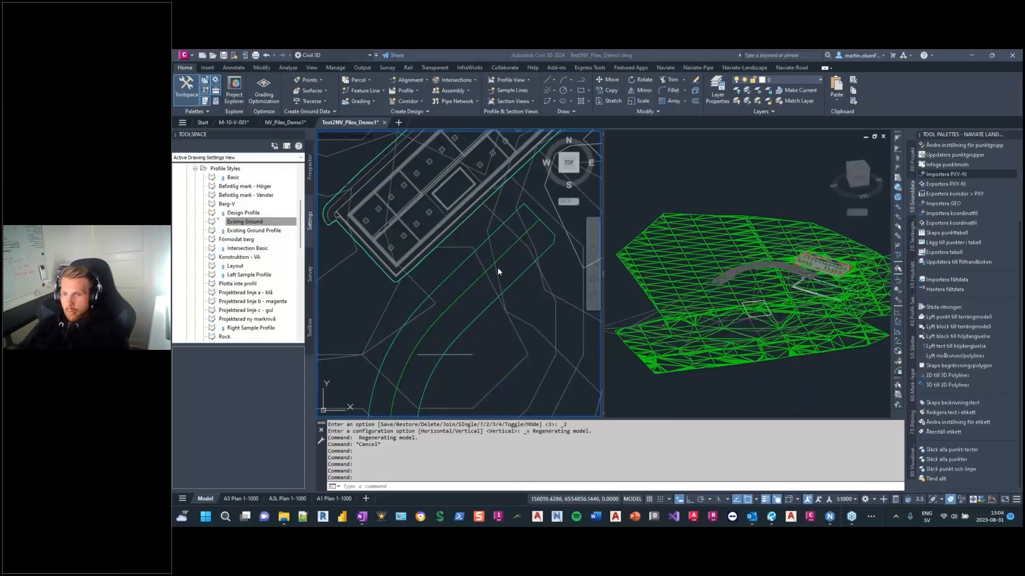
Step: Examine the road and building layout in plan and review the project's surfaces, including Fundation_Datum and NV-Road Datum
left_click(497, 270)
scroll(486, 283, "down", 4)
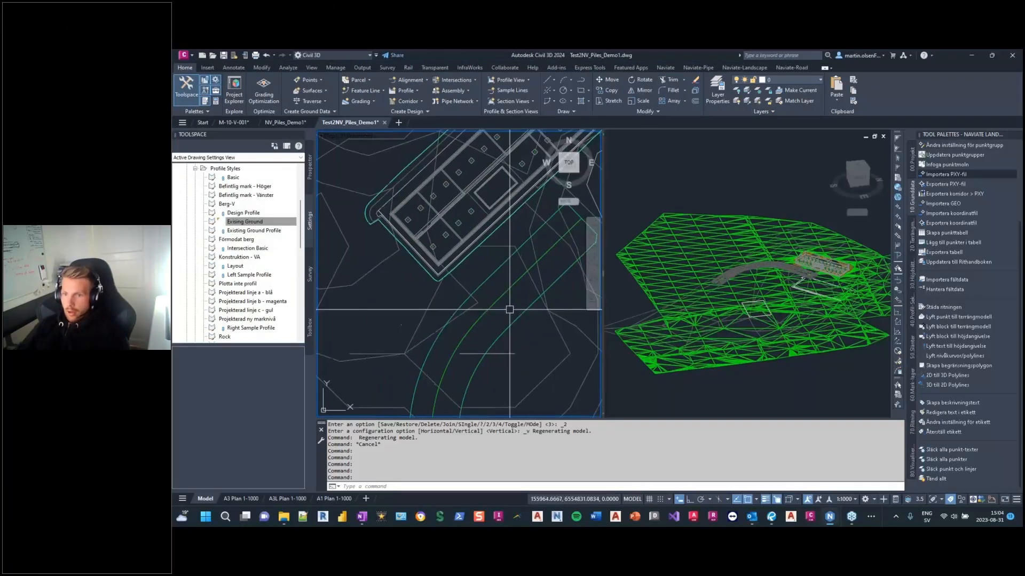
middle_click_drag(456, 309, 464, 298)
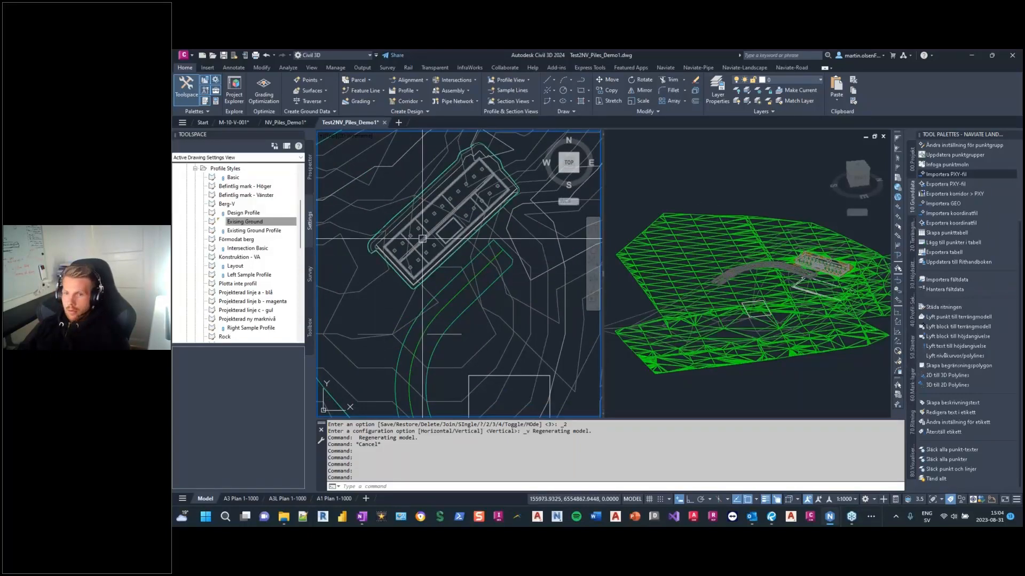
scroll(493, 339, "down", 2)
middle_click_drag(500, 368, 501, 332)
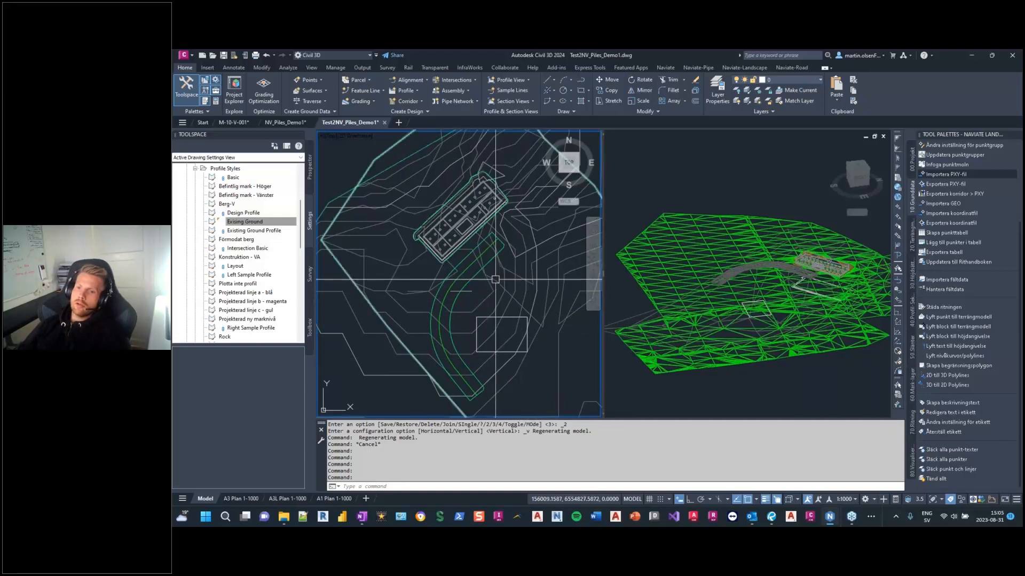
mouse_move(474, 308)
middle_mouse_down()
mouse_move(471, 324)
mouse_move(486, 291)
middle_mouse_up()
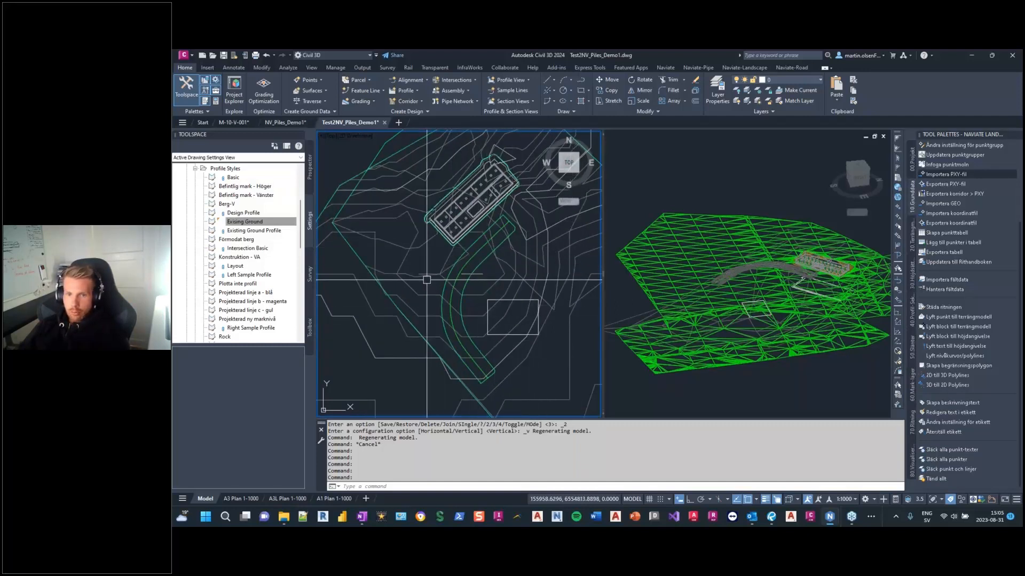
left_click(310, 190)
scroll(260, 224, "up", 2)
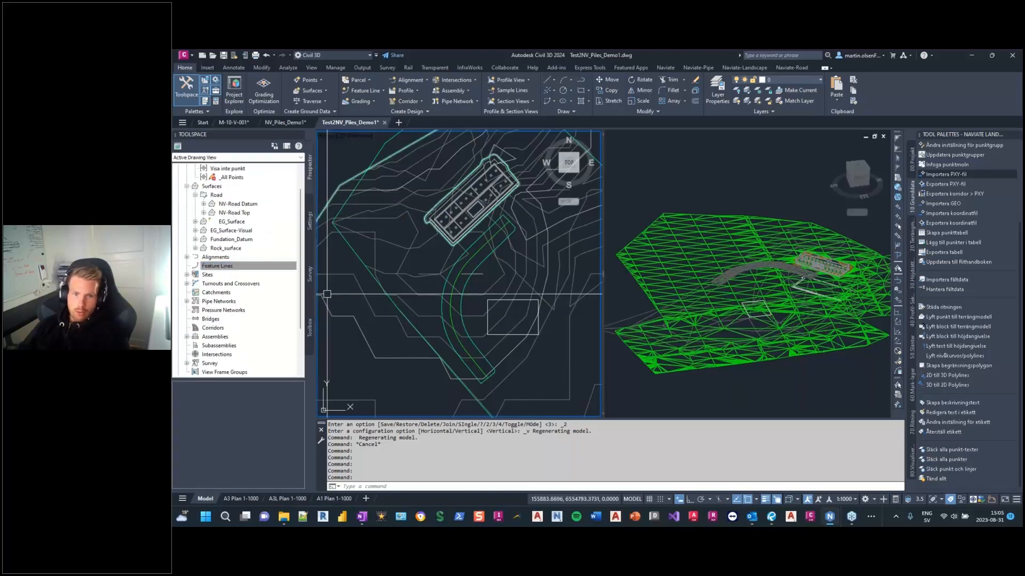
left_click(241, 222)
left_click(226, 249)
middle_click_drag(358, 234, 332, 240)
left_click(240, 239)
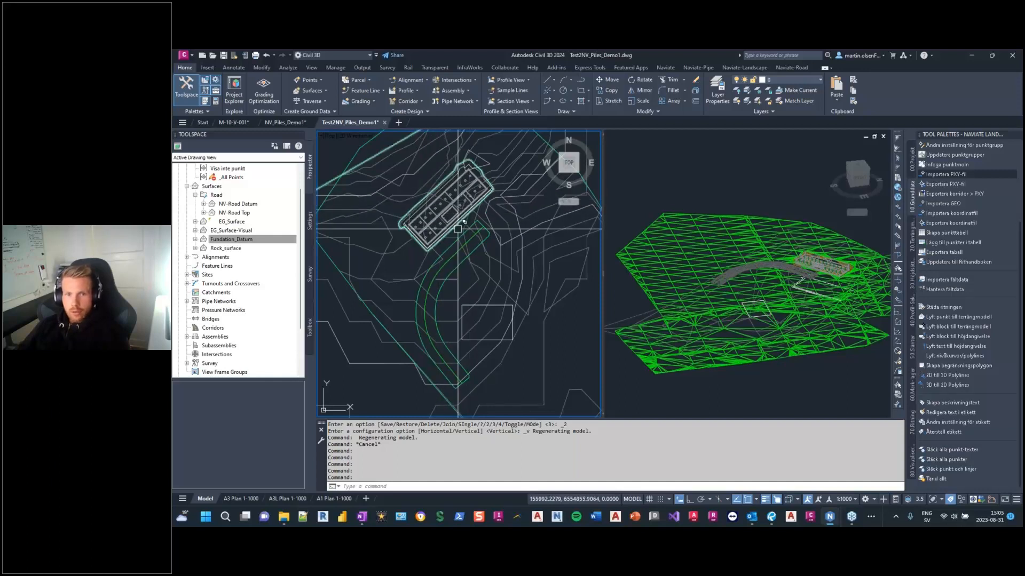
left_click(244, 207)
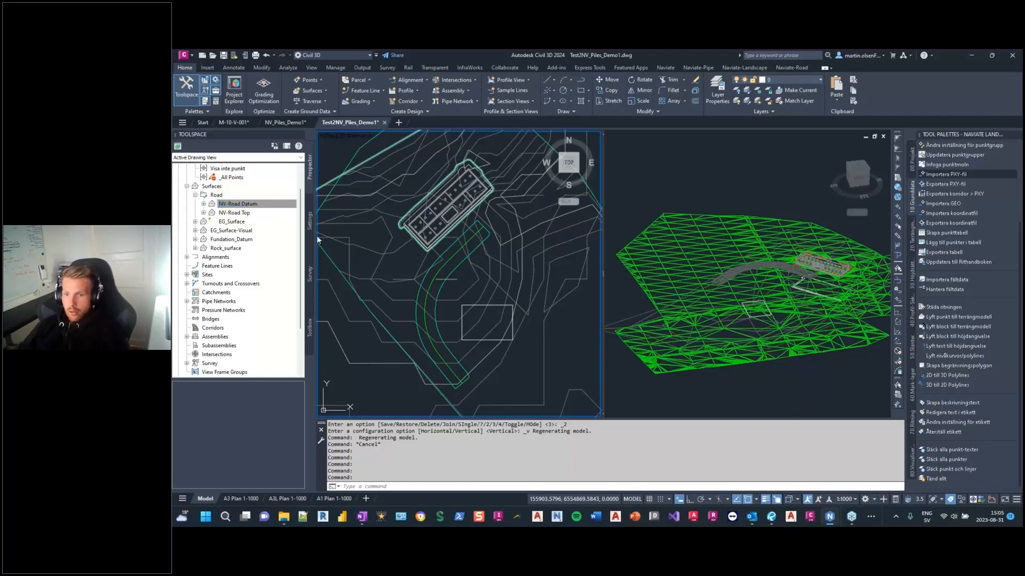
middle_click_drag(432, 296, 437, 289)
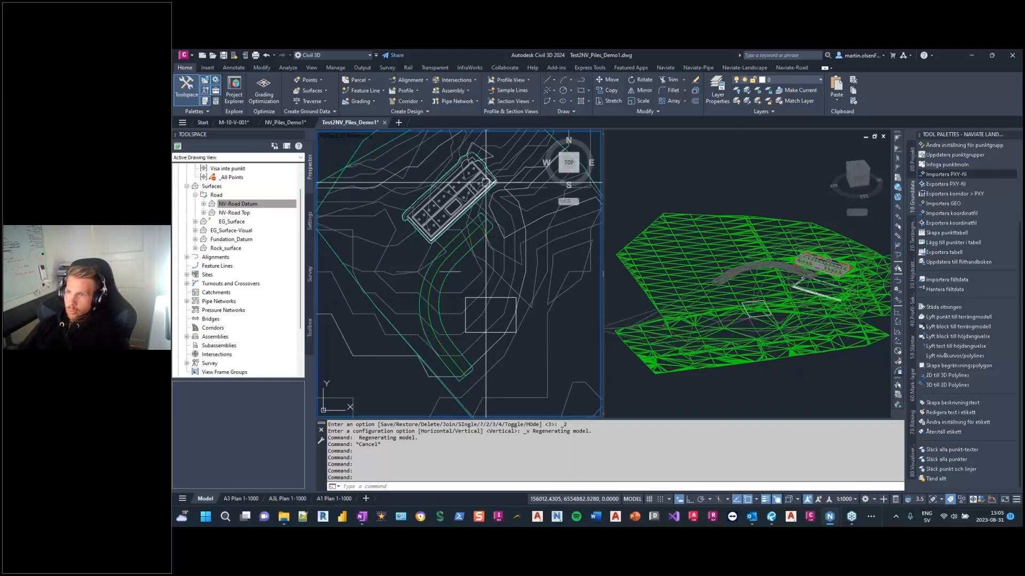
Step: Start the Naviate Create Lime Columns command and name the column group RoadColums
left_click(789, 67)
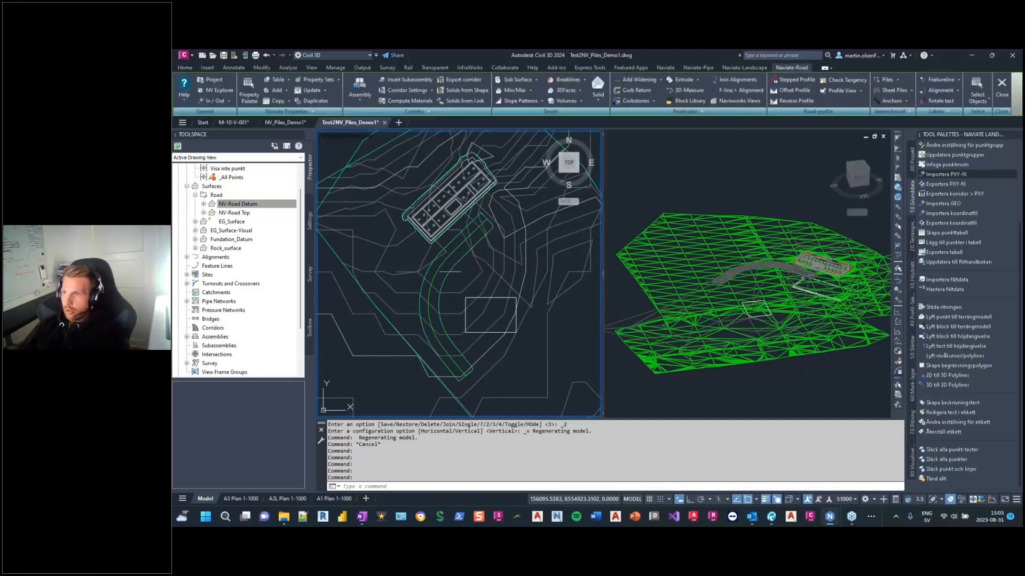
left_click(898, 79)
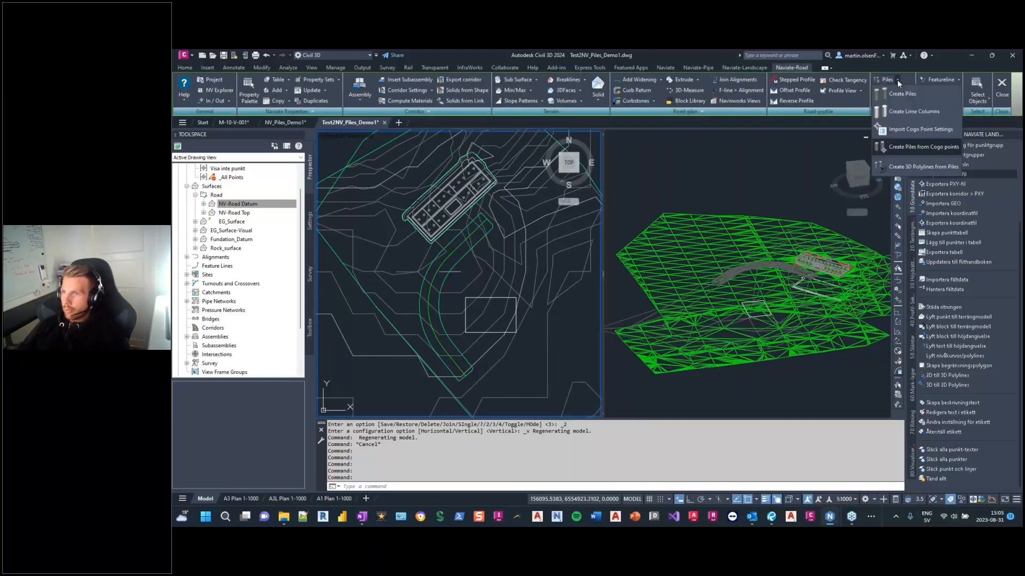
left_click(911, 110)
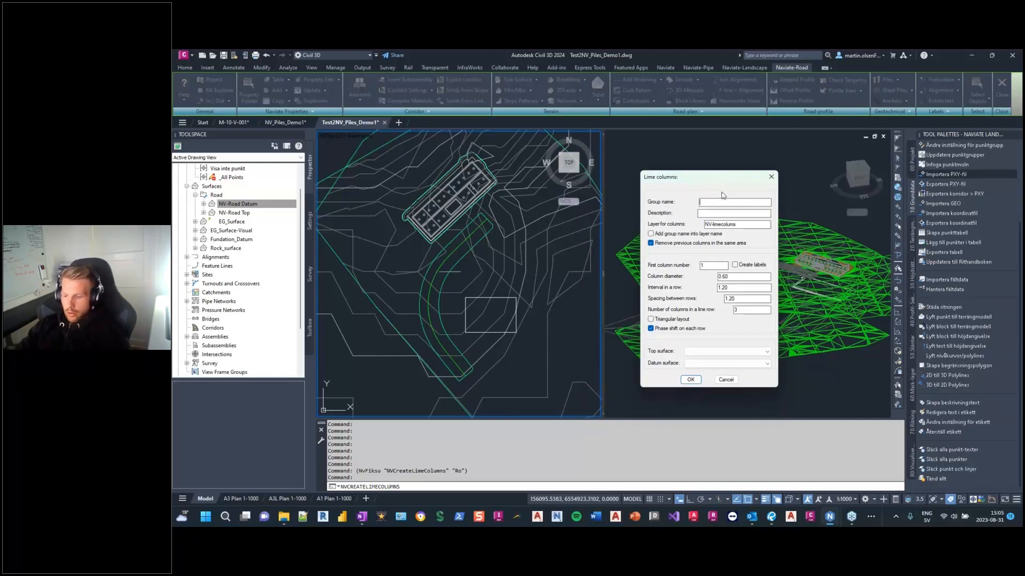
type("RoadColums")
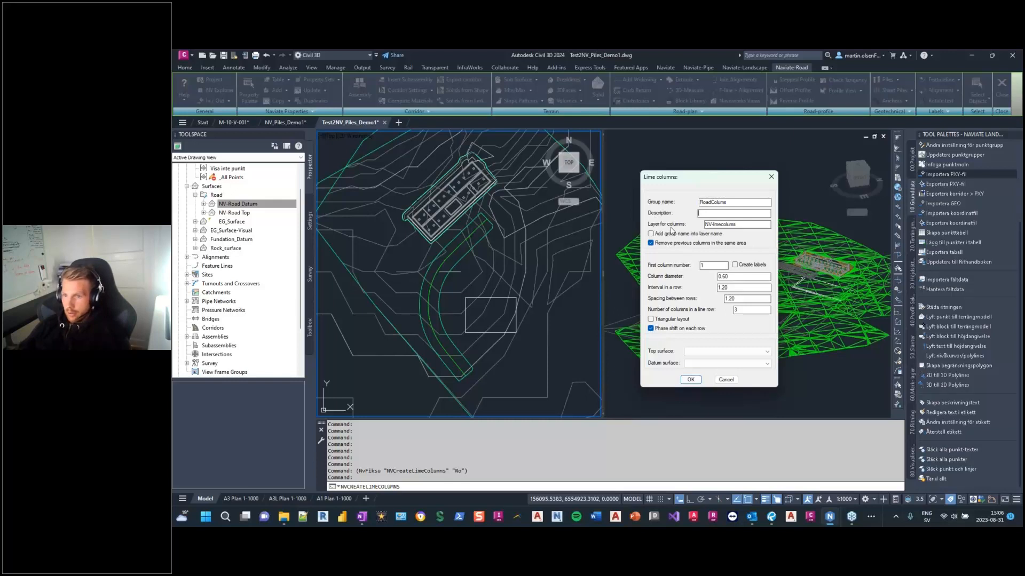
Step: Review the lime columns' layer name, first column number and column diameter settings
mouse_move(731, 224)
left_mouse_down()
mouse_move(623, 222)
mouse_move(728, 225)
left_mouse_up()
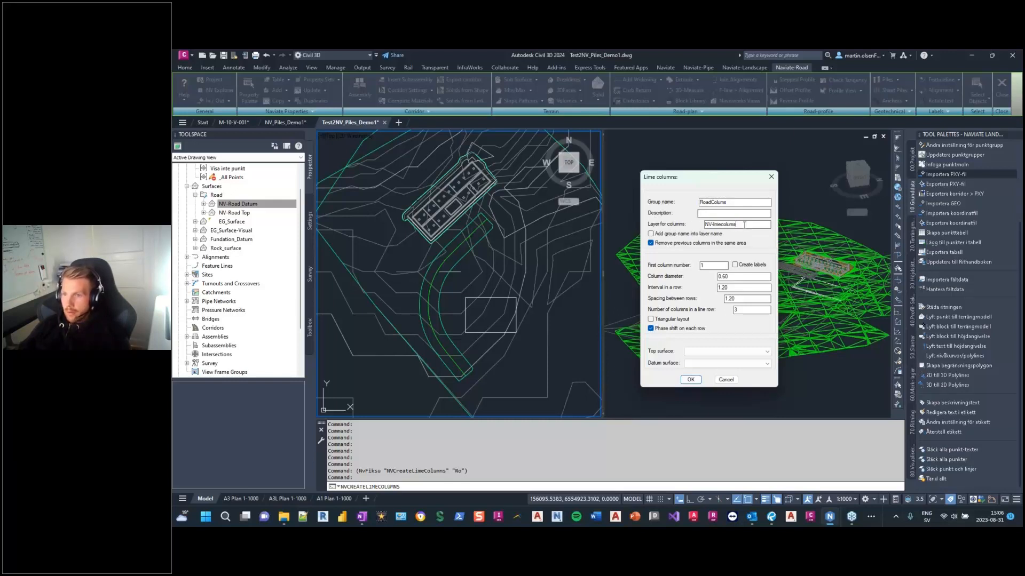
mouse_move(714, 224)
left_mouse_down()
mouse_move(724, 225)
mouse_move(699, 220)
left_mouse_up()
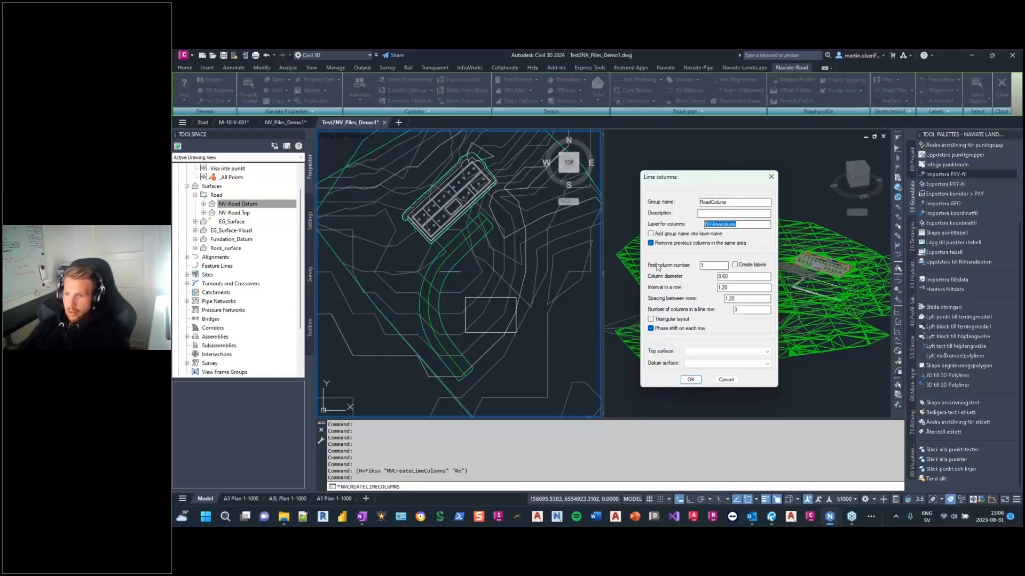
left_click(713, 265)
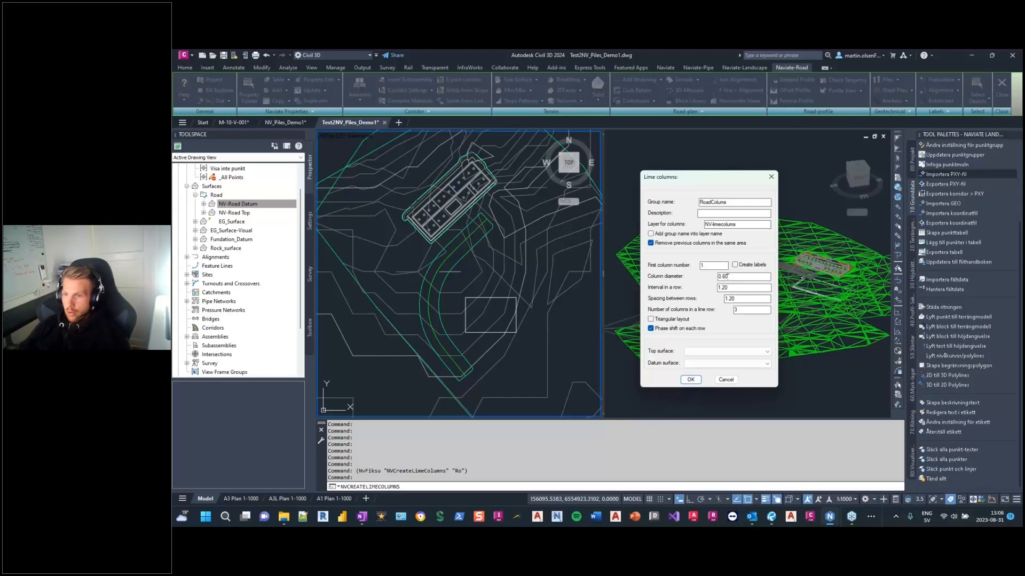
left_click_drag(731, 276, 709, 276)
left_click(729, 277)
double_click(734, 276)
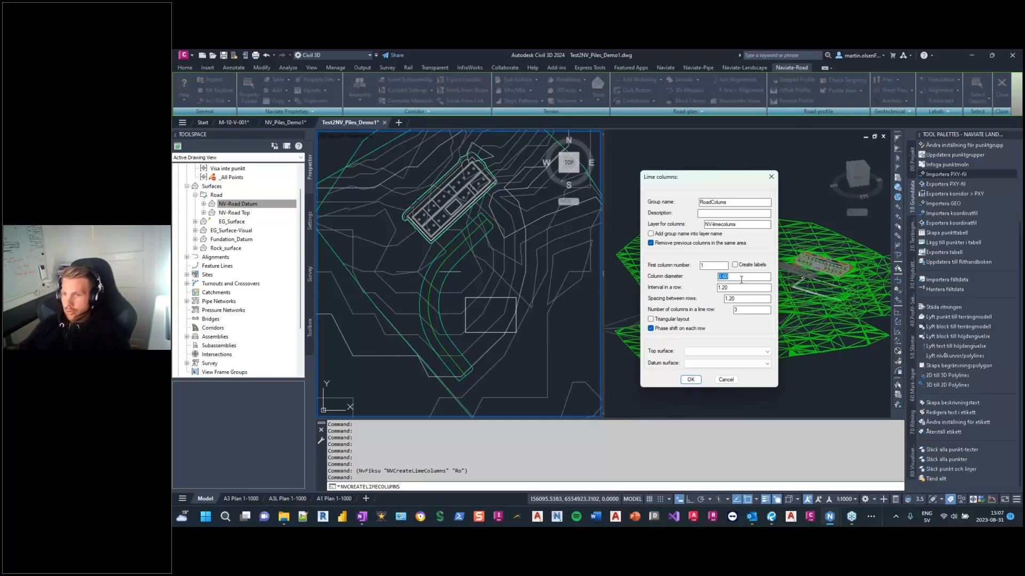
left_click(733, 277)
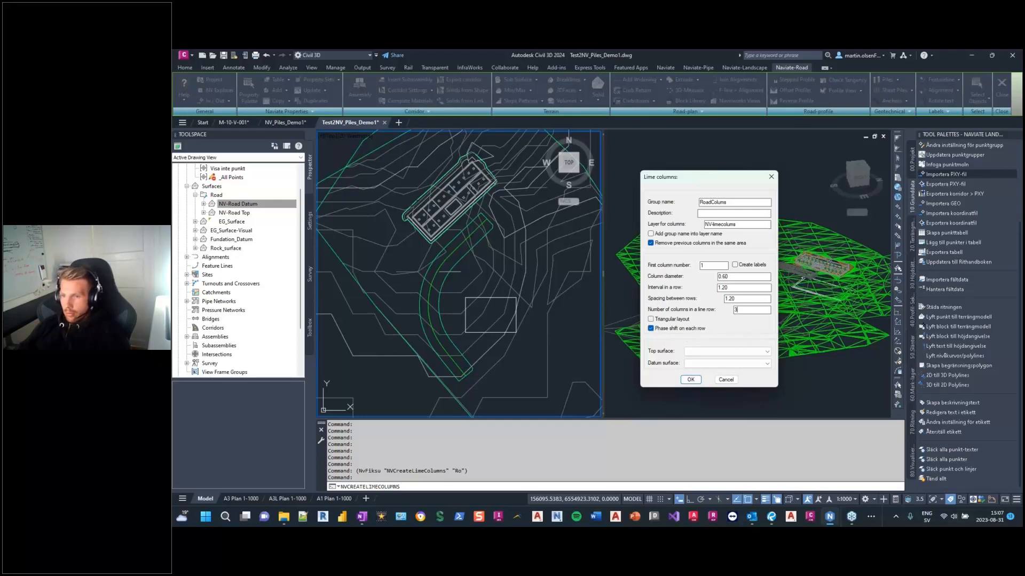
Step: Set 6 columns per line row, with a row spacing of 4.8 and an interval in a row of 2.4
left_click(748, 309)
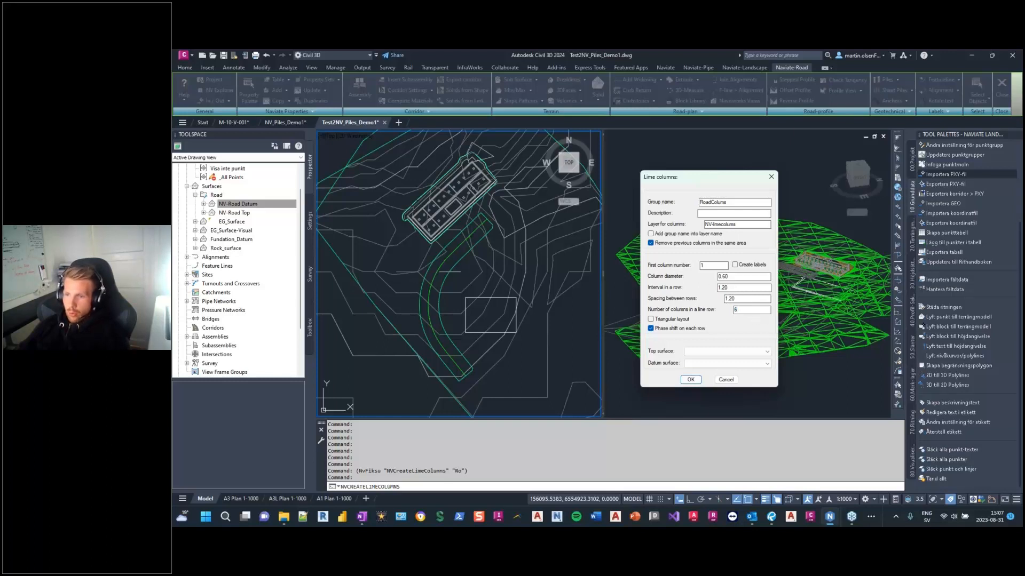
key("shift+Tab")
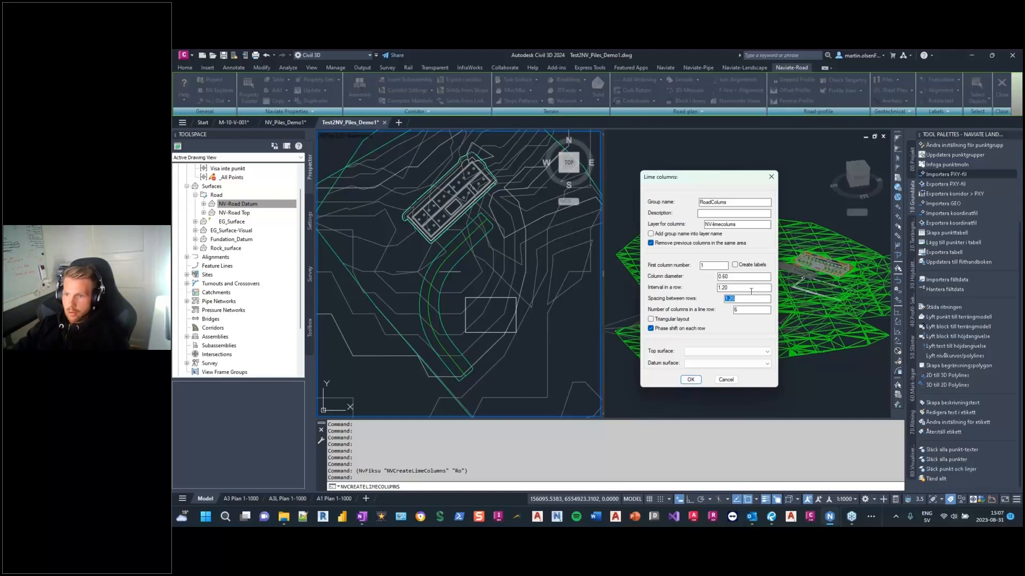
type("4.8")
key("shift+Tab")
type("2")
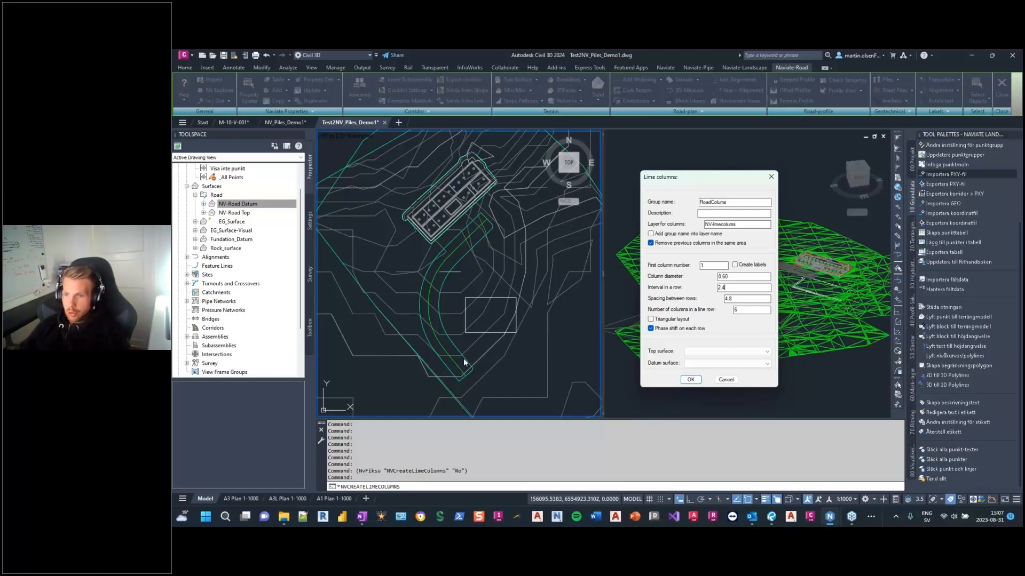
Step: Assign NV-Road Datum as the columns' top surface and Rock_surface as the datum surface, and accept the settings
left_click(698, 353)
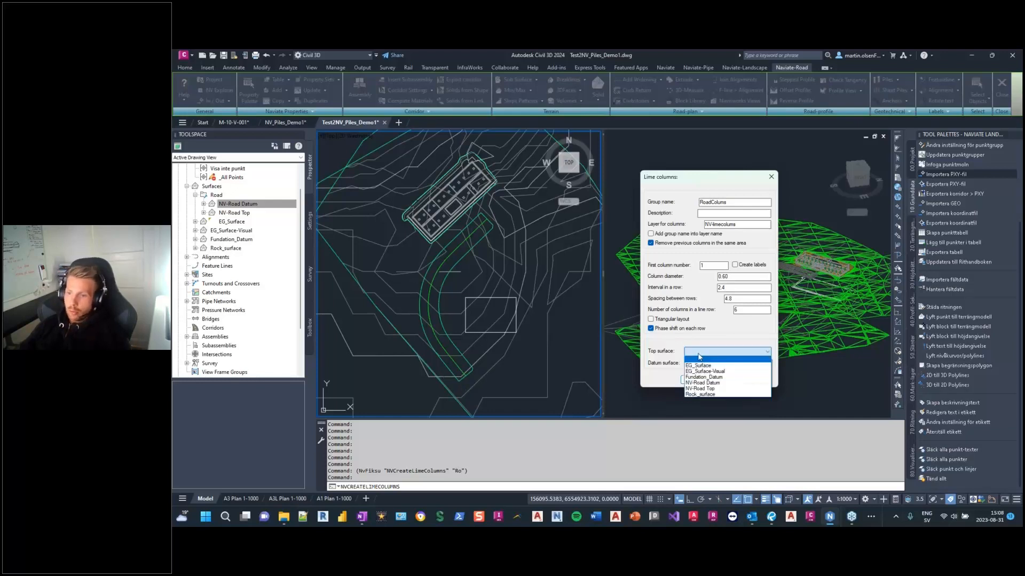
left_click(721, 383)
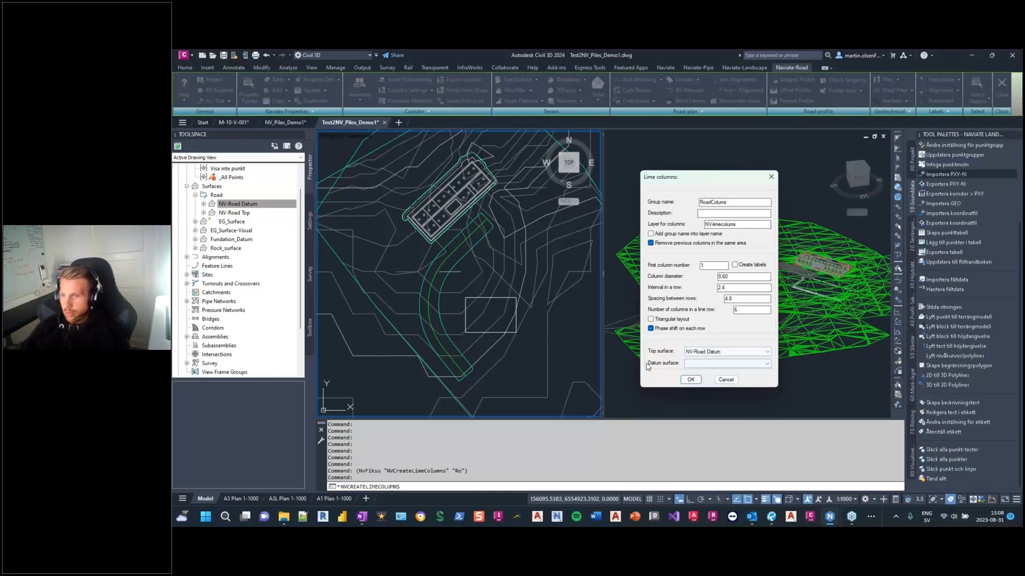
left_click(691, 364)
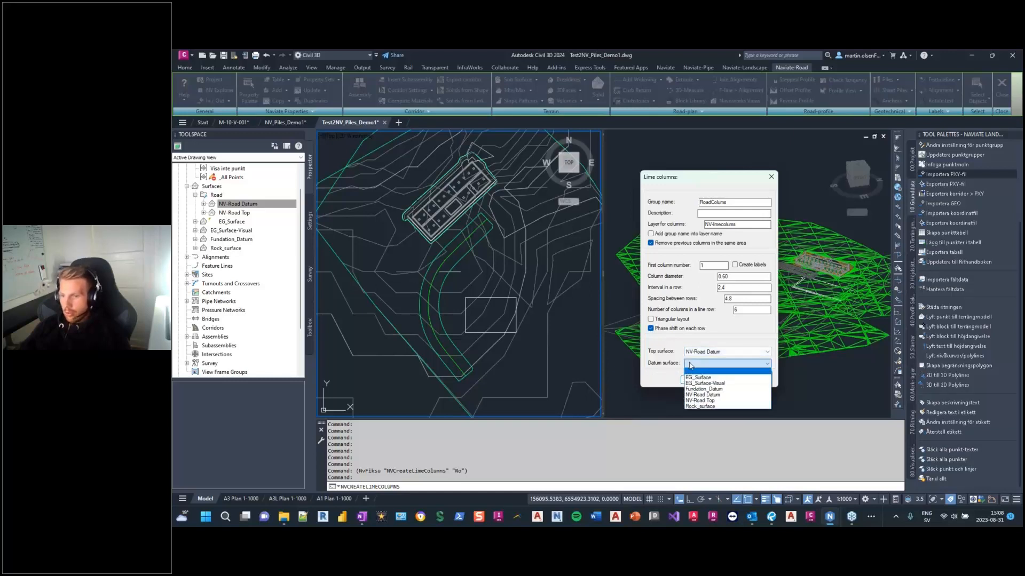
left_click(701, 406)
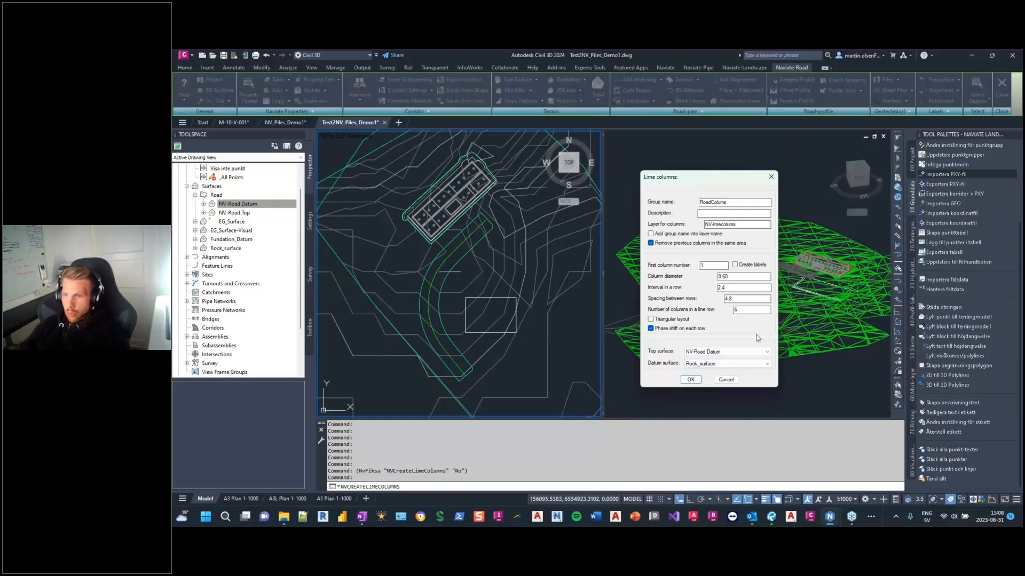
left_click(691, 380)
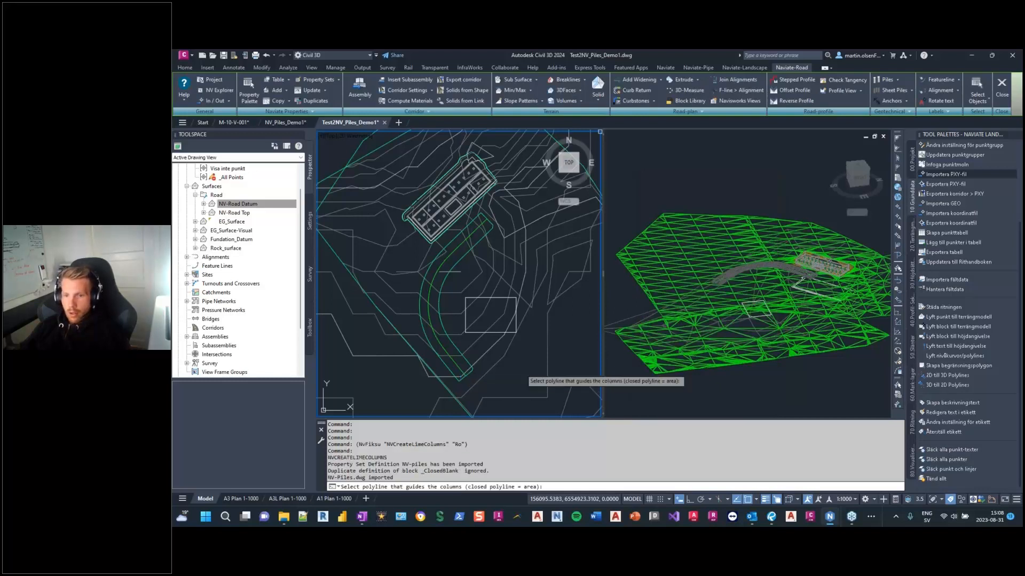
Step: Generate the lime columns along the curved road, using its centreline as the guiding polyline
scroll(483, 370, "up", 4)
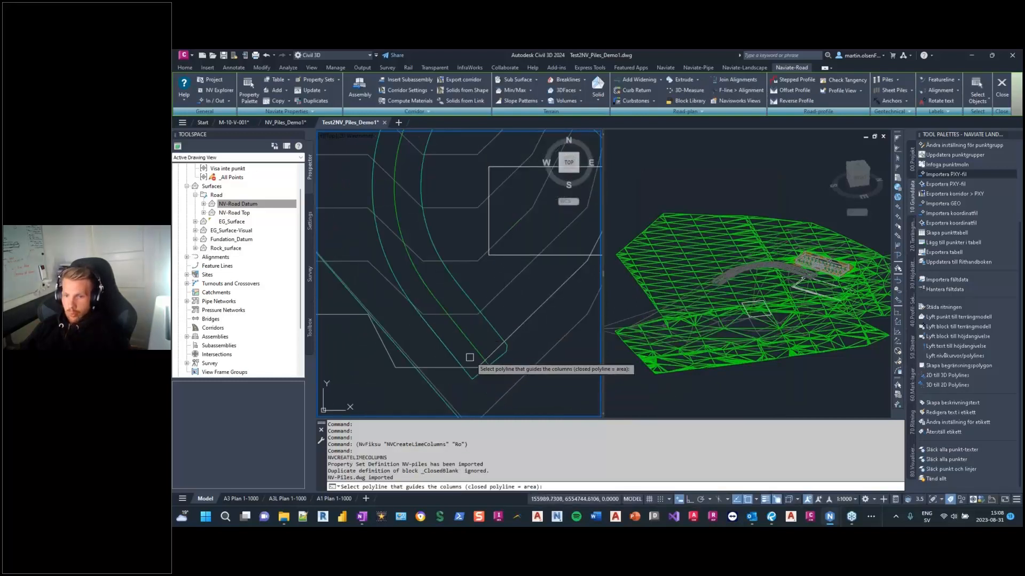
middle_click_drag(507, 338, 499, 351)
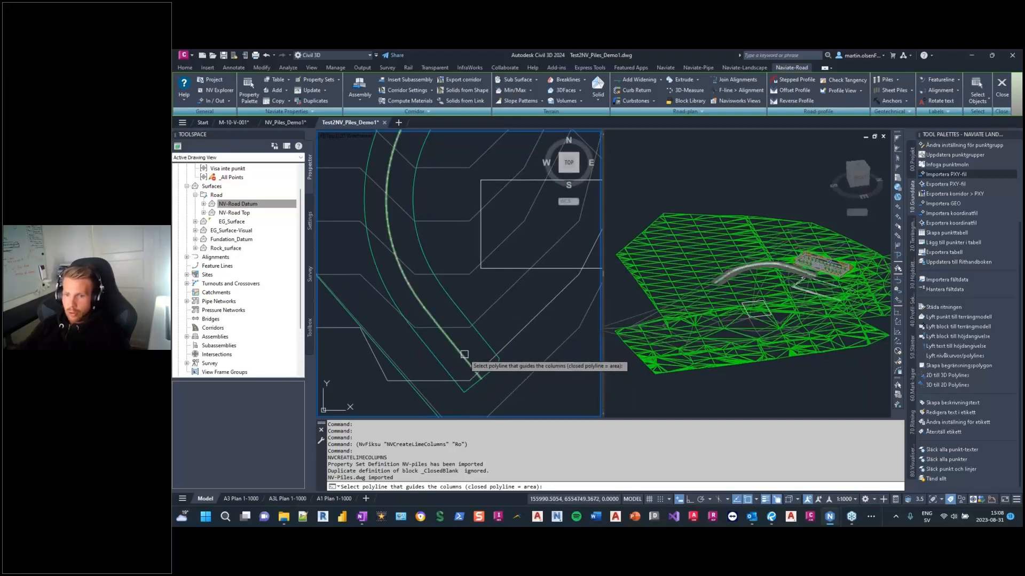
left_click(463, 355)
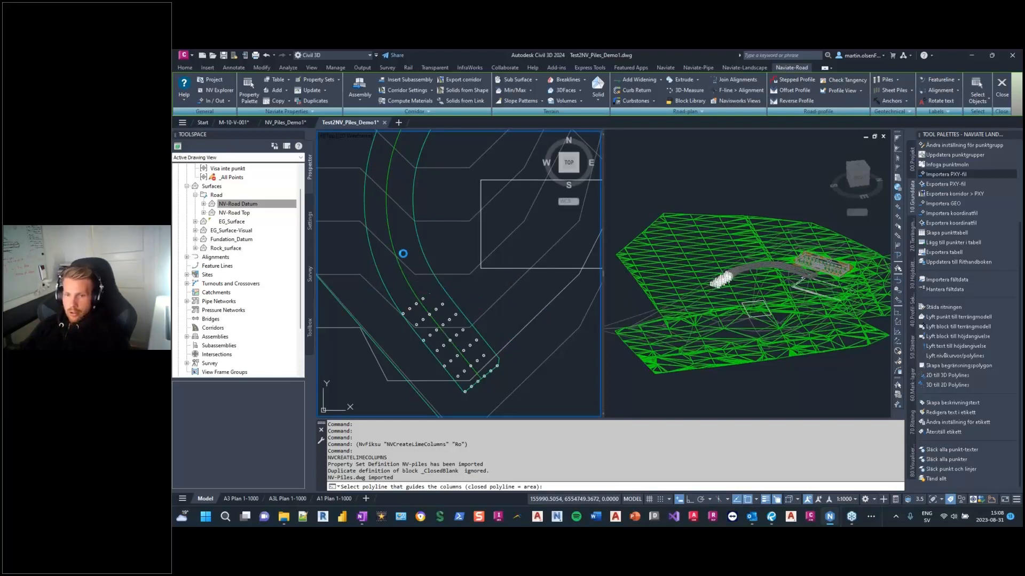
middle_click_drag(398, 252, 434, 396)
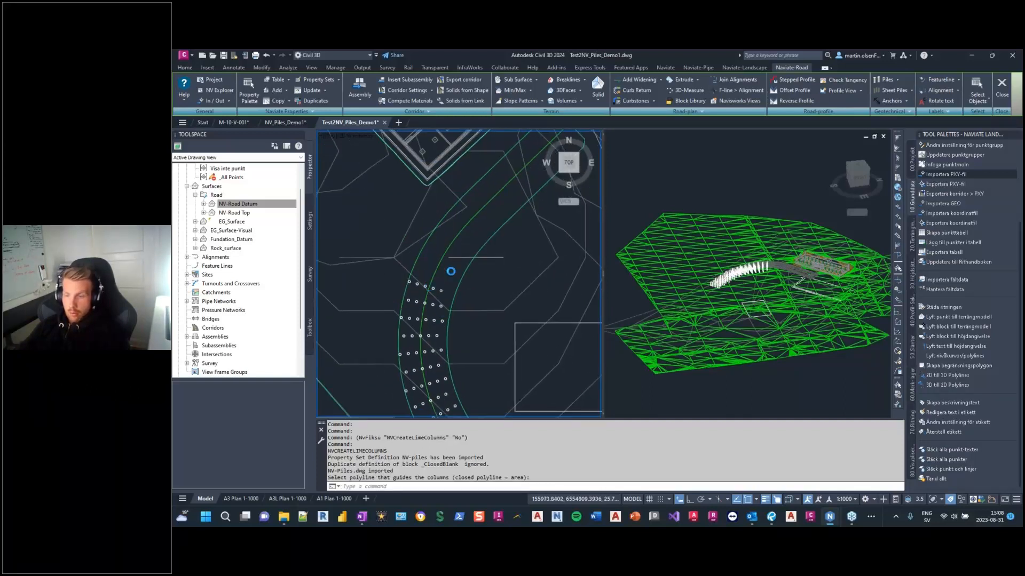
middle_click_drag(463, 270, 487, 245)
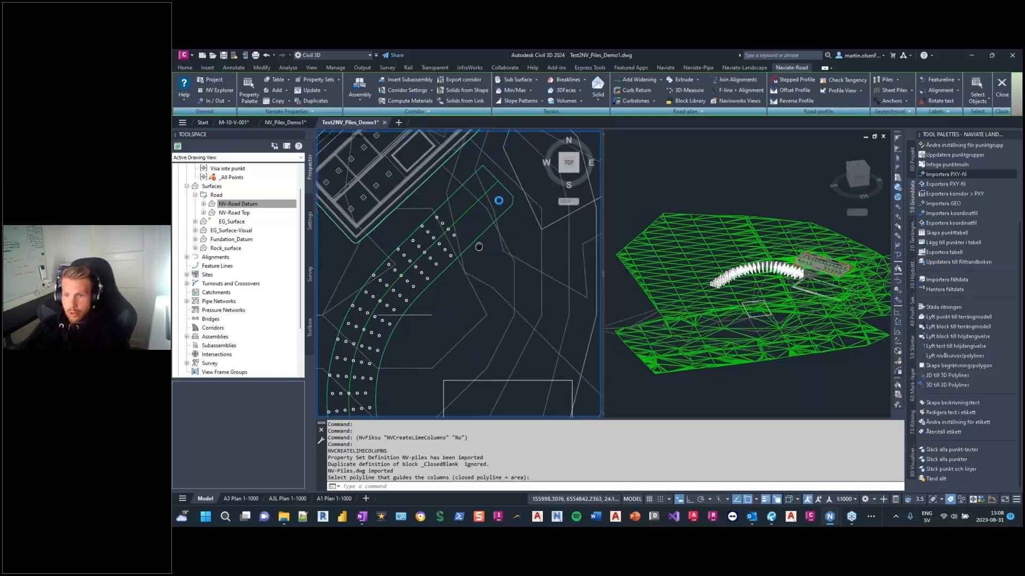
left_click(470, 247)
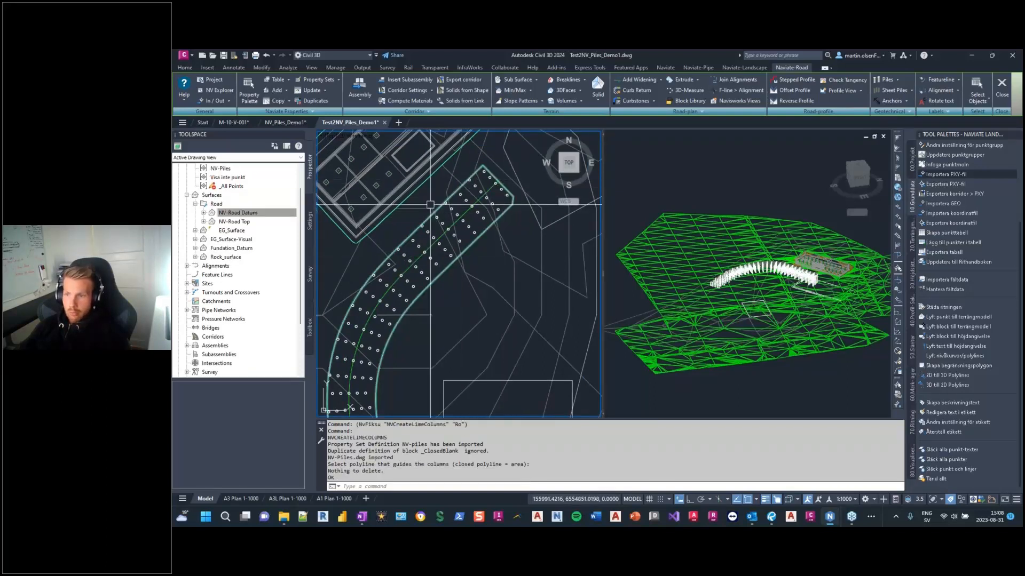
Step: Regenerate the lime columns along the road centreline with the spacing between rows set to 3.6, replacing the previous columns
middle_click_drag(382, 326, 425, 252)
middle_click_drag(435, 387, 425, 265)
middle_click_drag(459, 346, 456, 347)
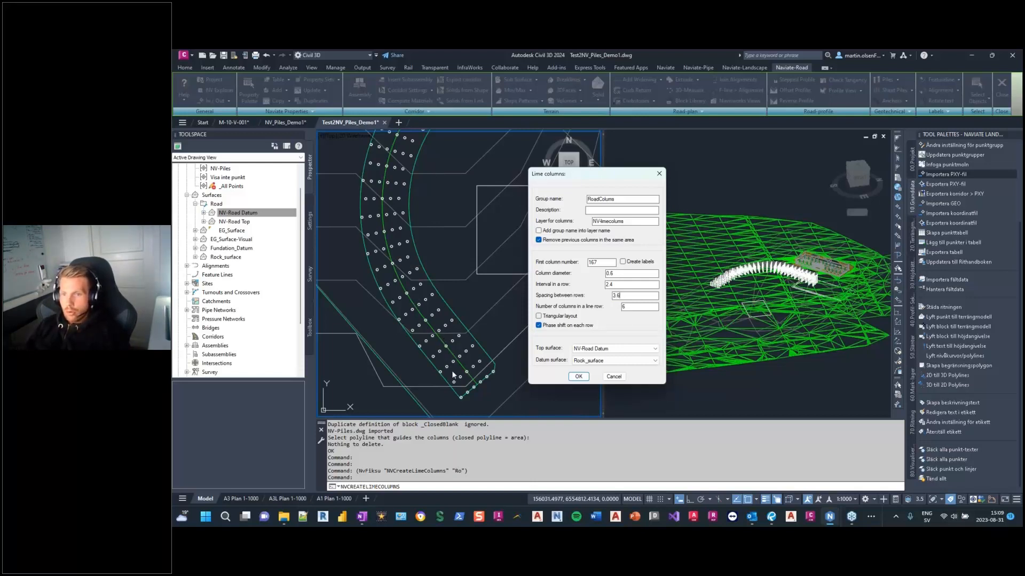
left_click(579, 377)
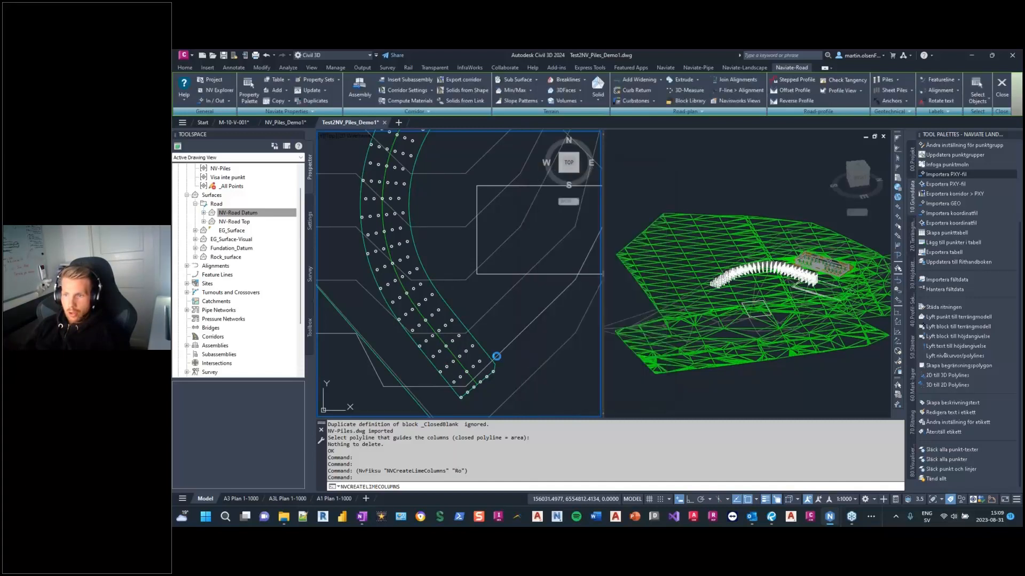
left_click(460, 367)
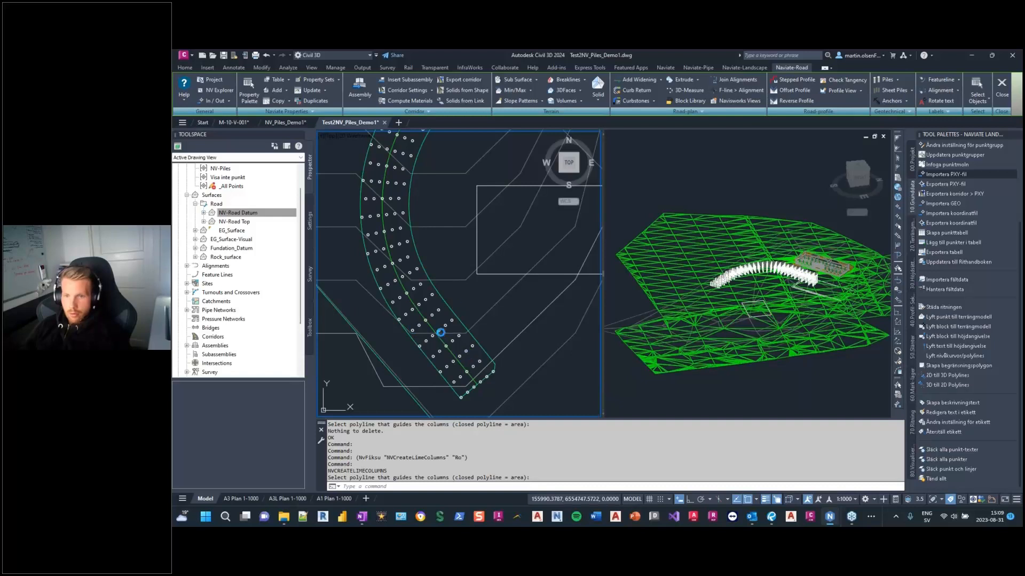
middle_click_drag(441, 333, 452, 352)
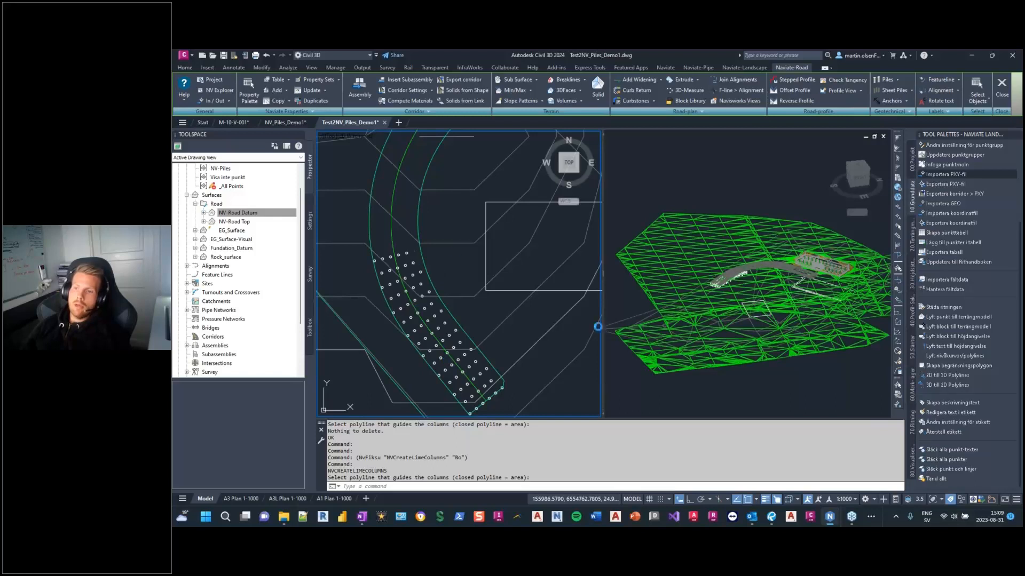
Step: Examine the regenerated lime column layout in plan along the full length of the curved road
middle_click_drag(430, 218, 459, 297)
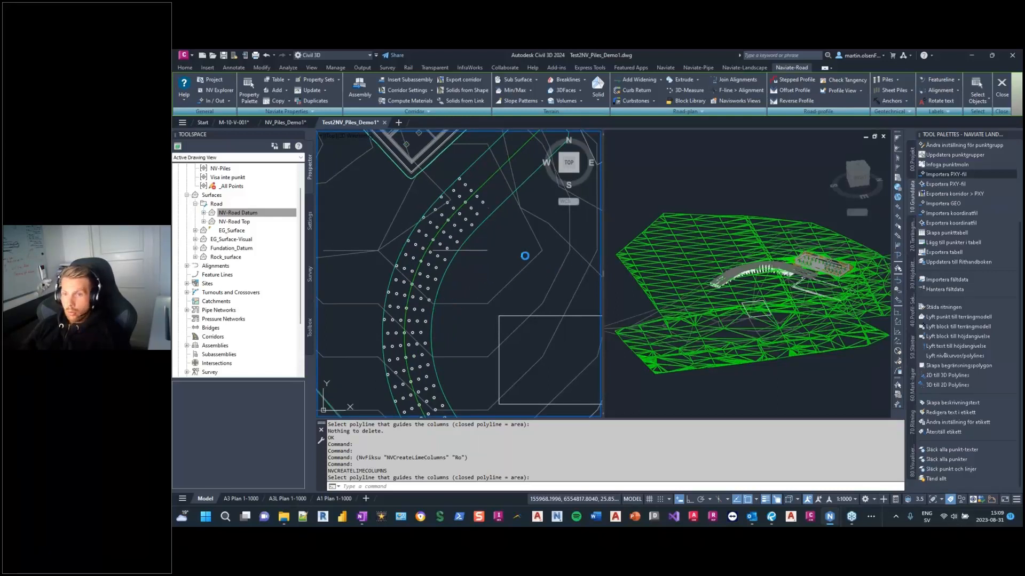
middle_click_drag(526, 256, 490, 322)
left_click(495, 262)
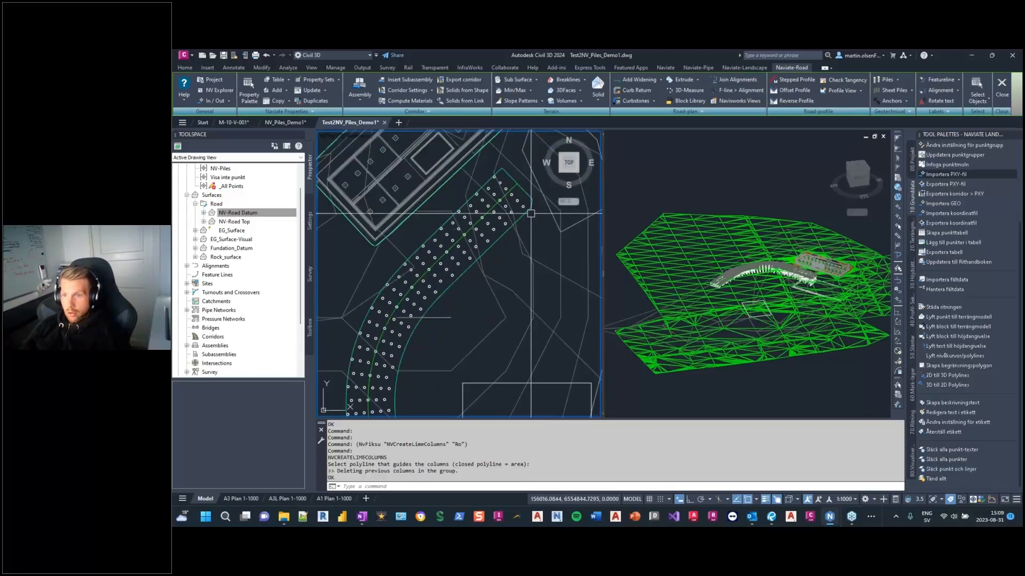
middle_click_drag(458, 387, 444, 254)
middle_click_drag(398, 336, 395, 294)
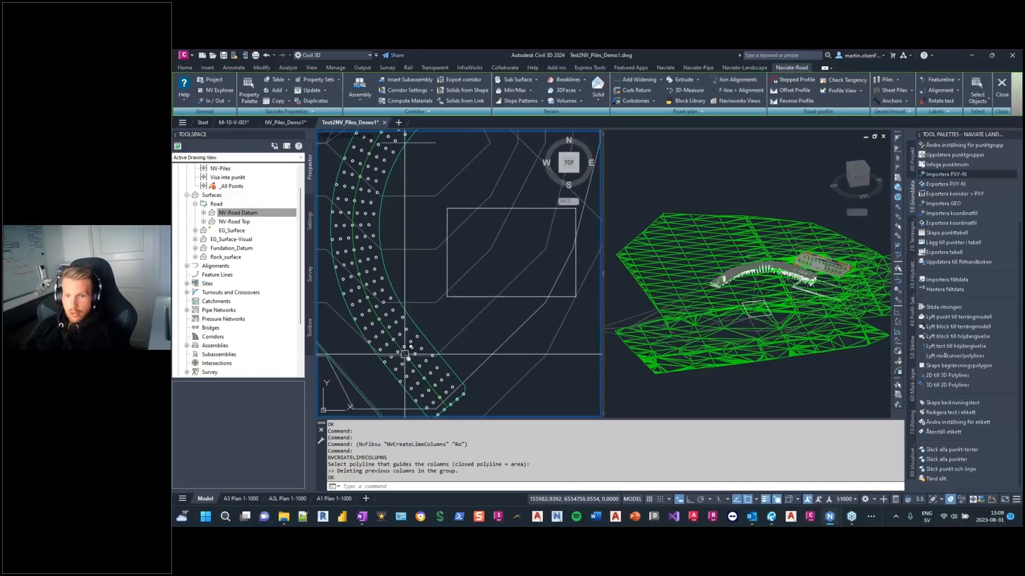
scroll(431, 323, "down", 2)
middle_click_drag(431, 323, 430, 347)
scroll(480, 315, "up", 3)
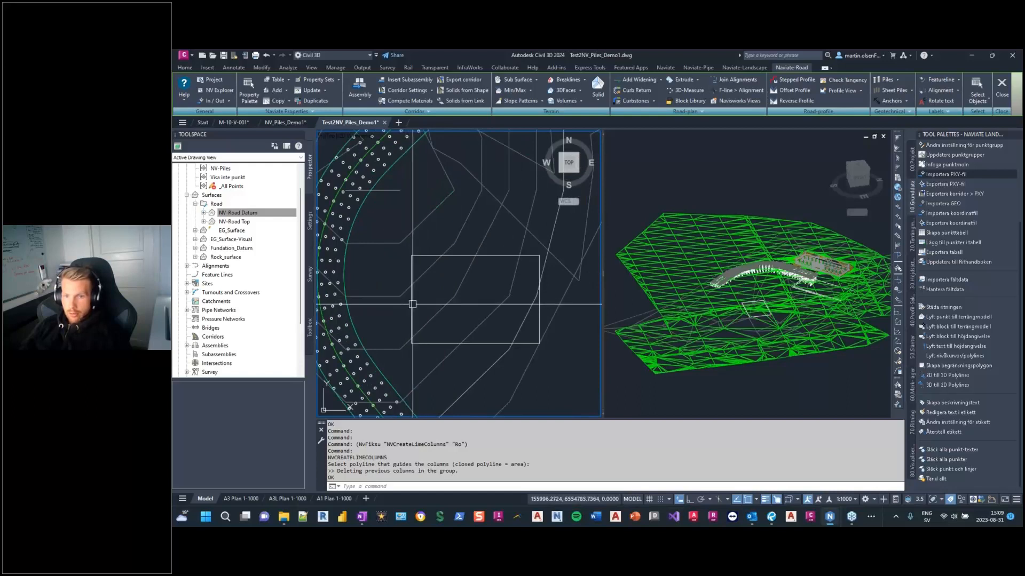
Step: Generate lime columns inside the closed rectangle beside the road, with 4.8 row spacing, from EG_Surface down to Rock_surface
left_click(885, 78)
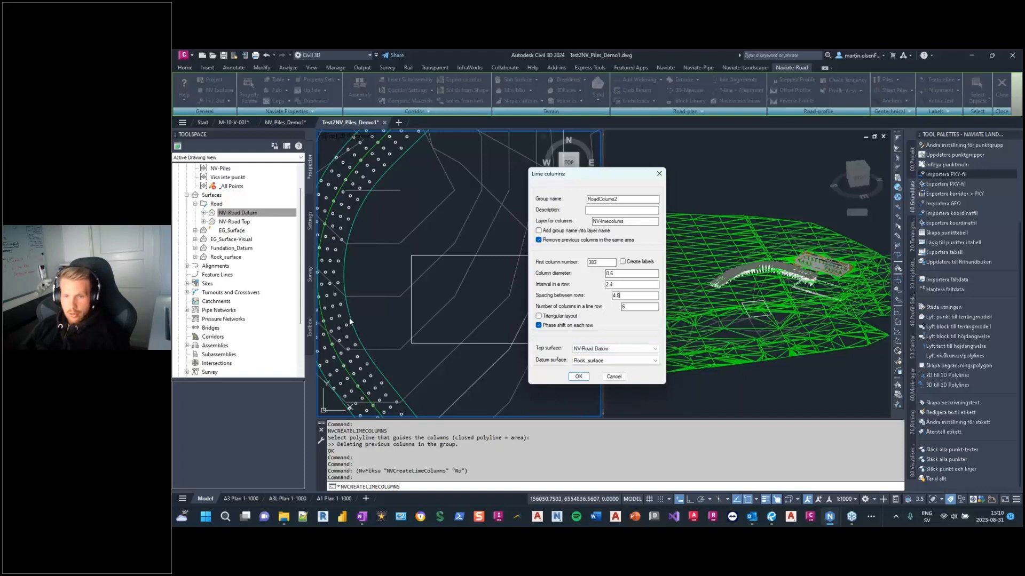
left_click(597, 349)
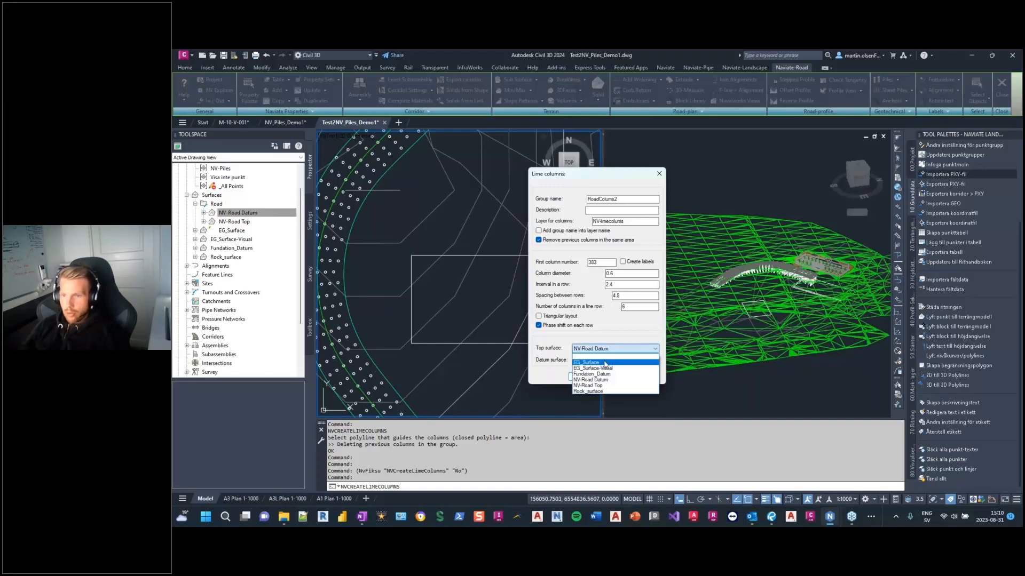
left_click(604, 364)
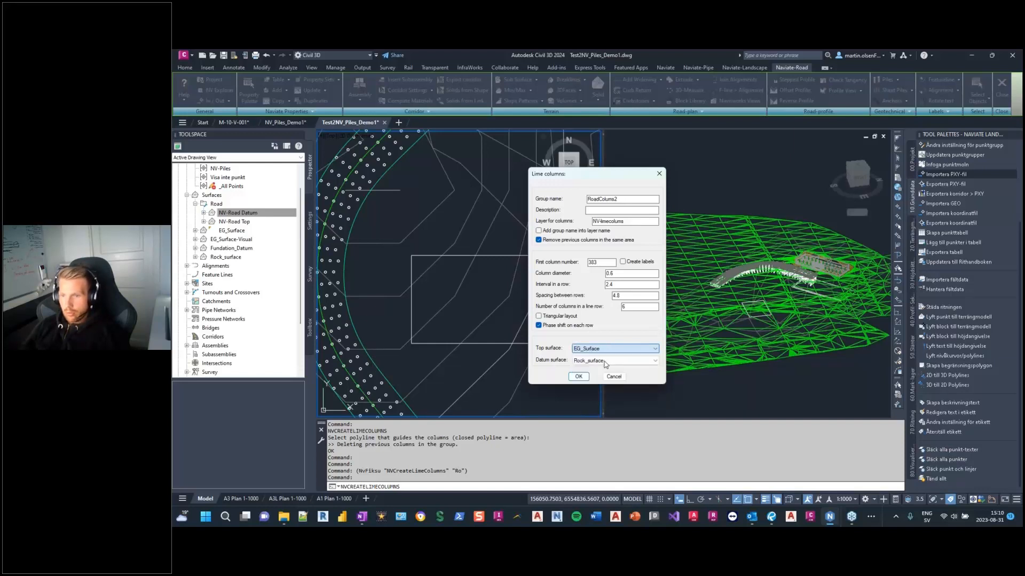
left_click(579, 378)
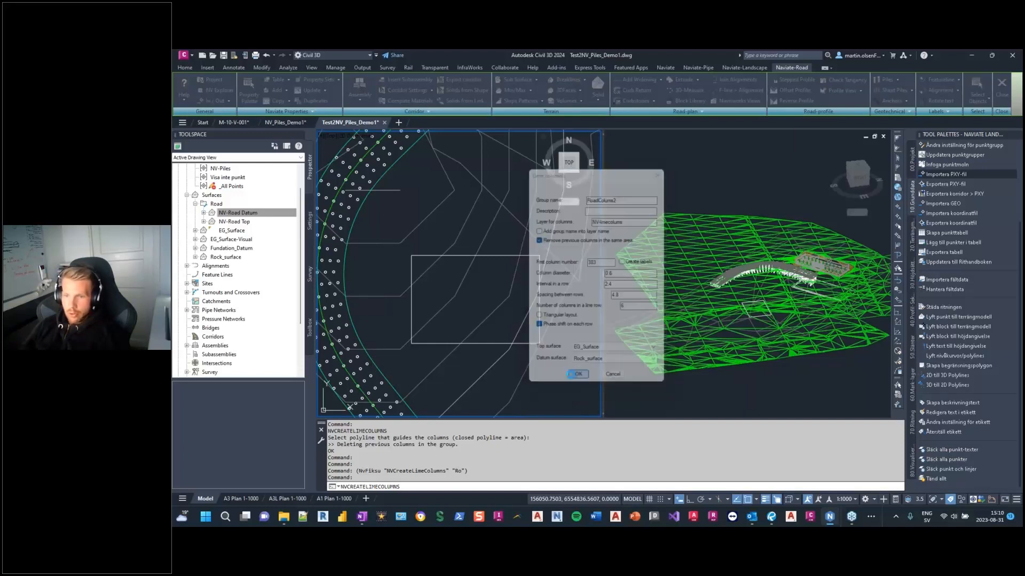
left_click(482, 344)
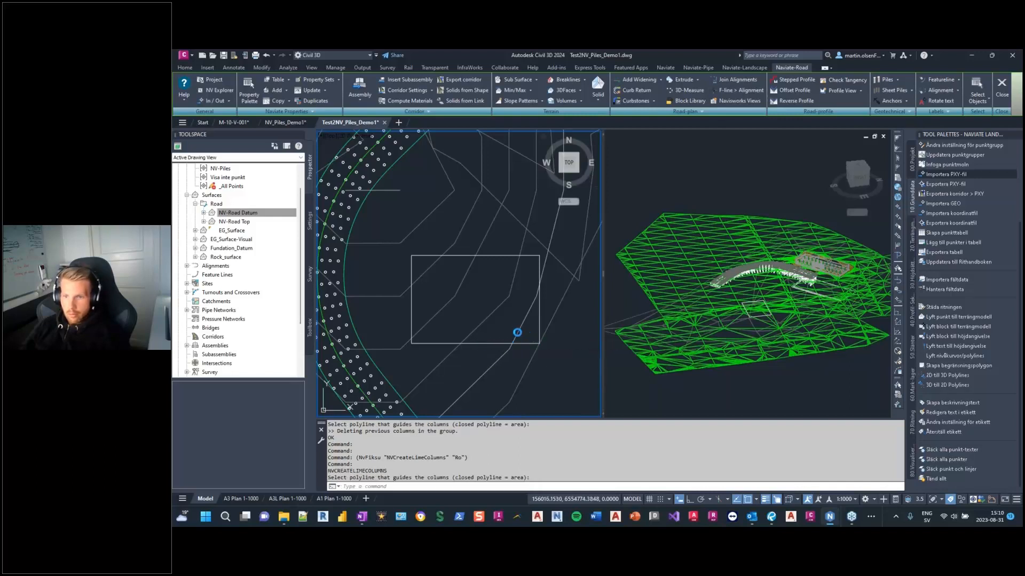
Step: Examine the column pattern in the rectangular area and compare it with the rows along the curved road
middle_click_drag(493, 323, 513, 310)
scroll(500, 294, "up", 4)
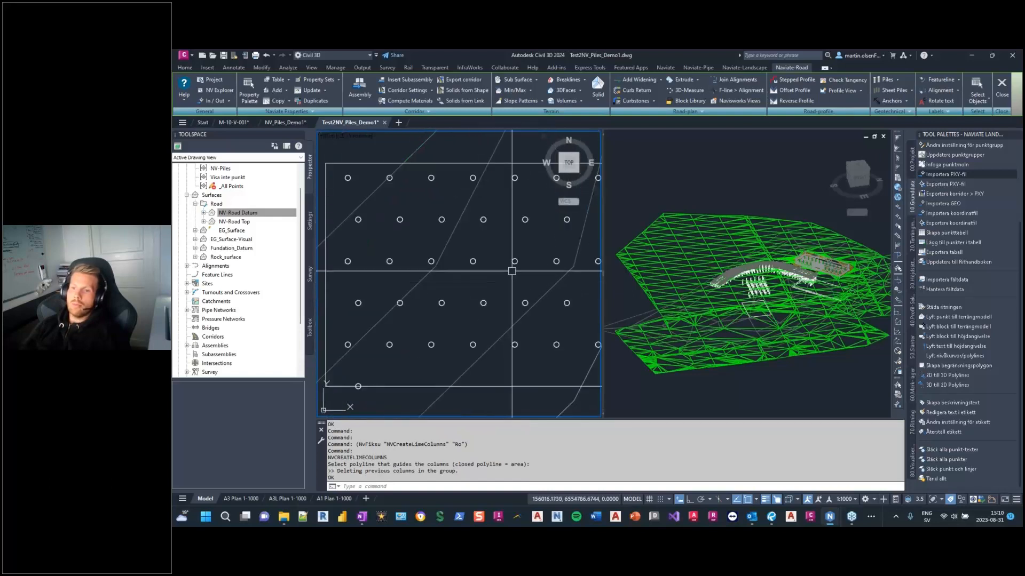
middle_click_drag(389, 258, 425, 286)
scroll(483, 315, "down", 3)
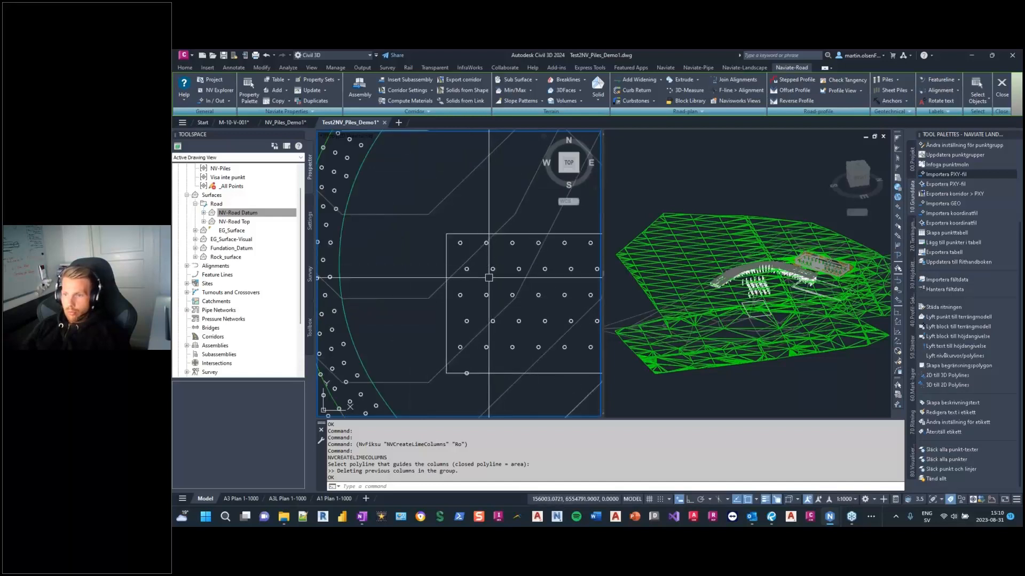
middle_click_drag(431, 343, 471, 335)
scroll(464, 325, "up", 4)
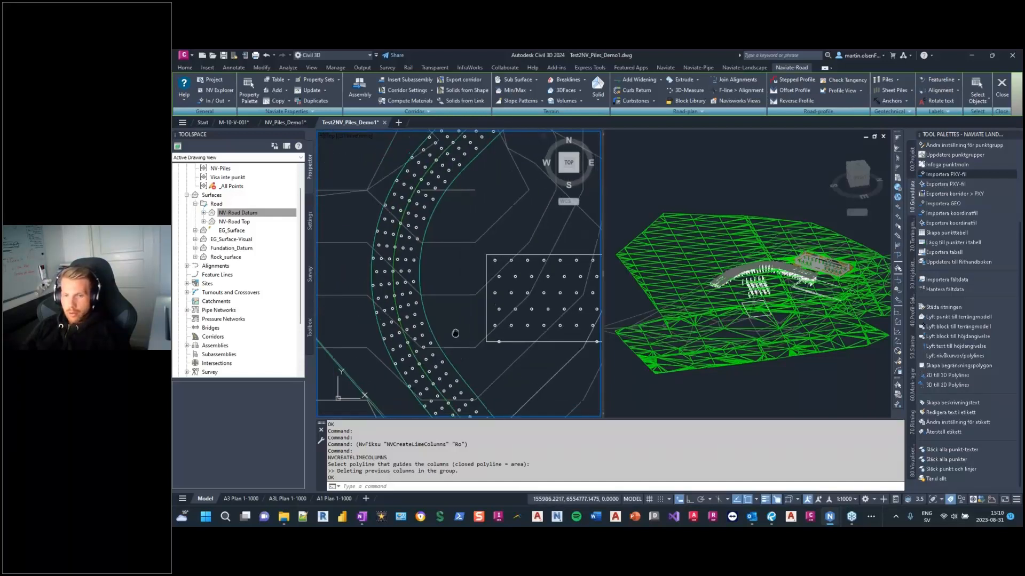
scroll(453, 296, "up", 2)
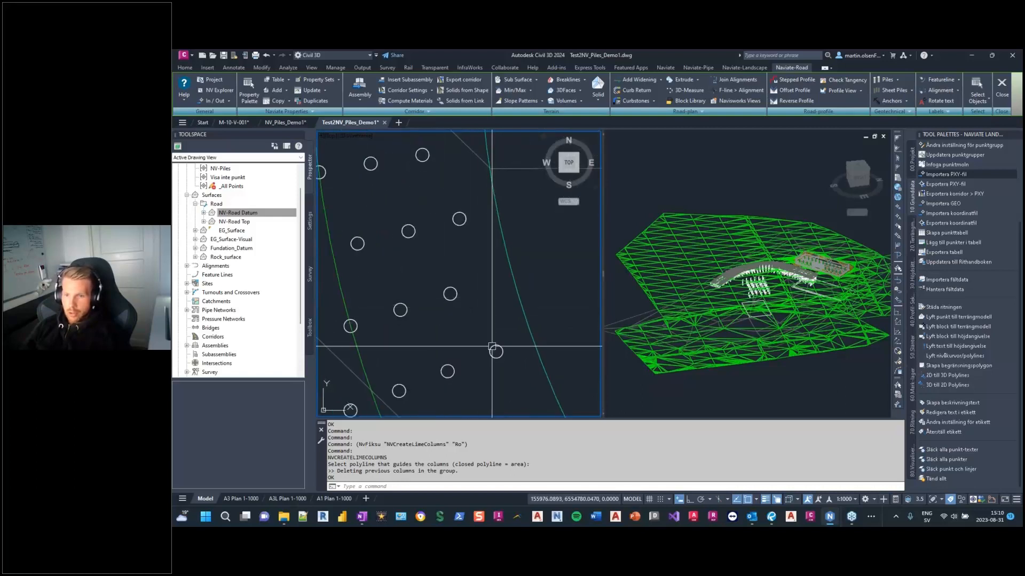
scroll(496, 328, "down", 4)
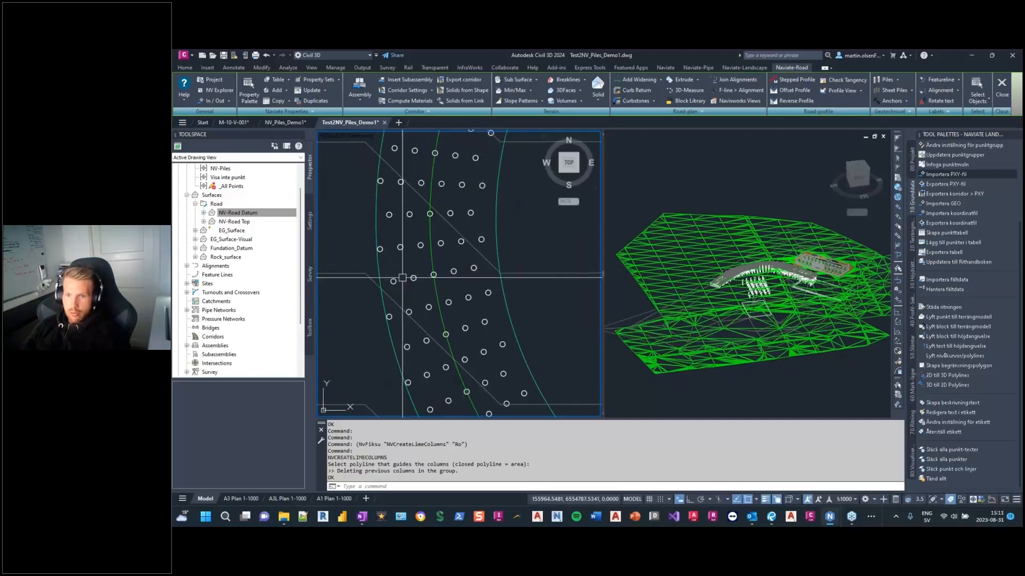
scroll(451, 305, "down", 5)
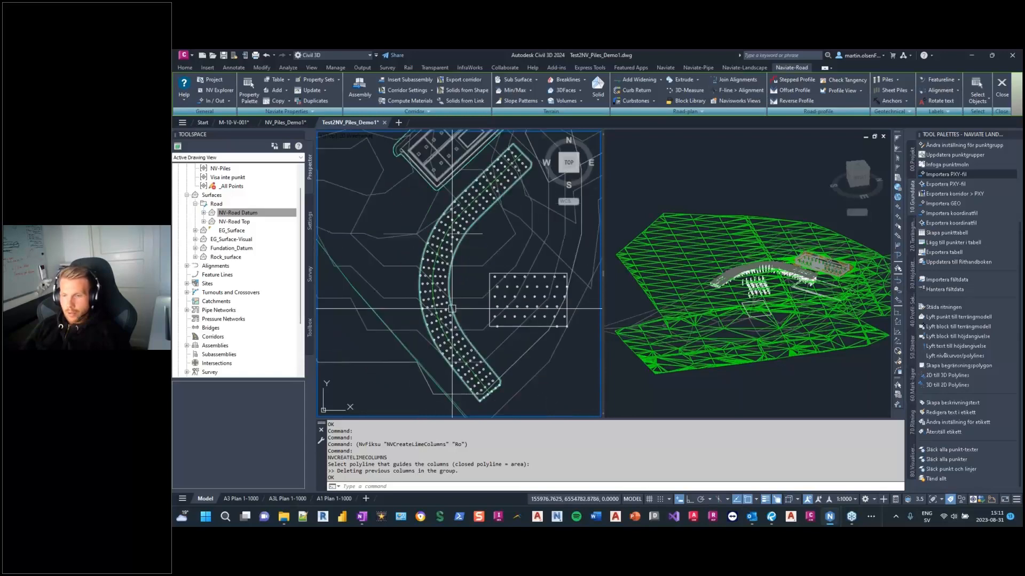
middle_click_drag(522, 235, 486, 239)
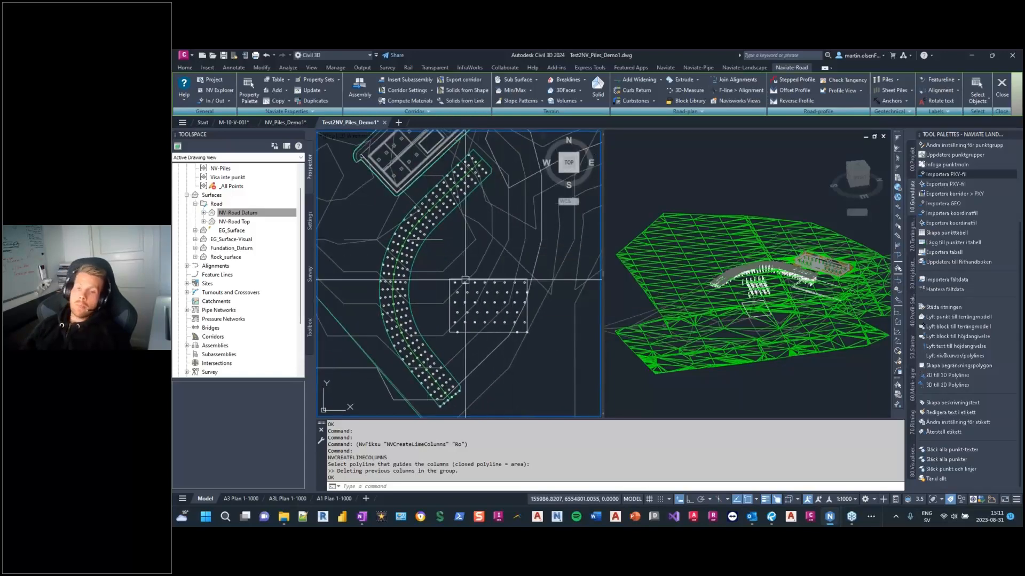
Step: Attach NV-PilePoints.dwg to the drawing as an overlay external reference with a relative path
middle_click_drag(438, 227, 453, 343)
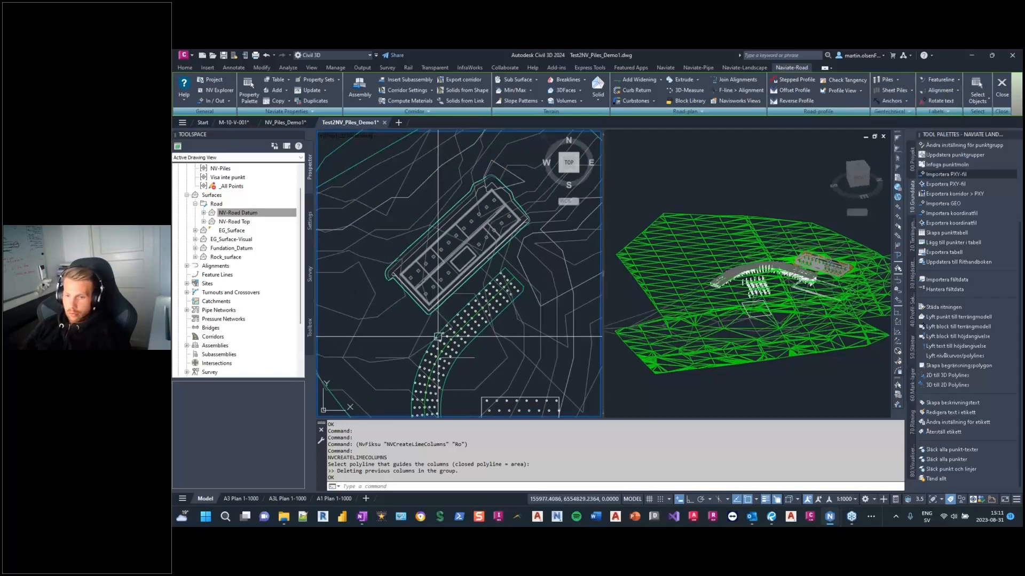
scroll(455, 351, "up", 5)
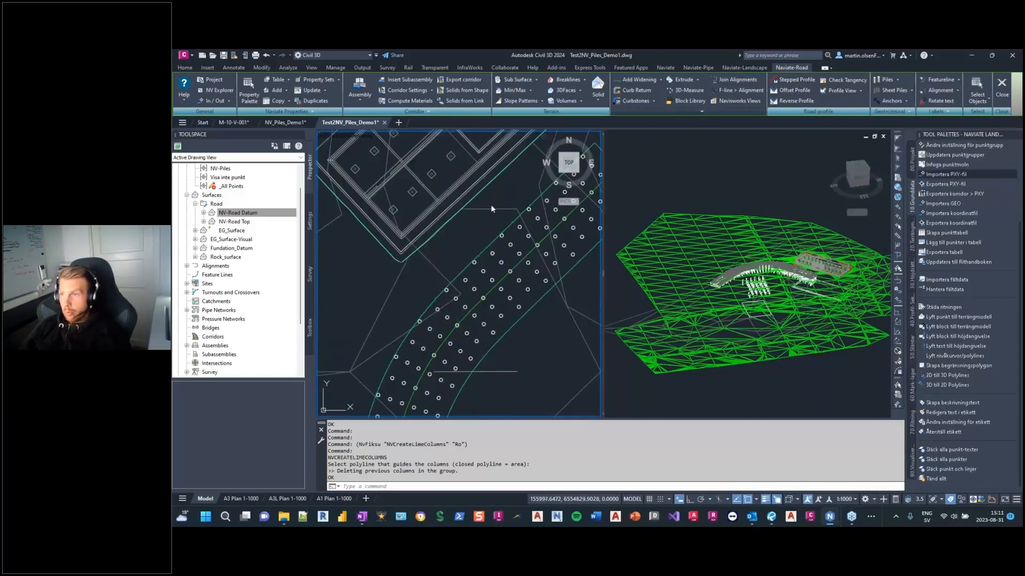
mouse_move(447, 270)
middle_mouse_down()
mouse_move(436, 352)
mouse_move(409, 408)
middle_mouse_up()
middle_click_drag(430, 251, 457, 330)
scroll(416, 342, "down", 3)
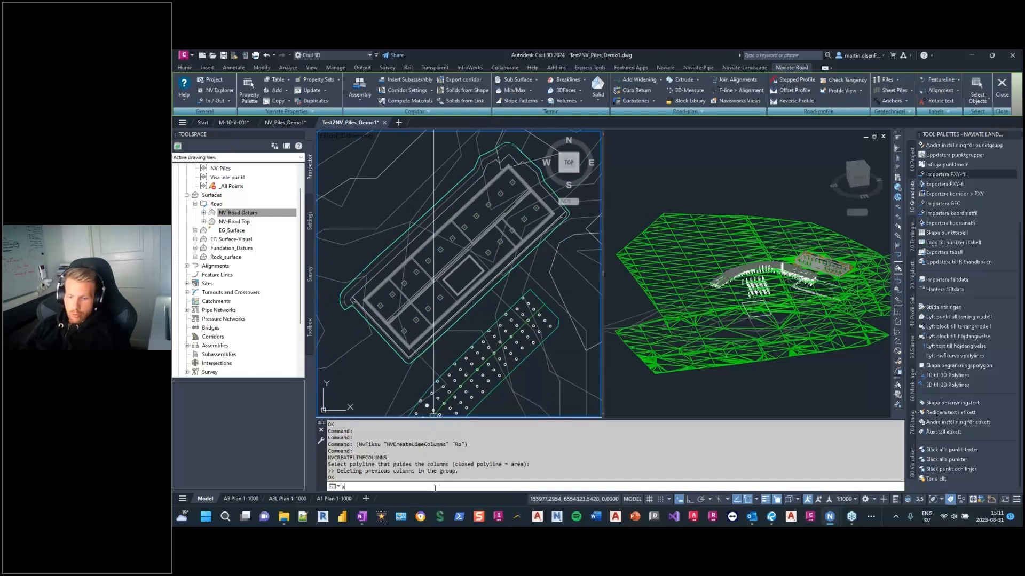
type("ref")
key("Return")
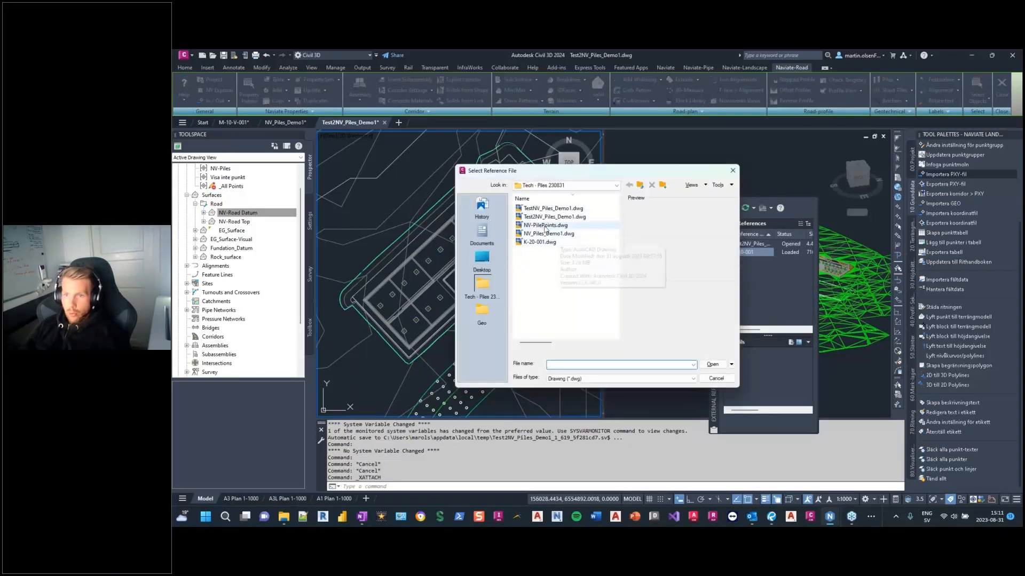
left_click(553, 225)
left_click(712, 365)
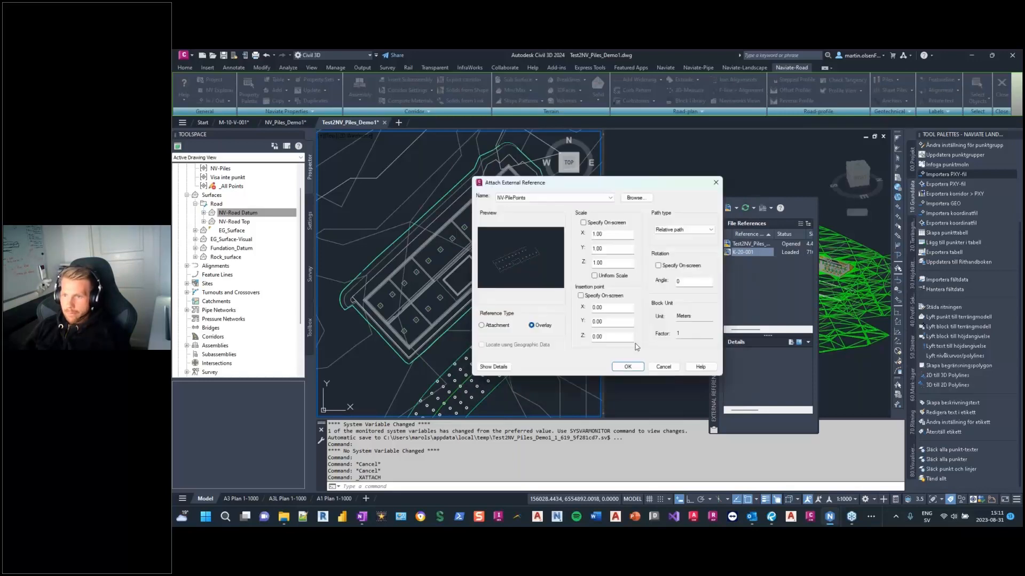
left_click(635, 367)
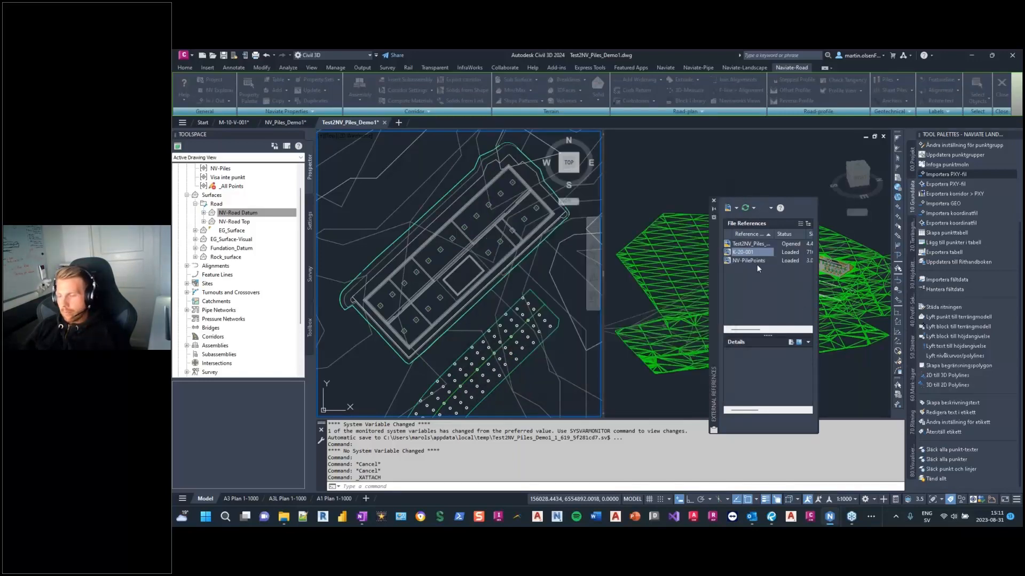
Step: Bind the NV-PilePoints reference into the drawing using the Insert bind type
right_click(748, 259)
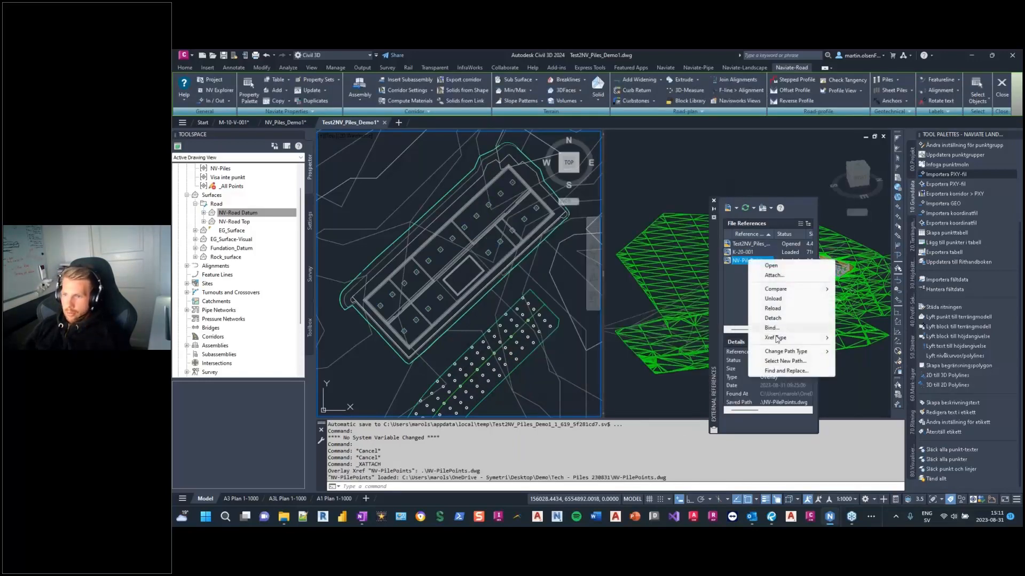
key("Escape")
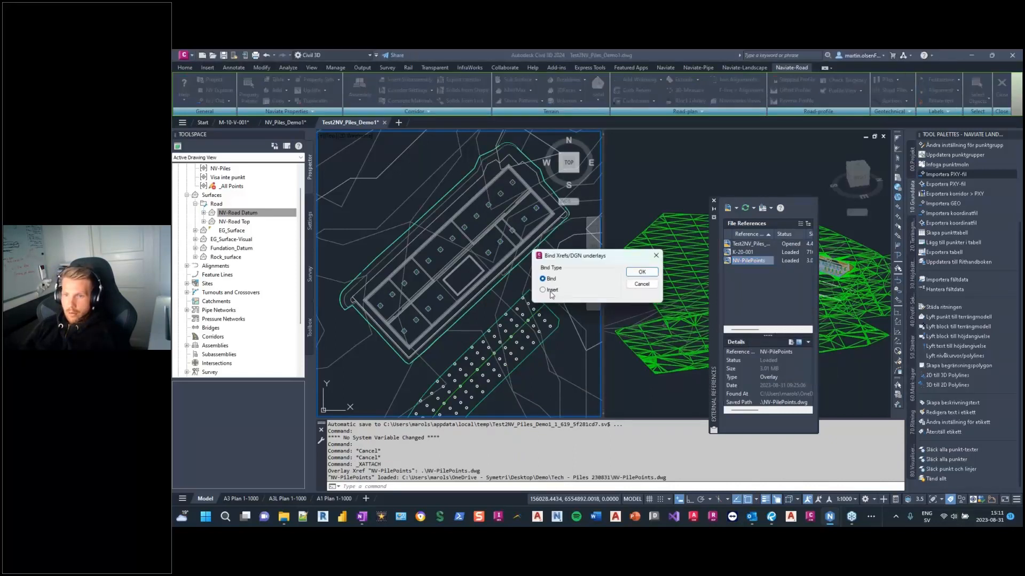
left_click(640, 272)
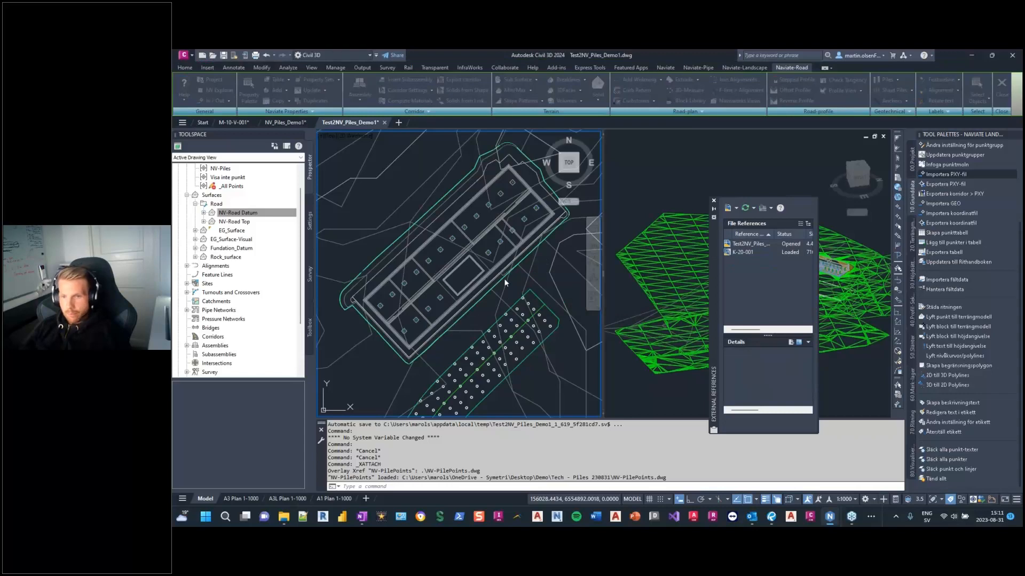
Step: Set the point style to an X marker with a size of 0.25 in absolute units
scroll(498, 277, "up", 5)
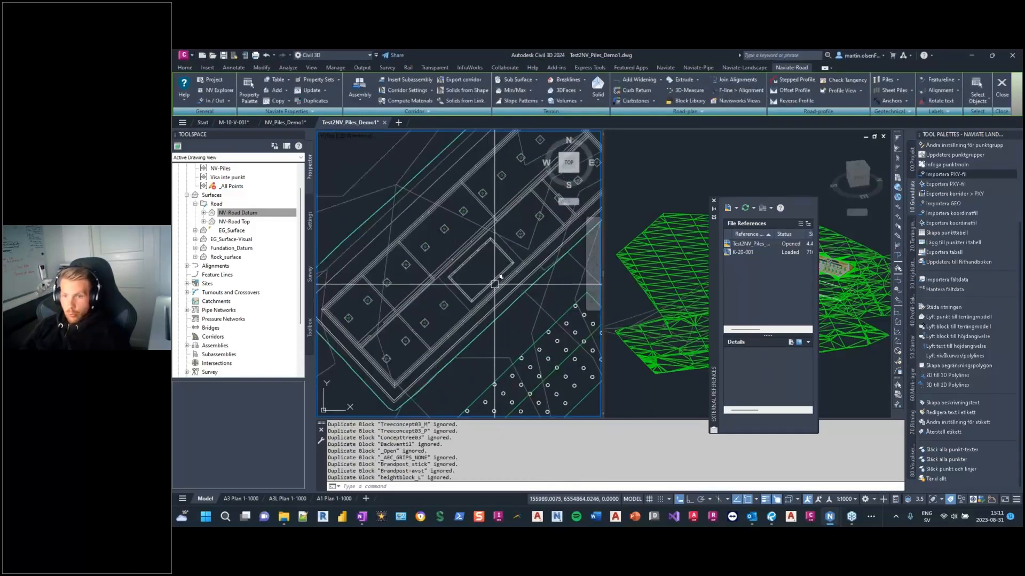
scroll(495, 278, "up", 6)
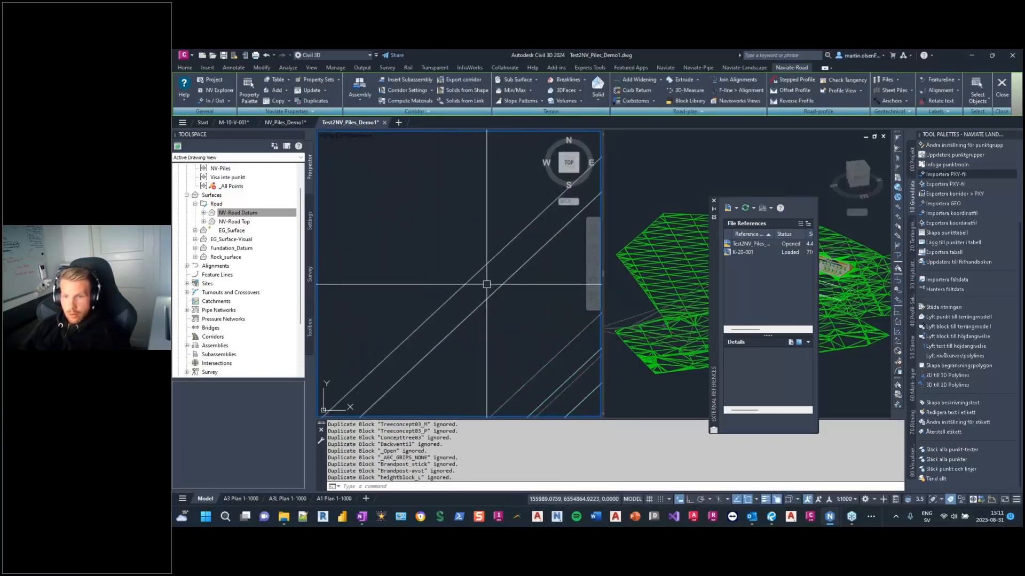
scroll(483, 276, "down", 2)
type("ptype")
key("Return")
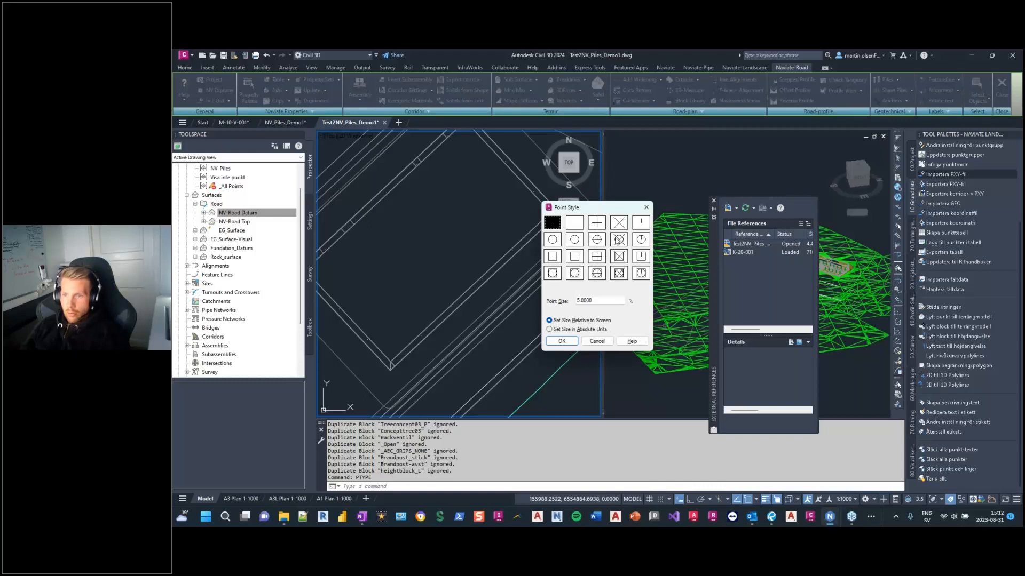
left_click(619, 224)
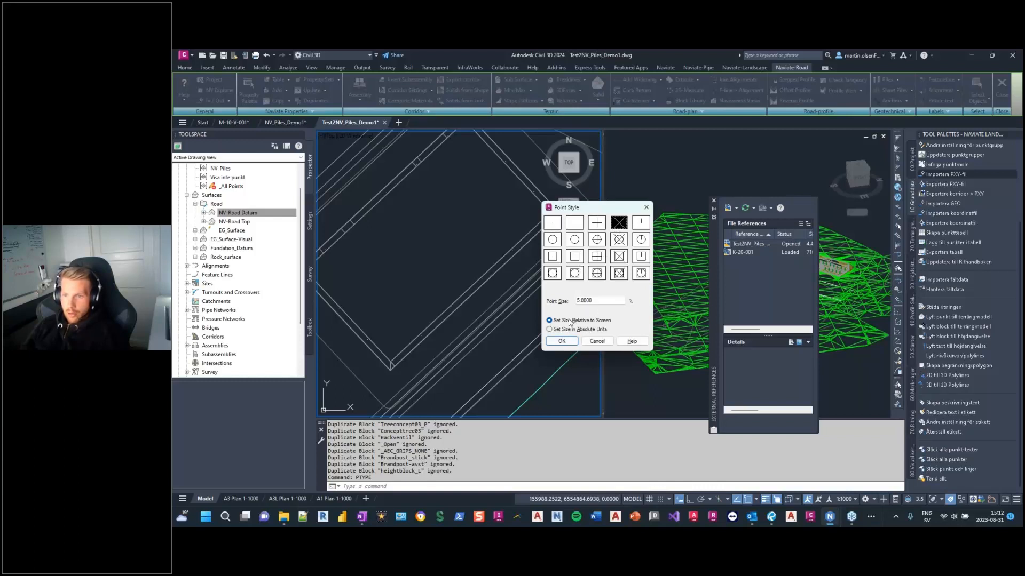
double_click(597, 301)
type("0.25")
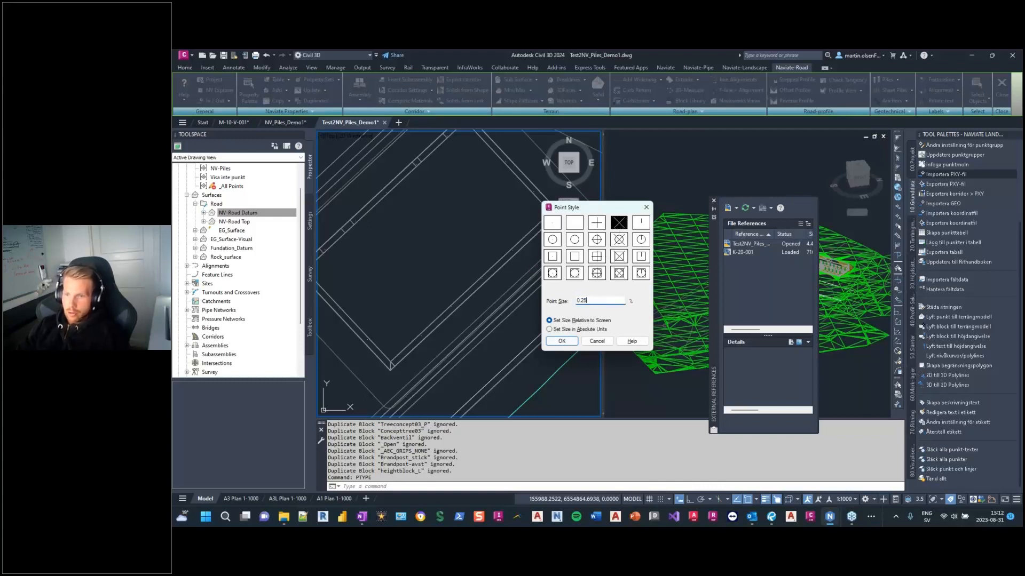
left_click(555, 329)
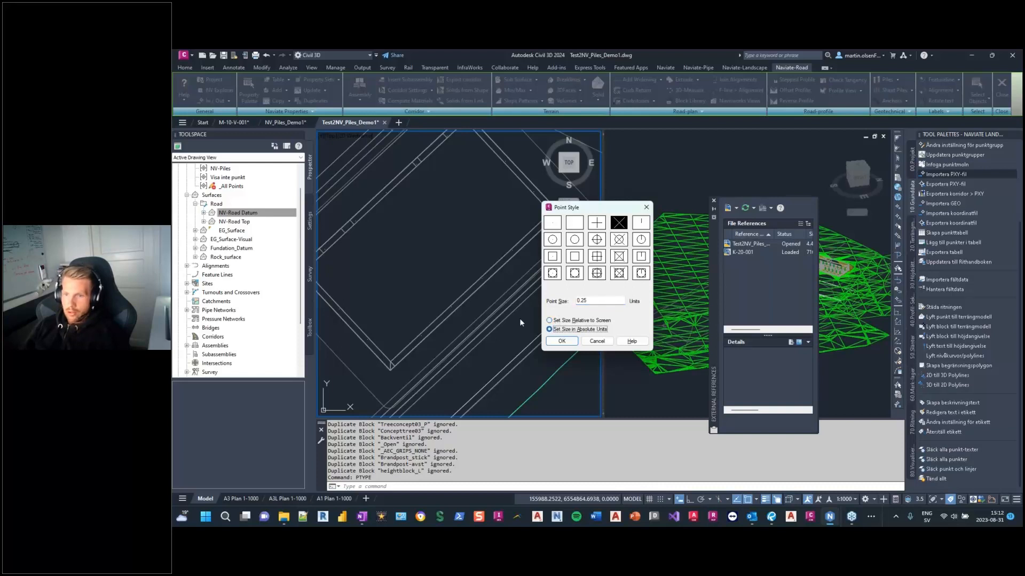
left_click(558, 341)
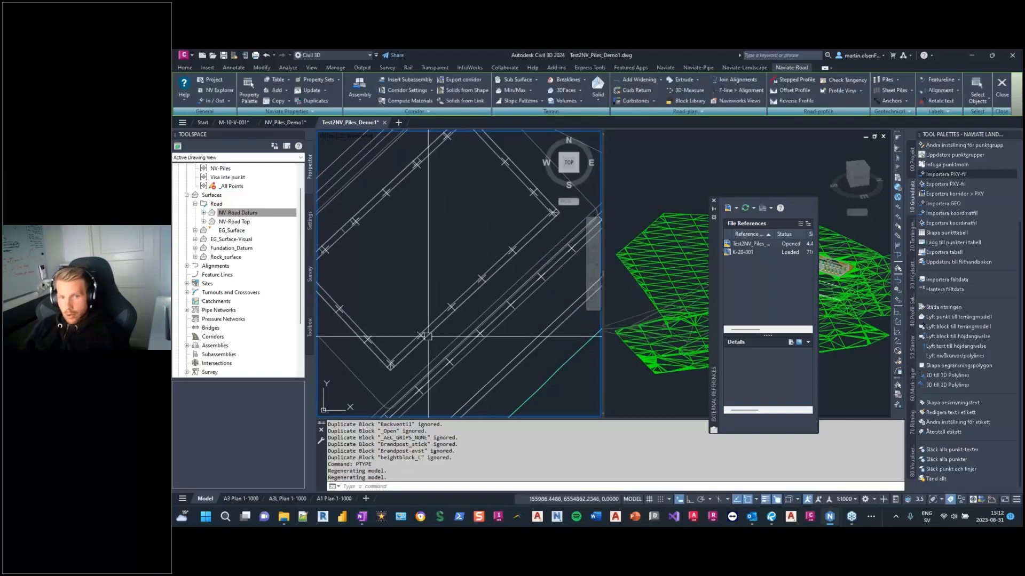
Step: Explode the bound pile-point block into separate points and select a single point to check it
middle_click_drag(428, 289, 461, 273)
scroll(457, 307, "down", 2)
scroll(458, 313, "up", 4)
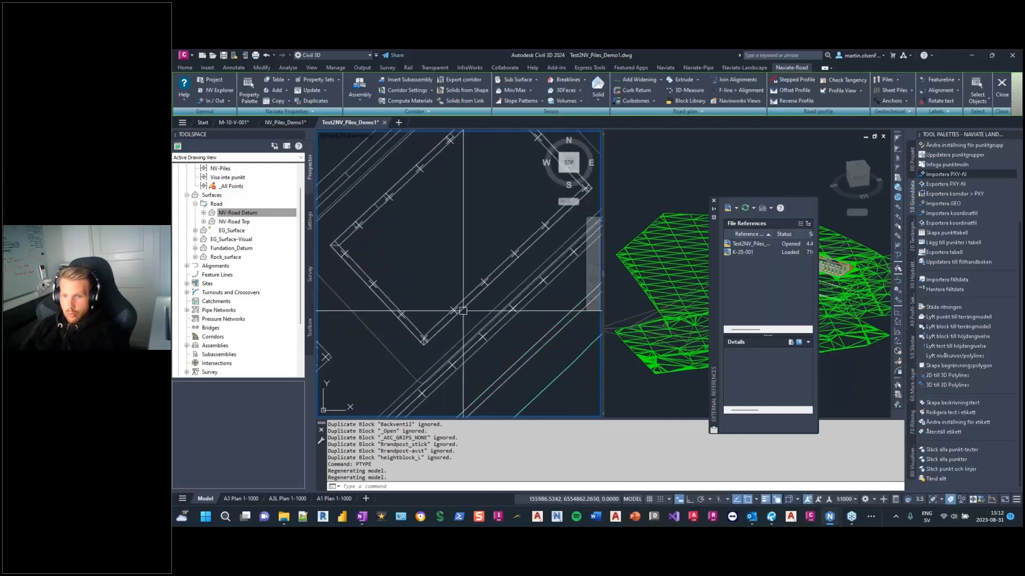
left_click(450, 310)
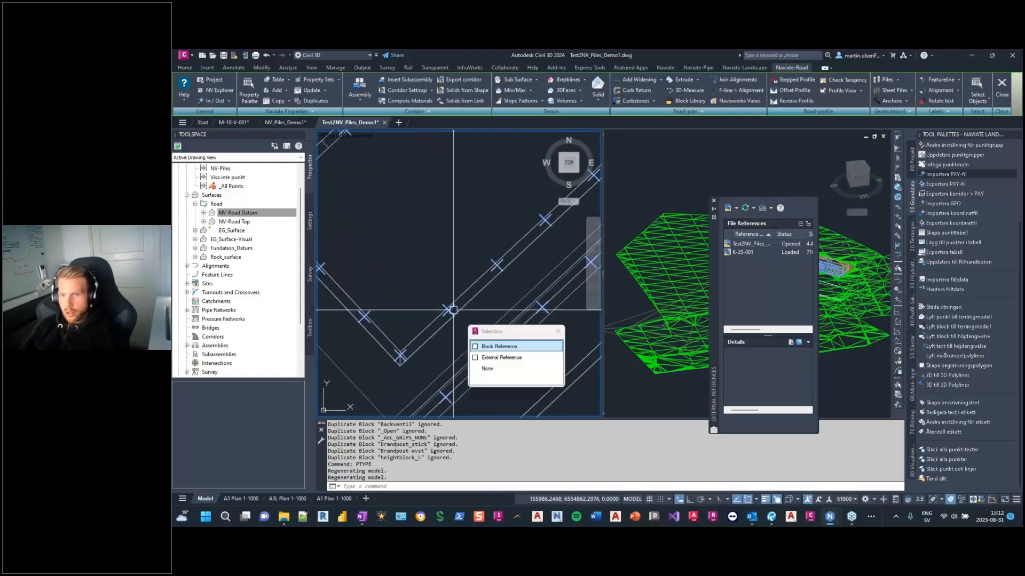
right_click(450, 256)
key("Escape")
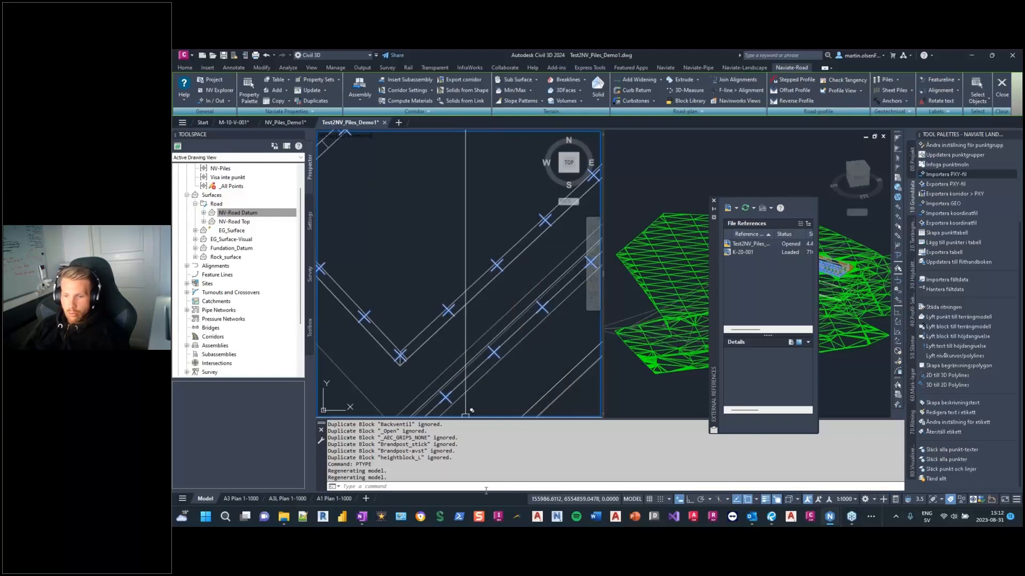
type("explod")
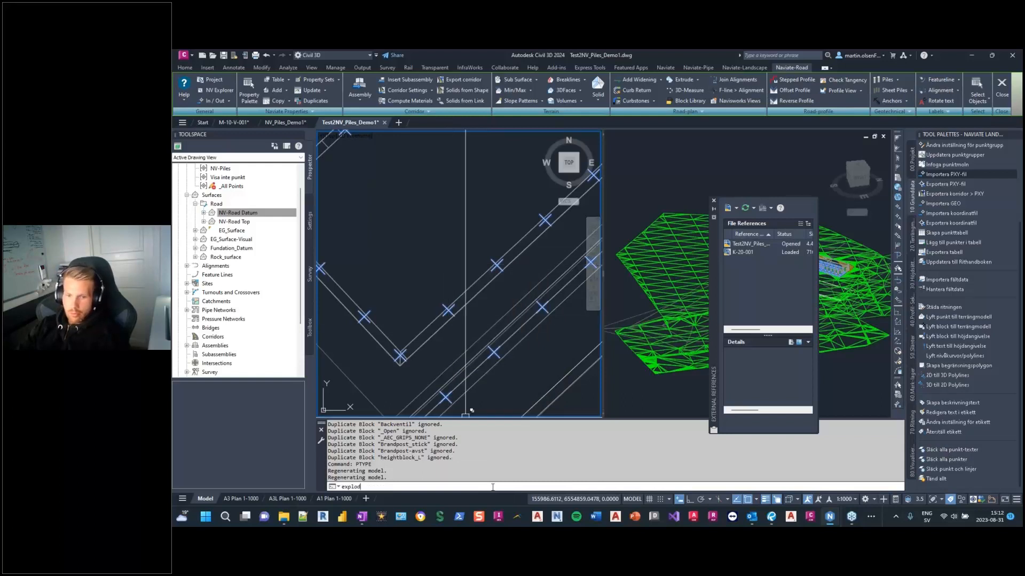
type("e")
key("Return")
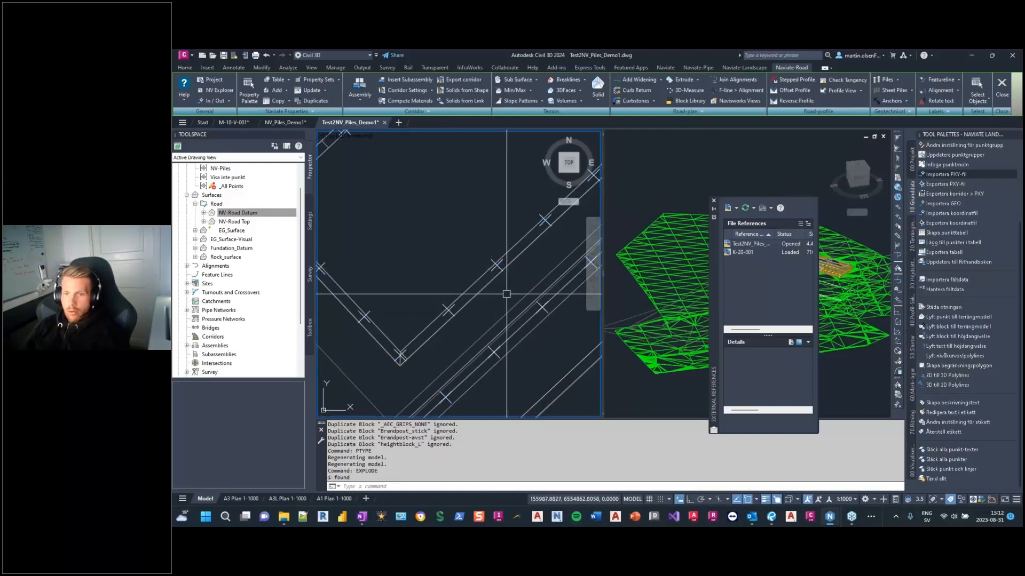
left_click(453, 310)
right_click(457, 249)
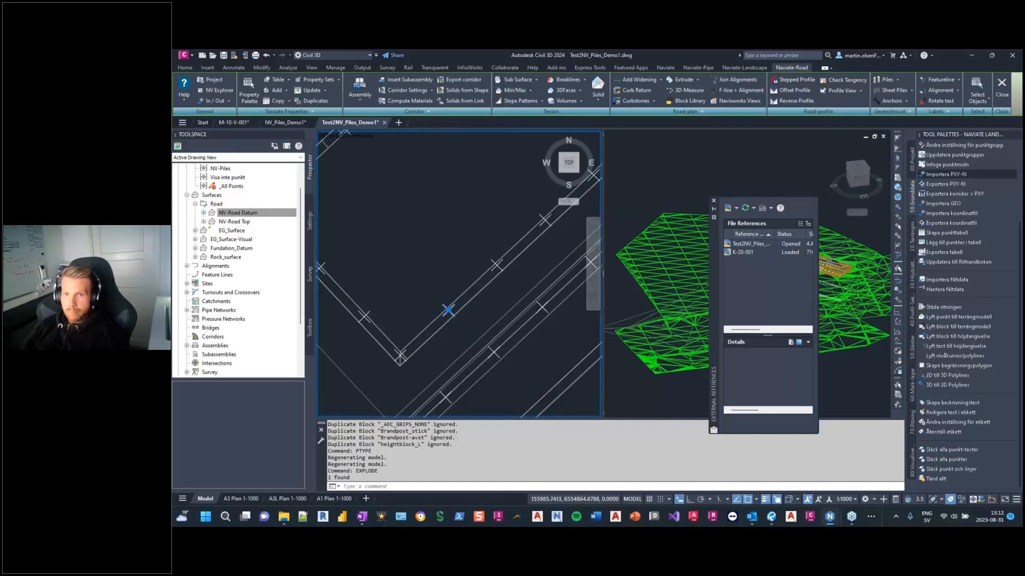
Step: Close the external references list and examine the pile points around the square column foundations in plan
scroll(457, 249, "down", 4)
middle_click_drag(395, 248, 375, 379)
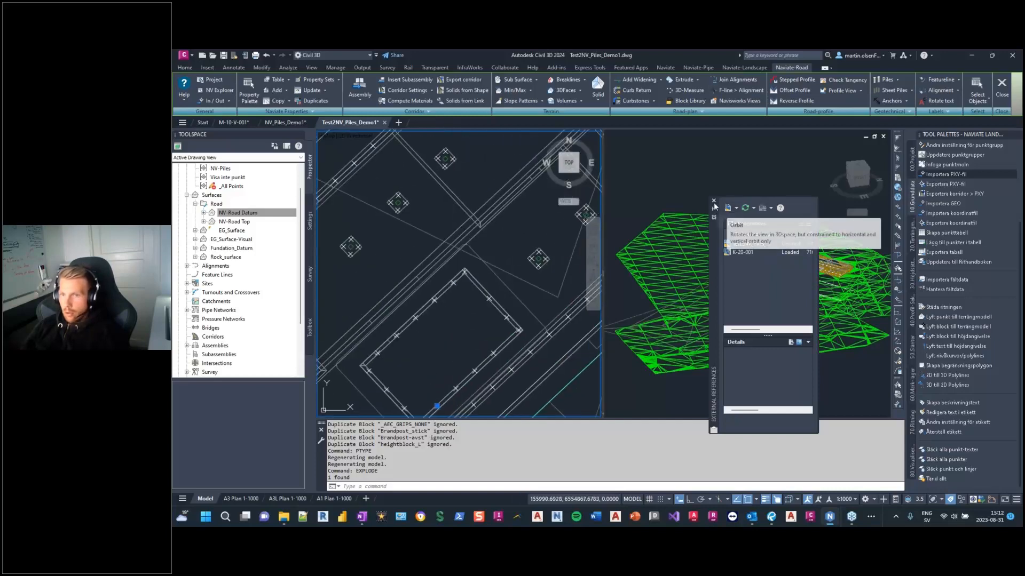
left_click(713, 202)
scroll(453, 213, "down", 2)
middle_click_drag(453, 230, 534, 214)
scroll(459, 237, "up", 2)
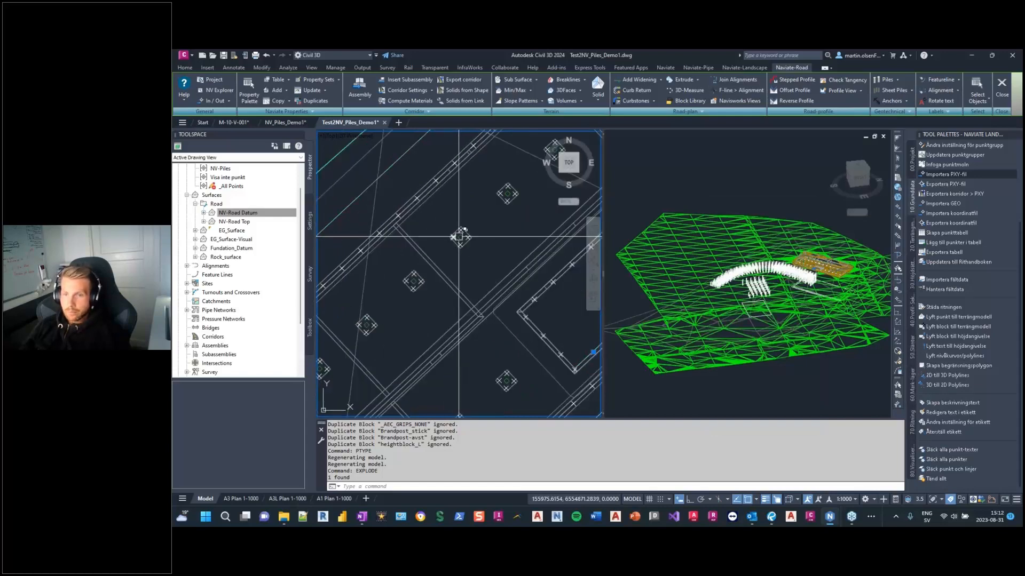
middle_click_drag(460, 238, 463, 254)
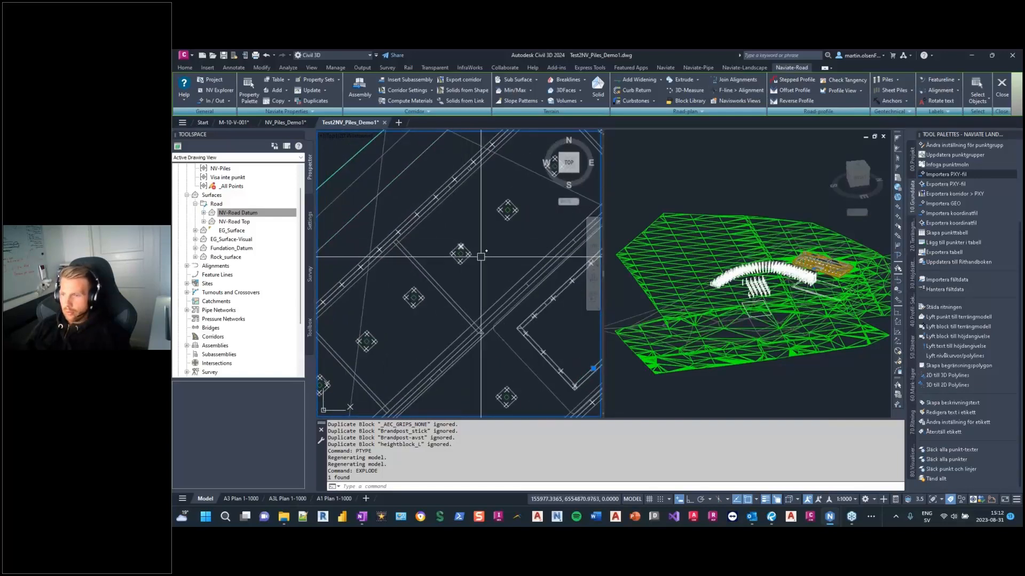
scroll(466, 249, "up", 2)
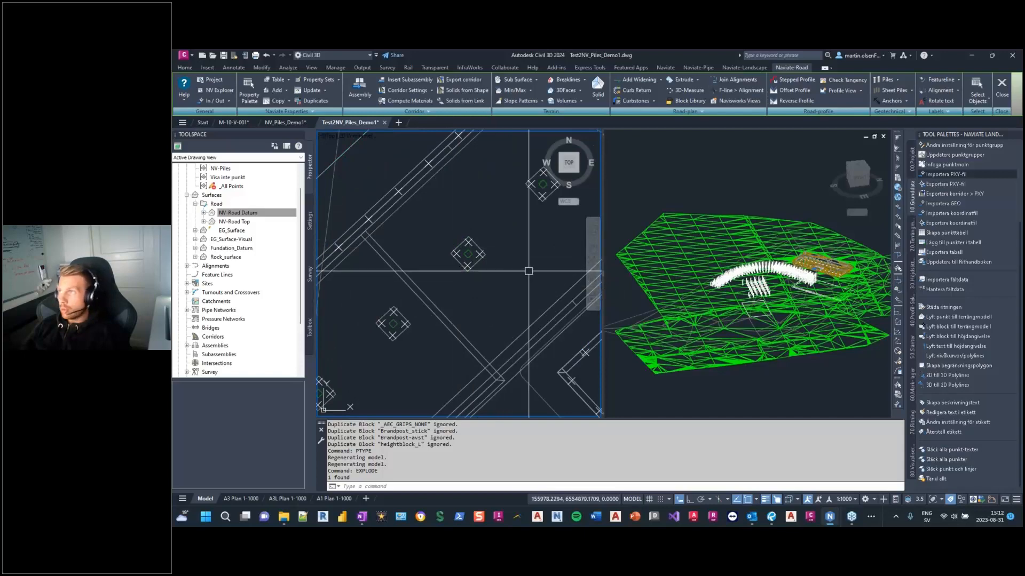
Step: Inspect the building foundation in the 3D view and set that view to the Conceptual visual style
left_click(801, 298)
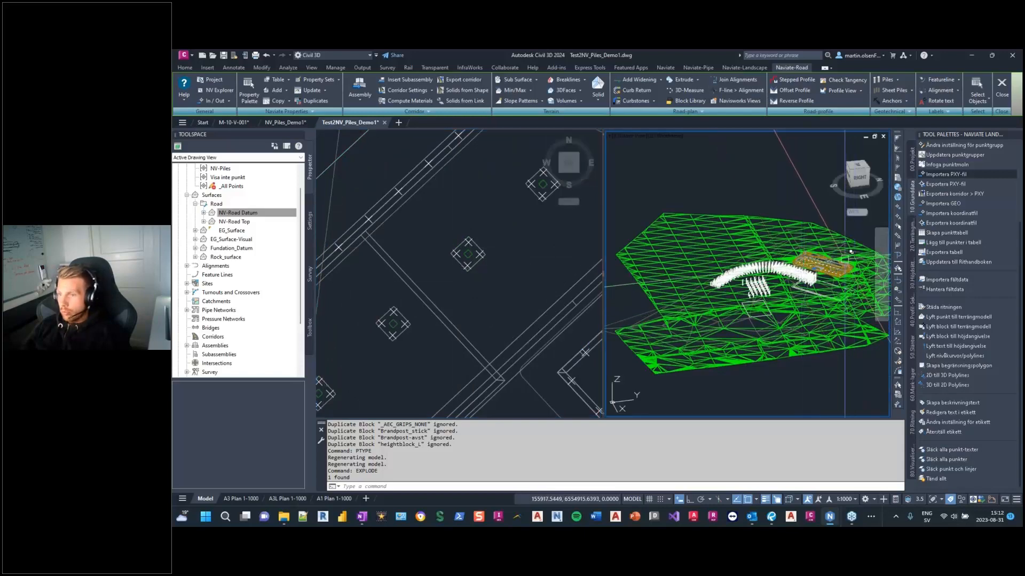
scroll(851, 252, "up", 6)
mouse_move(750, 249)
middle_mouse_down("shift")
mouse_move(782, 260)
mouse_move(734, 254)
middle_mouse_up("shift")
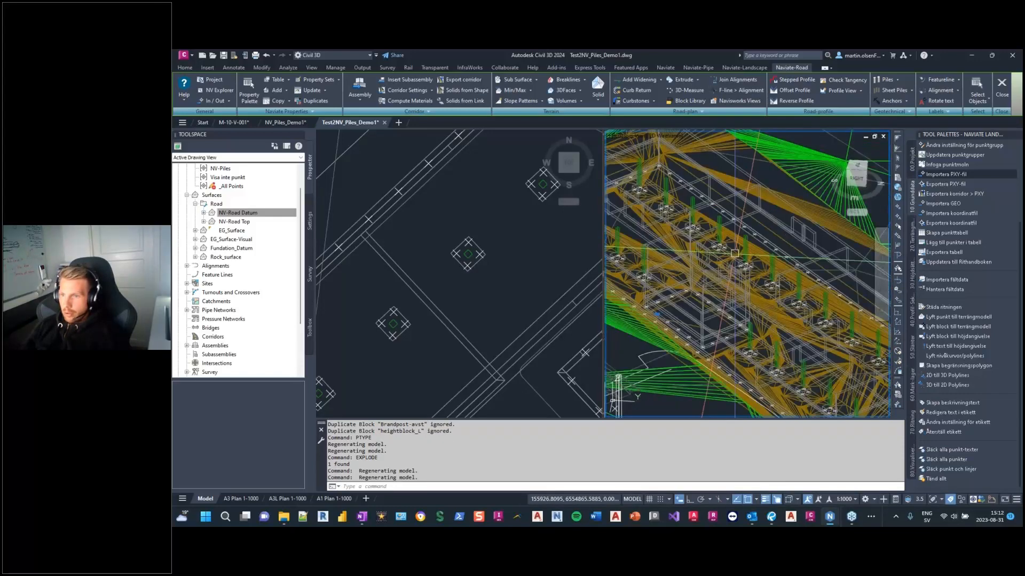
scroll(735, 254, "up", 3)
scroll(709, 242, "up", 2)
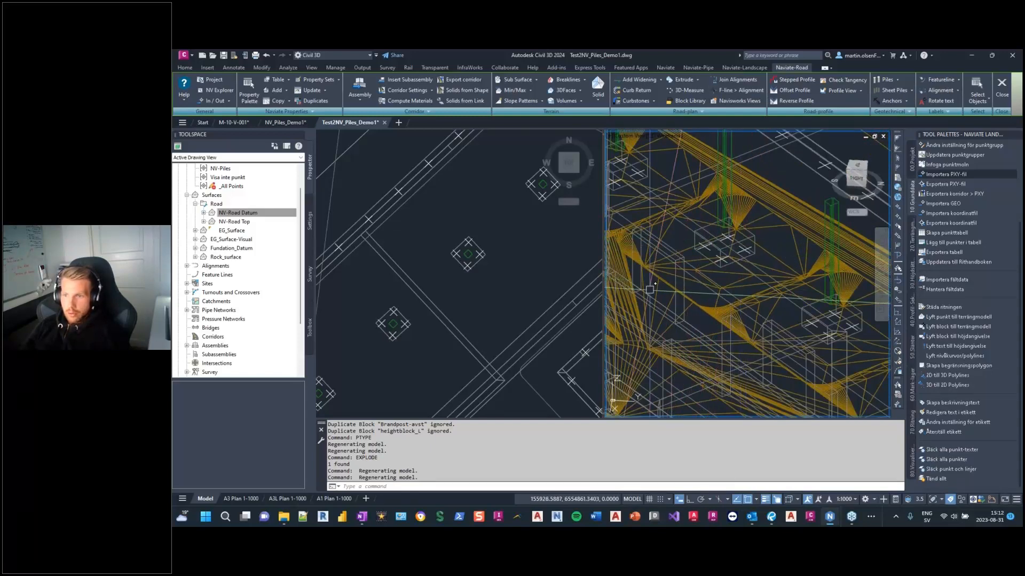
scroll(742, 248, "down", 3)
middle_click_drag(741, 250, 743, 250, "shift")
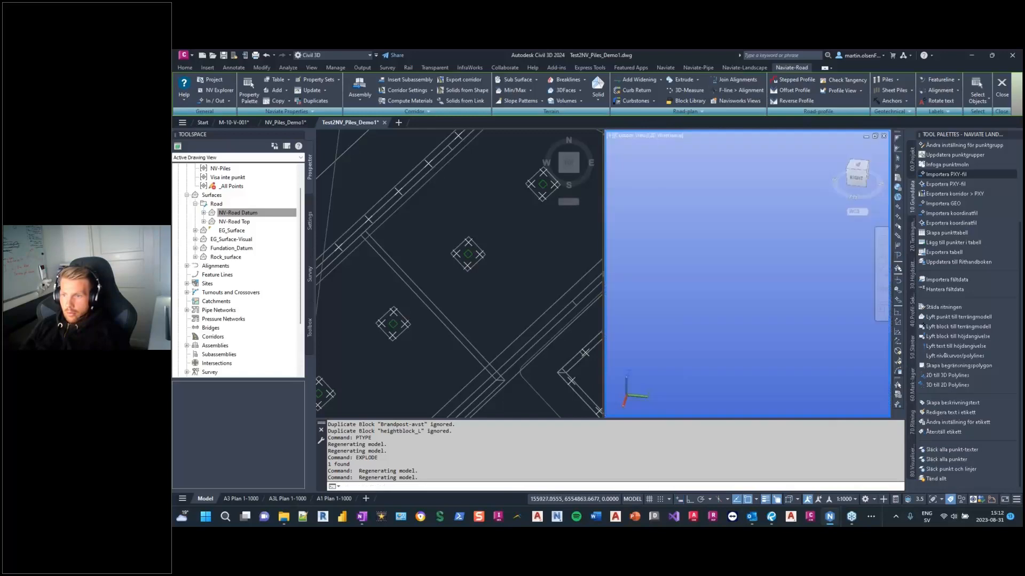
scroll(753, 283, "down", 3)
left_click(661, 137)
left_click(692, 169)
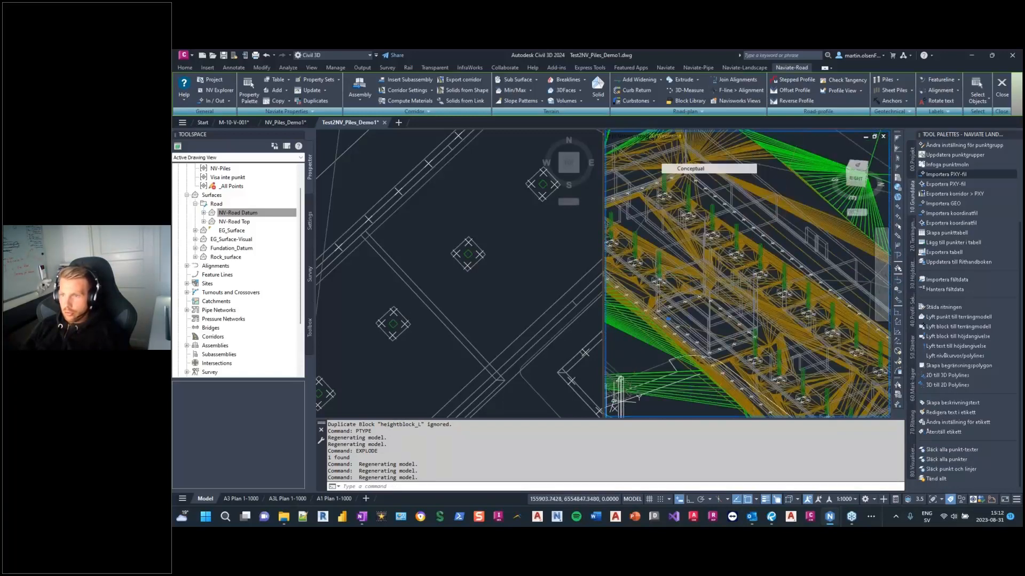
Step: Try to hide the building by restoring the K-Hide layer state
left_click(185, 67)
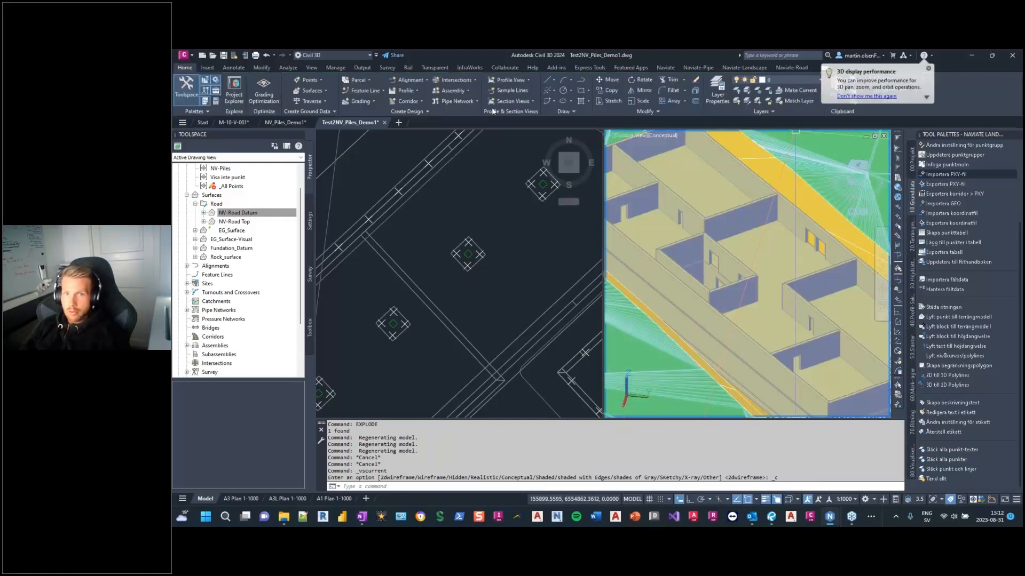
left_click(773, 111)
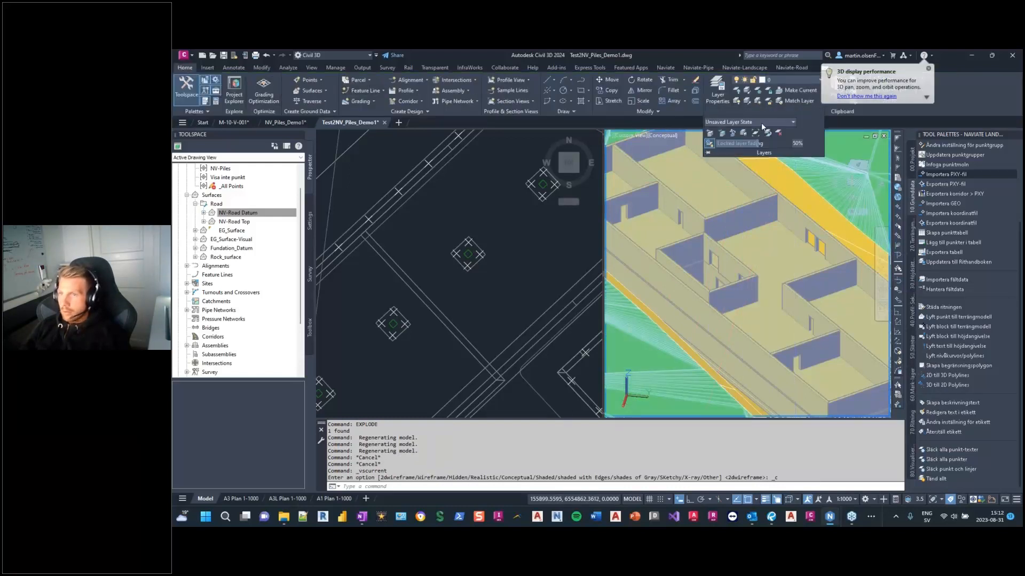
left_click(761, 122)
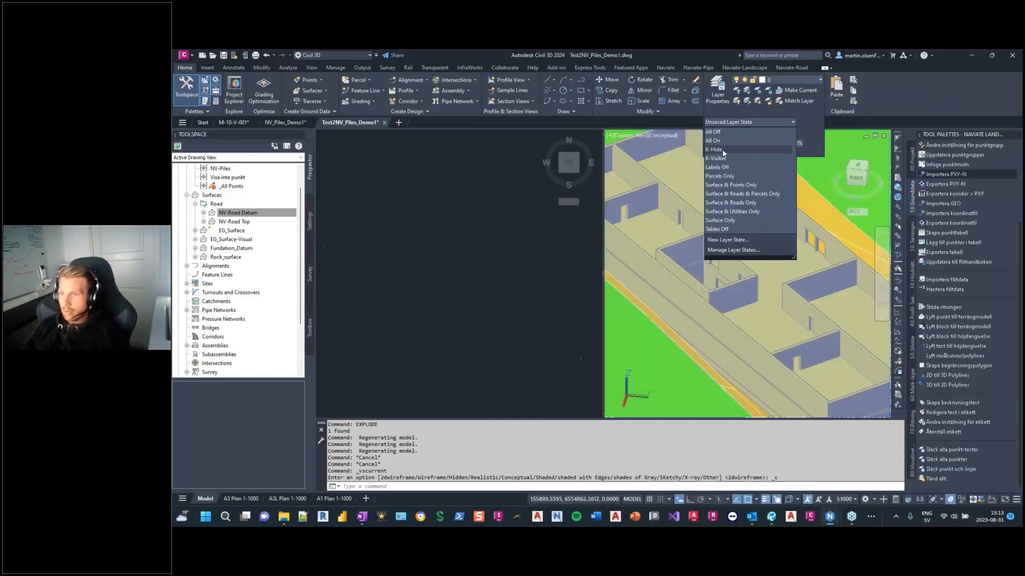
left_click(722, 149)
scroll(777, 239, "down", 2)
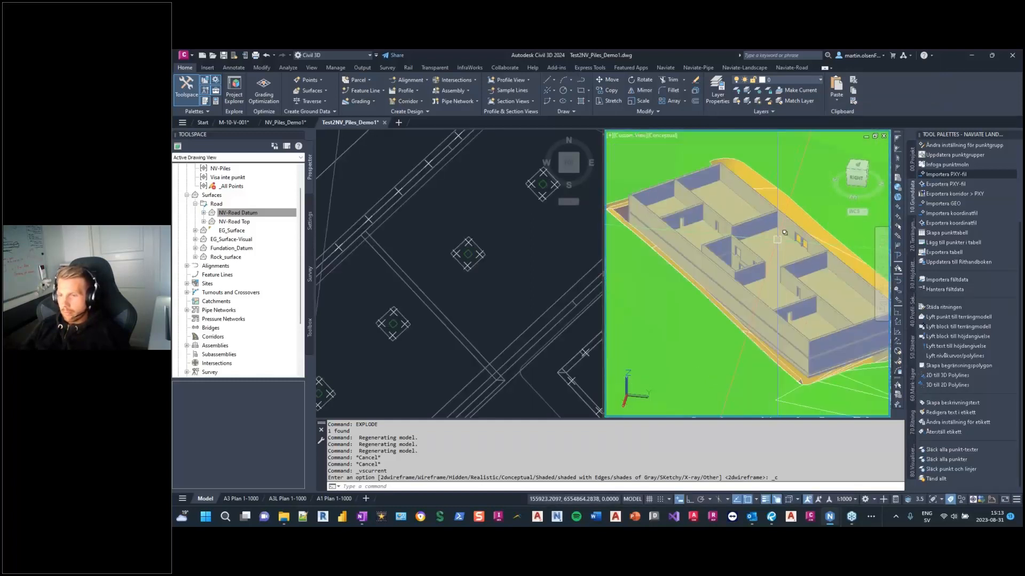
Step: Restore the K-Visible layer state and try K-Hide again on the building model
left_click(760, 114)
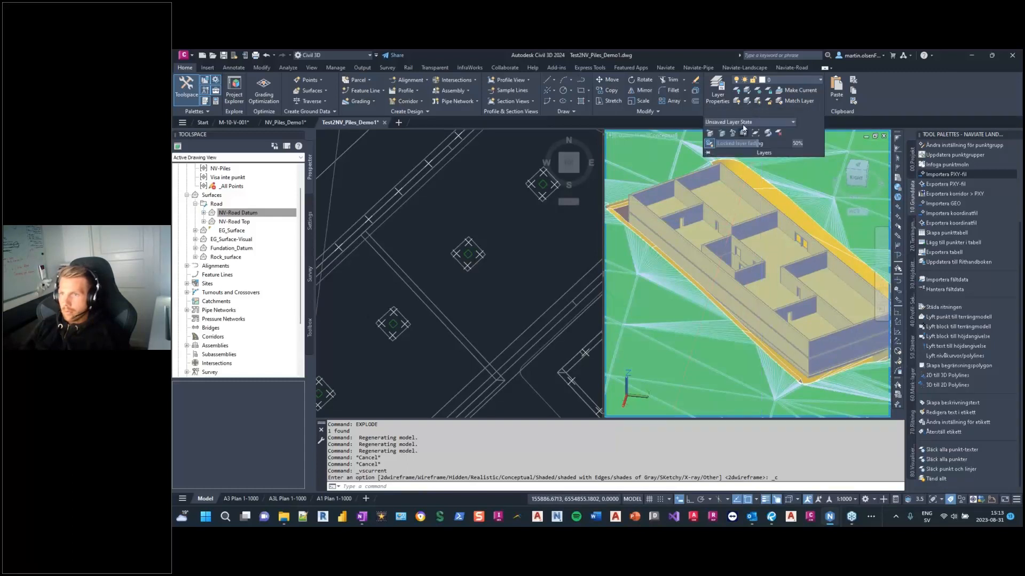
left_click(742, 122)
left_click(728, 158)
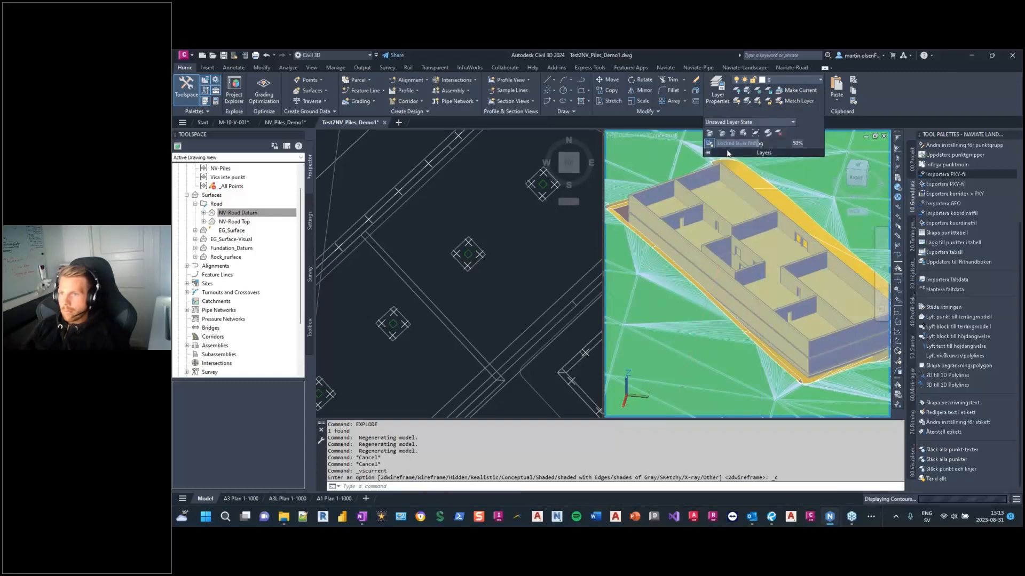
middle_click_drag(821, 258, 784, 342, "shift")
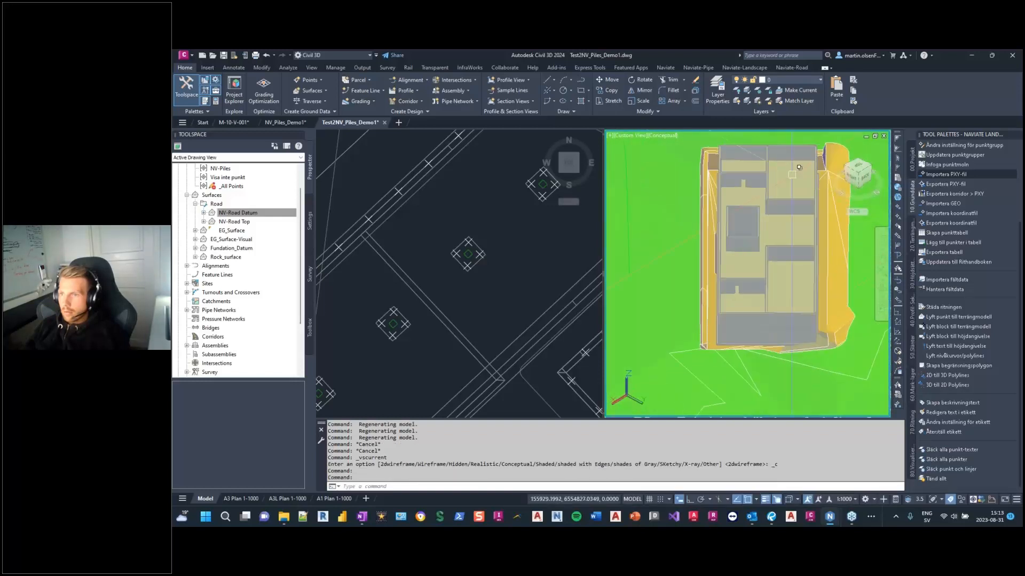
left_click(769, 112)
left_click(747, 122)
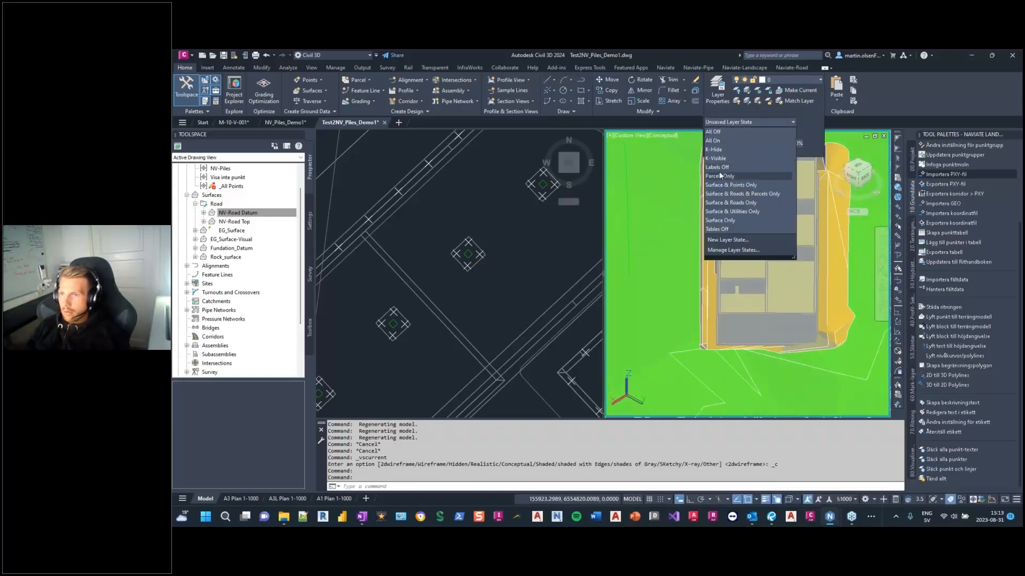
left_click(722, 149)
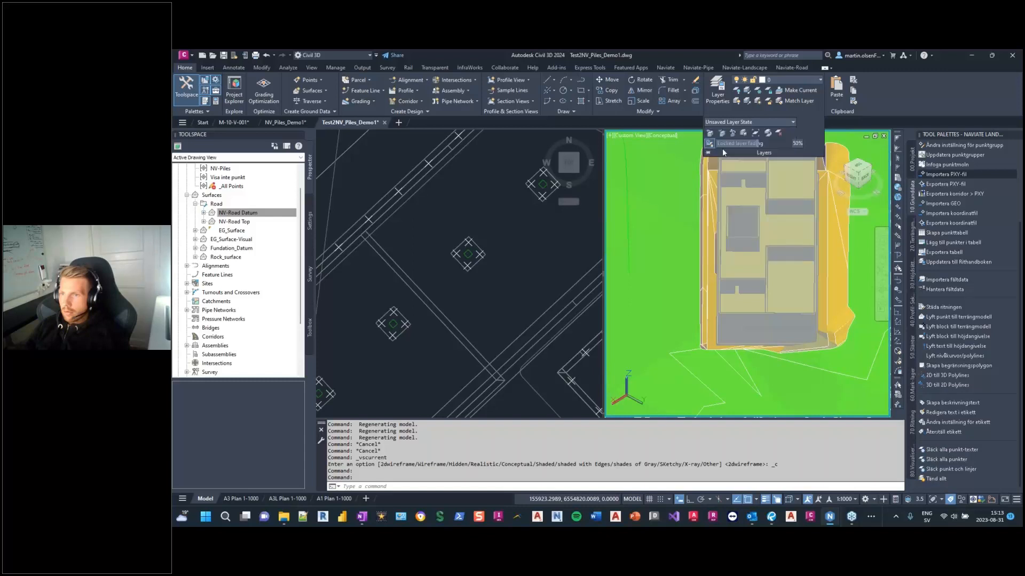
Step: Turn off all layers of the K-20-001 xref except the first and inspect the exposed foundations in 3D
left_click(717, 90)
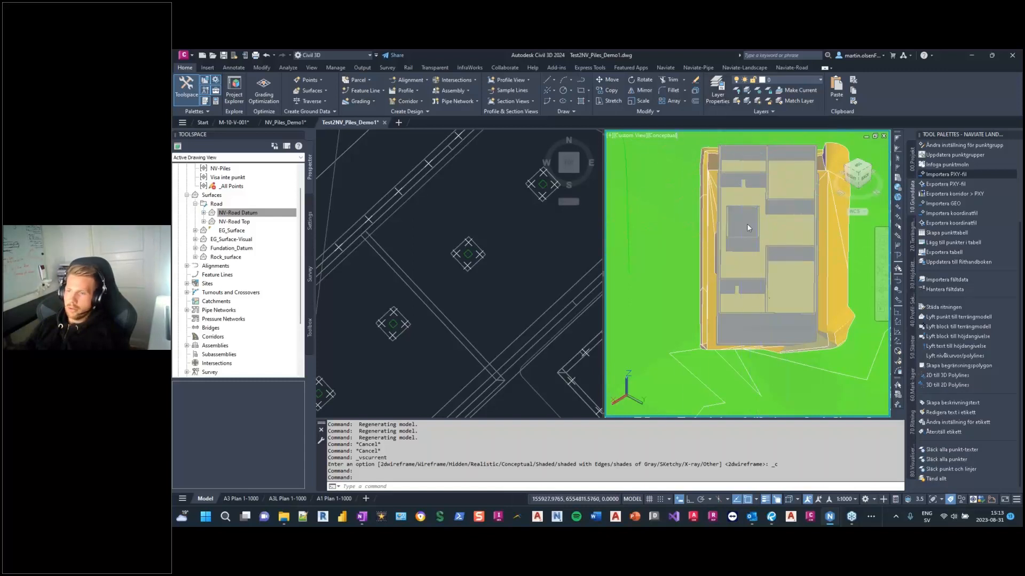
left_click(863, 248)
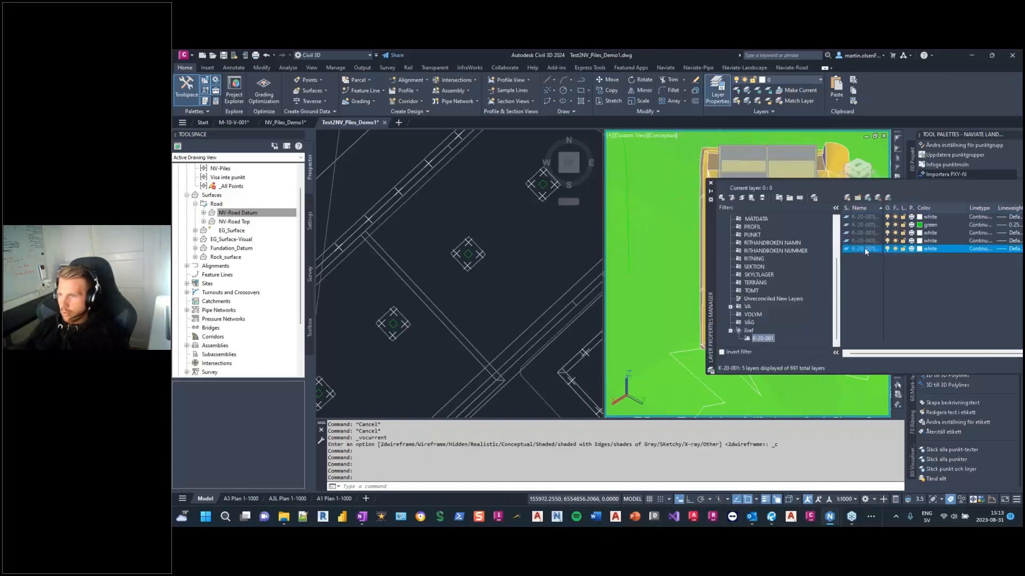
left_click(870, 226, "shift")
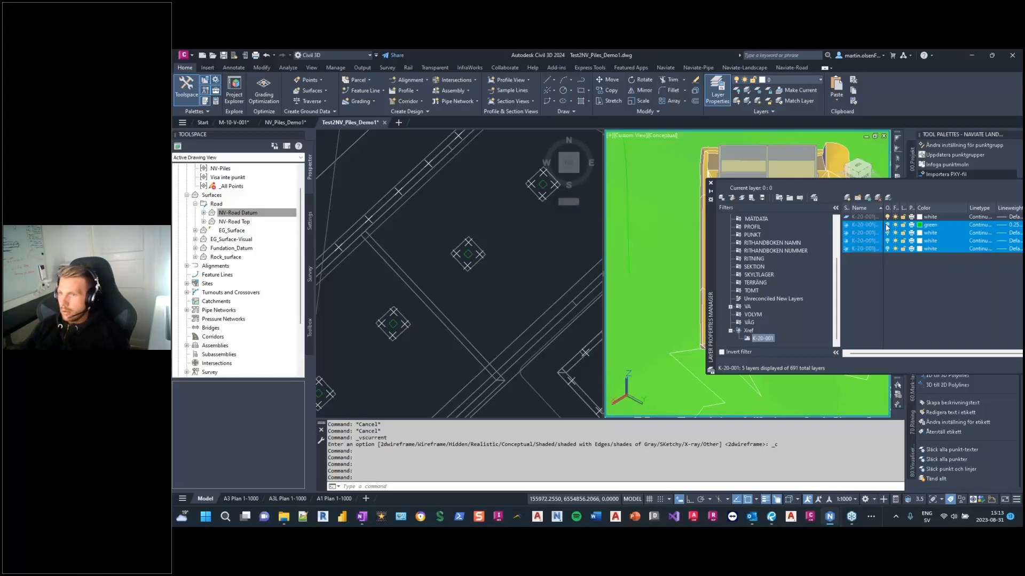
left_click(710, 183)
scroll(819, 272, "up", 4)
key("Escape")
middle_click_drag(713, 246, 760, 238, "shift")
middle_click_drag(712, 215, 755, 244)
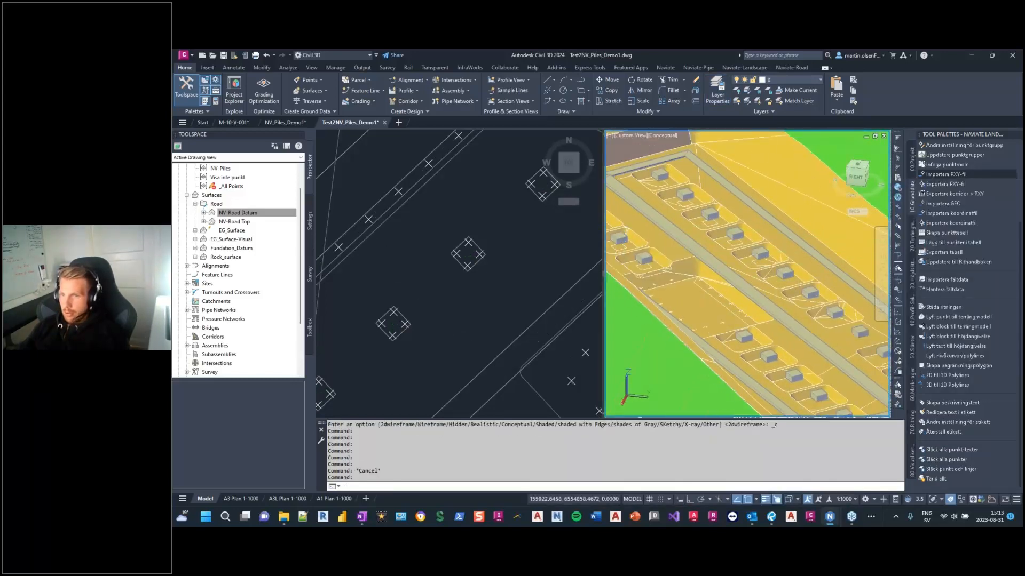
scroll(706, 288, "up", 2)
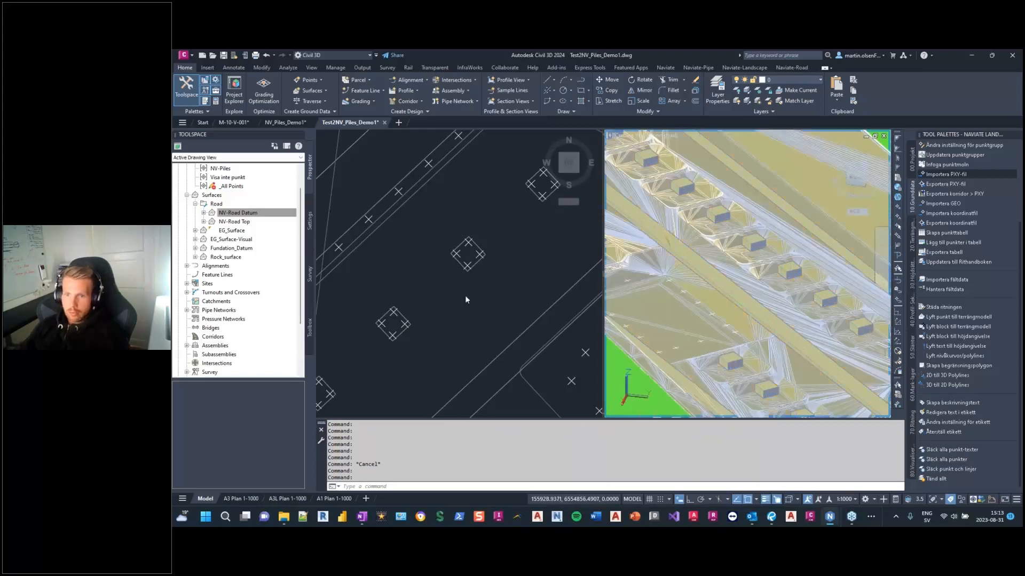
Step: Set up the PointPiles group of 3D piles with a Circle cross profile, EG_Surface as top surface and Rock_surface as datum surface
left_click(448, 290)
scroll(449, 290, "down", 3)
scroll(449, 291, "up", 1)
middle_click_drag(454, 280, 464, 291)
scroll(467, 293, "up", 2)
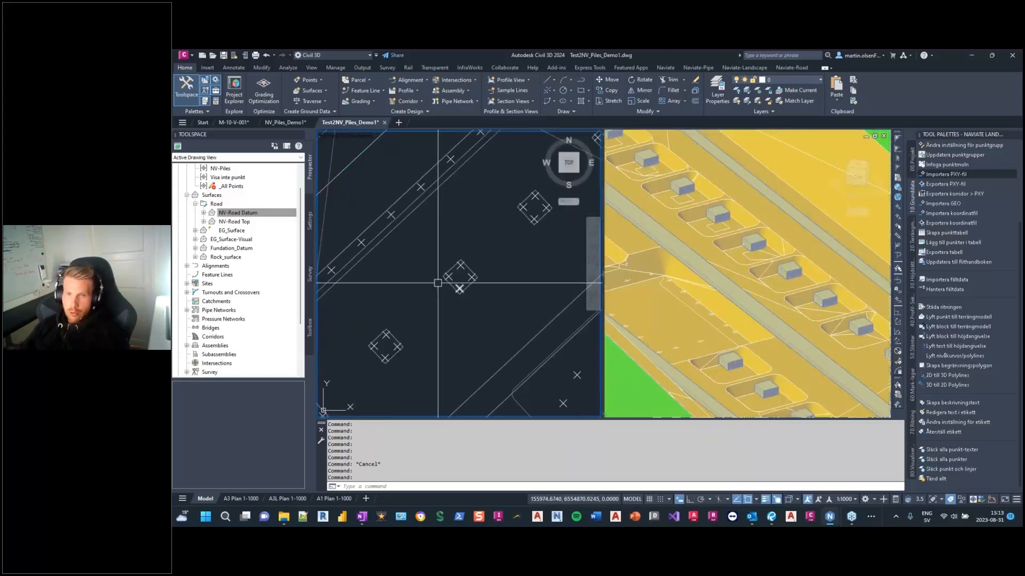
left_click(800, 67)
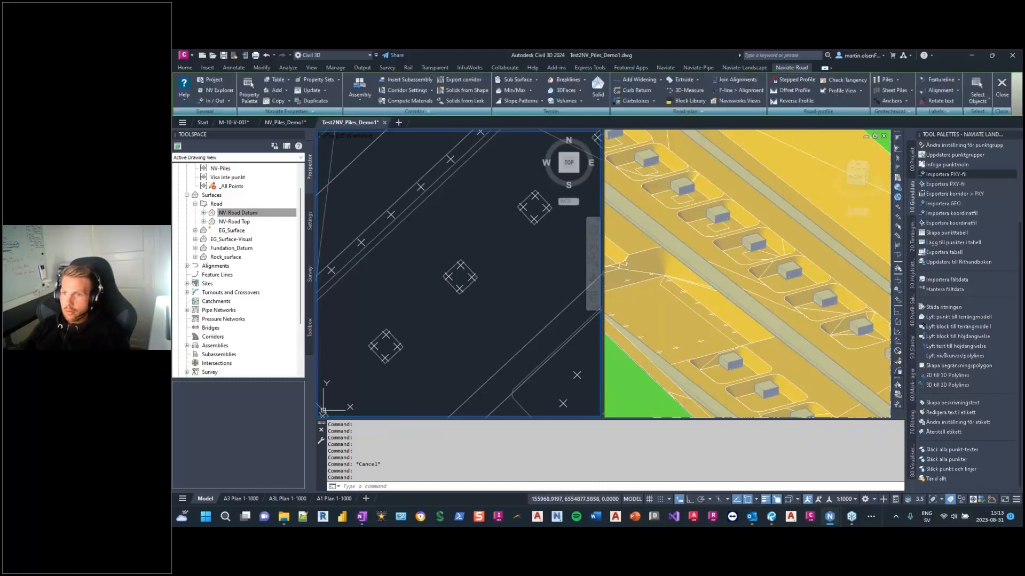
left_click(898, 81)
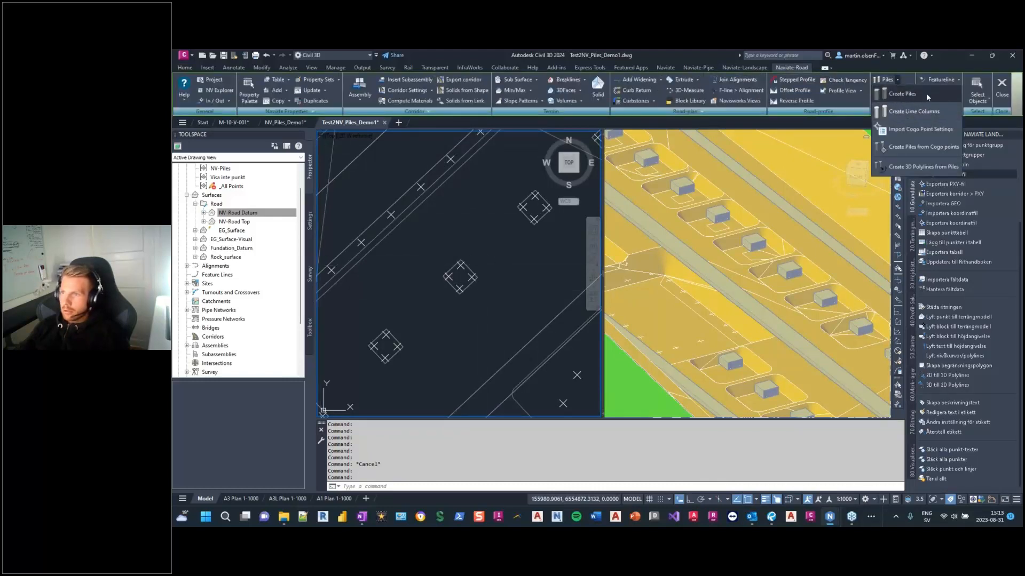
left_click(904, 94)
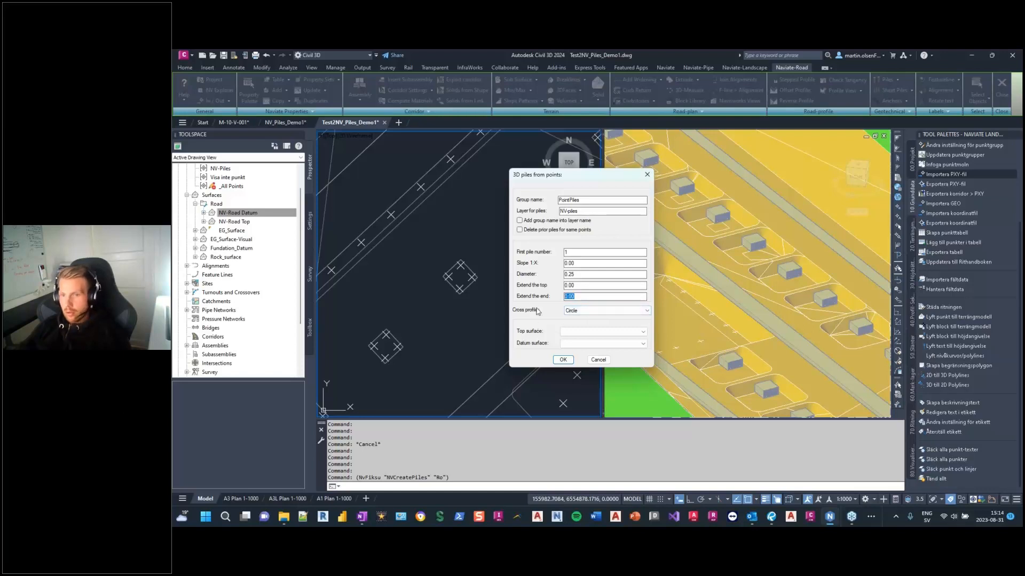
left_click(579, 311)
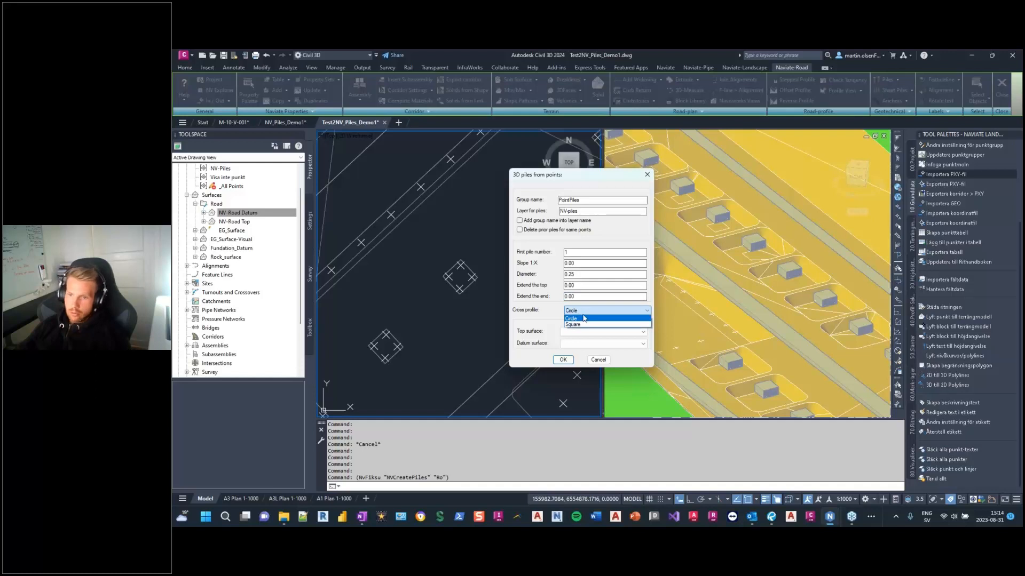
left_click(544, 308)
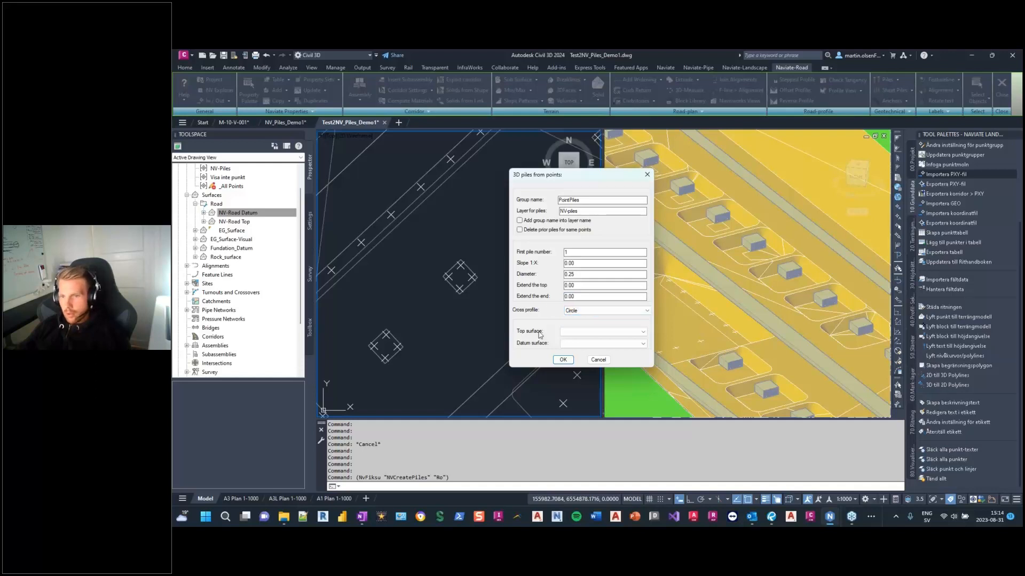
left_click(571, 332)
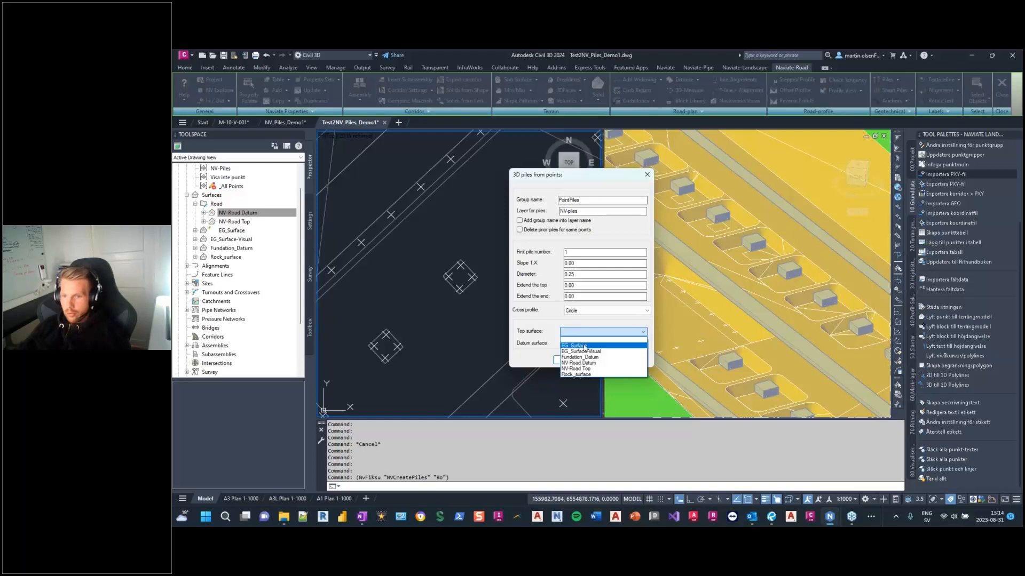
left_click(582, 346)
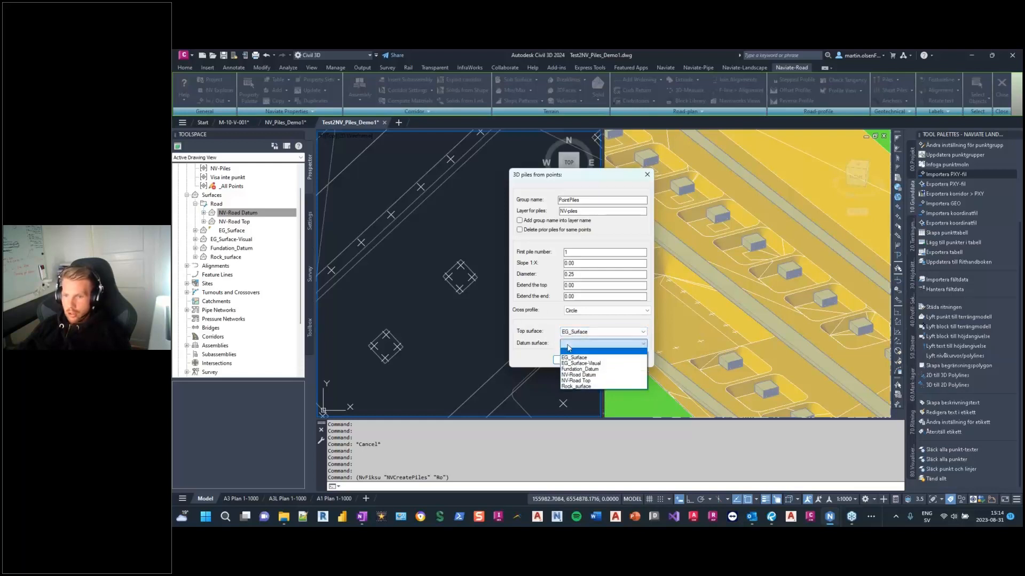
left_click(584, 385)
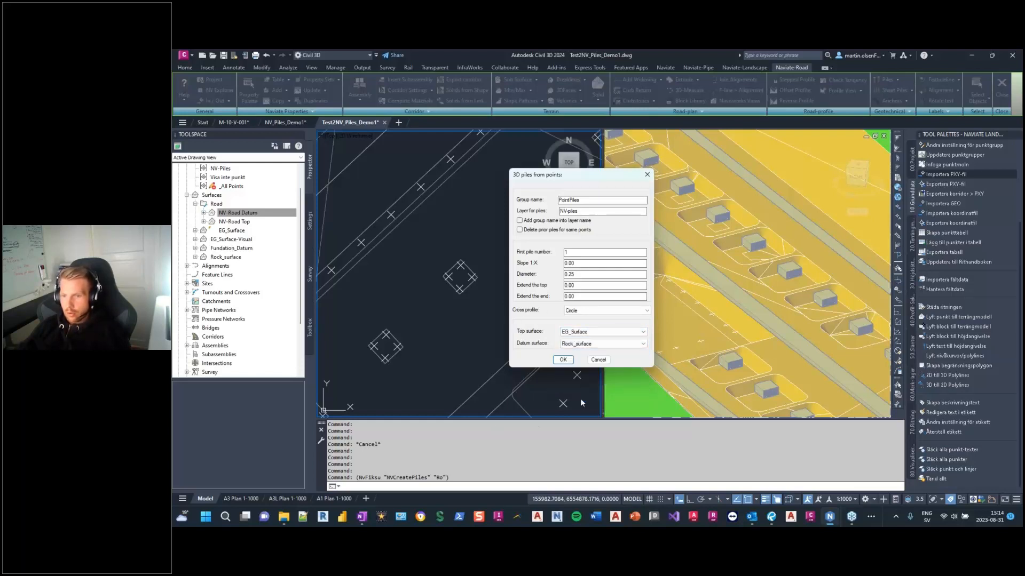
left_click(563, 360)
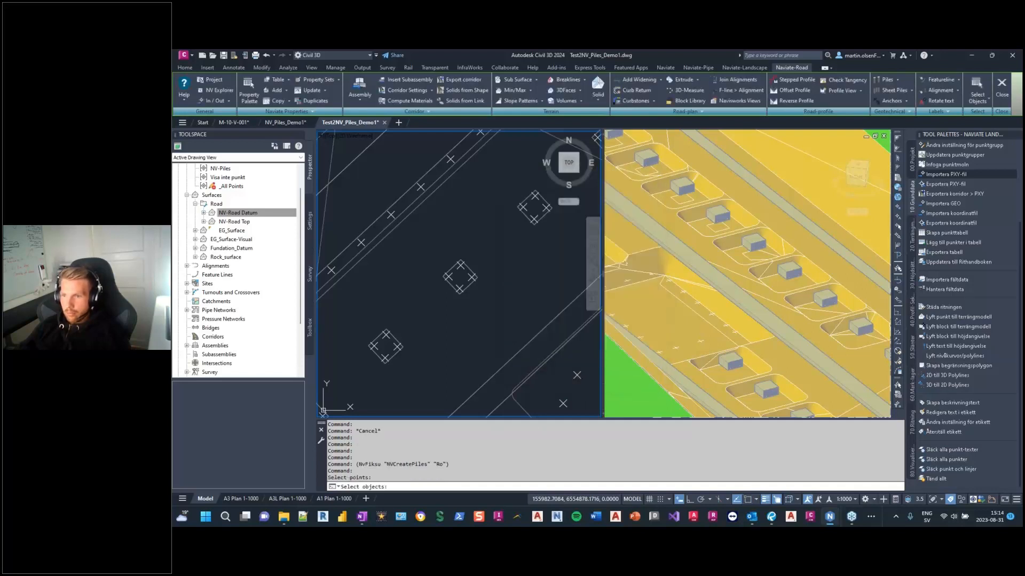
Step: Create the piles from three of the pile points around one footing
left_click(459, 288)
left_click(472, 277)
left_click(460, 266)
key("Return")
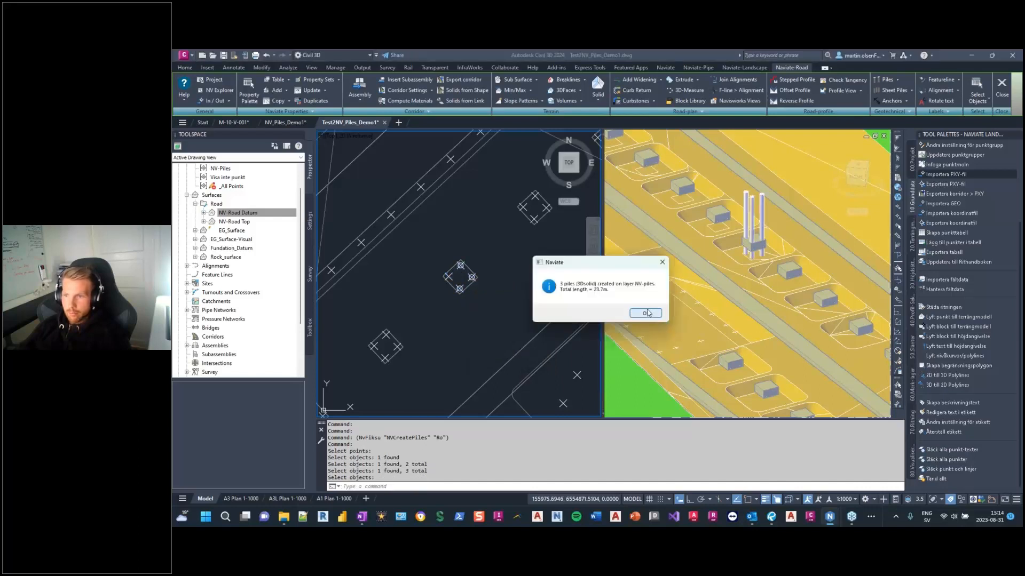
left_click(645, 314)
Step: Examine the new piles at the footing in the 3D view, checking their tops against the foundation
left_click(763, 240)
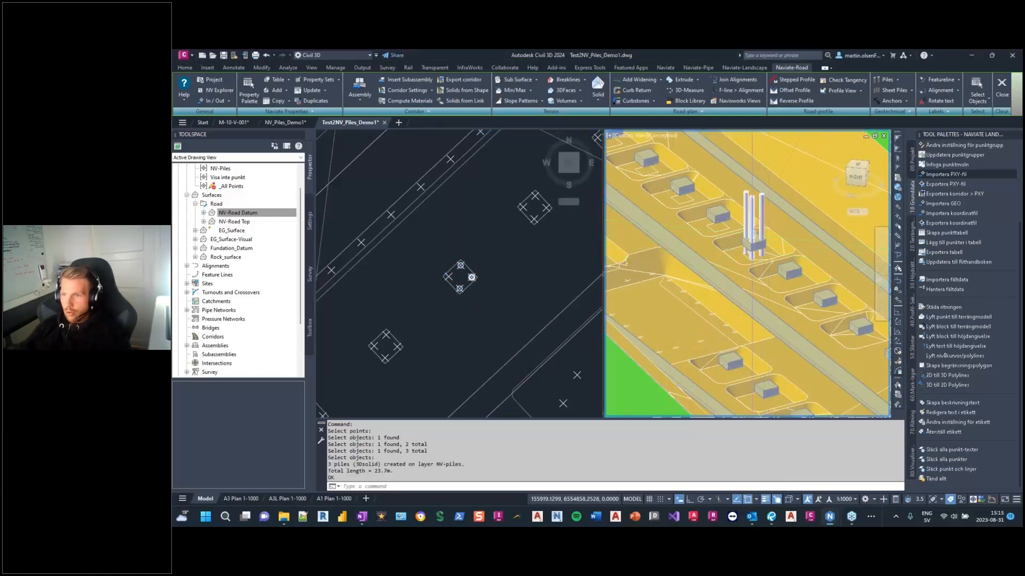
scroll(752, 235, "up", 2)
scroll(751, 247, "up", 1)
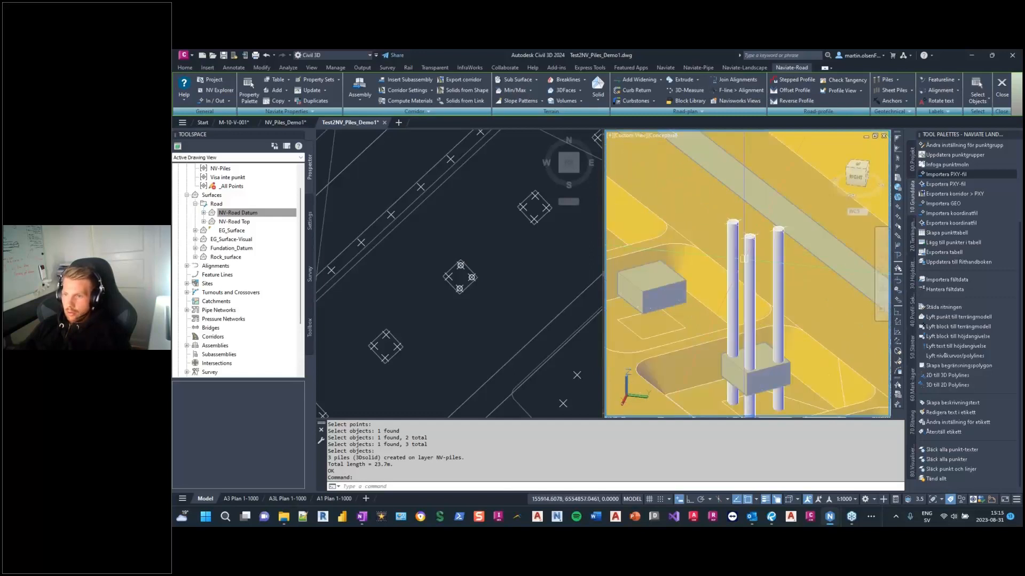
scroll(737, 256, "up", 1)
scroll(732, 260, "up", 1)
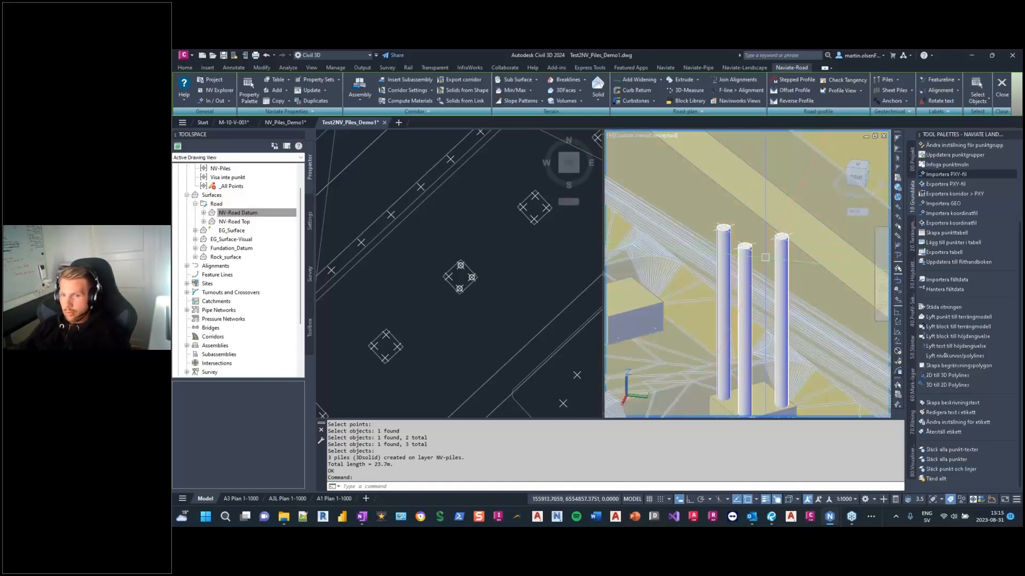
scroll(732, 320, "down", 3)
middle_click_drag(715, 314, 731, 294)
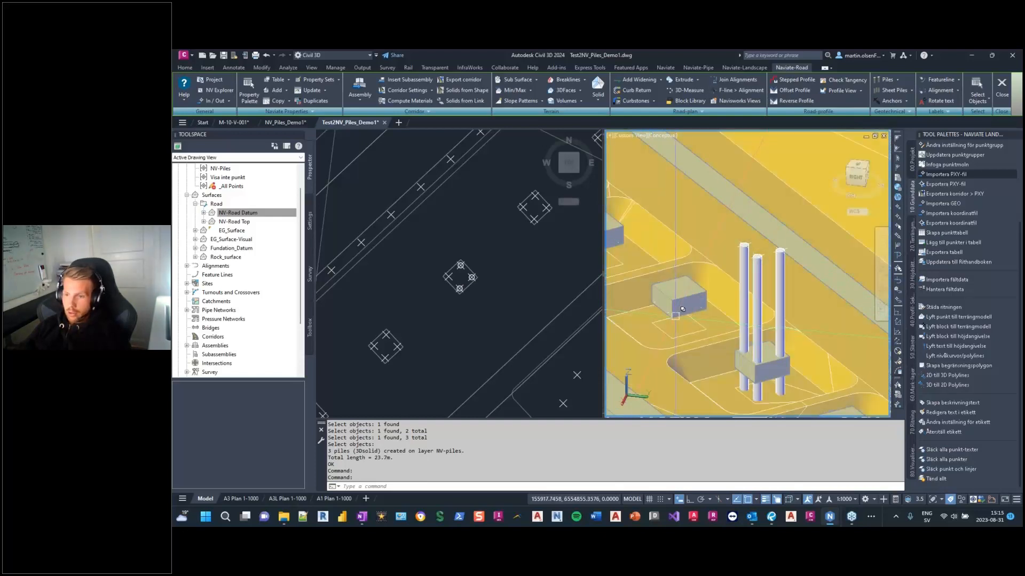
Step: Start a new TIN surface and name it Pile_points
left_click(399, 348)
scroll(423, 357, "down", 4)
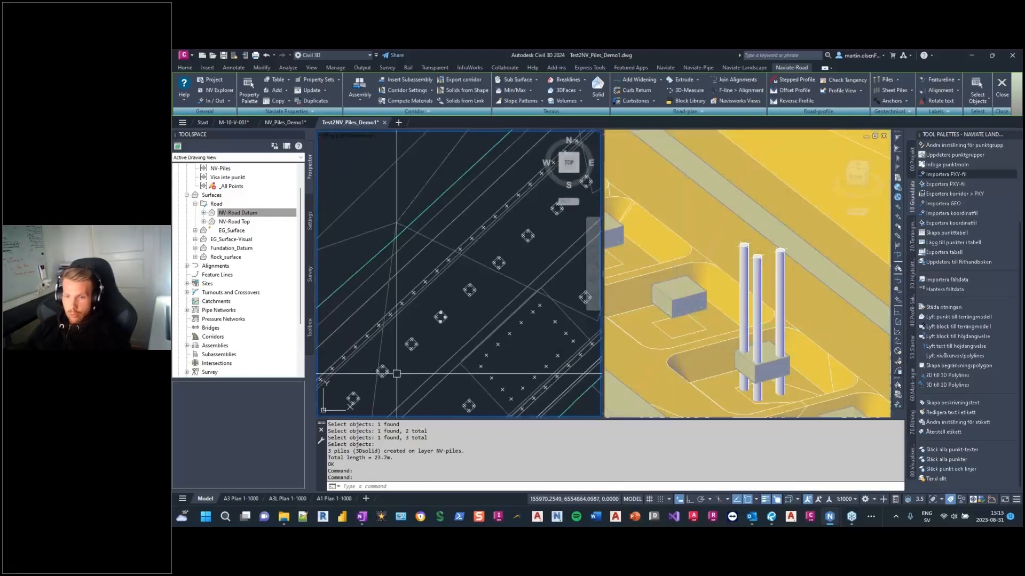
middle_click_drag(387, 372, 437, 343)
scroll(437, 343, "up", 3)
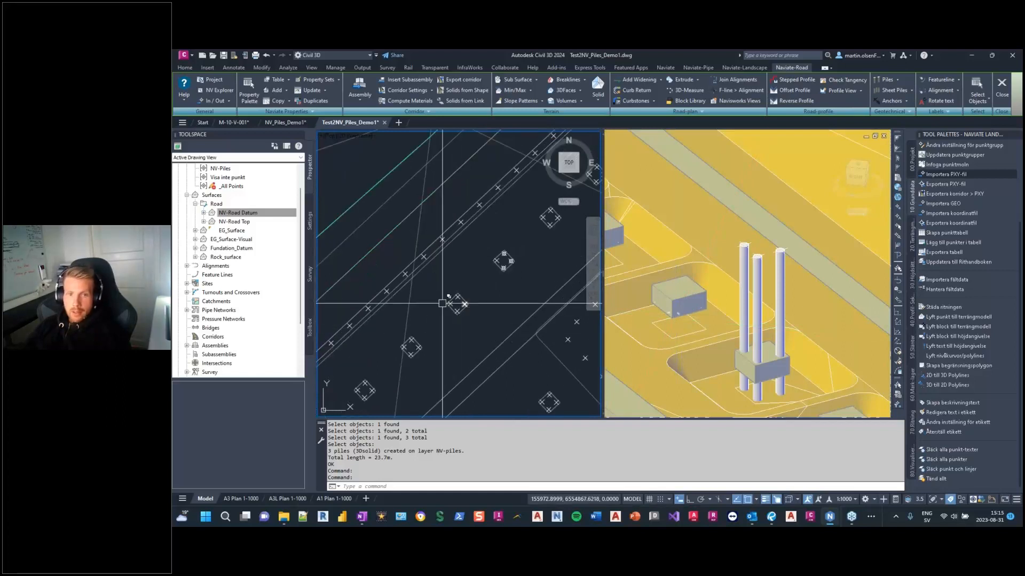
scroll(214, 209, "up", 1)
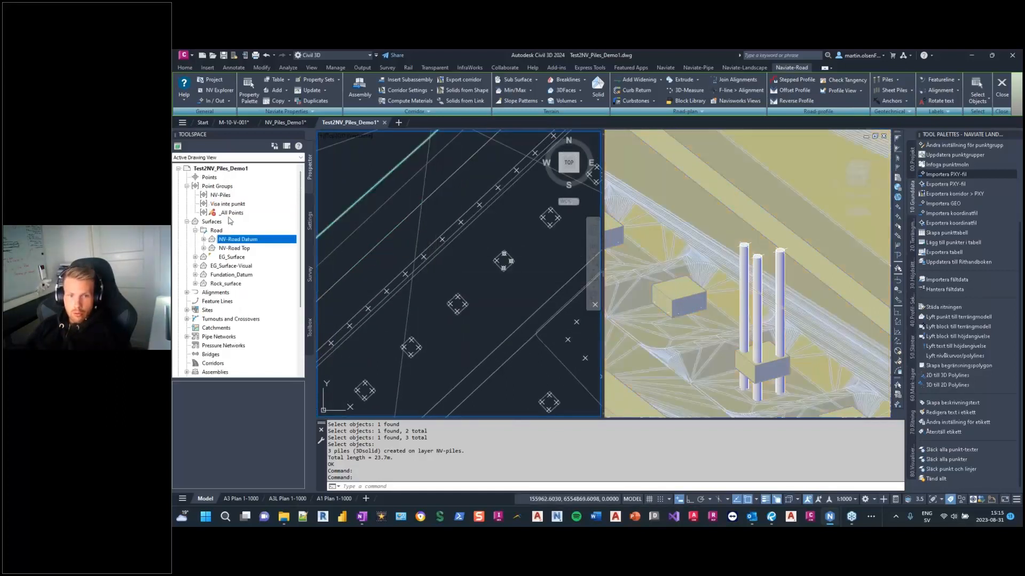
right_click(218, 221)
left_click(262, 241)
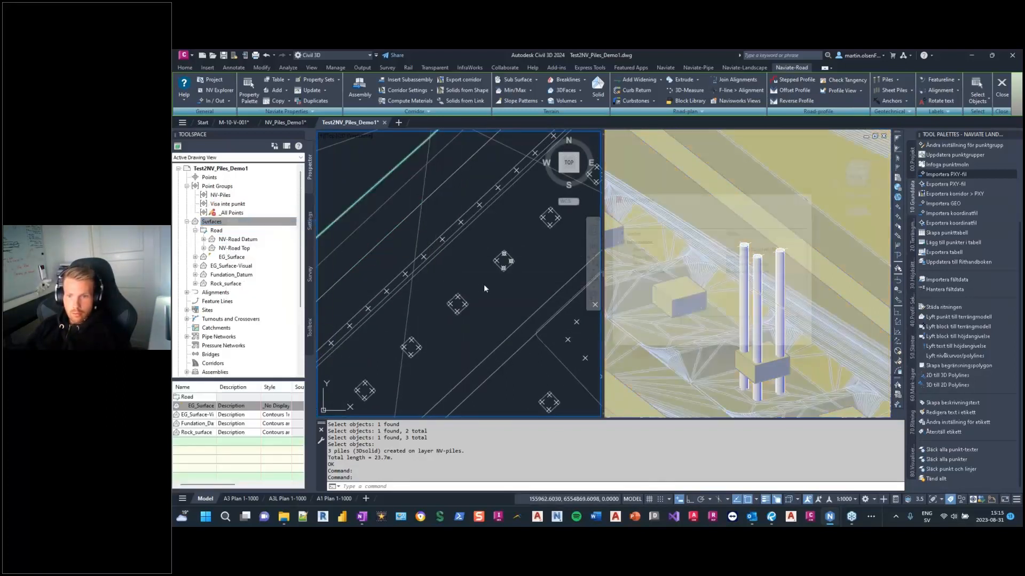
left_click(797, 248)
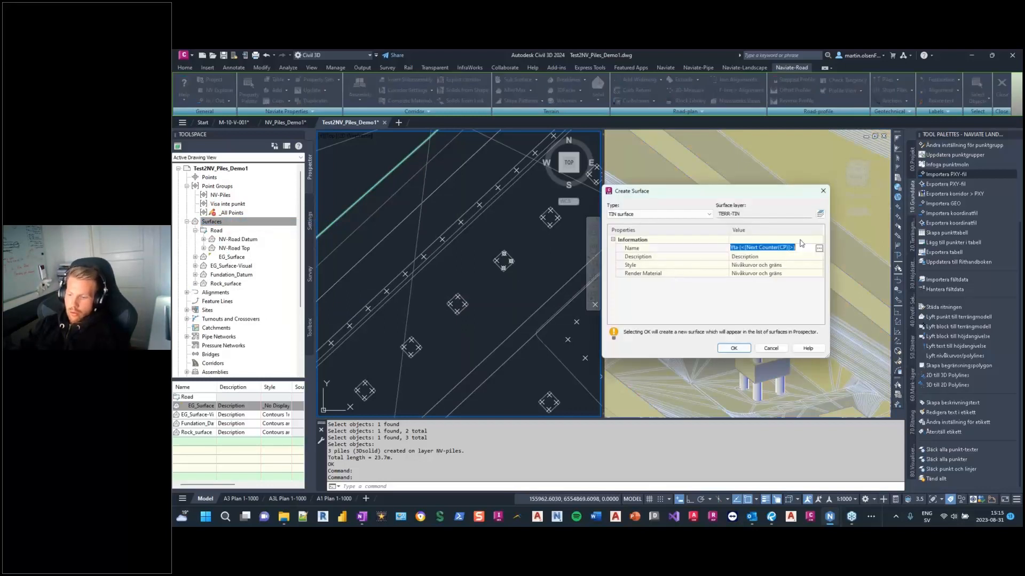
type("Pile_po")
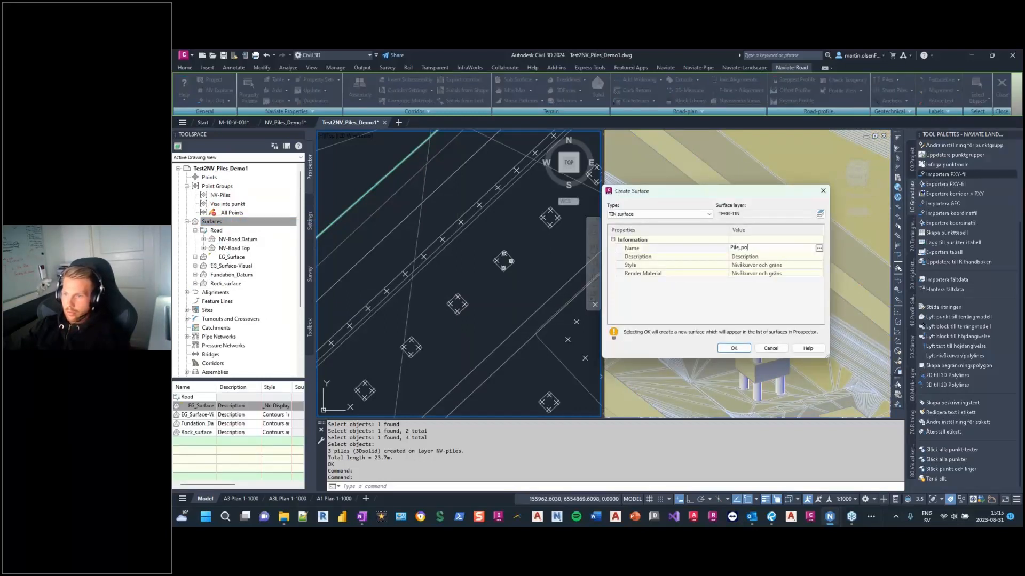
Step: Set the new surface's style to _No Display and create the surface
left_click(820, 267)
left_click(820, 265)
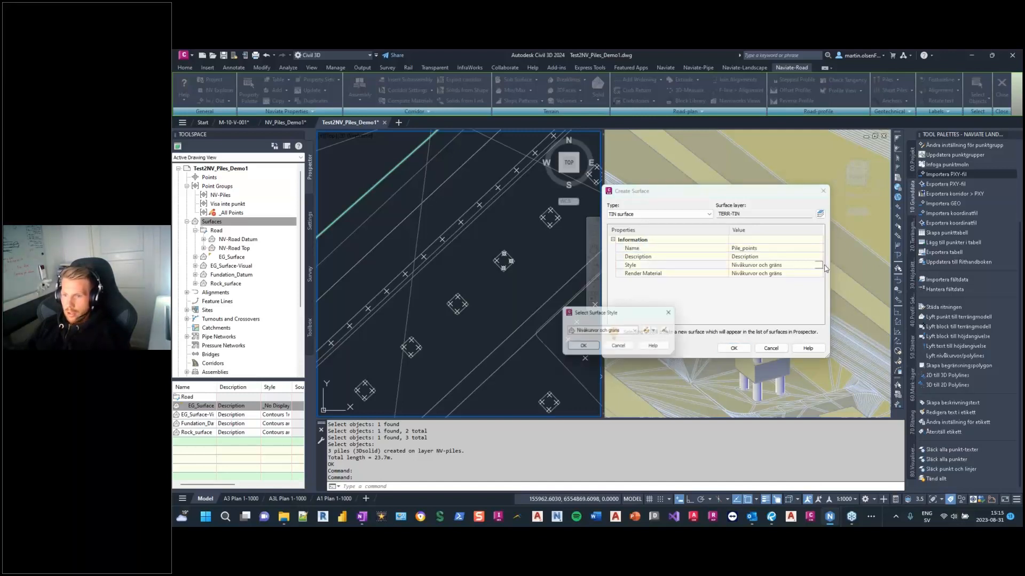
left_click(619, 331)
scroll(611, 366, "up", 3)
left_click(587, 340)
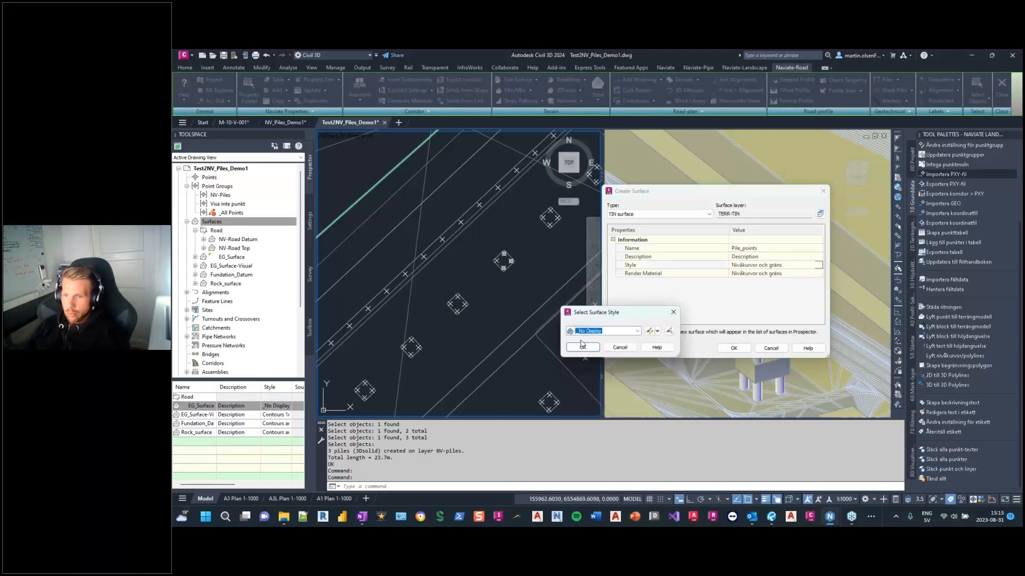
left_click(580, 346)
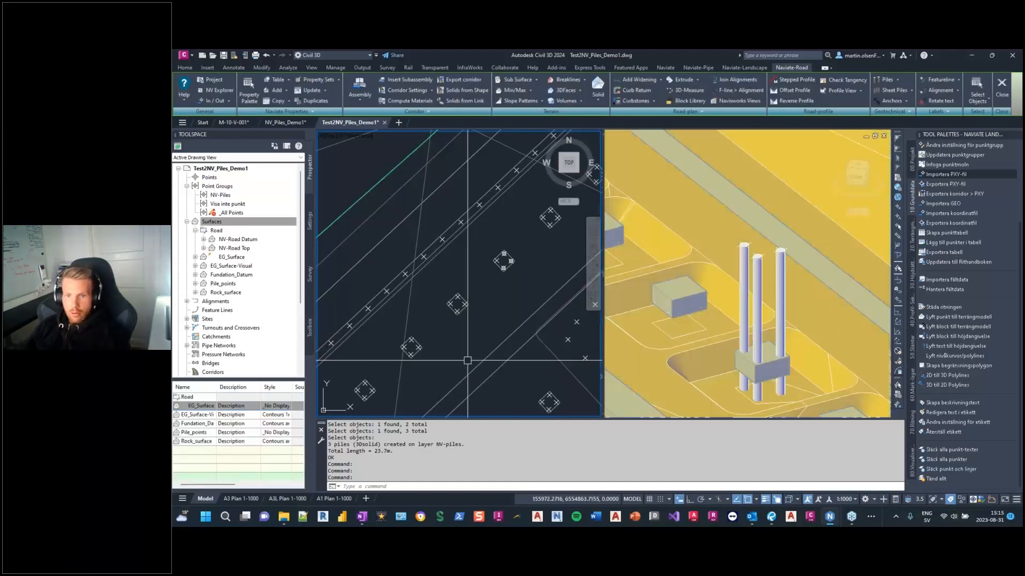
Step: Start adding drawing objects of type Points to the Pile_points surface definition
scroll(459, 363, "down", 2)
middle_click_drag(460, 363, 476, 348)
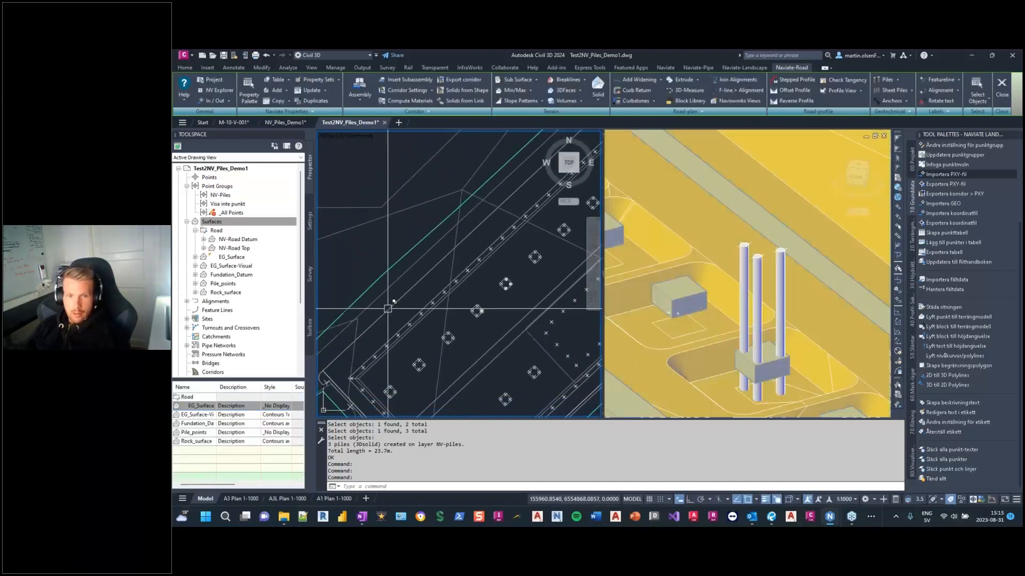
left_click(199, 294)
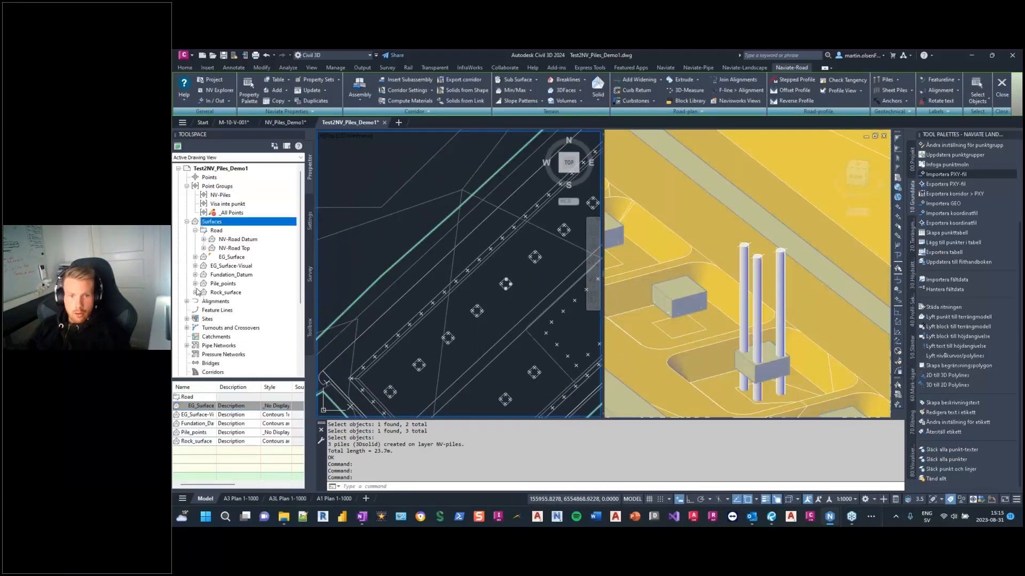
left_click(196, 284)
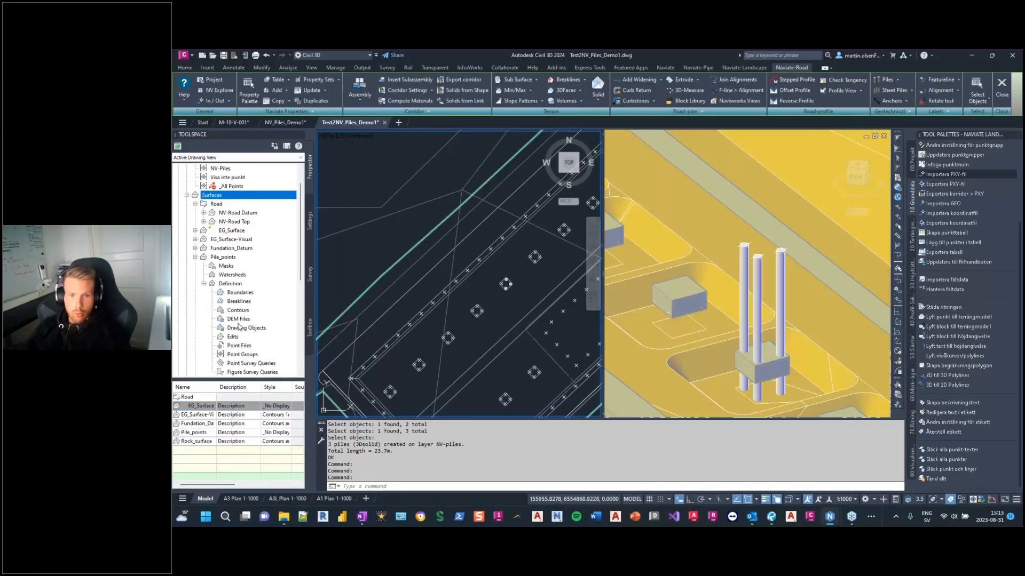
right_click(258, 328)
left_click(272, 333)
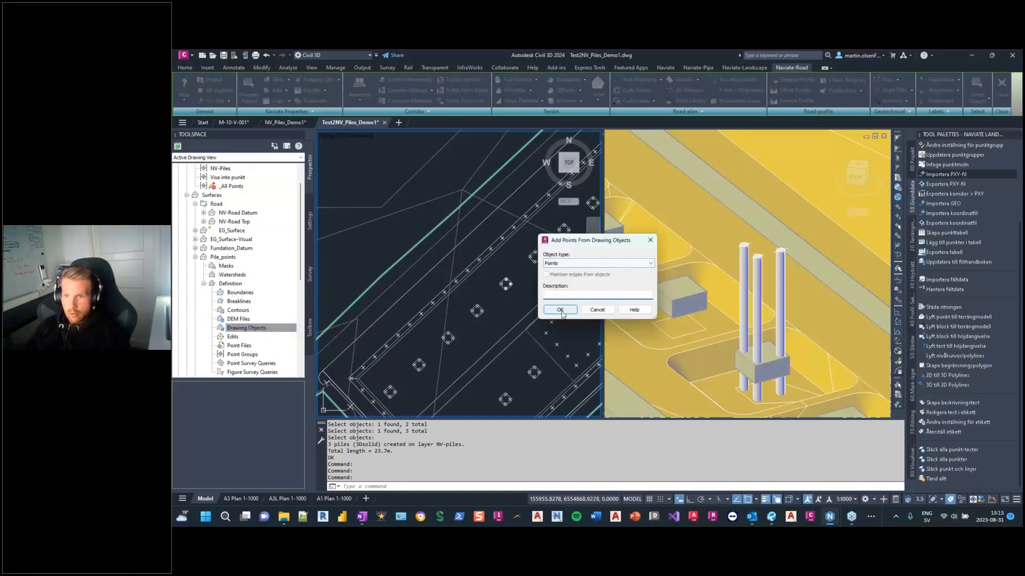
left_click(559, 310)
Step: Pick the four pile points around the neighbouring footing and add them to the Pile_points surface
scroll(472, 313, "up", 8)
left_click(506, 290)
left_click(481, 264)
left_click(453, 288)
left_click(477, 322)
left_click(525, 354)
scroll(512, 288, "down", 2)
key("Return")
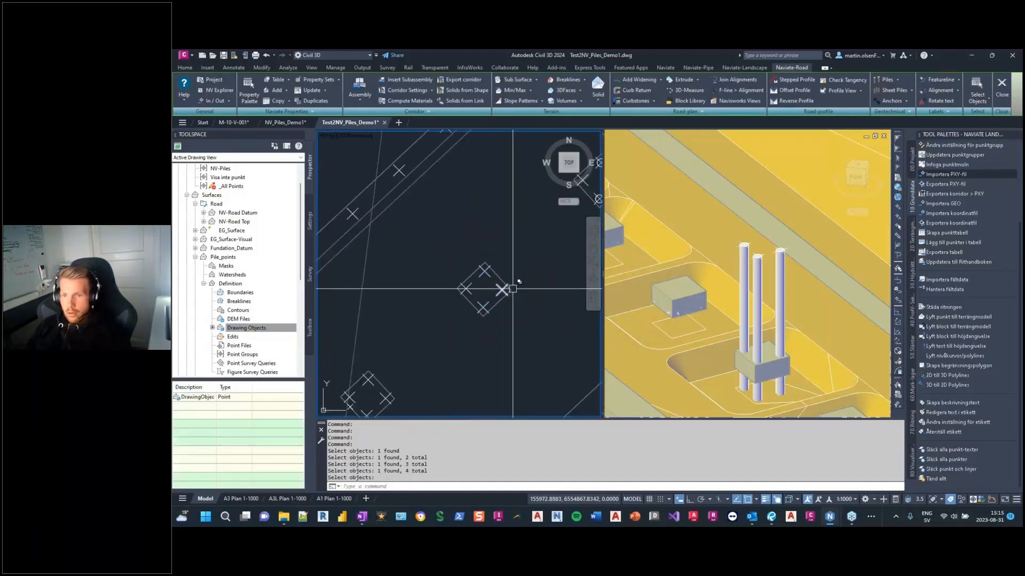
Step: Run Create Piles with slope 1:4, diameter 0.25 and circular profile, using Pile_points as top surface and Rock_surface as datum
left_click(896, 80)
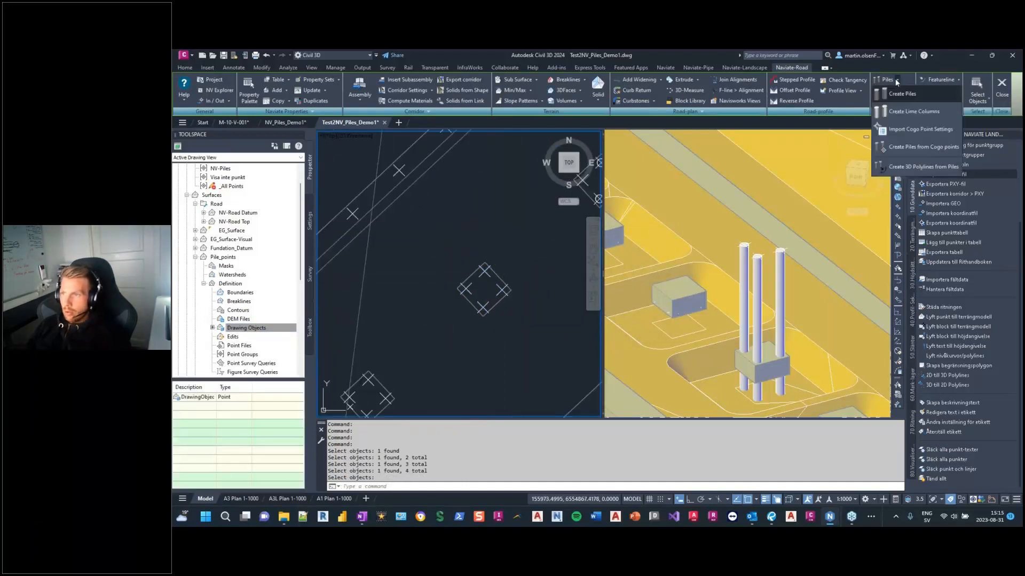
left_click(904, 94)
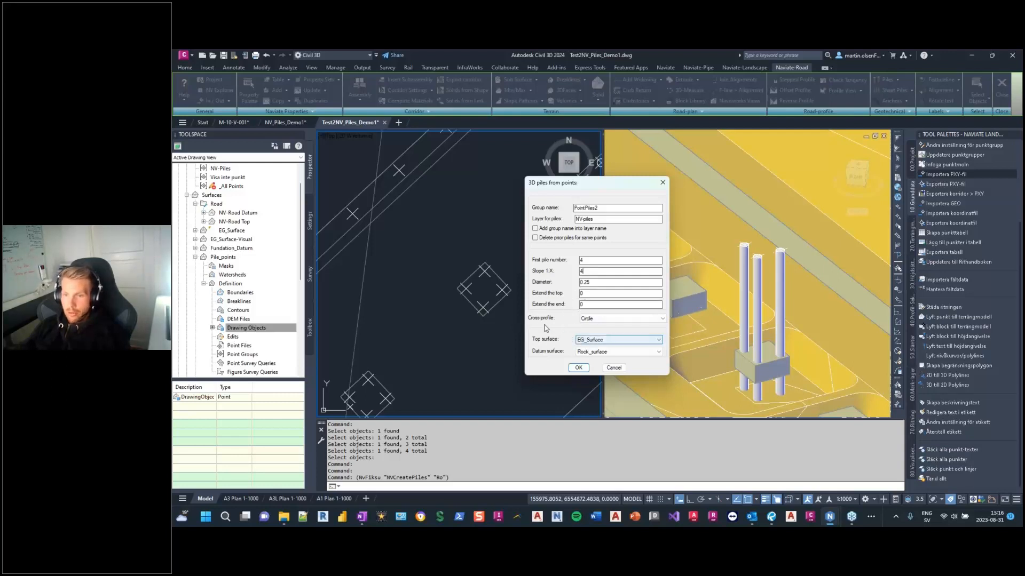
left_click(611, 342)
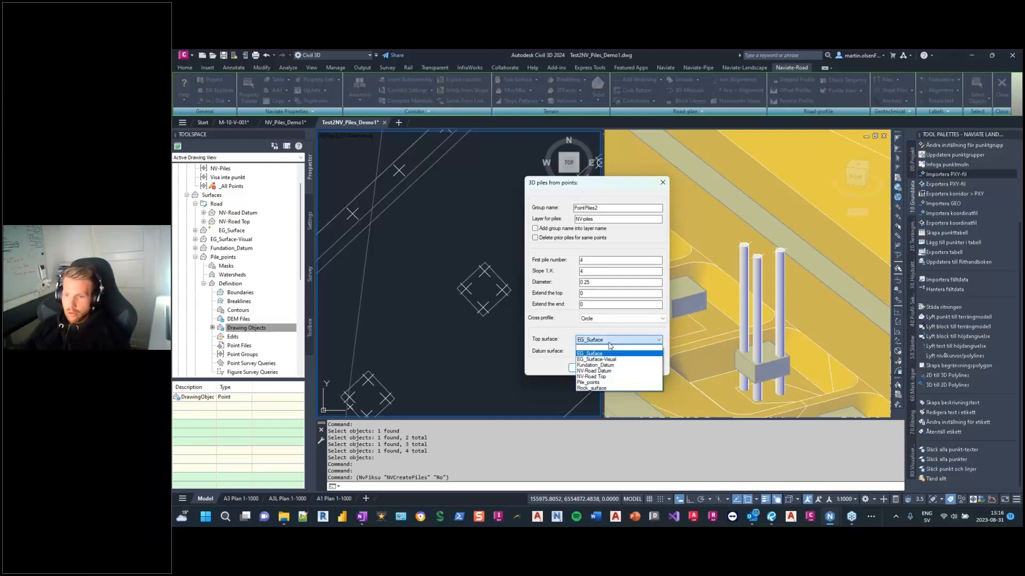
left_click(590, 382)
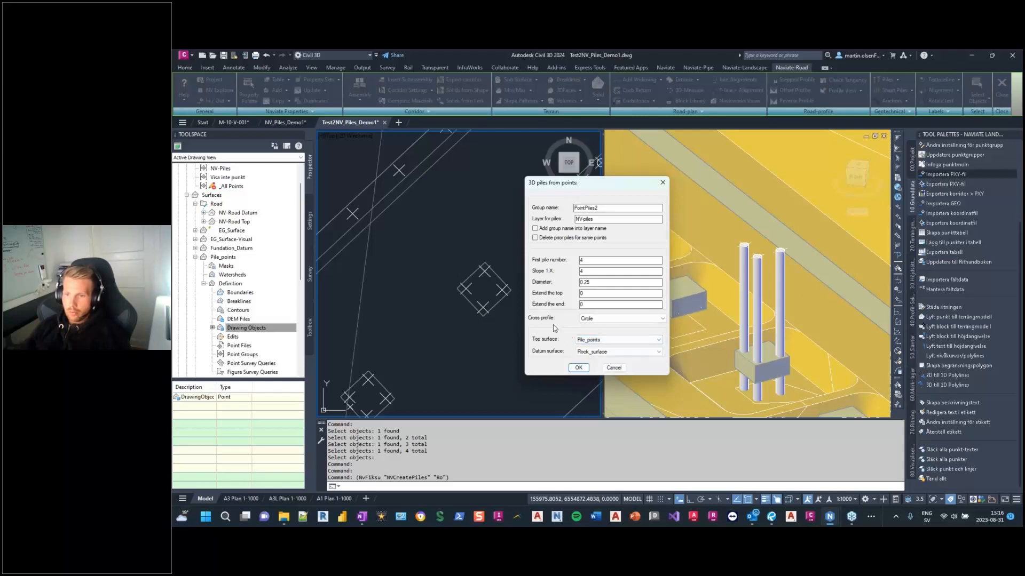
left_click(578, 368)
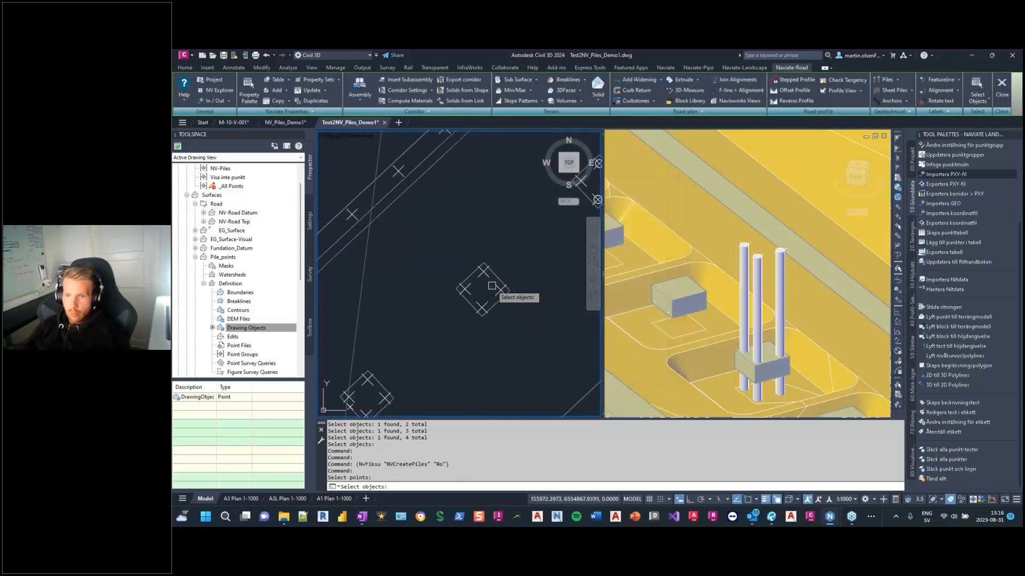
Step: Select the four pile points around the footing and generate their sloped piles with a slope direction of 90
left_click(528, 250)
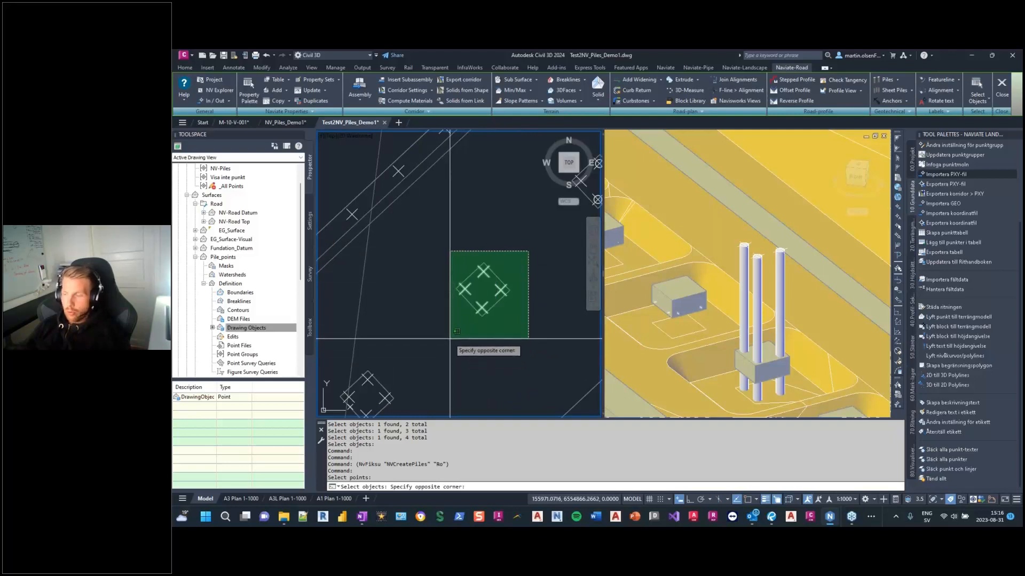
left_click(457, 330)
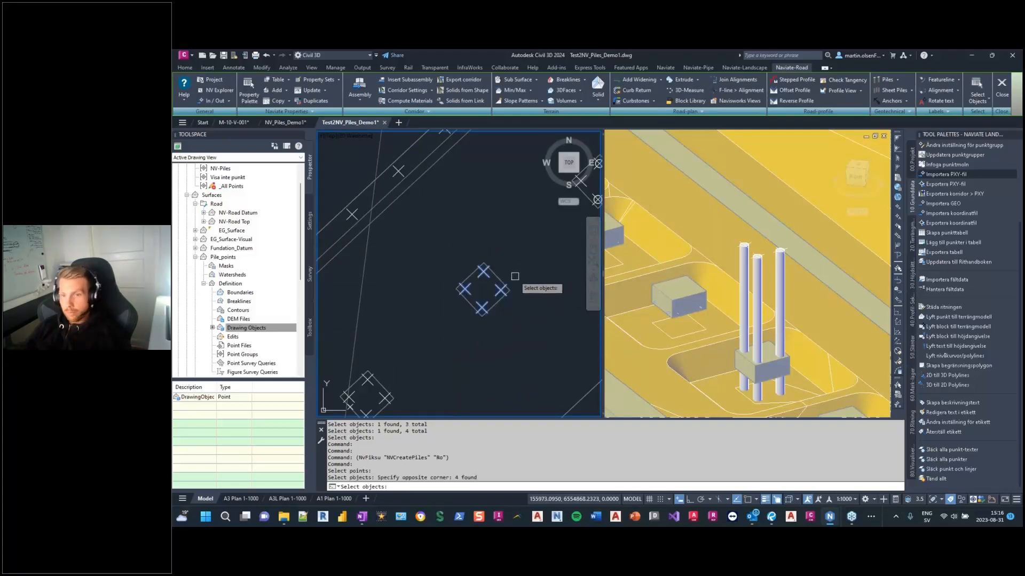
key("Return")
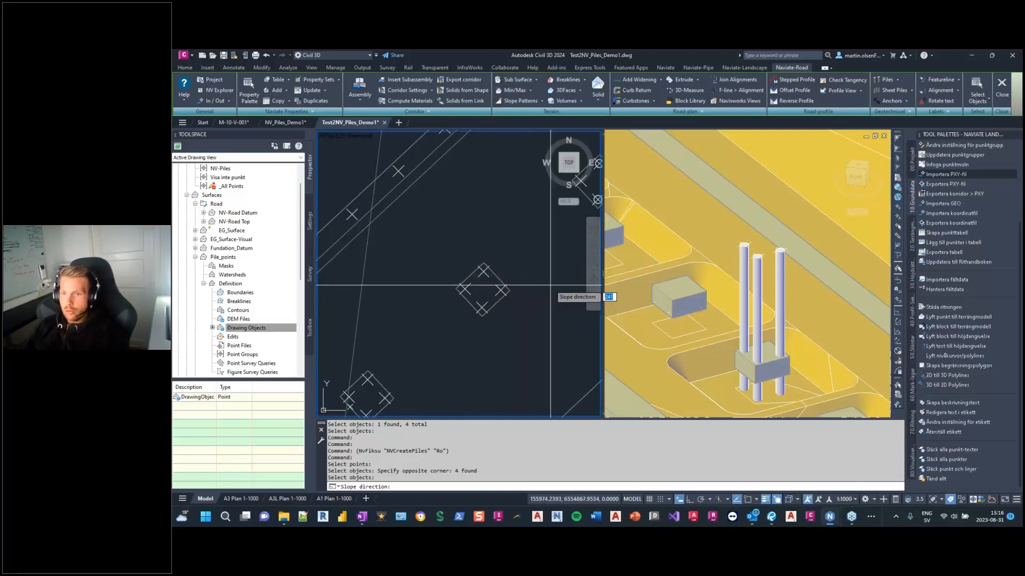
type("90")
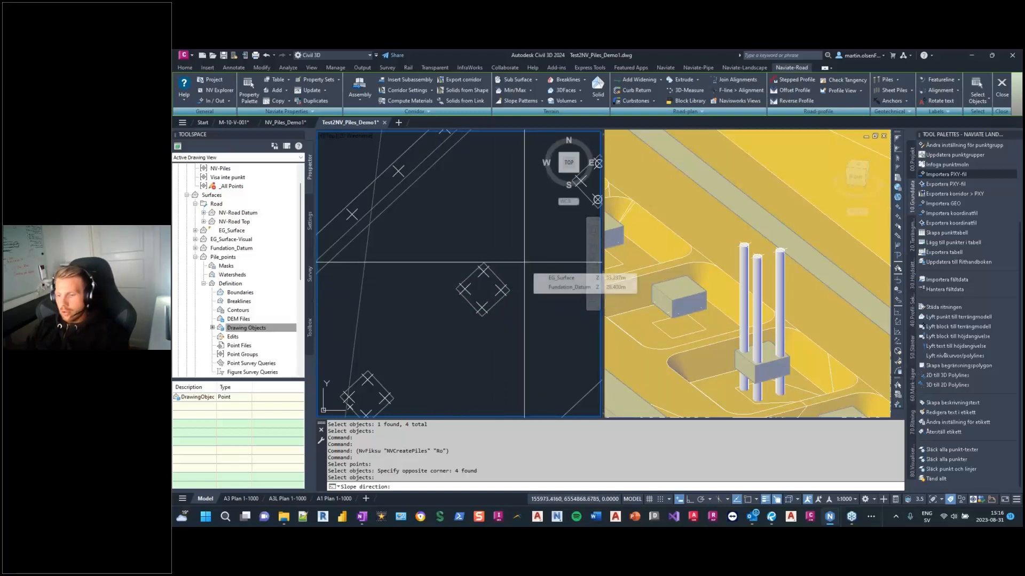
key("Return")
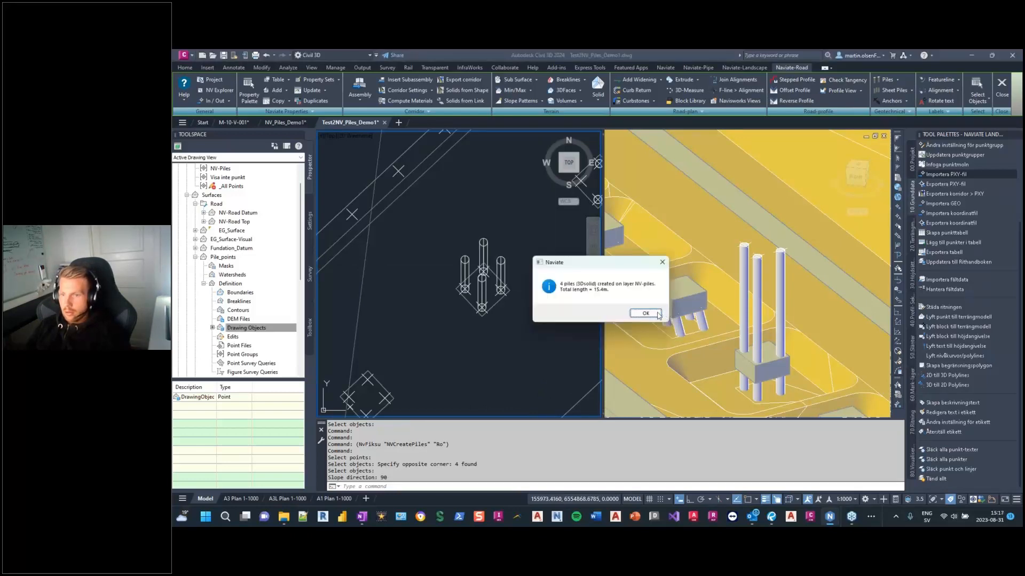
left_click(652, 316)
left_click(680, 332)
scroll(682, 335, "up", 3)
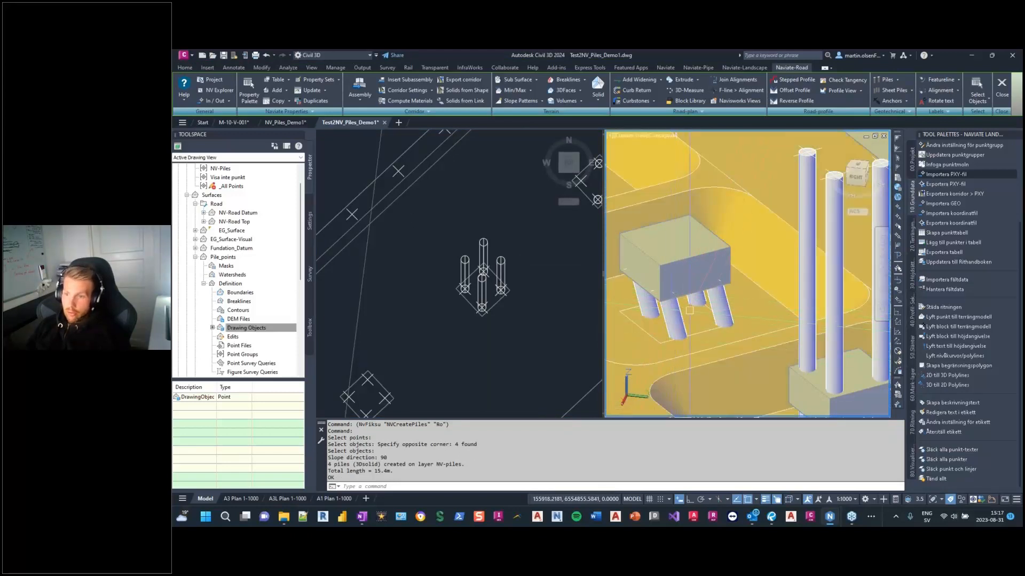
Step: Add the four pile points around the next footing to the southwest to the Pile_points surface as drawing objects of type Points
left_click(529, 336)
scroll(460, 317, "down", 4)
middle_click_drag(443, 342, 483, 307)
left_click(259, 329)
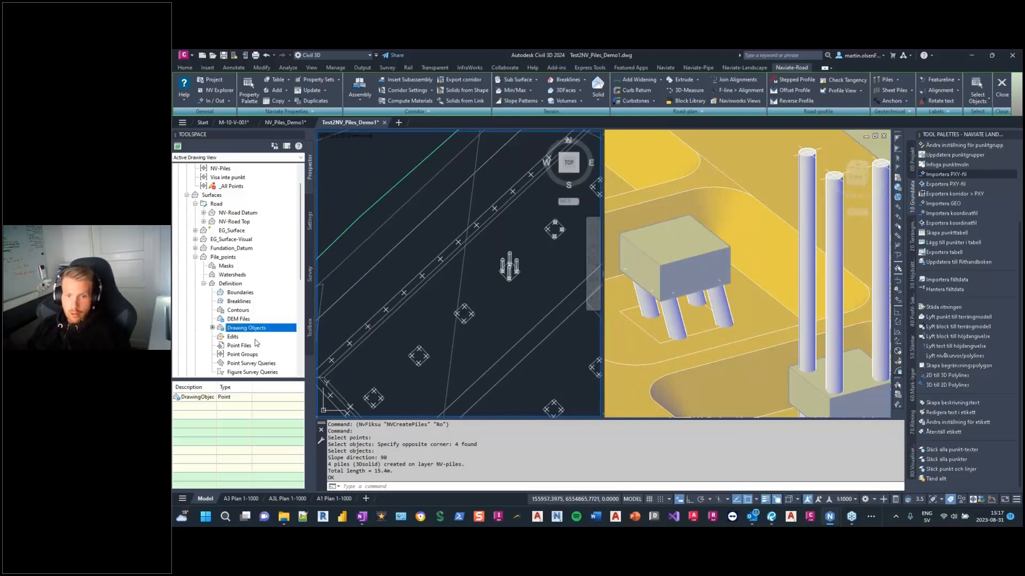
right_click(259, 335)
right_click(255, 326)
left_click(235, 336)
right_click(247, 328)
left_click(270, 335)
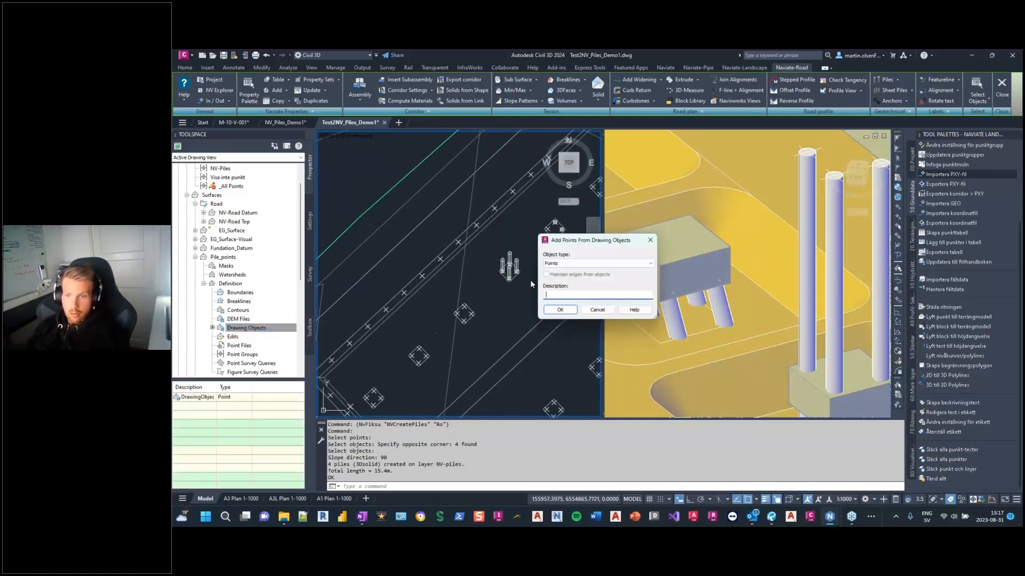
left_click(560, 310)
left_click(484, 300)
left_click(467, 319)
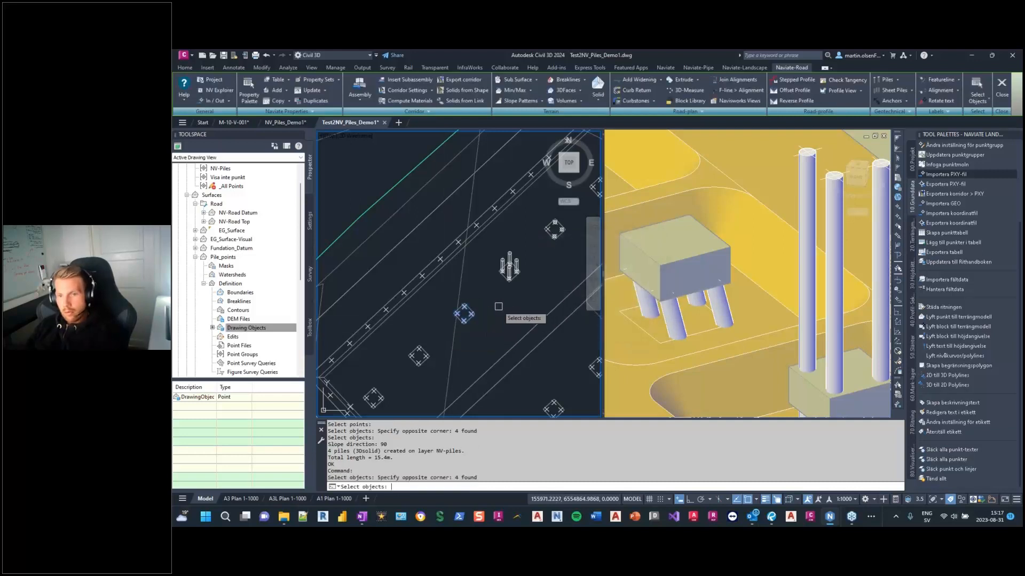
key("Return")
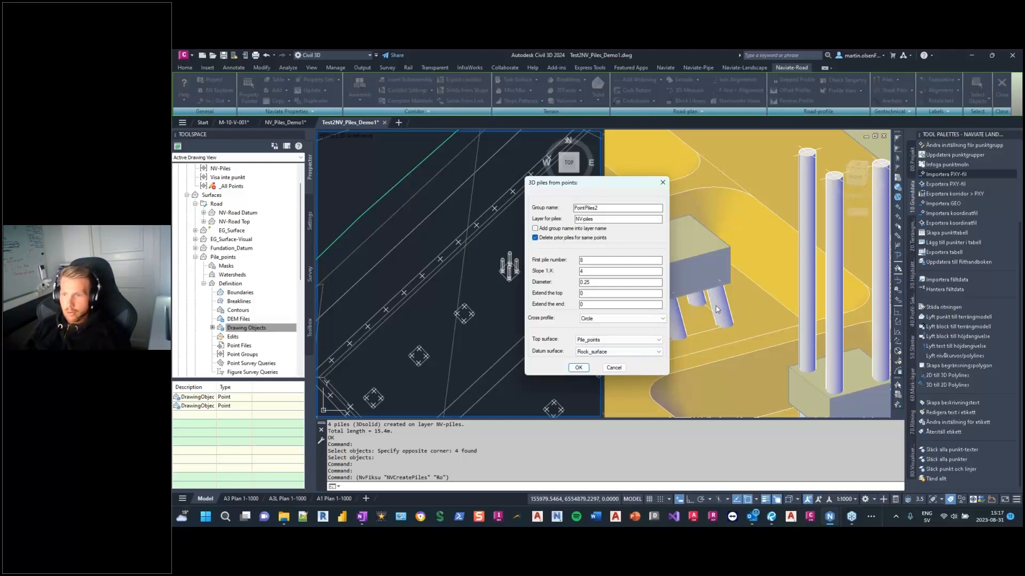
Step: Run Create Piles with prior piles for the same points deleted, selecting the eight points of the two neighbouring footings
left_click(579, 368)
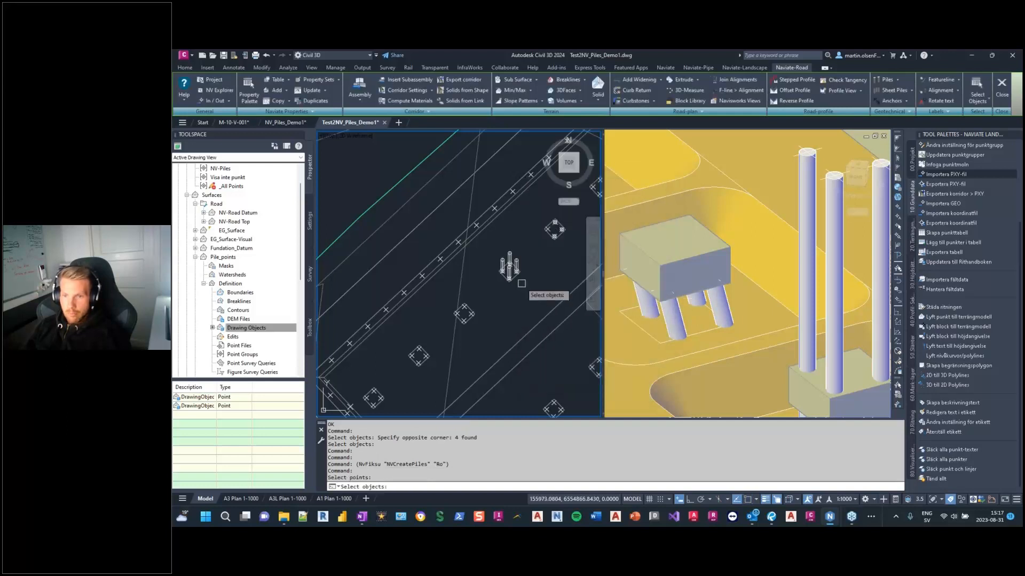
left_click(532, 252)
left_click(498, 296)
left_click(482, 301)
left_click(449, 343)
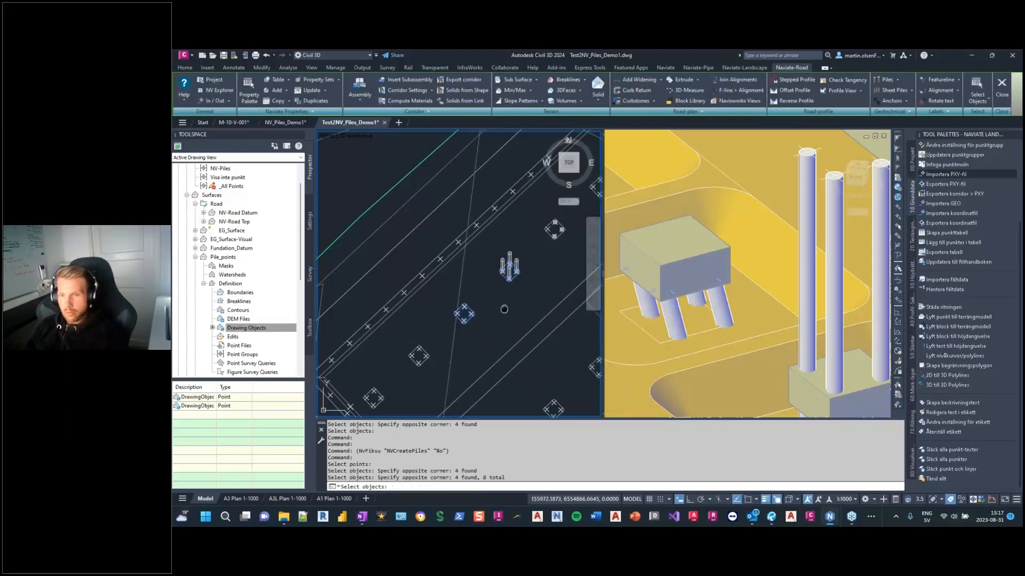
key("Return")
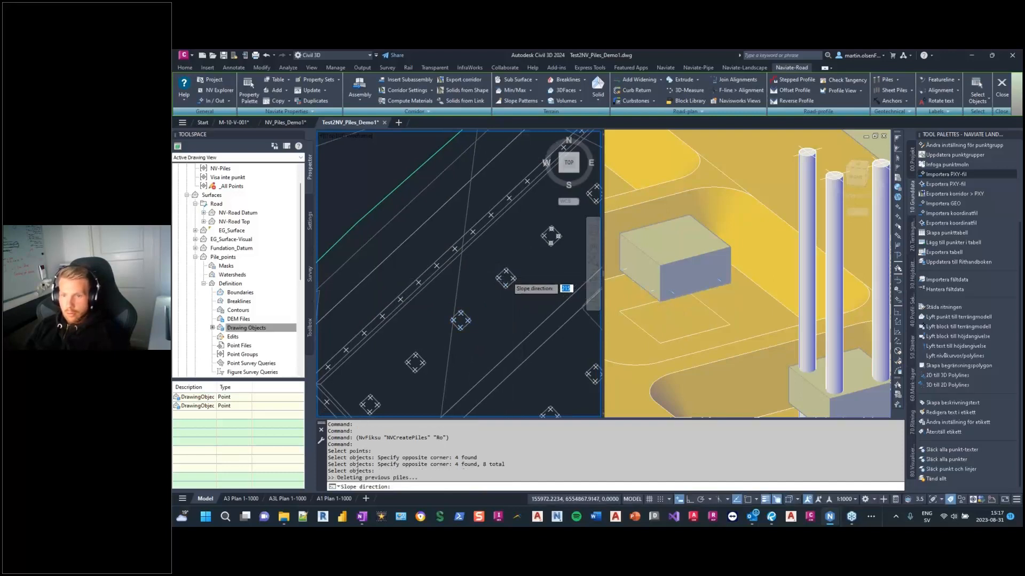
Step: Define the slope direction with two points, from the footing's centre toward the northwest, and create the piles for both footings
scroll(504, 283, "up", 2)
middle_click_drag(506, 282, 501, 295)
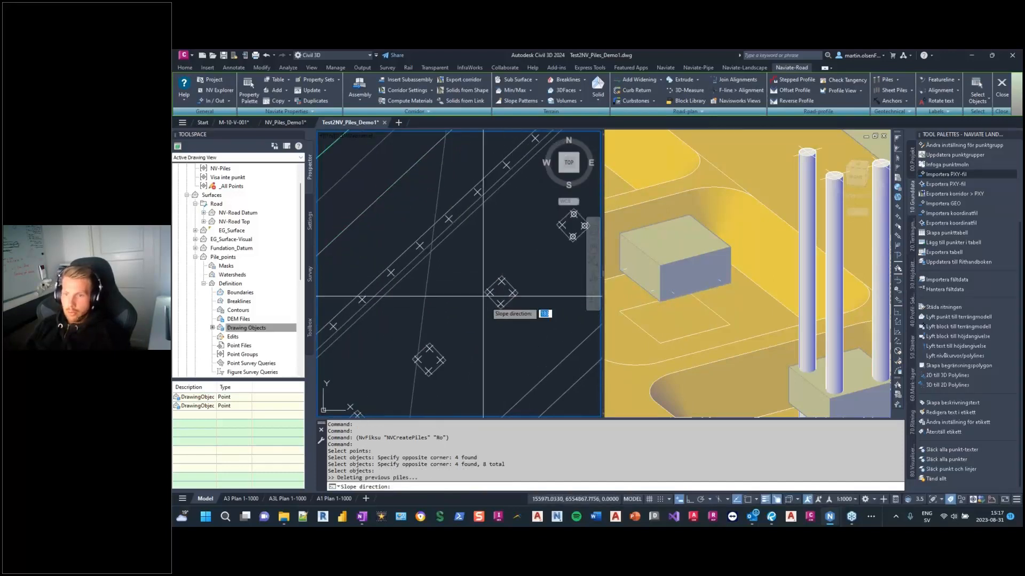
scroll(508, 289, "up", 3)
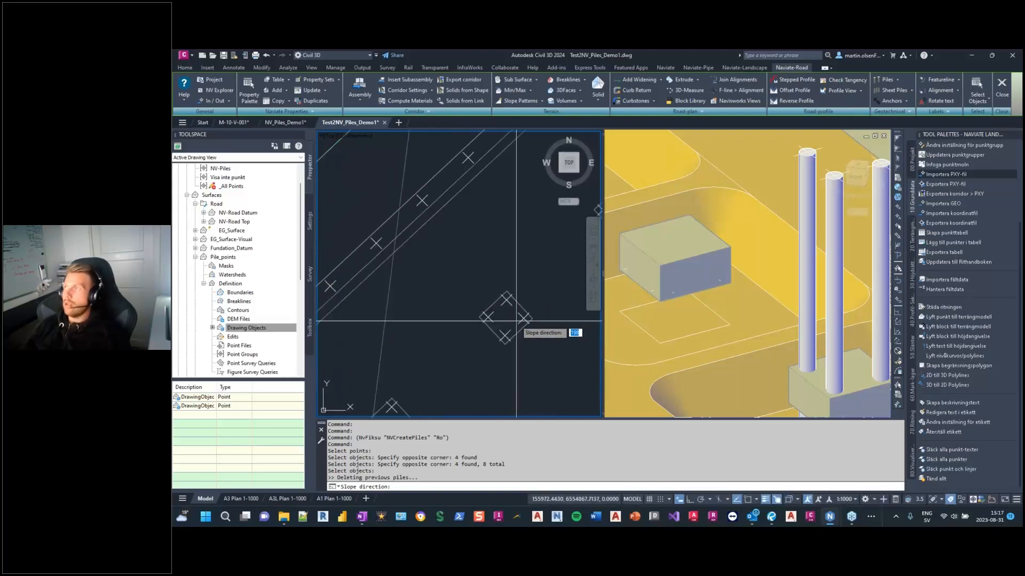
scroll(505, 318, "up", 3)
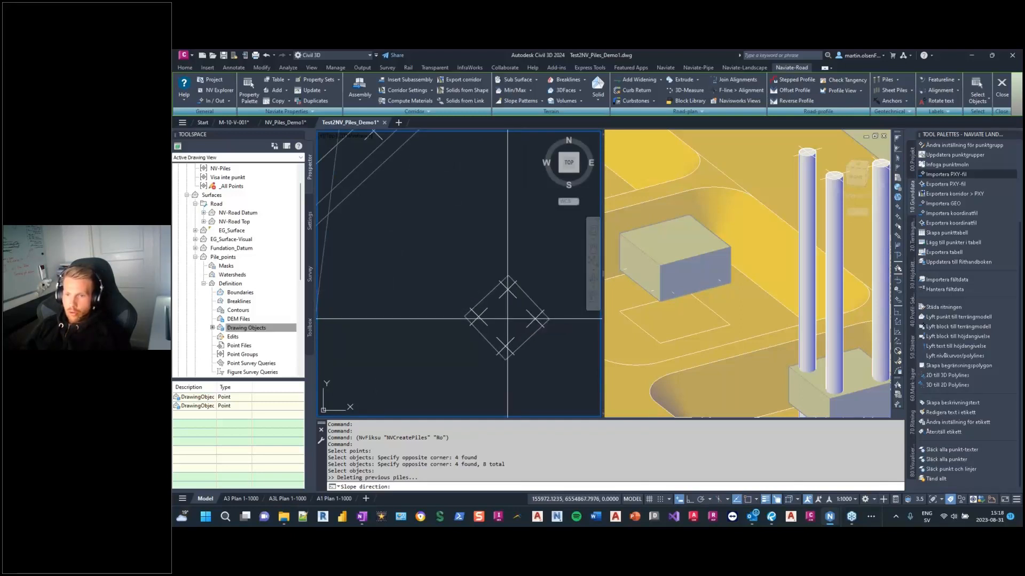
left_click(506, 318)
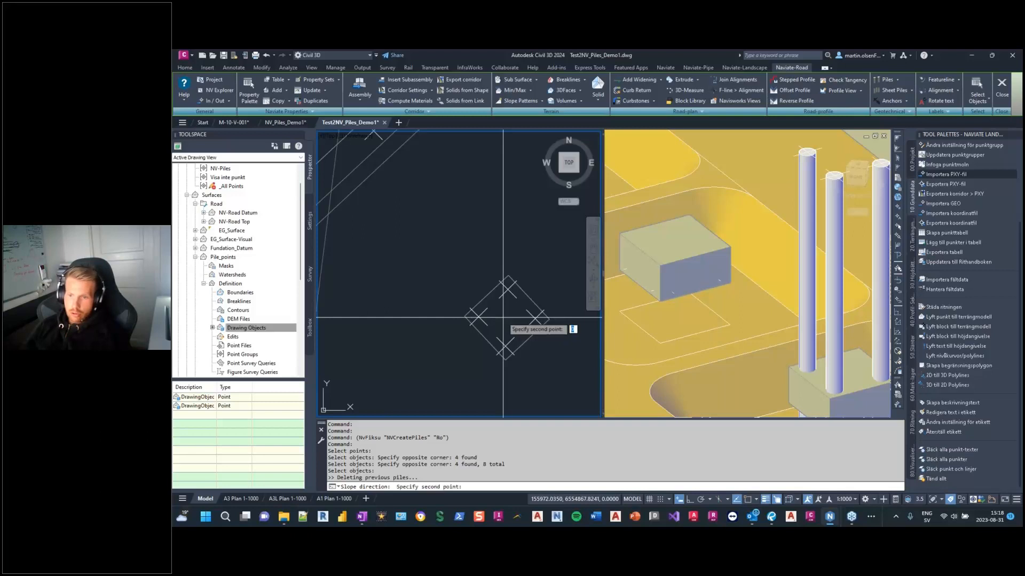
left_click(442, 256)
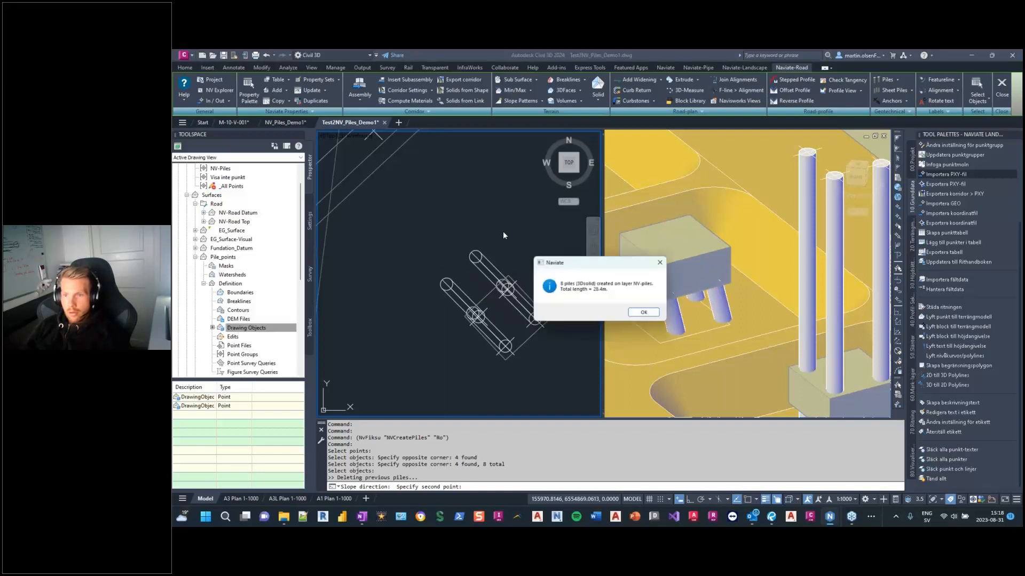
left_click(645, 313)
scroll(424, 352, "down", 5)
middle_click_drag(422, 347, 424, 360)
scroll(539, 380, "down", 2)
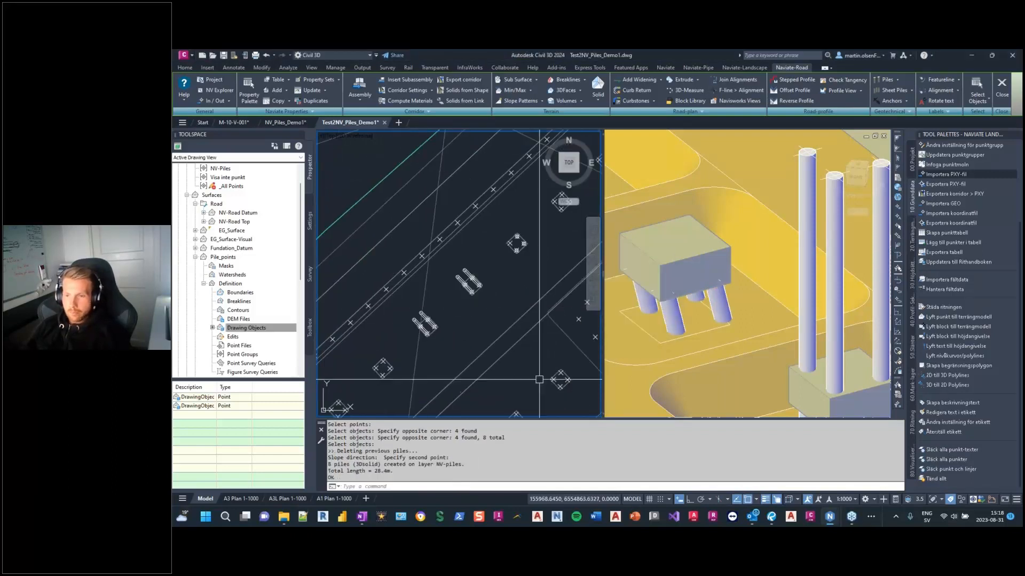
middle_click_drag(539, 380, 453, 300)
middle_click_drag(492, 262, 485, 262)
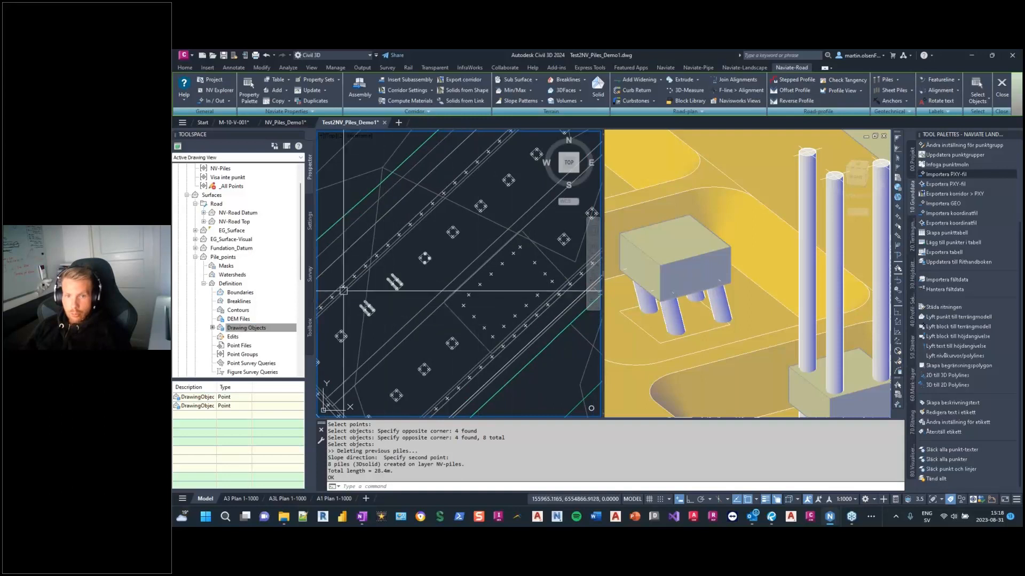
Step: Examine the NV-Piles point group, the Naviate user-defined point property classification and the Import Cogo Point Settings command that supplies it
left_click(195, 257)
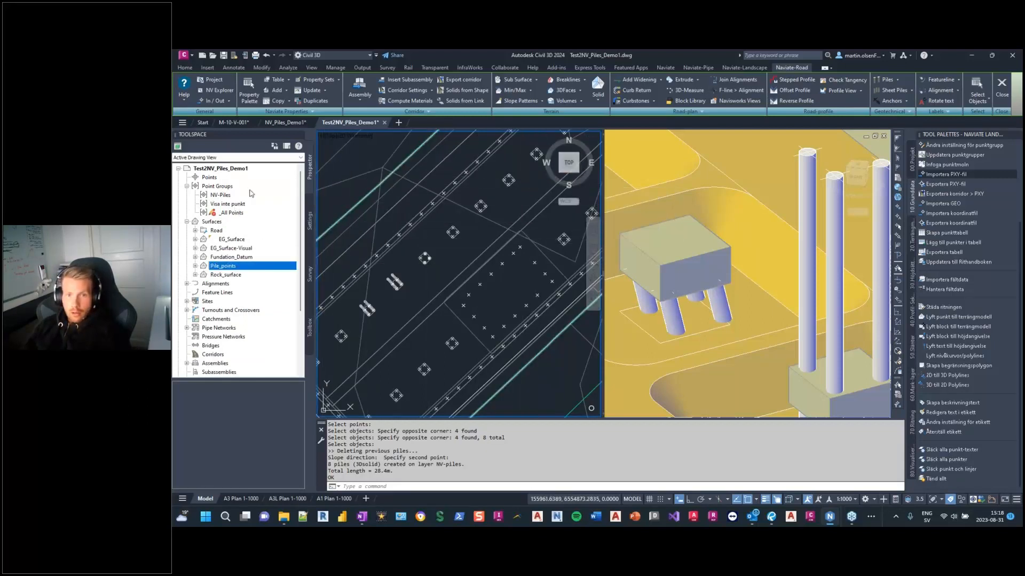
left_click(216, 196)
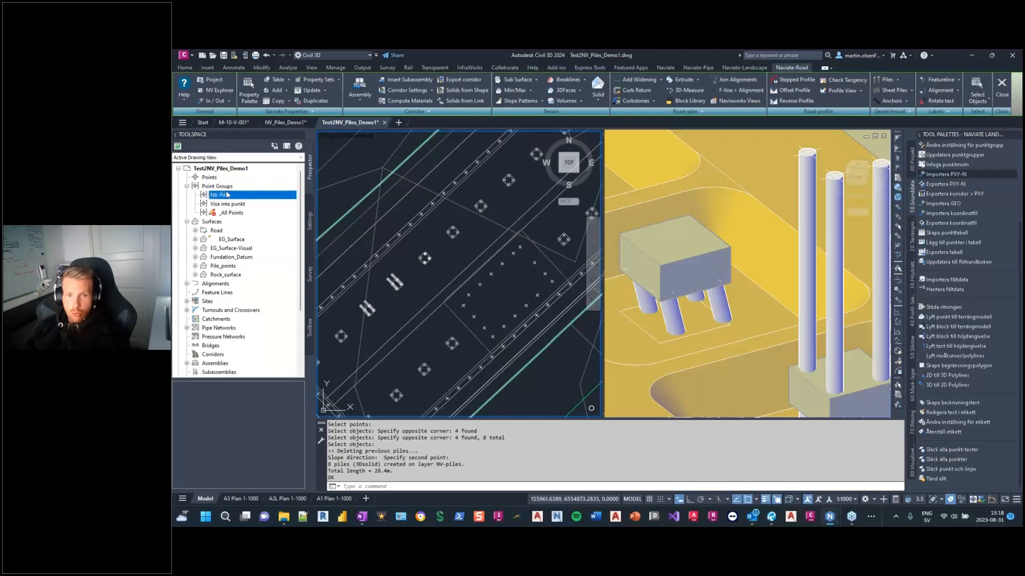
left_click(309, 223)
scroll(218, 197, "up", 4)
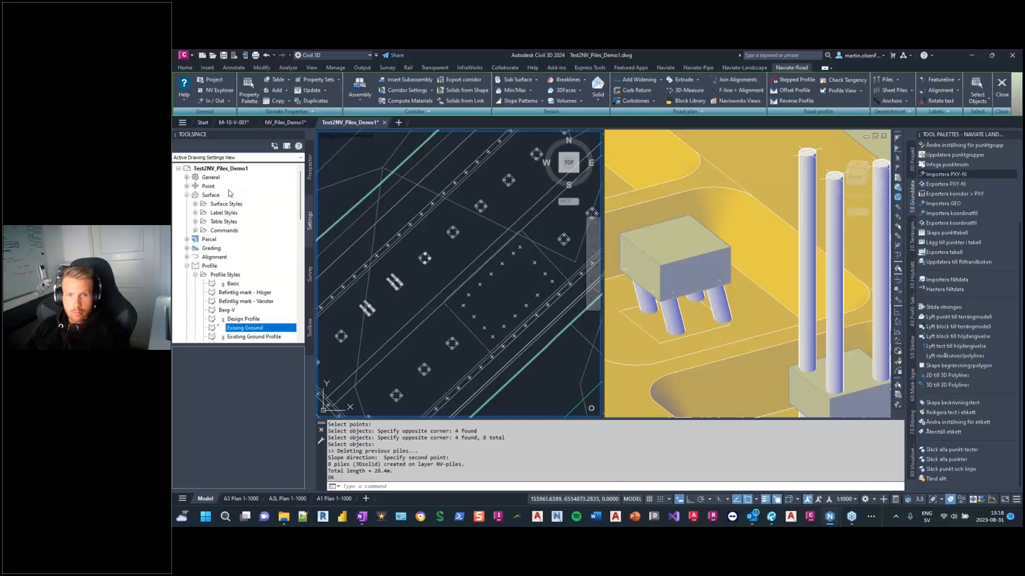
left_click(186, 186)
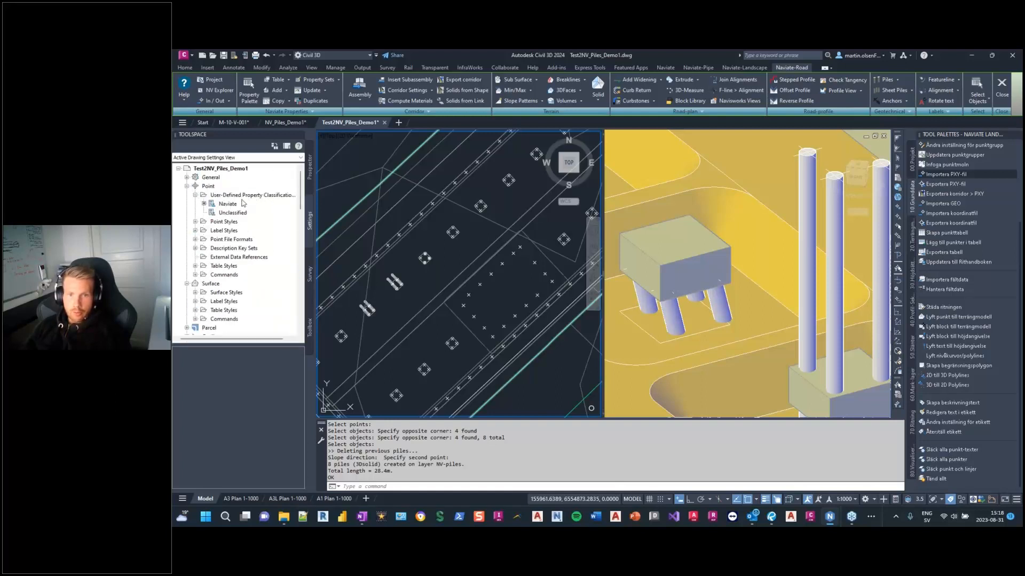
left_click(242, 204)
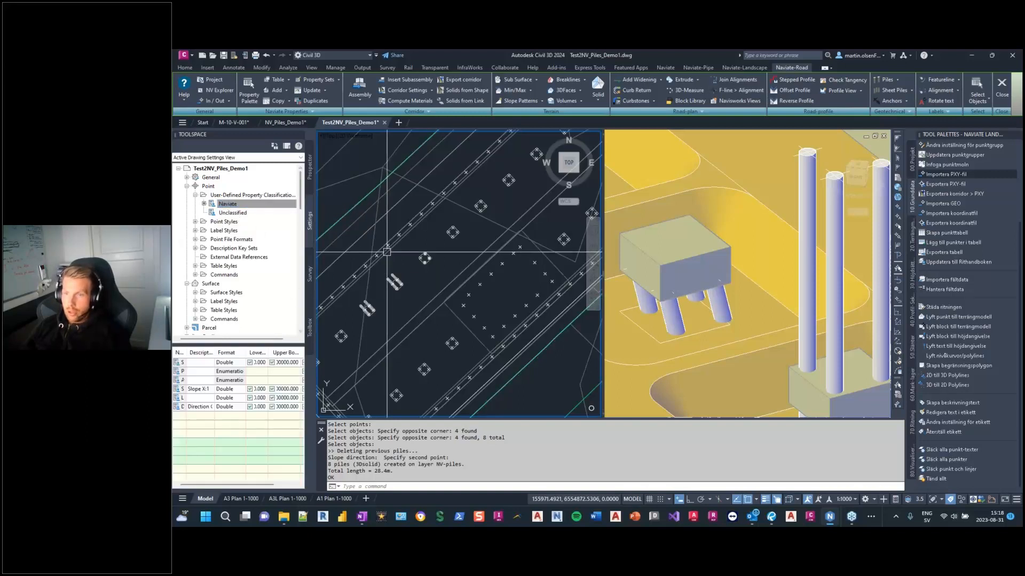
left_click(268, 204)
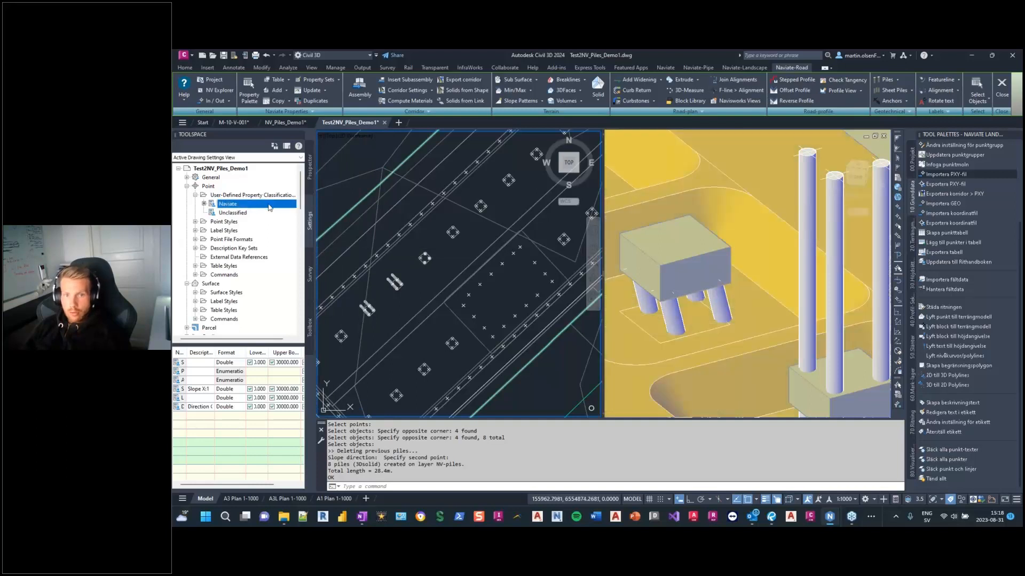
left_click(899, 78)
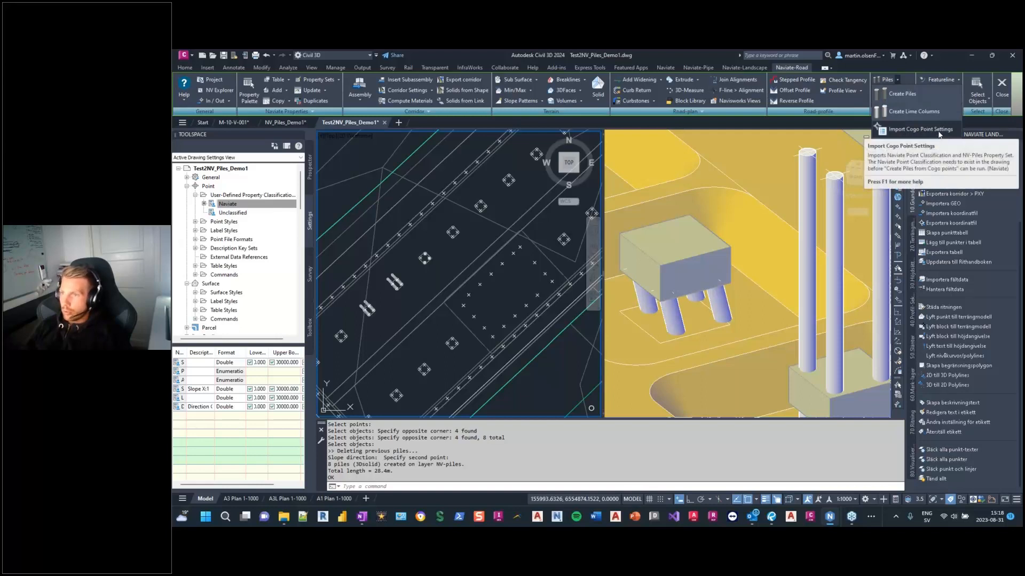
left_click(227, 205)
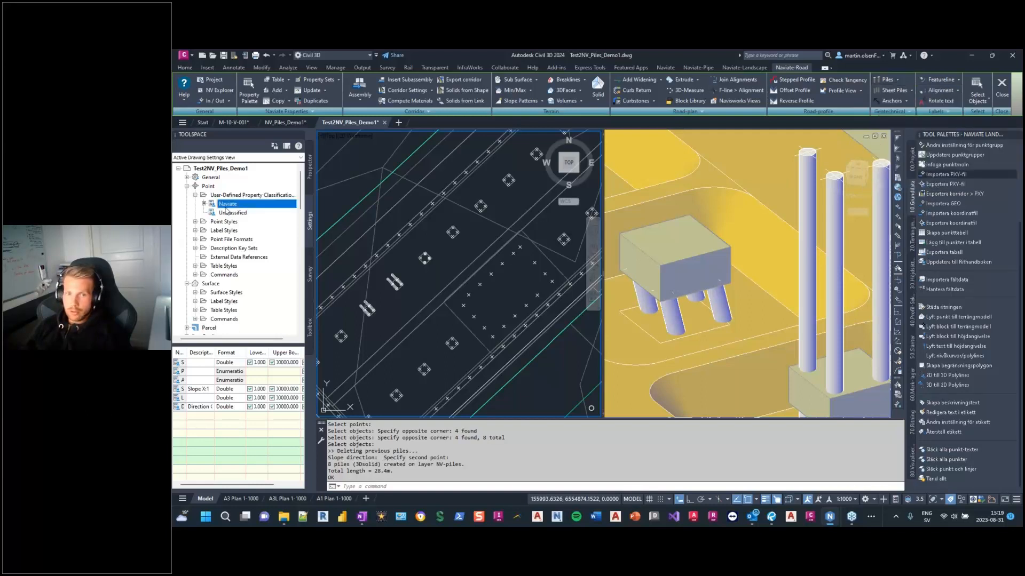
left_click(309, 176)
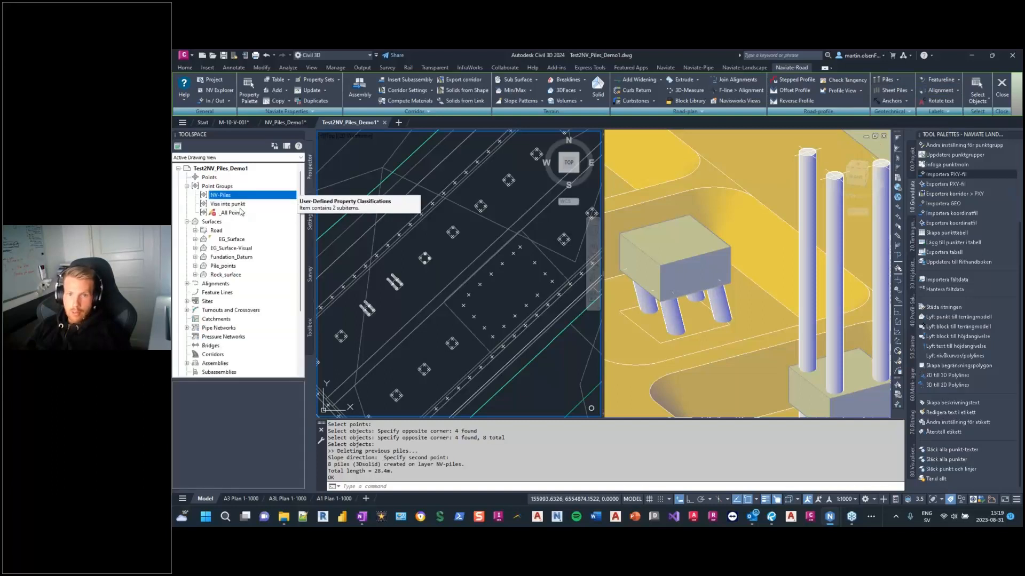
left_click(309, 221)
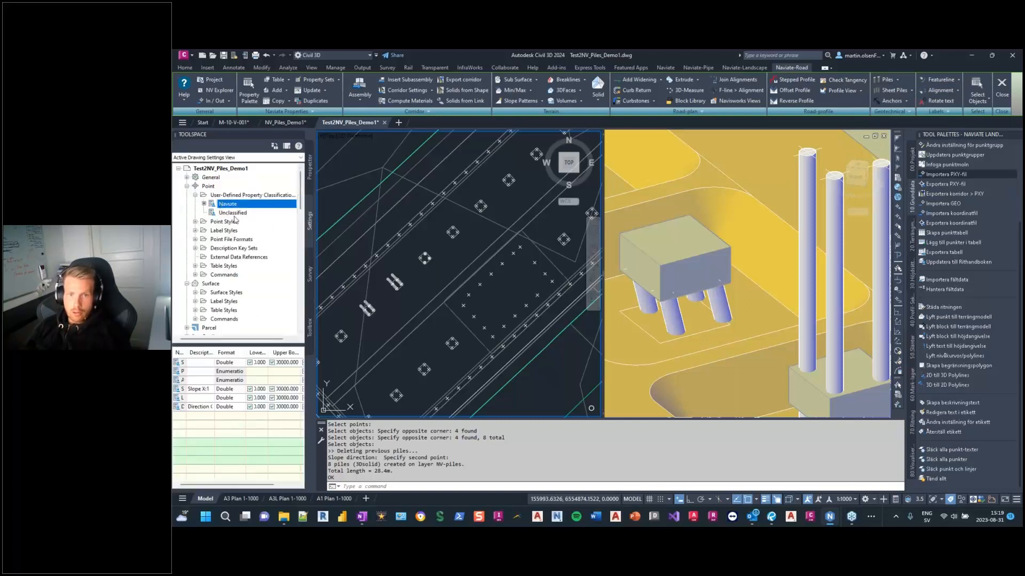
Step: Convert the AutoCAD points arranged along the rectangular foundation outline southeast of the footings into Cogo points
scroll(469, 299, "down", 3)
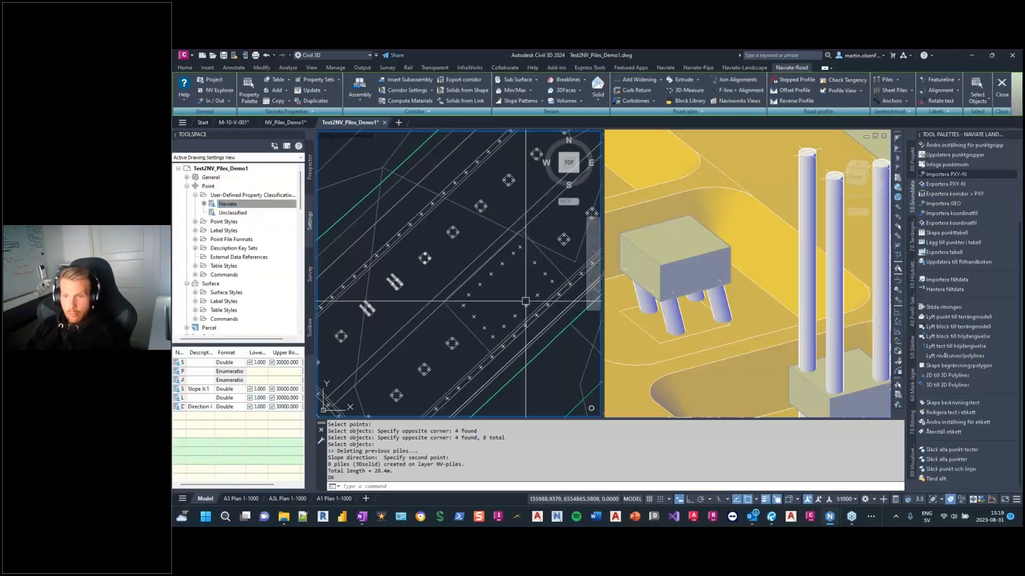
left_click(184, 67)
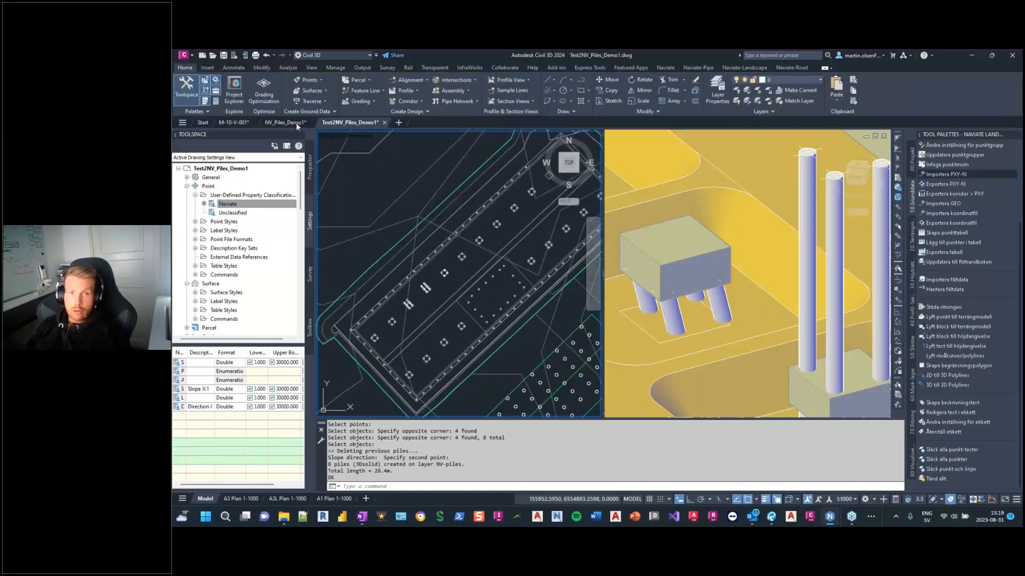
left_click(312, 81)
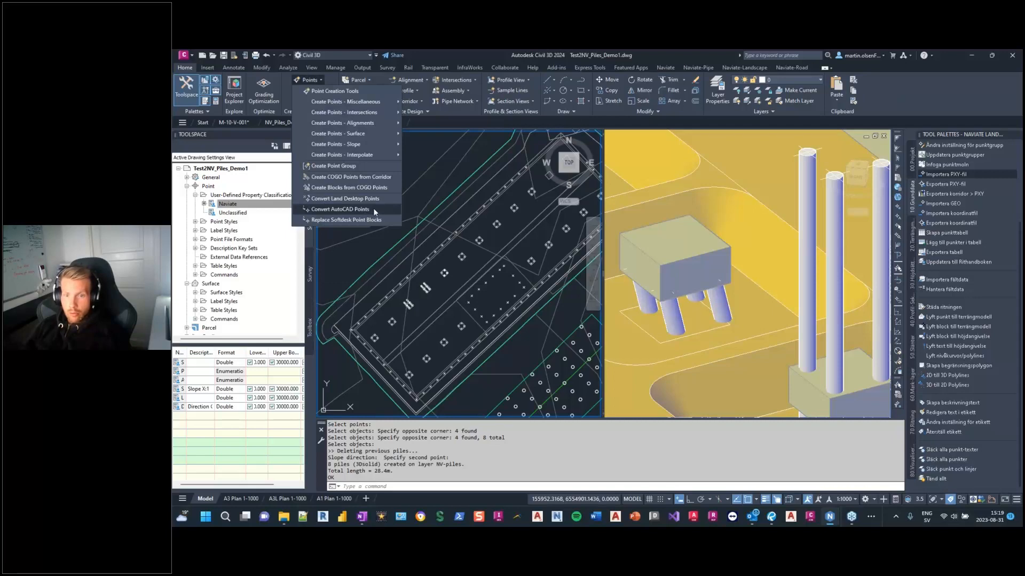
left_click(373, 210)
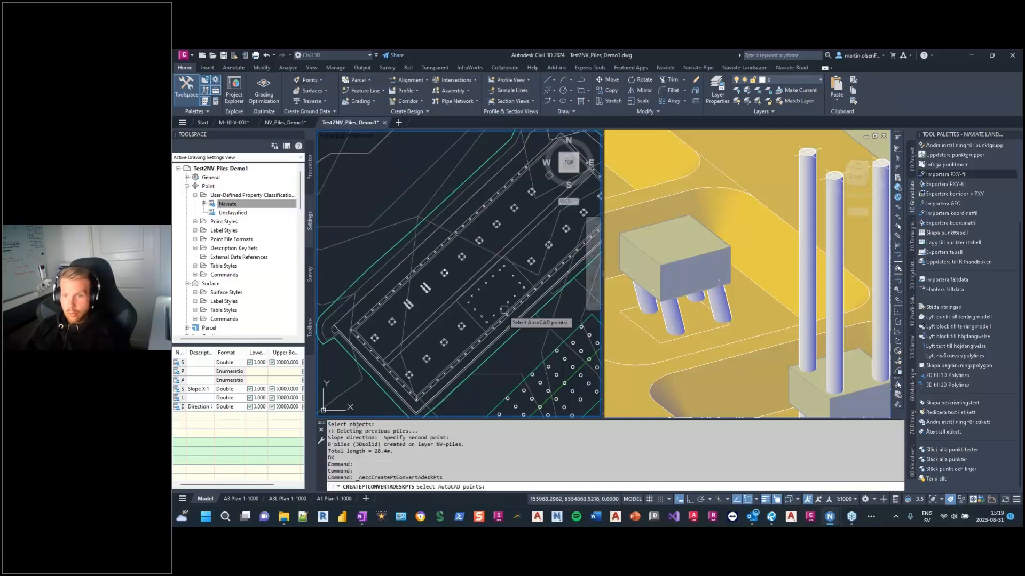
scroll(494, 253, "up", 5)
left_click(492, 206)
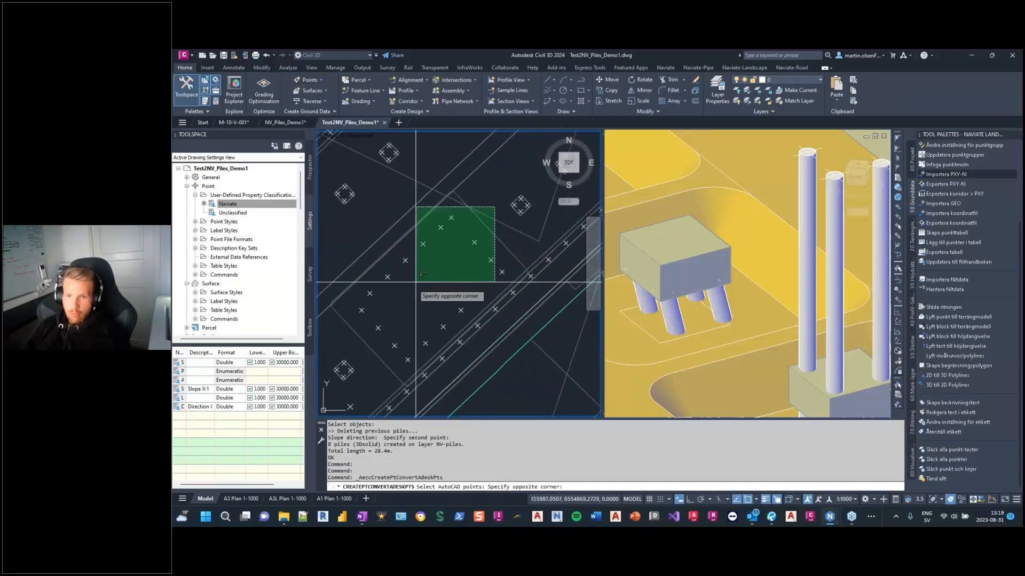
left_click(419, 281)
left_click(503, 270)
left_click(486, 278)
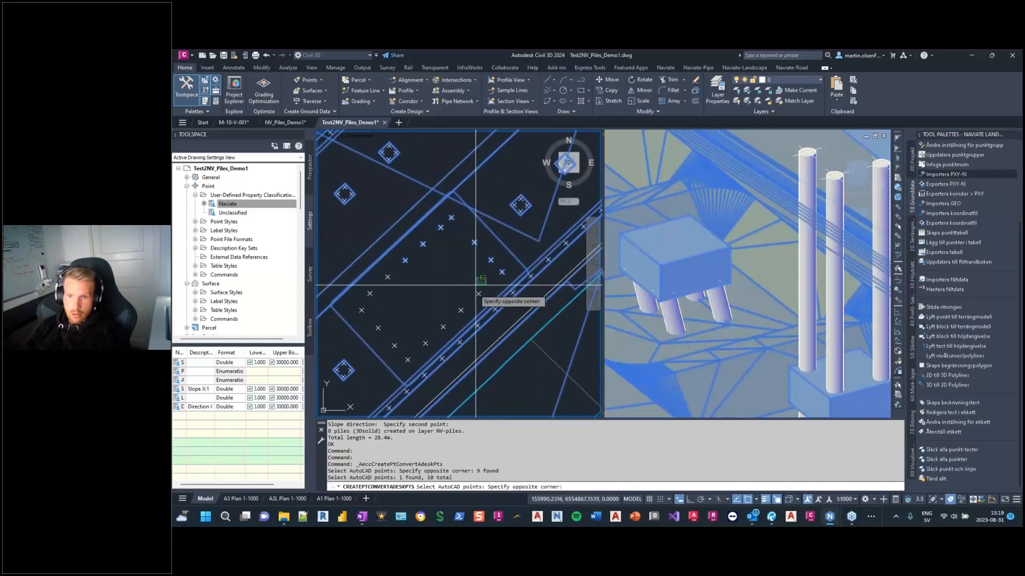
left_click(474, 296)
left_click(461, 310)
left_click(459, 268)
left_click(358, 331)
left_click(419, 328)
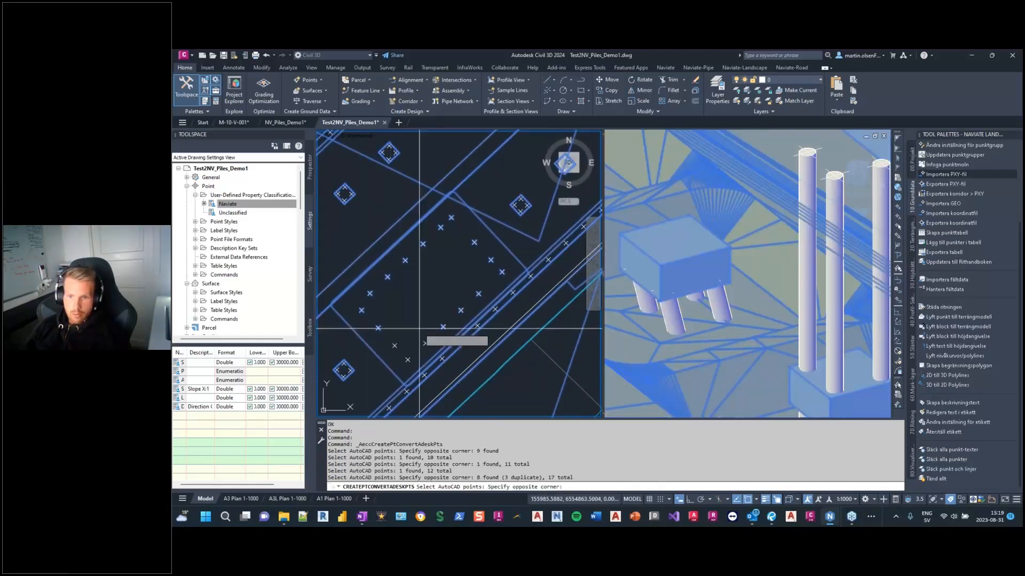
left_click(394, 362)
left_click(423, 344)
scroll(442, 283, "down", 2)
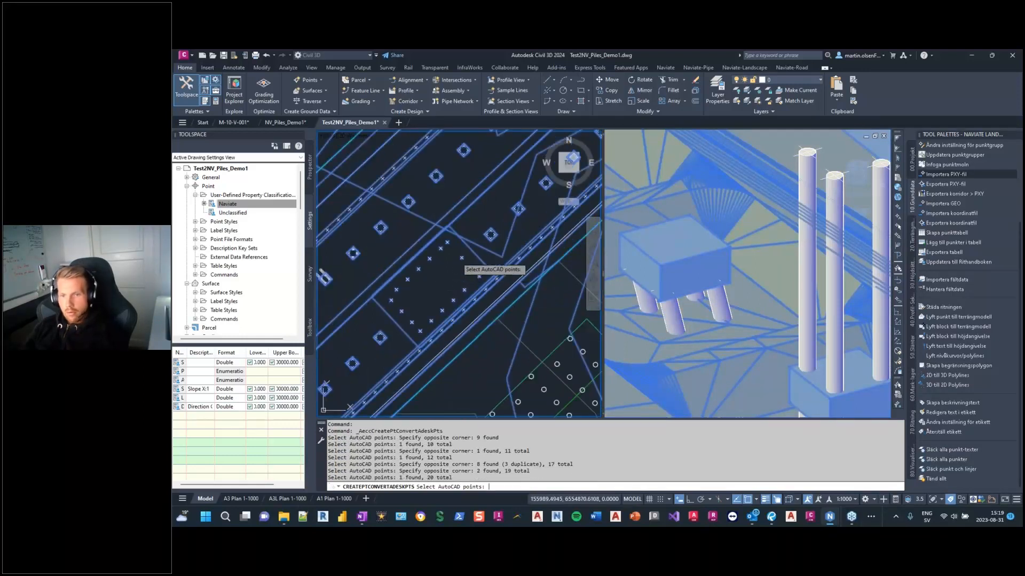
key("Return")
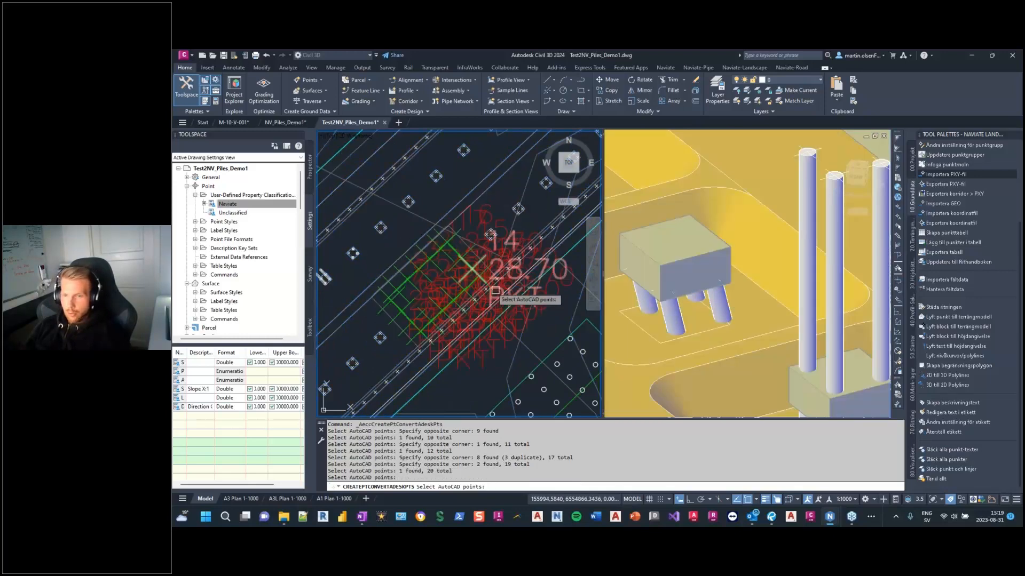
key("Escape")
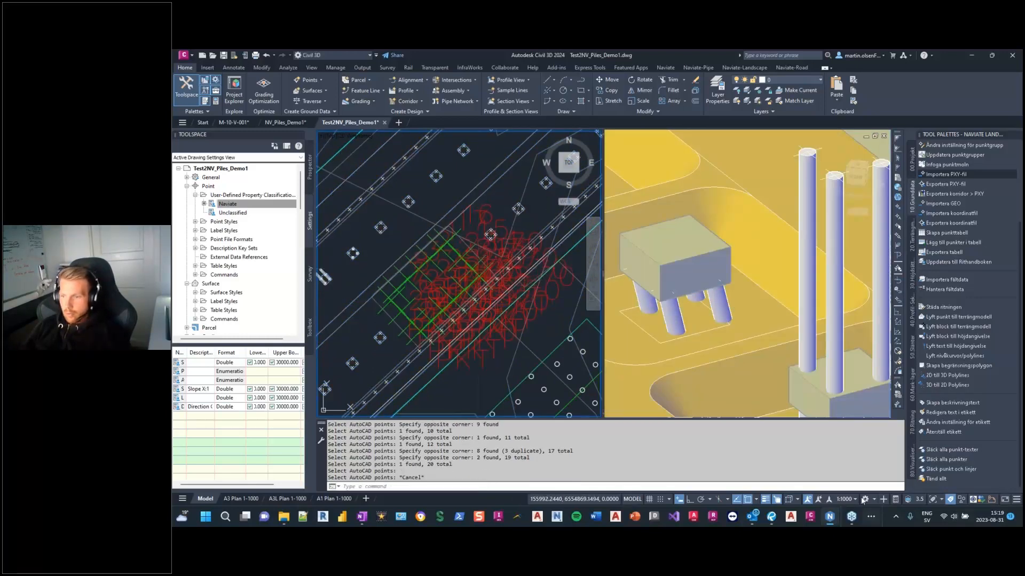
Step: Set the annotation scale to 1:100 and bring the converted points into the 3D view
left_click(855, 500)
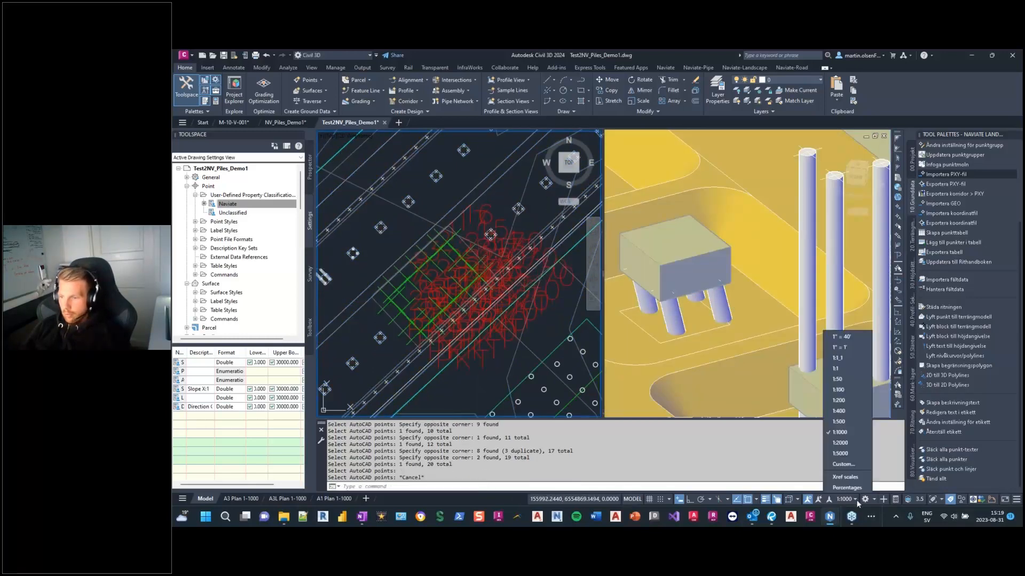
left_click(857, 390)
left_click(677, 346)
scroll(677, 346, "down", 6)
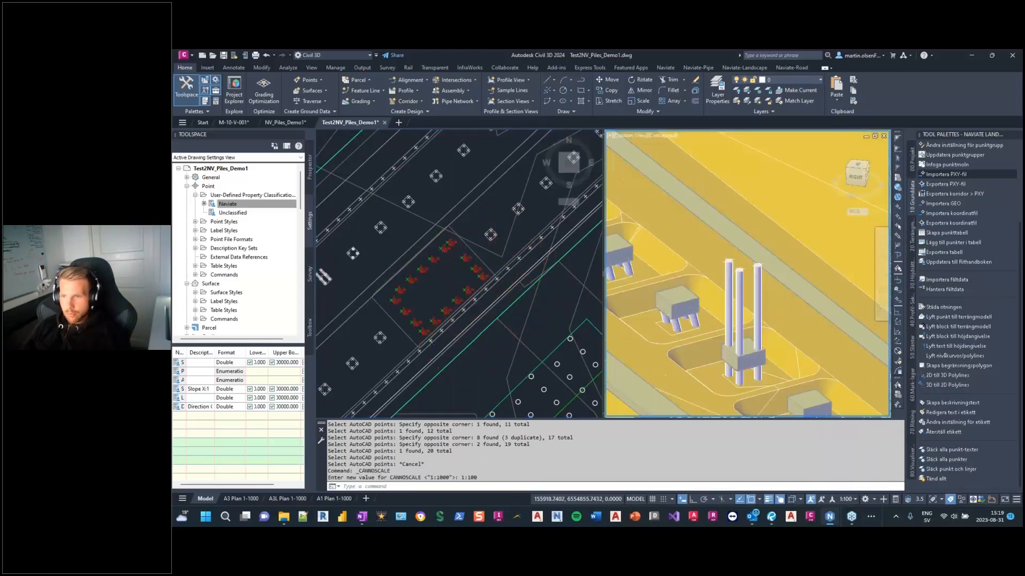
middle_click_drag(676, 353, 700, 272)
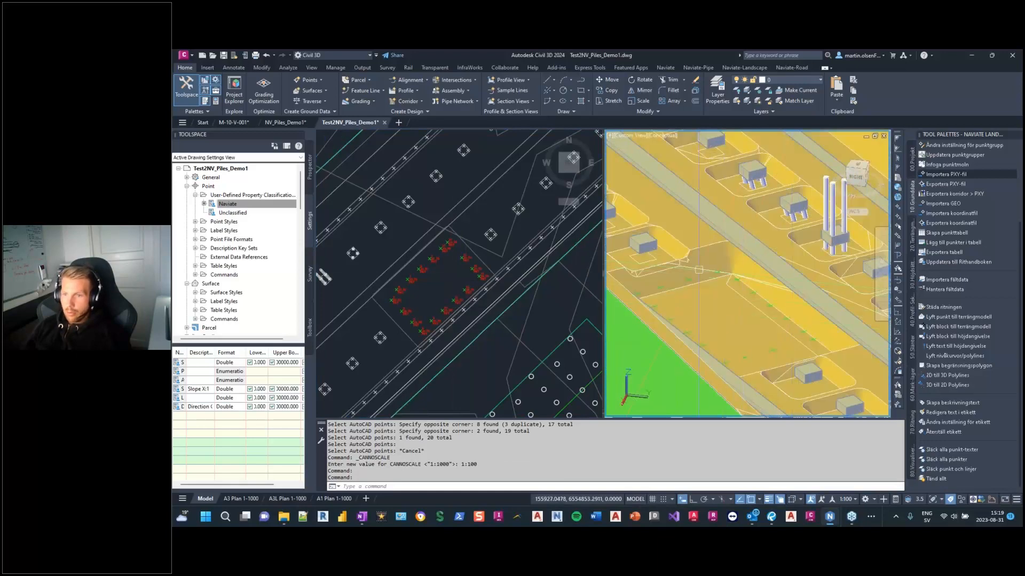
left_click(430, 283)
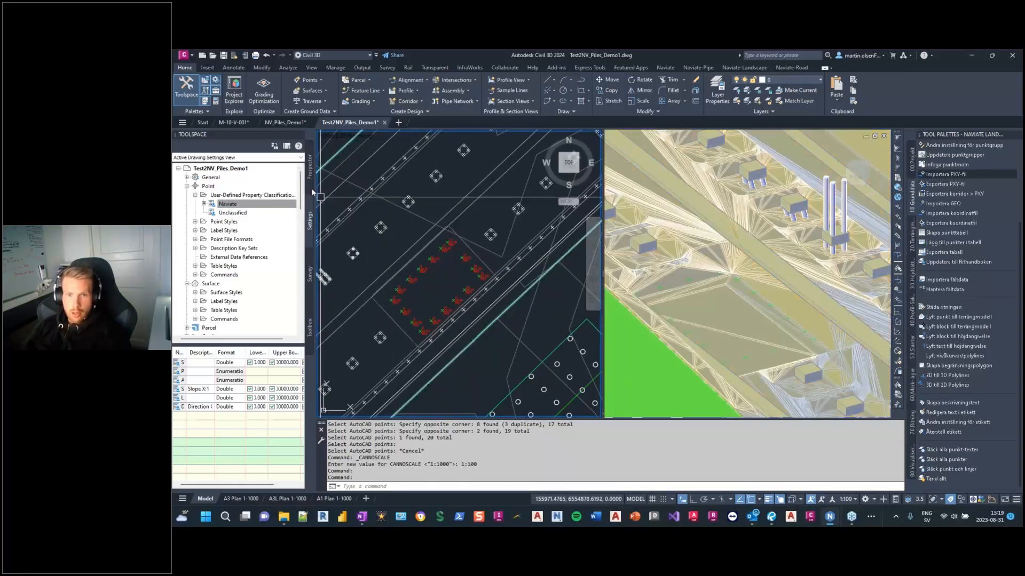
Step: Set the NV-Piles point group to include points with raw descriptions matching PKT and apply the change
left_click(310, 168)
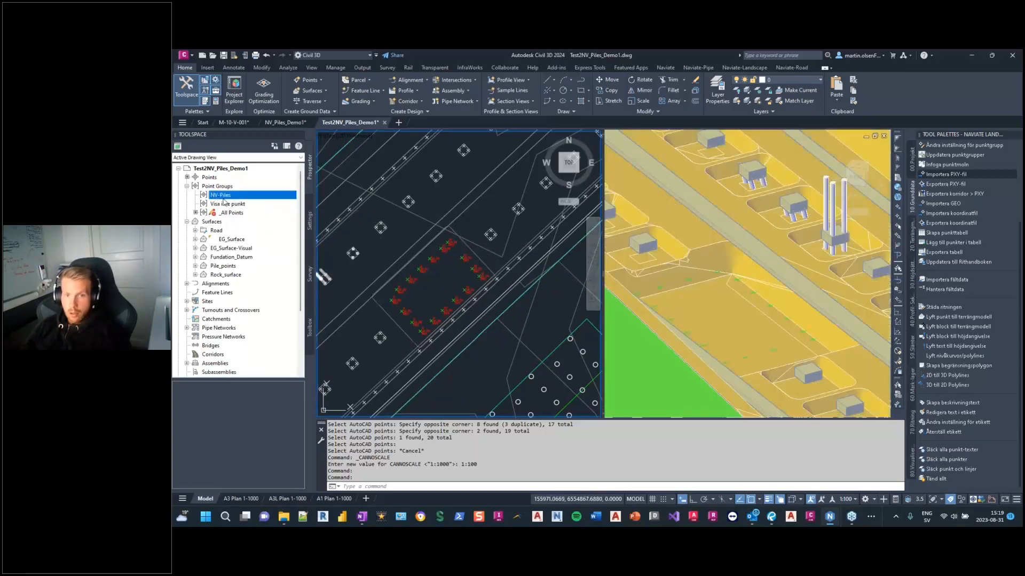
right_click(236, 195)
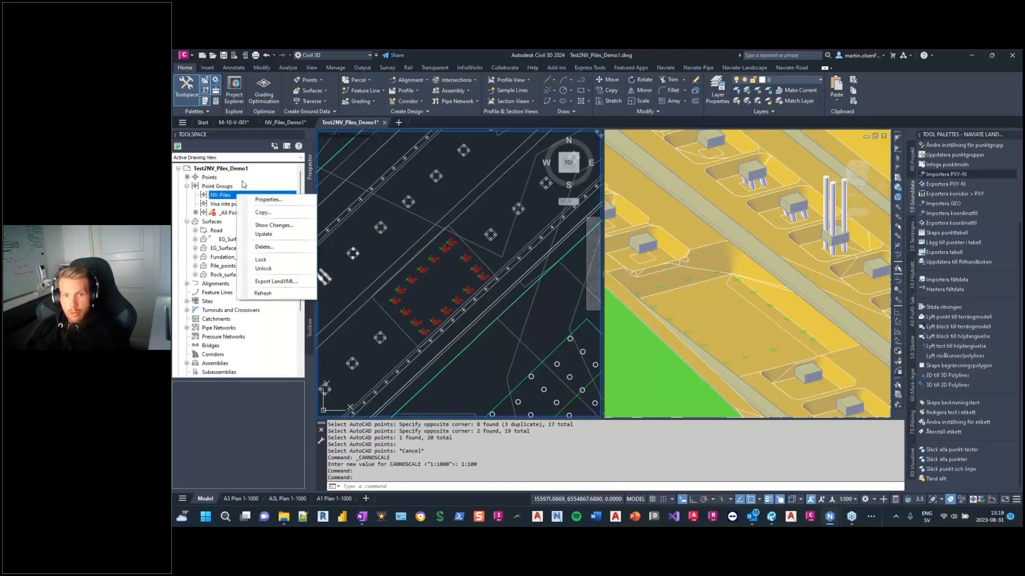
left_click(217, 194)
left_click(223, 203)
left_click(226, 195)
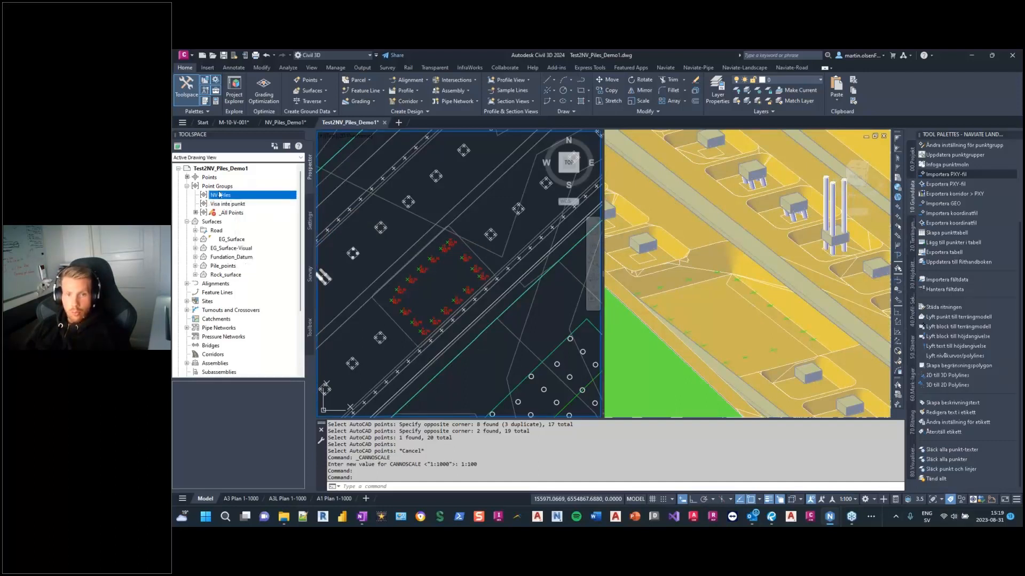
right_click(241, 195)
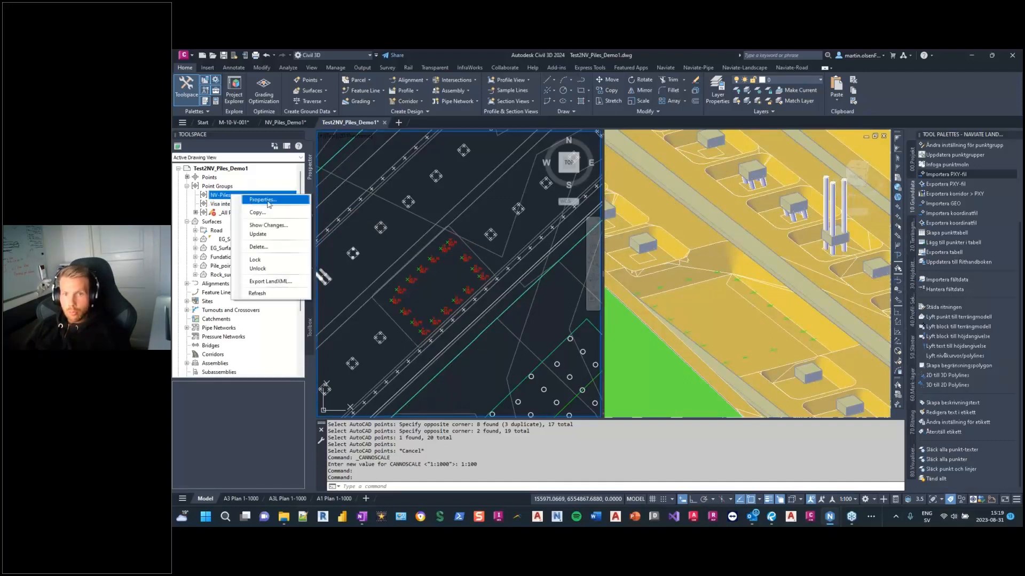
left_click(252, 201)
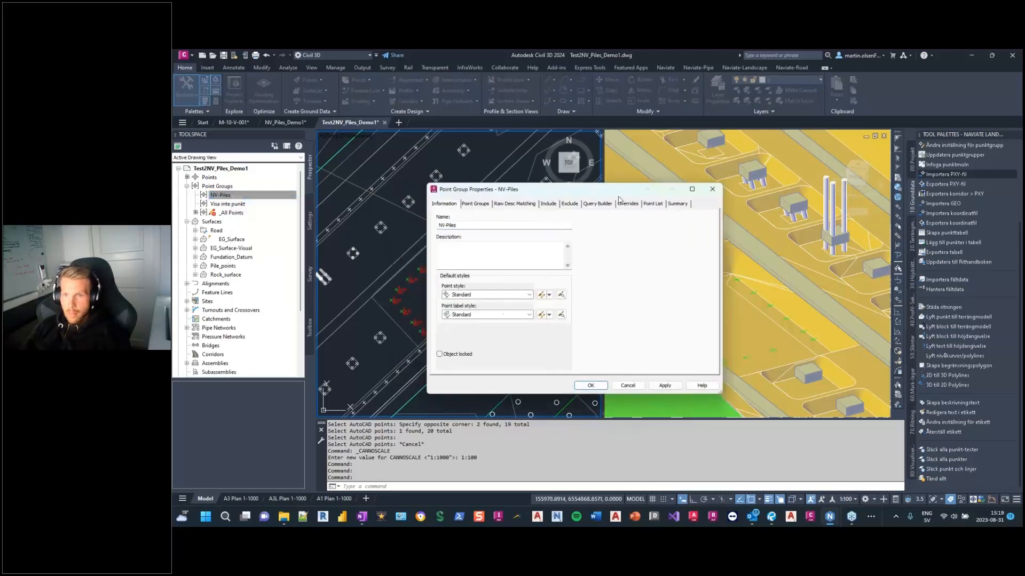
left_click(638, 212)
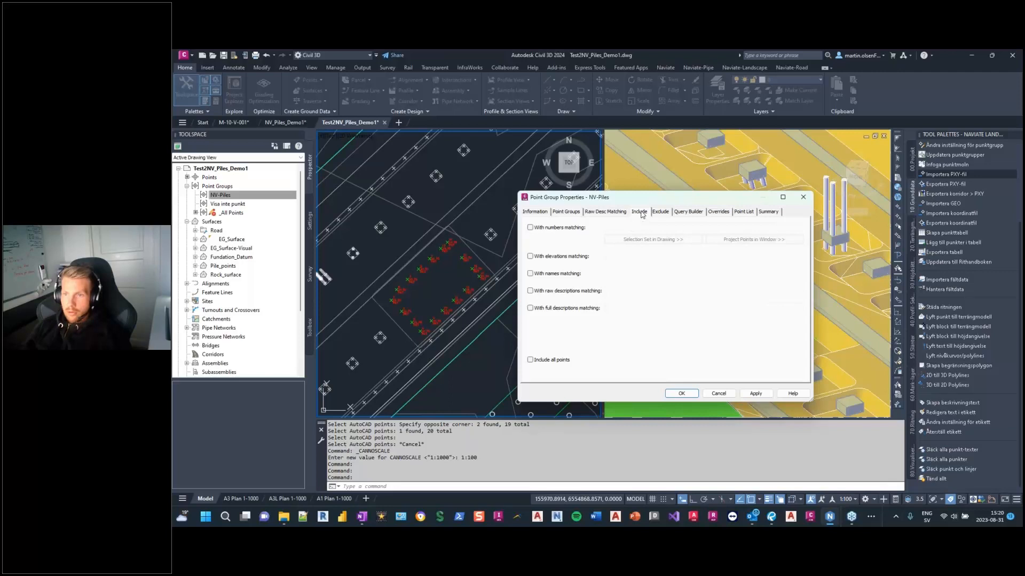
left_click(542, 292)
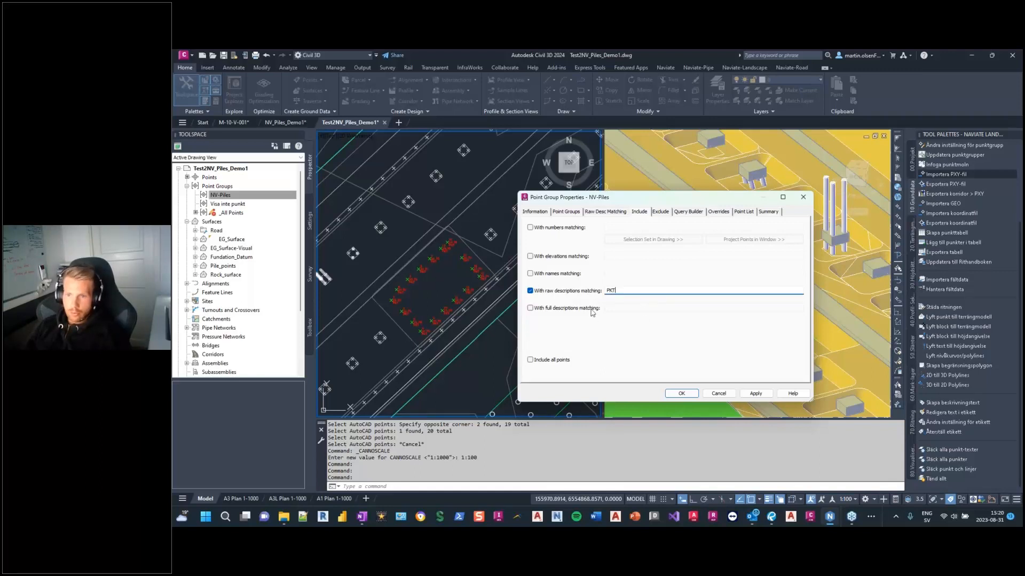
left_click(755, 395)
left_click(685, 396)
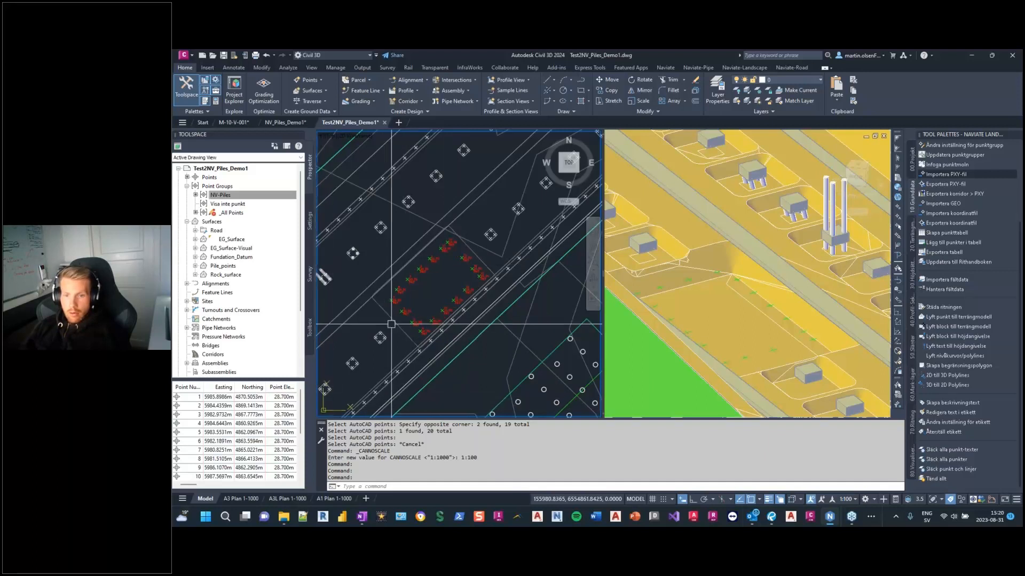
Step: Create piles from the NV-Piles Cogo point group with top at height above point 0 and datum extended 0 below Rock_surface
left_click(780, 67)
left_click(897, 80)
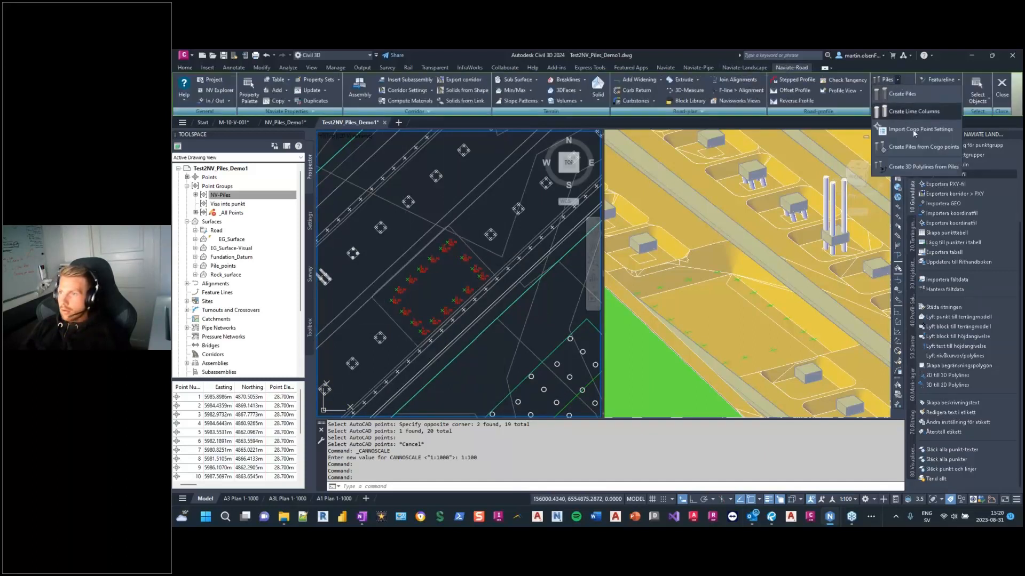
left_click(937, 149)
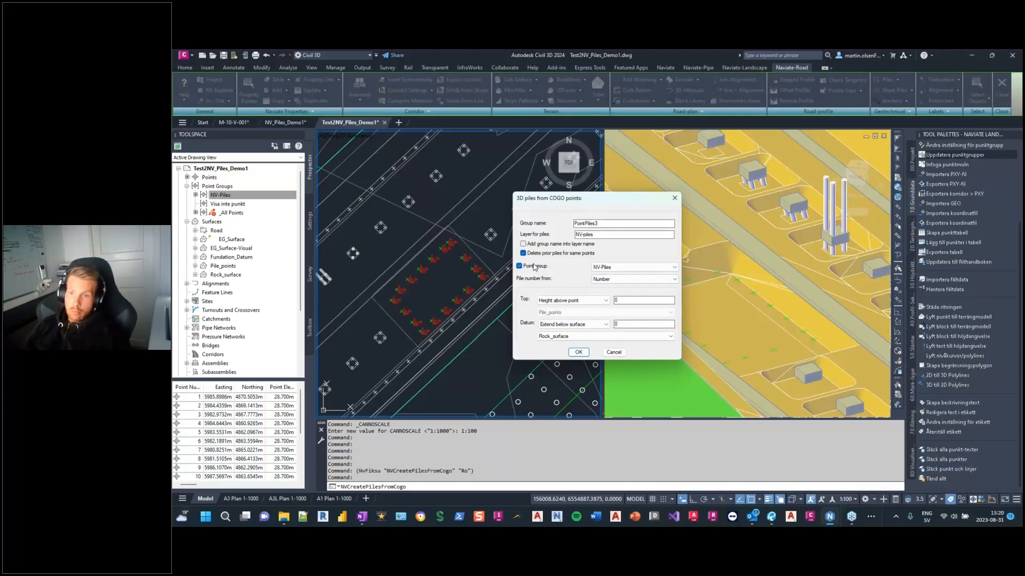
left_click(641, 266)
left_click(635, 267)
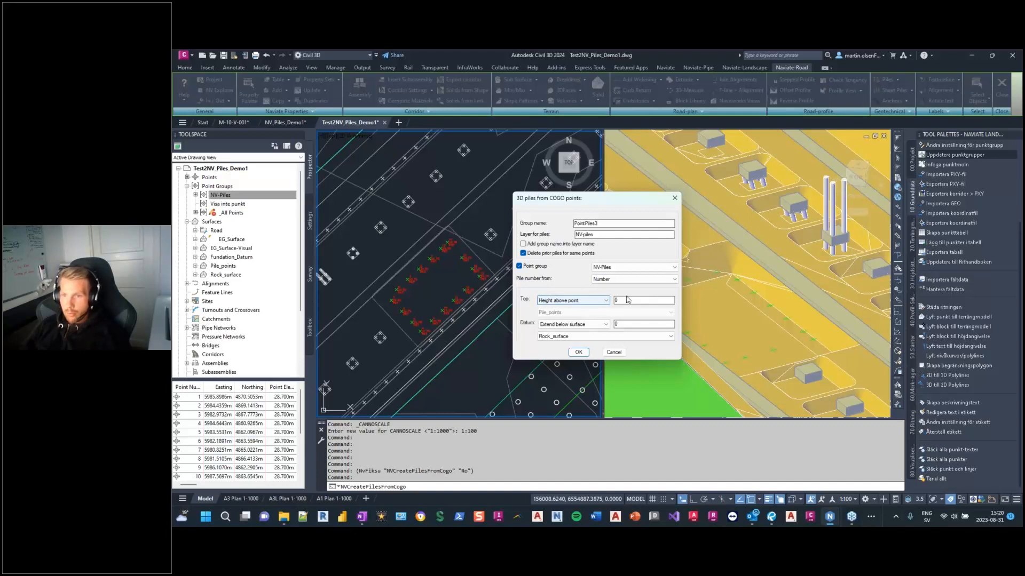
left_click(592, 301)
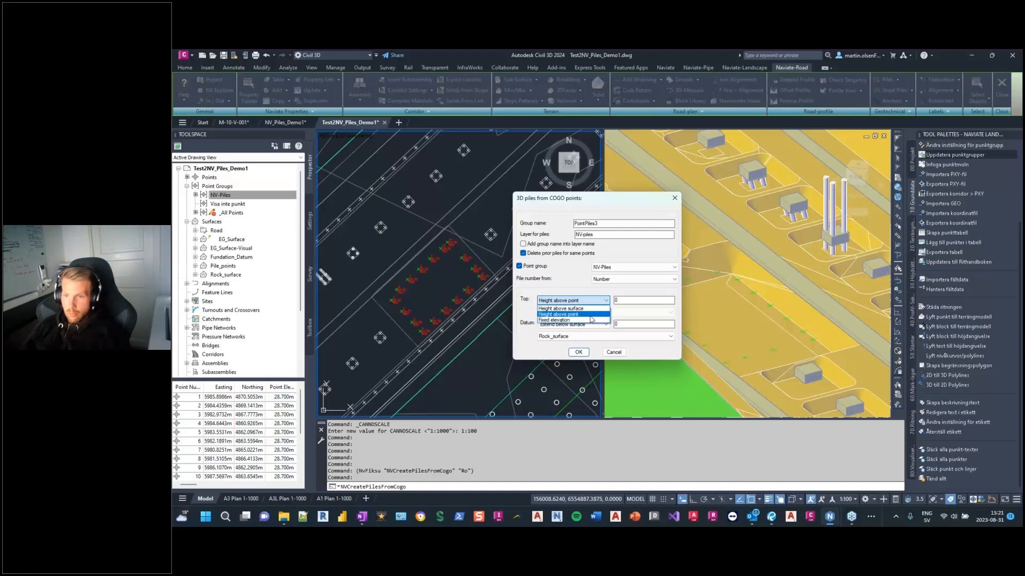
left_click(590, 316)
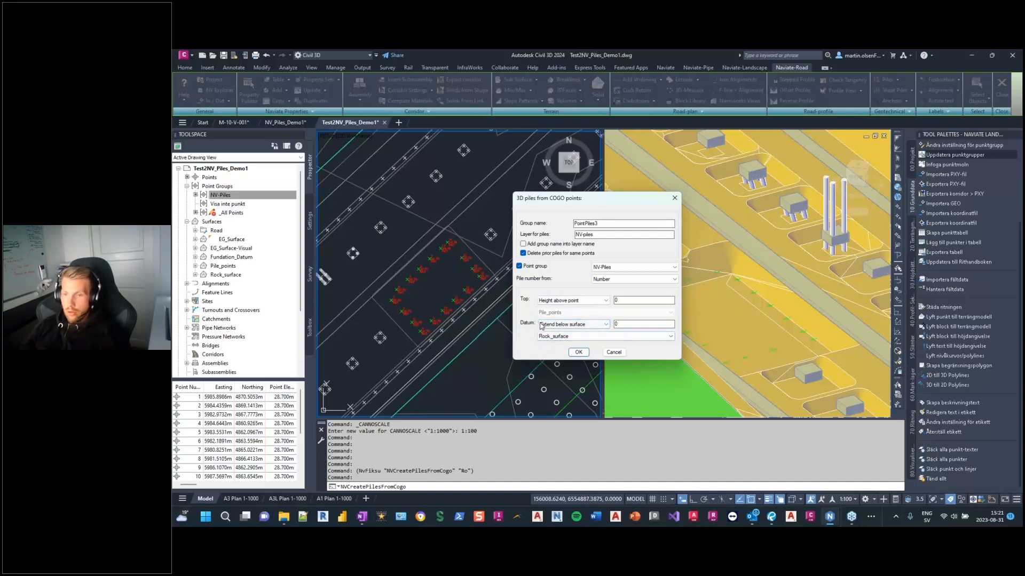
left_click(578, 353)
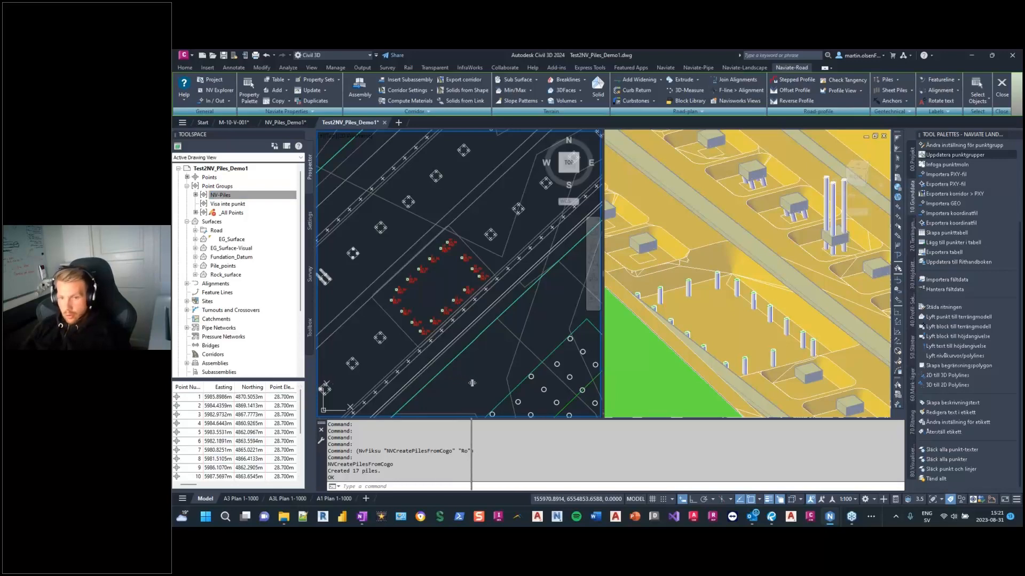
Step: Examine the Profile, Size and Slope pile settings of the NV-Piles points in the point list, widening those columns to read them
left_click_drag(315, 384, 476, 384)
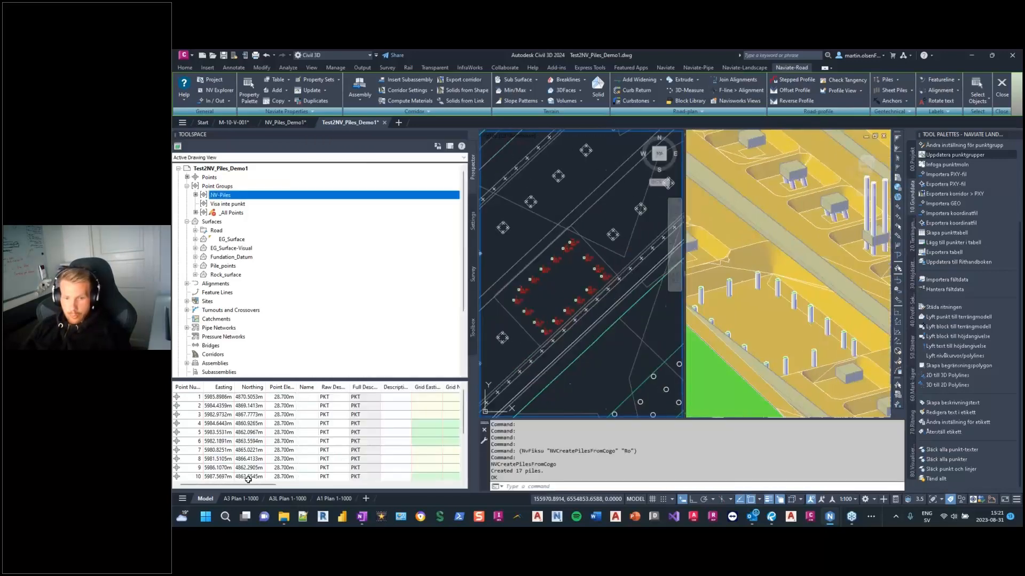
left_click_drag(261, 485, 340, 488)
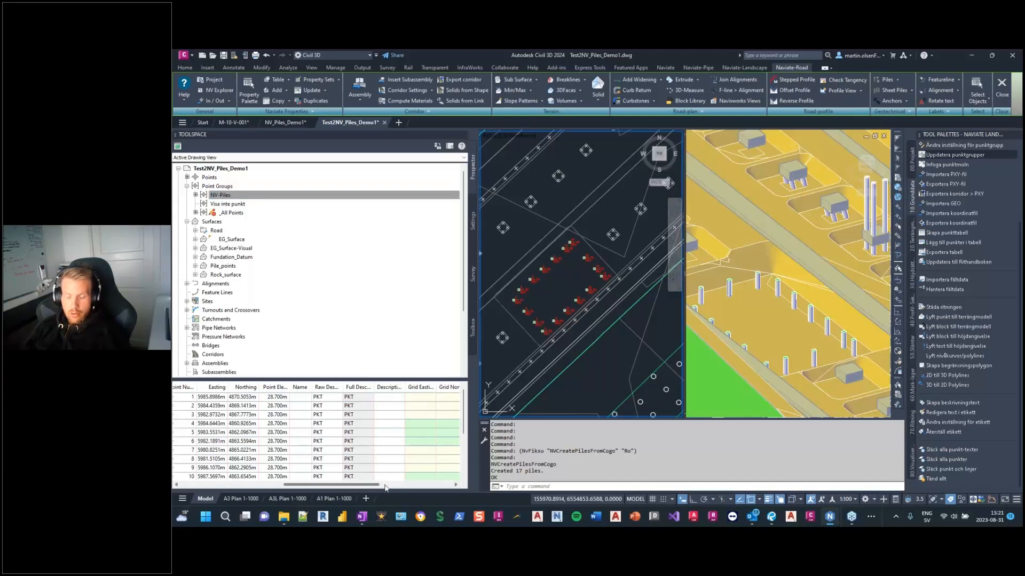
left_click(439, 485)
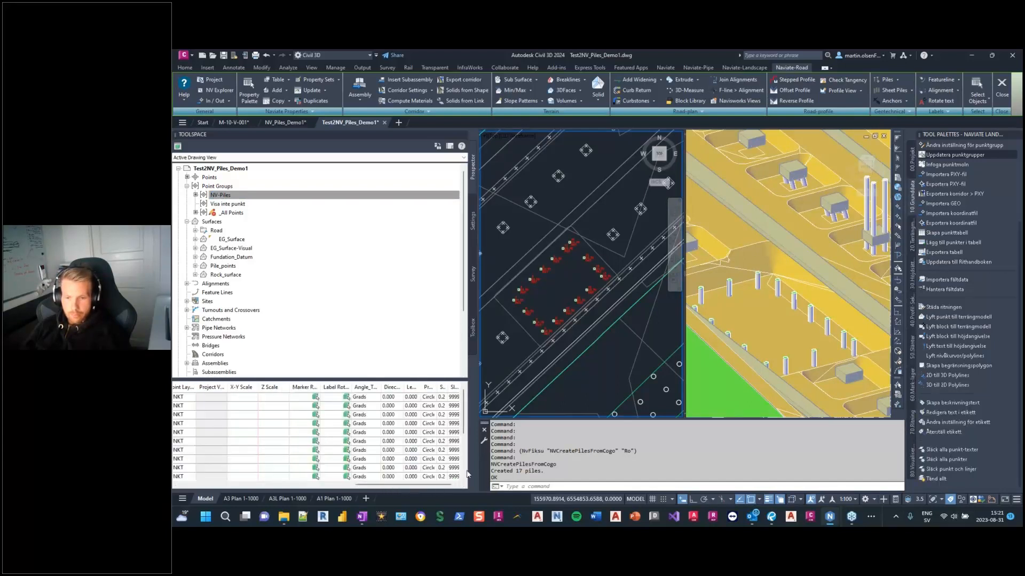
double_click(436, 388)
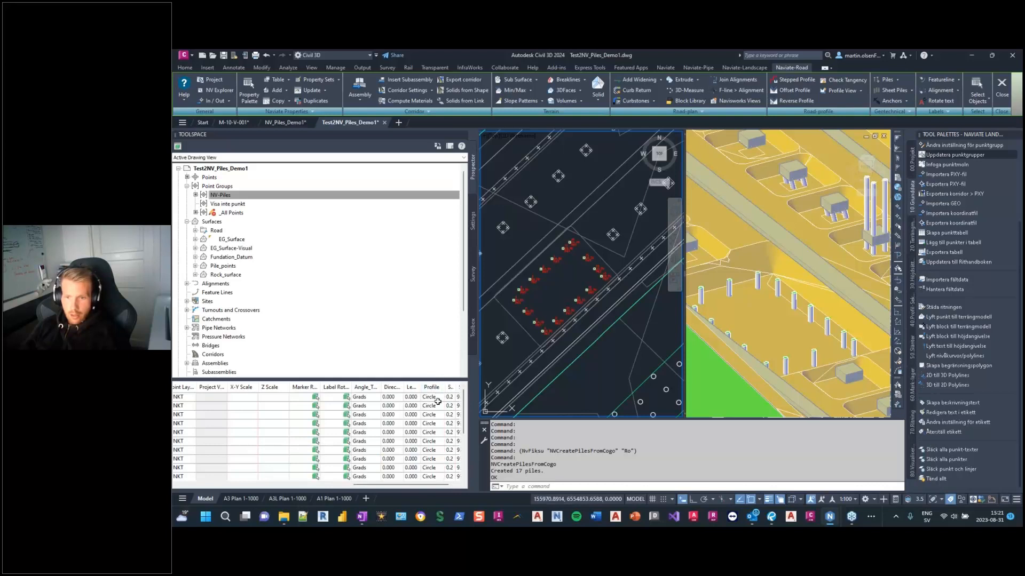
left_click(448, 485)
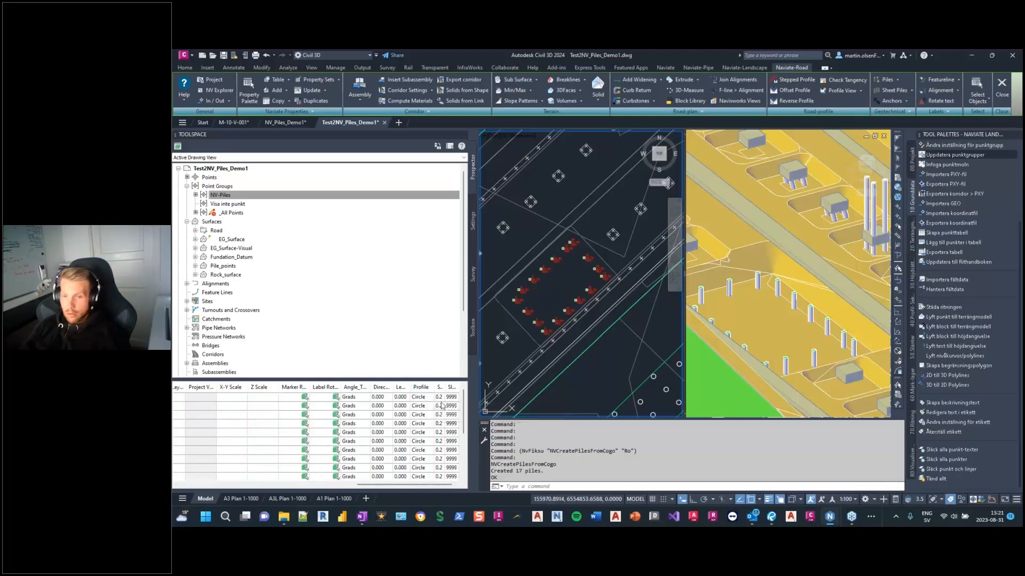
double_click(443, 387)
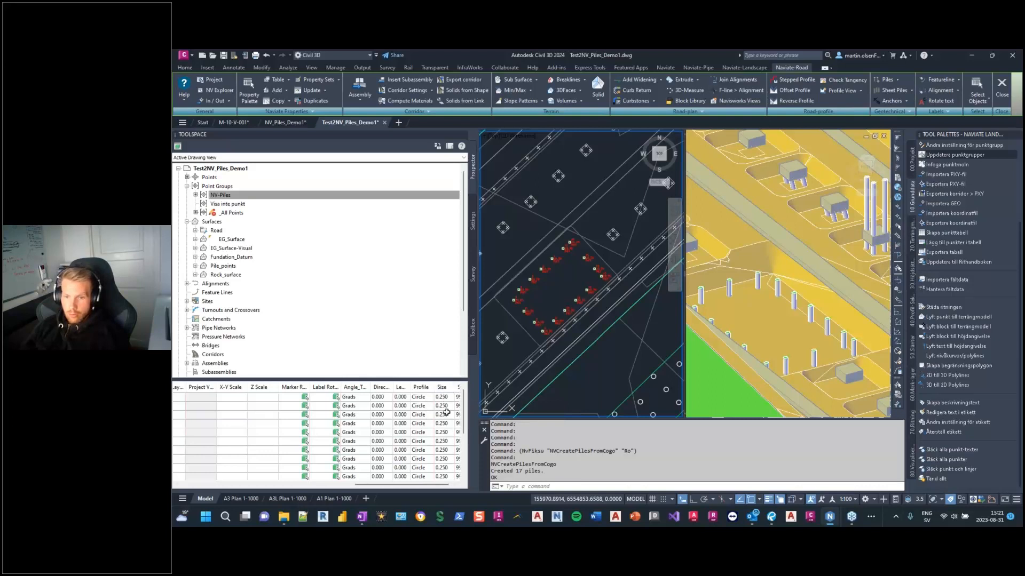
left_click(458, 486)
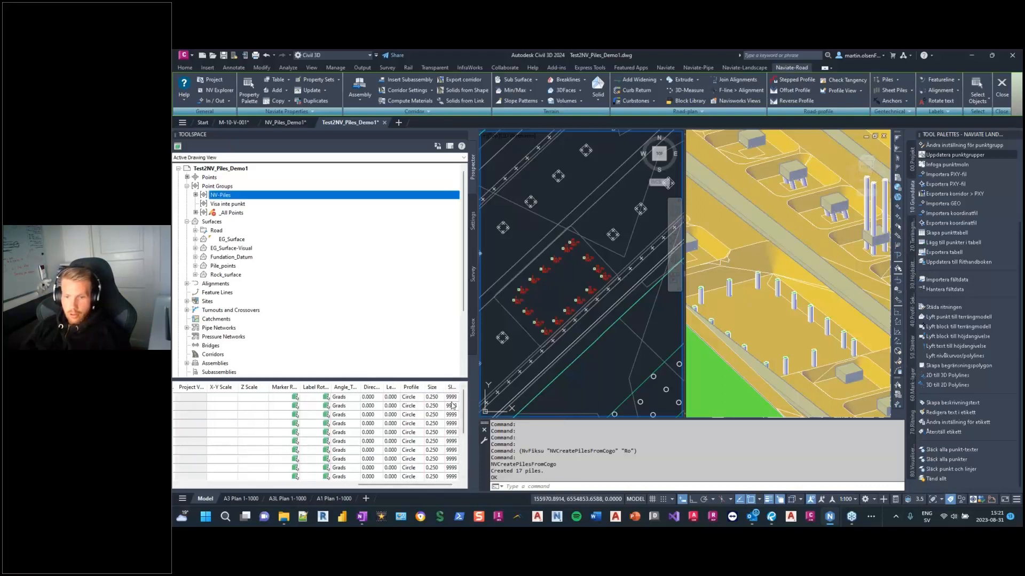
double_click(458, 387)
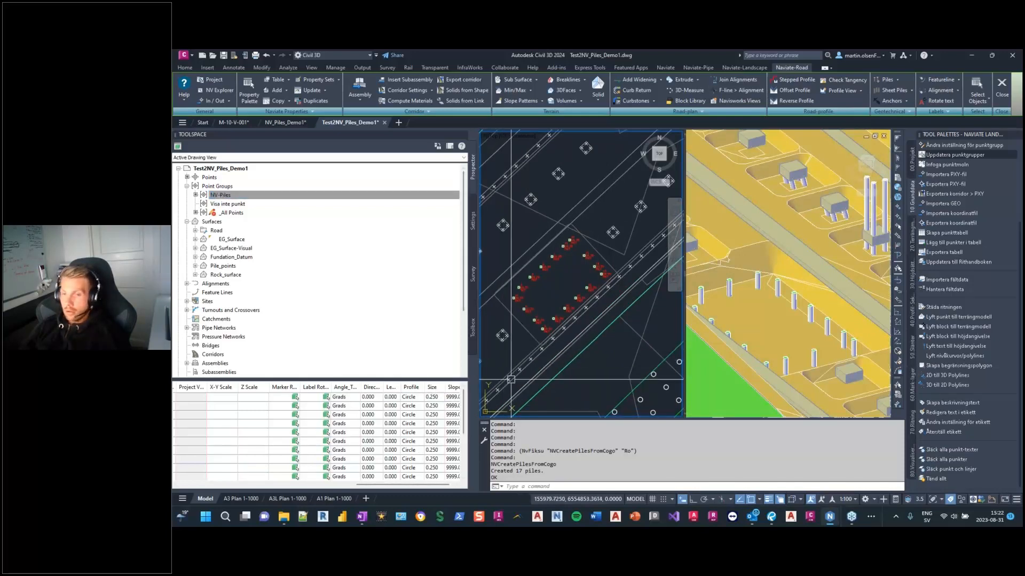
middle_click_drag(516, 336, 529, 339)
scroll(537, 333, "down", 2)
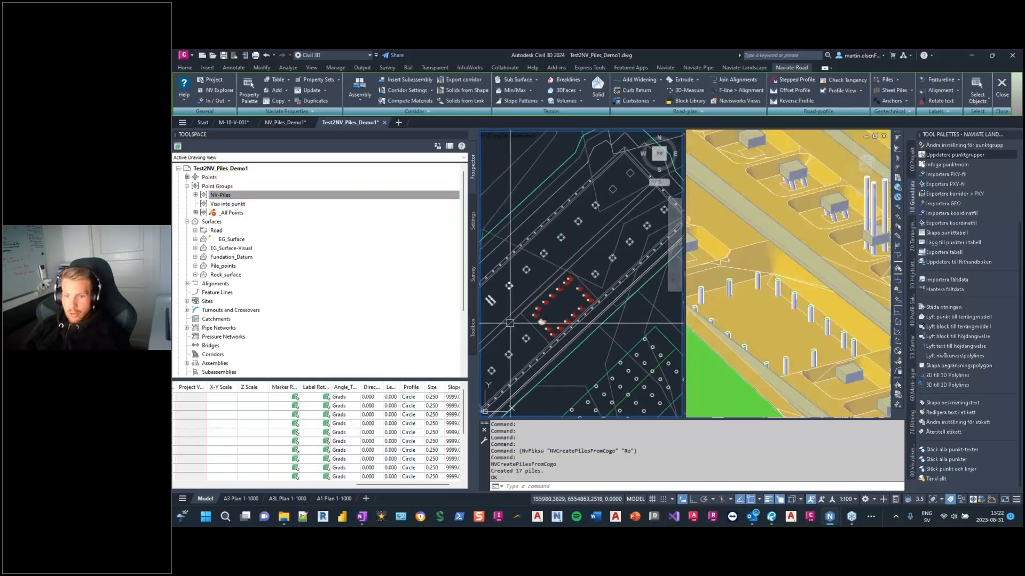
left_click_drag(474, 303, 376, 311)
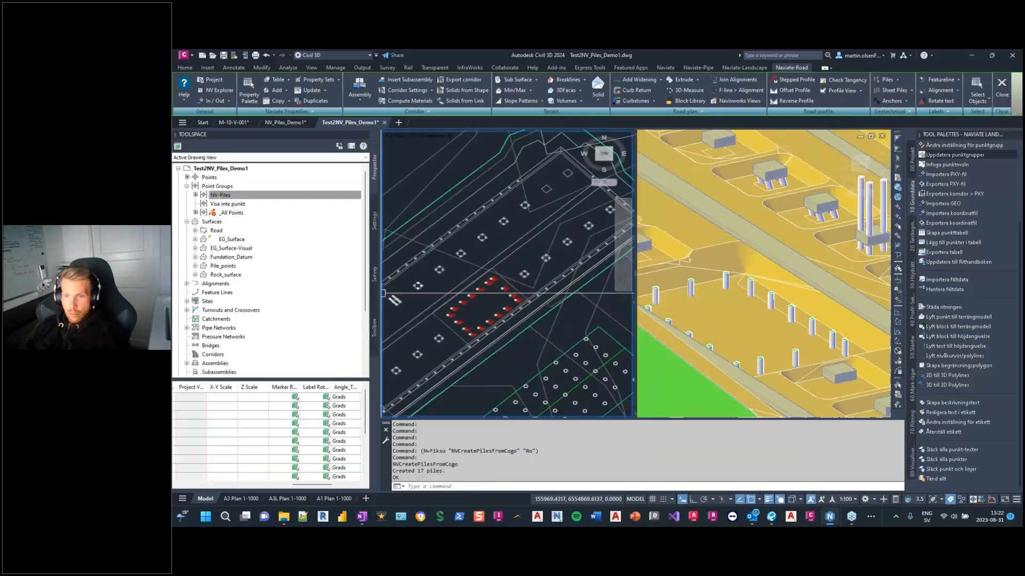
Step: Create 3D polylines from the four sloped piles of the upper pile group in plan view, without including property data
middle_click_drag(488, 312, 572, 308)
scroll(496, 301, "up", 4)
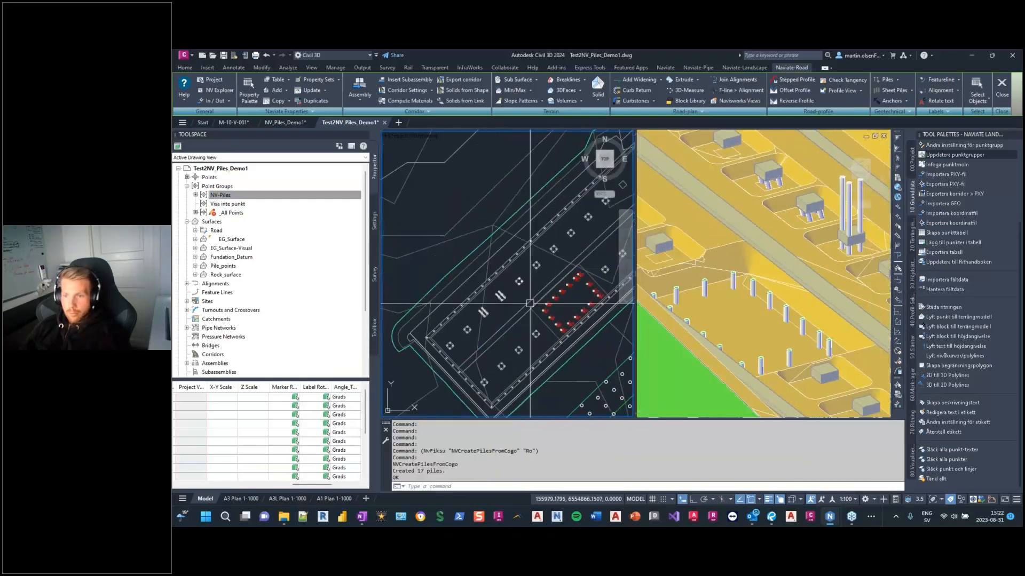
scroll(516, 281, "down", 2)
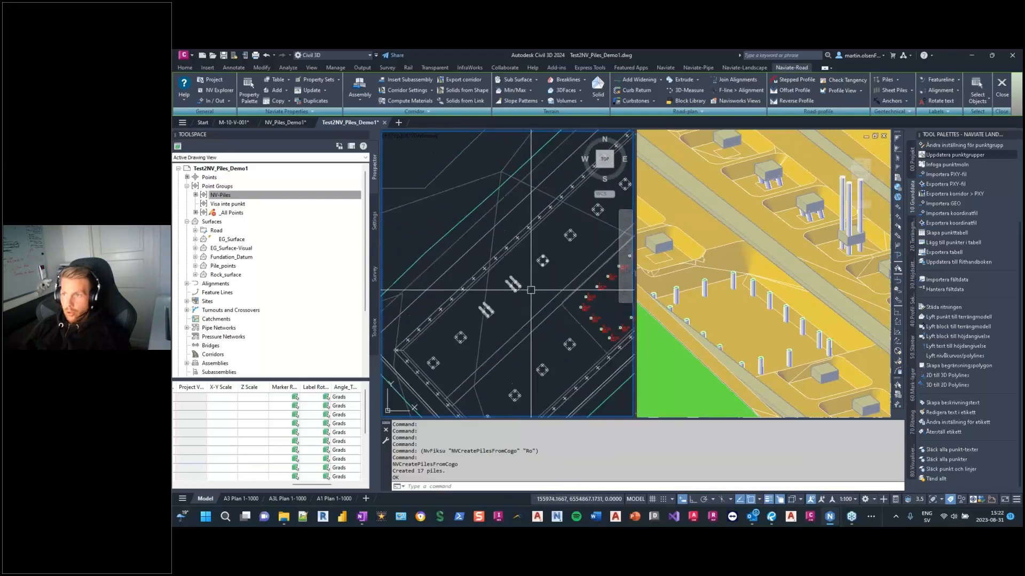
middle_click_drag(498, 290, 498, 290, "shift")
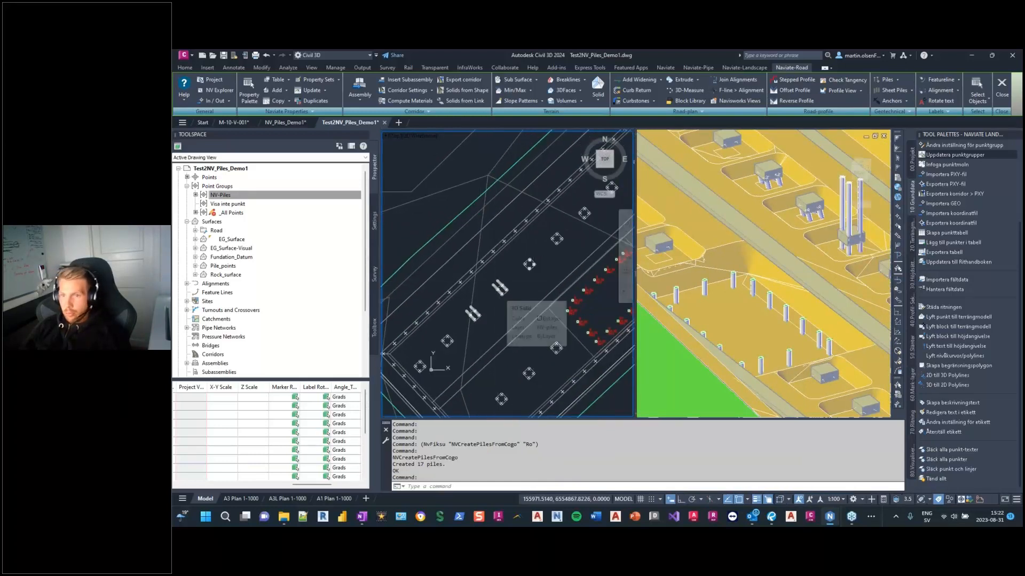
scroll(479, 293, "up", 4)
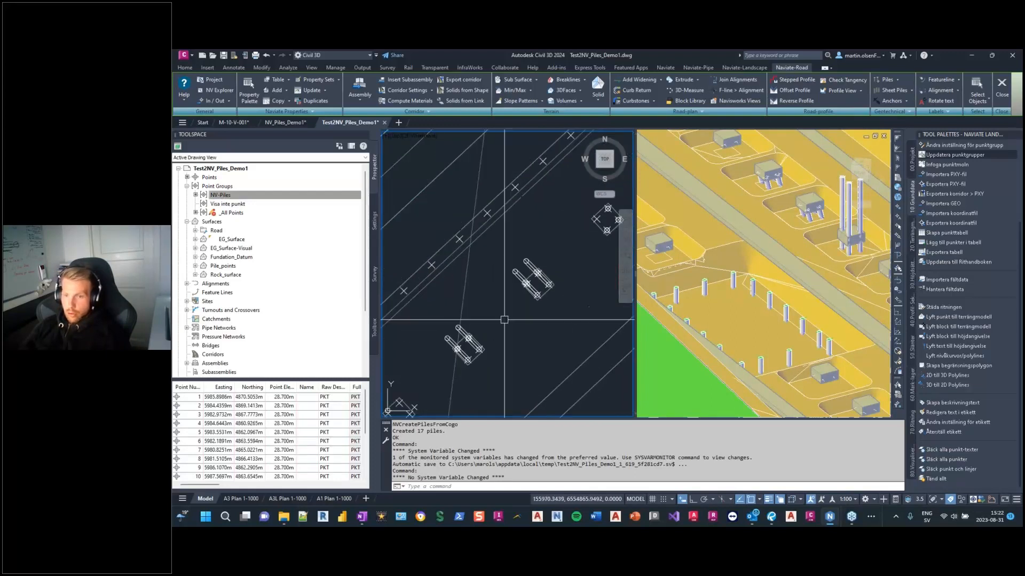
middle_click_drag(575, 280, 556, 264)
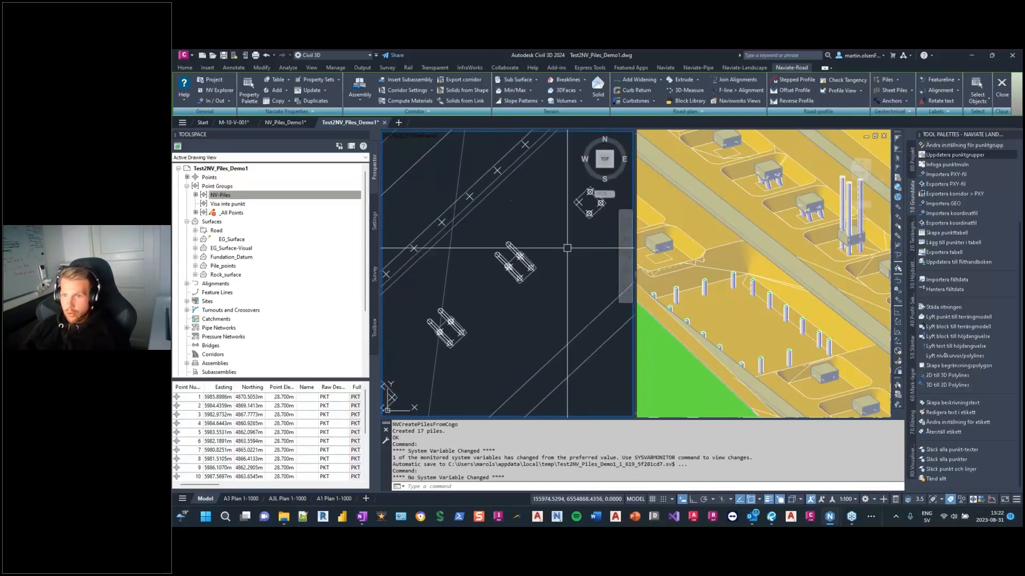
left_click(892, 79)
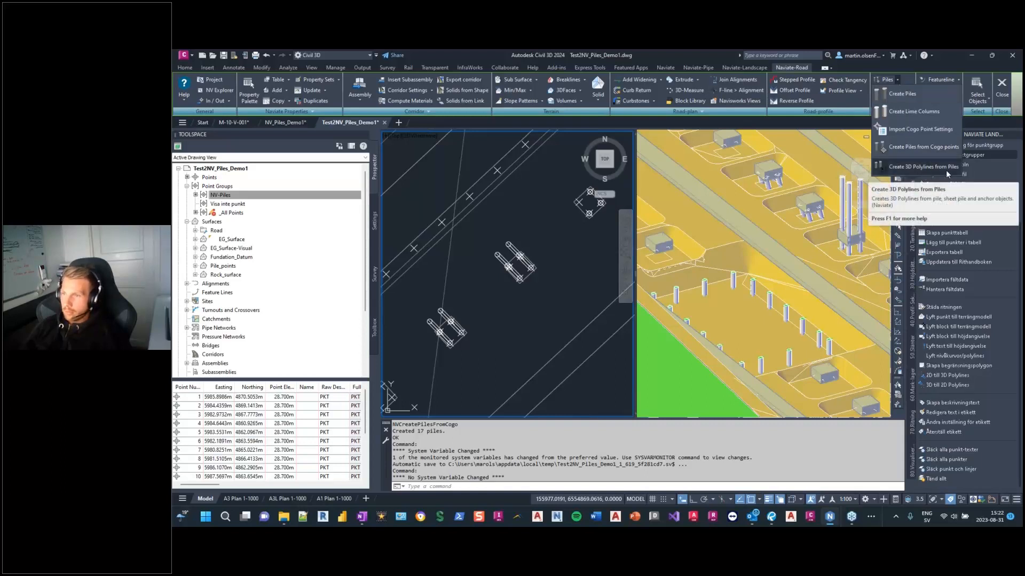
left_click(913, 170)
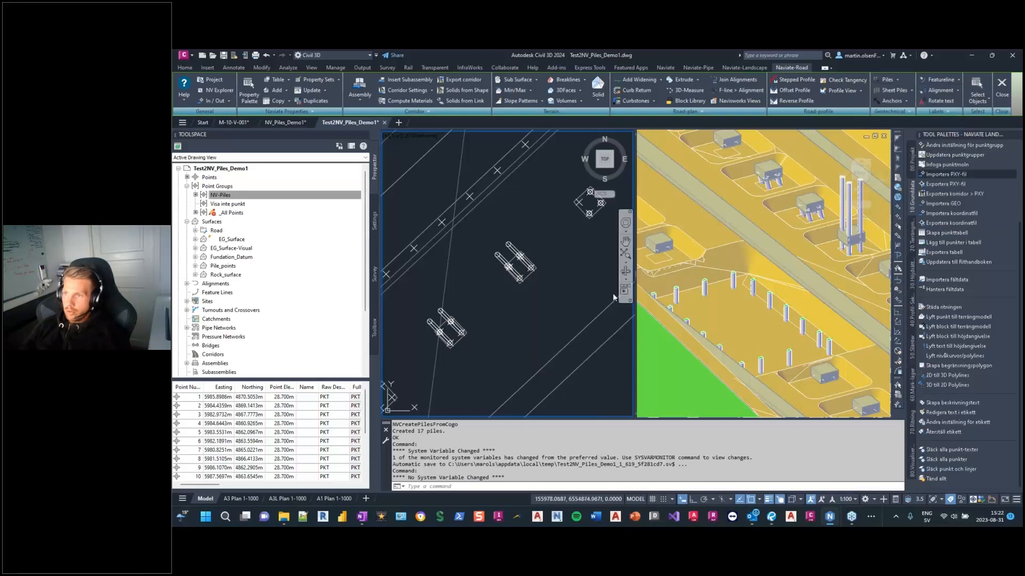
left_click(555, 235)
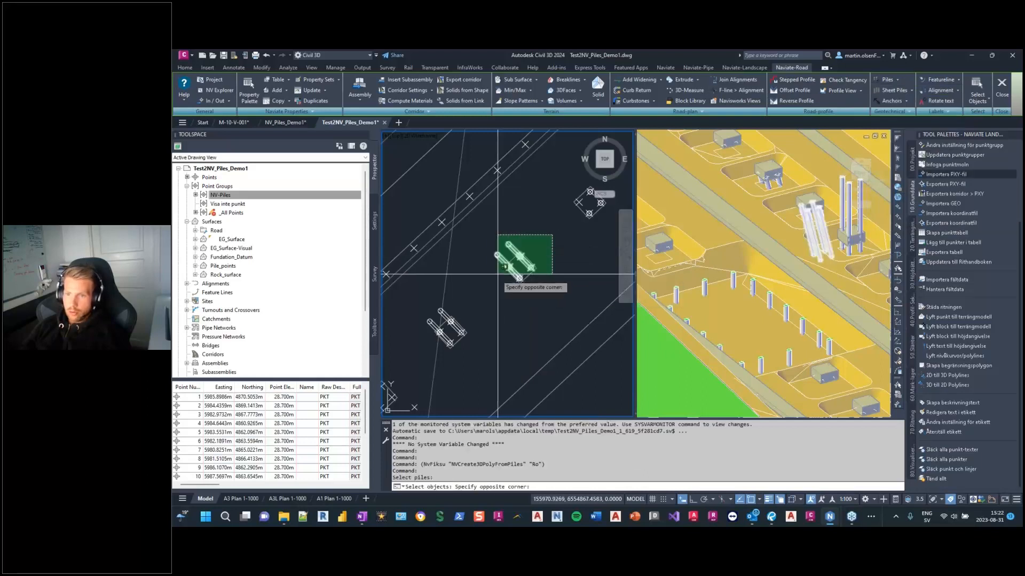
left_click(476, 278)
mouse_move(517, 267)
middle_mouse_down()
mouse_move(550, 256)
mouse_move(532, 272)
middle_mouse_up()
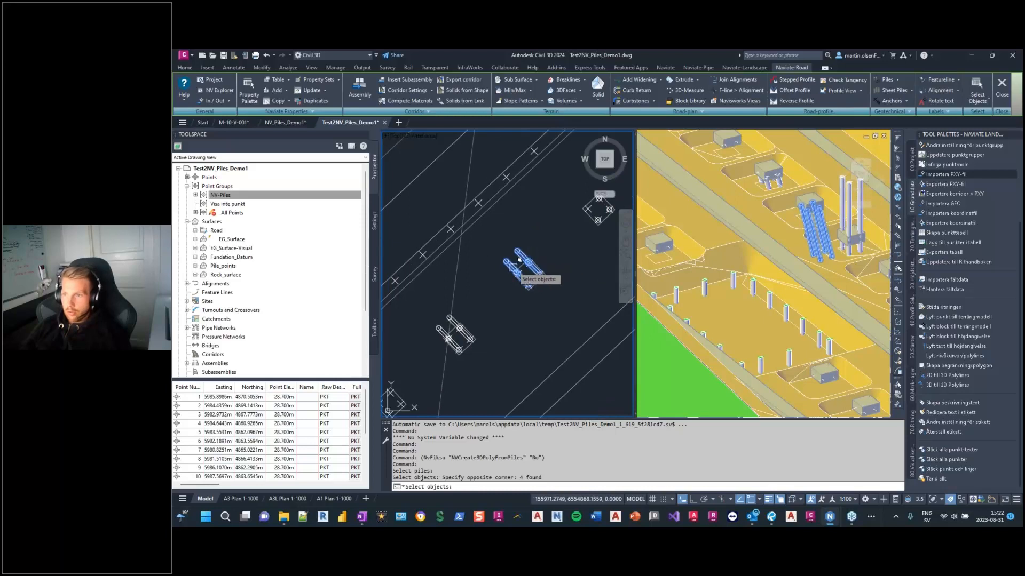
key("Return")
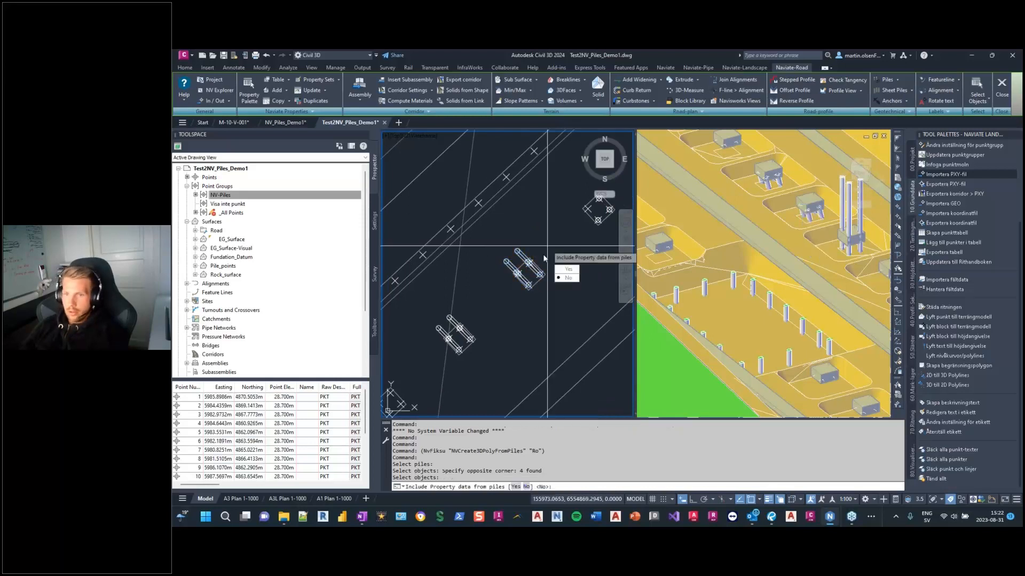
left_click(569, 279)
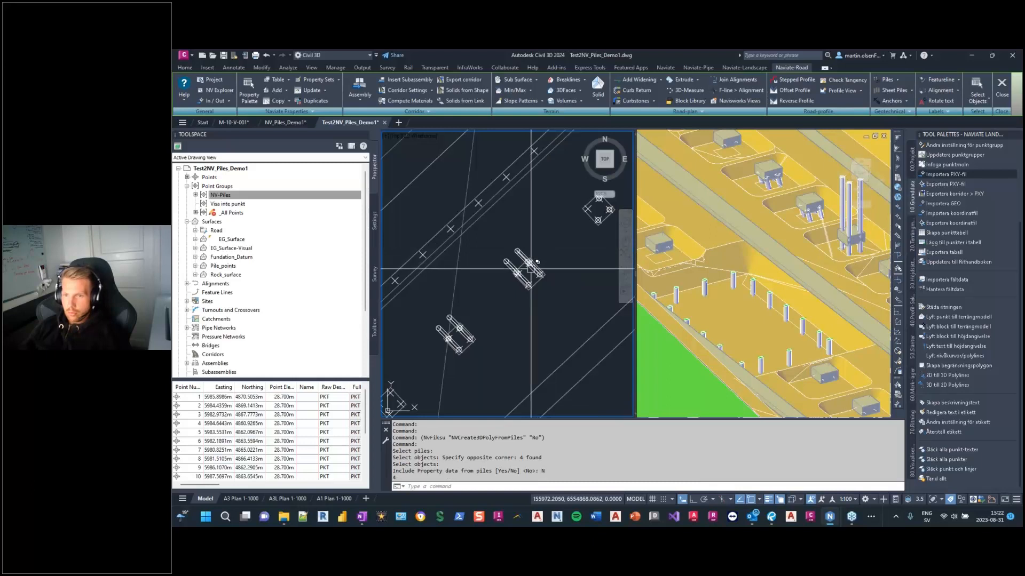
Step: Write the four 3D polylines inside the sloped piles to a new drawing named Stake out.dwg on the Desktop, using WBLOCK with the objects retained
scroll(550, 254, "down", 5)
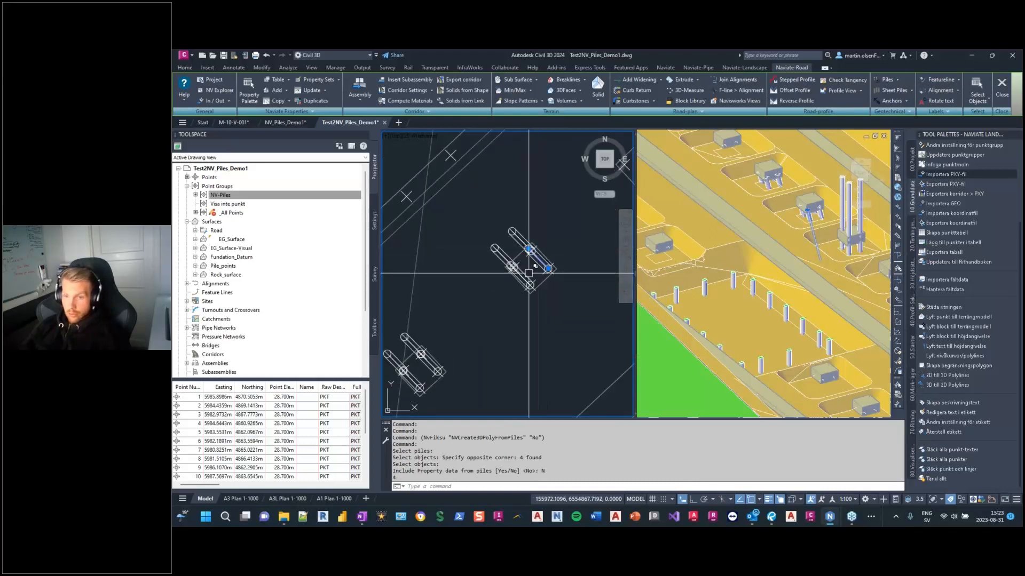
middle_click_drag(550, 264, 536, 289)
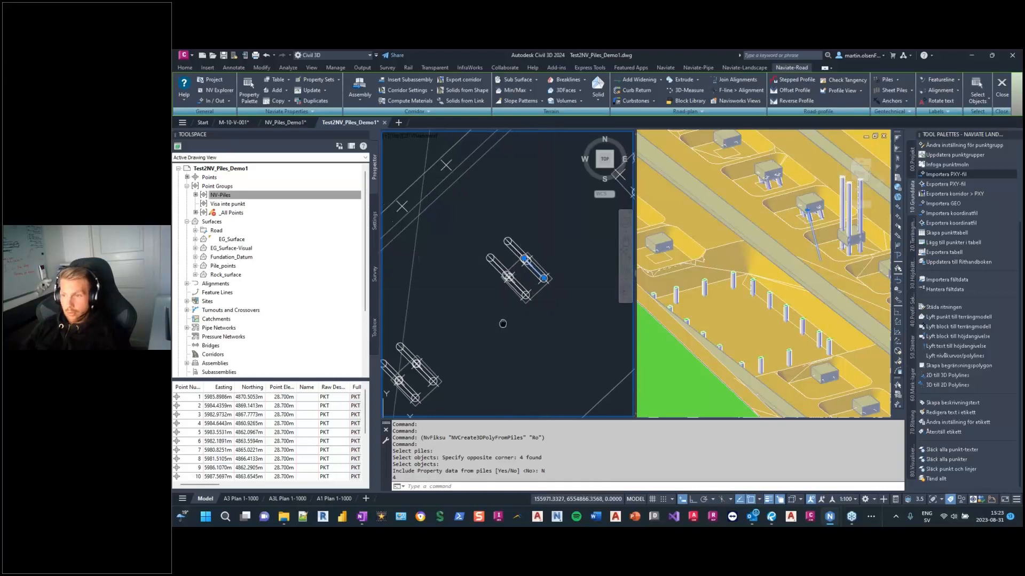
scroll(508, 289, "up", 2)
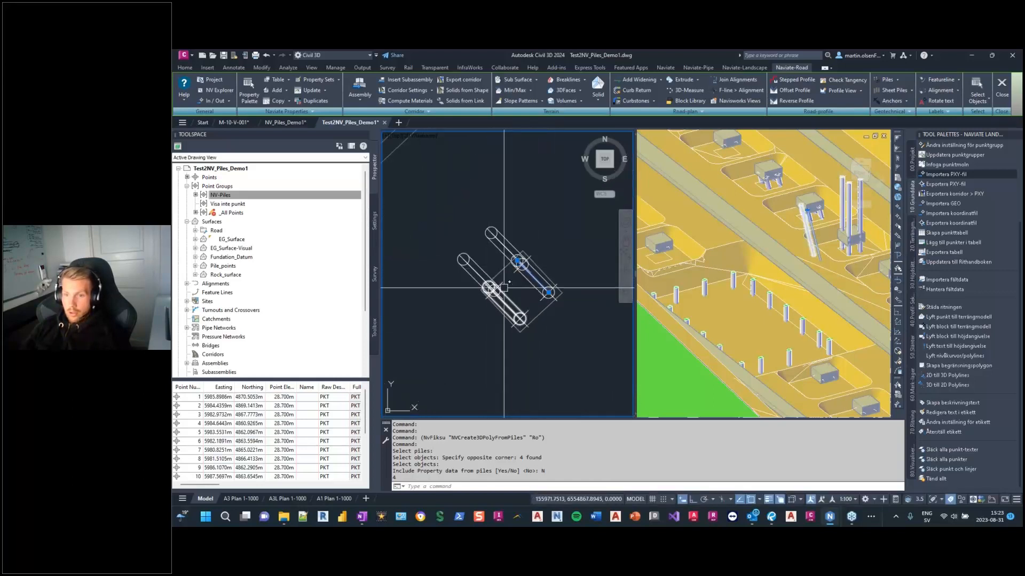
left_click(505, 251)
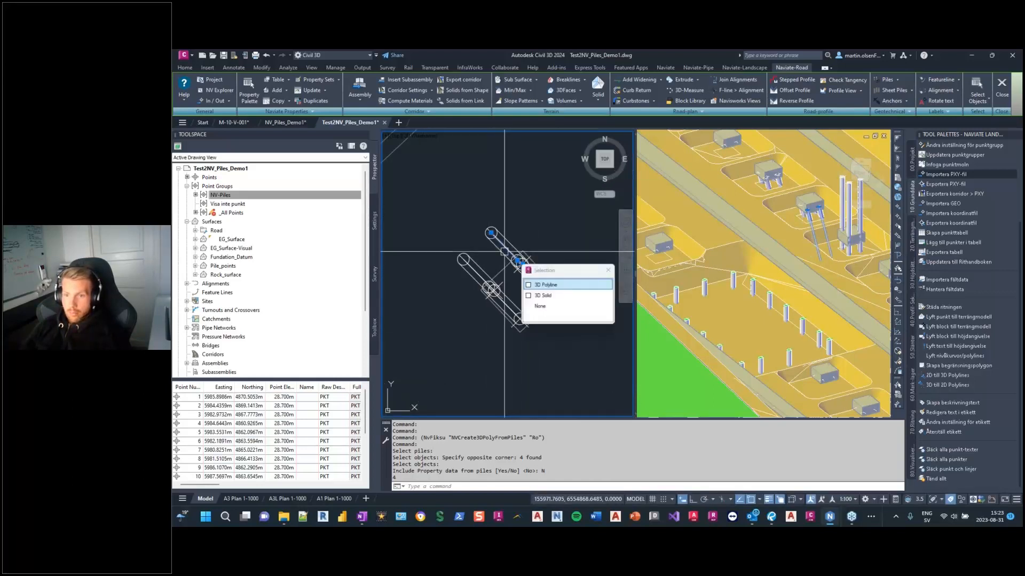
left_click(475, 271)
middle_click_drag(483, 308, 445, 300)
left_click(474, 304)
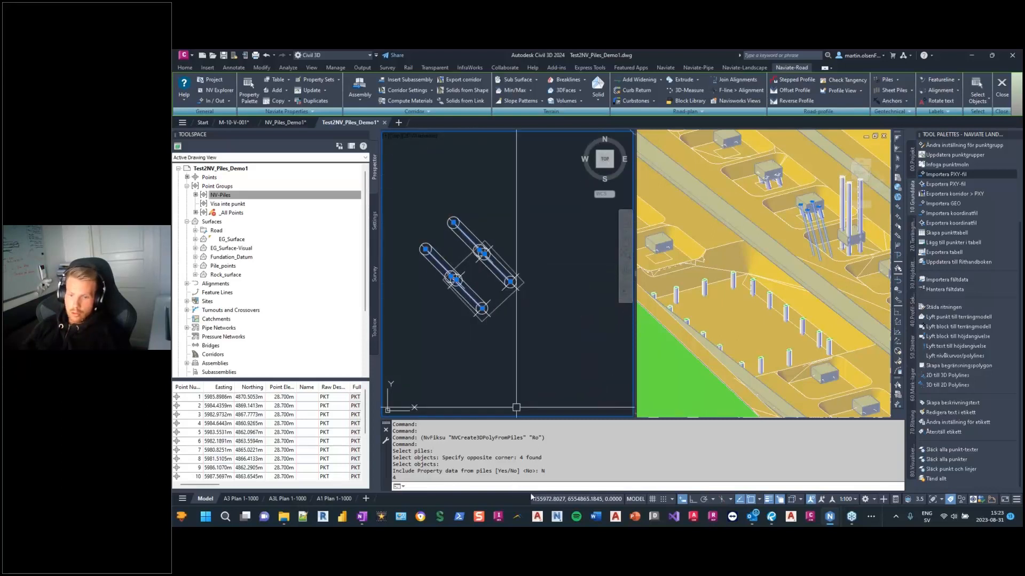
type("wblock")
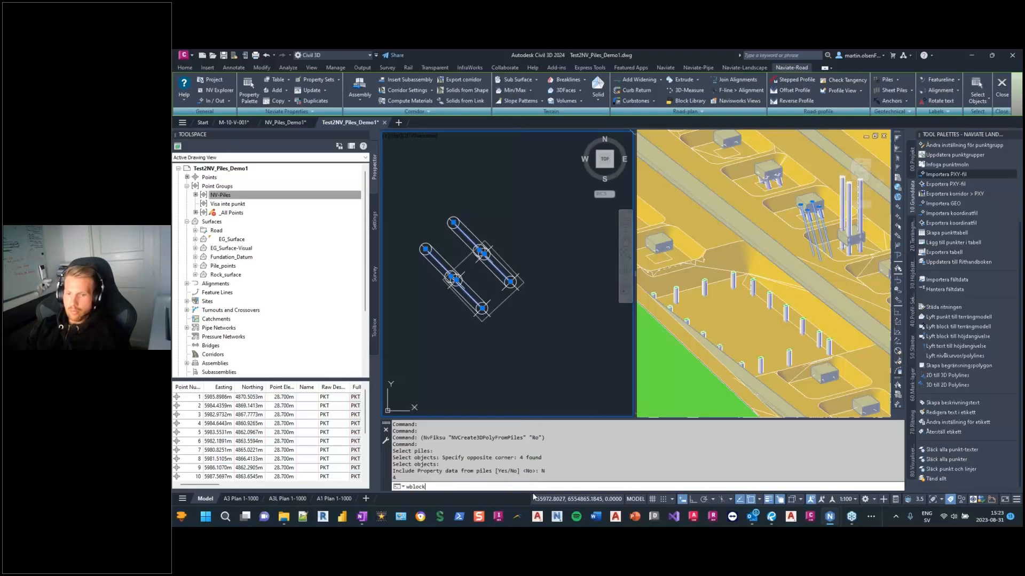
key("Return")
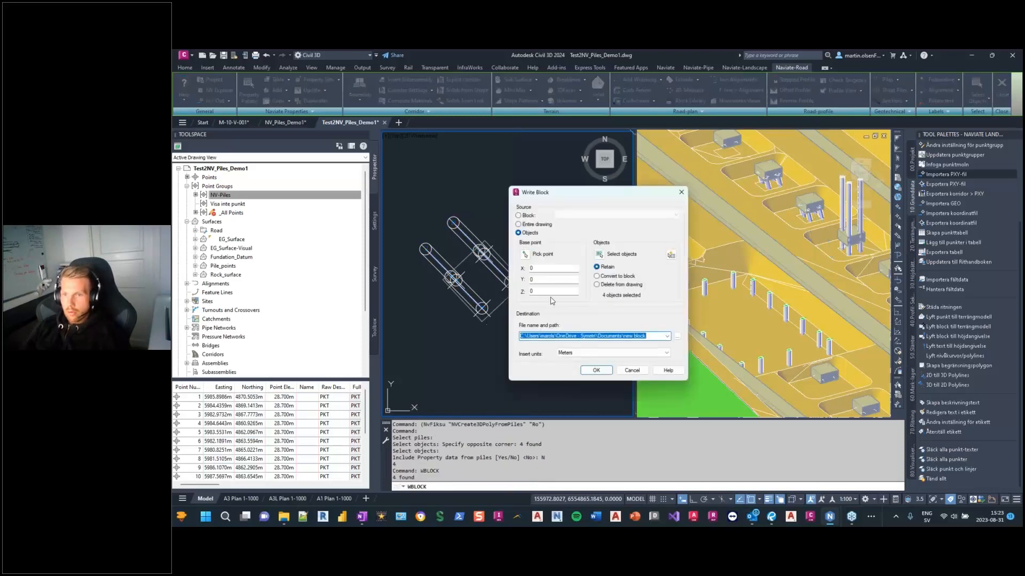
left_click(677, 336)
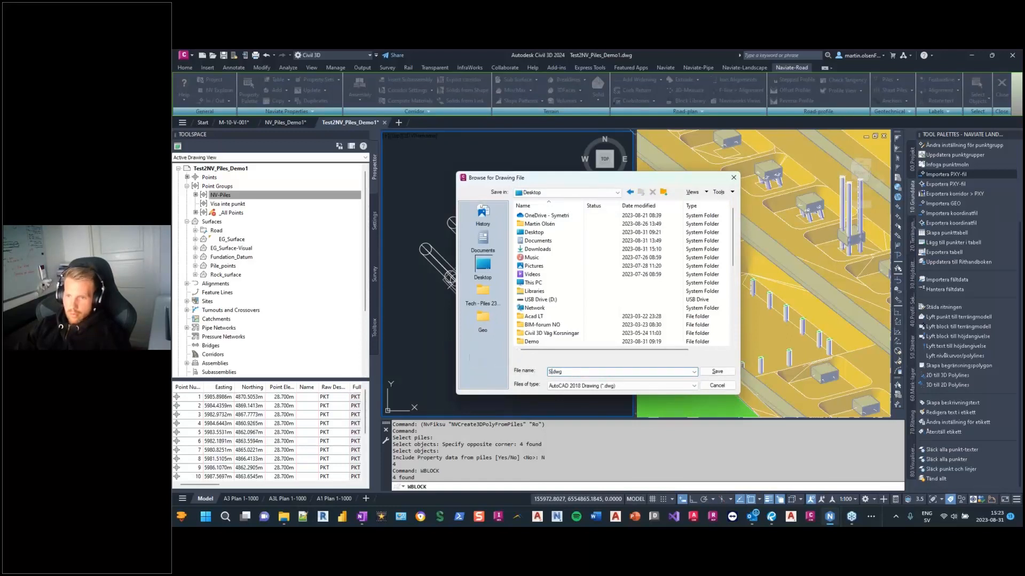
type("Stake out")
scroll(588, 292, "down", 5)
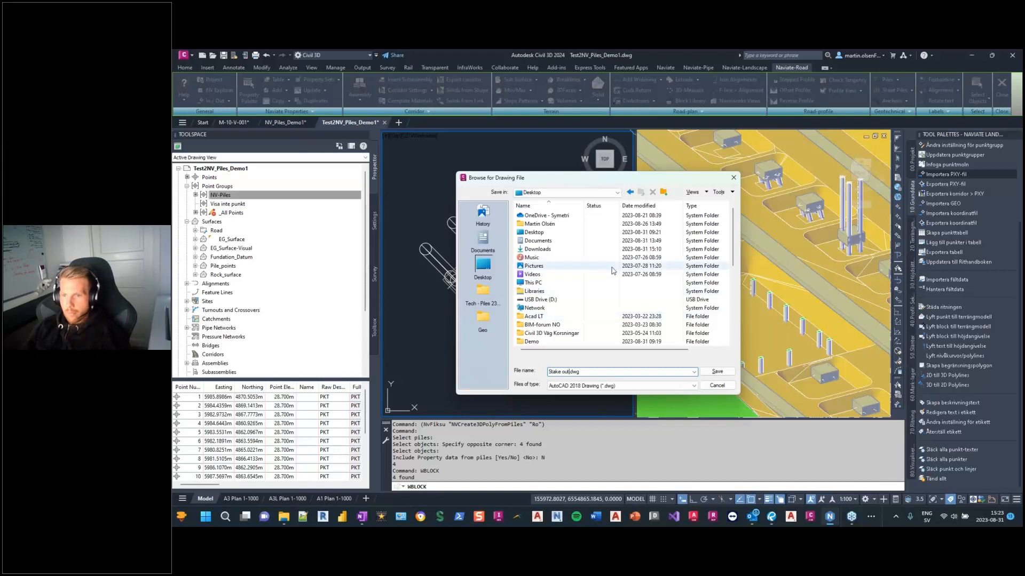
left_click(723, 372)
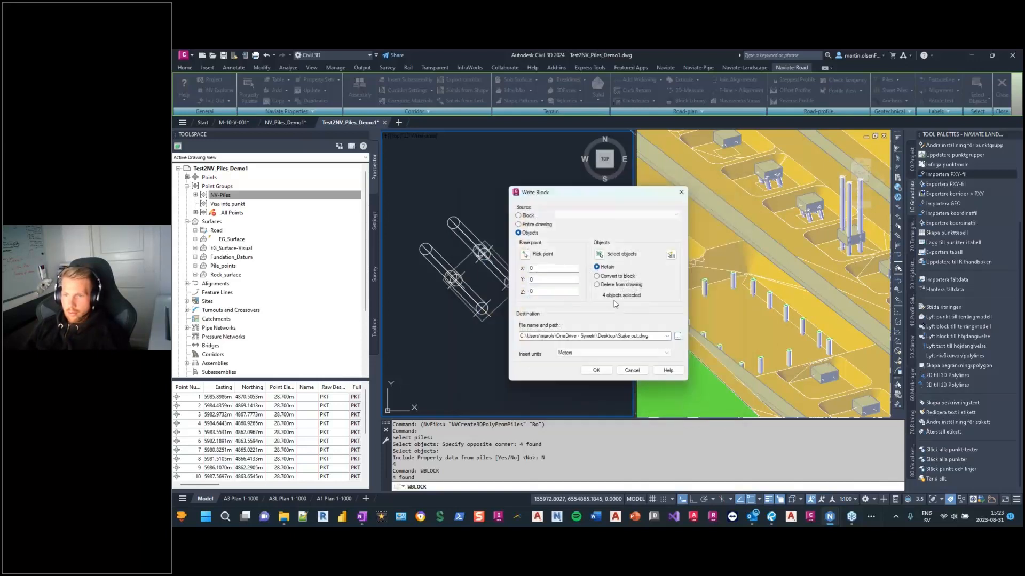
left_click(596, 371)
left_click(650, 301)
Step: Open the exported Stake out.dwg to check its 3D polylines and return to the Test2NV_Piles_Demo1 drawing
left_click(285, 517)
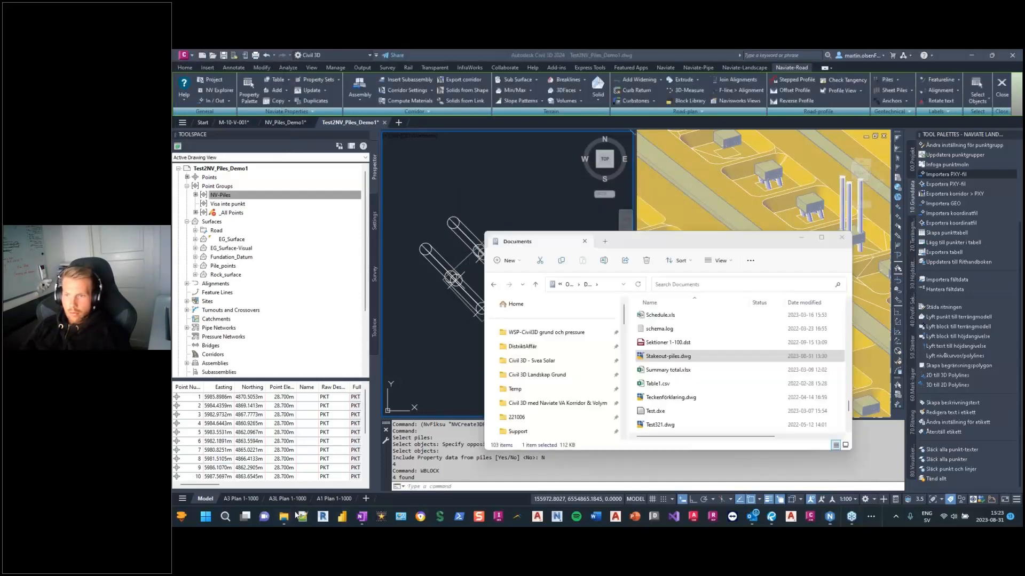
left_click_drag(614, 238, 1024, 211)
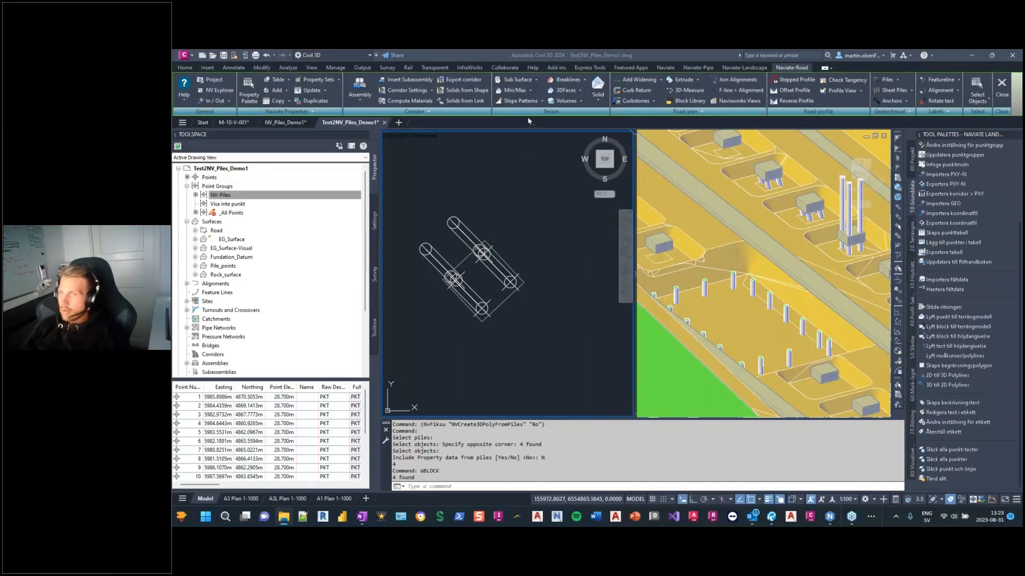
left_click_drag(529, 121, 528, 123)
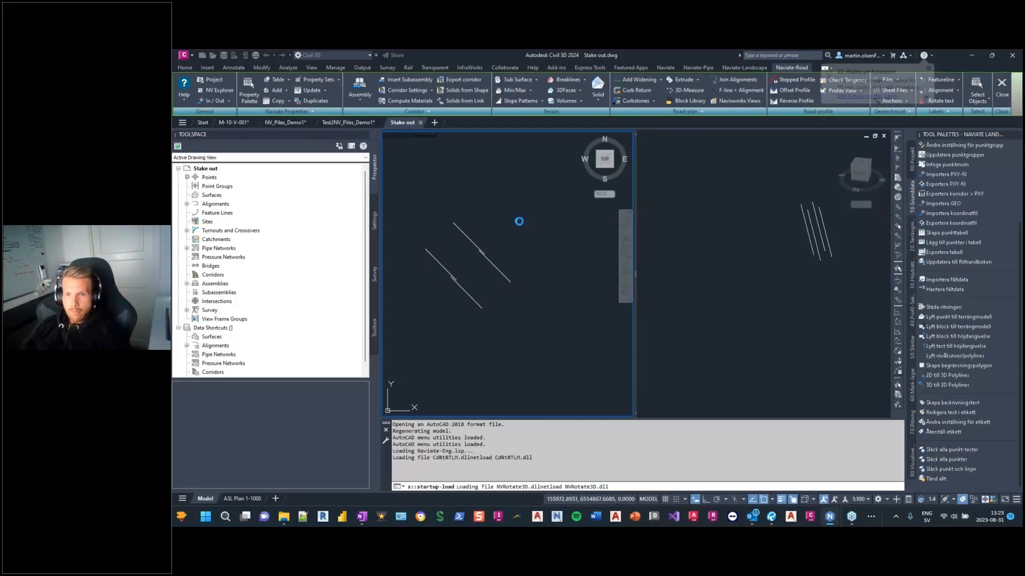
left_click(338, 124)
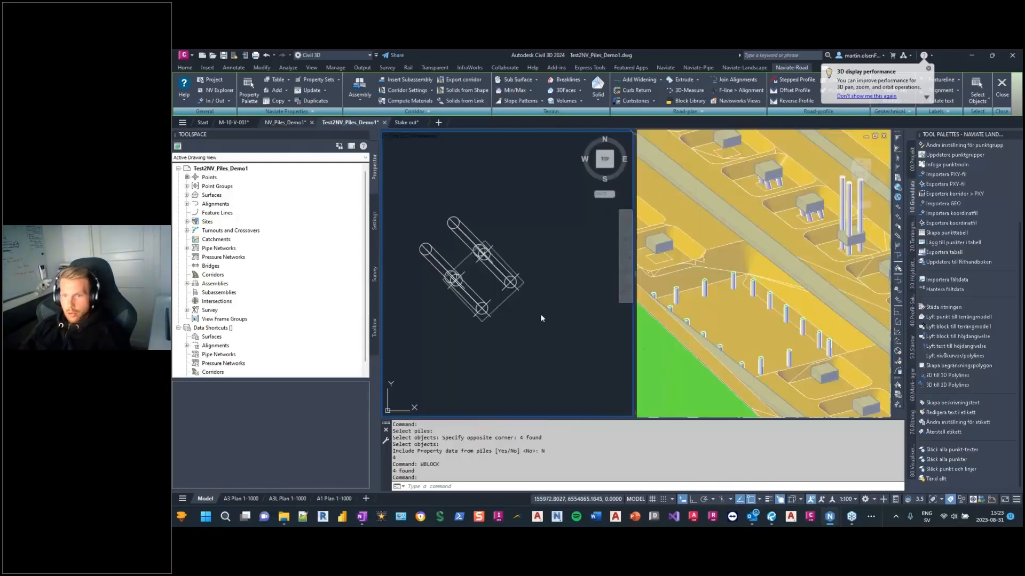
Step: Start an alignment from objects with the existing line along the southeast edge of the foundation pit, accepting its direction
scroll(526, 251, "down", 4)
scroll(537, 297, "down", 3)
middle_click_drag(536, 297, 437, 261)
scroll(534, 320, "down", 4)
middle_click_drag(572, 325, 478, 327)
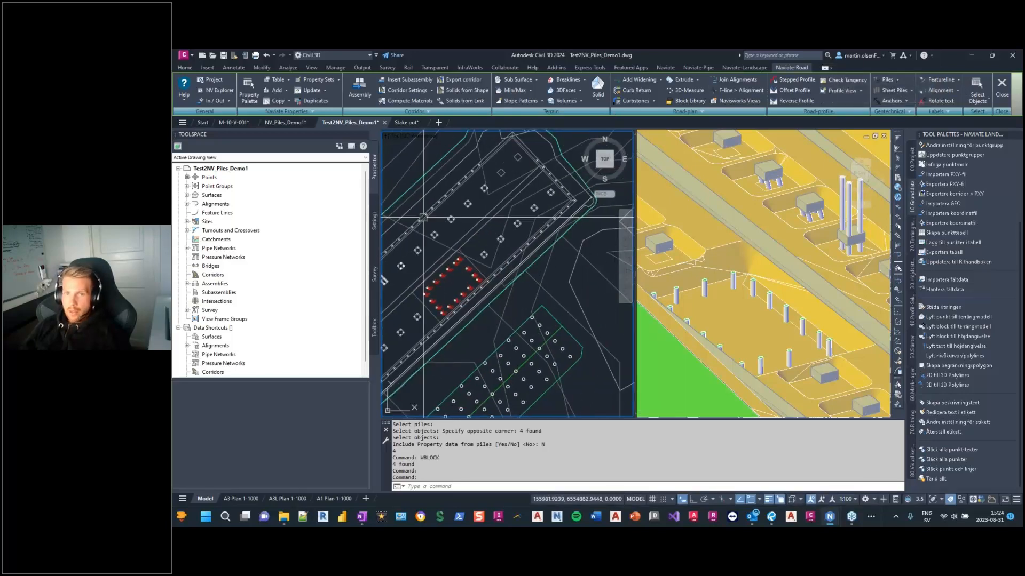
scroll(415, 243, "down", 2)
middle_click_drag(443, 247, 484, 243)
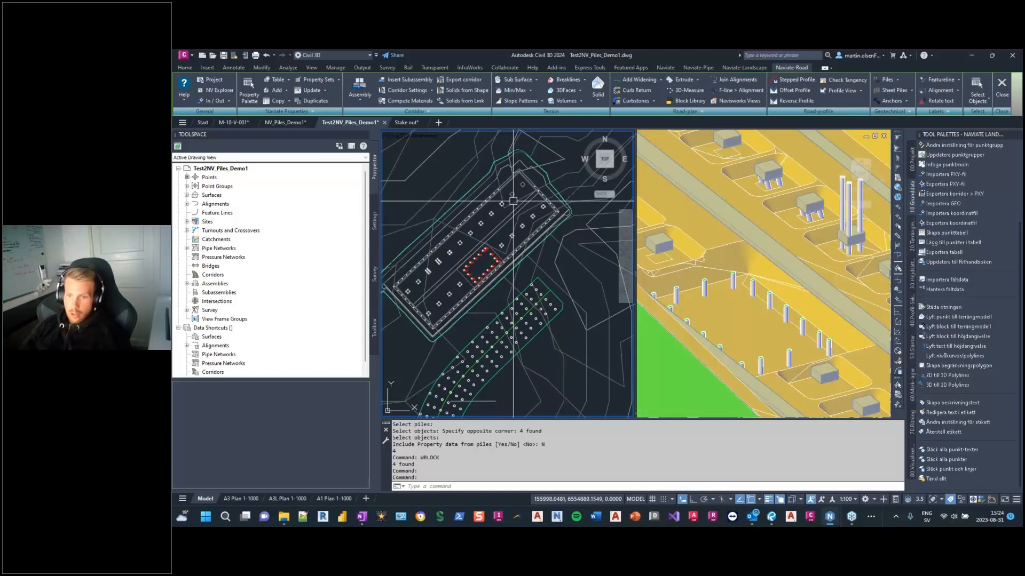
left_click(185, 67)
scroll(573, 213, "up", 5)
left_click(521, 210)
scroll(511, 216, "down", 3)
scroll(549, 208, "down", 2)
middle_click_drag(424, 291, 456, 300)
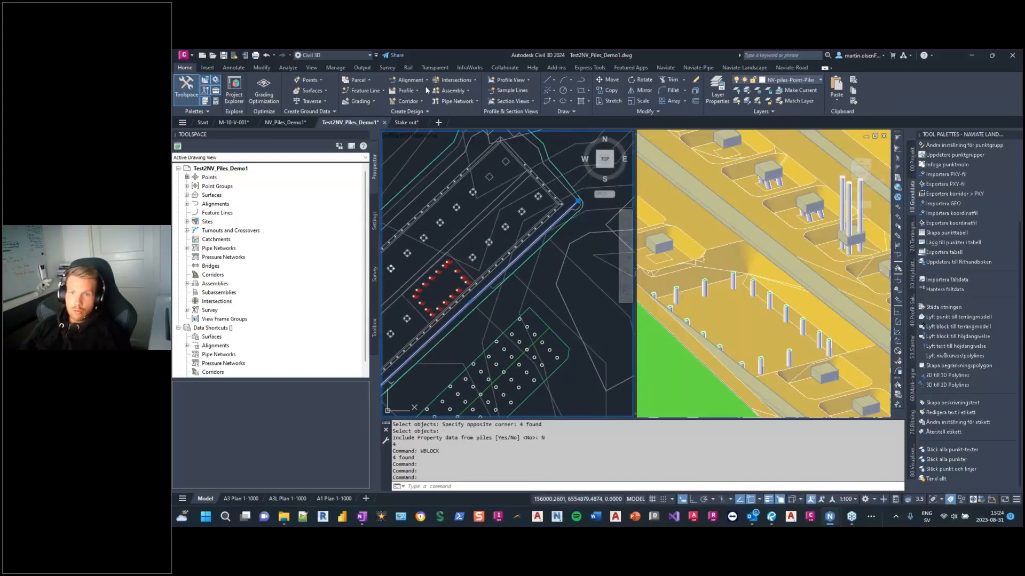
left_click(424, 81)
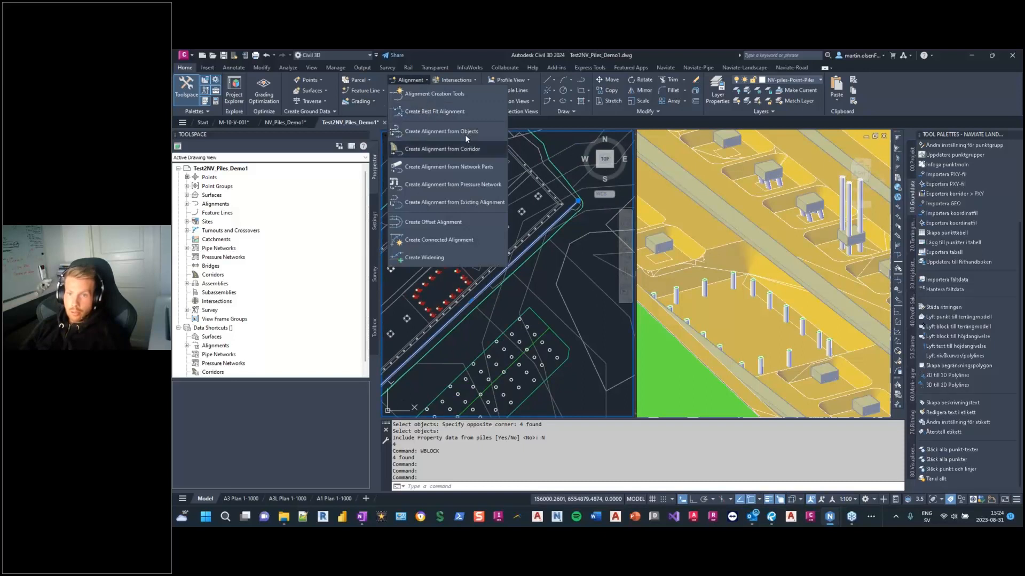
left_click(441, 132)
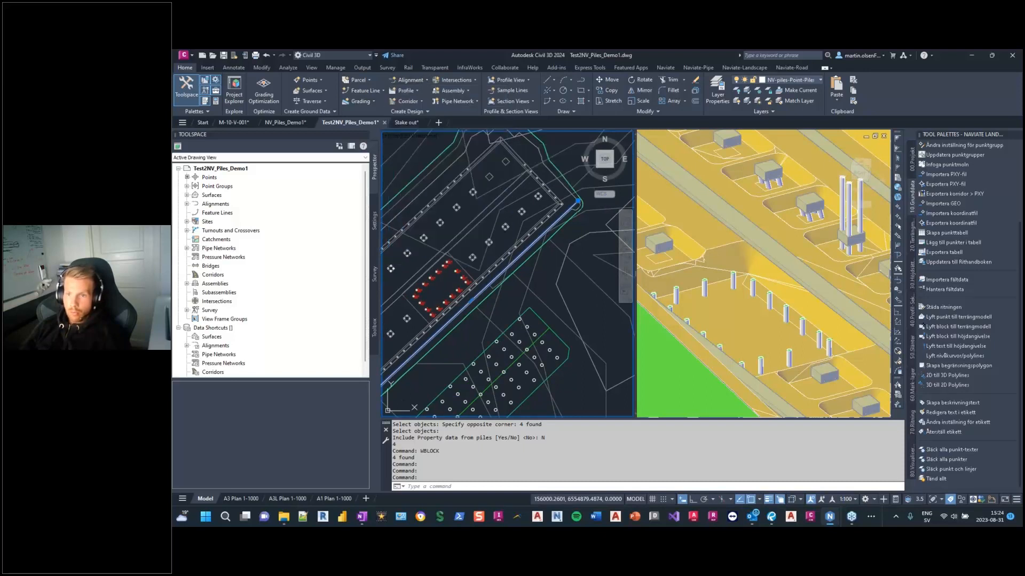
scroll(575, 193, "up", 3)
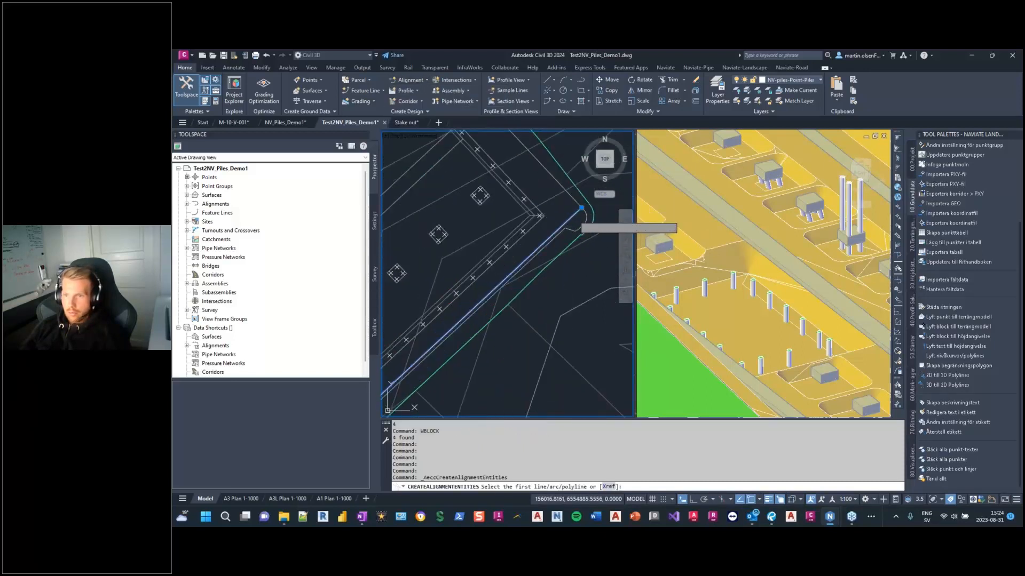
left_click(572, 226)
scroll(531, 227, "down", 3)
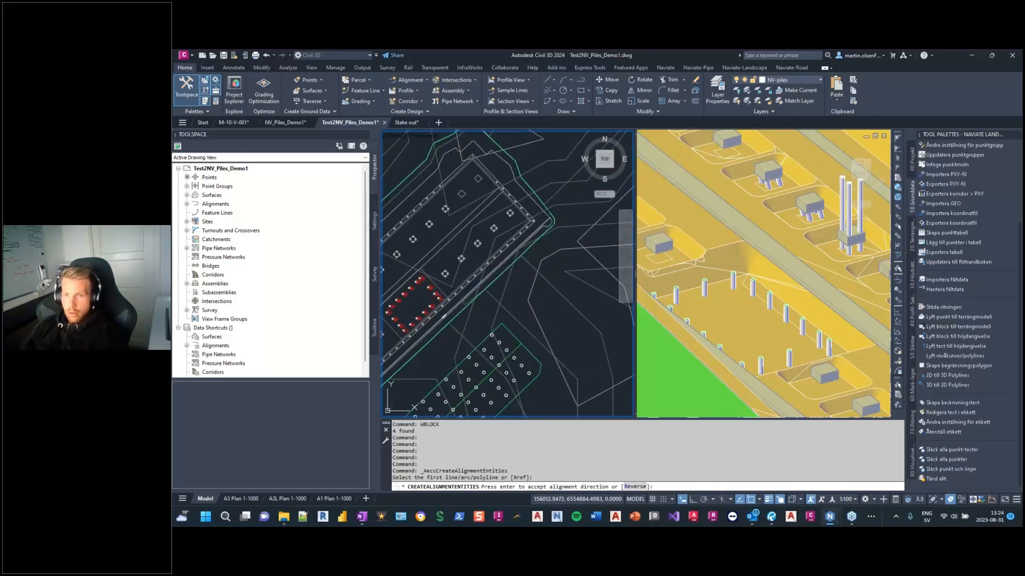
key("Return")
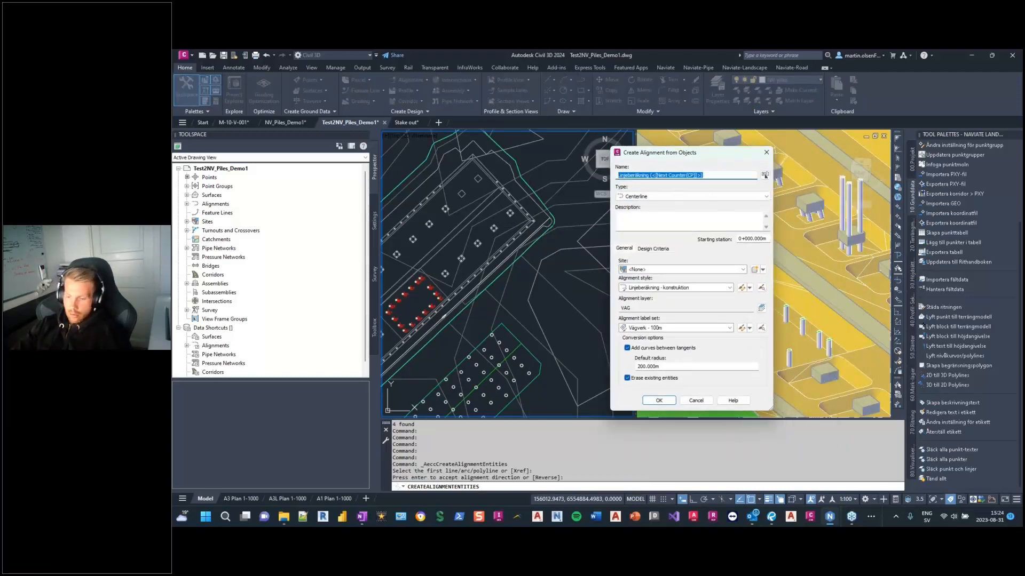
Step: Create the alignment as Sheetpile-south with the Proposed style, the Major and Minor only label set and no curves between tangents
type("Sheetpile-south")
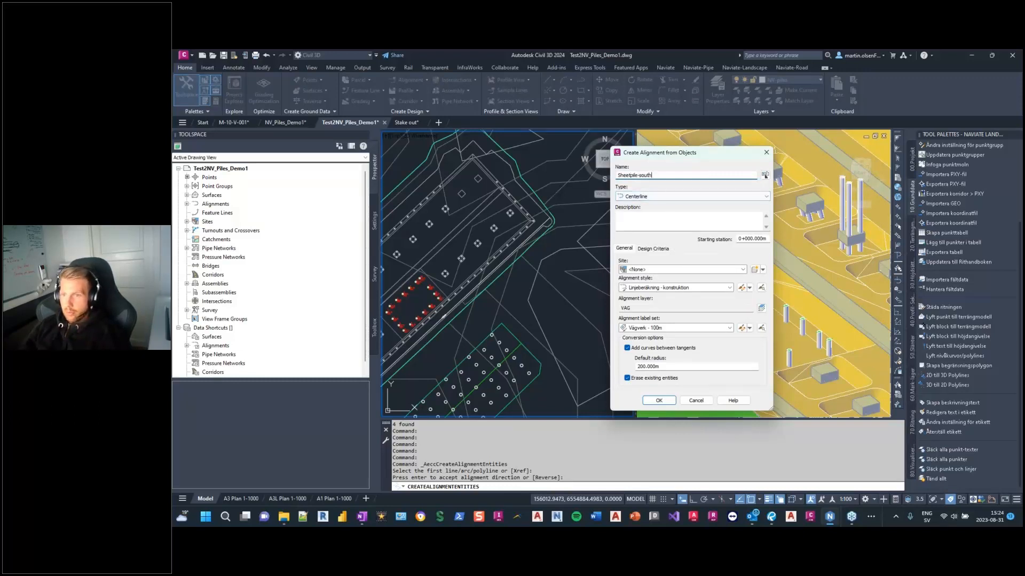
left_click(640, 289)
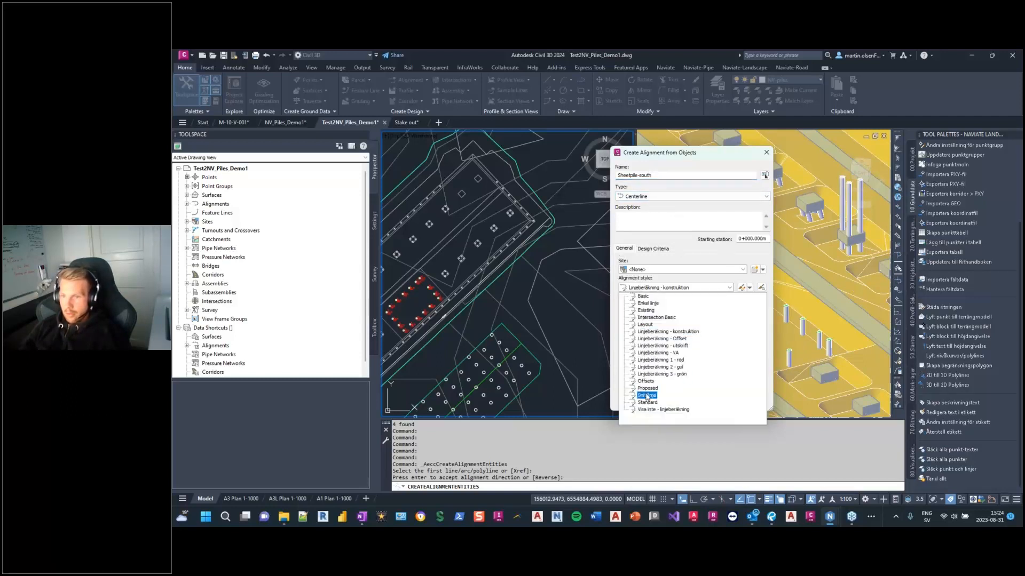
key("Up")
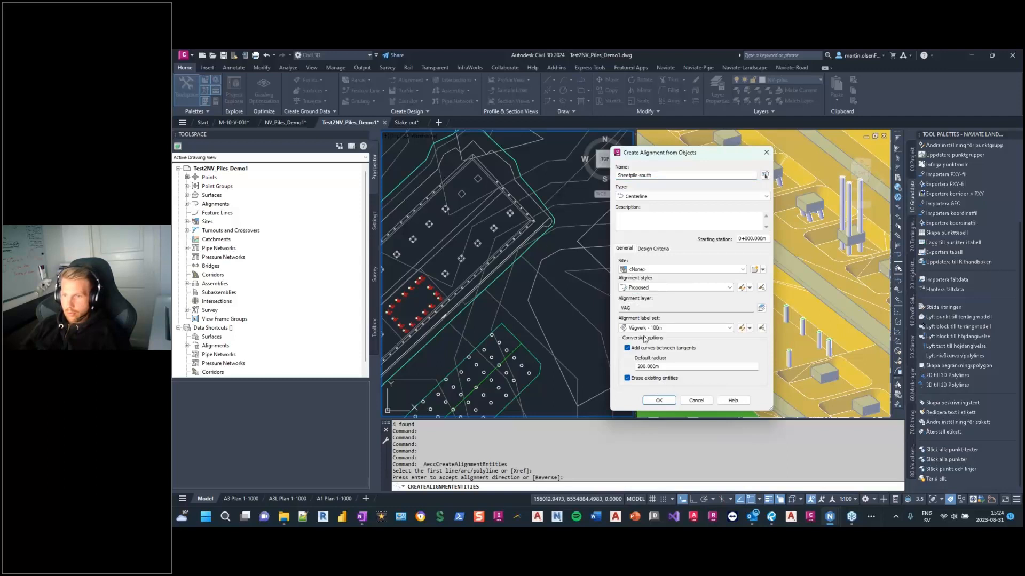
left_click(656, 328)
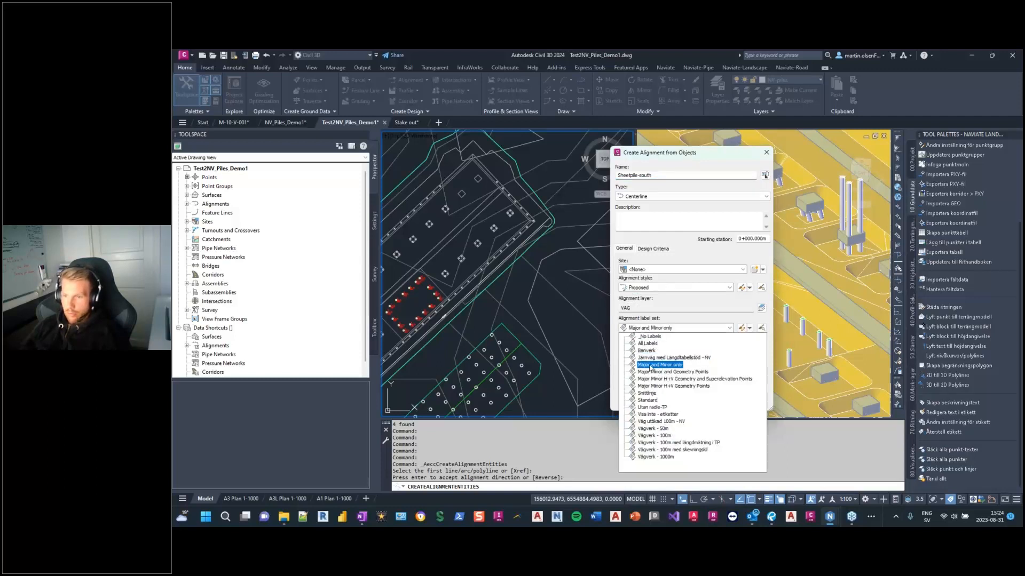
left_click(659, 366)
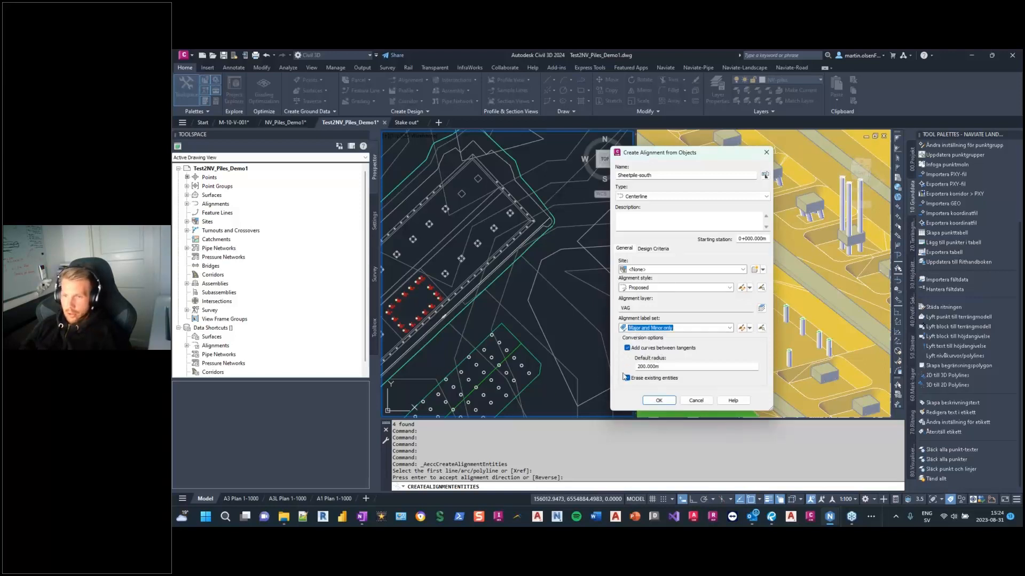
left_click(627, 347)
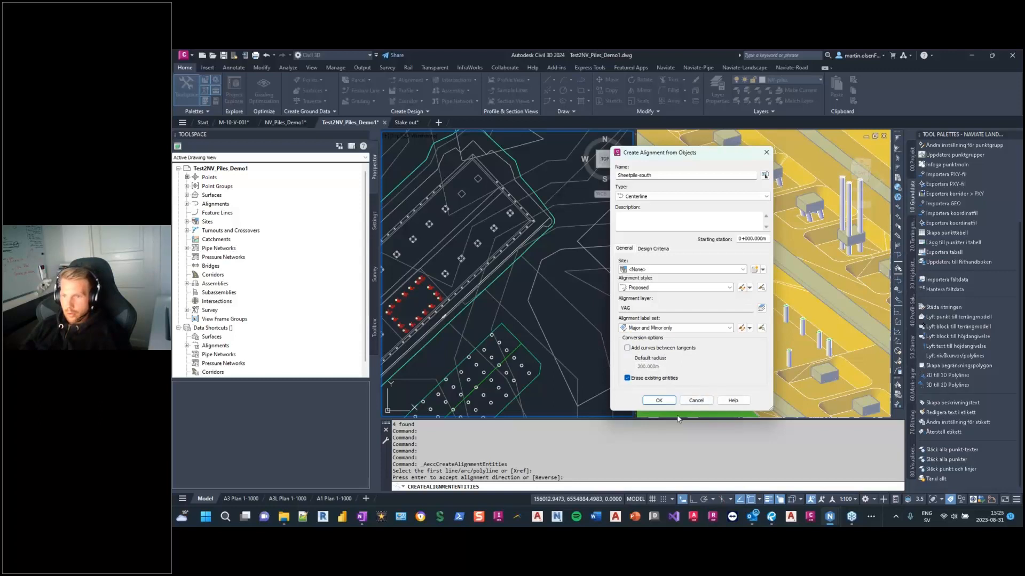
left_click(658, 404)
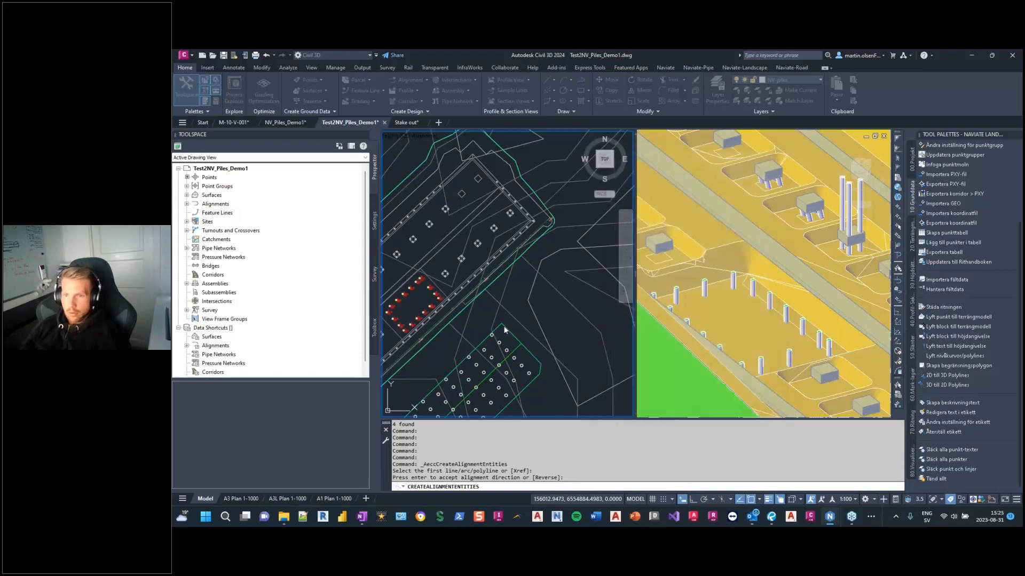
Step: Start a surface profile for the Sheetpile-south alignment and add EG_Surface and Rock_surface to its profile list
scroll(470, 329, "up", 5)
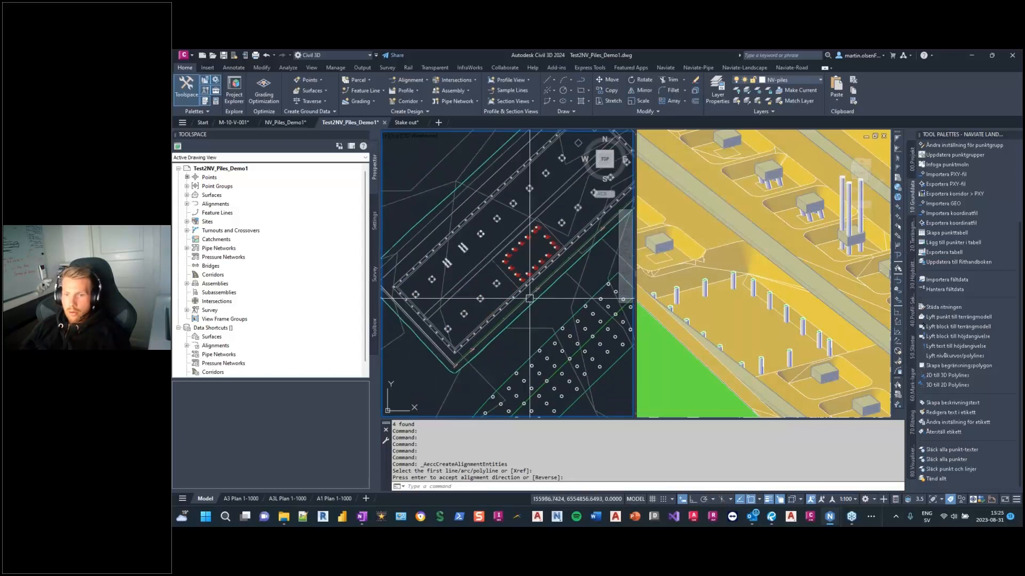
scroll(532, 336, "down", 3)
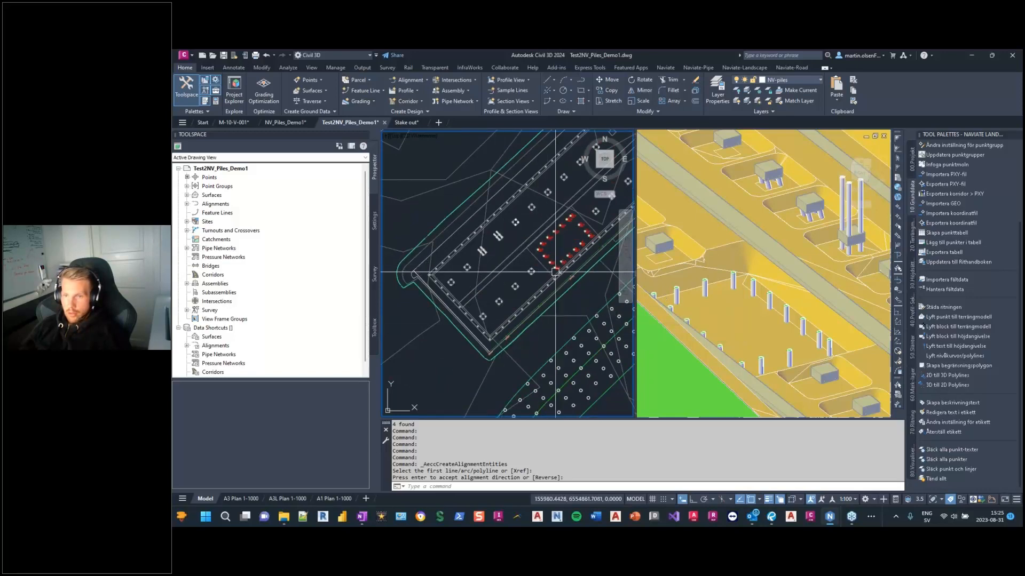
scroll(482, 261, "down", 5)
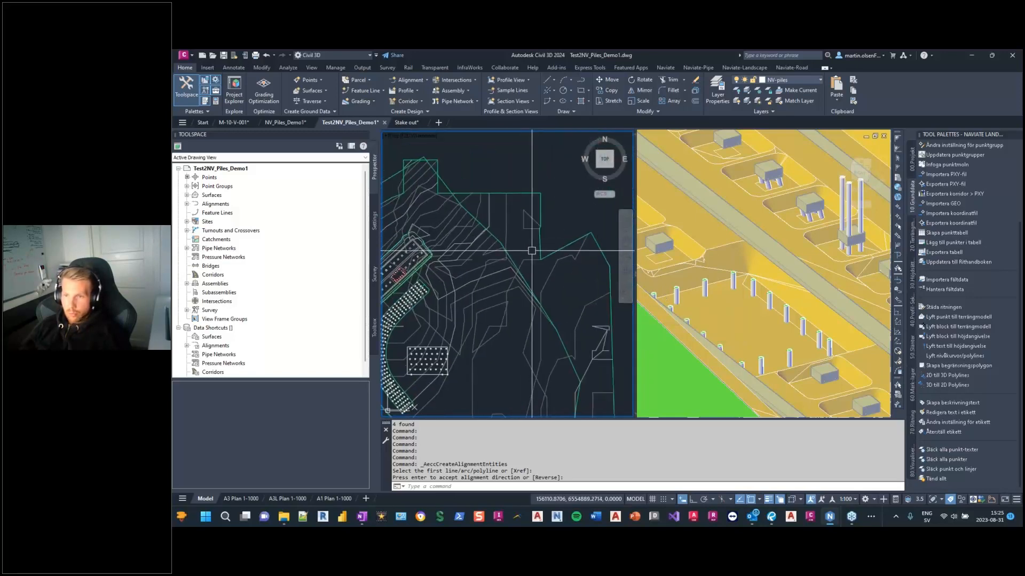
middle_click_drag(483, 251, 535, 260)
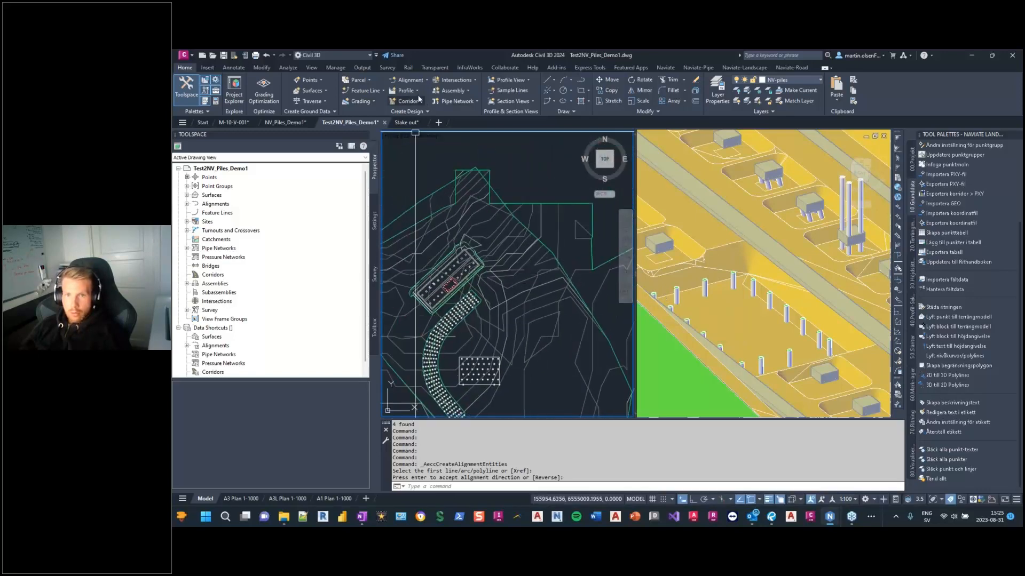
left_click(417, 91)
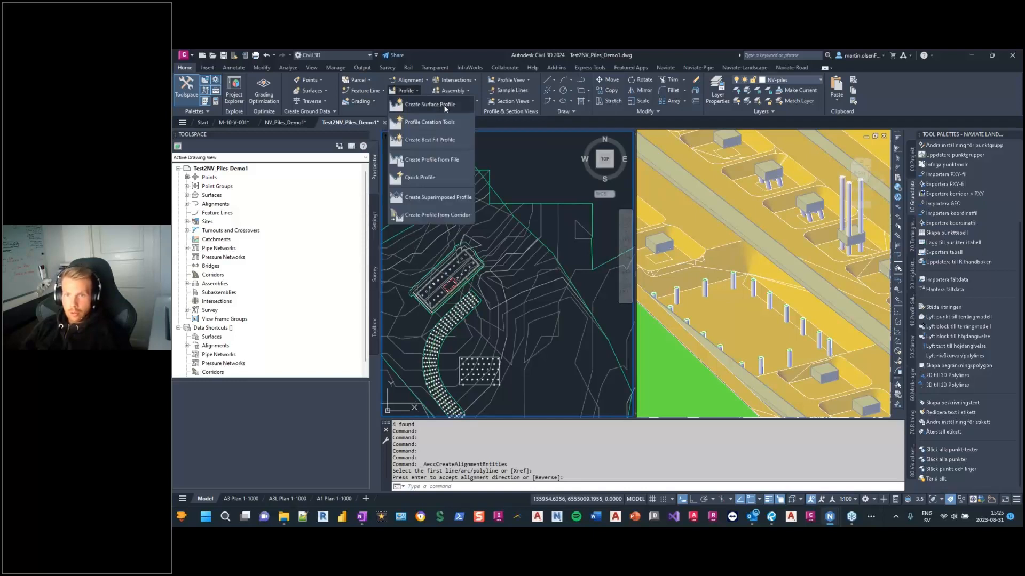
left_click(430, 105)
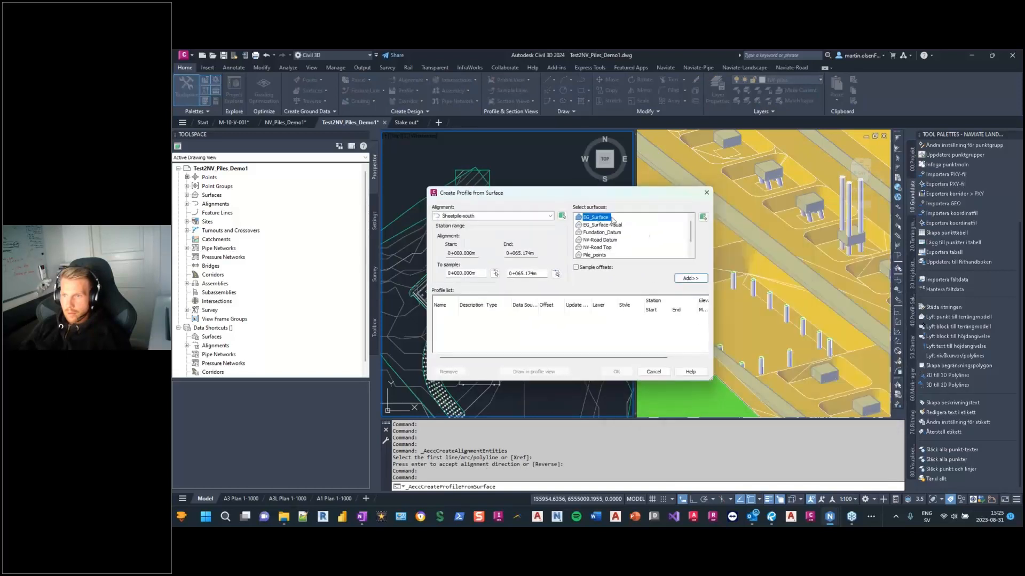
left_click(690, 278)
scroll(601, 246, "down", 1)
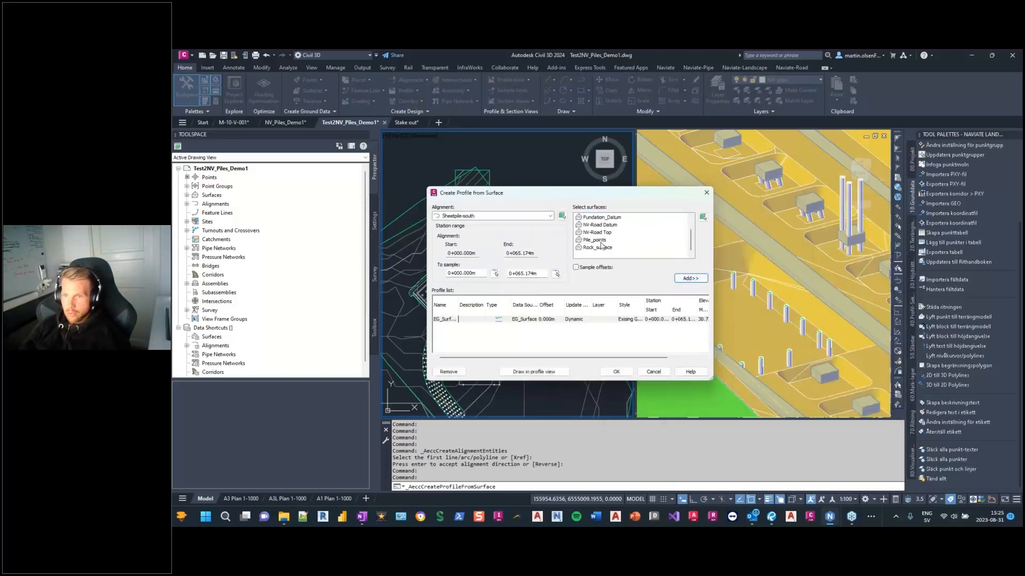
left_click(598, 247)
left_click(690, 278)
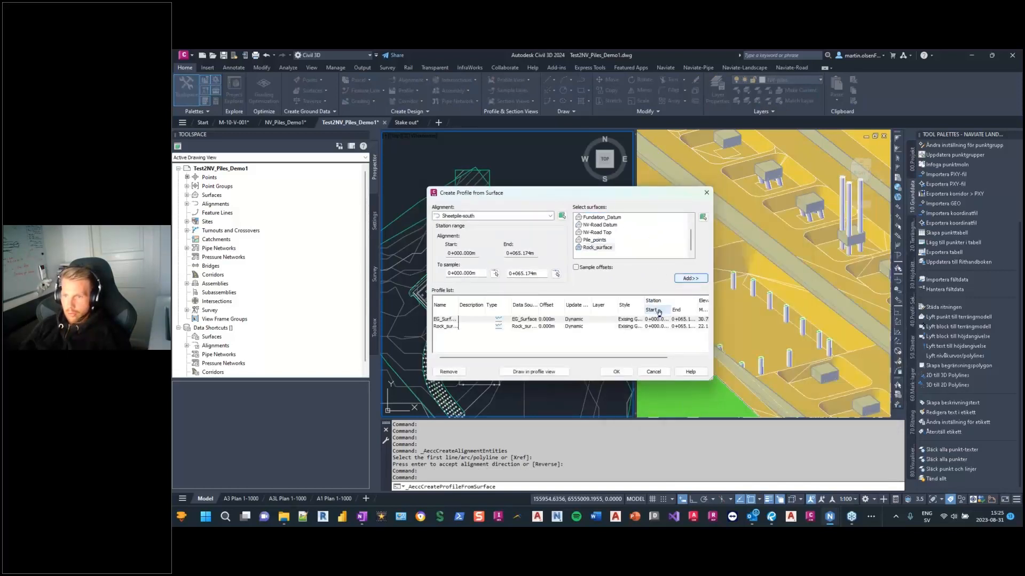
Step: Set the profile style of the Rock_surface profile to Rock
left_click(640, 326)
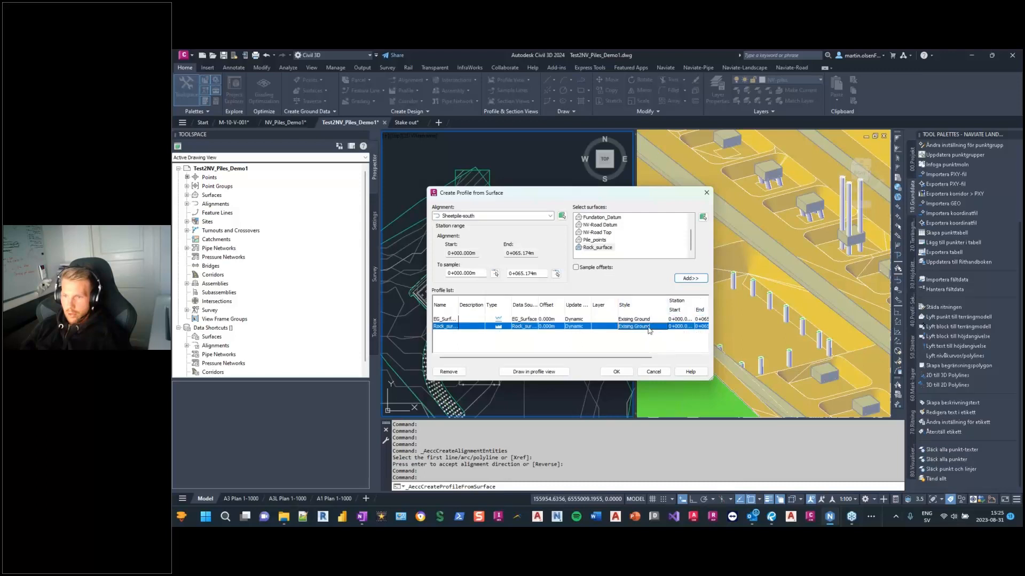
left_click(650, 326)
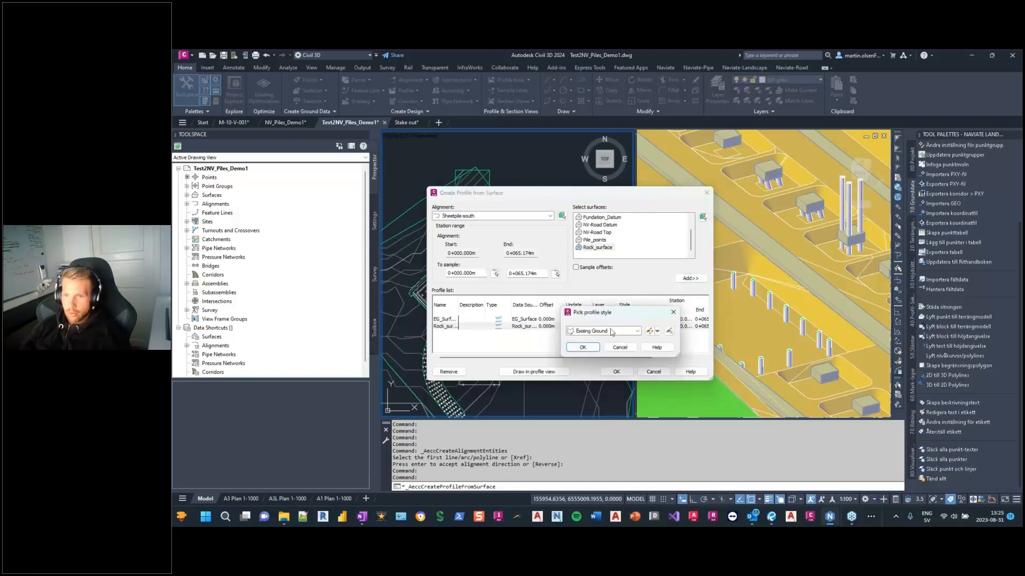
left_click(603, 331)
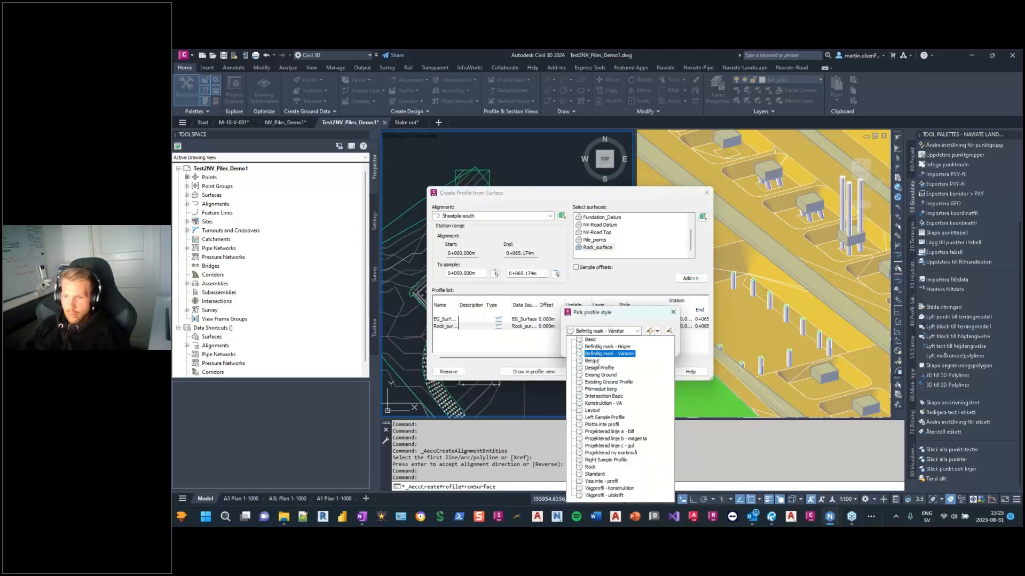
left_click(590, 467)
left_click(582, 347)
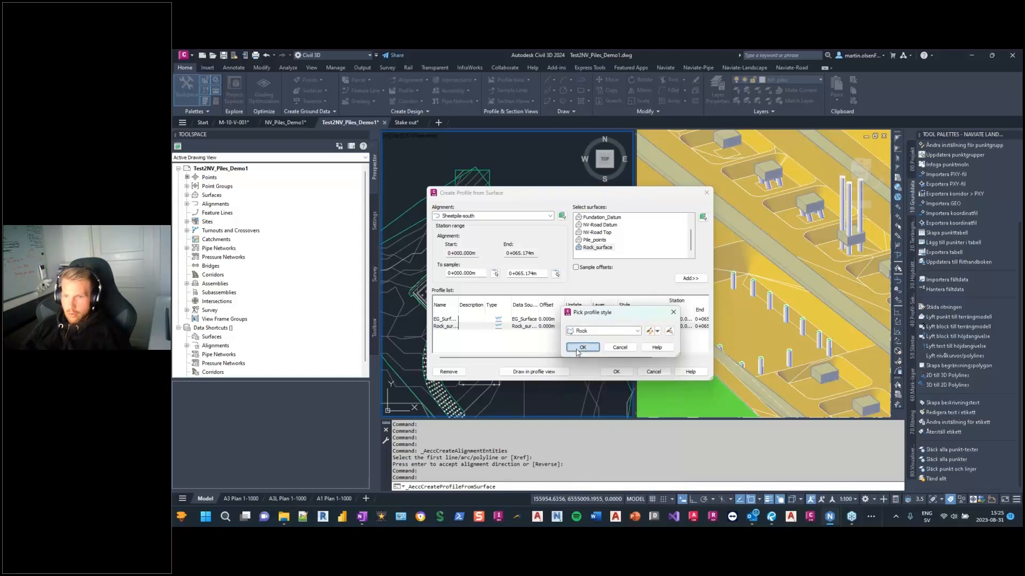
Step: Start drawing the sampled profiles in a profile view, using the 1:1 Elevation performance view style
left_click(534, 372)
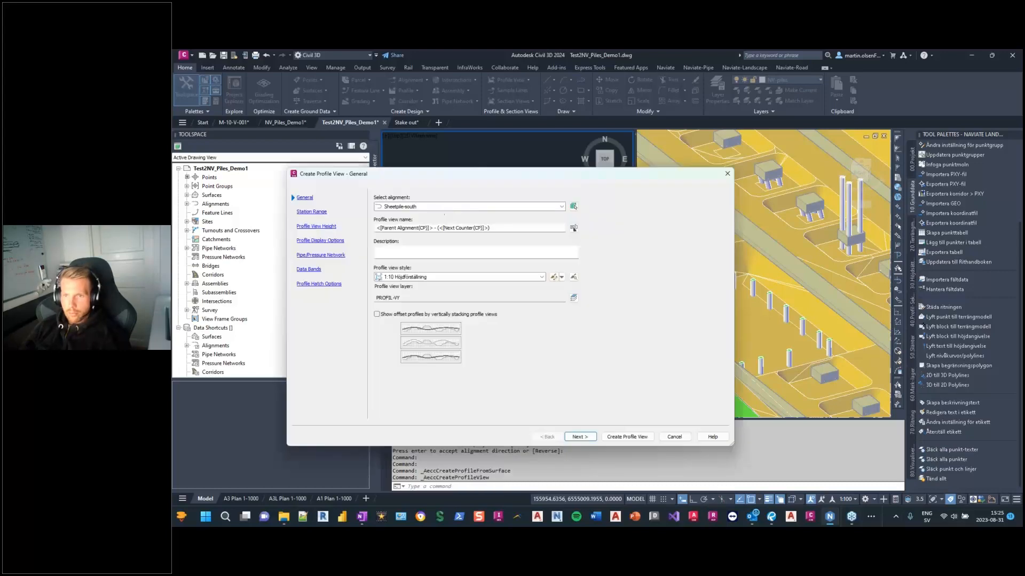
left_click(409, 277)
scroll(409, 296, "up", 3)
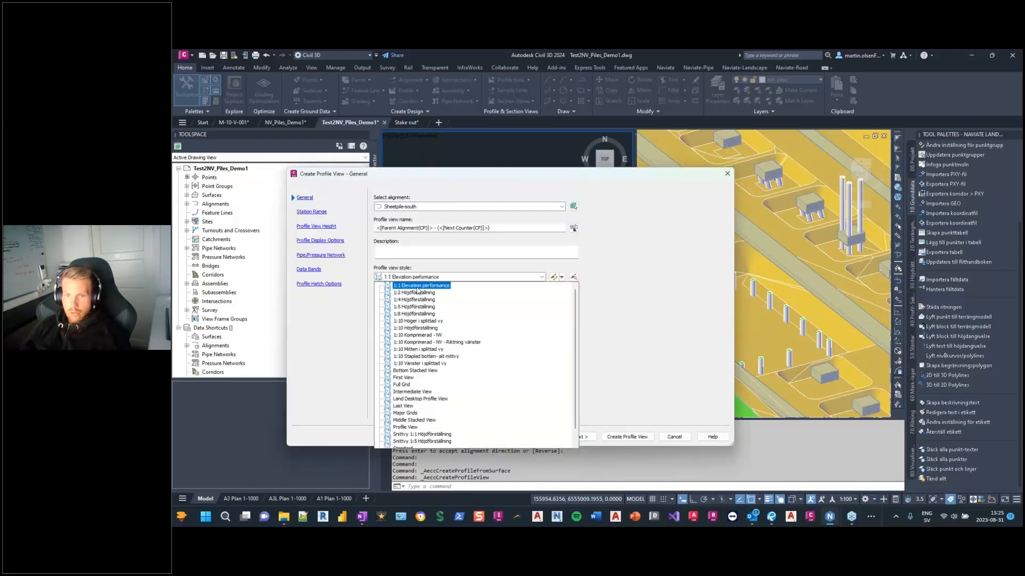
left_click(419, 286)
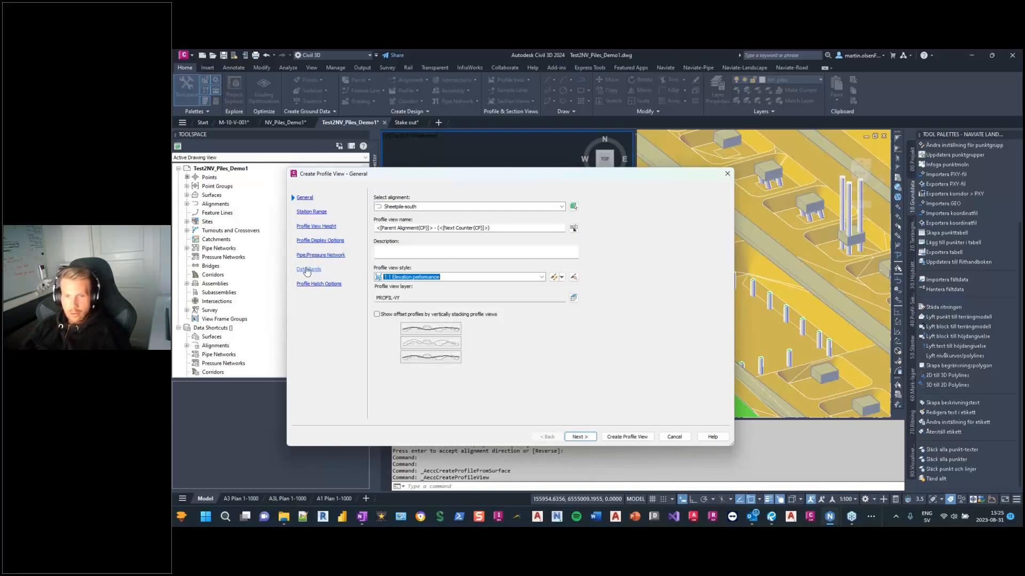
Step: Set the data bands to _No Bands and place the profile view in the empty area northeast of the terrain model
left_click(314, 275)
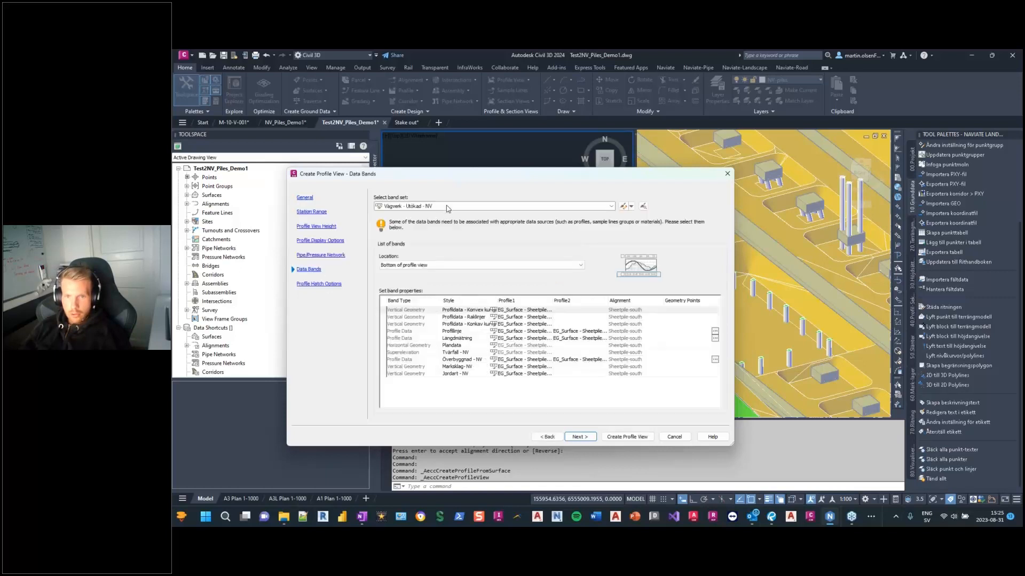
left_click(448, 207)
scroll(425, 239, "up", 1)
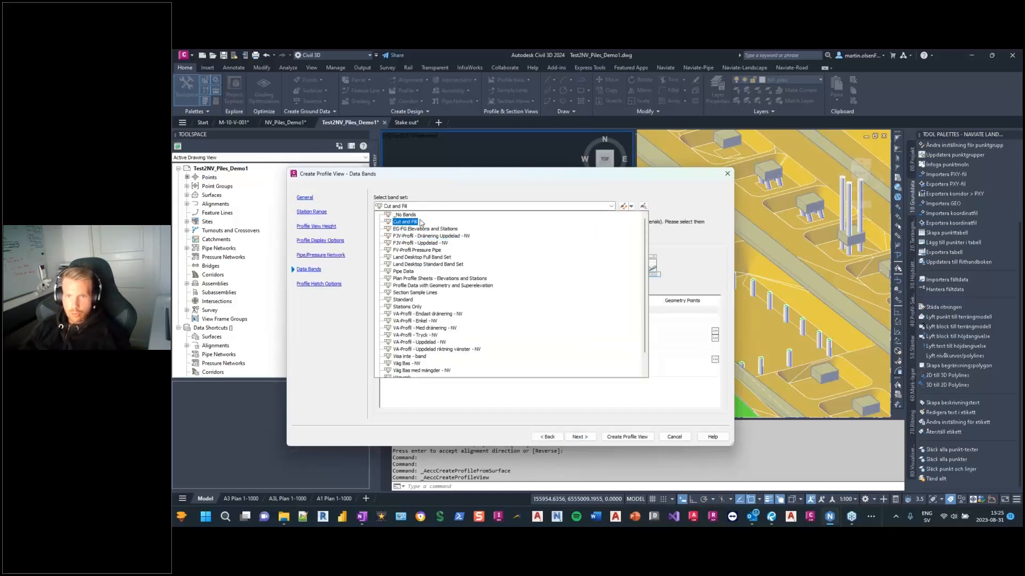
left_click(408, 215)
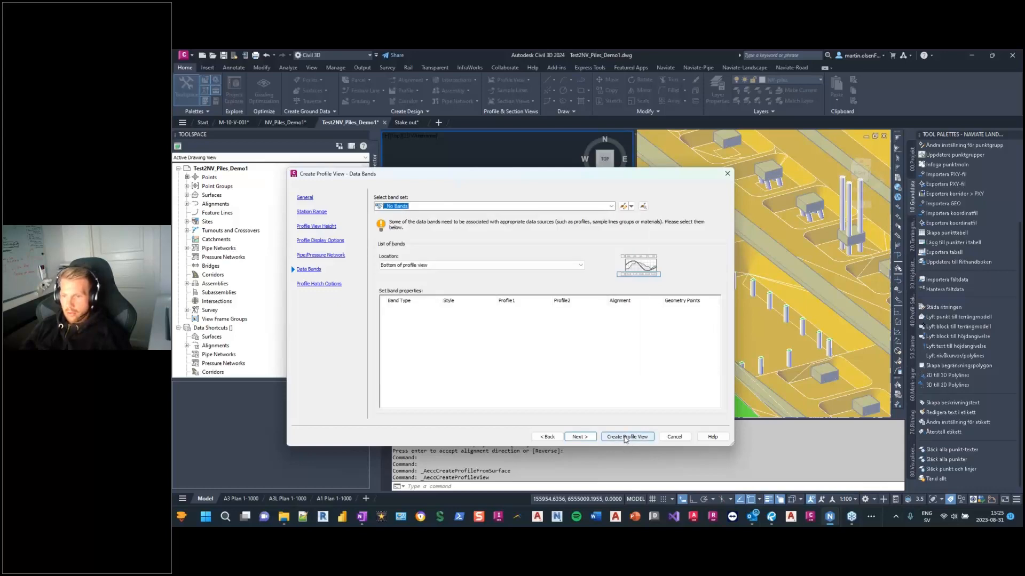
left_click(626, 438)
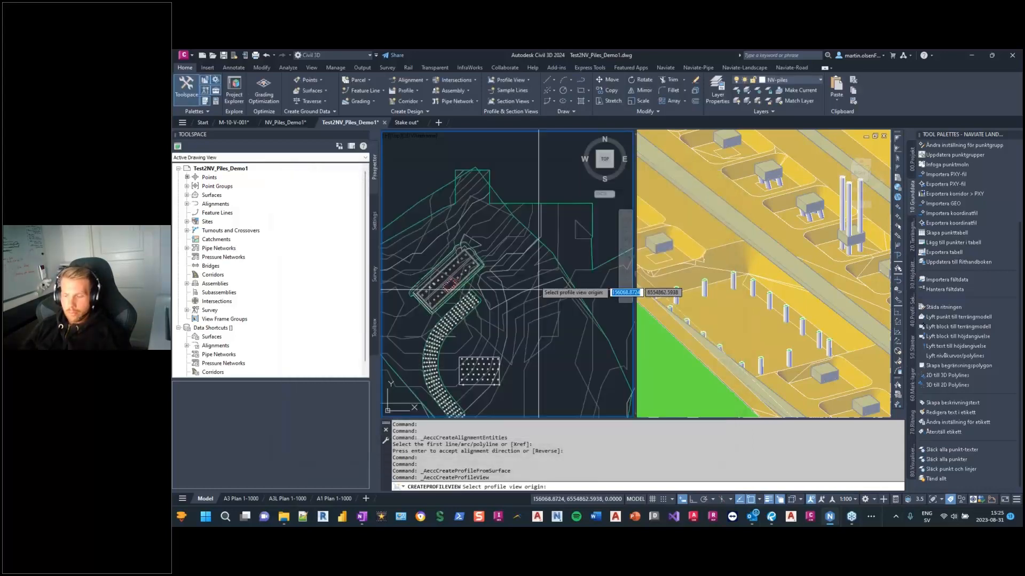
left_click(576, 235)
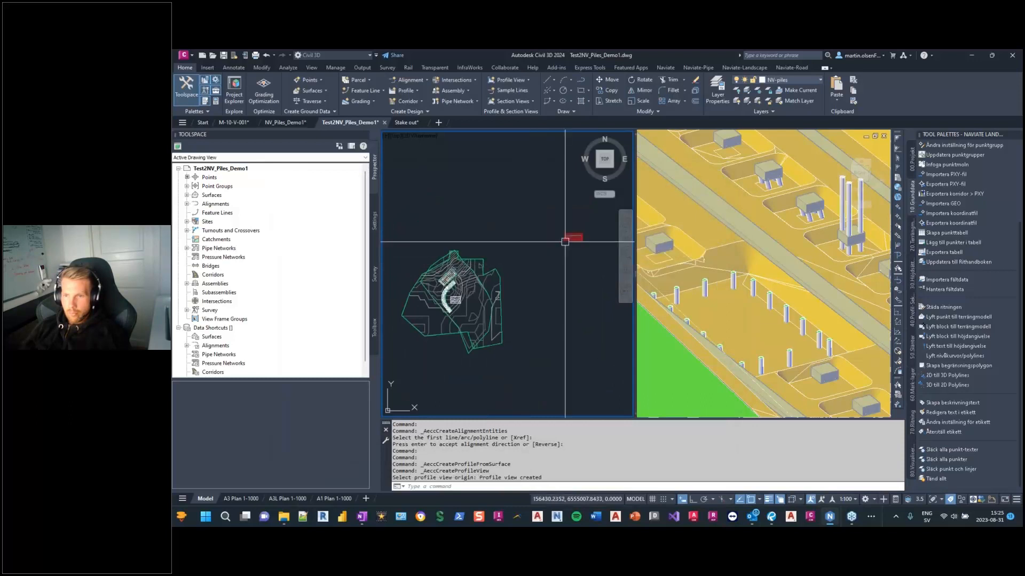
Step: Examine the new profile view, the plan of the excavation and piles, and the excavation's sides in the 3D view
scroll(579, 232, "up", 1)
scroll(580, 232, "up", 5)
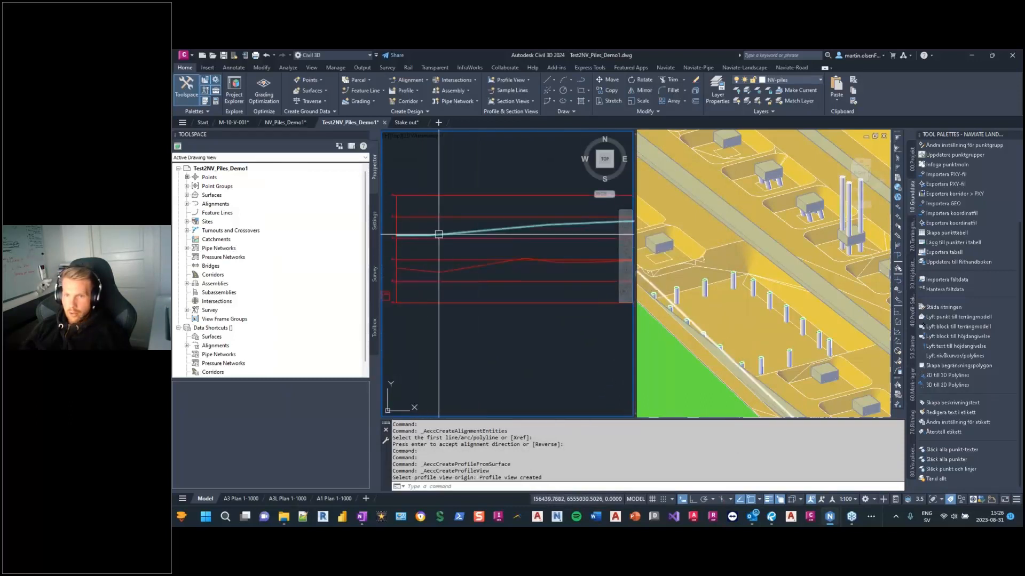
scroll(421, 266, "down", 5)
mouse_move(414, 284)
middle_mouse_down()
mouse_move(535, 274)
mouse_move(566, 286)
middle_mouse_up()
scroll(479, 315, "up", 5)
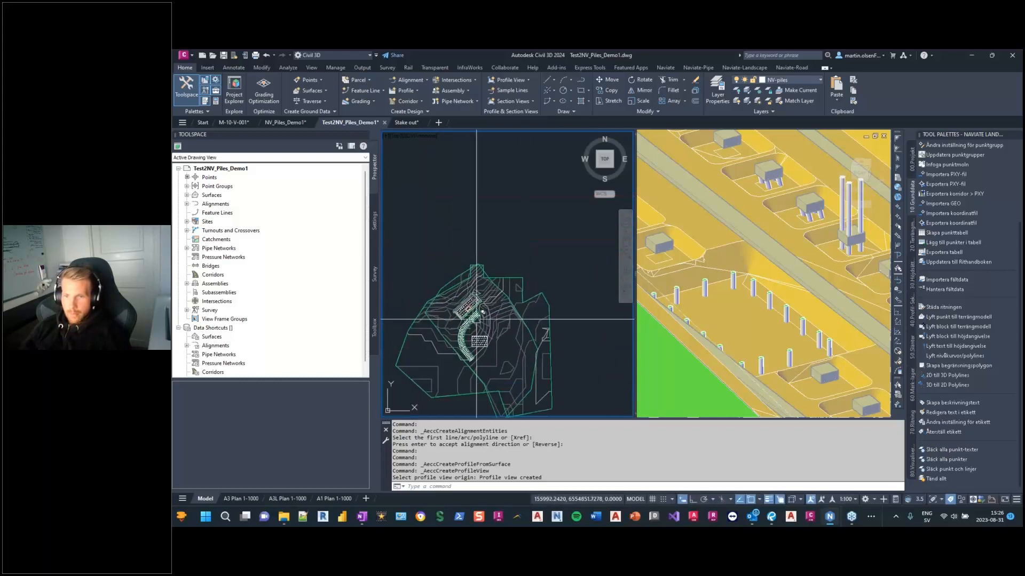
scroll(480, 315, "up", 6)
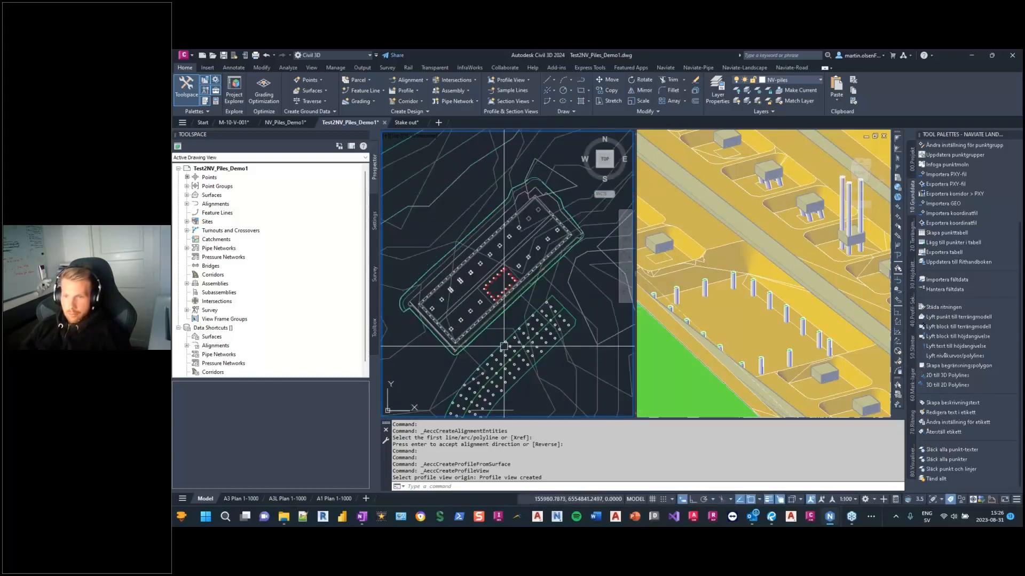
left_click(741, 253)
scroll(747, 253, "down", 4)
middle_click_drag(804, 257, 784, 253, "shift")
left_click(497, 291)
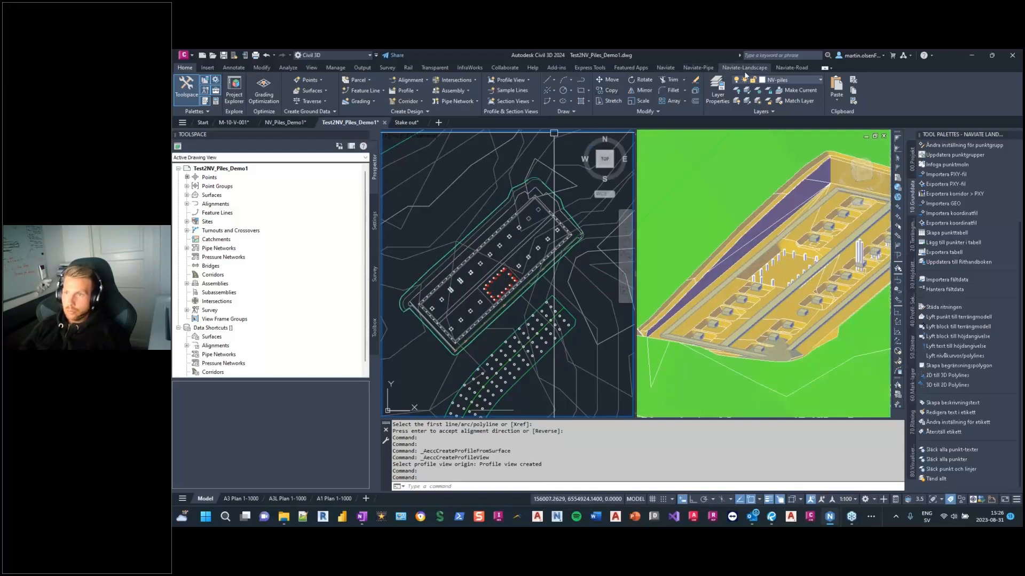
Step: Start the Sheet Piles command and select the alignment along the excavation's southeast side as the line object for the top elevations
left_click(789, 68)
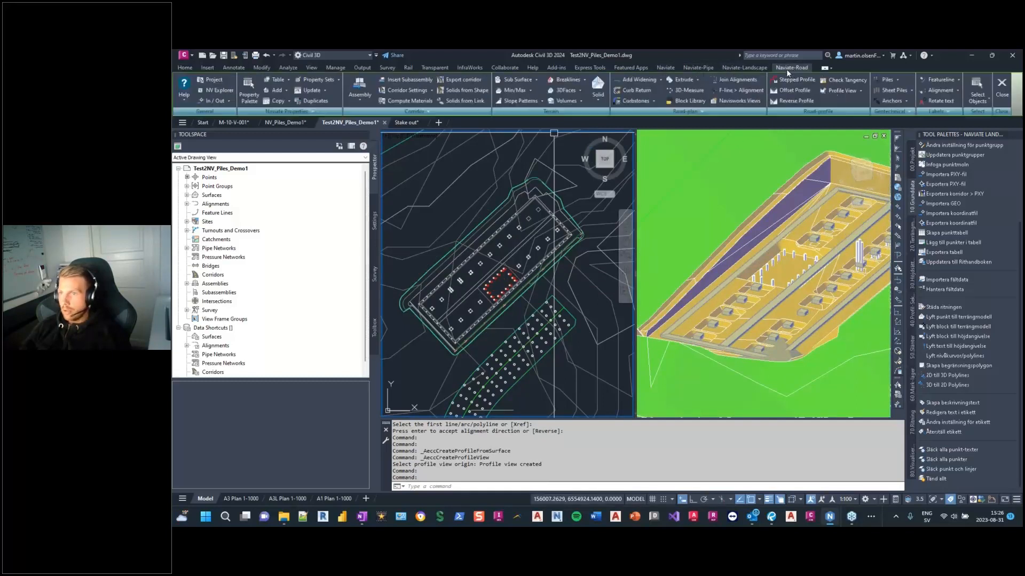
left_click(911, 91)
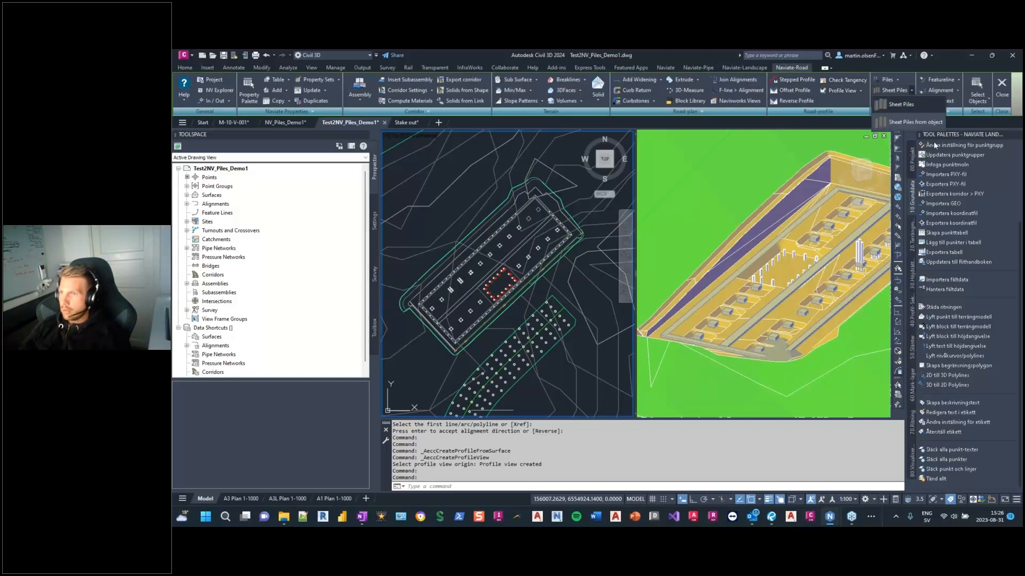
left_click(902, 105)
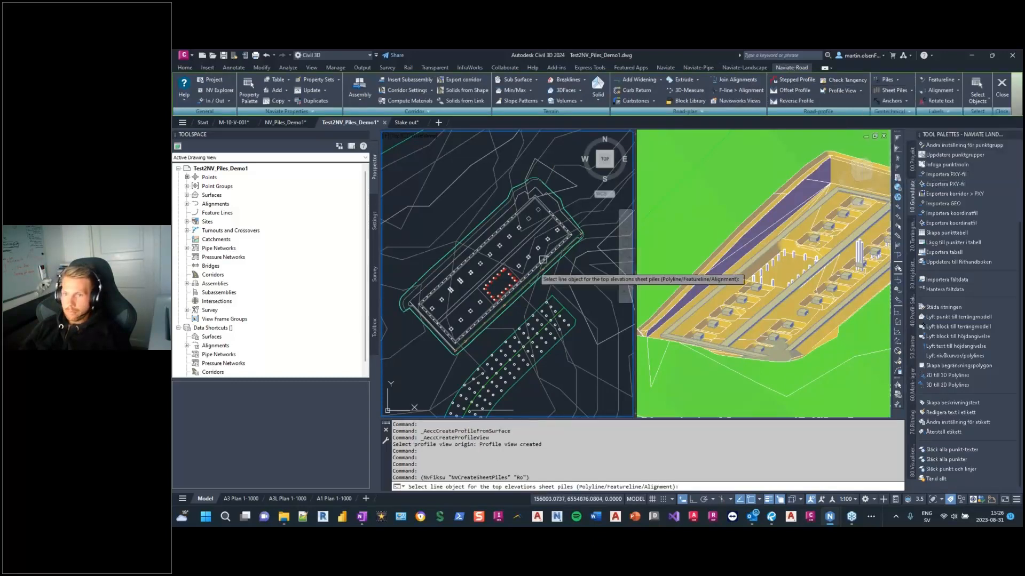
scroll(526, 276, "up", 3)
scroll(525, 276, "up", 2)
left_click(568, 330)
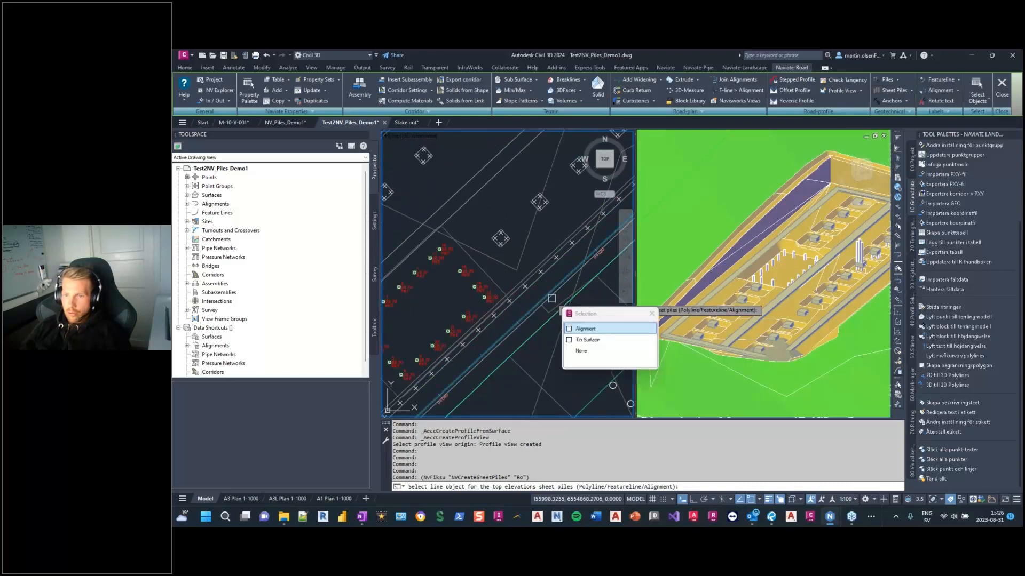
left_click(585, 329)
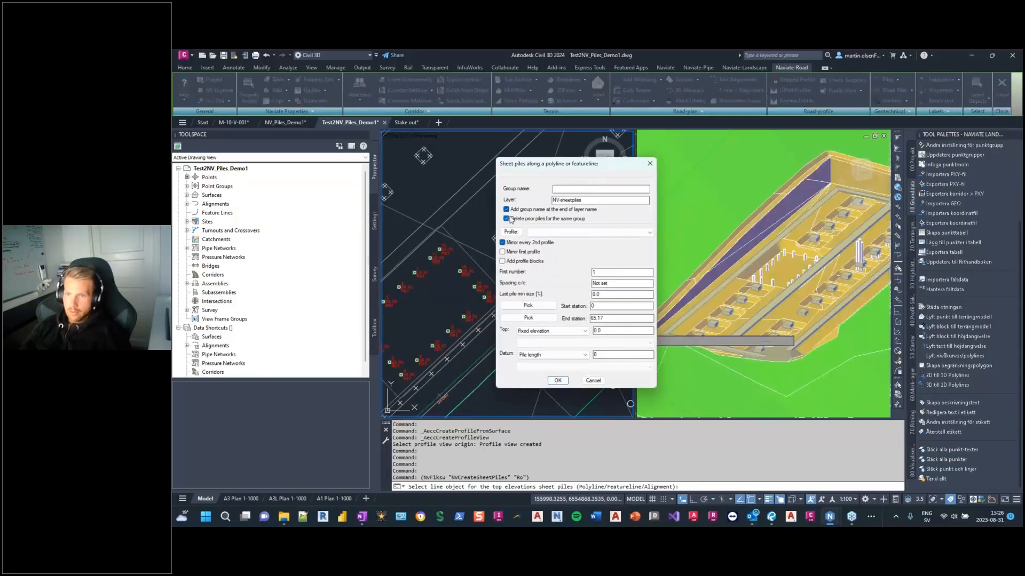
Step: Name the sheet pile group Sheetpiles-south and turn off adding the group name at the end of the layer name
left_click(564, 192)
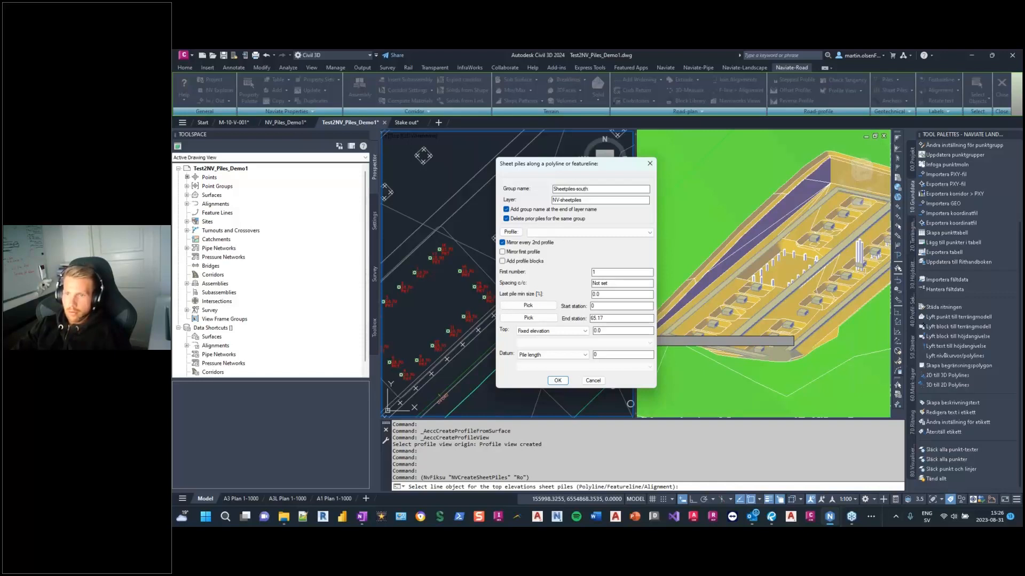
left_click(507, 210)
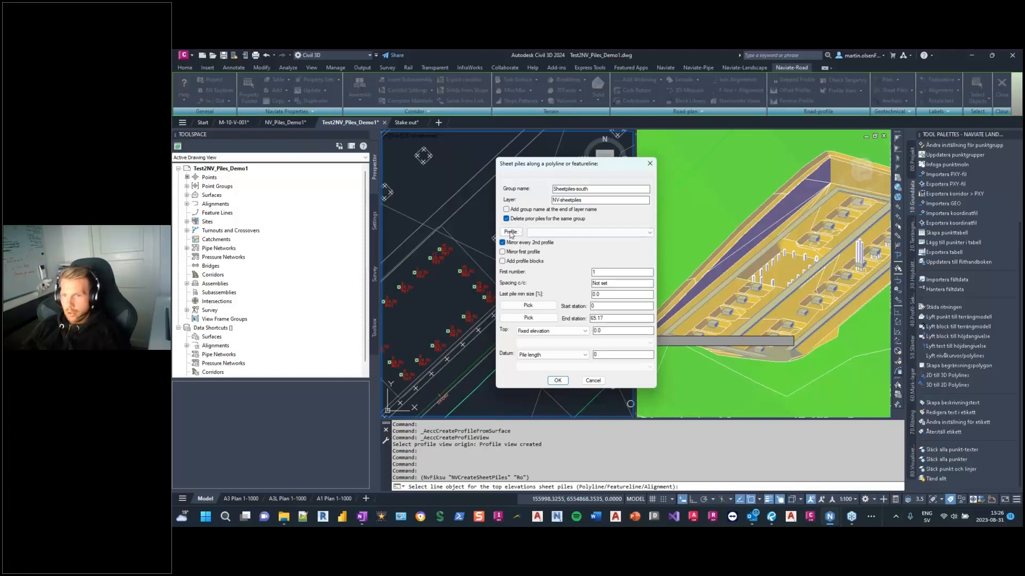
left_click_drag(589, 188, 537, 196)
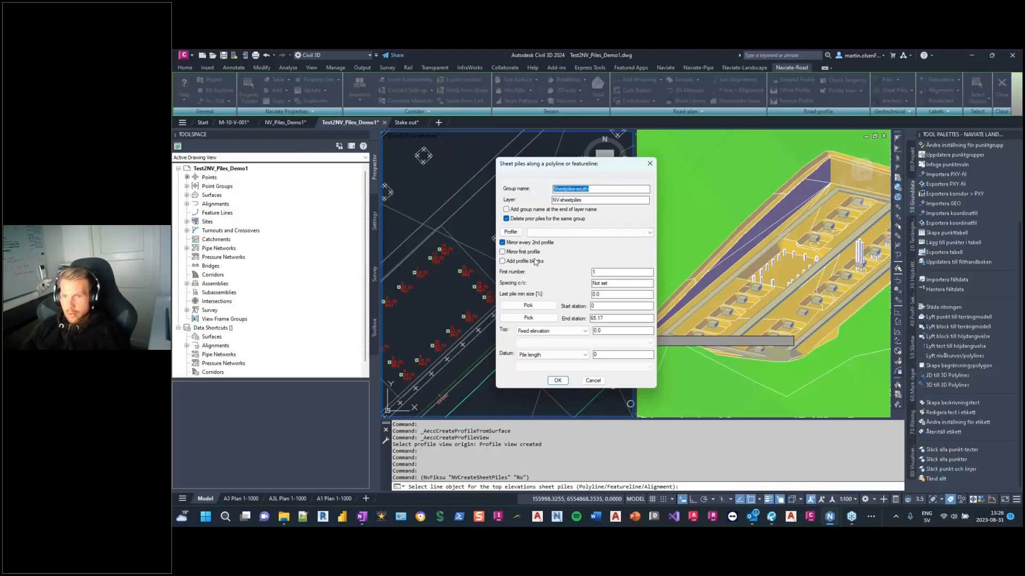
Step: Load L600.dwg from the NVPiles folder as the sheet pile profile
left_click(519, 233)
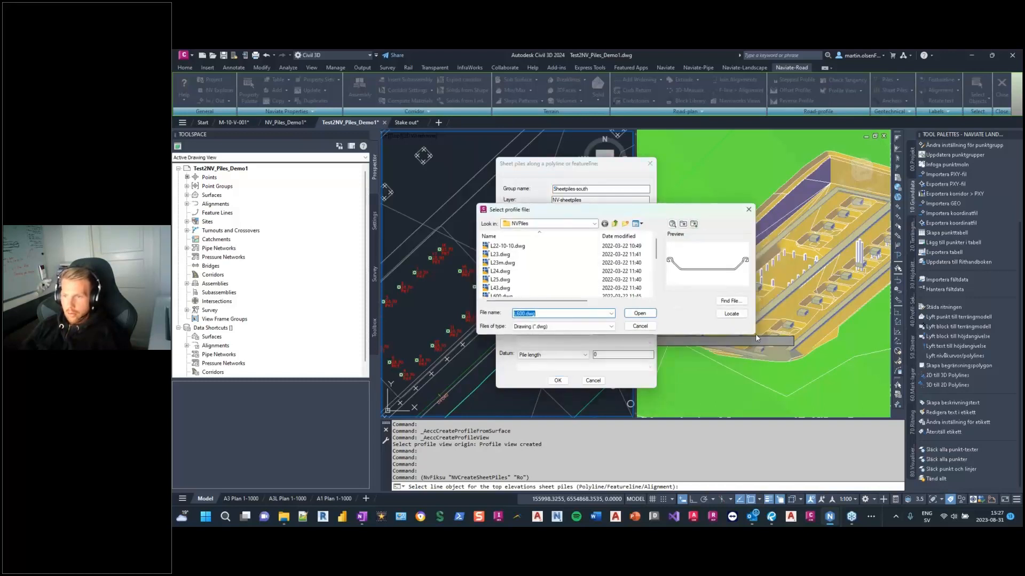
left_click(535, 225)
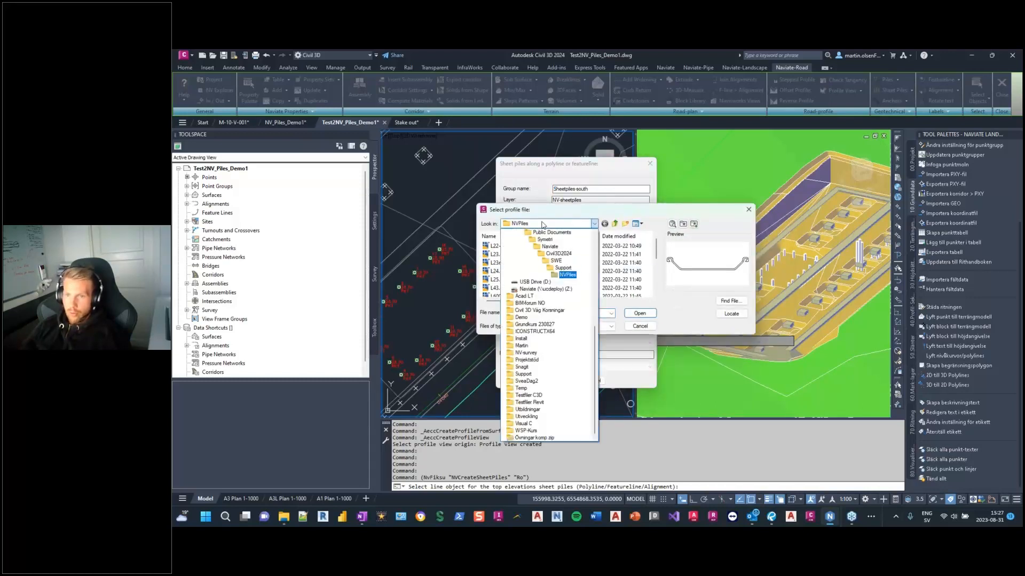
left_click(567, 275)
scroll(517, 260, "down", 1)
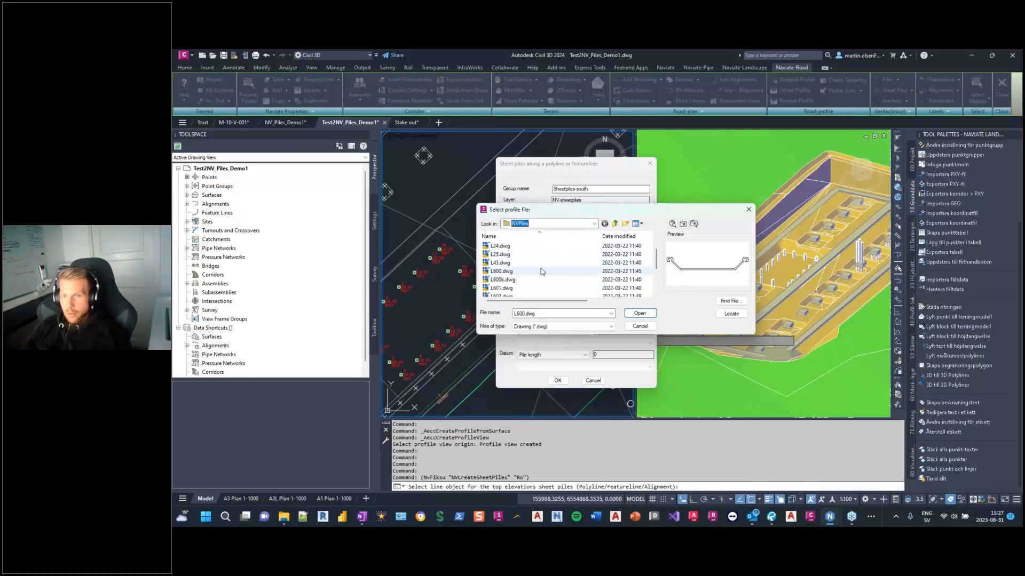
left_click(533, 272)
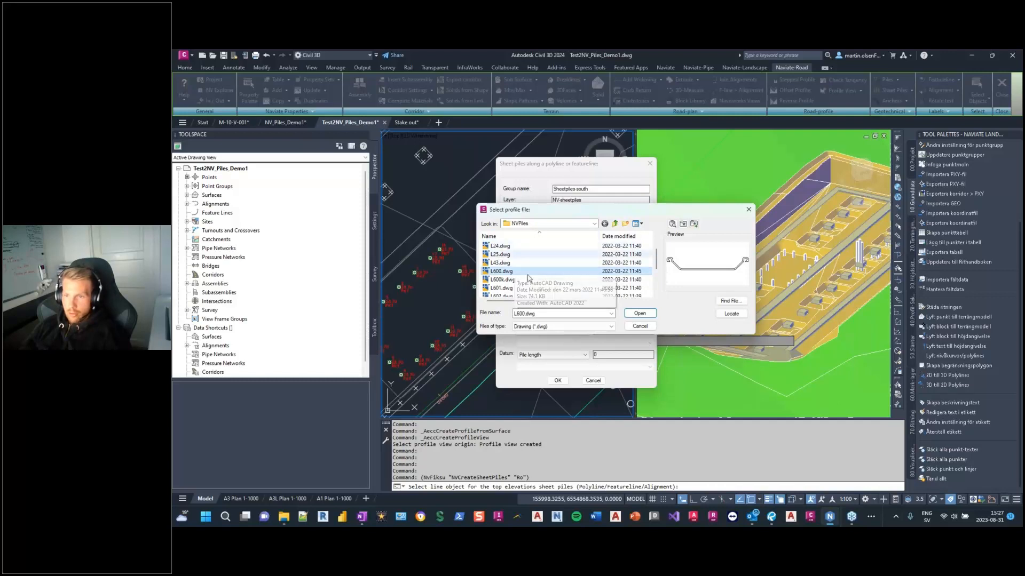
left_click(640, 314)
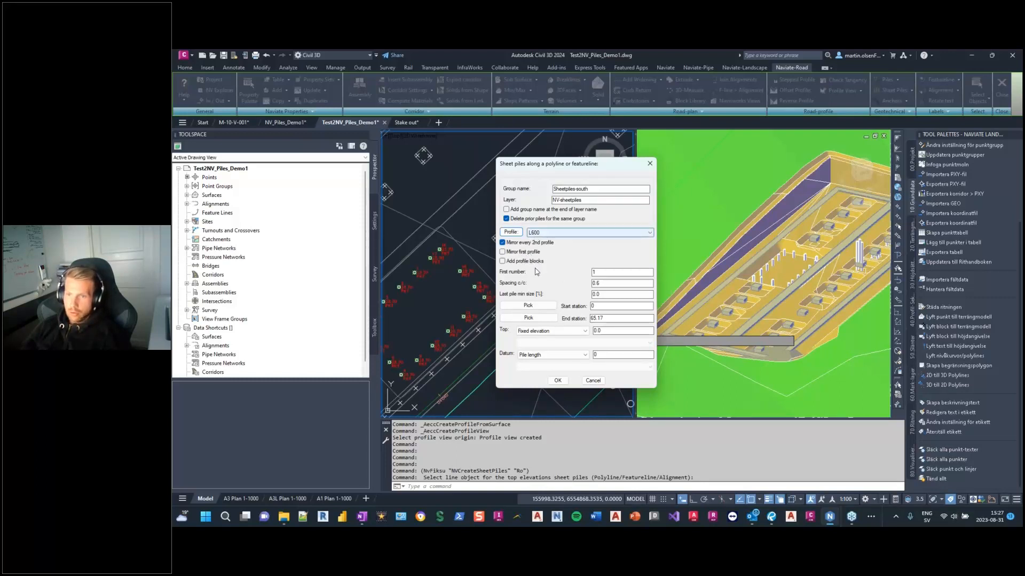
Step: Set the last pile minimum size to 50 %
left_click_drag(567, 169, 621, 185)
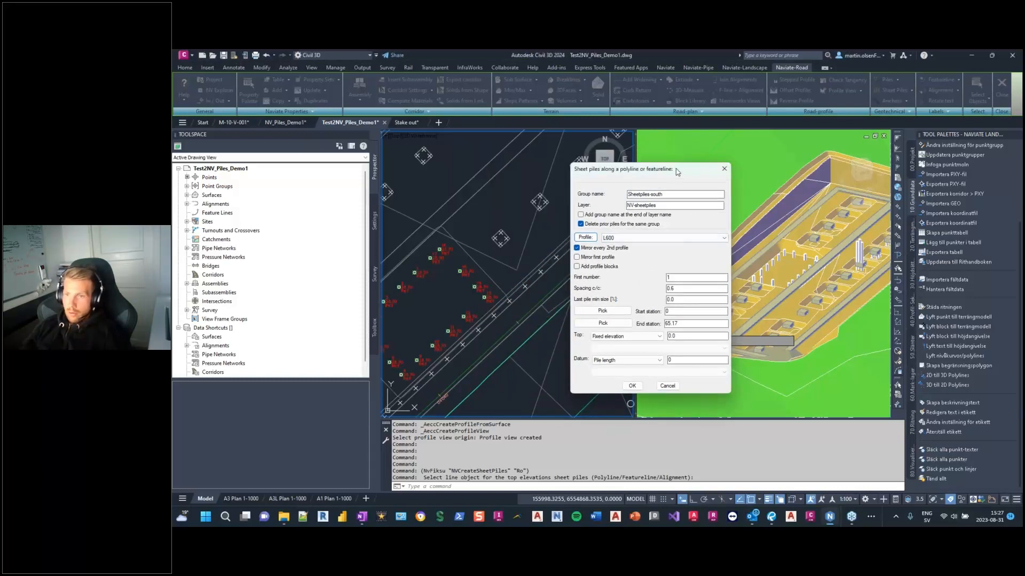
left_click_drag(676, 170, 659, 166)
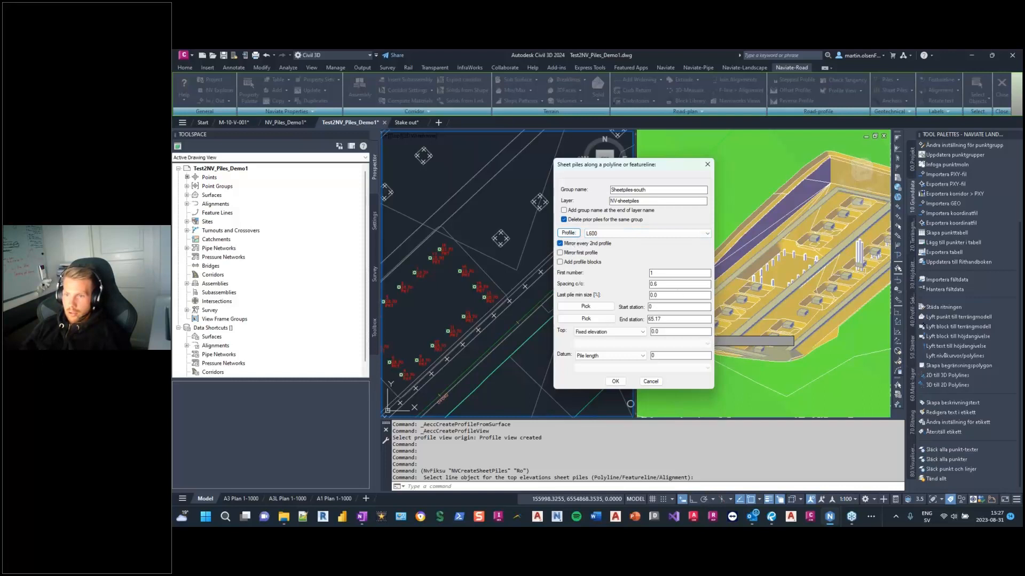
left_click(666, 273)
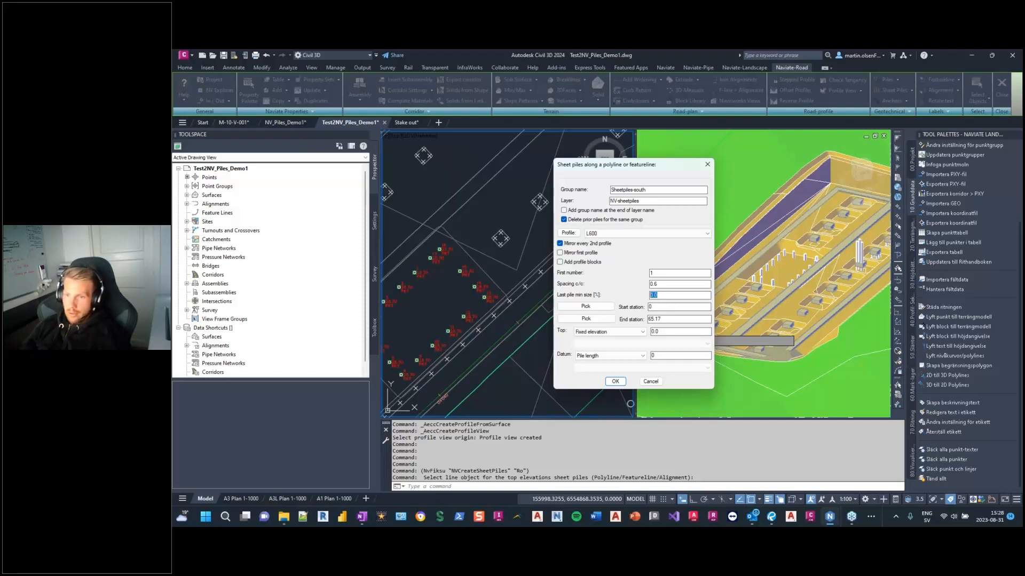
left_click(667, 287)
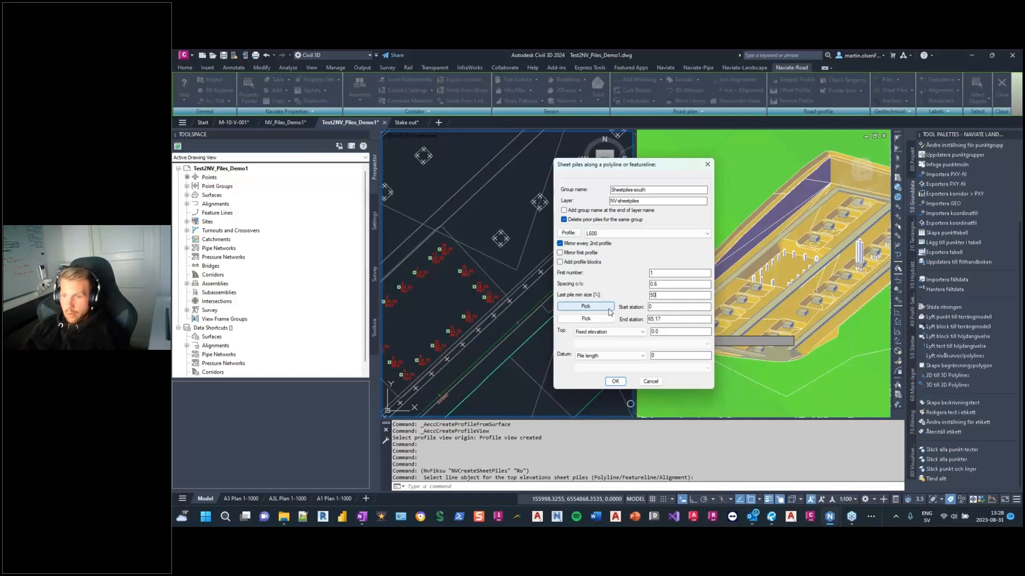
Step: Define the top of the sheet piles as Height above Surface, using EG_Surface
left_click(589, 332)
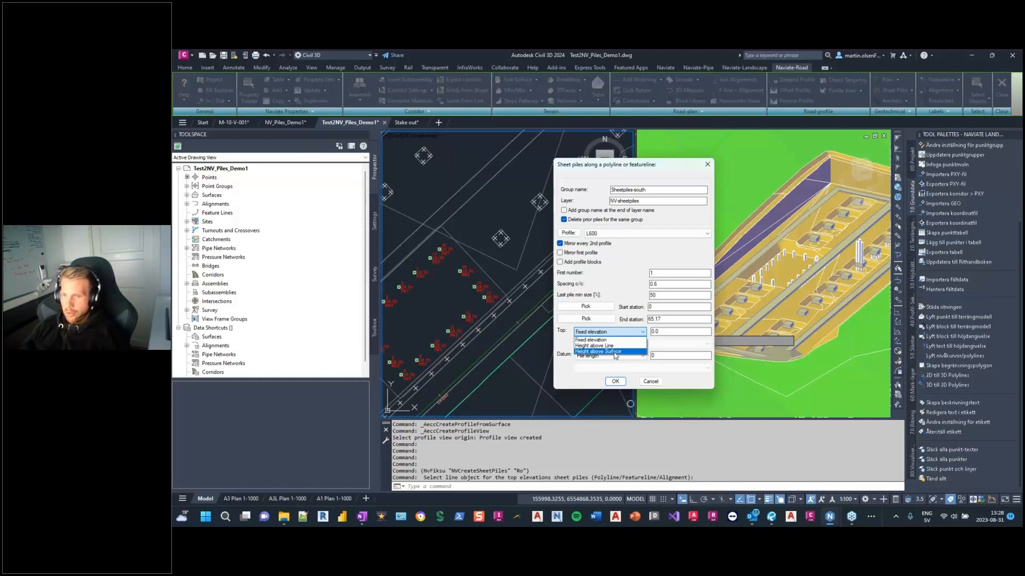
left_click(616, 352)
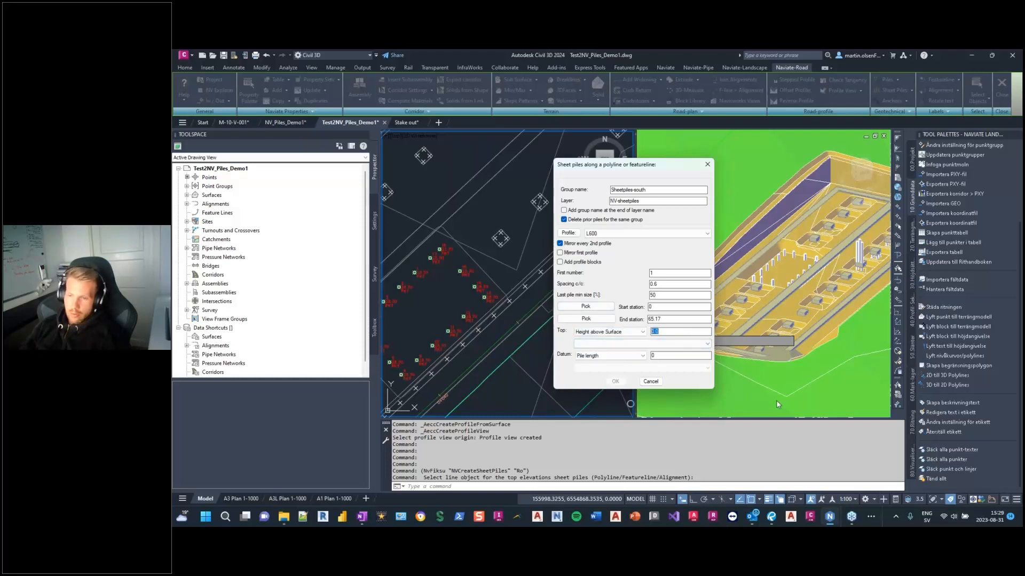
left_click(671, 343)
left_click(635, 352)
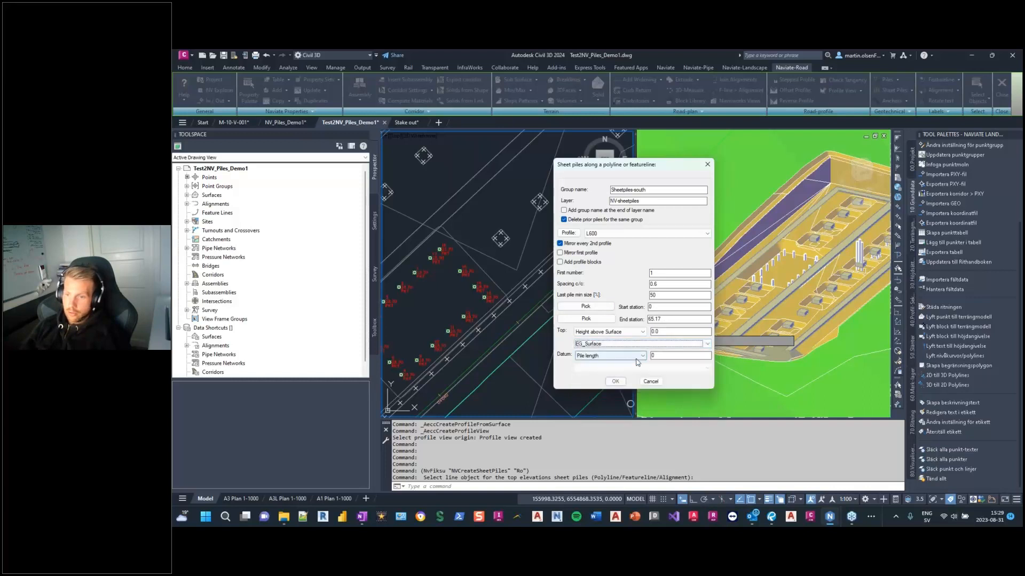
Step: Set the sheet pile datum to Depth below Surface with Rock_surface and create the sheet piles along the alignment
left_click(589, 356)
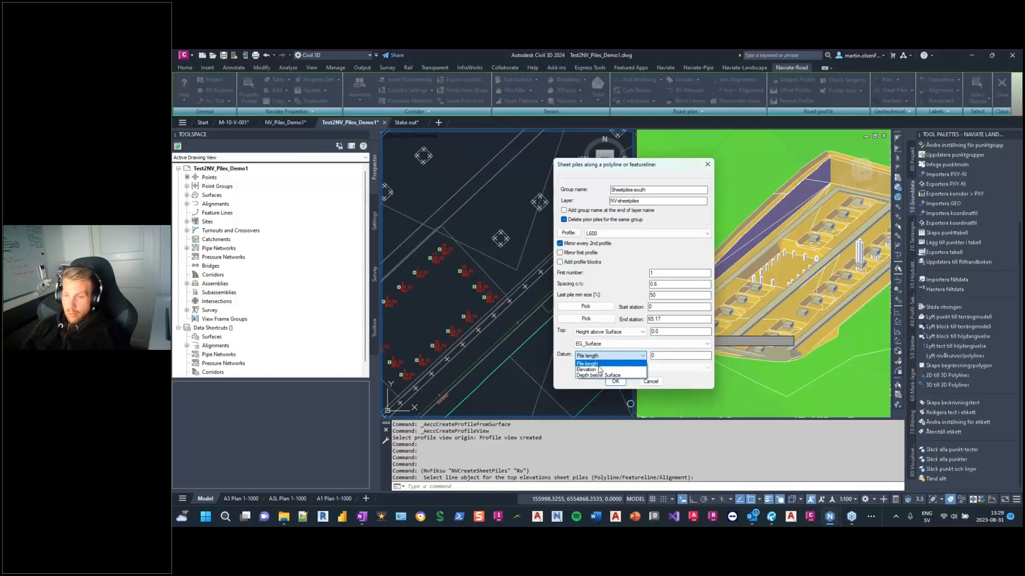
left_click(598, 376)
left_click(617, 368)
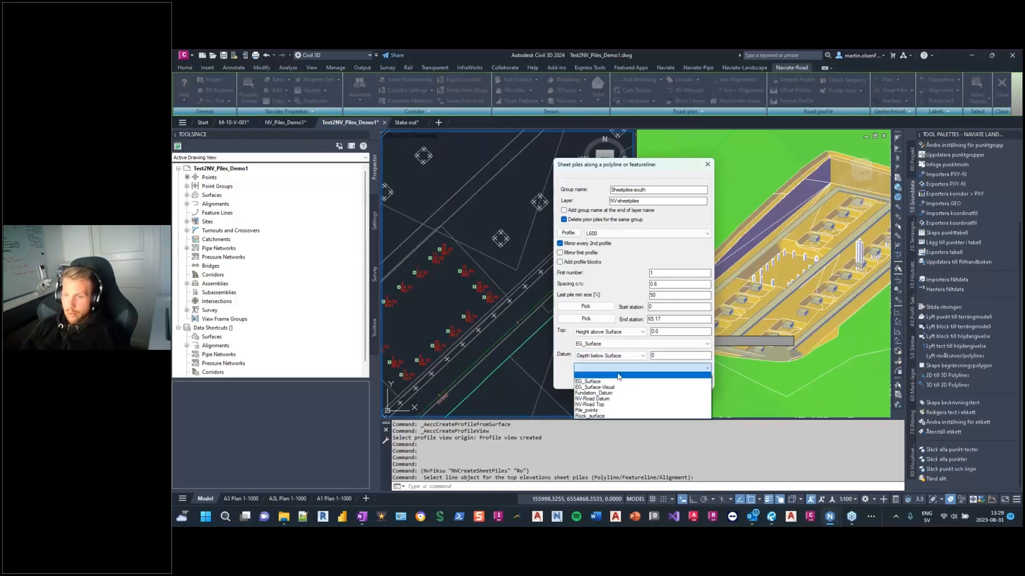
left_click(604, 416)
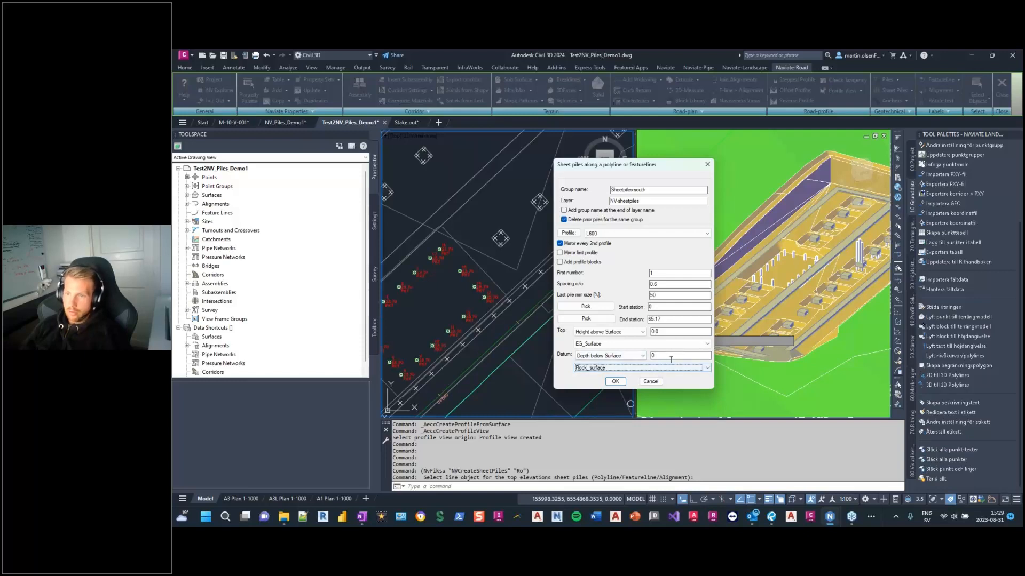
left_click(616, 382)
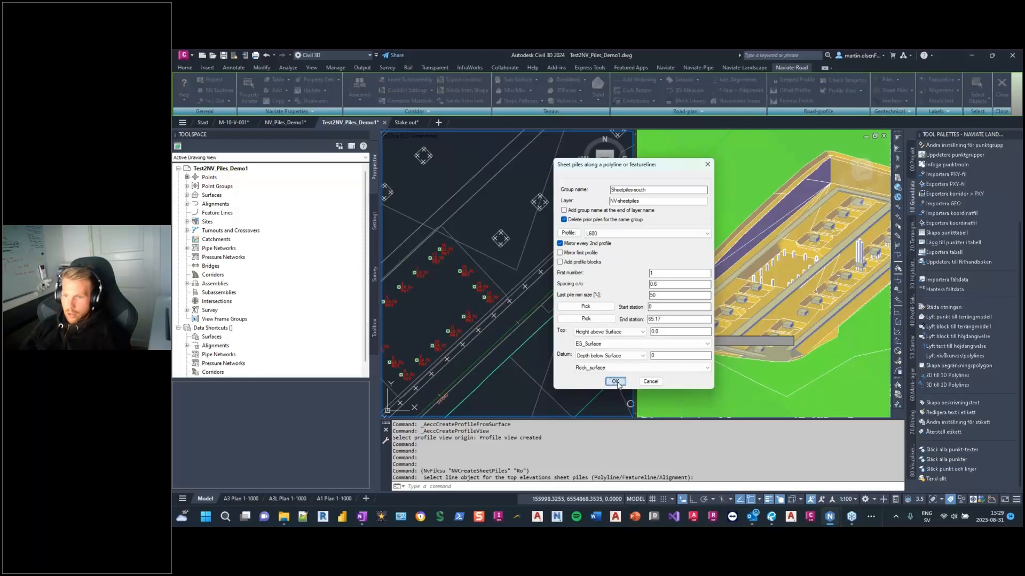
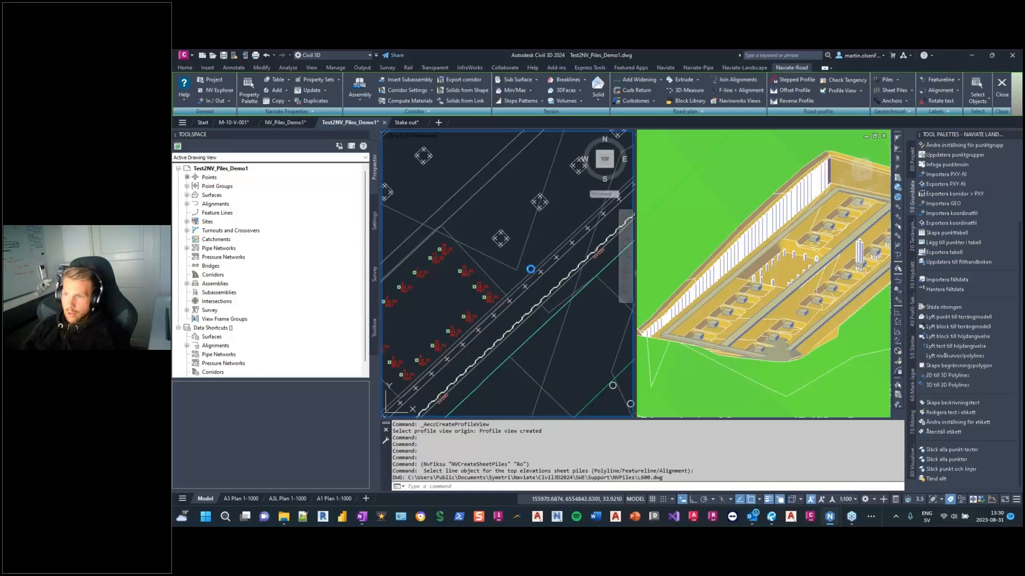
left_click(501, 377)
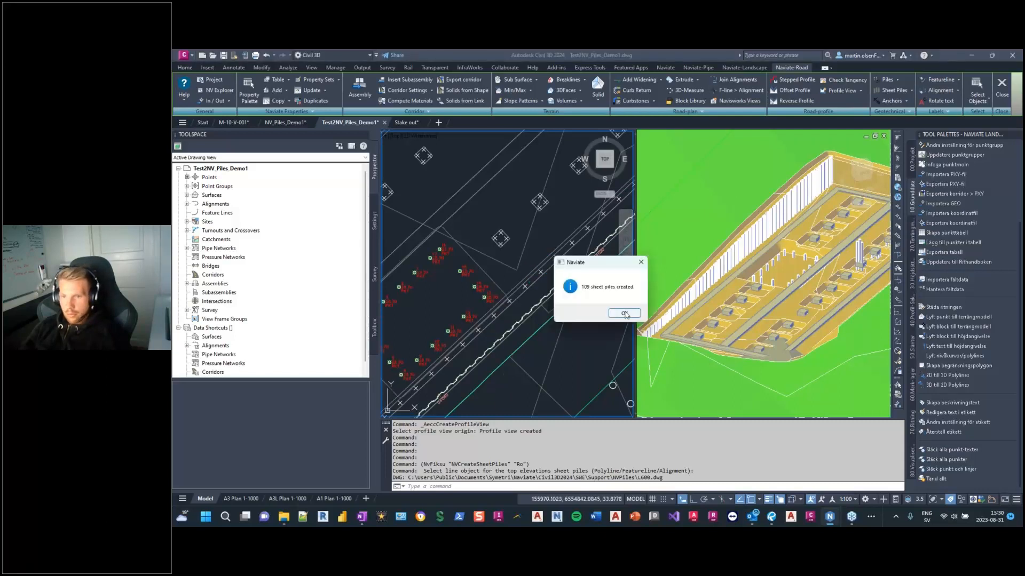
left_click(625, 313)
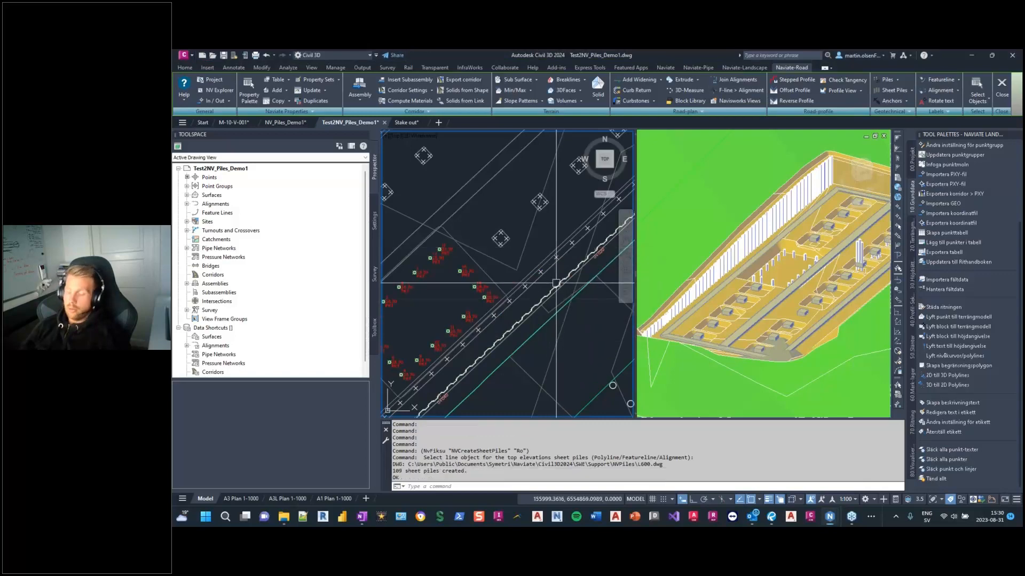
Step: Examine the interlocking L600 sheet piles along the alignment in plan, from the south corner to the far end
middle_click_drag(510, 386, 551, 261)
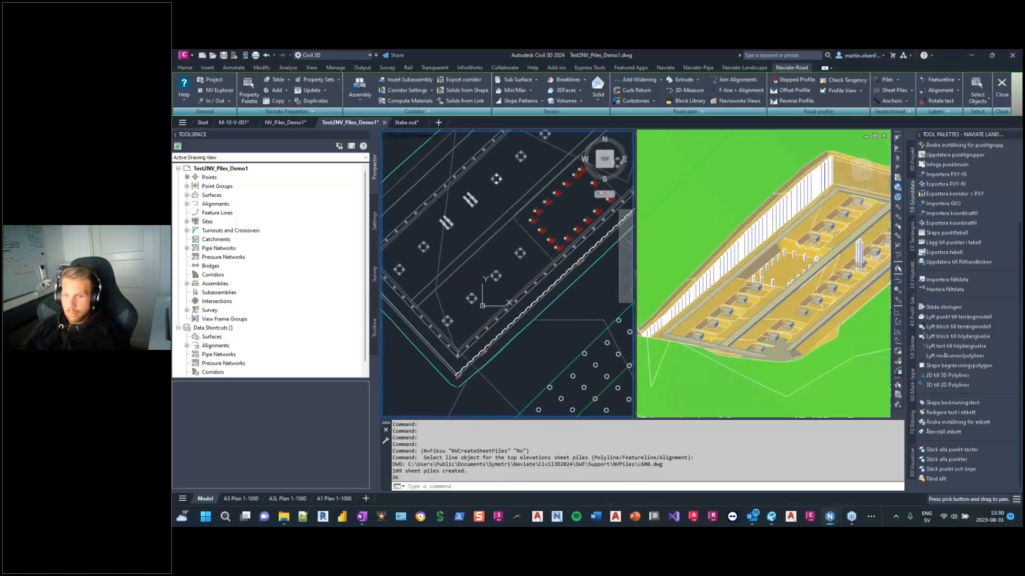
scroll(460, 375, "up", 6)
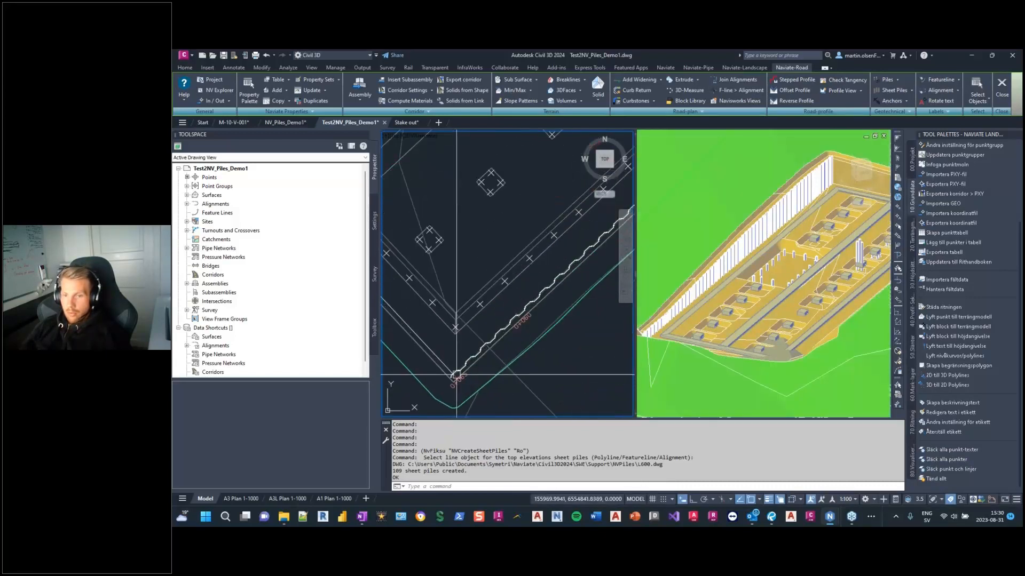
middle_click_drag(457, 365, 494, 348)
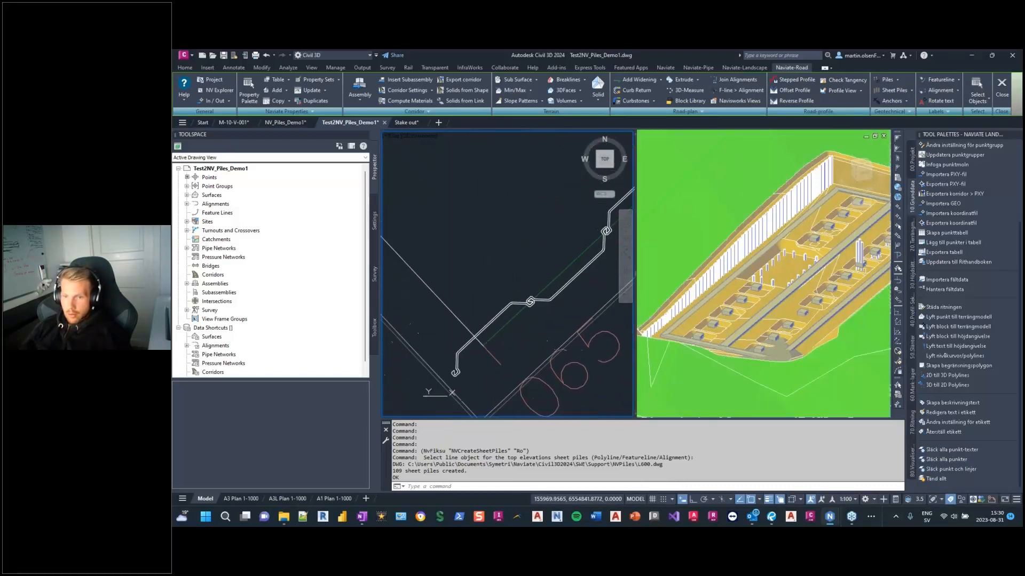
scroll(479, 360, "up", 2)
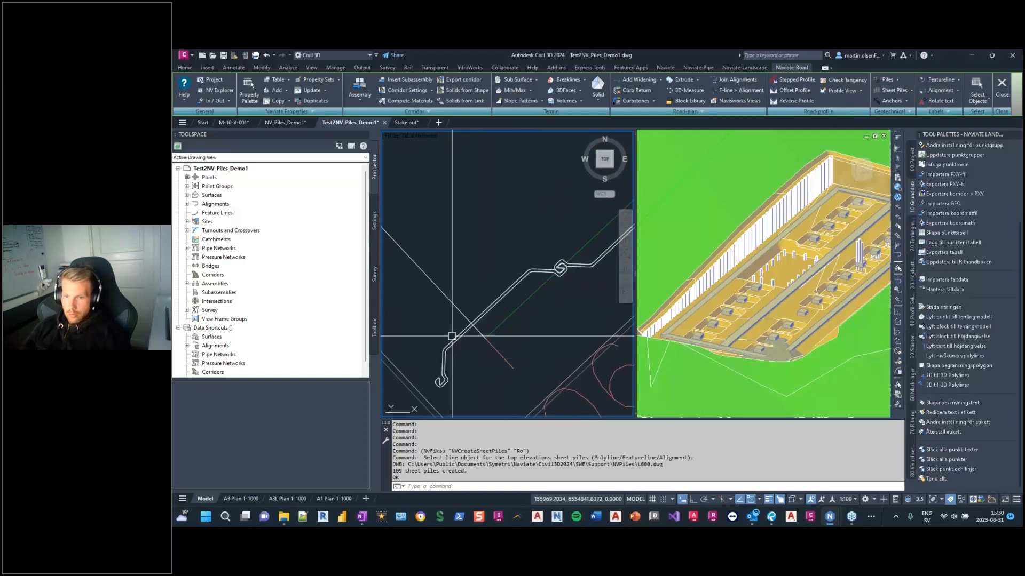
left_click(457, 336)
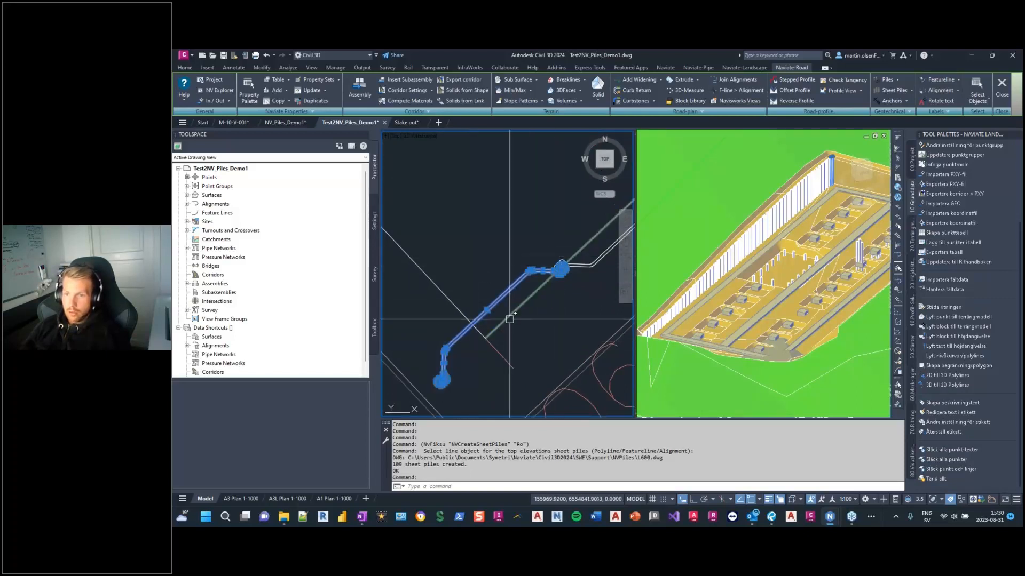
middle_click_drag(492, 299, 477, 310)
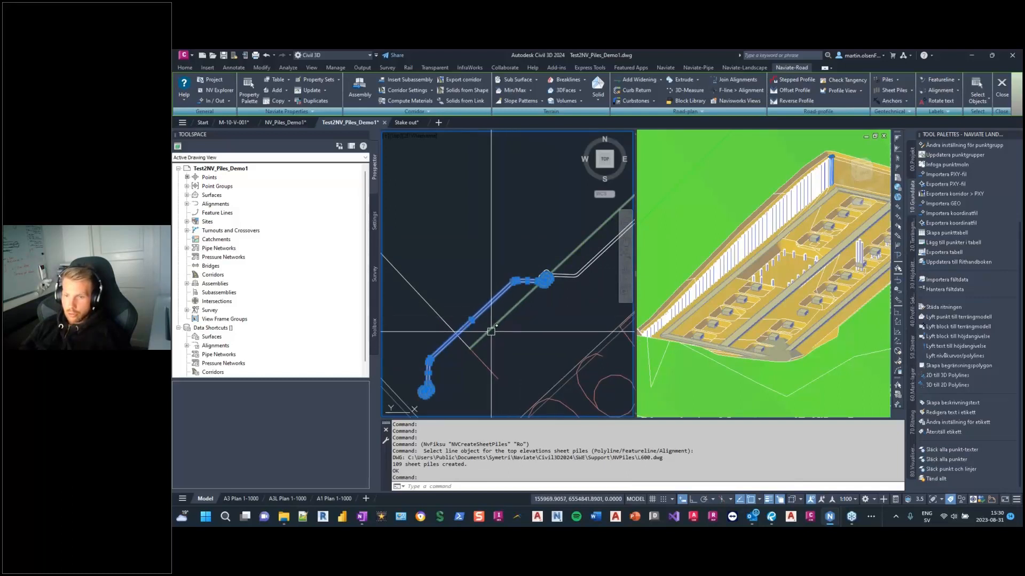
key("Escape")
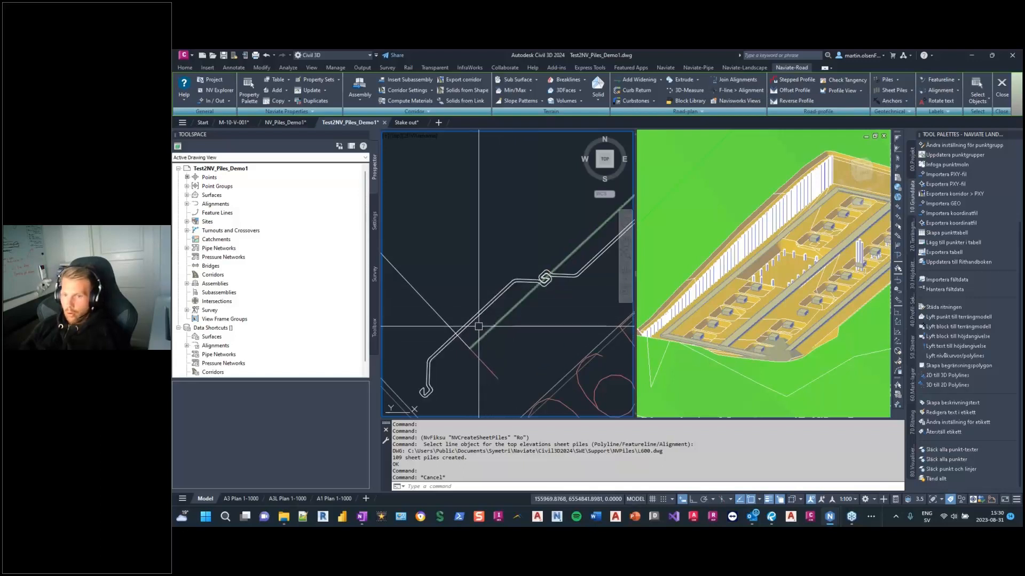
scroll(494, 329, "down", 2)
scroll(495, 328, "down", 10)
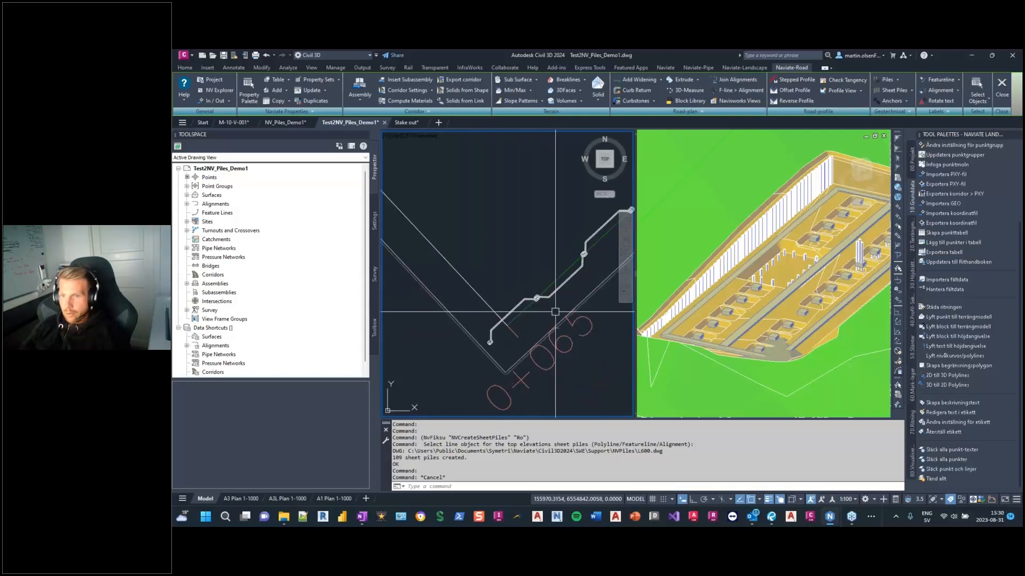
scroll(505, 298, "down", 5)
middle_click_drag(544, 292, 373, 404)
middle_click_drag(544, 238, 476, 308)
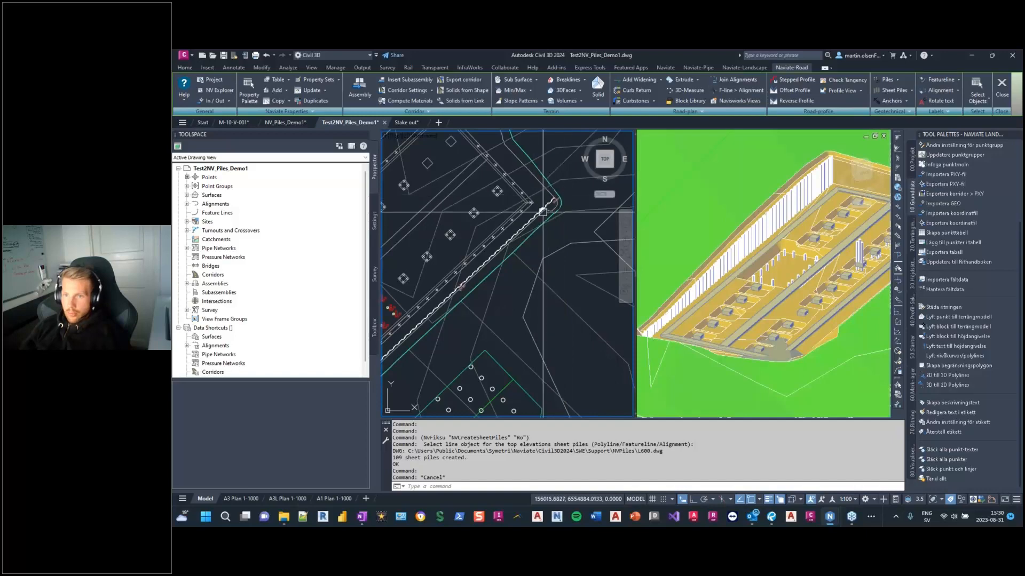
scroll(547, 198, "down", 2)
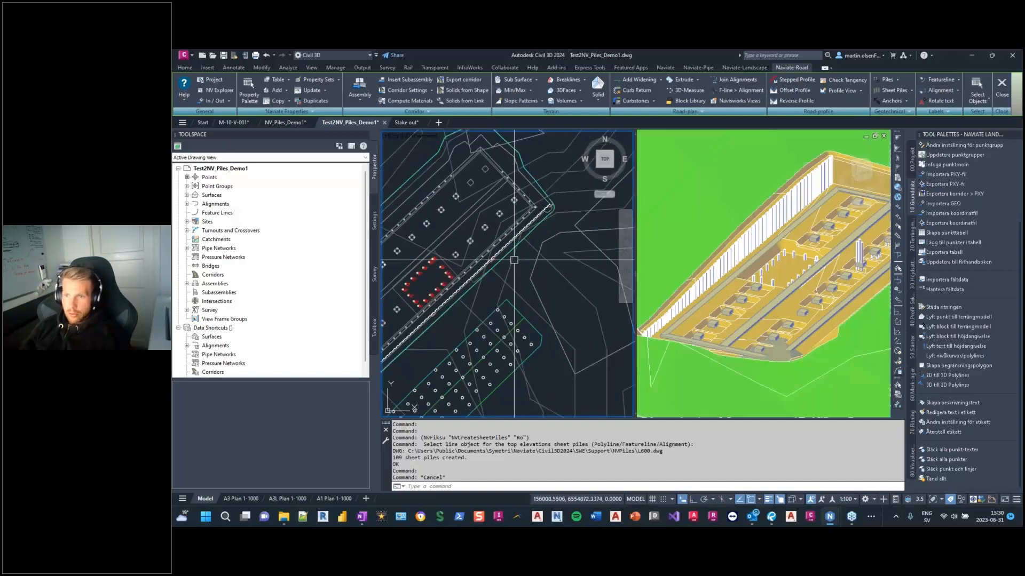
Step: Examine the profile view of the sheet pile alignment with its terrain and rock surface profiles
scroll(512, 243, "down", 2)
scroll(545, 241, "down", 5)
scroll(545, 241, "up", 4)
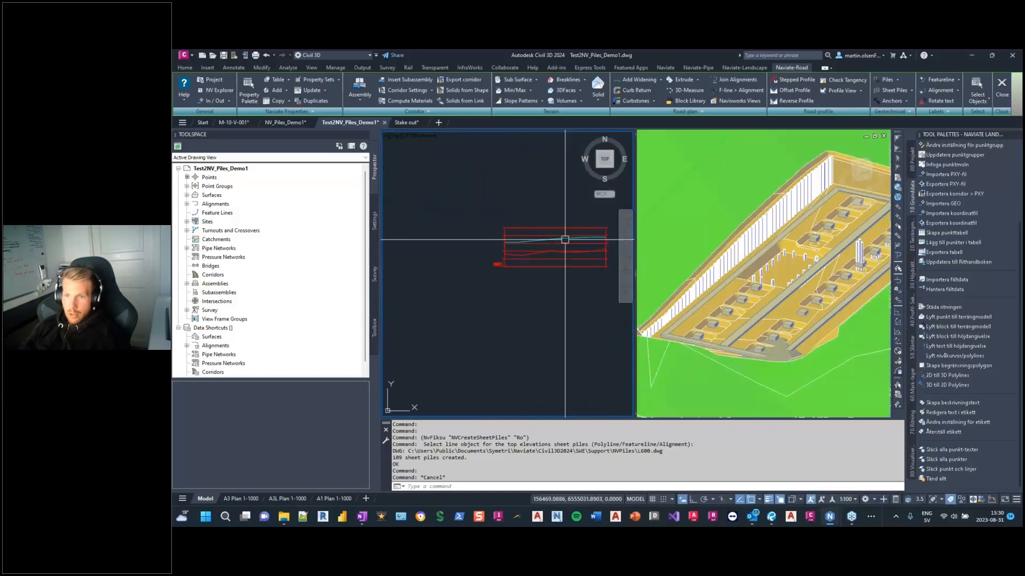
scroll(472, 278, "up", 2)
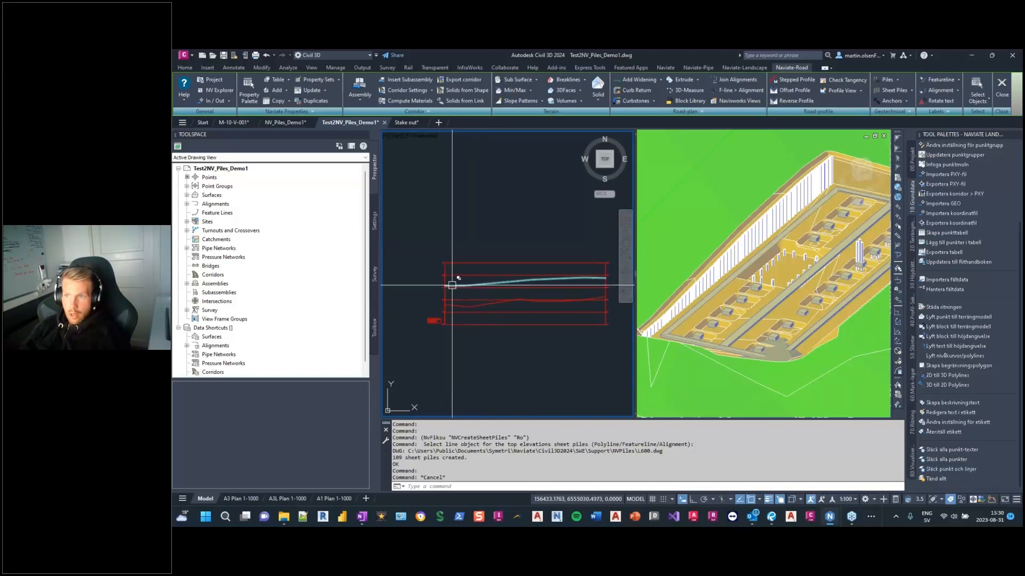
scroll(444, 289, "down", 3)
middle_click_drag(445, 290, 566, 250)
scroll(484, 272, "down", 5)
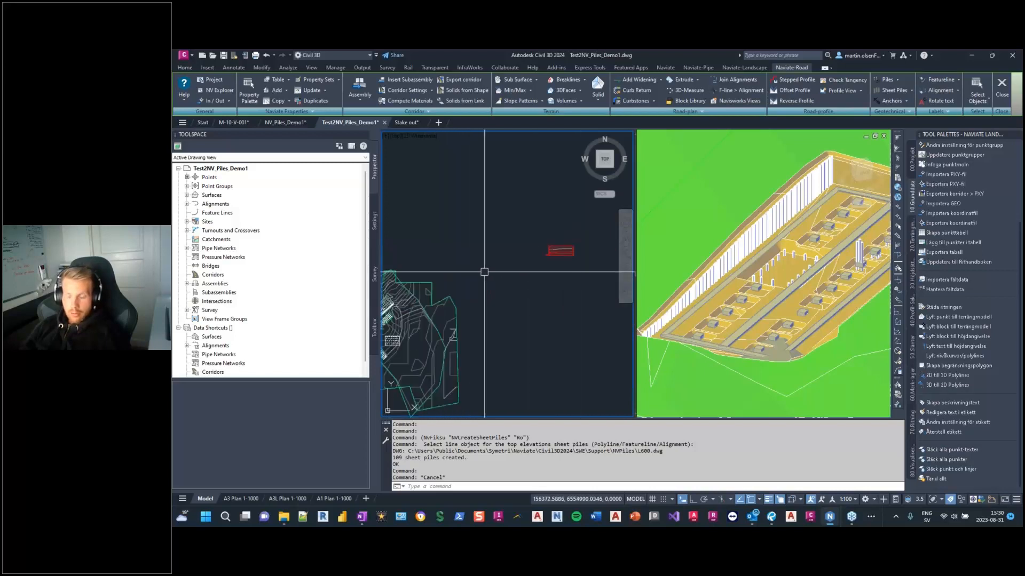
scroll(445, 300, "up", 3)
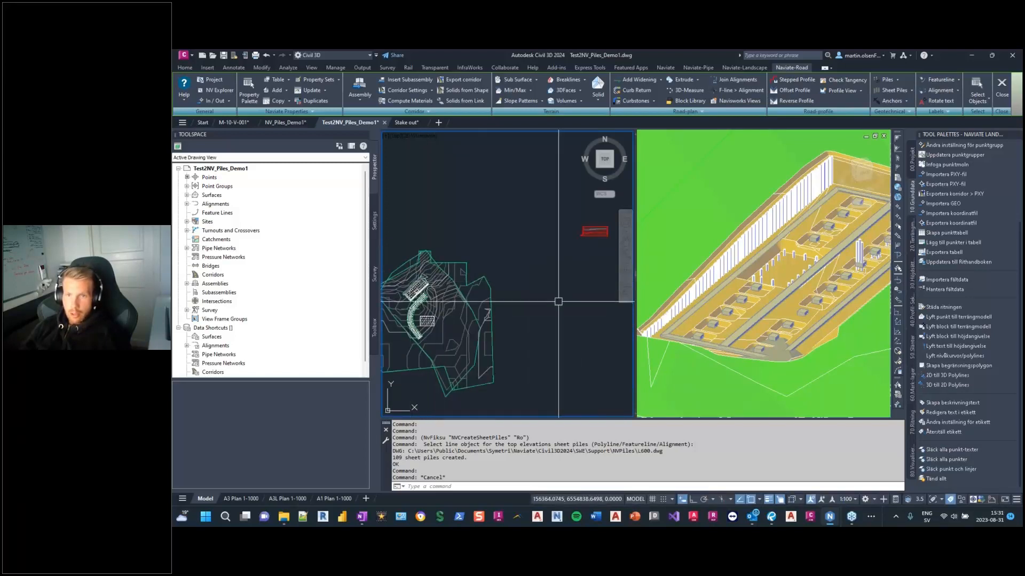
Step: Open the Naviate property data and load the NV-piles property set
left_click(249, 88)
left_click(551, 130)
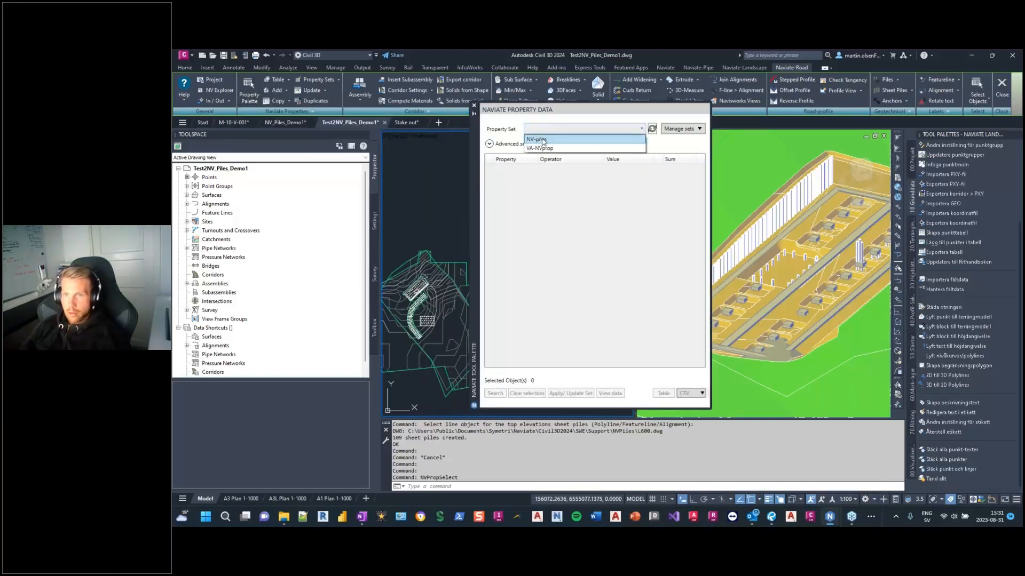
left_click(543, 140)
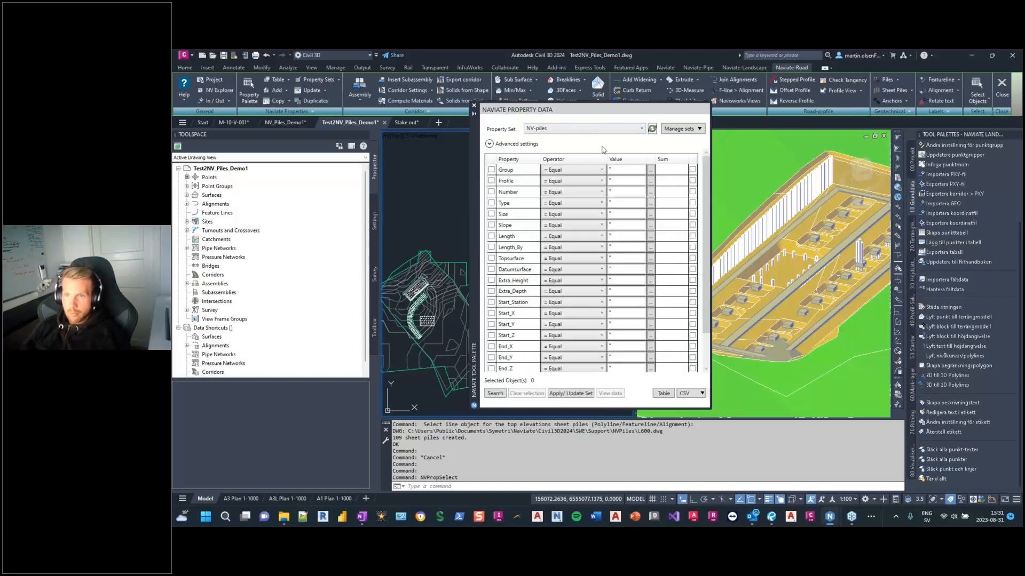
Step: Inspect the NV-piles property set data of a single sheet pile in the 3D view
scroll(788, 242, "up", 4)
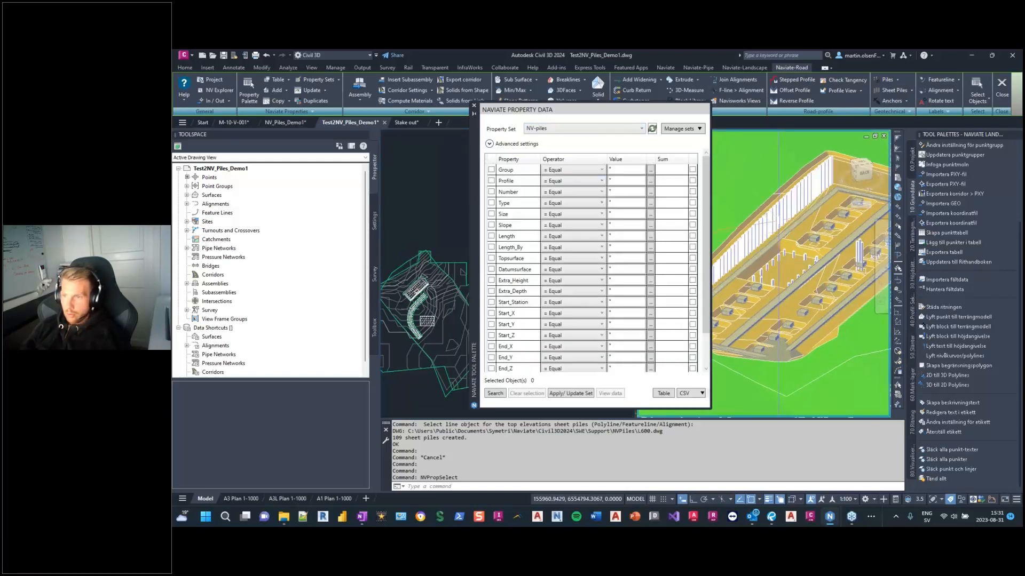
scroll(779, 221, "up", 2)
left_click(776, 221)
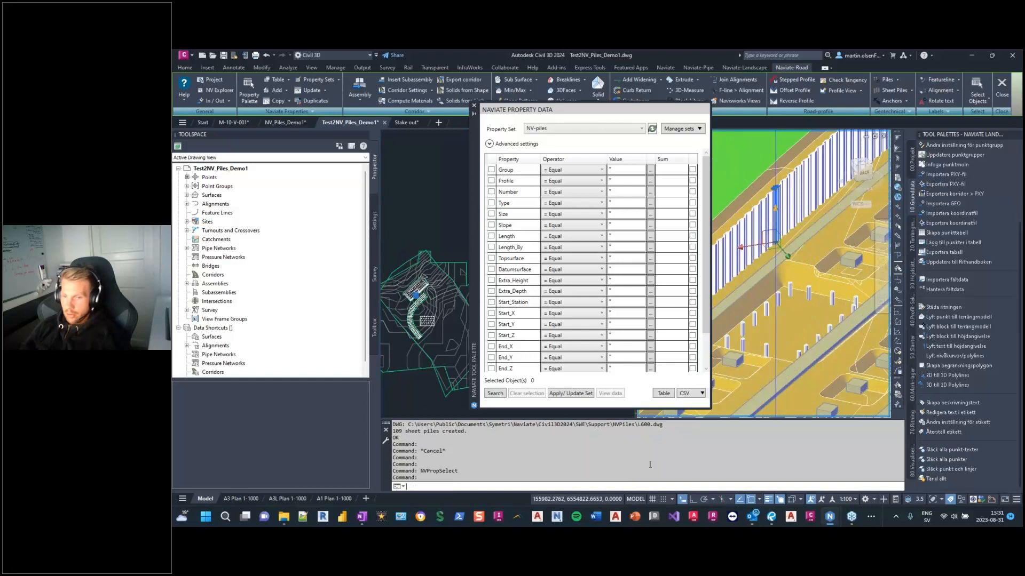
right_click(795, 204)
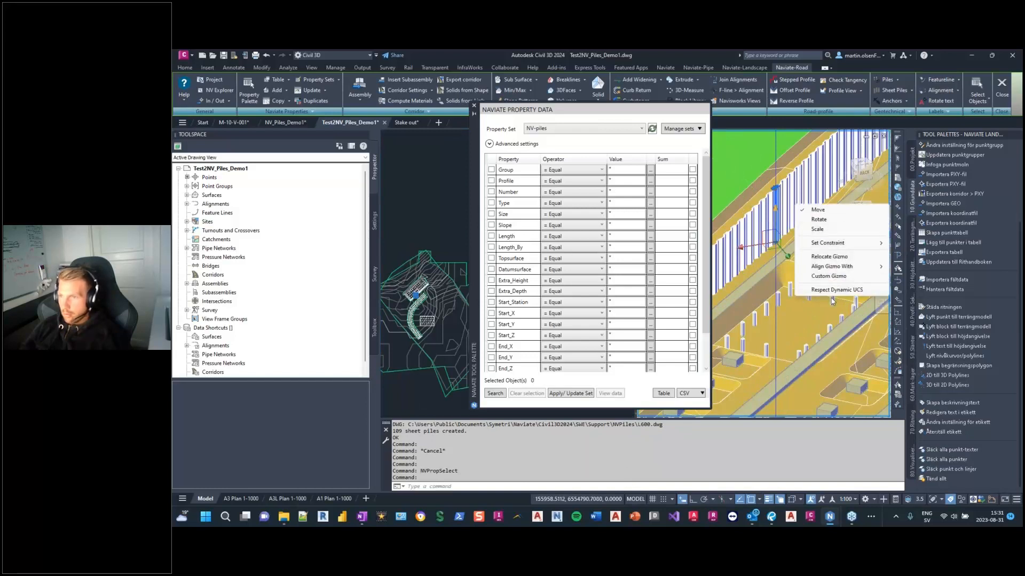
left_click(779, 243)
right_click(786, 261)
key("Escape")
key("Escape")
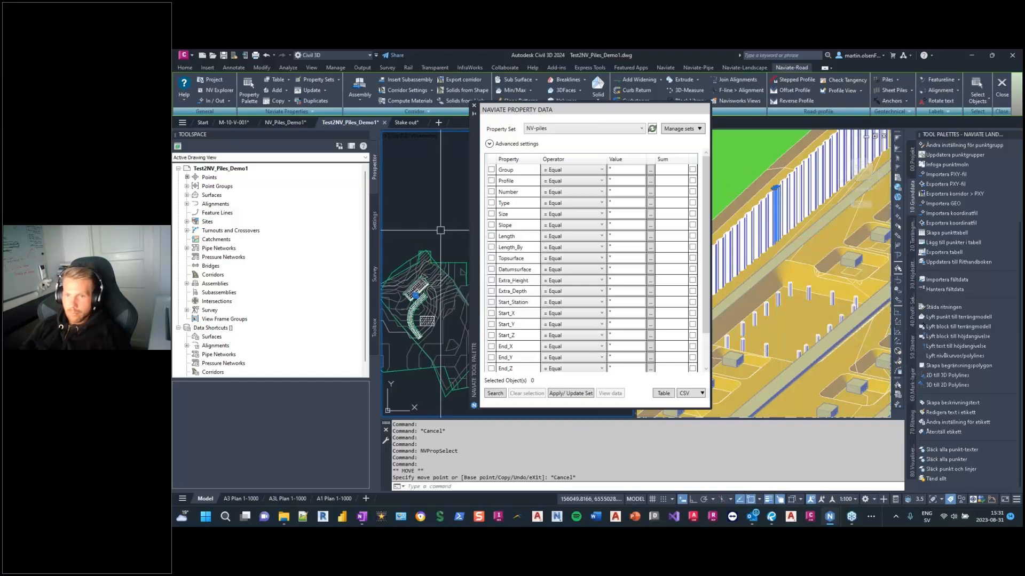
right_click(441, 231)
left_click(470, 304)
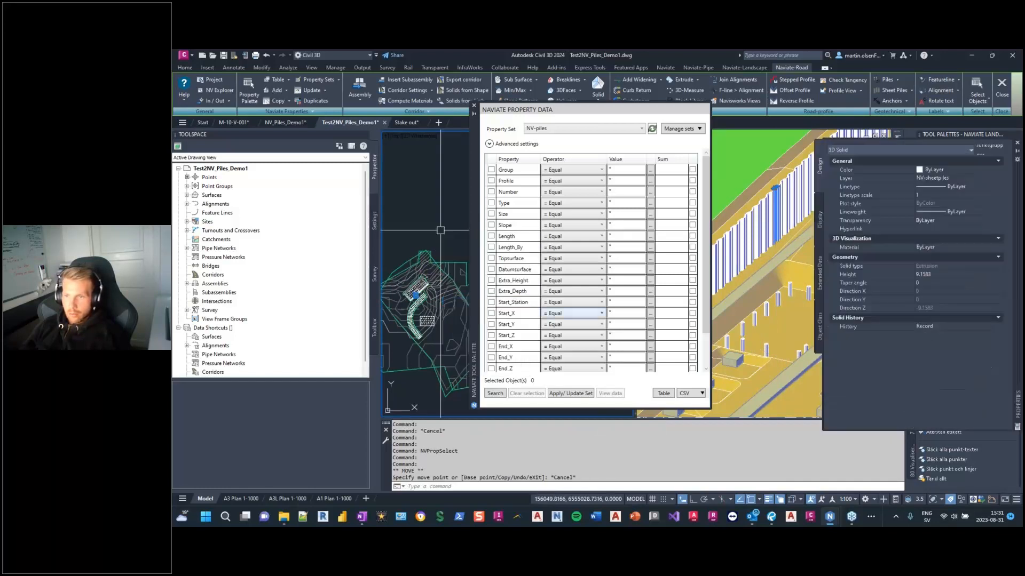
left_click(819, 288)
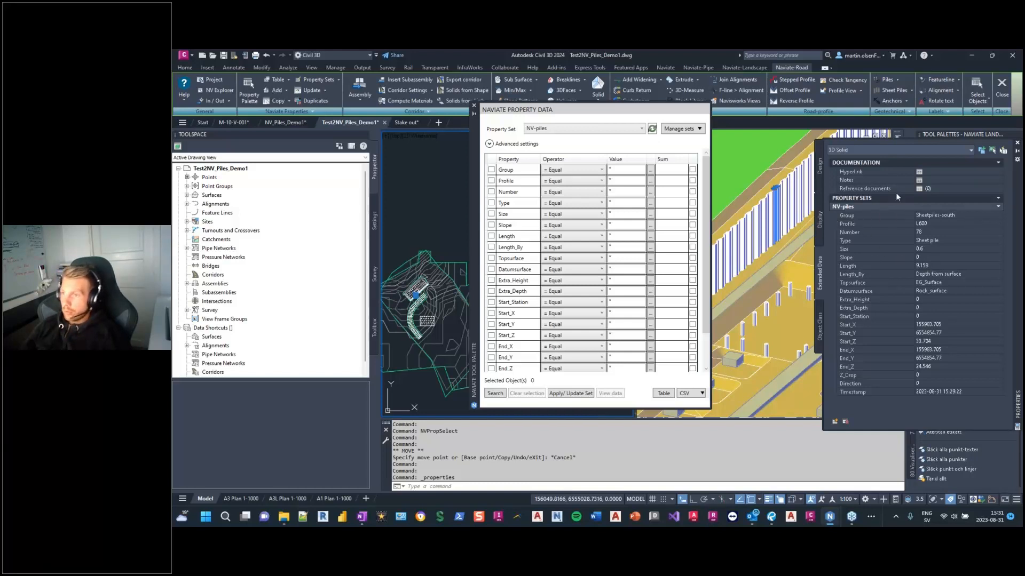
left_click(1017, 142)
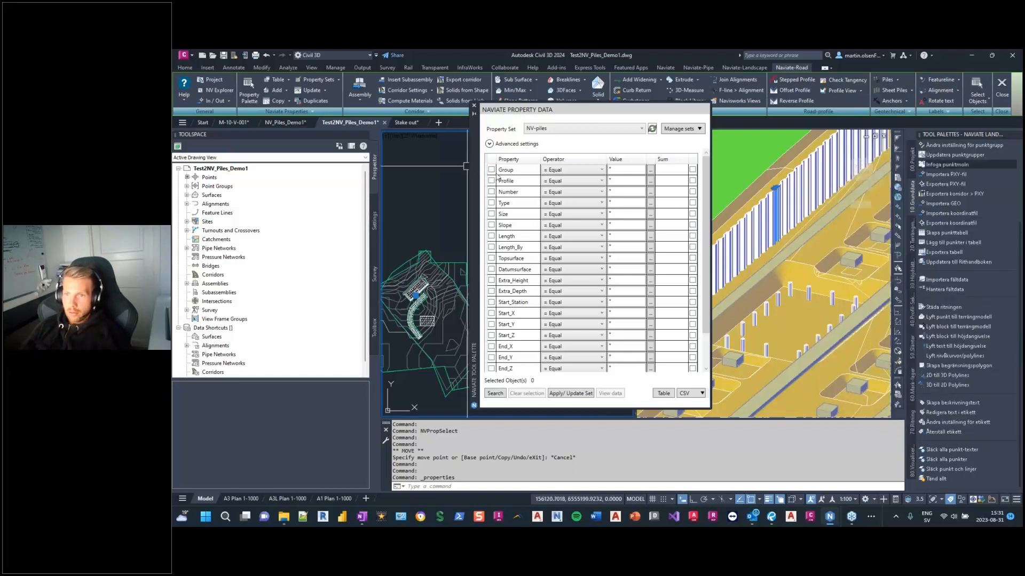
Step: Select all objects whose Group equals Sheetpiles-south by property search and store them as selection set A
left_click(650, 192)
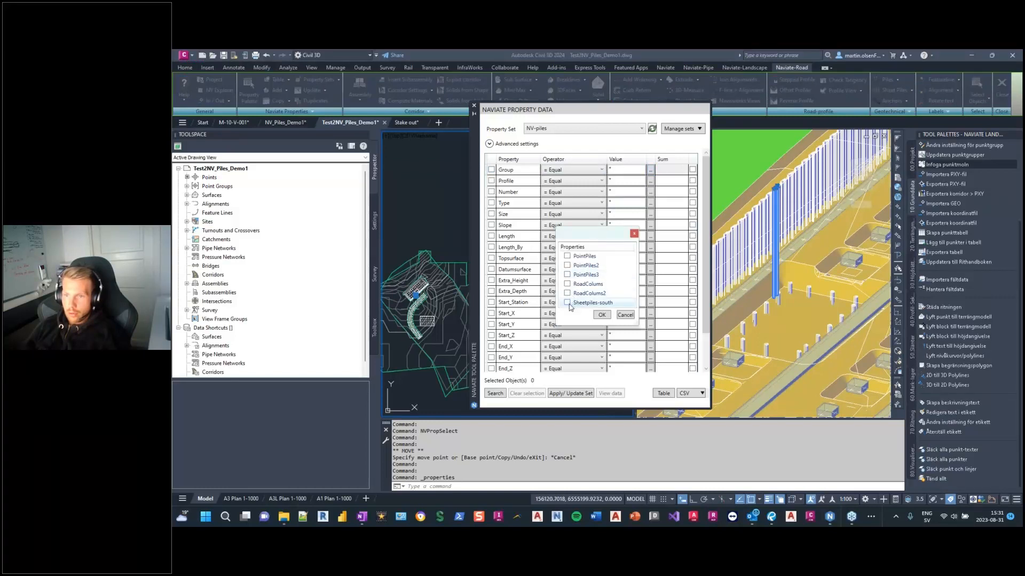
left_click(567, 303)
left_click(602, 315)
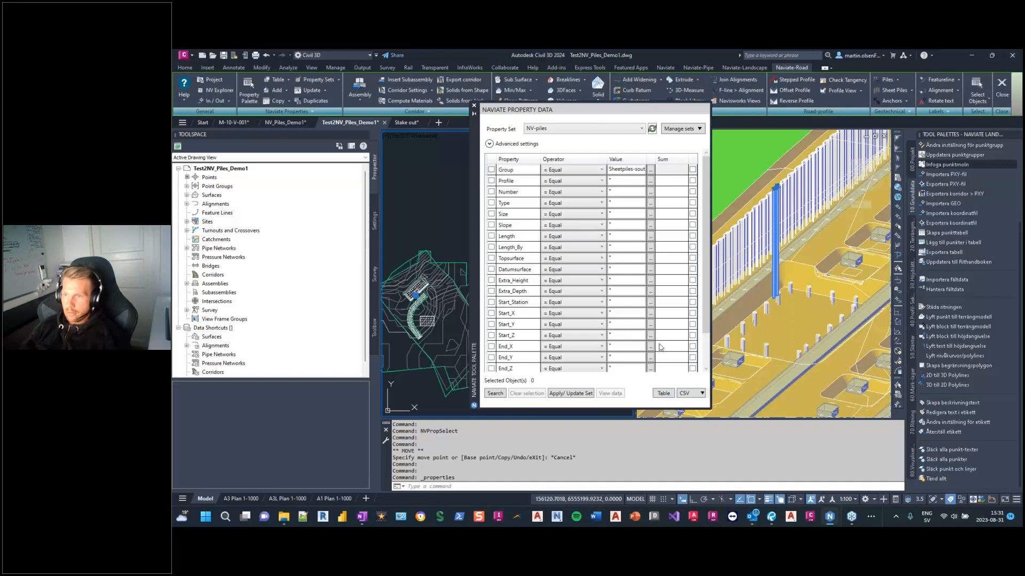
left_click(491, 394)
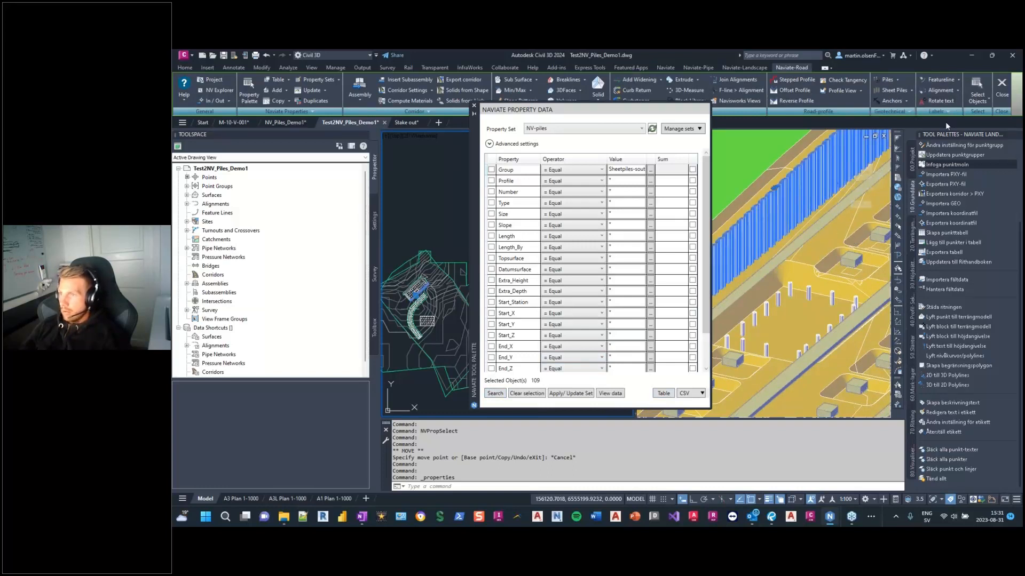
left_click(985, 99)
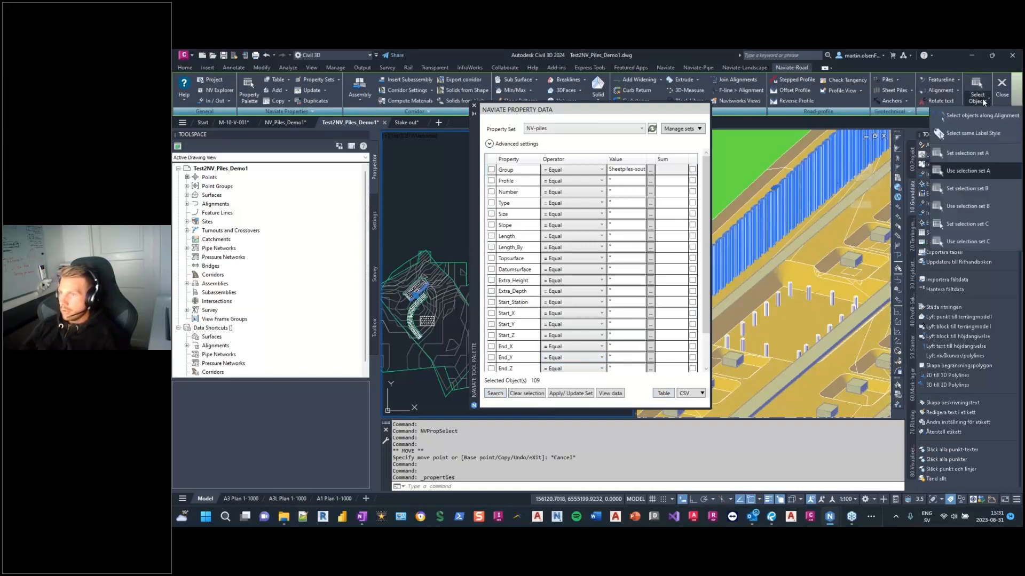
left_click(979, 154)
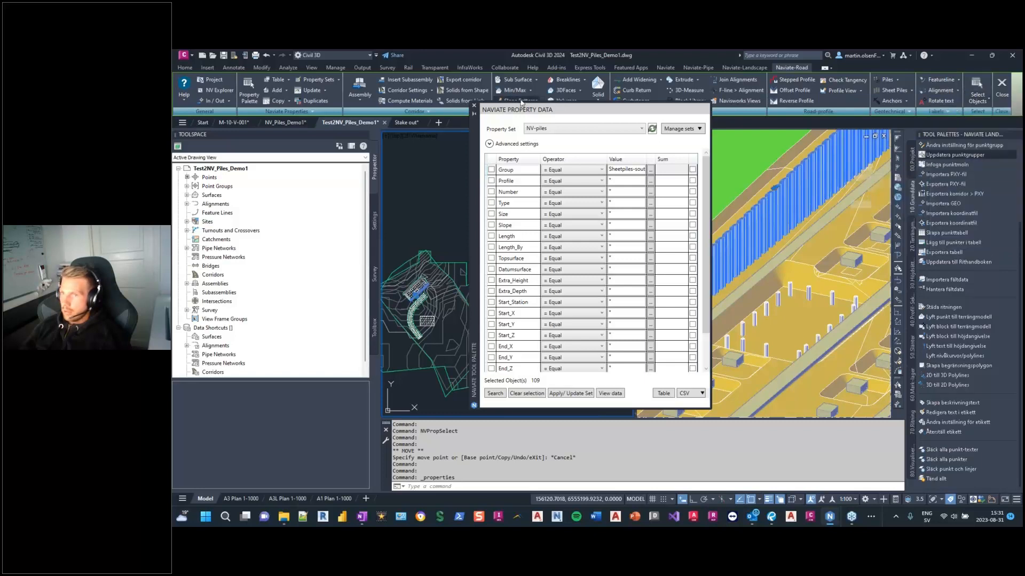
left_click(474, 107)
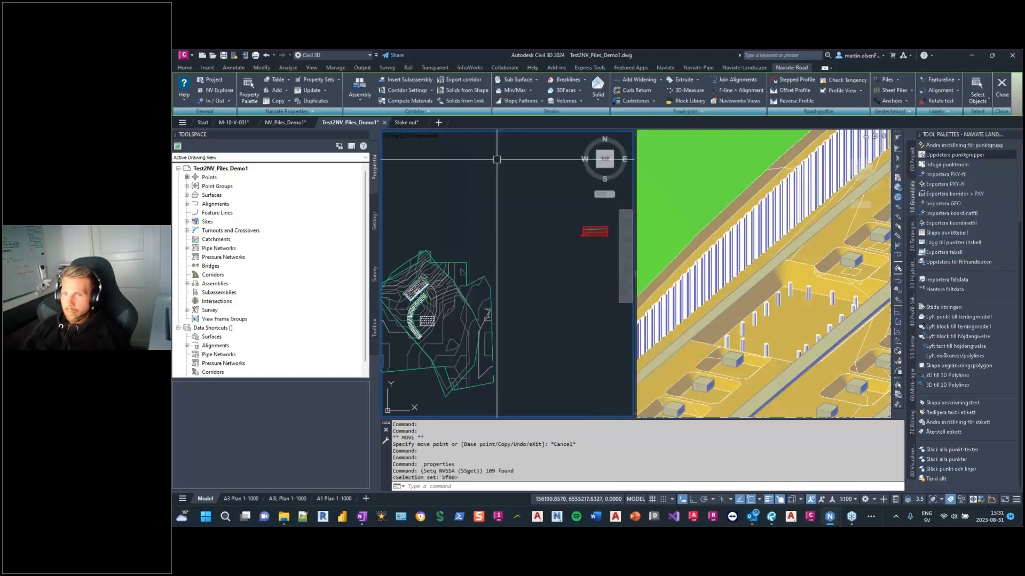
Step: Start projecting the objects of selection set A to the south sheet pile profile view
scroll(592, 220, "up", 8)
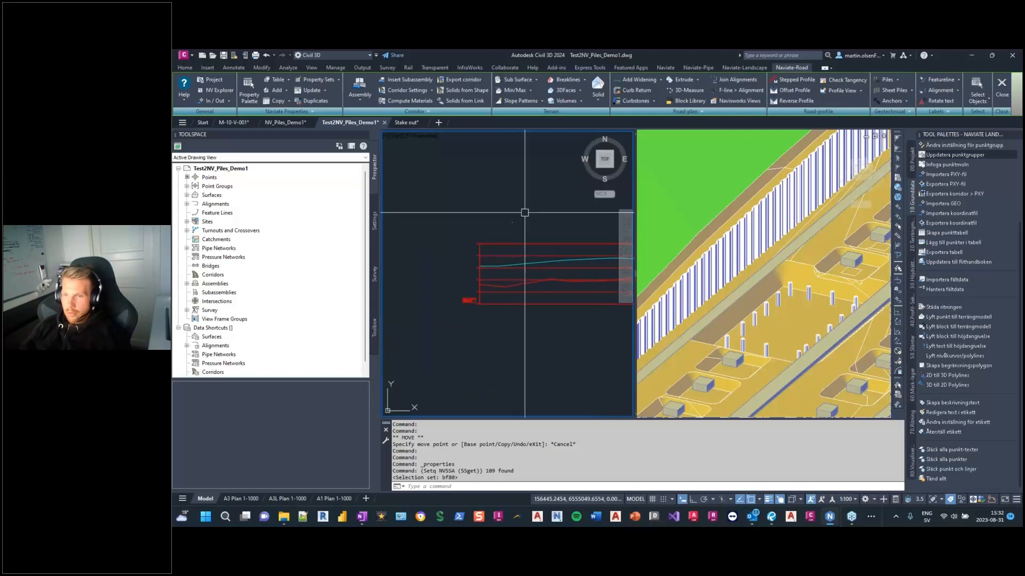
left_click(509, 244)
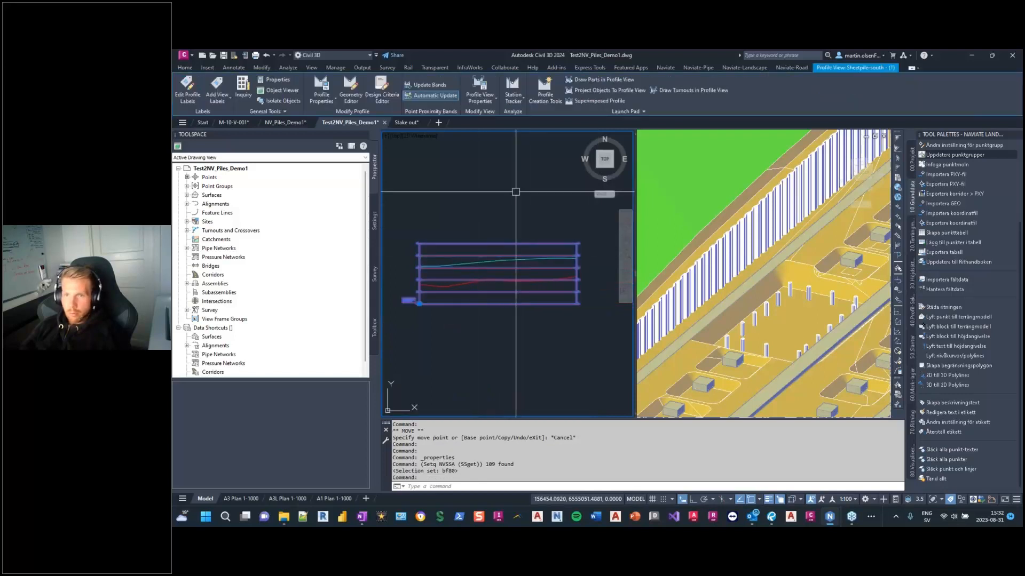
left_click(619, 92)
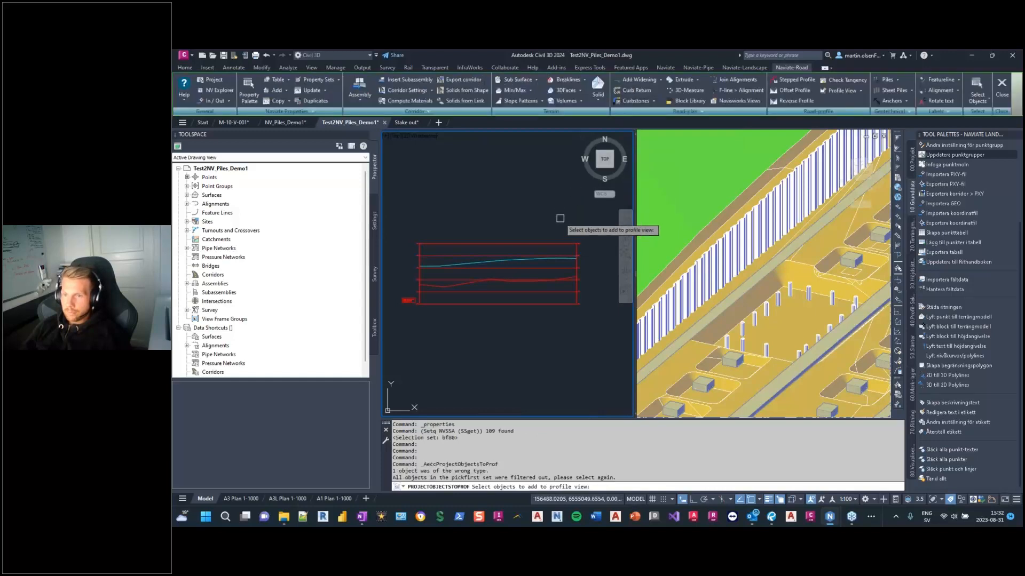
left_click(988, 98)
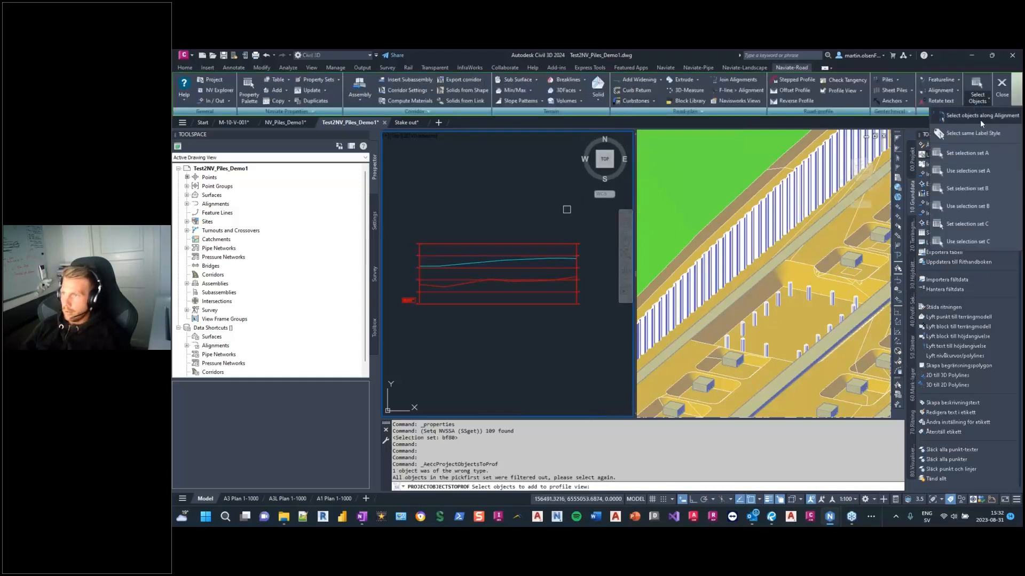
left_click(988, 172)
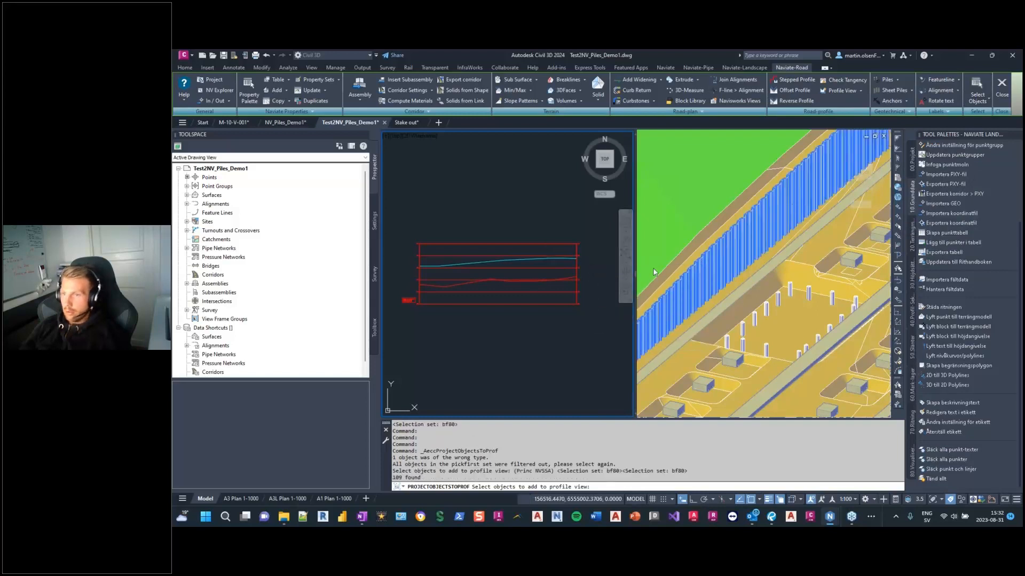
left_click(543, 259)
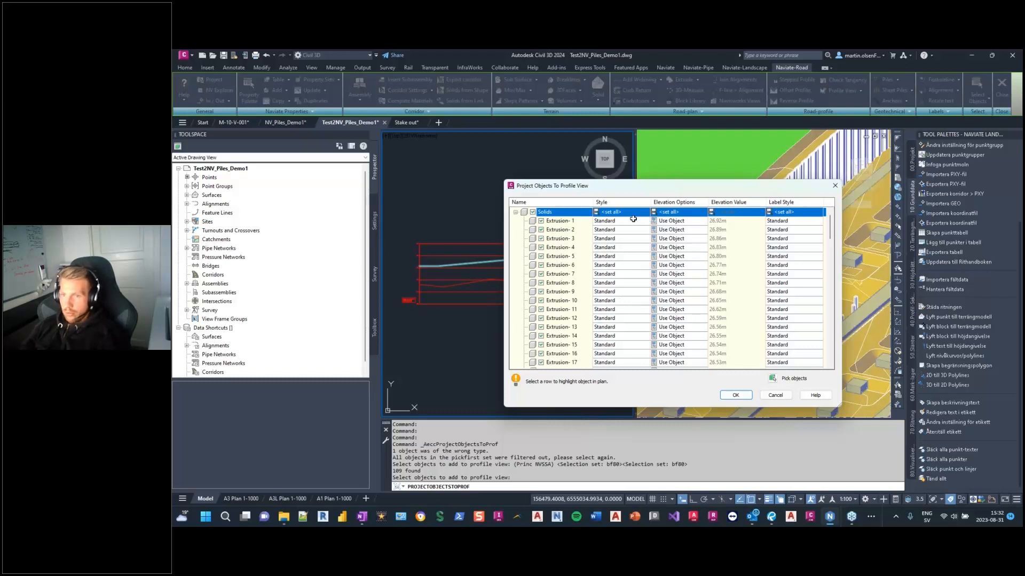
Step: Change the label style for all the solids at once and project them to the profile view
left_click(795, 215)
left_click(637, 331)
left_click(585, 338)
left_click(583, 347)
left_click(735, 395)
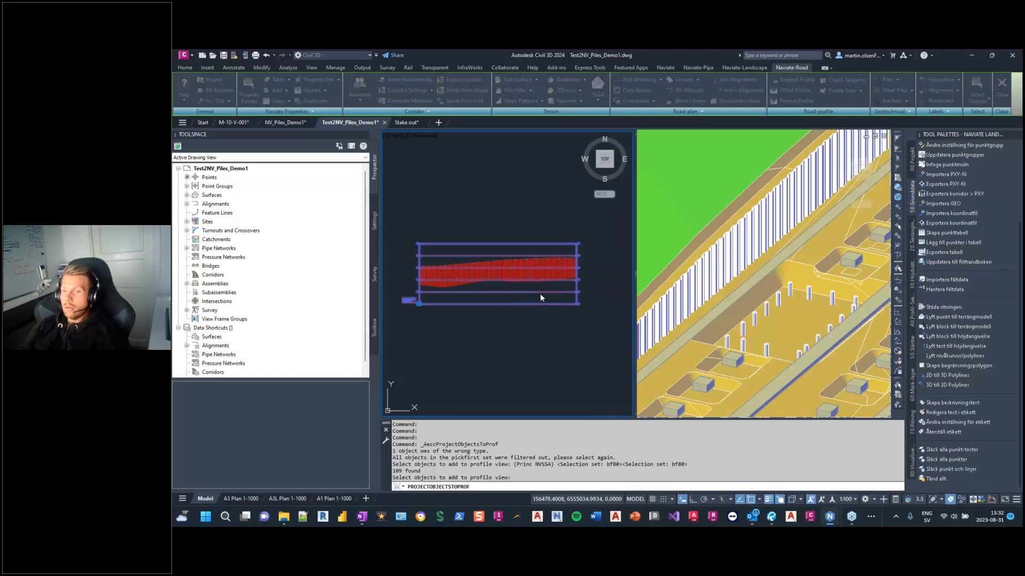
Step: Examine the projected sheet piles in the profile view against the terrain and rock surface profiles
scroll(461, 300, "up", 2)
middle_click_drag(461, 300, 527, 342)
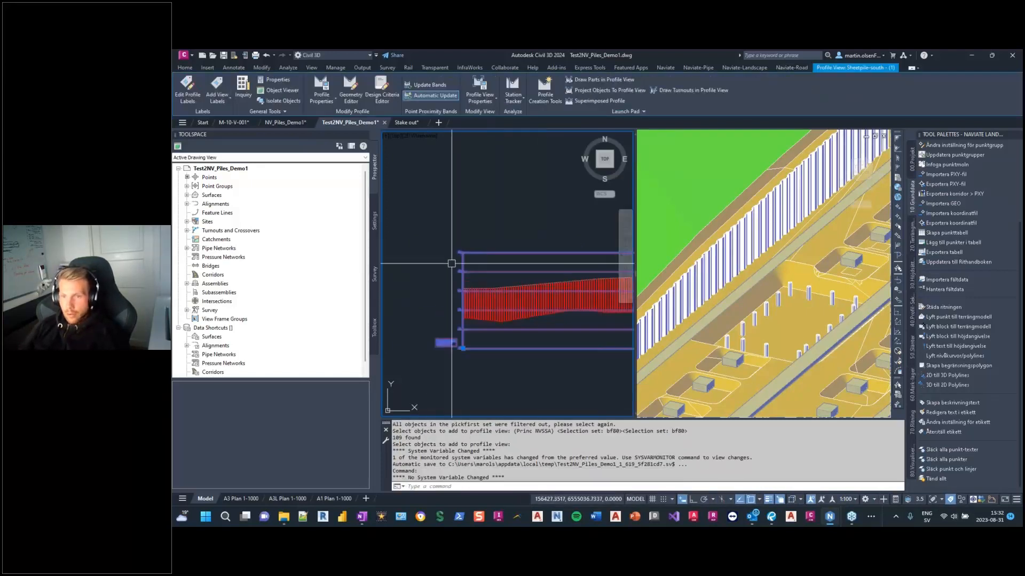
scroll(483, 299, "up", 3)
key("Escape")
scroll(458, 293, "up", 3)
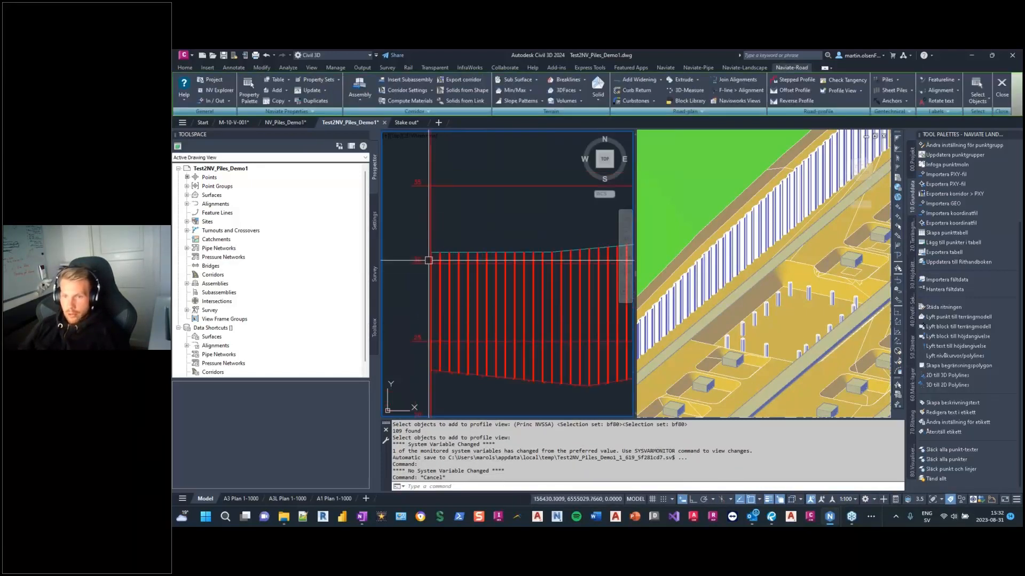
scroll(510, 269, "down", 2)
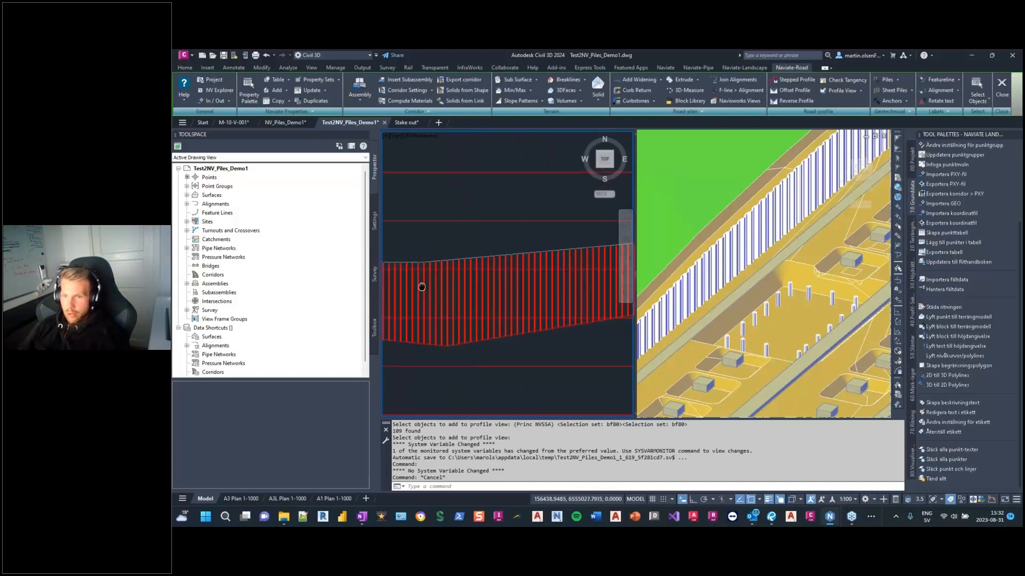
scroll(508, 276, "down", 2)
middle_click_drag(587, 274, 619, 299)
scroll(508, 297, "up", 5)
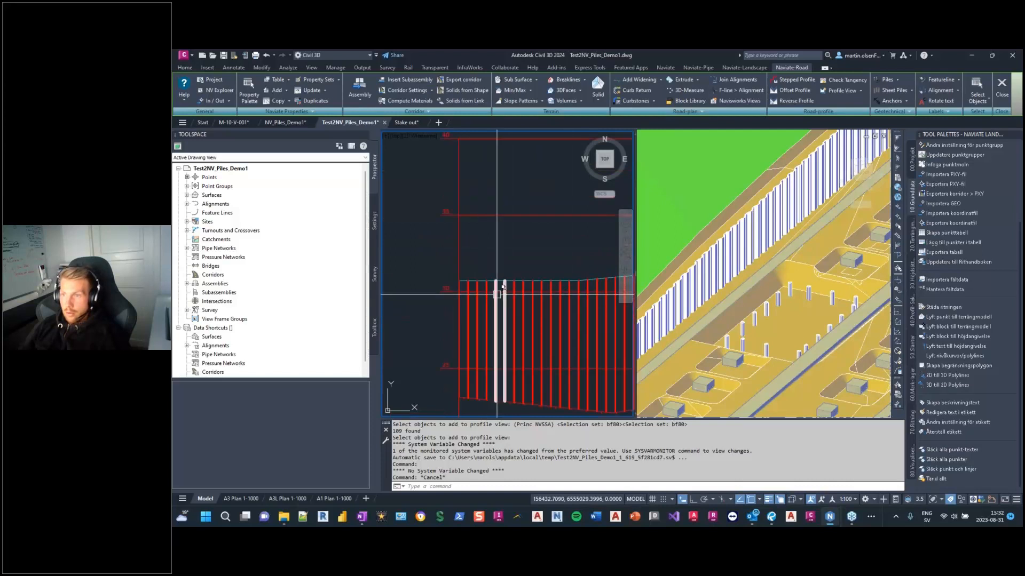
scroll(495, 278, "down", 2)
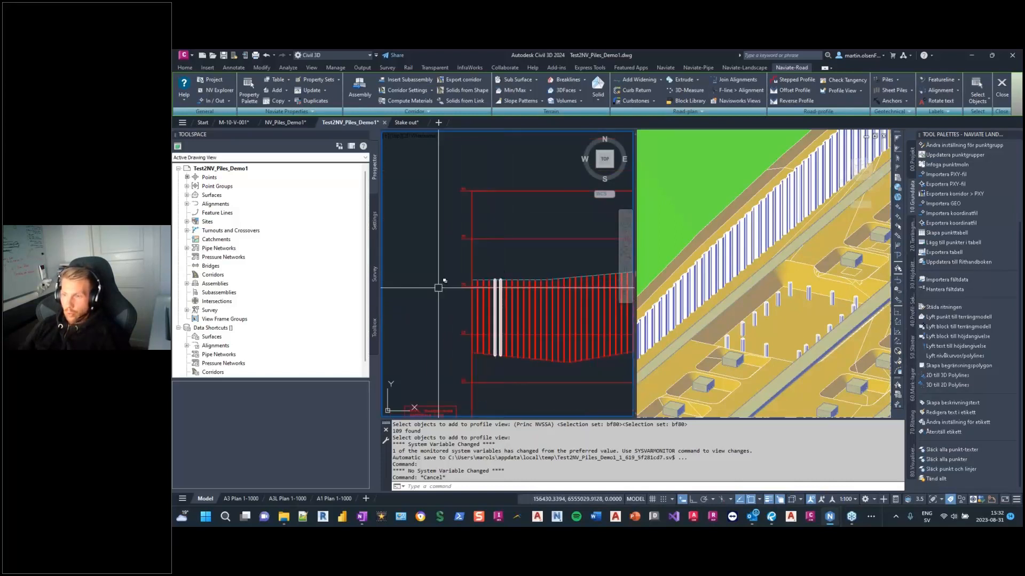
scroll(468, 291, "up", 3)
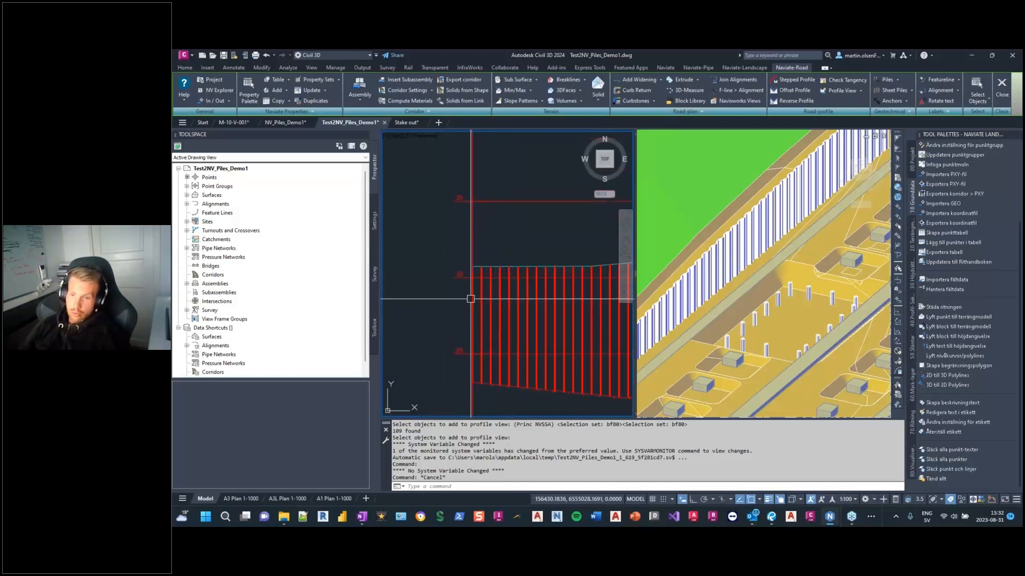
scroll(449, 310, "up", 2)
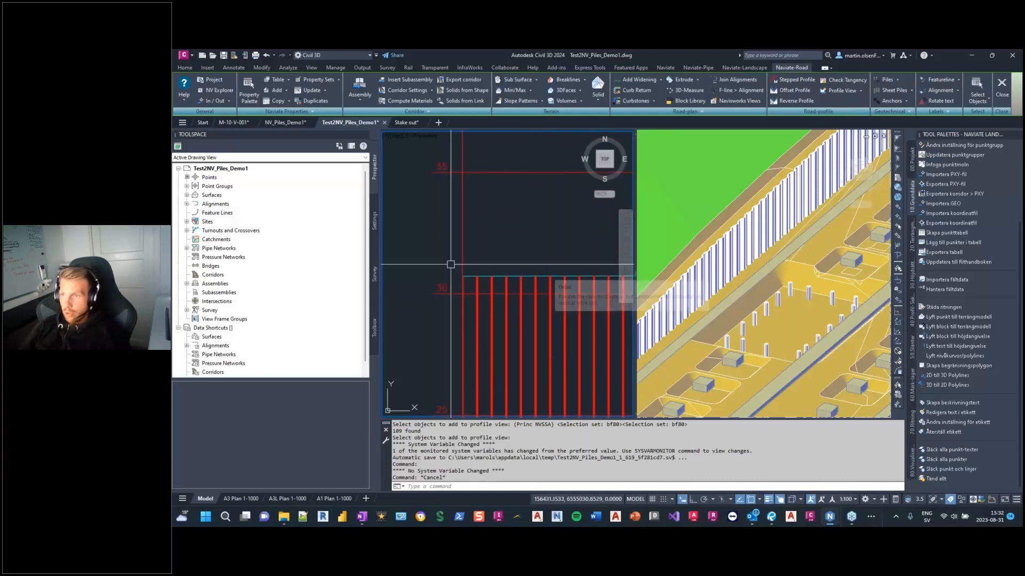
scroll(441, 291, "down", 4)
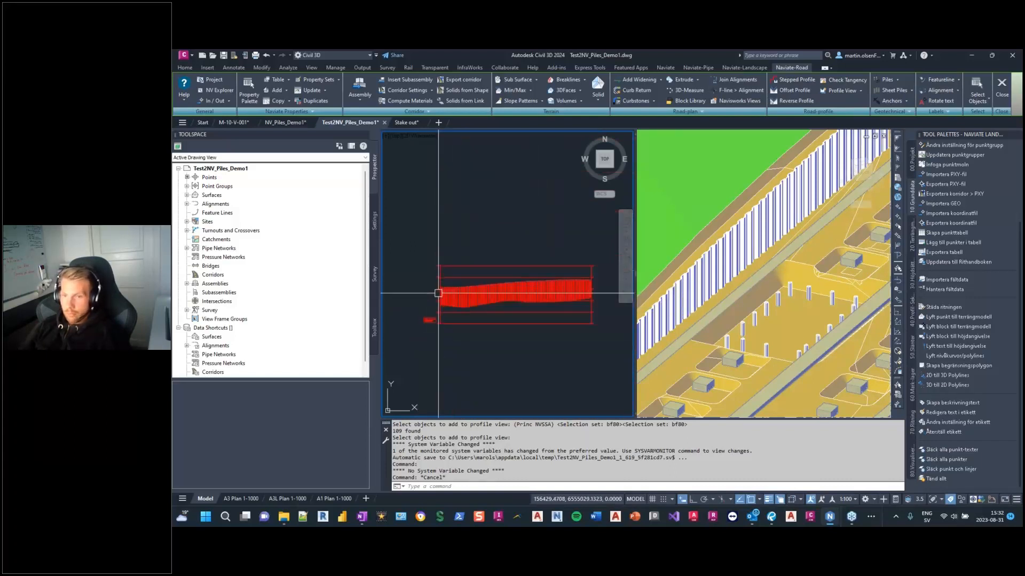
Step: Start creating anchors with the south sheet pile line in plan as their start line
scroll(425, 352, "down", 4)
middle_click_drag(424, 351, 592, 271)
scroll(404, 350, "up", 6)
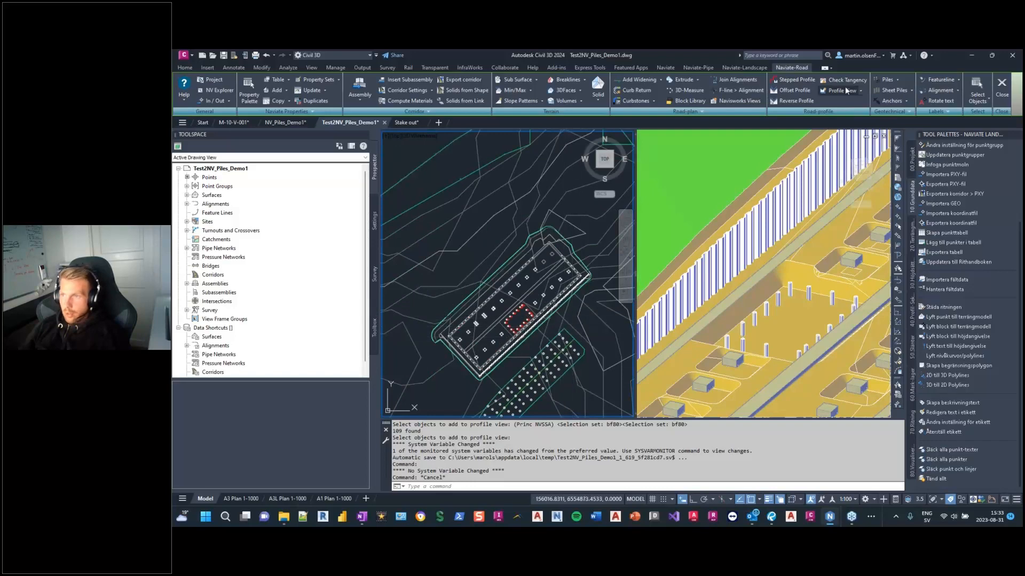
left_click(906, 101)
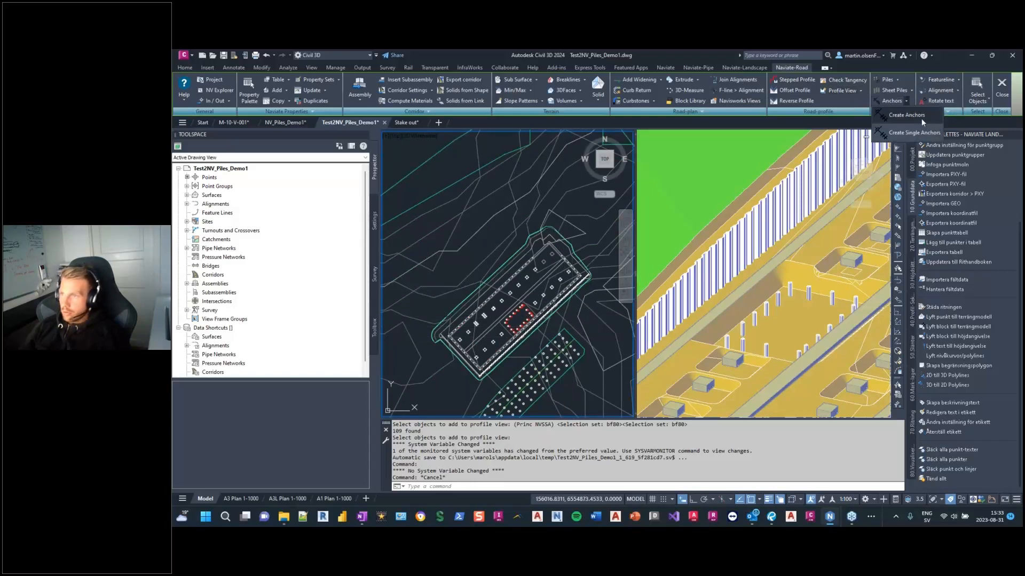
left_click(917, 114)
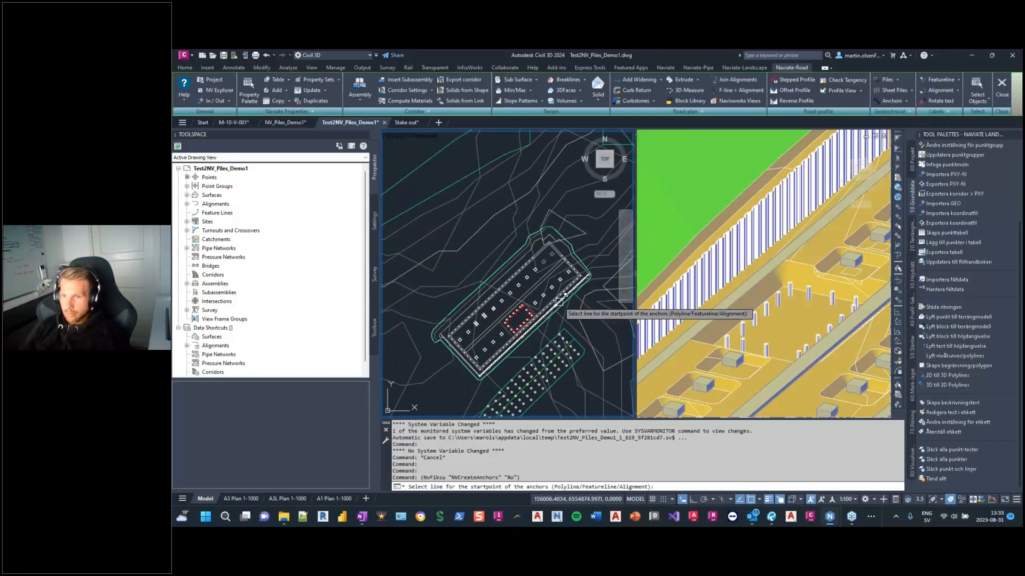
scroll(564, 286, "up", 12)
middle_click_drag(575, 291, 488, 311)
scroll(489, 312, "down", 2)
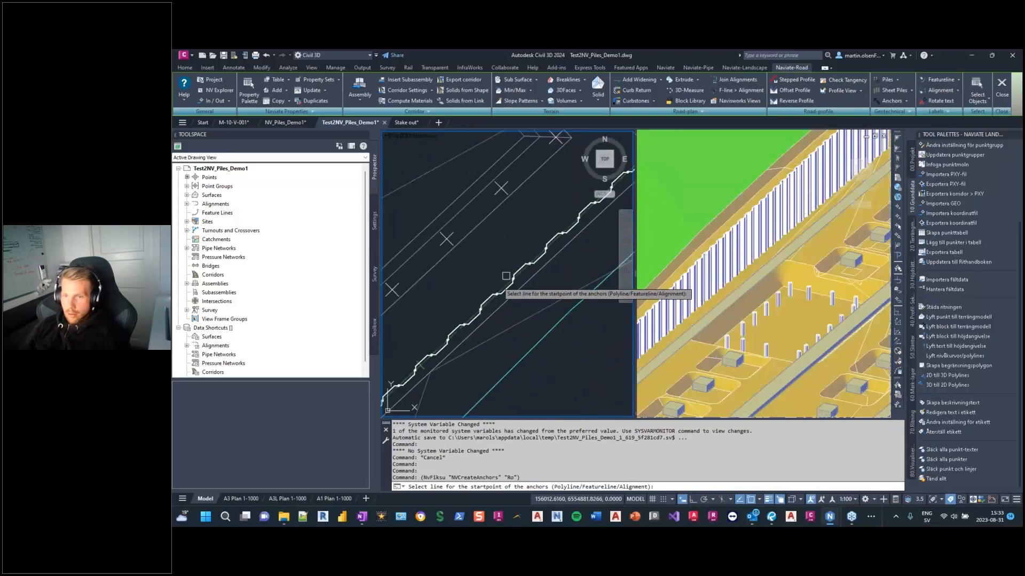
left_click(502, 288)
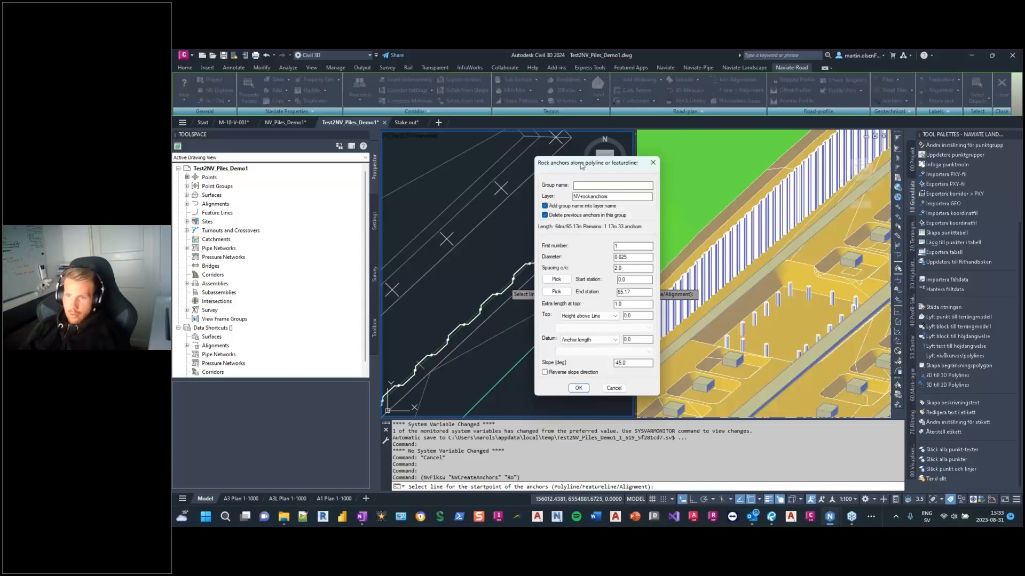
Step: Name the anchor group Anchors-south, leave the group name out of the layer name, and set the c/c spacing to 2.4
left_click_drag(581, 167, 631, 162)
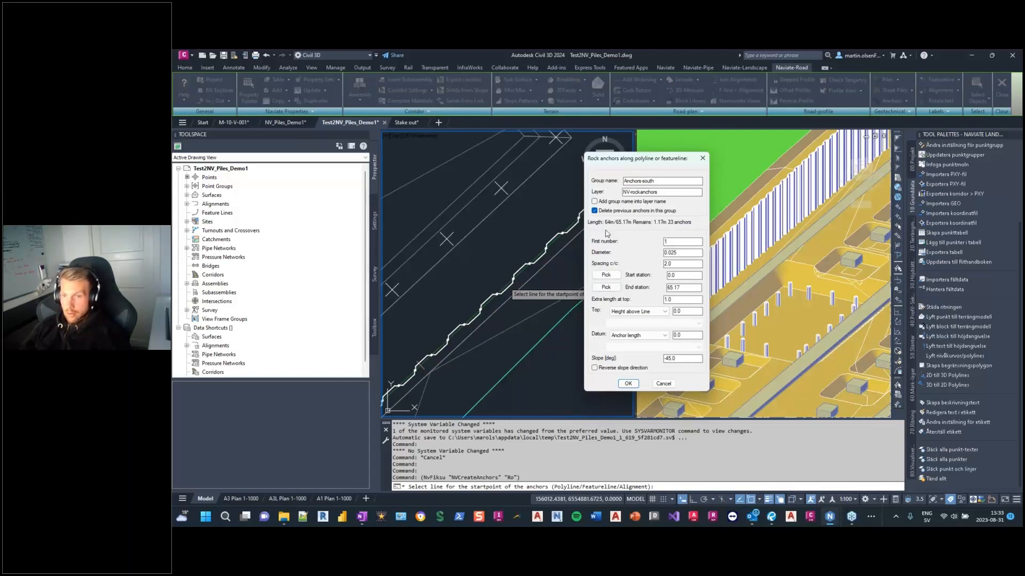
left_click_drag(630, 159, 670, 137)
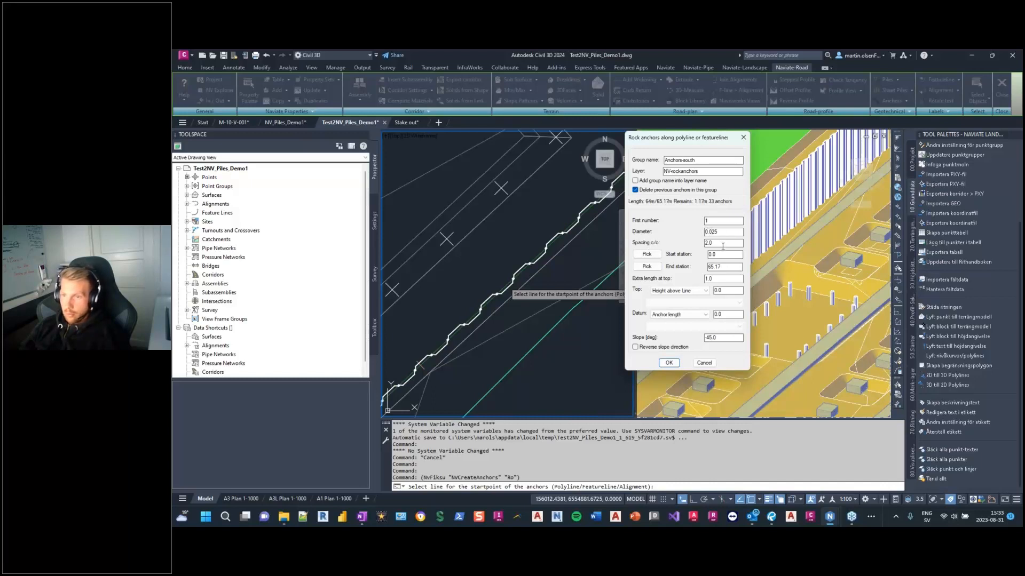
left_click_drag(693, 140, 773, 171)
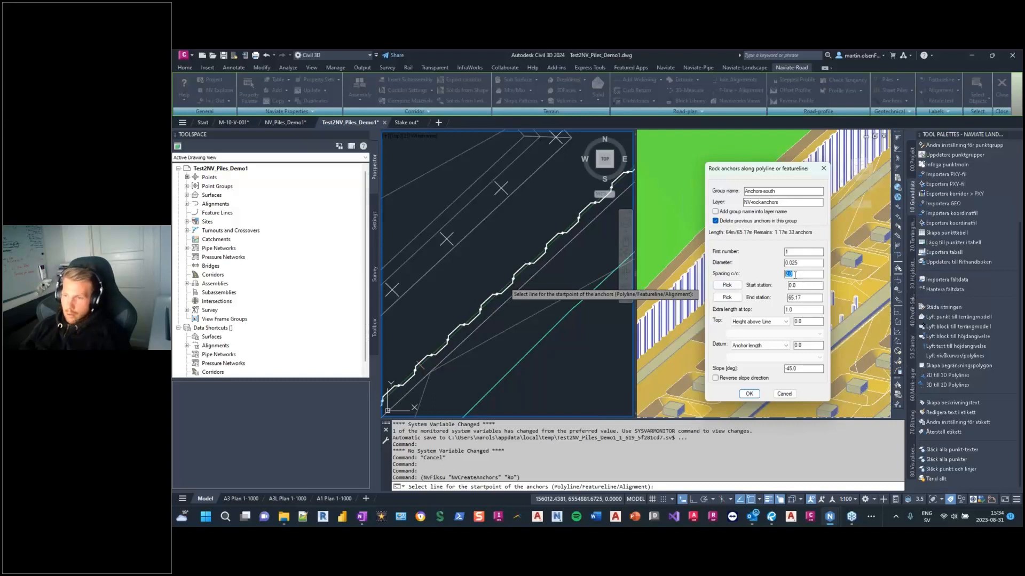
type("2.4")
key("Tab")
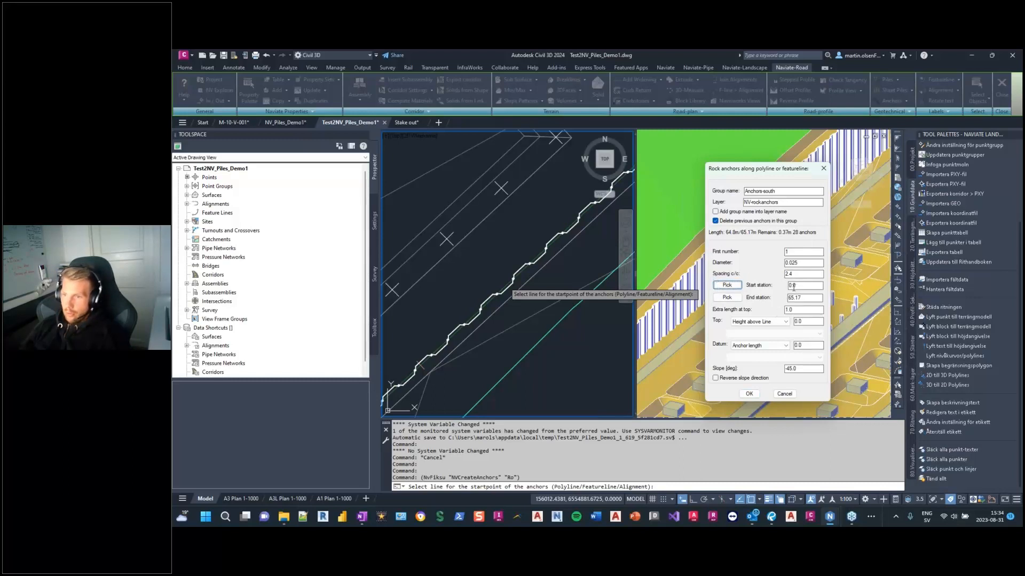
Step: Set the top of the Anchors-south rock anchors to a fixed elevation of 30
left_click(802, 299)
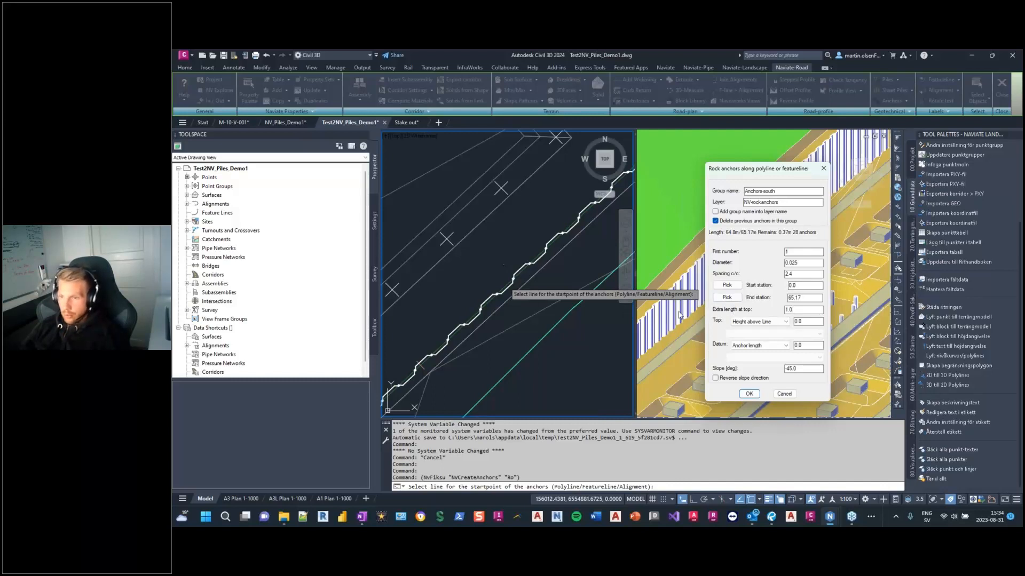
double_click(798, 310)
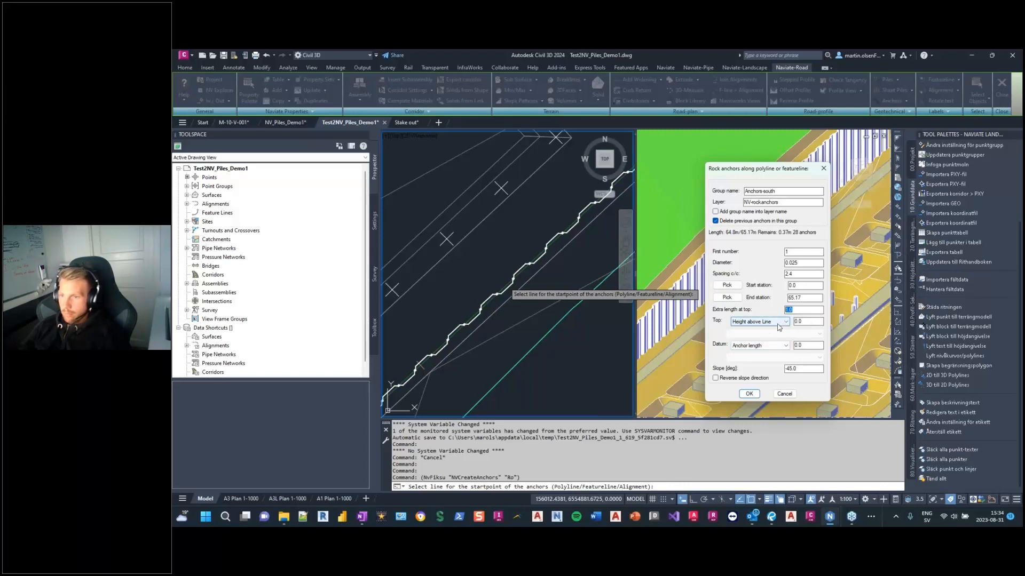
left_click(808, 323)
left_click(772, 322)
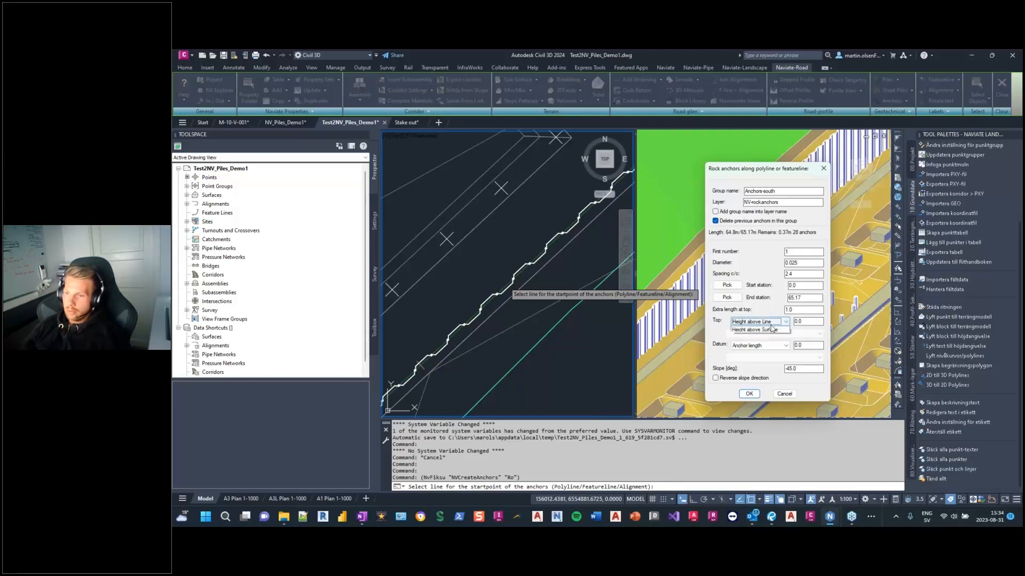
left_click(785, 335)
key("Tab")
type("30")
Step: Set the anchor datum to a length of 3 below Rock_surface and create the Anchors-south rock anchors
left_click(762, 346)
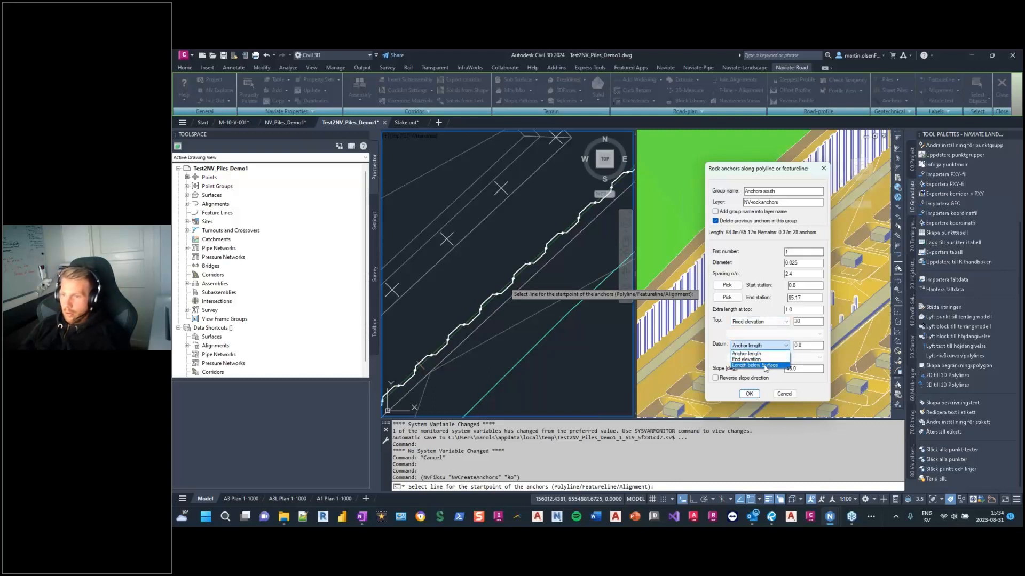
left_click(767, 366)
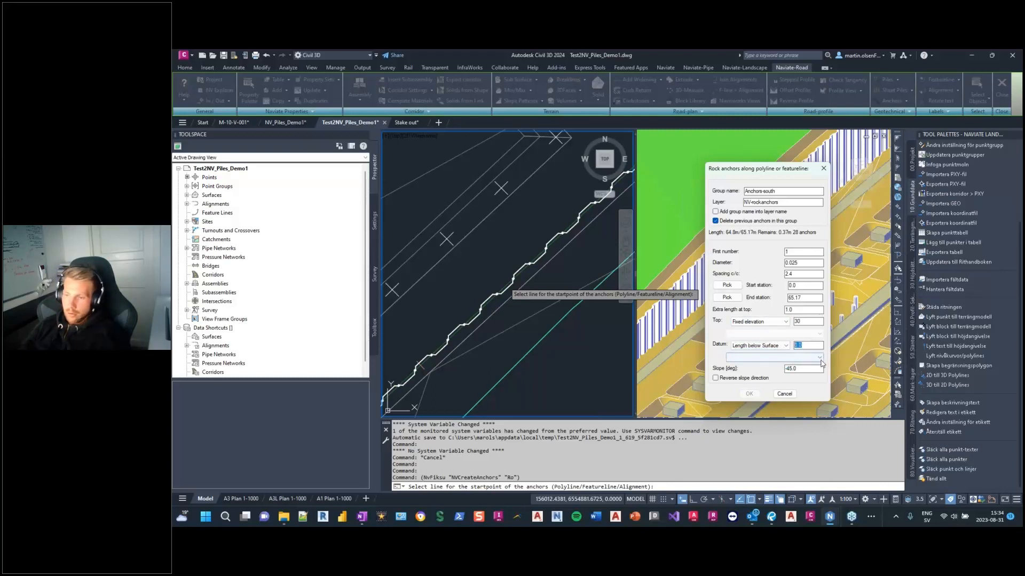
left_click(807, 346)
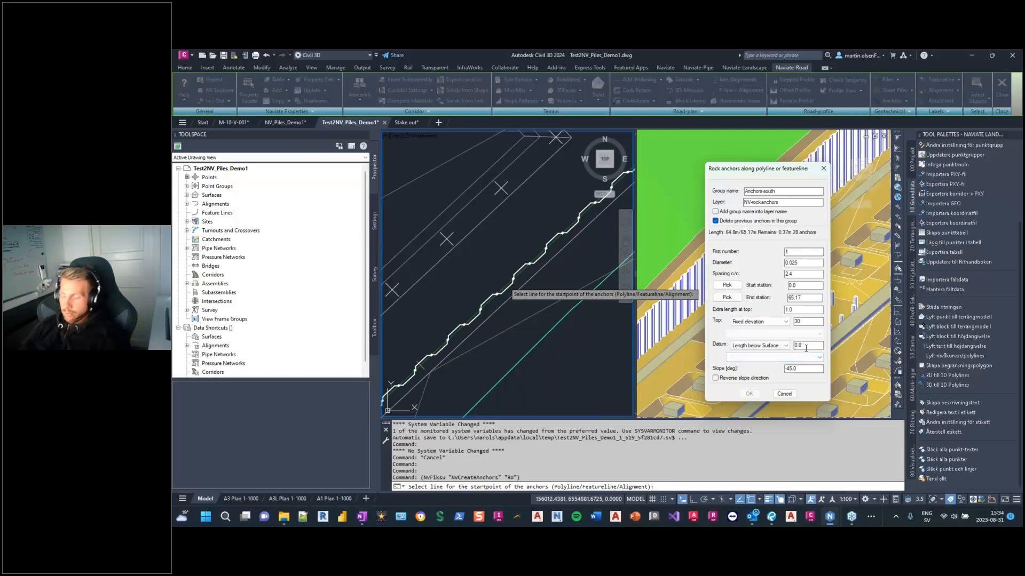
double_click(805, 348)
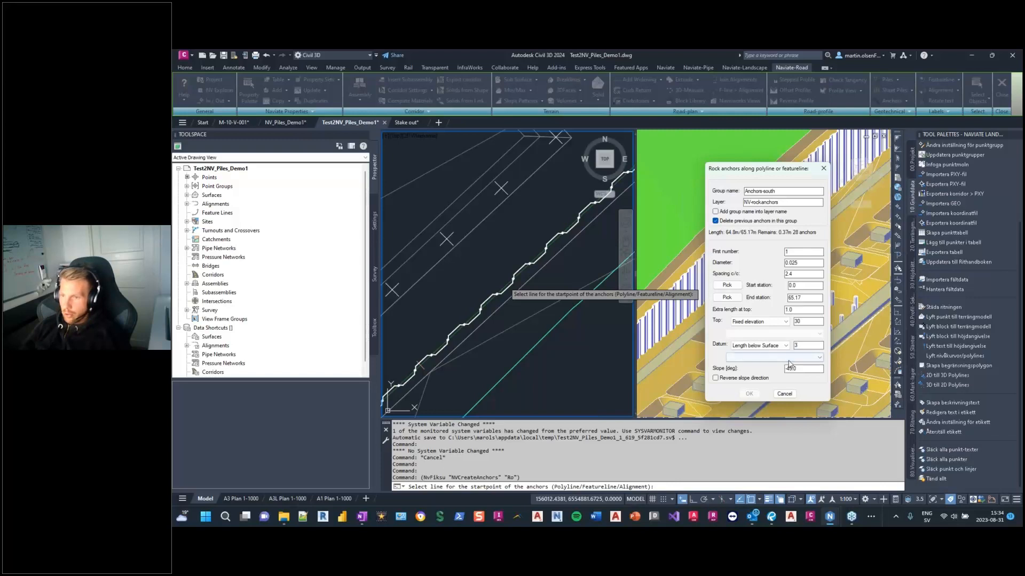
left_click(786, 357)
left_click(761, 407)
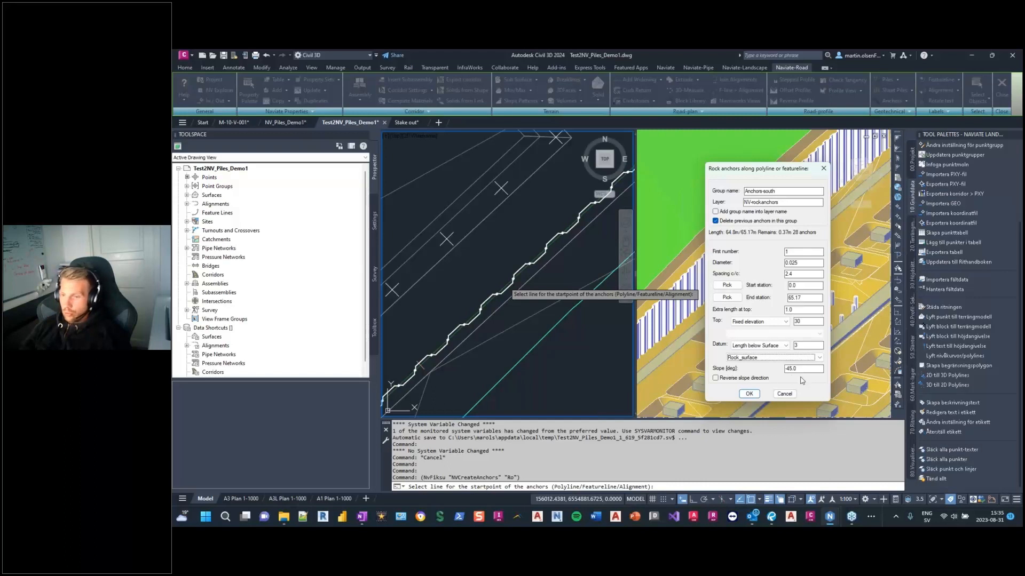
left_click(750, 395)
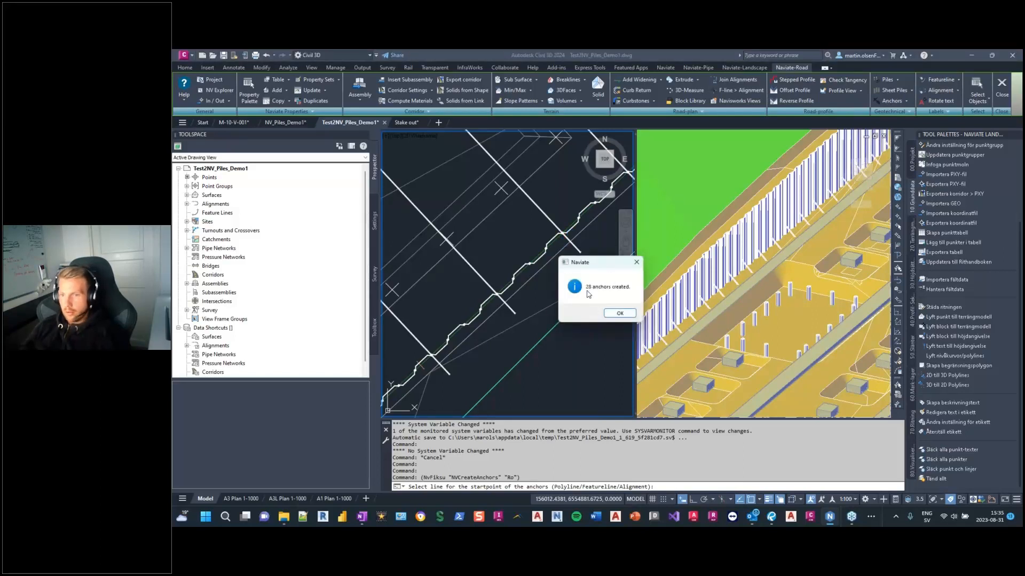
left_click(619, 314)
Step: Examine the new rock anchors along the jagged wall line in plan and 3D, especially their direction at the line's start
scroll(580, 253, "up", 3)
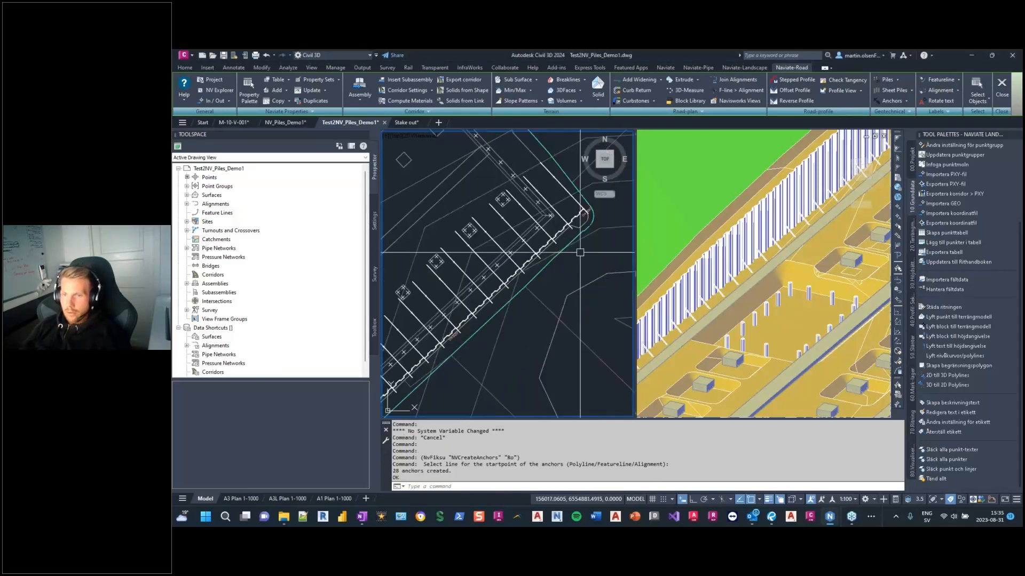
scroll(580, 252, "up", 5)
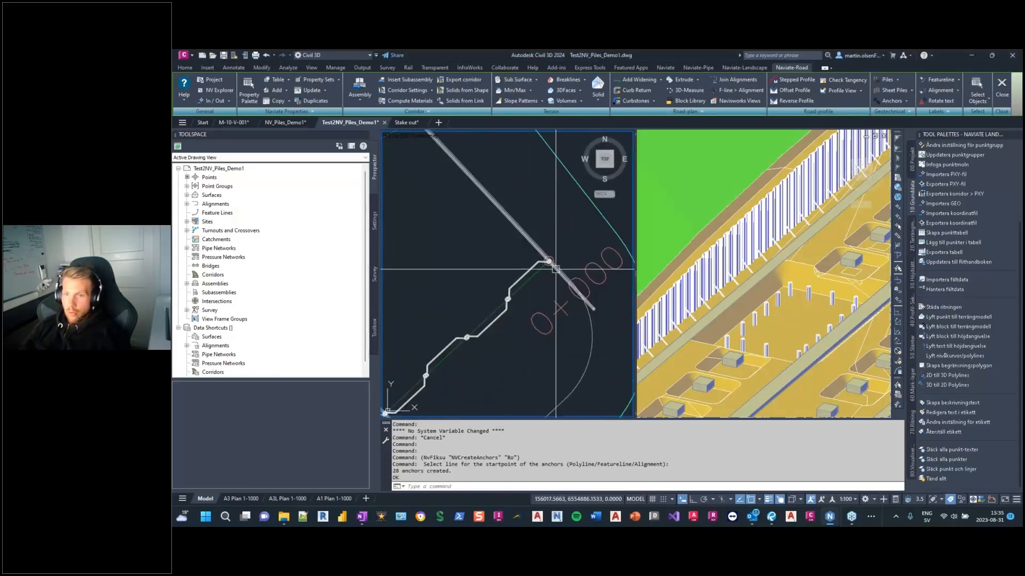
scroll(555, 257, "down", 3)
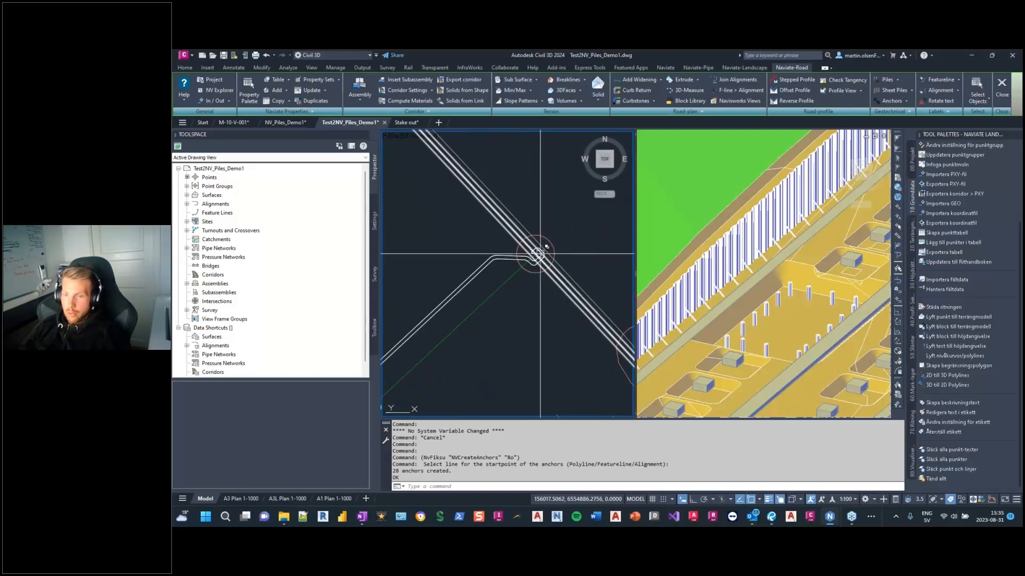
scroll(538, 245, "down", 5)
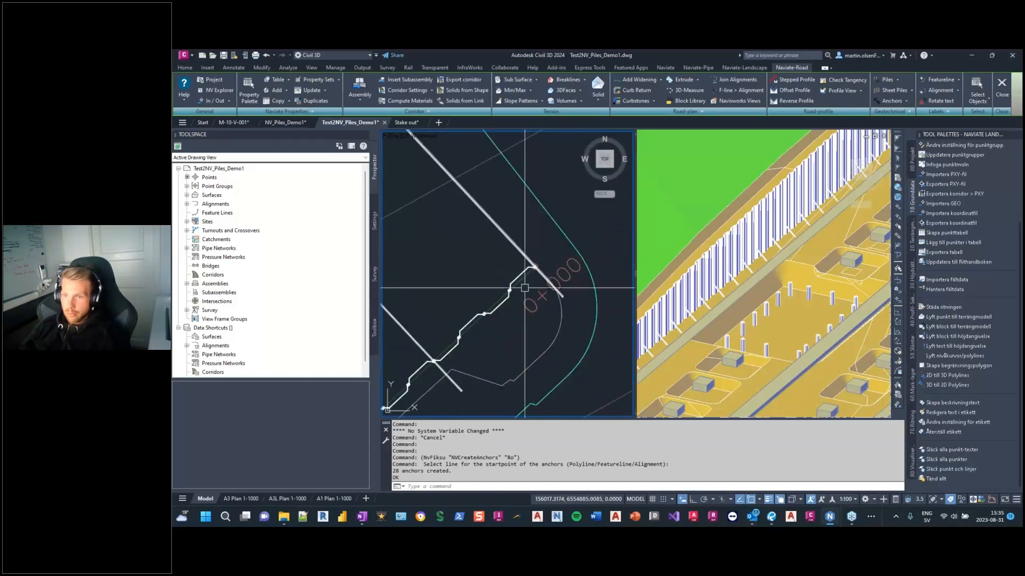
middle_click_drag(485, 267, 533, 233)
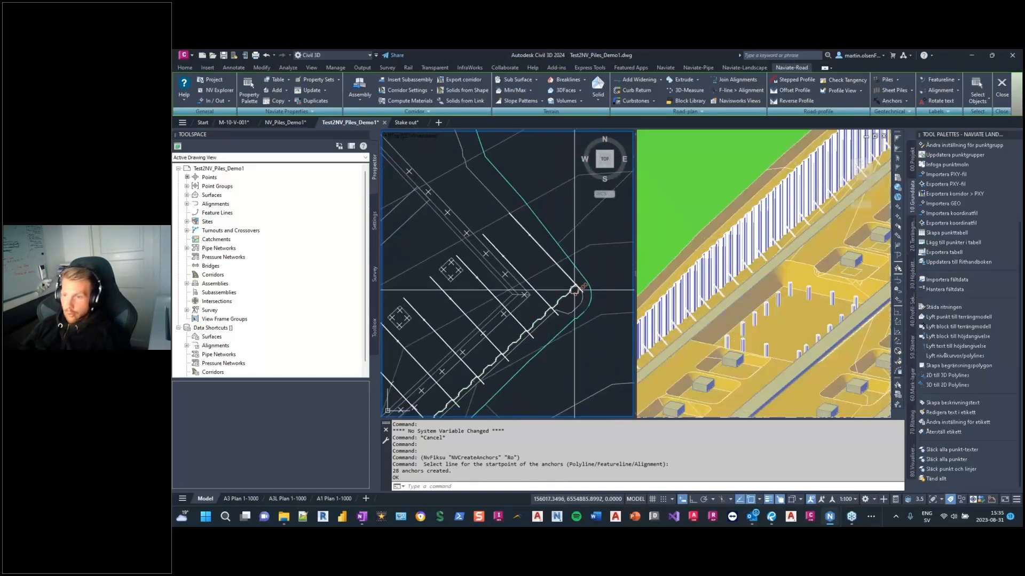
left_click(732, 287)
scroll(733, 287, "up", 4)
scroll(754, 268, "up", 3)
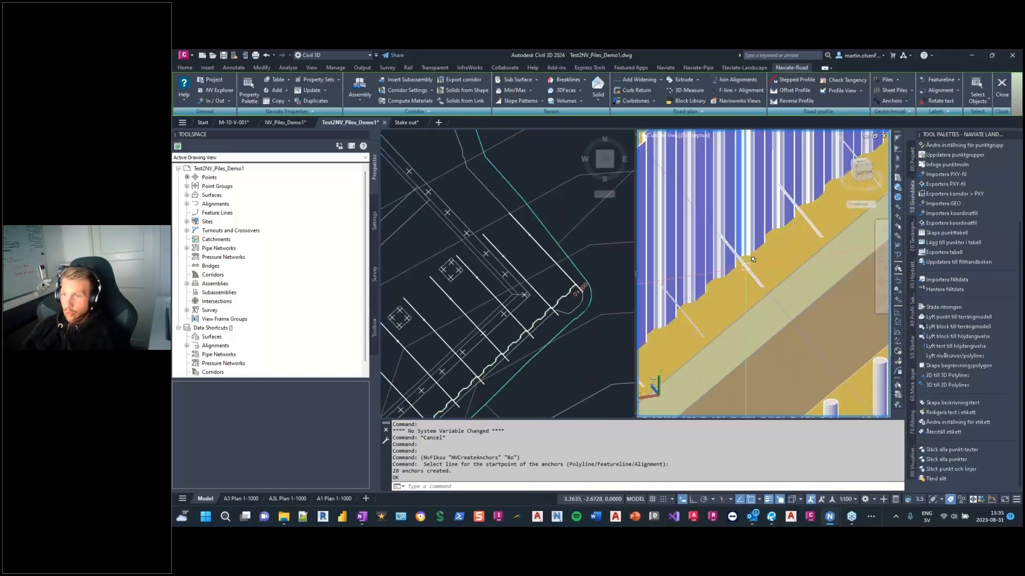
Step: Recreate the Anchors-south rock anchors along the jagged wall line with start station 0.3 and the slope direction reversed
left_click(574, 289)
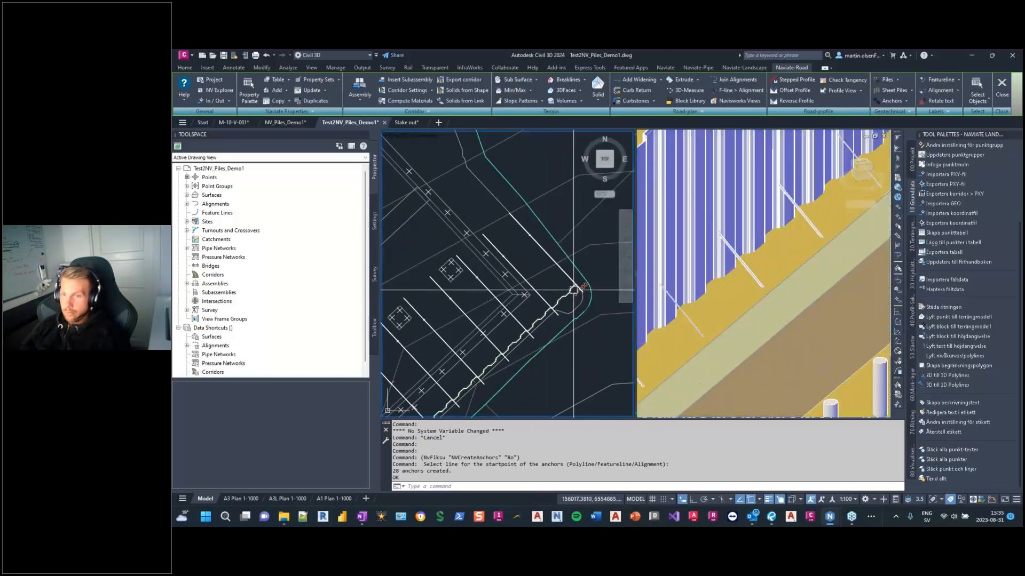
left_click(908, 101)
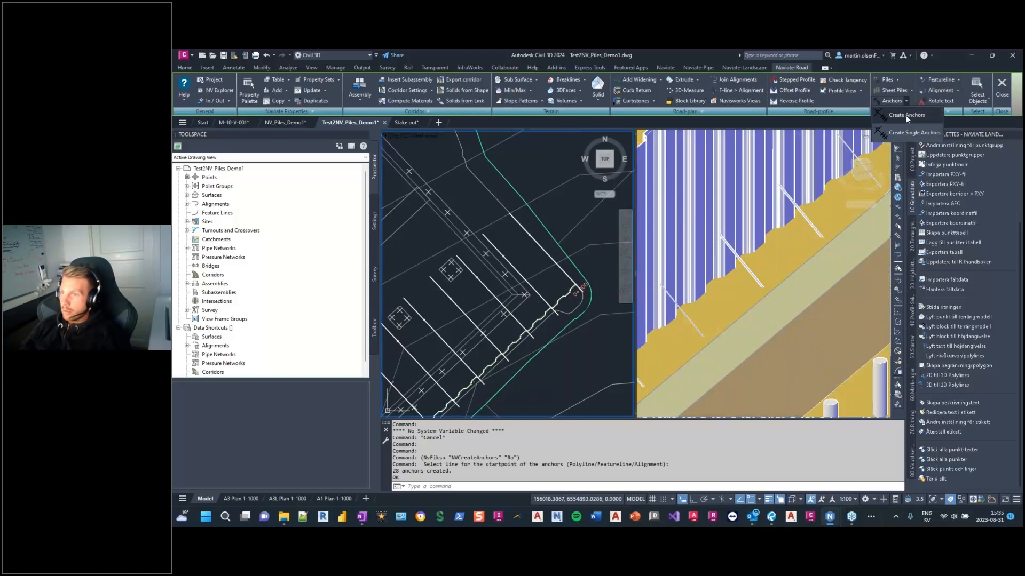
left_click(907, 117)
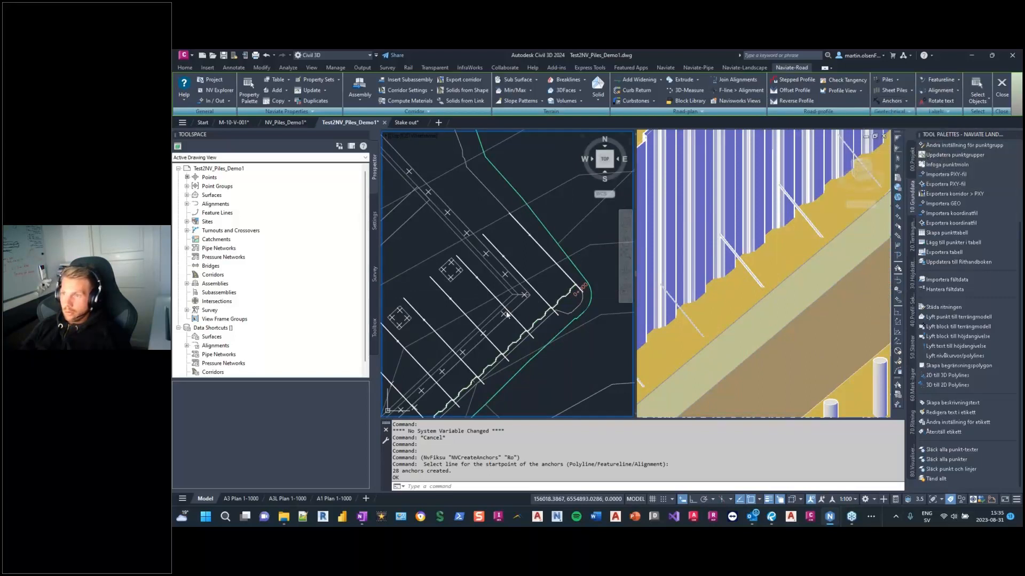
scroll(563, 320, "up", 5)
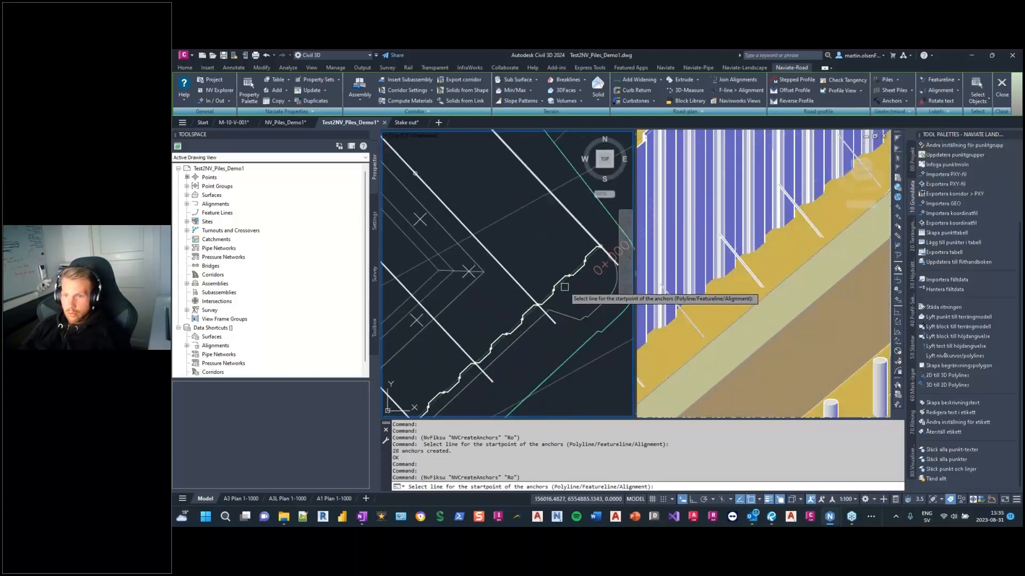
left_click(552, 273)
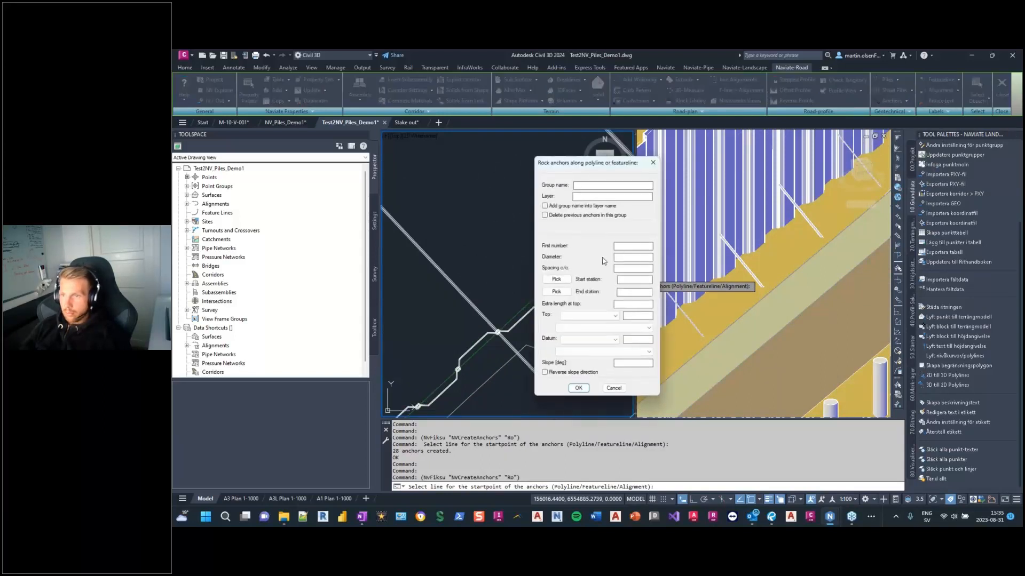
double_click(619, 185)
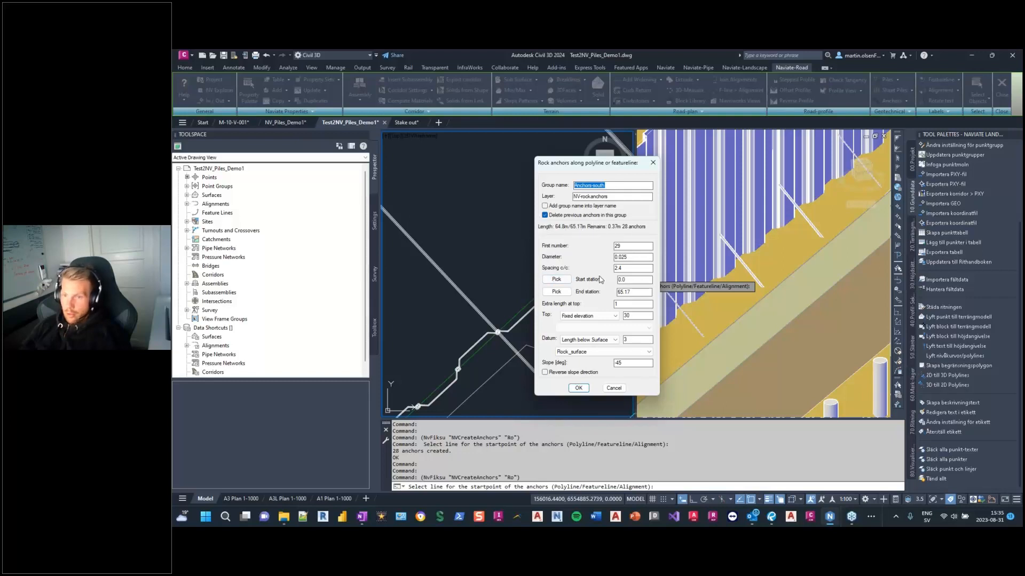
left_click(630, 279)
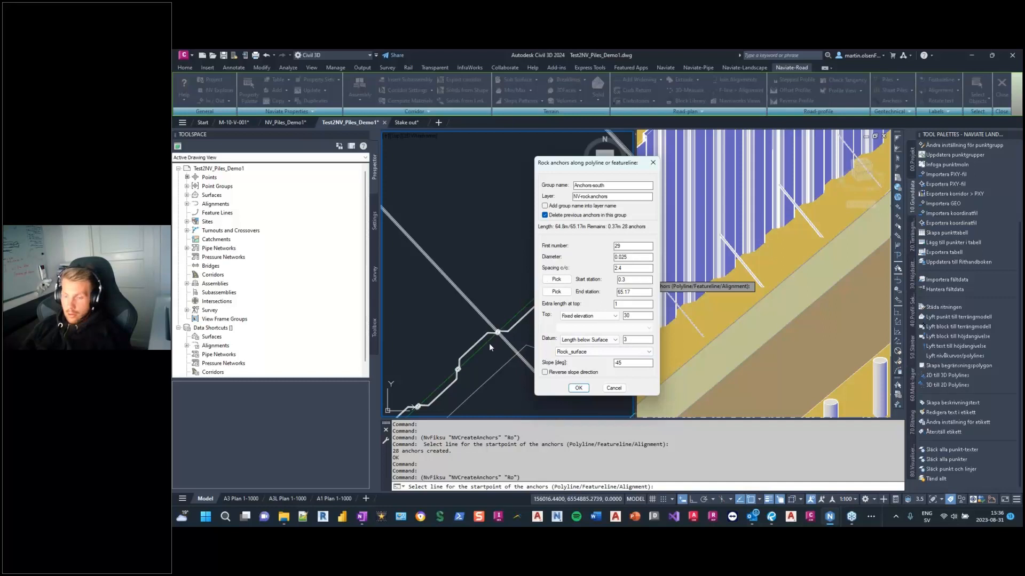
left_click(545, 373)
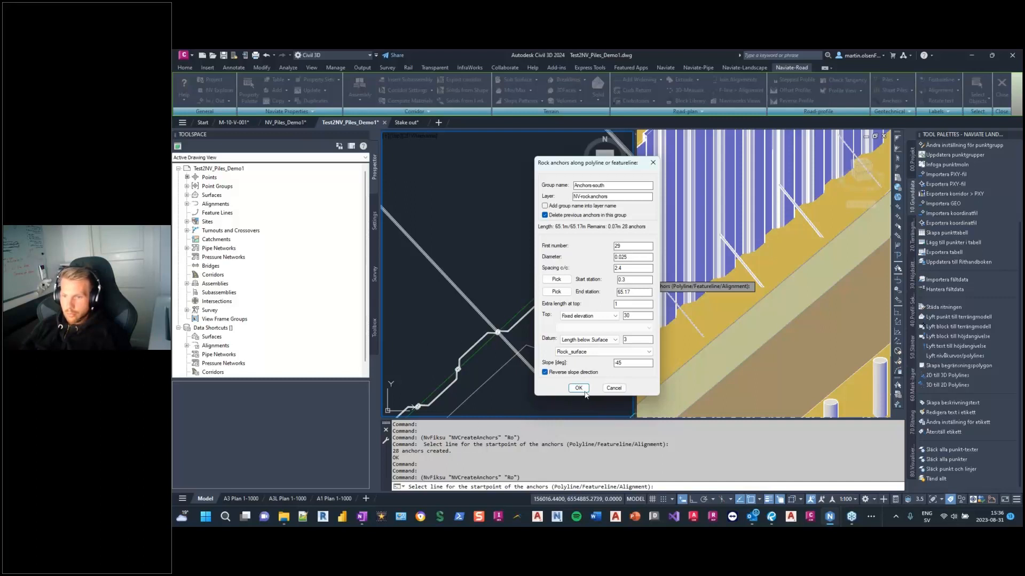
left_click(582, 388)
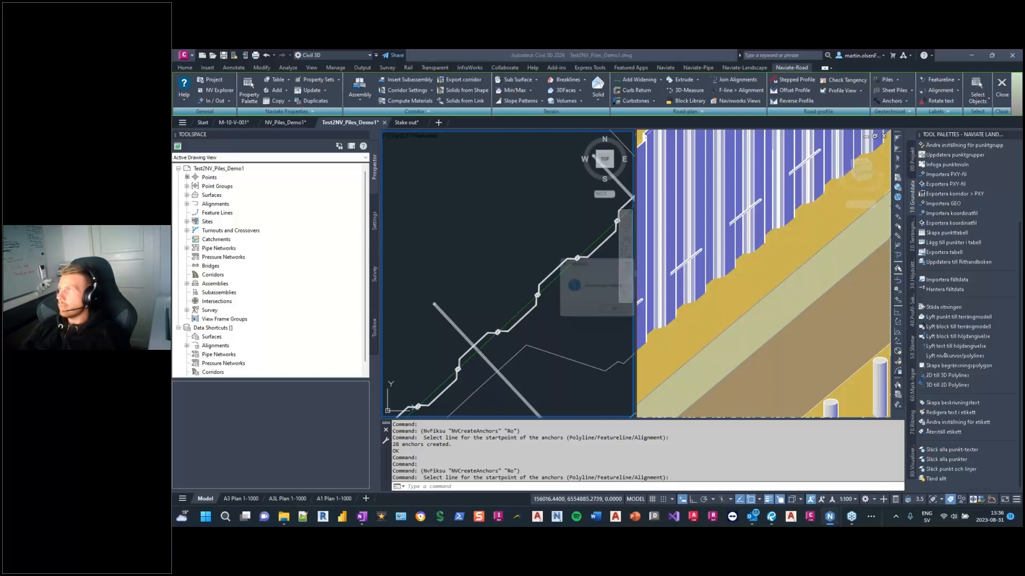
left_click(619, 314)
Step: Examine the recreated anchors' start offset and direction along the wall in both the plan and 3D views
scroll(542, 285, "up", 6)
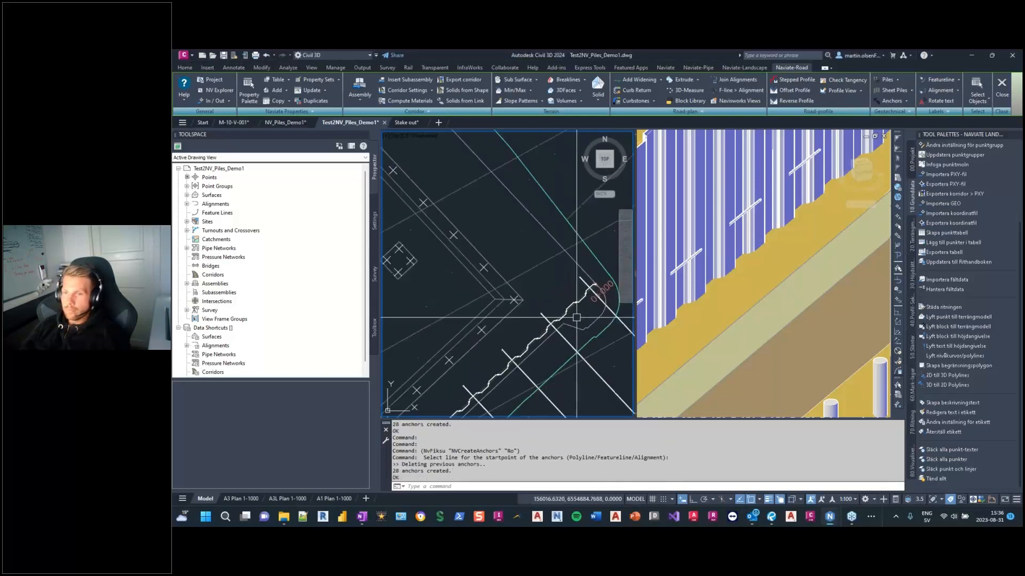
scroll(541, 284, "up", 5)
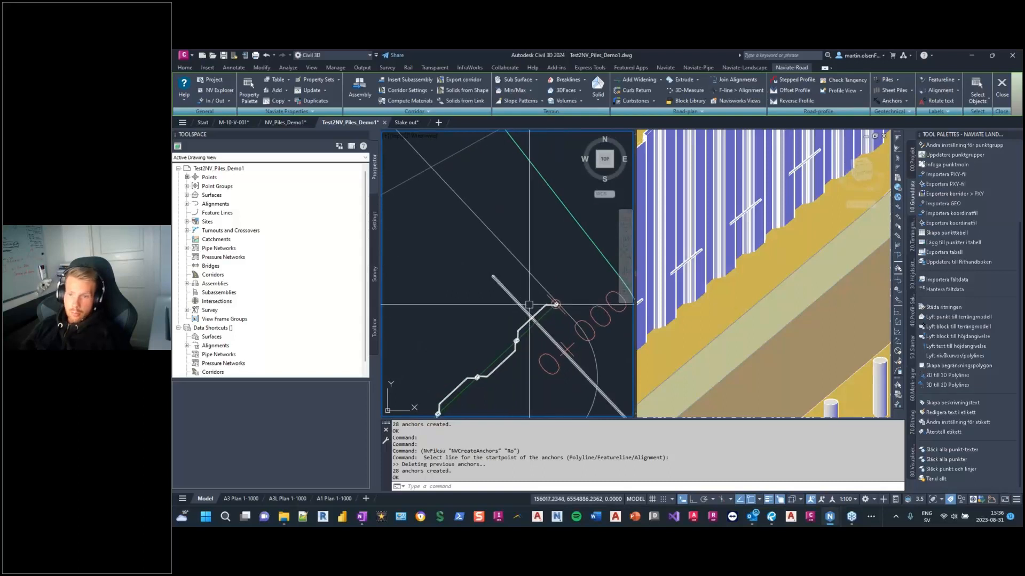
left_click(697, 287)
scroll(697, 287, "down", 5)
middle_click_drag(681, 286, 753, 316)
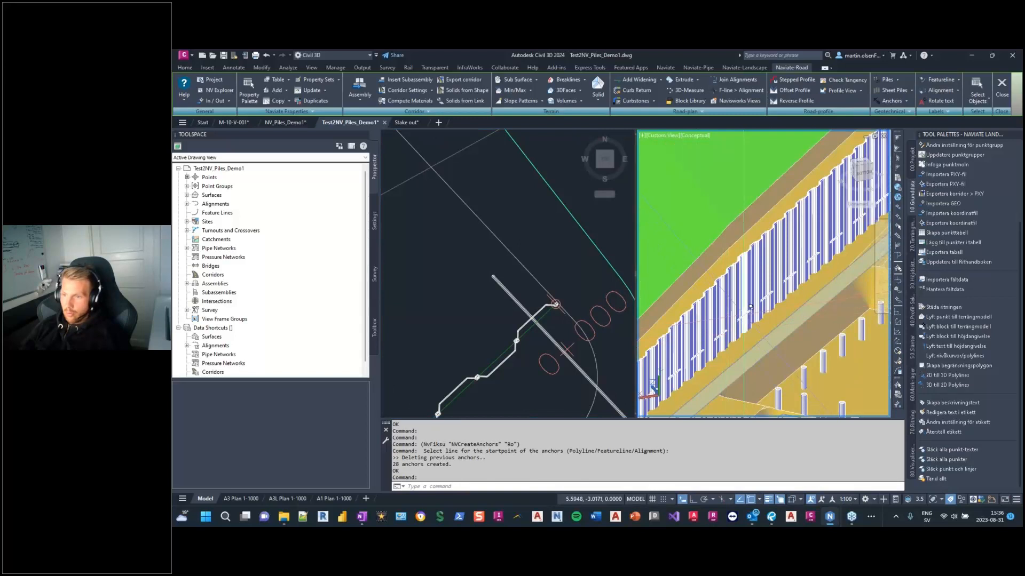
scroll(750, 316, "up", 3)
left_click(531, 350)
scroll(520, 304, "down", 4)
middle_click_drag(494, 355, 559, 213)
scroll(560, 160, "down", 2)
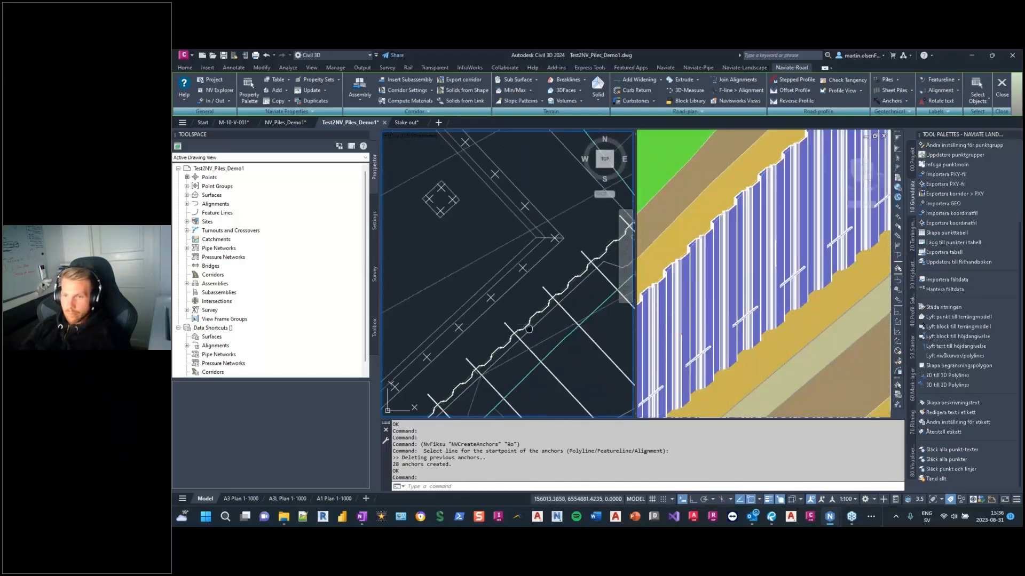
middle_click_drag(598, 161, 559, 270)
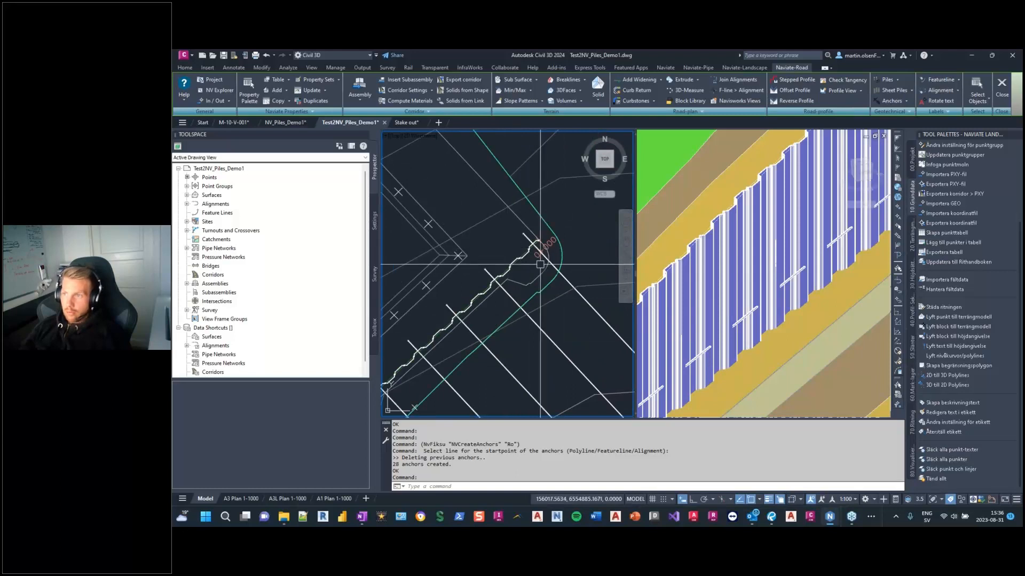
scroll(518, 249, "up", 2)
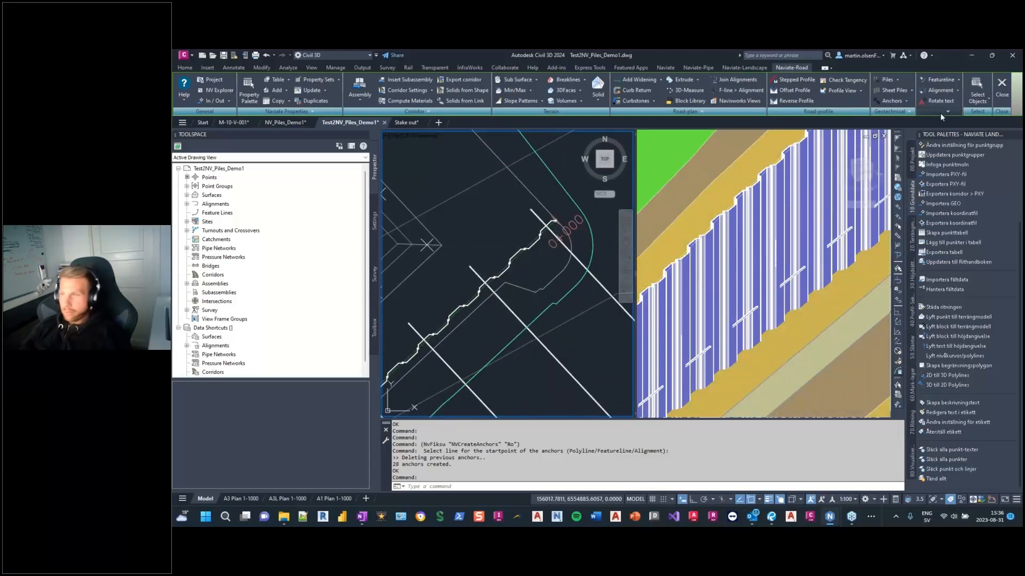
Step: Start creating single rock anchors on the jagged wall line in group Anchors-south, with deletion of the group's previous anchors turned off
left_click(907, 102)
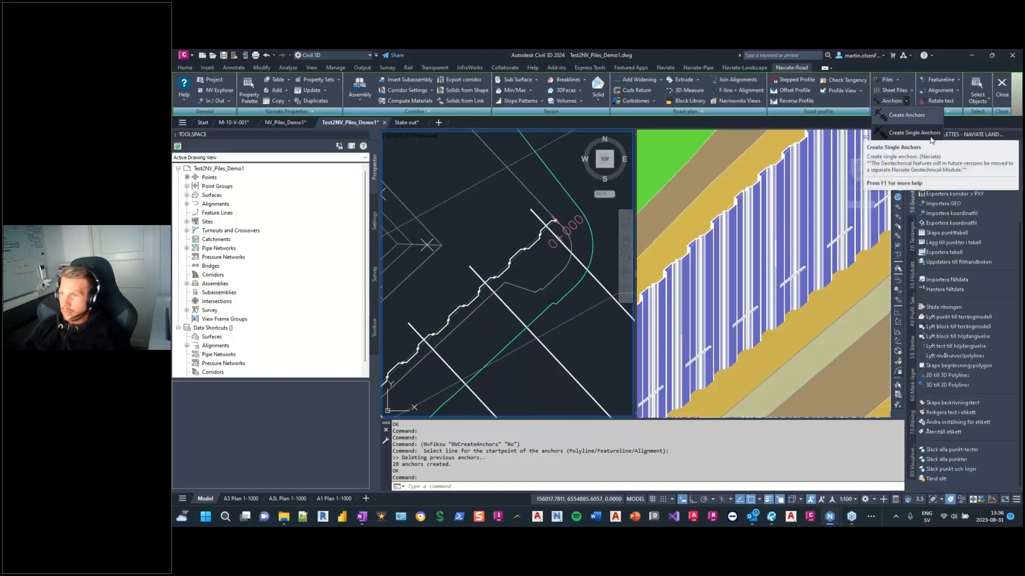
left_click(913, 133)
scroll(534, 256, "up", 2)
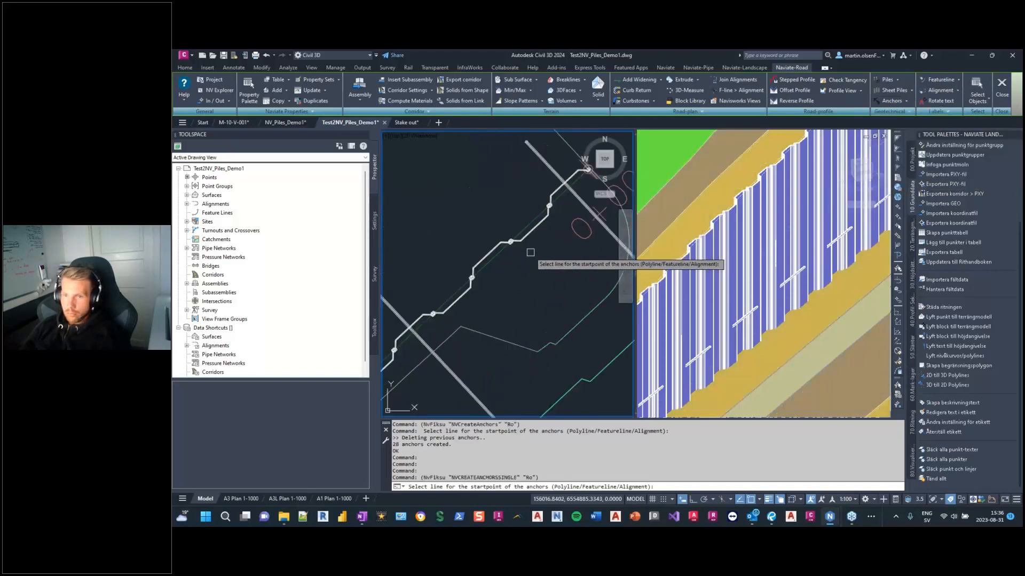
scroll(498, 260, "up", 1)
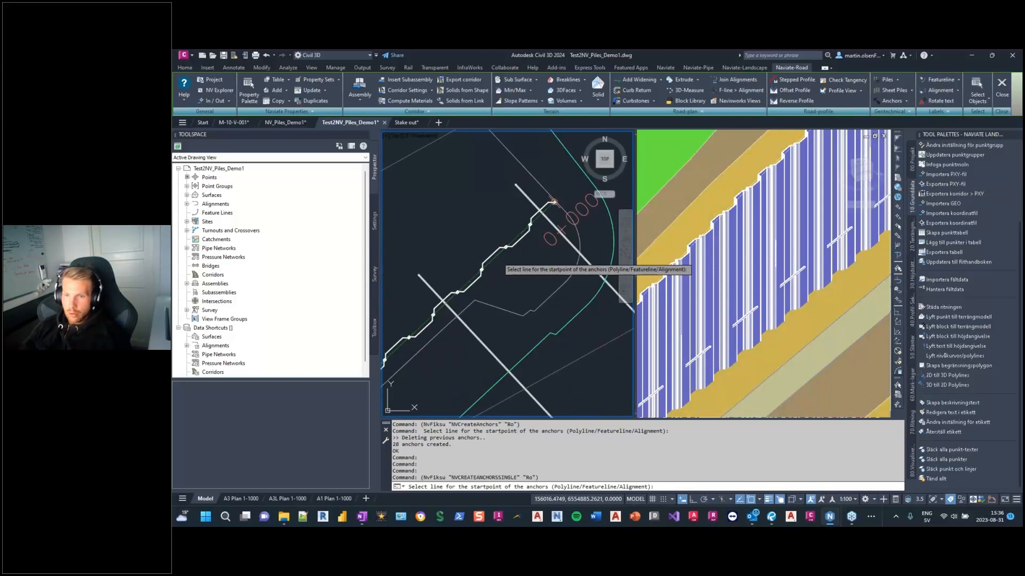
left_click(497, 257)
left_click_drag(598, 185, 668, 167)
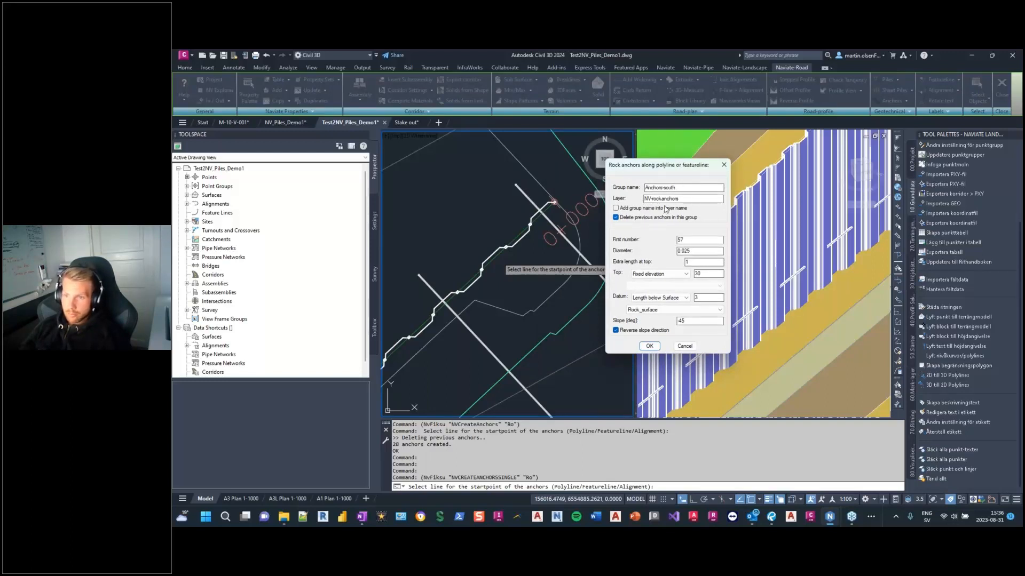
double_click(651, 187)
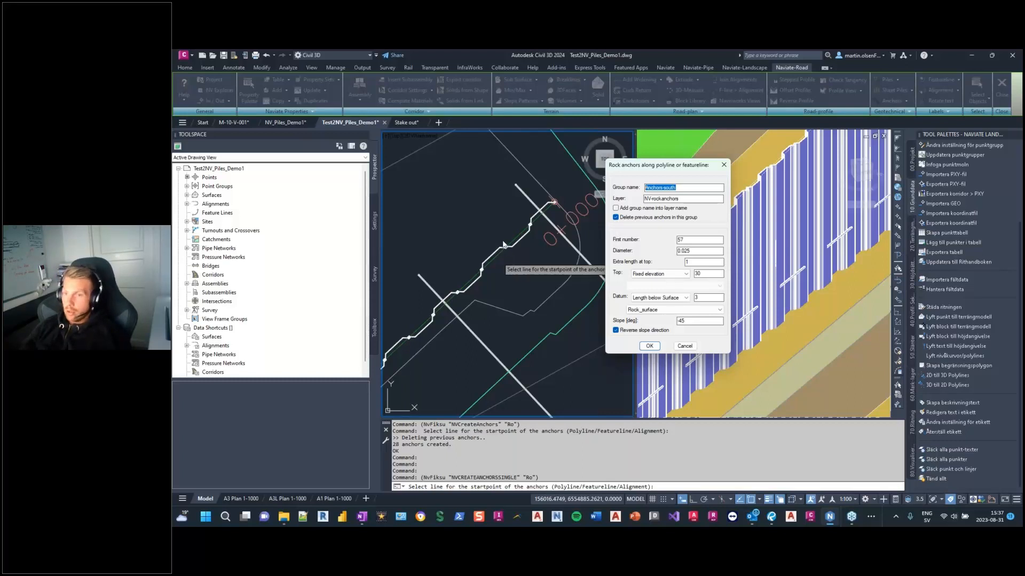
left_click(616, 218)
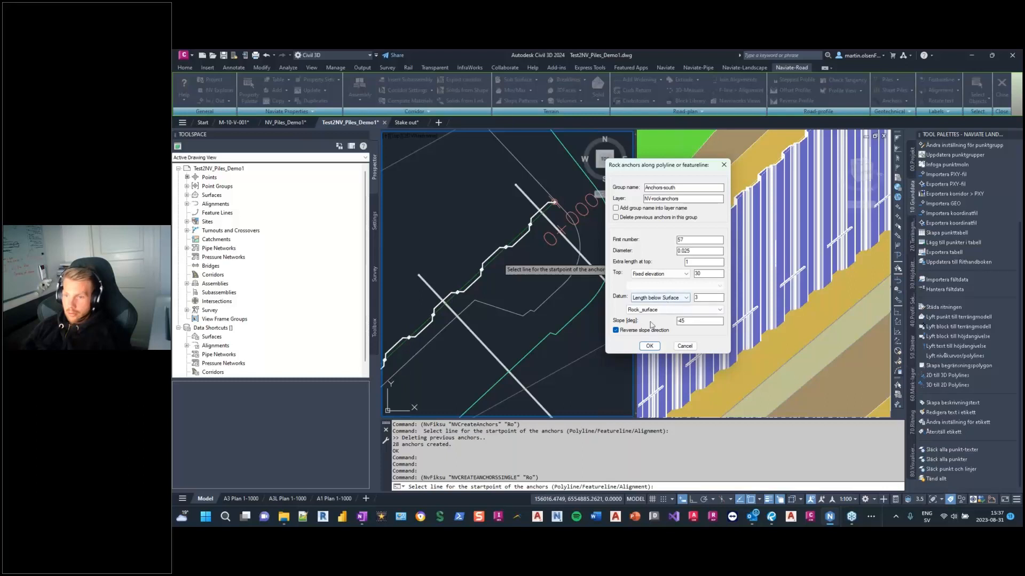
left_click(649, 346)
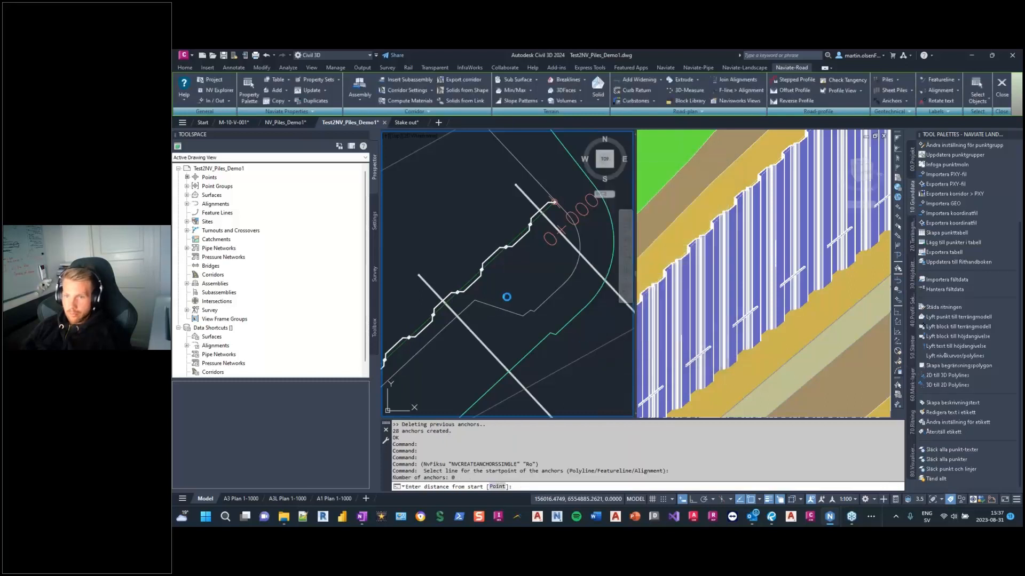
Step: Using the Point option with Midpoint snap on, pick an anchor point on the wall line midway between its first two anchors
scroll(505, 270, "down", 3)
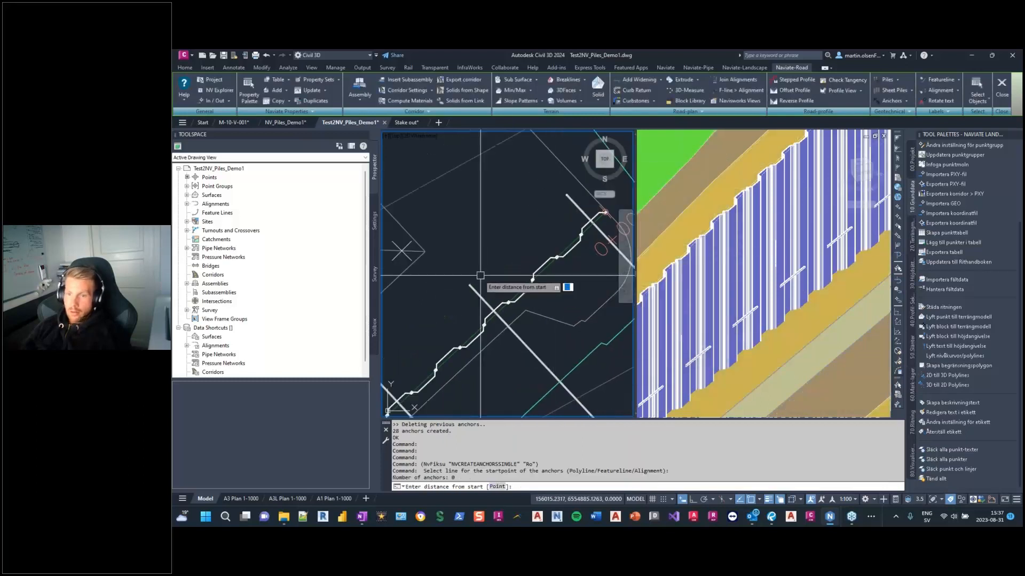
scroll(511, 266, "up", 3)
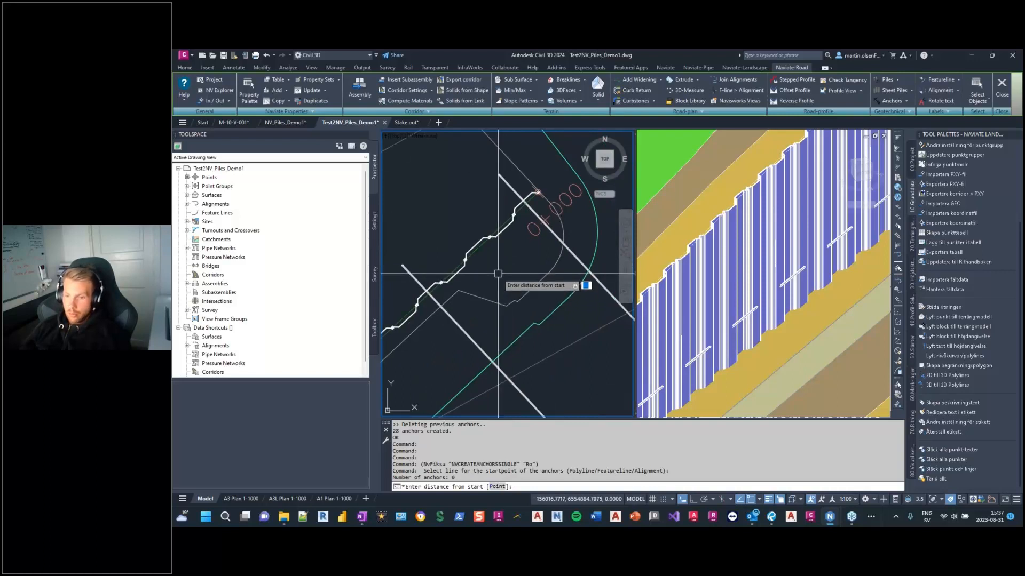
left_click(496, 486)
middle_click_drag(484, 278, 505, 316)
scroll(505, 315, "up", 4)
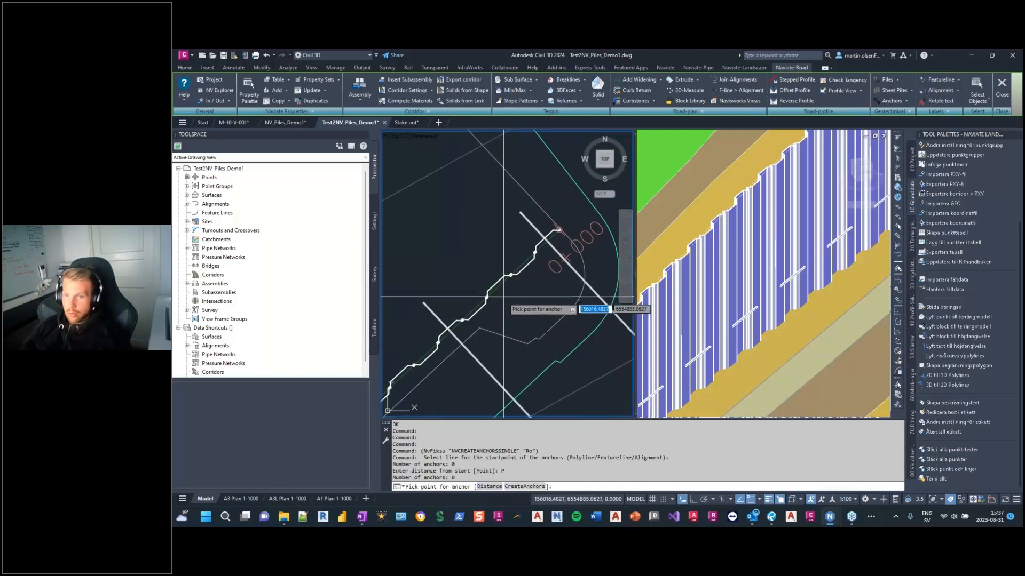
scroll(491, 296, "up", 2)
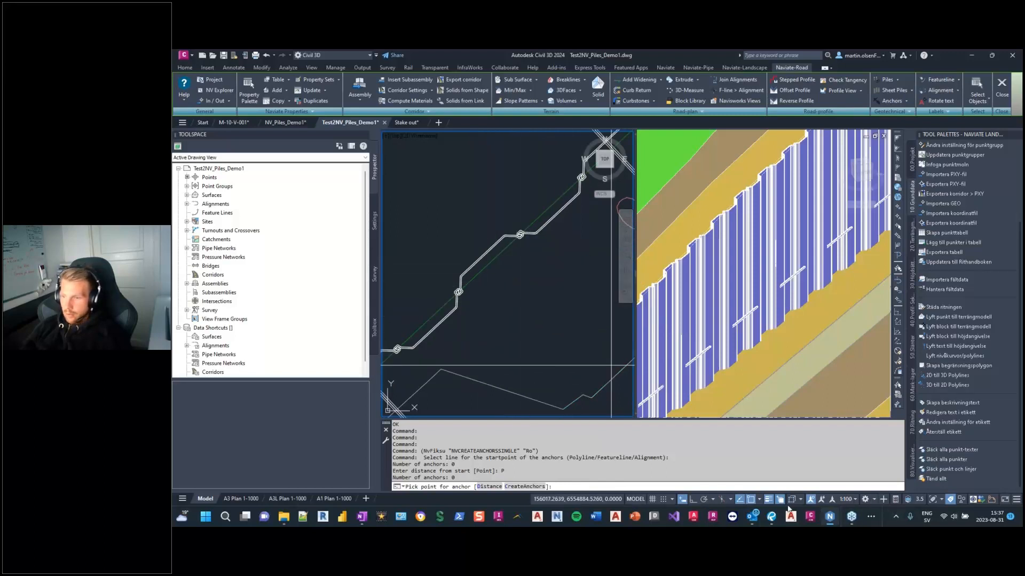
left_click(759, 501)
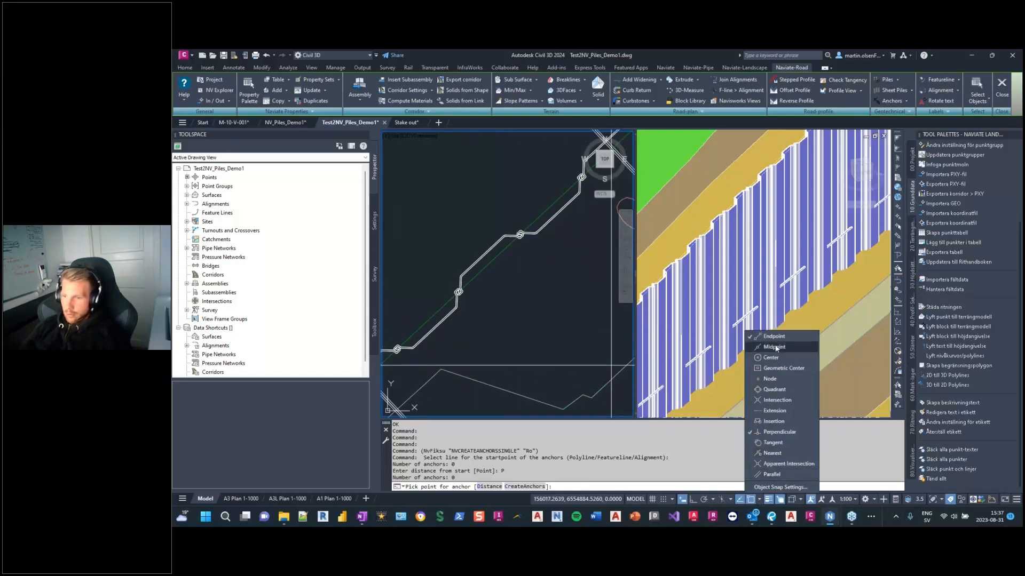
left_click(476, 304)
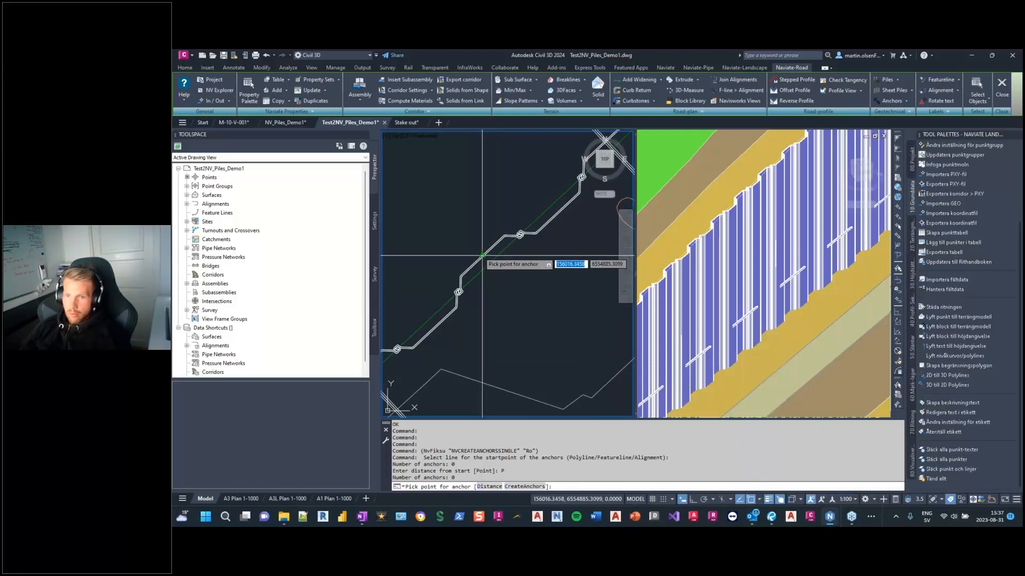
scroll(482, 255, "up", 2)
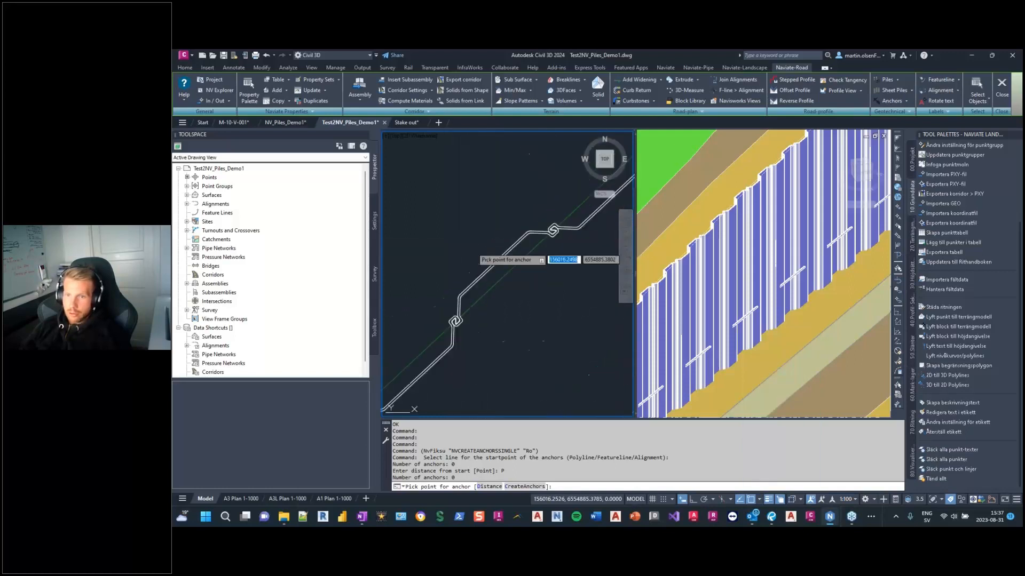
left_click(493, 263)
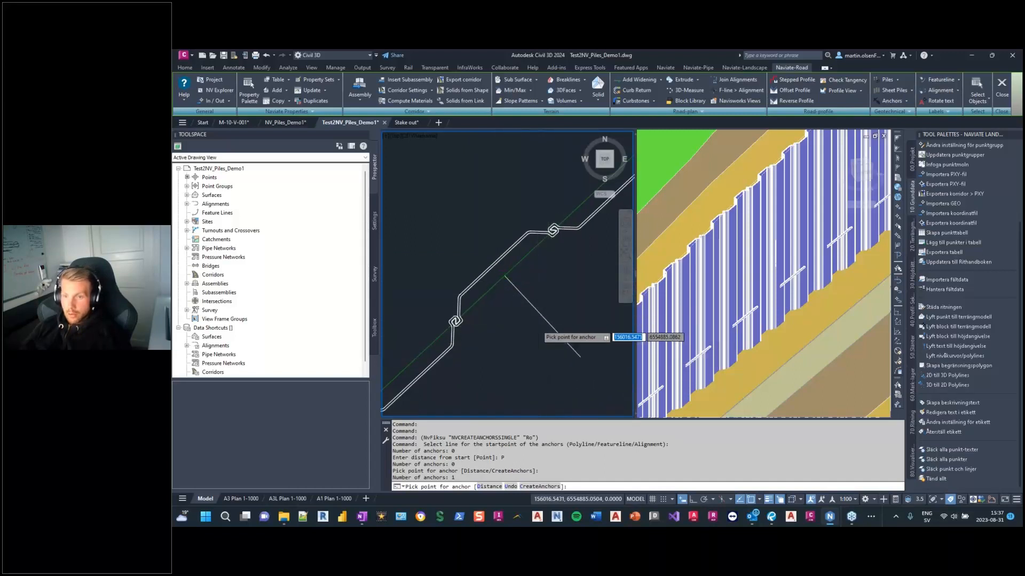
Step: Turn off Midpoint snap, pick a second anchor point further along the wall line, and undo that pick
scroll(537, 321, "down", 3)
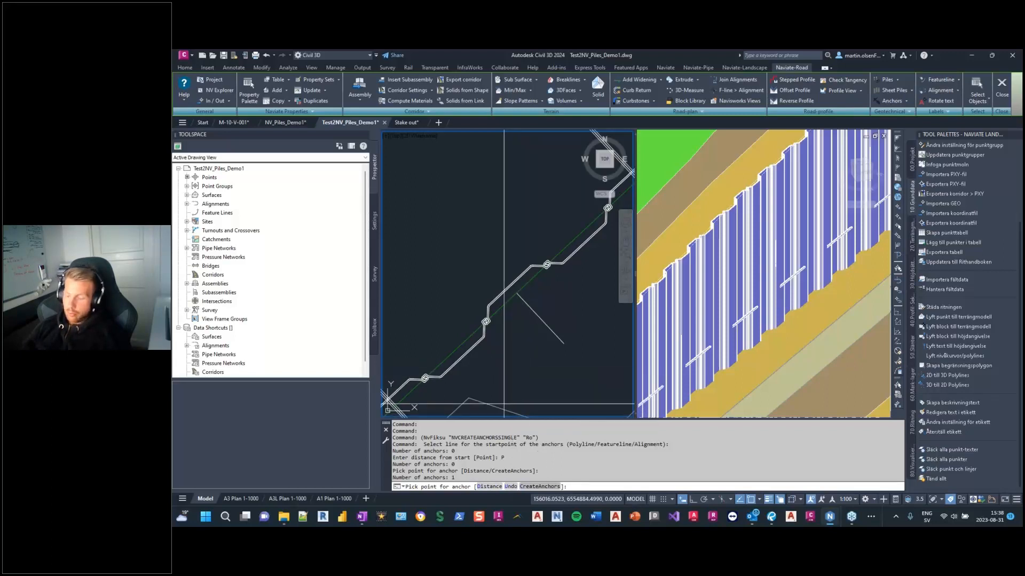
scroll(536, 331, "down", 2)
middle_click_drag(490, 382, 520, 333)
scroll(455, 327, "up", 3)
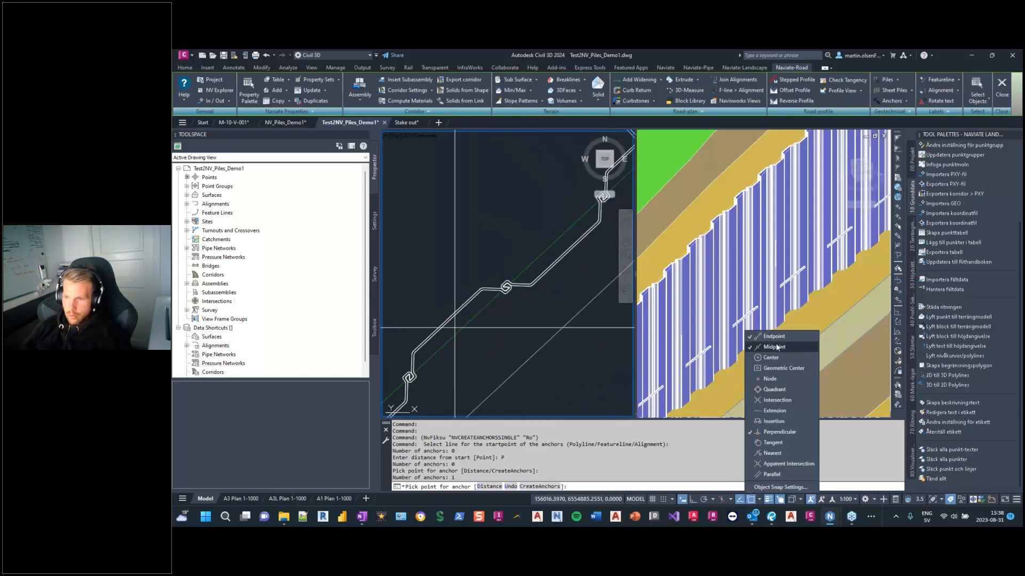
left_click(764, 339)
left_click(432, 314)
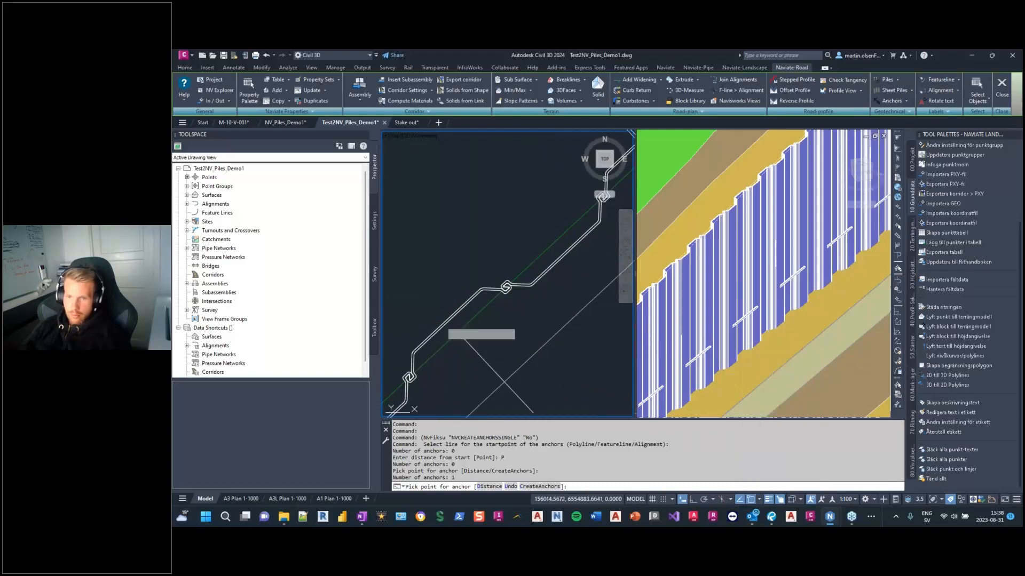
scroll(565, 406, "down", 2)
middle_click_drag(574, 419, 482, 389)
left_click(511, 487)
Step: Create the single rock anchor from the picked point on the wall line
middle_click_drag(530, 257, 467, 310)
scroll(485, 318, "down", 2)
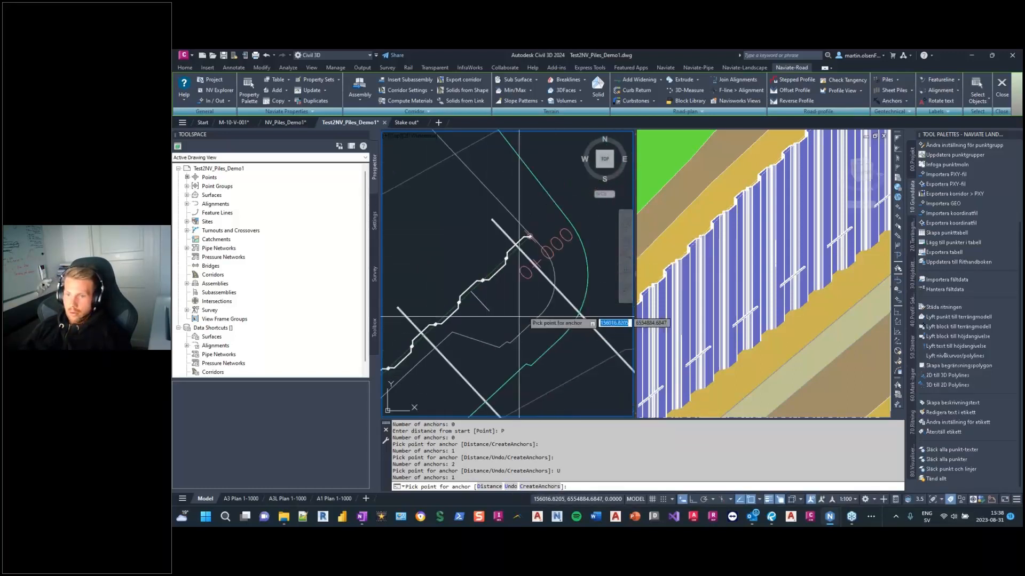
left_click(550, 487)
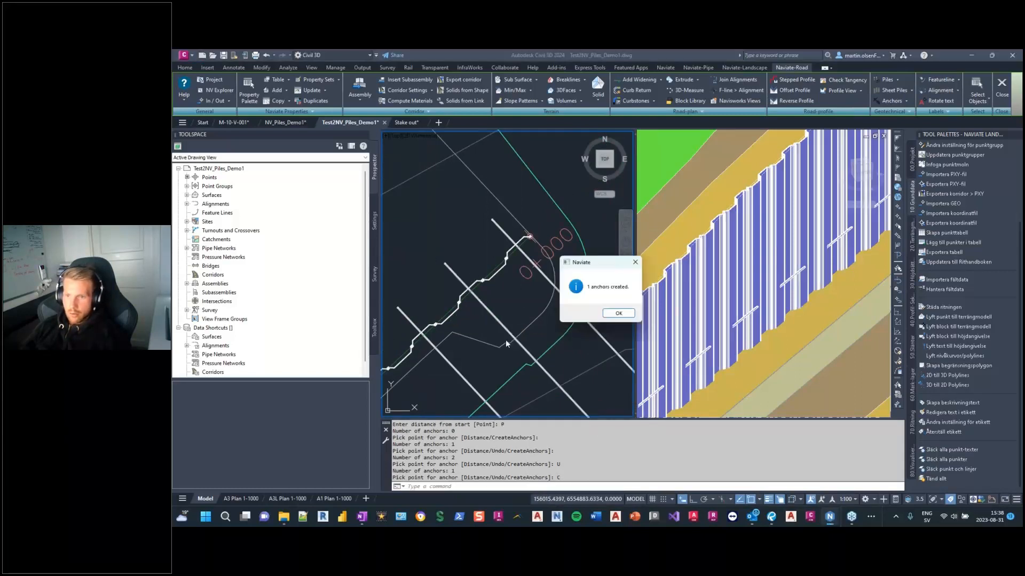
left_click(619, 313)
Step: Examine the added single anchor among the other rock anchors along the wall, in plan and from further out
scroll(512, 256, "up", 4)
scroll(553, 268, "down", 3)
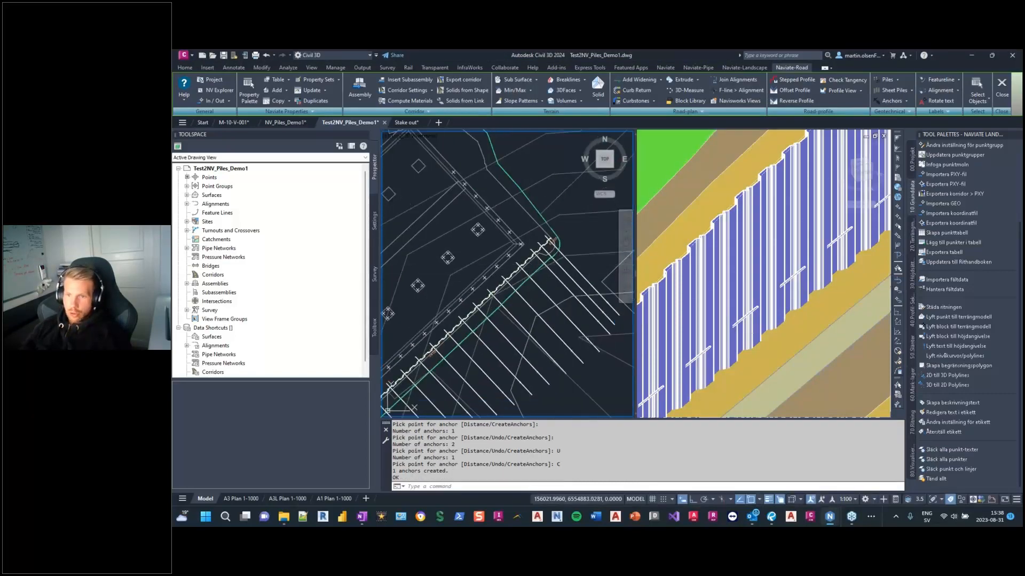
middle_click_drag(553, 265, 558, 223)
mouse_move(519, 245)
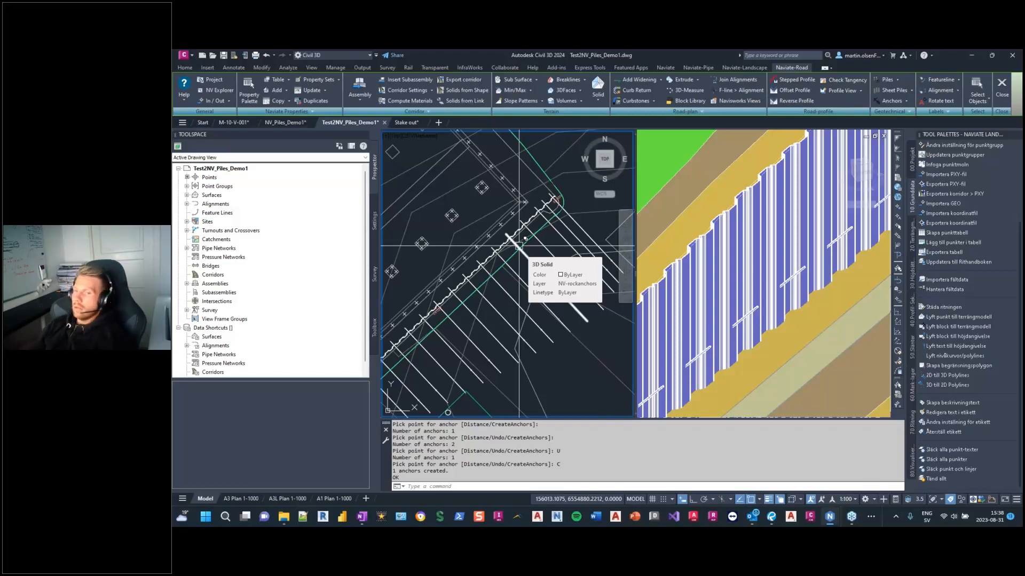
middle_click_drag(613, 207, 581, 249)
scroll(550, 246, "down", 5)
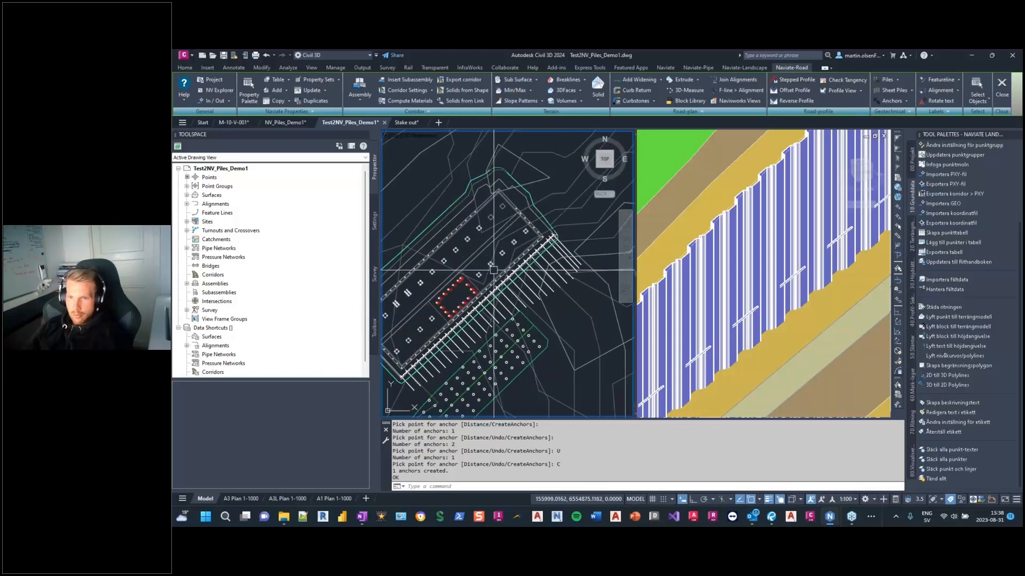
scroll(521, 278, "up", 5)
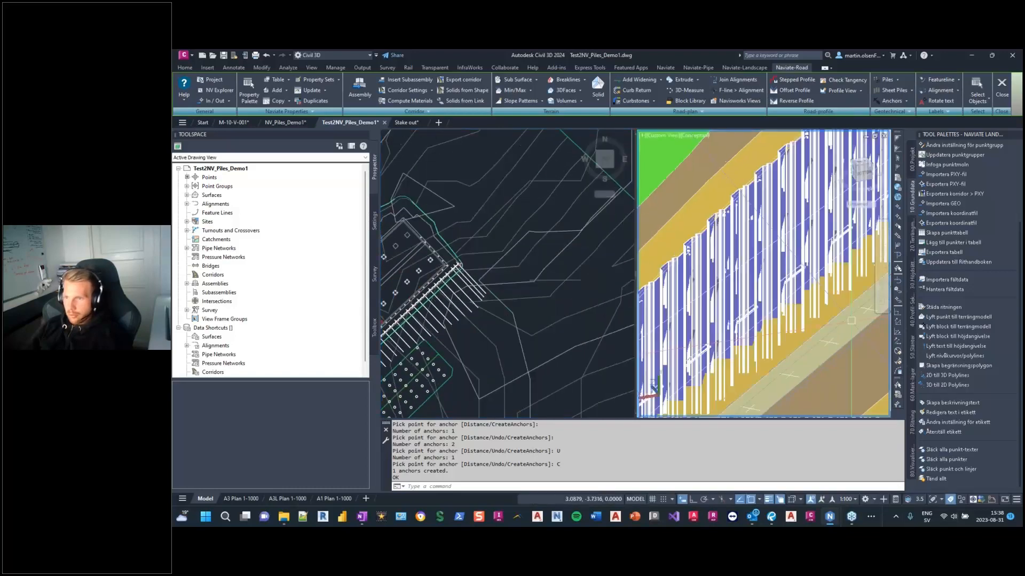
Step: Find the sheet pile wall's profile view in the plan viewport and examine the piles at its start
key("Escape")
left_click(522, 277)
key("Escape")
scroll(536, 269, "down", 5)
scroll(561, 257, "up", 3)
scroll(561, 256, "down", 5)
middle_click_drag(561, 257, 486, 274)
scroll(553, 277, "down", 3)
middle_click_drag(552, 278, 485, 286)
scroll(590, 227, "up", 2)
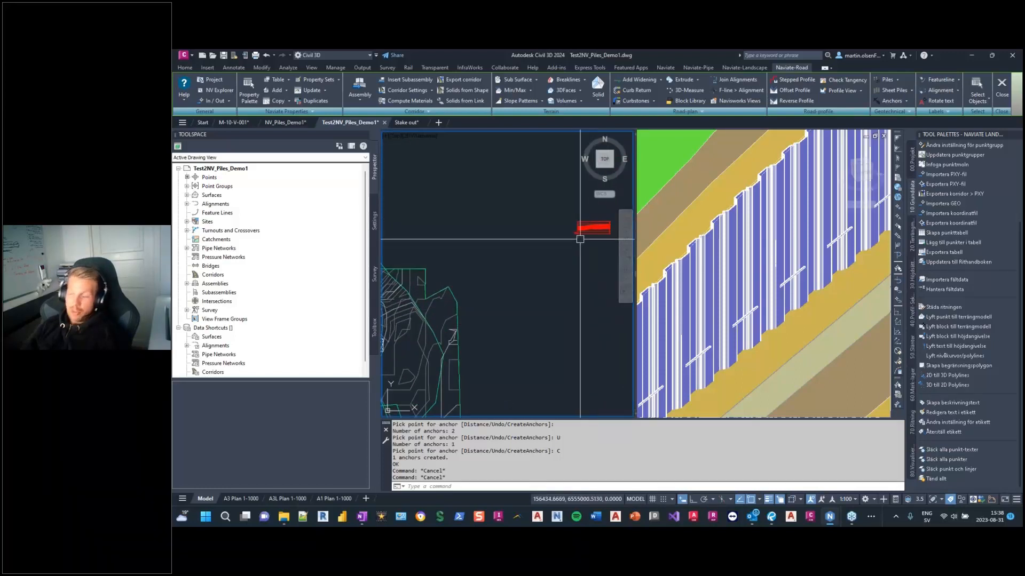
middle_click_drag(613, 241, 567, 255)
scroll(540, 234, "up", 3)
scroll(511, 270, "up", 3)
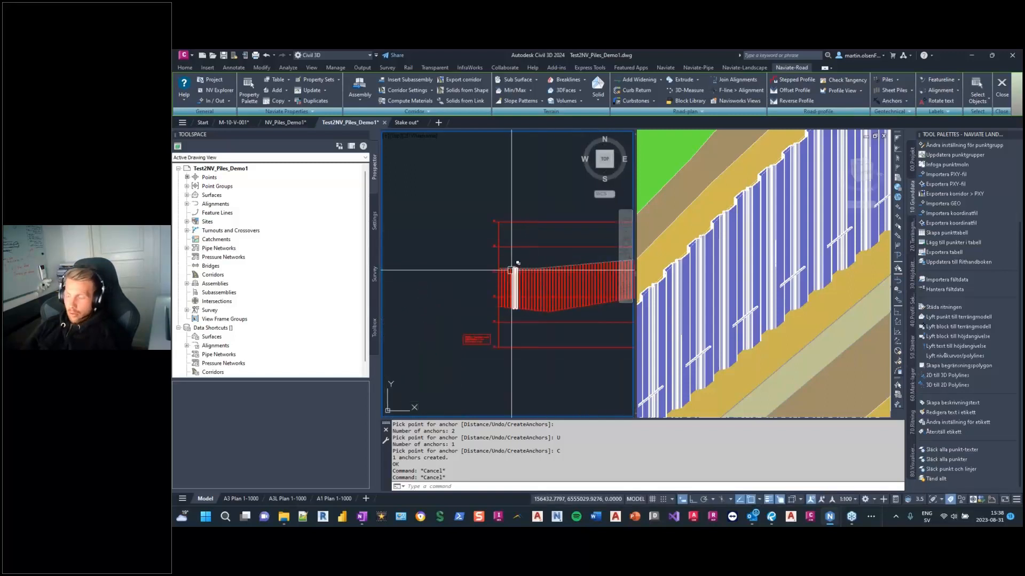
scroll(460, 226, "up", 4)
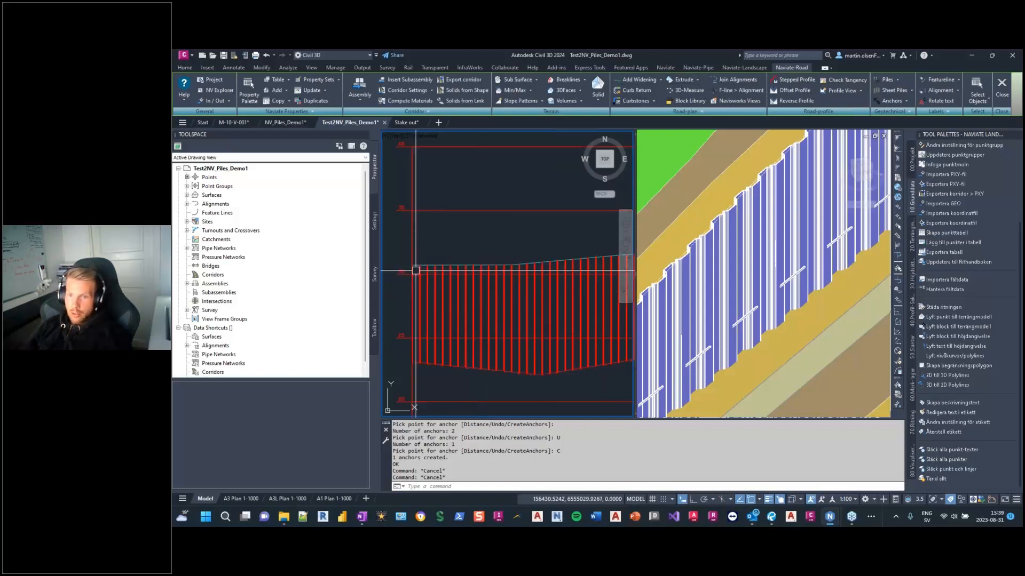
scroll(420, 231, "down", 4)
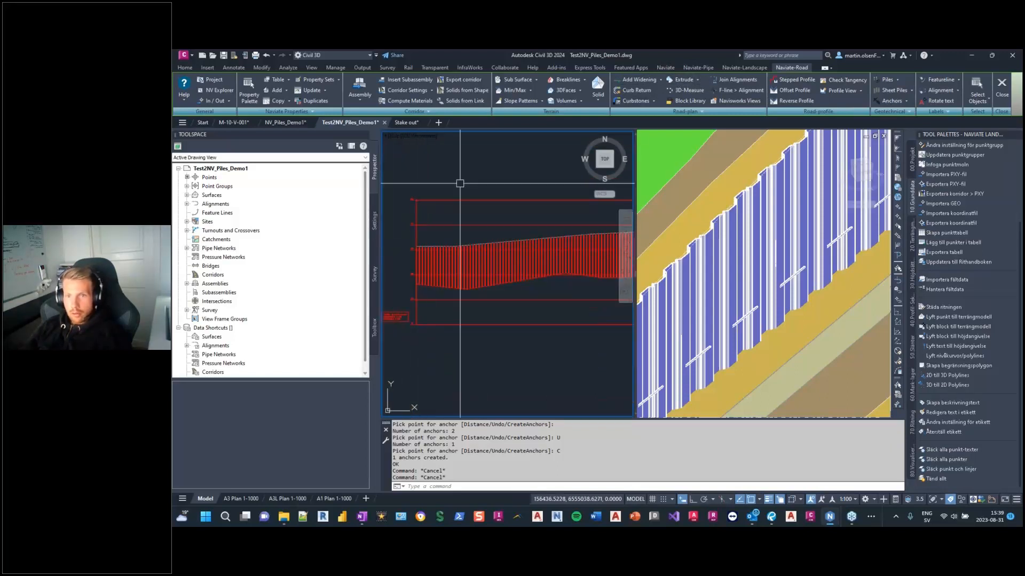
Step: Start a new layout profile in the sheet pile wall's profile view and name it Walling
left_click(181, 68)
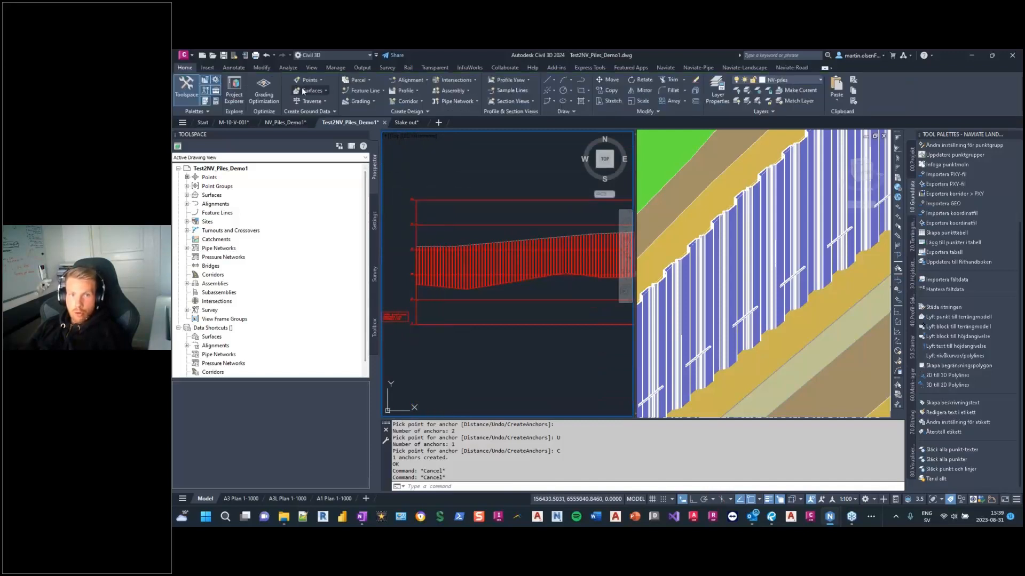
left_click(418, 92)
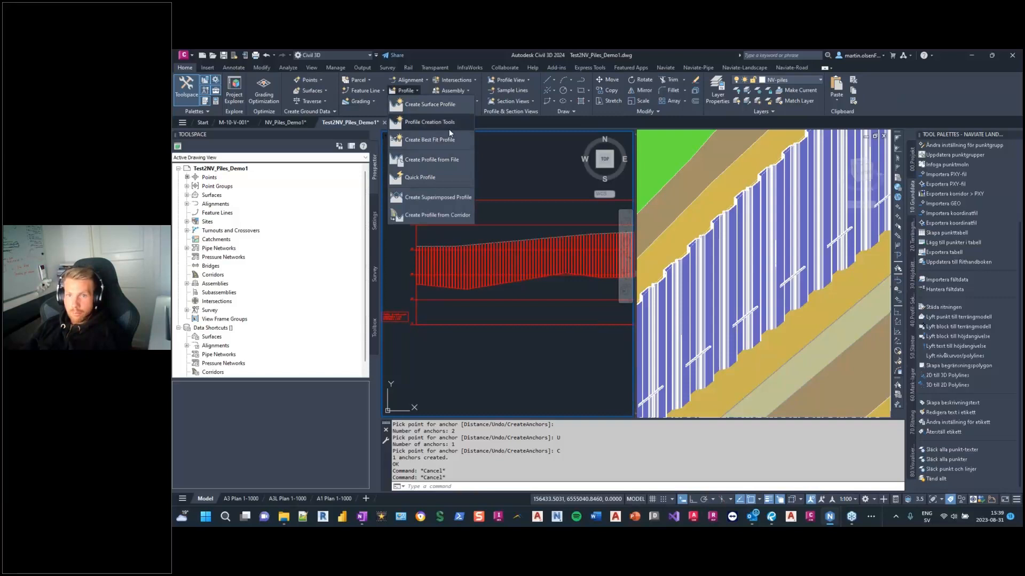
left_click(449, 126)
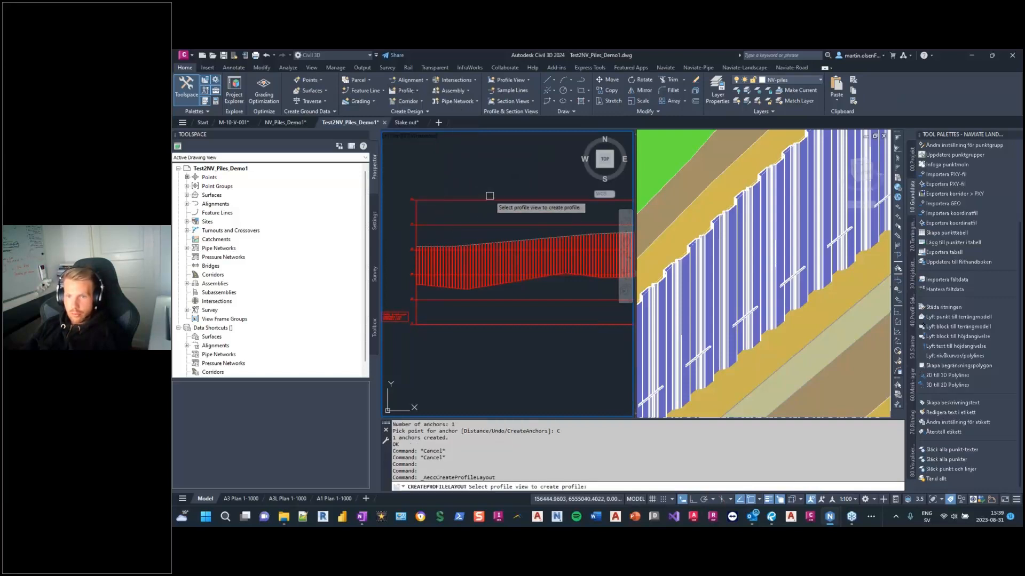
left_click(466, 202)
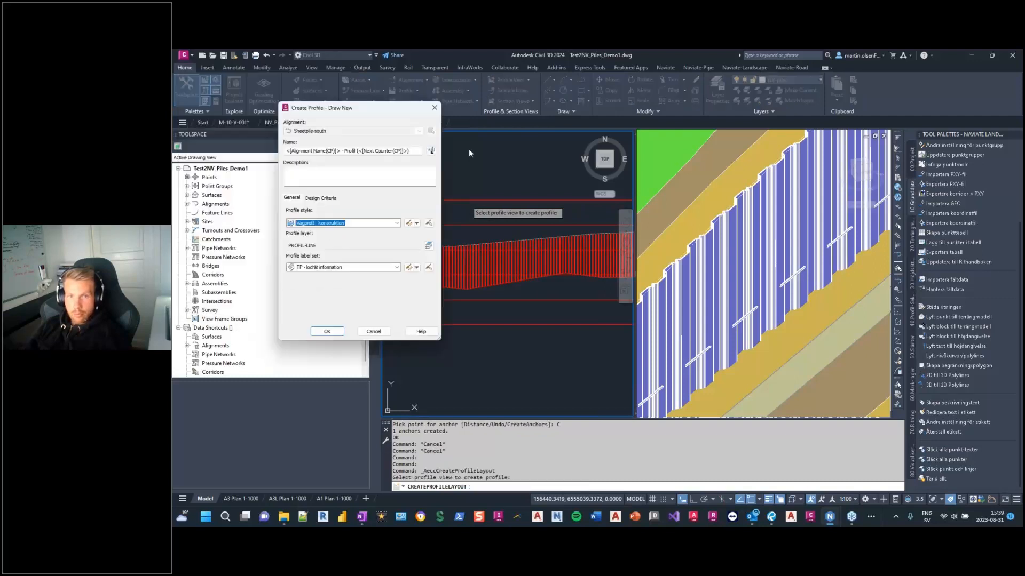
left_click_drag(649, 220, 516, 218)
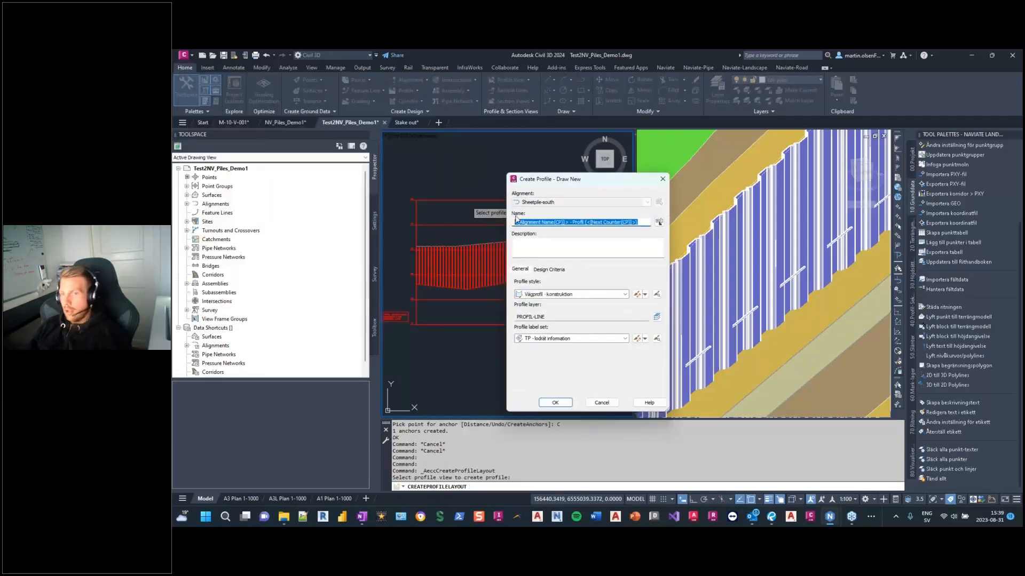
type("Walling")
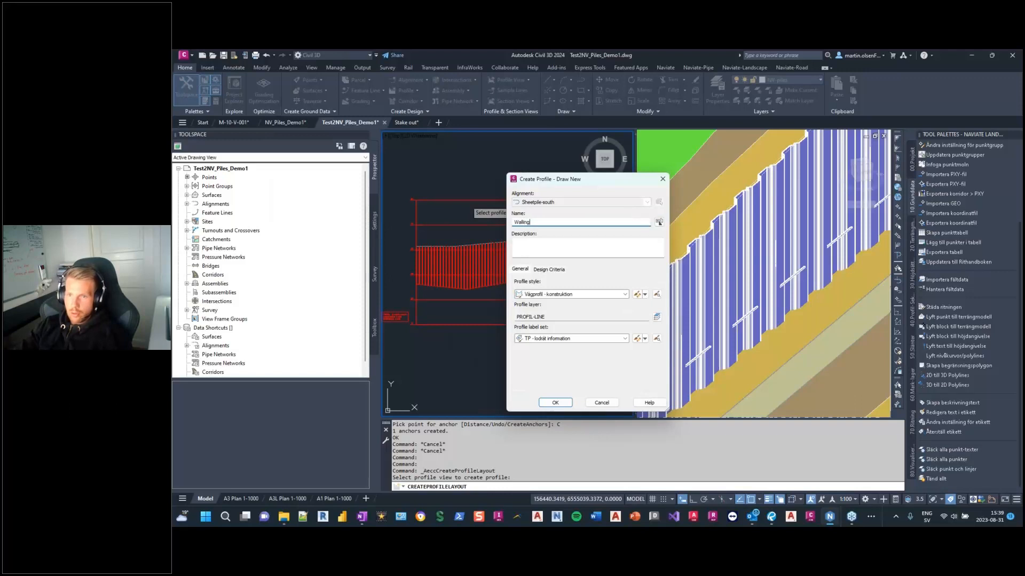
key("Tab")
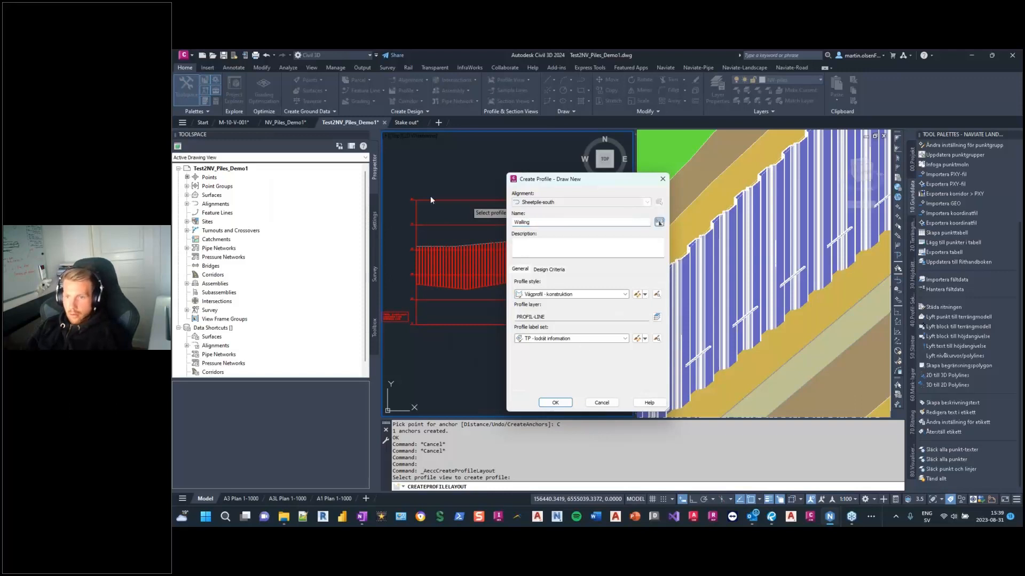
Step: Give the Walling profile the Design Profile style and the _No Labels label set, and create it
left_click(539, 295)
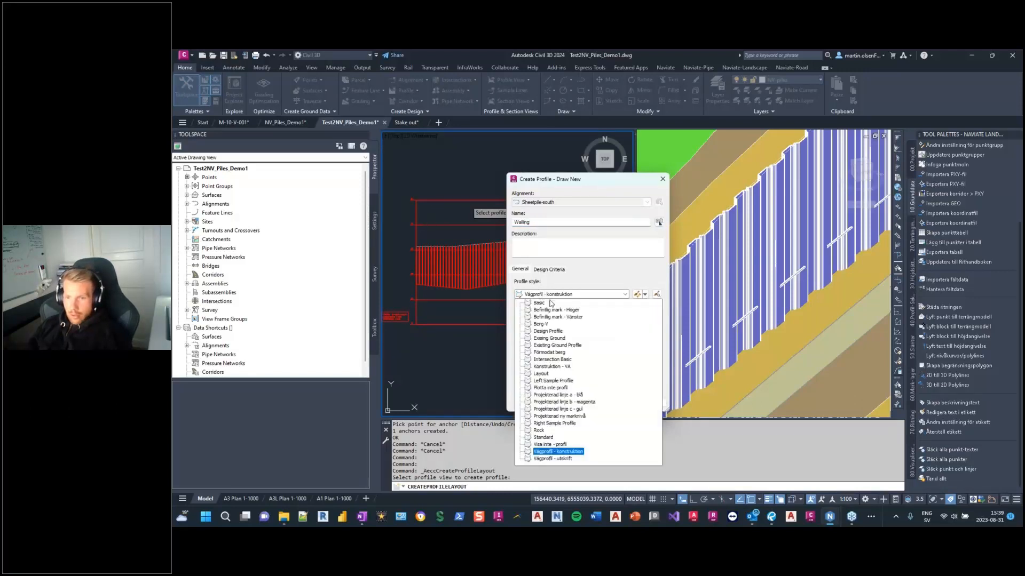
left_click(558, 331)
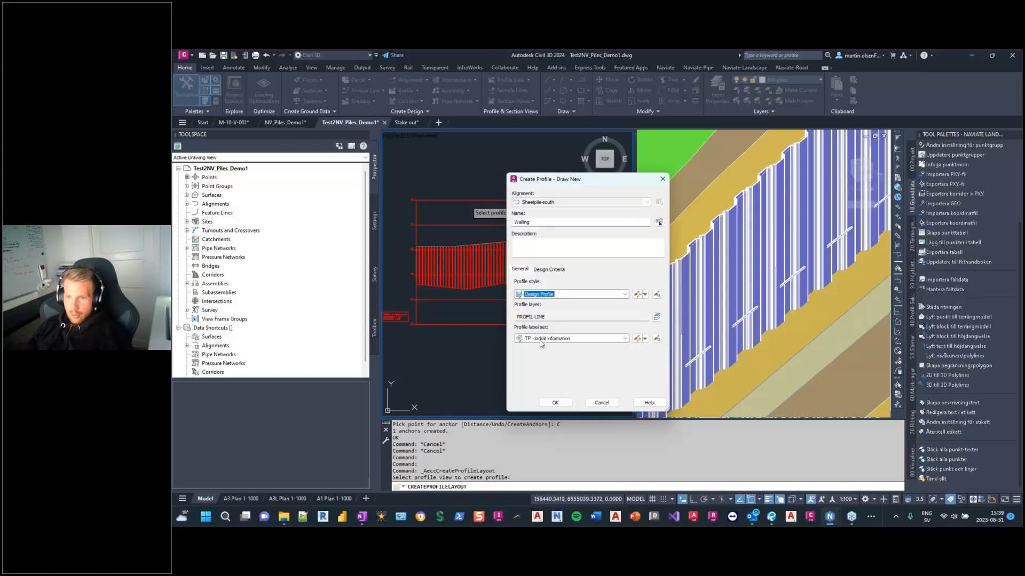
left_click(544, 340)
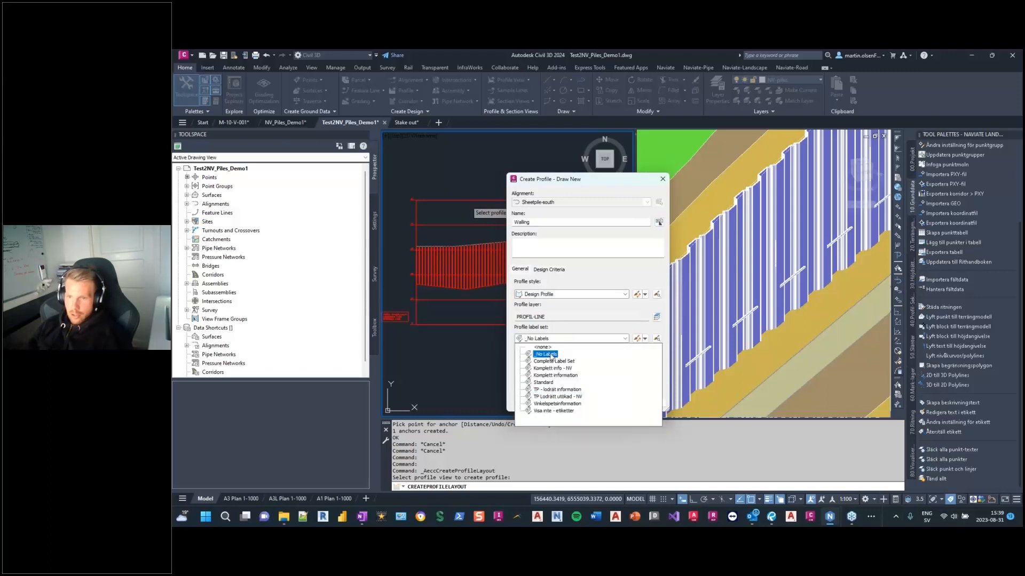
left_click(543, 347)
left_click(555, 403)
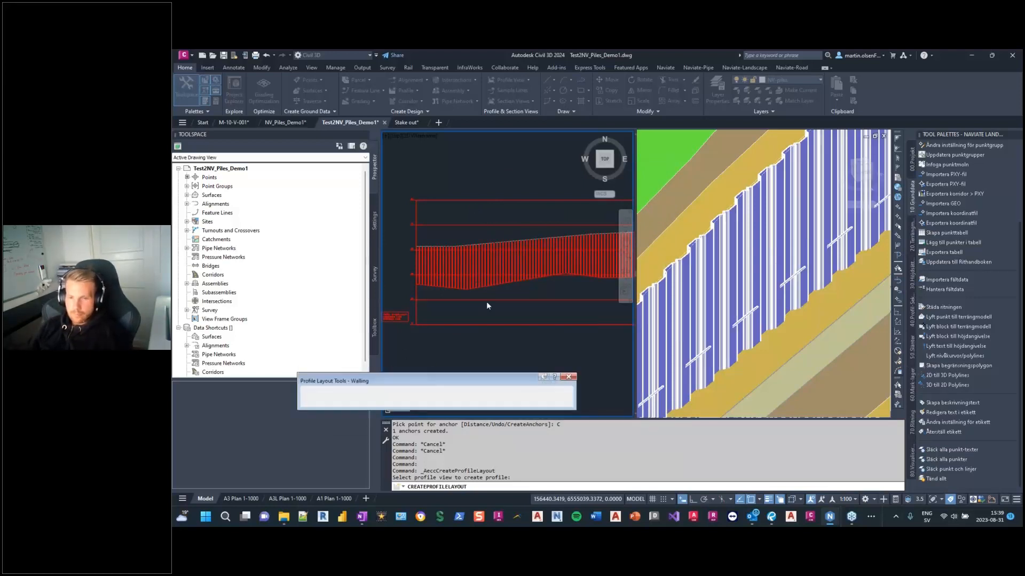
Step: Start a Draw Tangents line for the Walling profile at the profile view's start edge, on the elevation 30 line
left_click(398, 369)
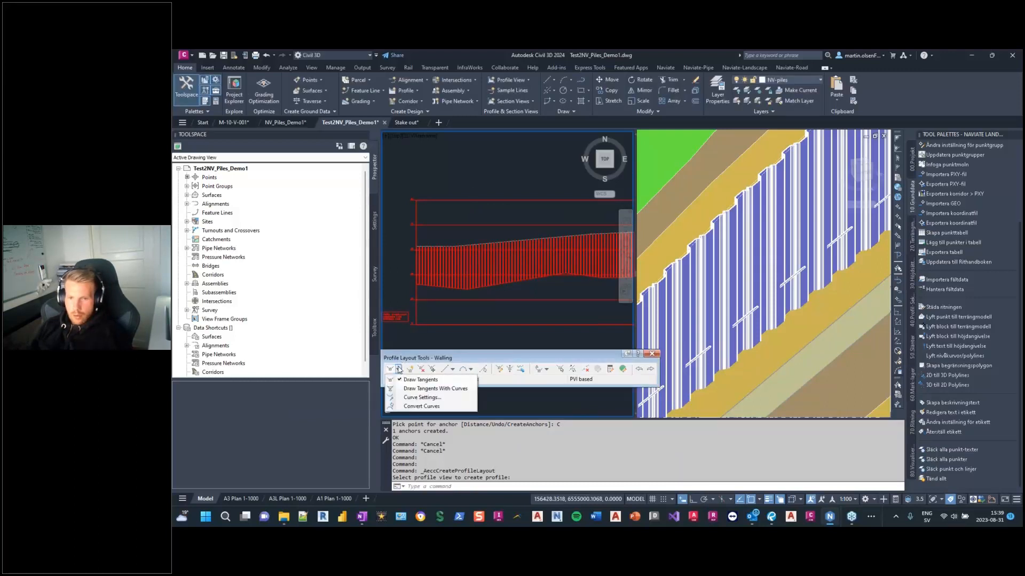
left_click(442, 380)
scroll(393, 289, "up", 5)
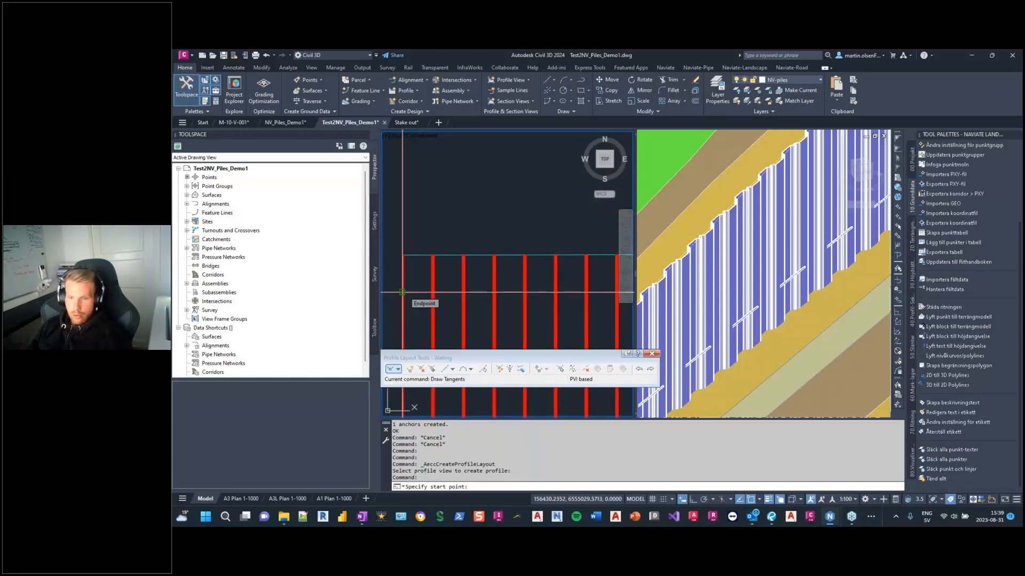
scroll(476, 303, "down", 2)
scroll(485, 275, "up", 2)
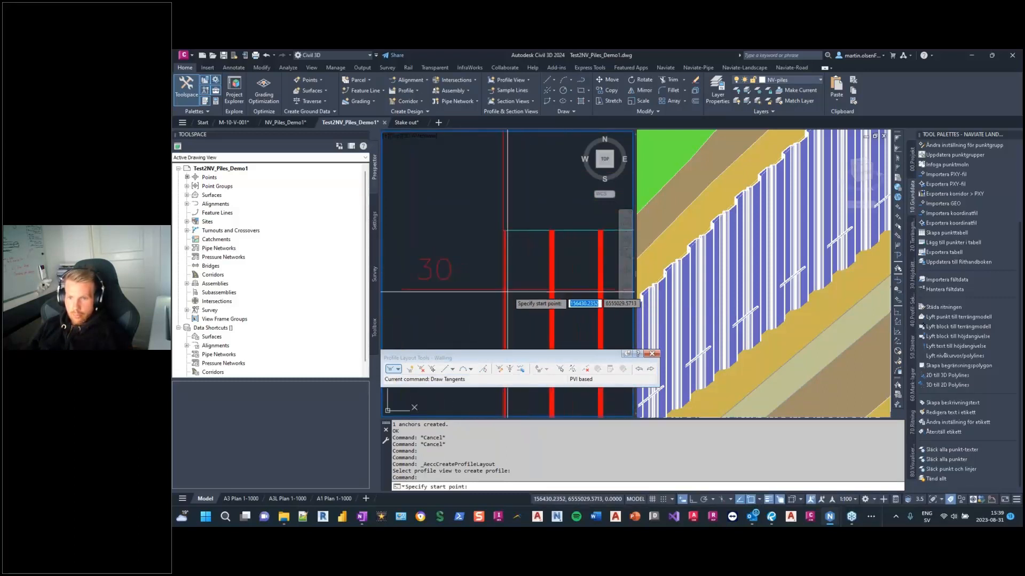
left_click(507, 292)
Step: Finish the Walling tangent at the far end edge of the profile view, on the elevation 30 line
scroll(461, 294, "down", 4)
middle_click_drag(557, 298, 403, 251)
scroll(460, 263, "down", 4)
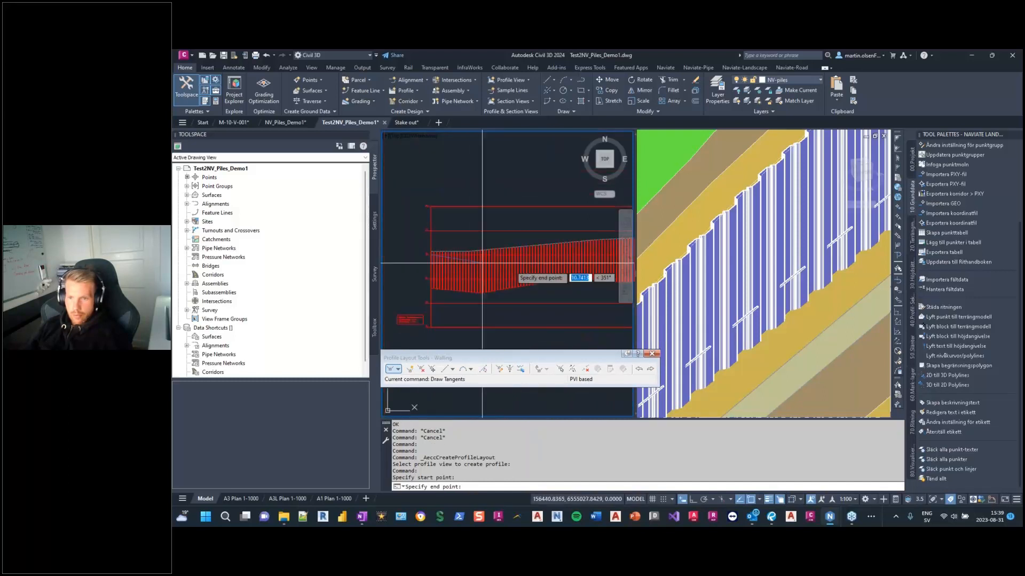
middle_click_drag(597, 277, 388, 280)
scroll(564, 250, "up", 6)
scroll(512, 277, "up", 4)
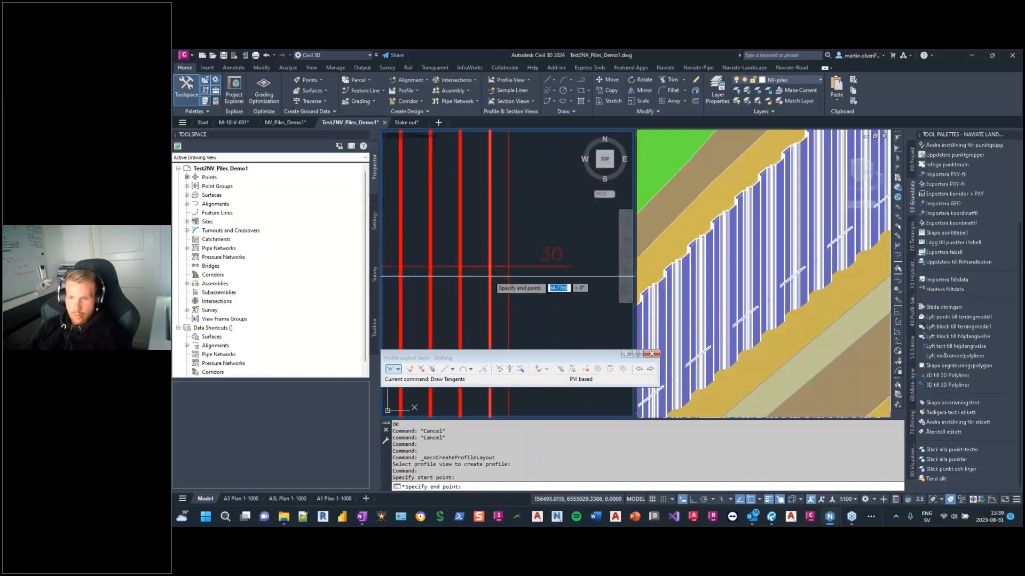
left_click(510, 266)
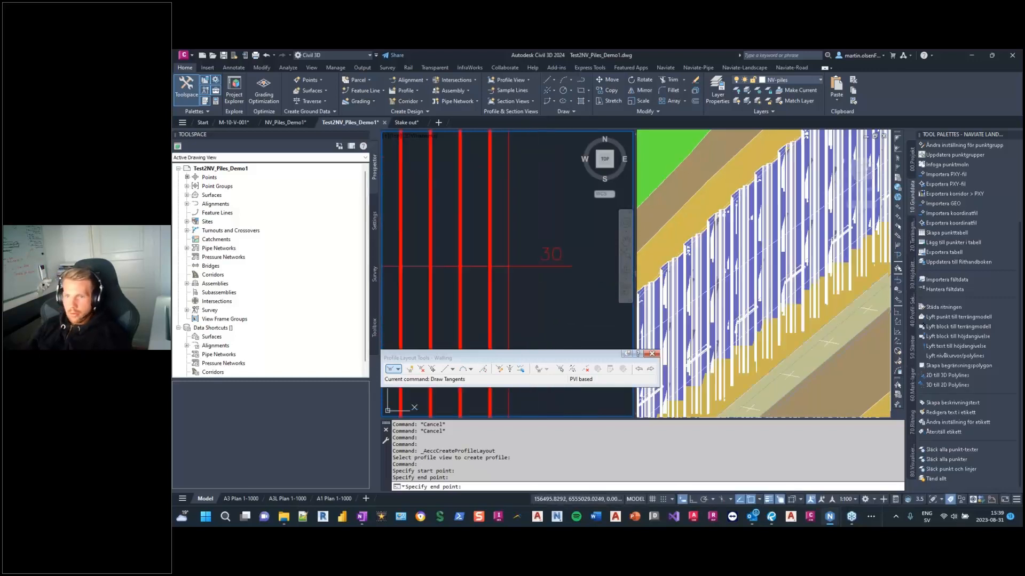
key("Return")
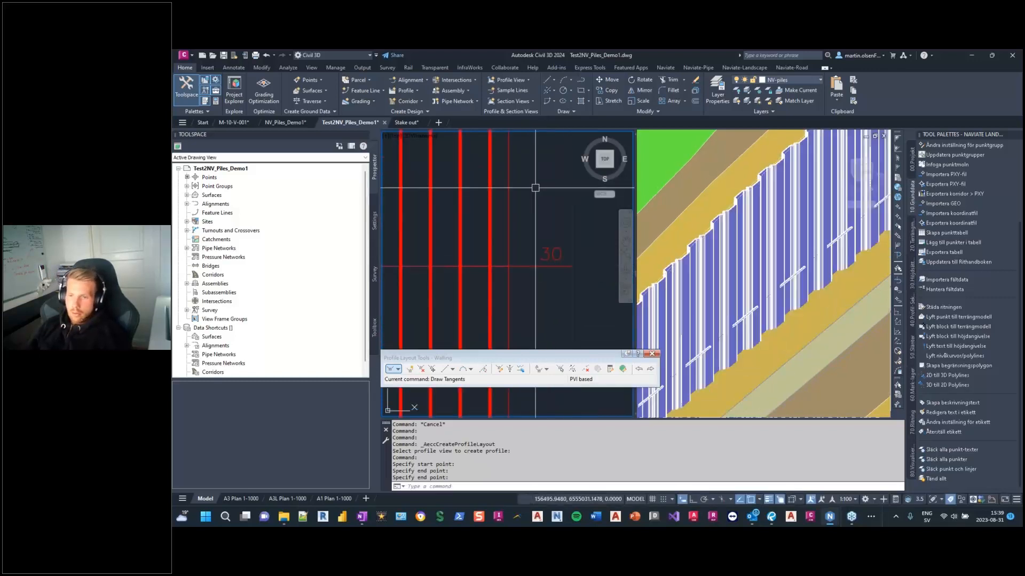
Step: Examine the Walling profile across the piles along the whole profile view, and close the profile layout tools
scroll(475, 264, "down", 6)
middle_click_drag(432, 266, 547, 264)
middle_click_drag(411, 229, 450, 261)
scroll(444, 290, "down", 2)
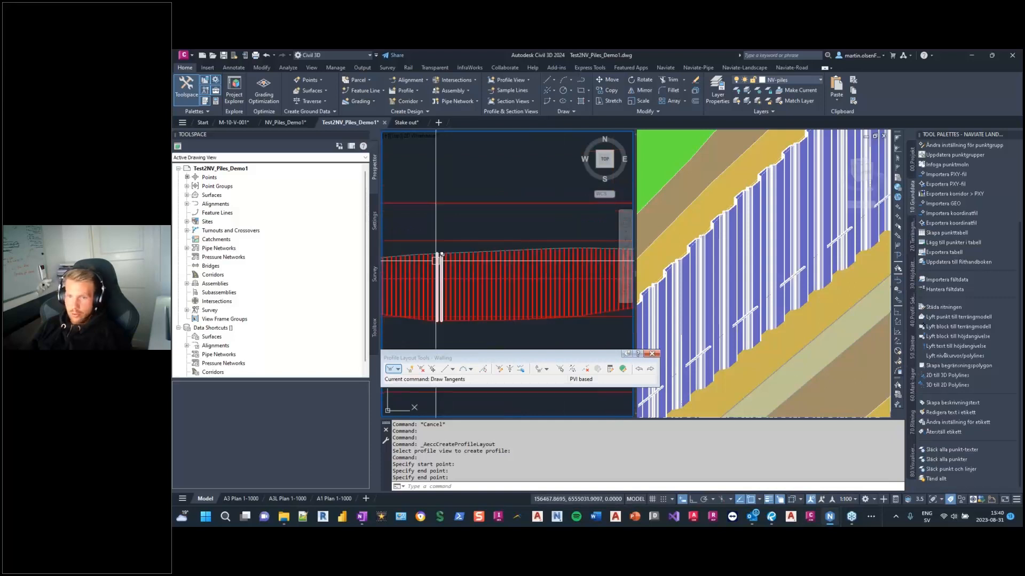
middle_click_drag(454, 307, 459, 283)
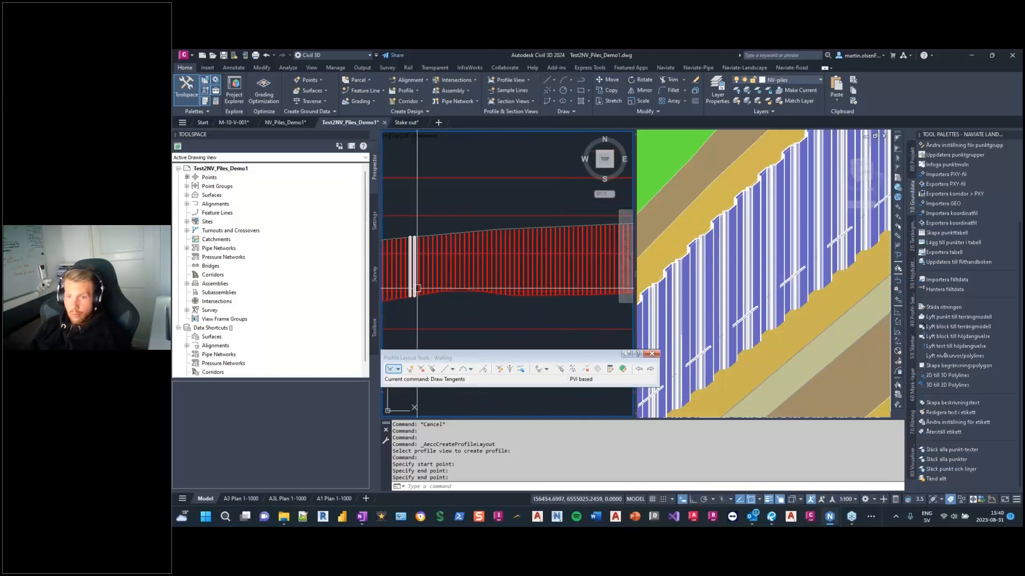
middle_click_drag(528, 304, 529, 277)
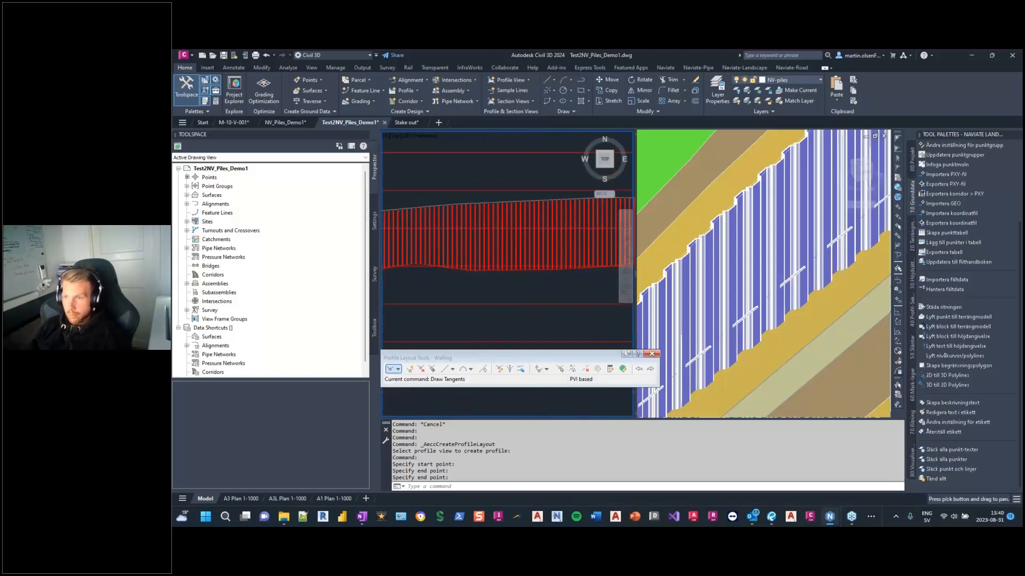
left_click(500, 279)
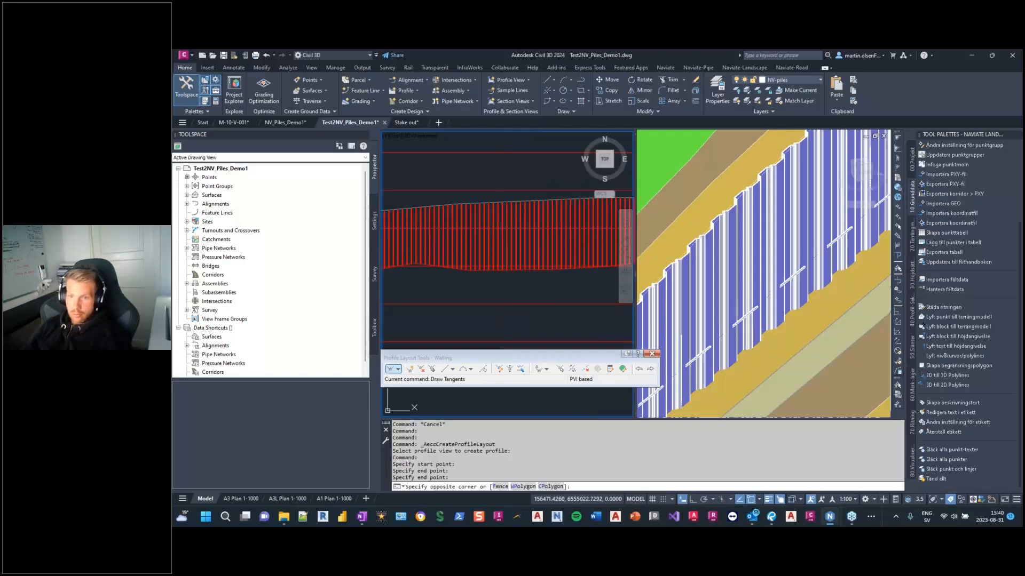
key("Escape")
scroll(590, 250, "down", 4)
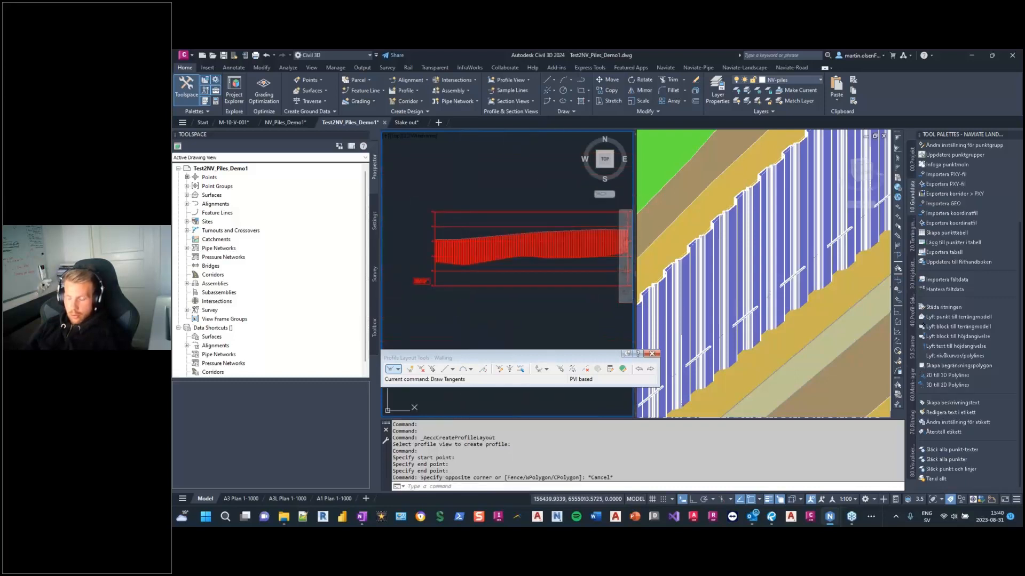
key("Escape")
key("Escape")
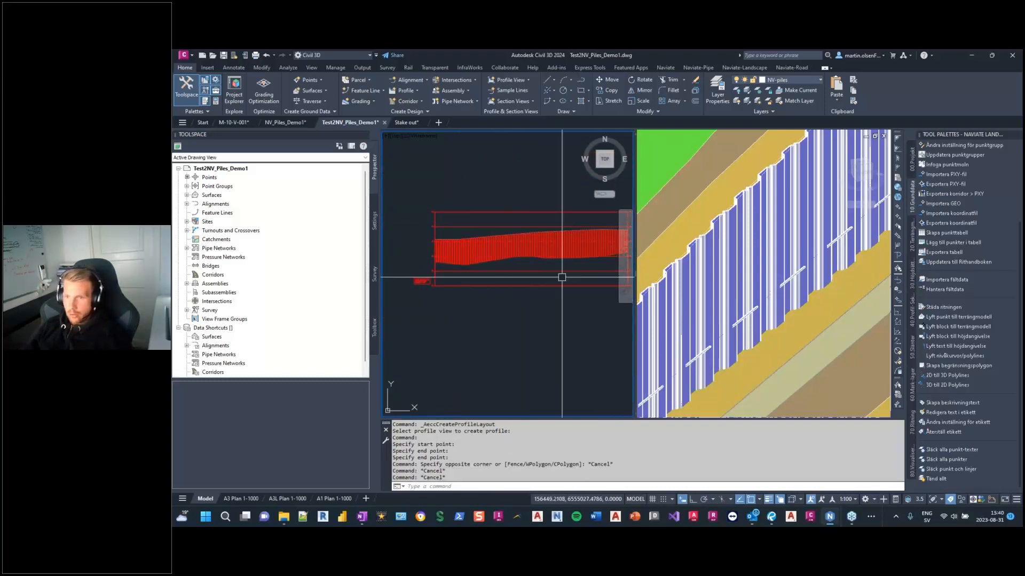
Step: Find the anchored sheet pile wall line in the plan drawing and look closely at its end
scroll(472, 307, "down", 1)
middle_click_drag(478, 306, 586, 278)
scroll(418, 354, "down", 1)
middle_click_drag(419, 353, 491, 327)
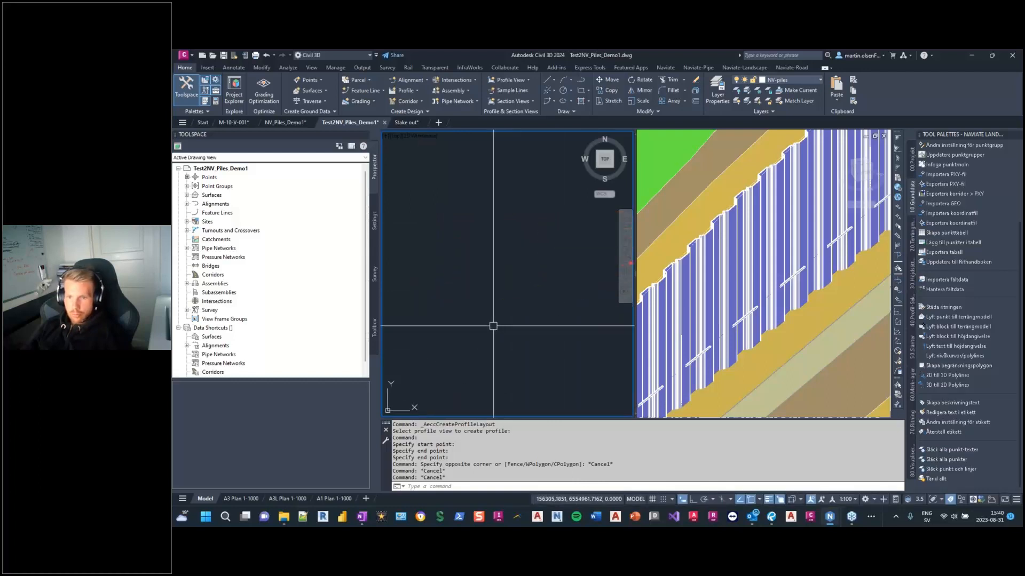
scroll(485, 325, "down", 3)
middle_click_drag(398, 382, 476, 330)
scroll(465, 281, "up", 7)
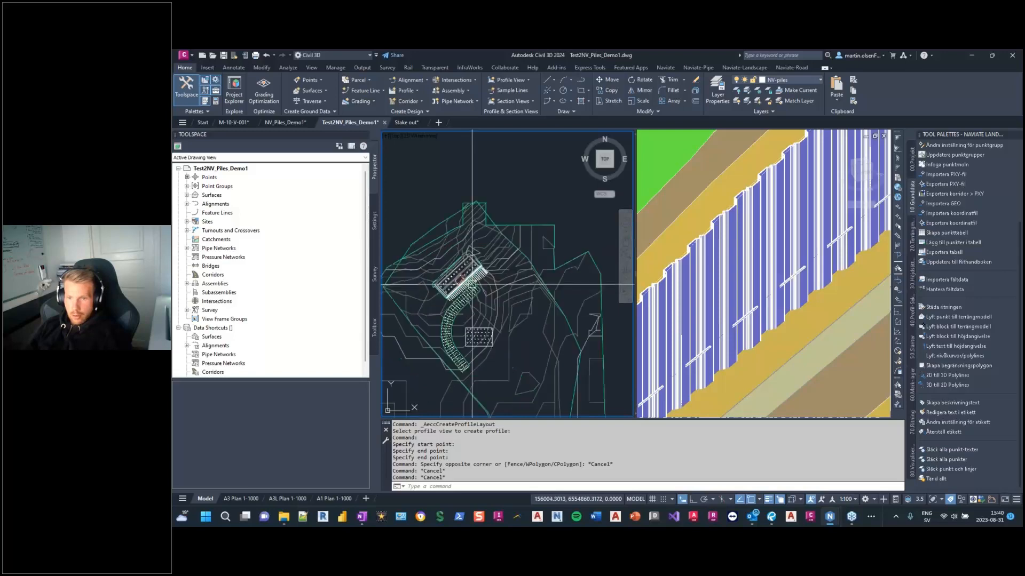
scroll(530, 276, "up", 8)
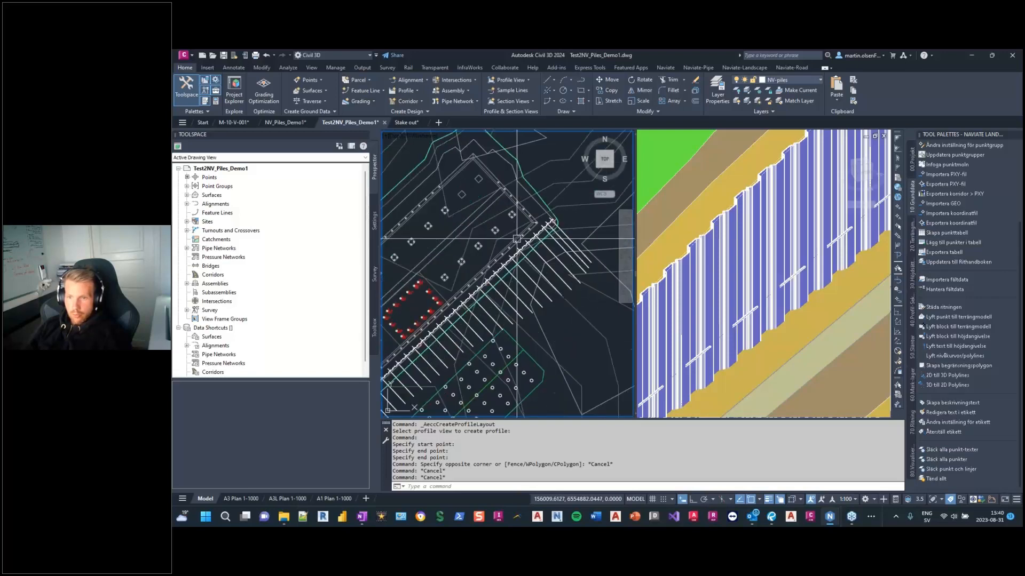
middle_click_drag(530, 276, 518, 300)
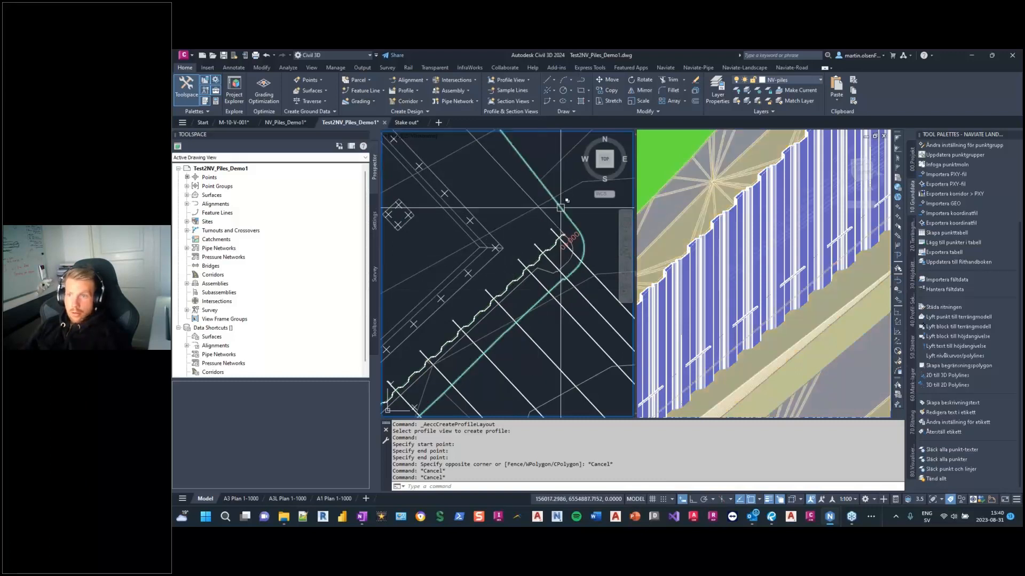
Step: Start Extrude along path for the sheet pile wall and name the extrusion Walling-south-1
left_click(796, 69)
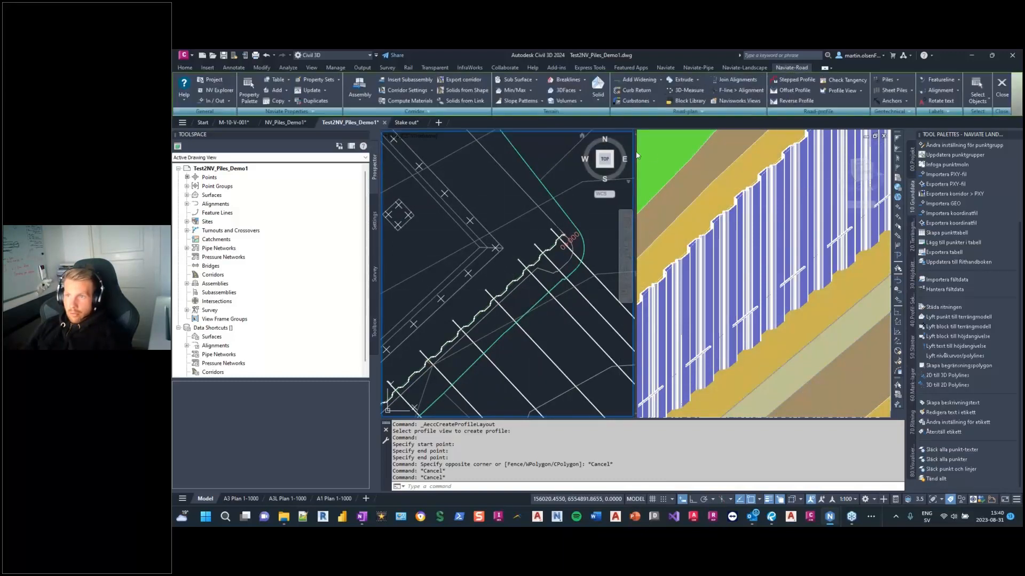
left_click(699, 79)
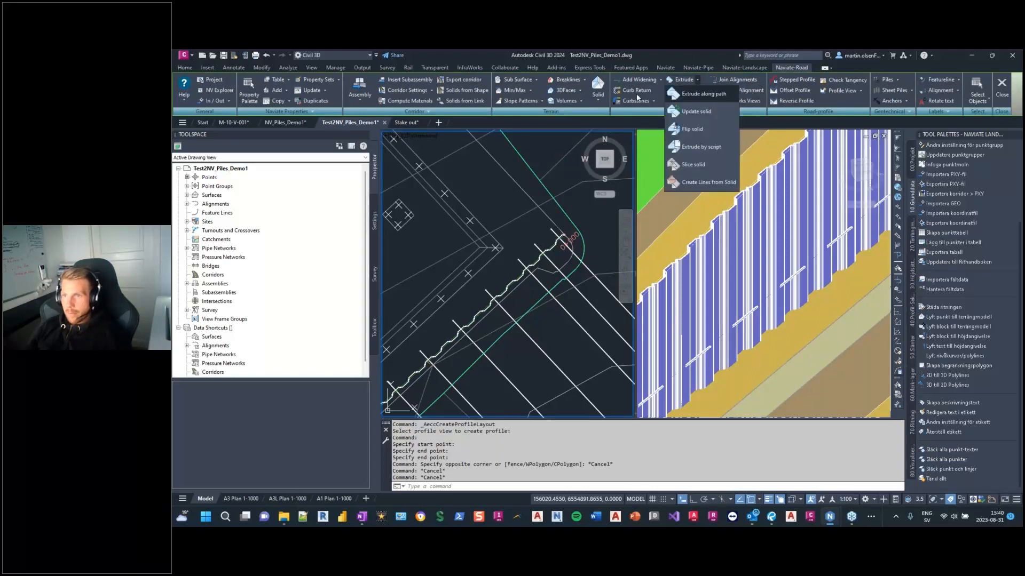
left_click(705, 95)
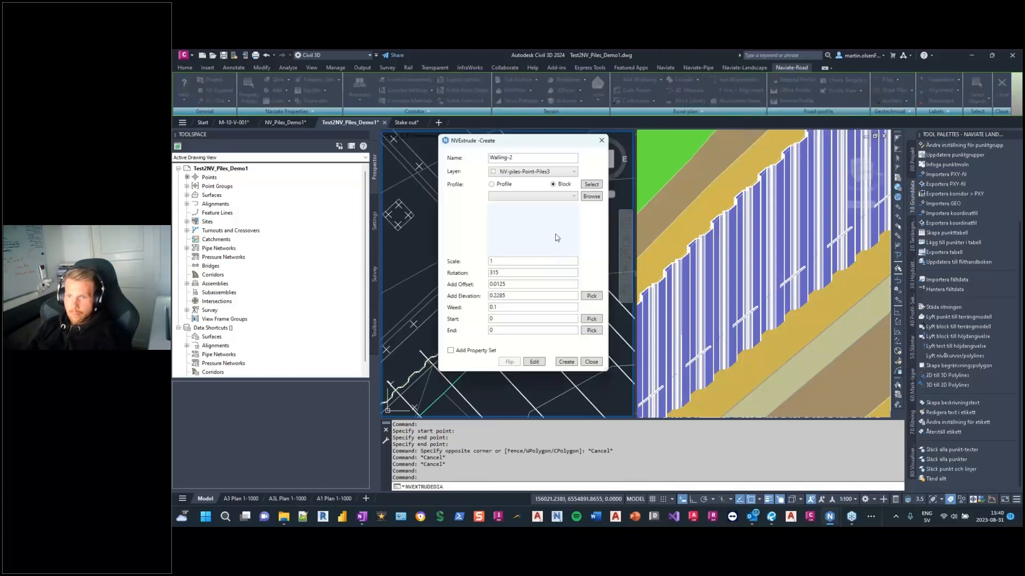
left_click_drag(540, 147, 594, 181)
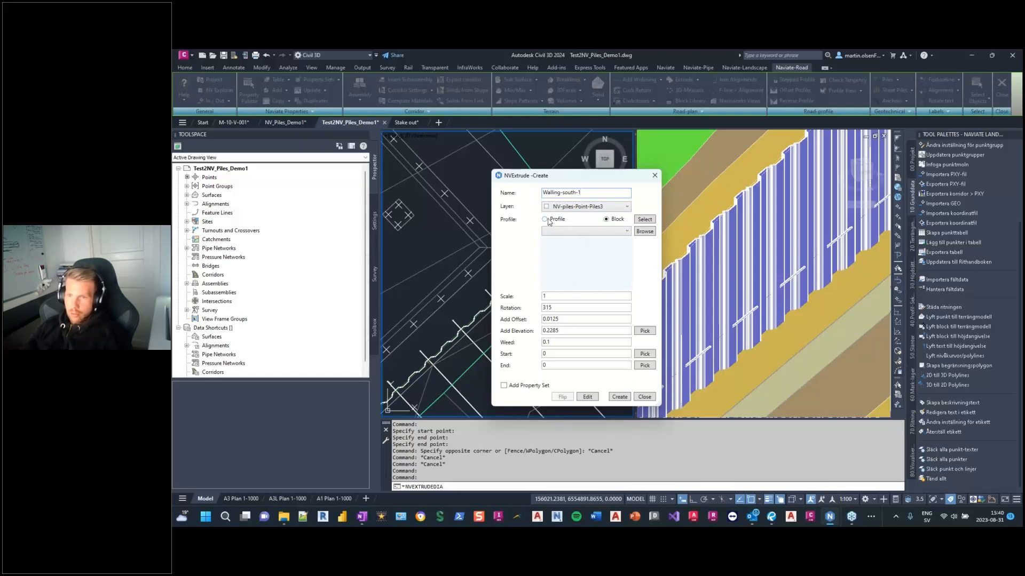
Step: Load the UPE360.dwg block from the UPE-Blocks folder as the cross-section for the extrusion
left_click(645, 233)
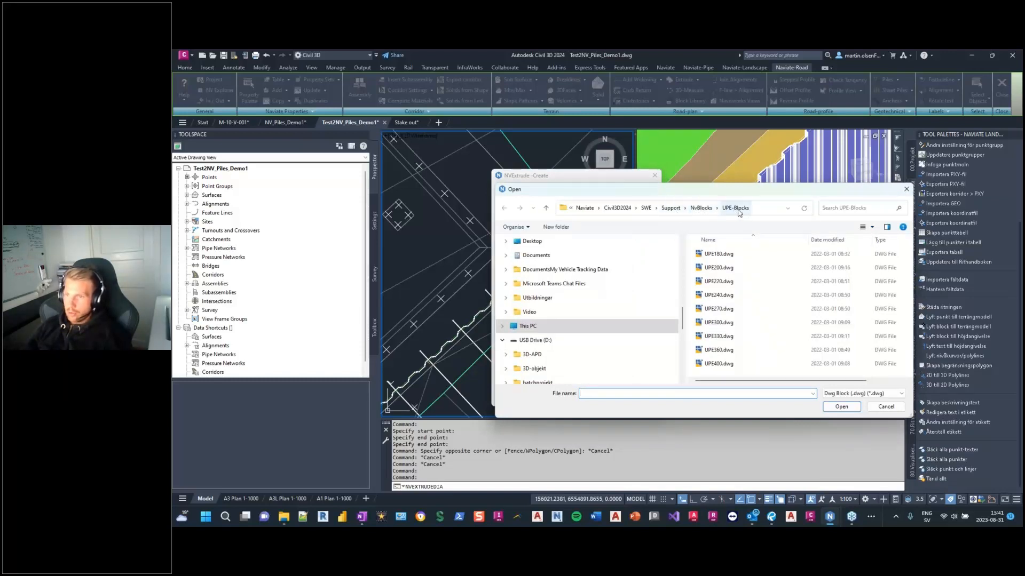
left_click(727, 351)
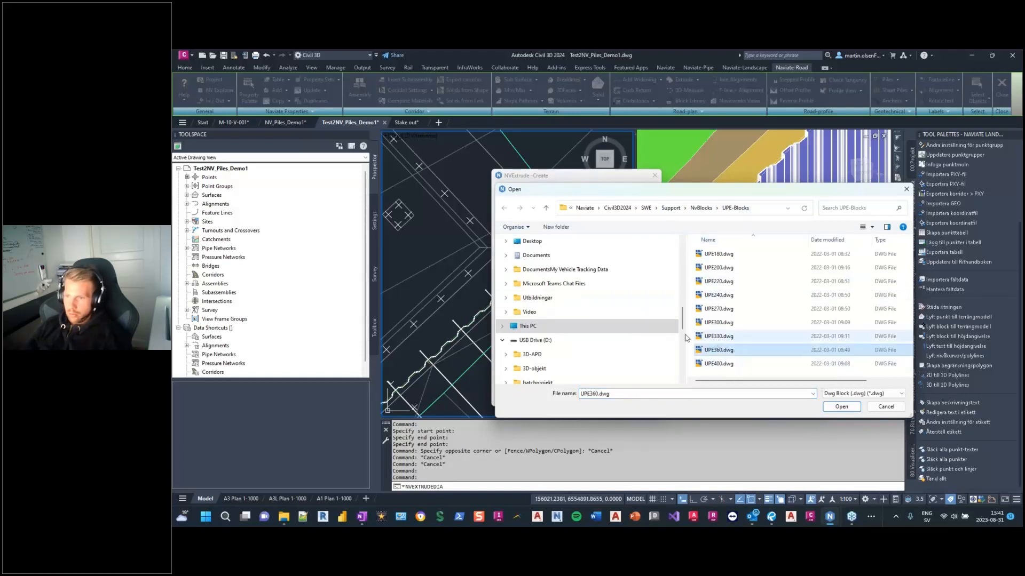
left_click(841, 407)
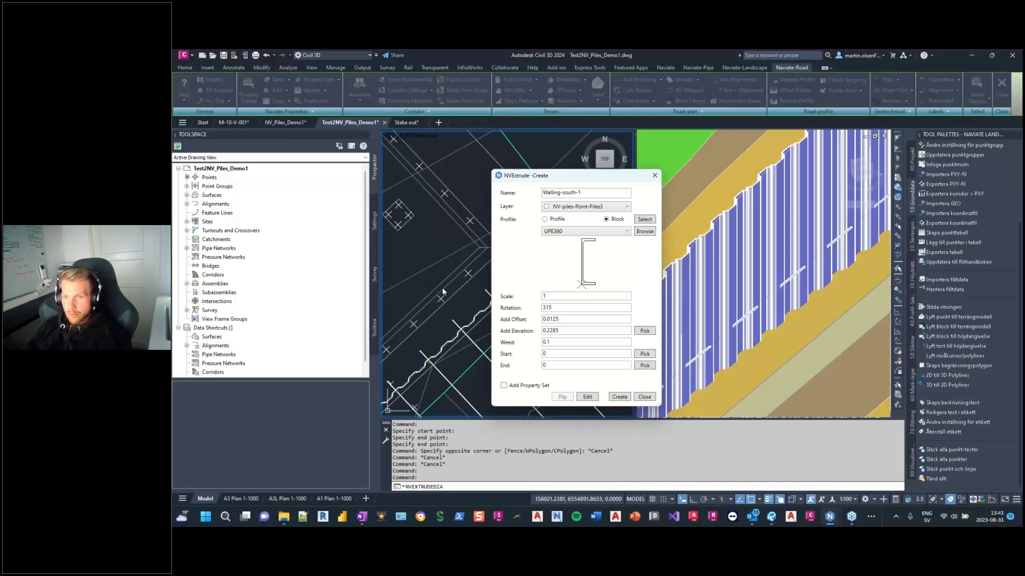
Step: Set the added elevation and added offset of the Walling-south-1 extrusion to 0 and keep its rotation at 315
left_click(566, 333)
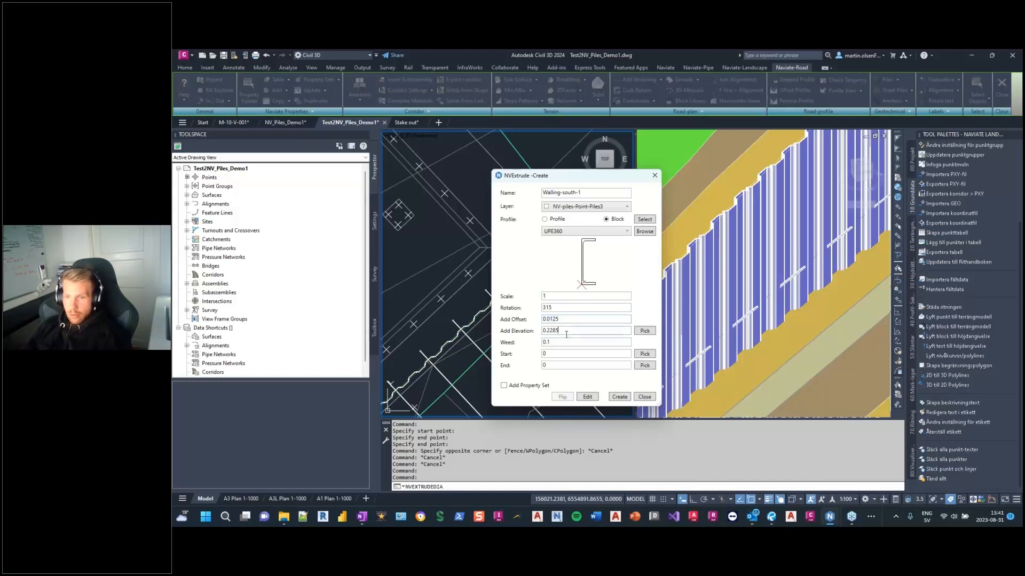
double_click(568, 329)
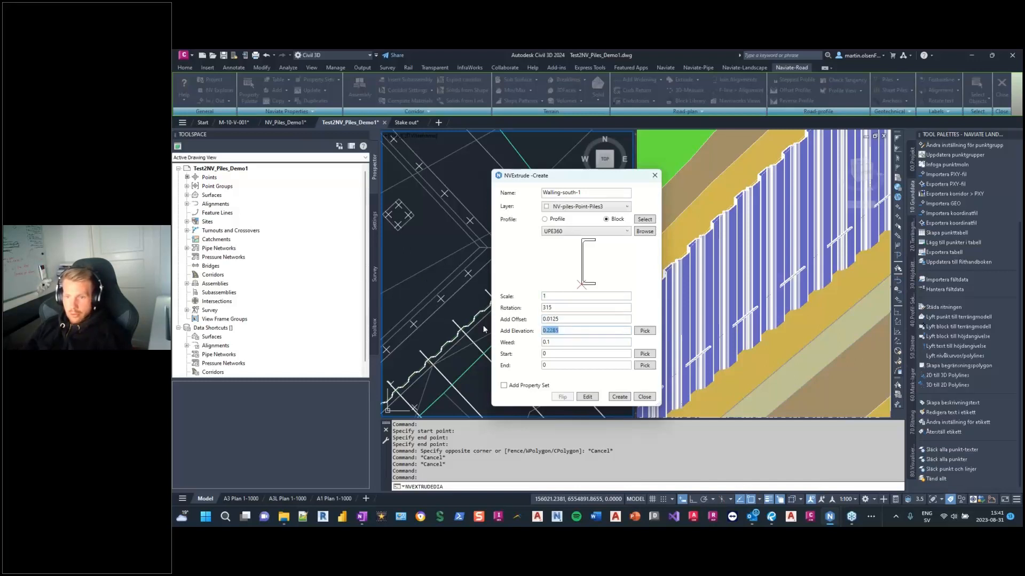
type("0")
double_click(553, 318)
type("0")
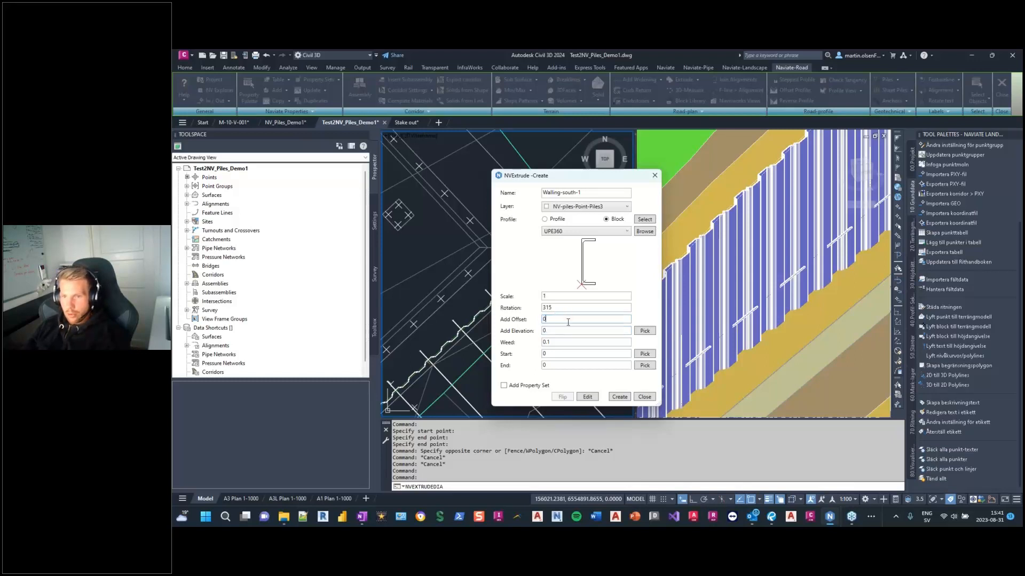
left_click(570, 309)
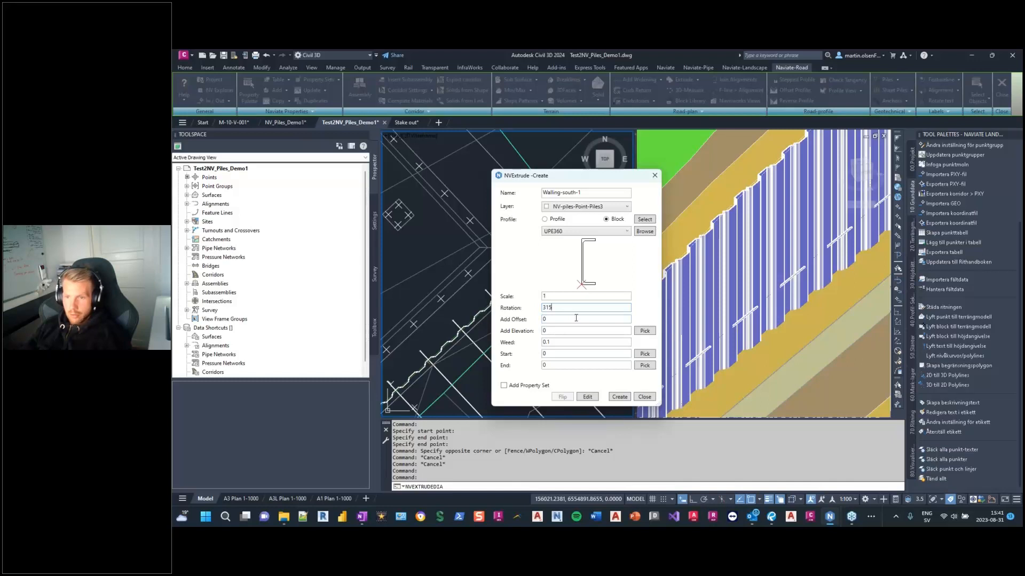
double_click(549, 308)
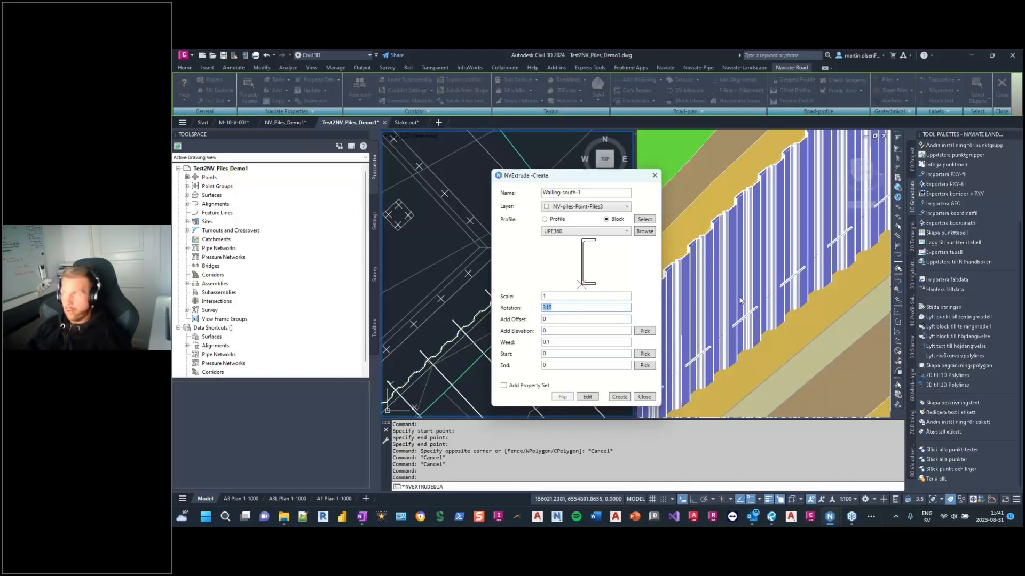
left_click(567, 307)
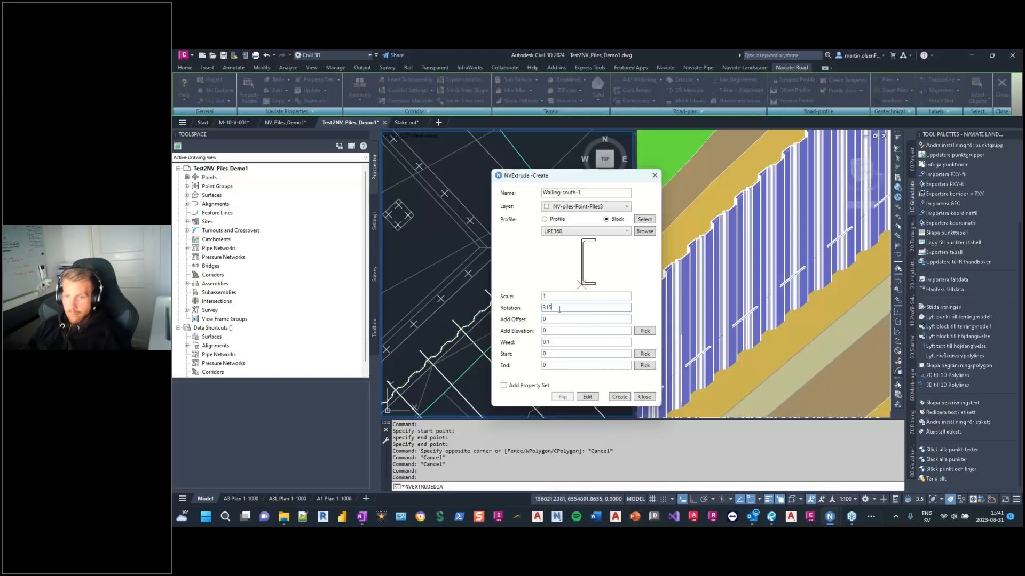
double_click(559, 309)
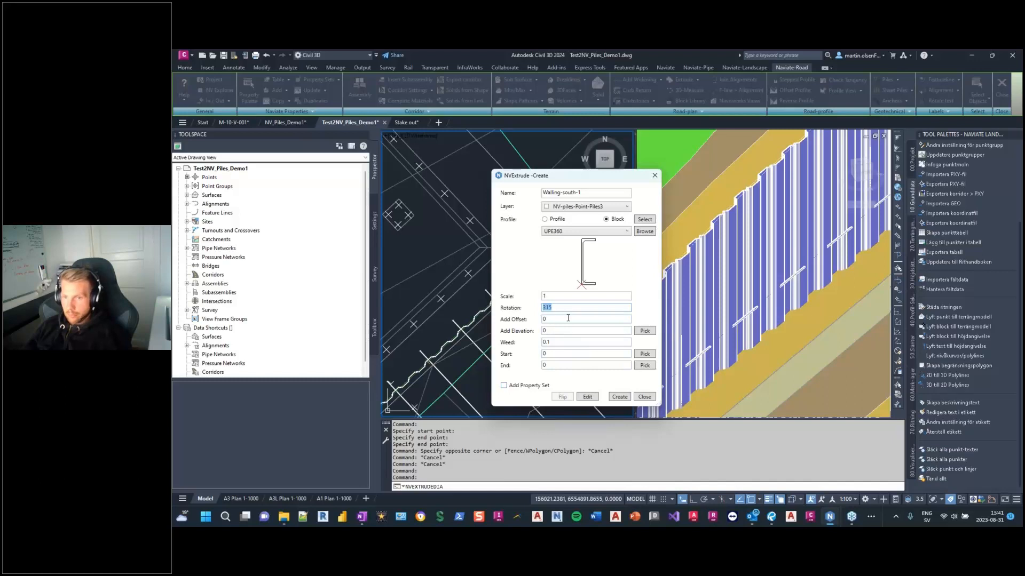
left_click(617, 397)
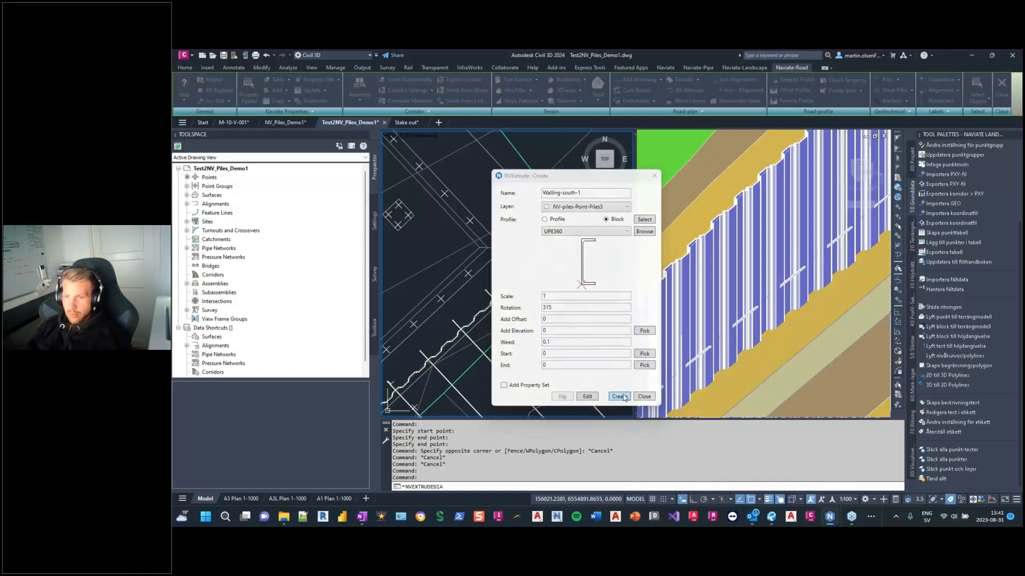
scroll(486, 320, "up", 3)
scroll(480, 312, "up", 2)
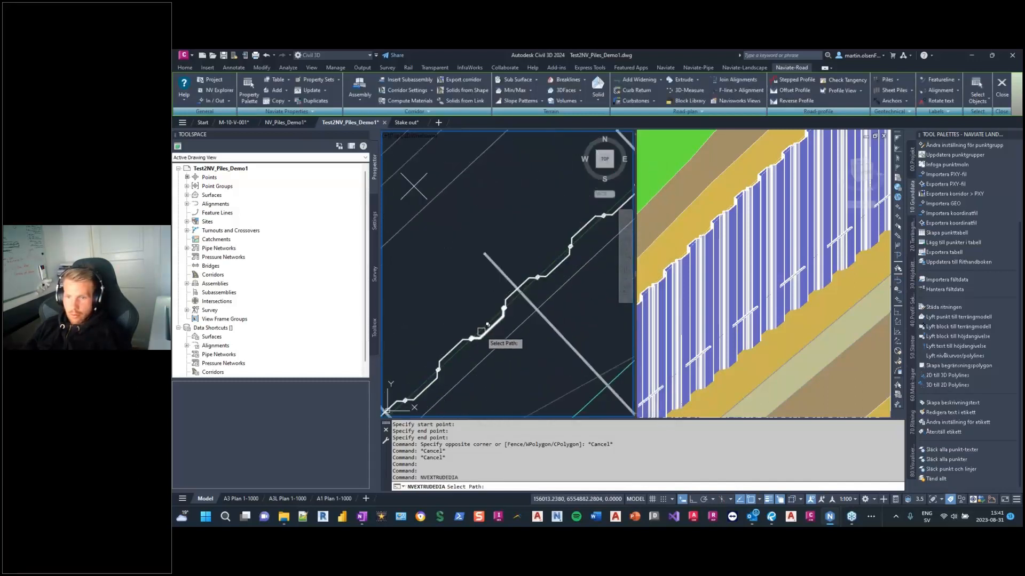
scroll(485, 322, "down", 2)
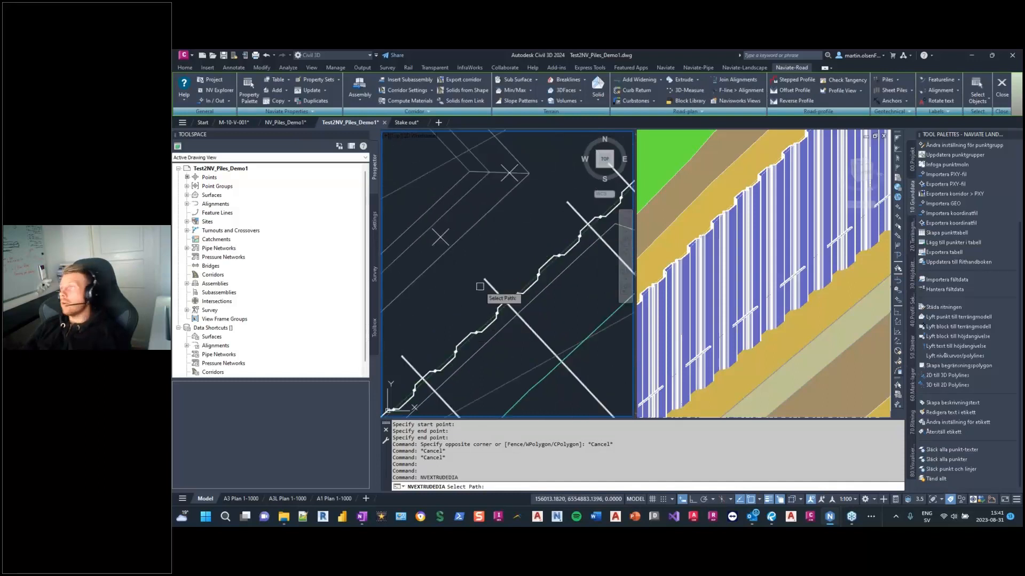
mouse_move(488, 318)
middle_mouse_down()
mouse_move(476, 278)
mouse_move(454, 272)
mouse_move(475, 310)
middle_mouse_up()
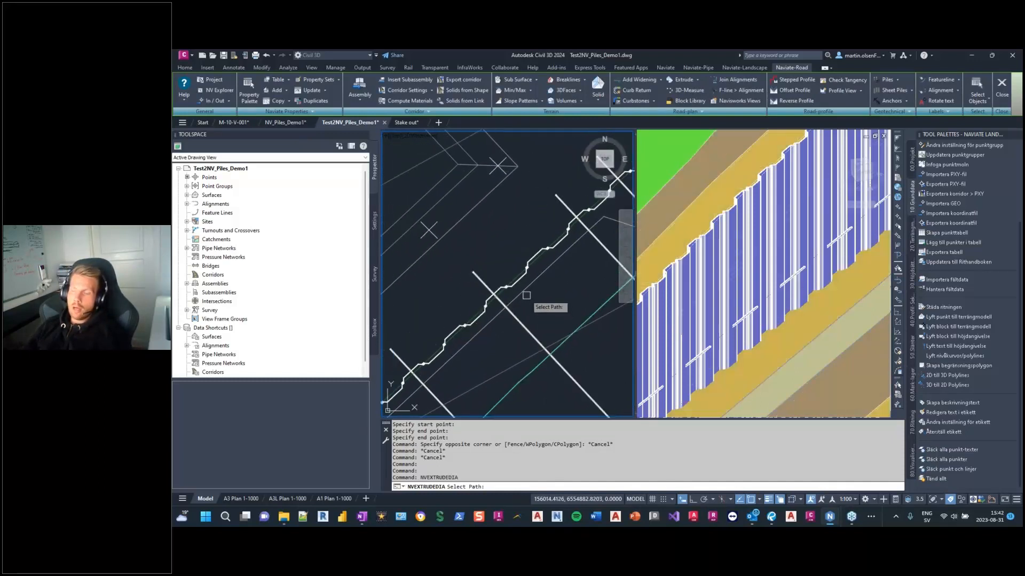
key("Escape")
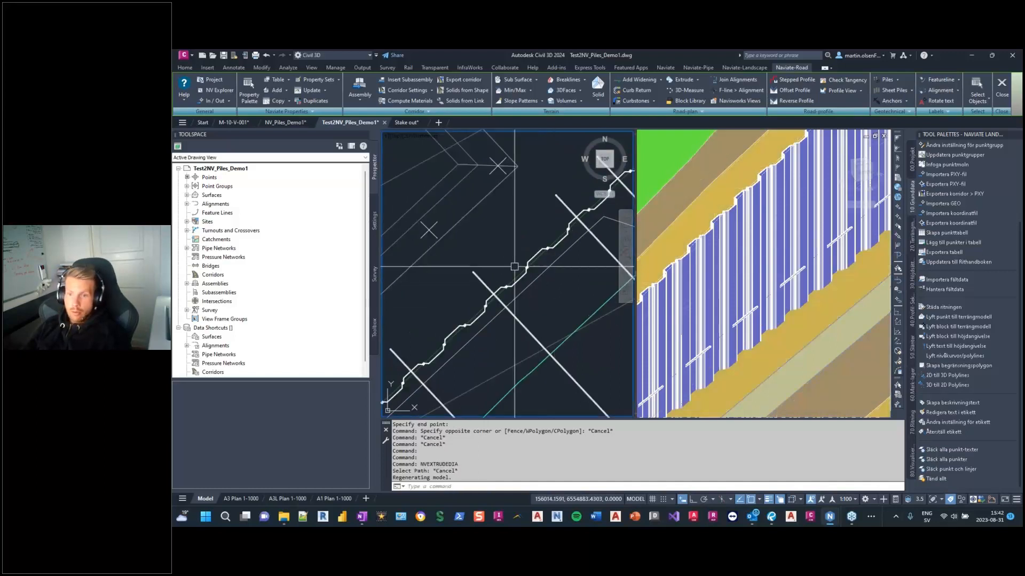
Step: Create a feature line from the Sheetpile-south alignment with the Walling profile, dynamically linked to the alignment
left_click(182, 68)
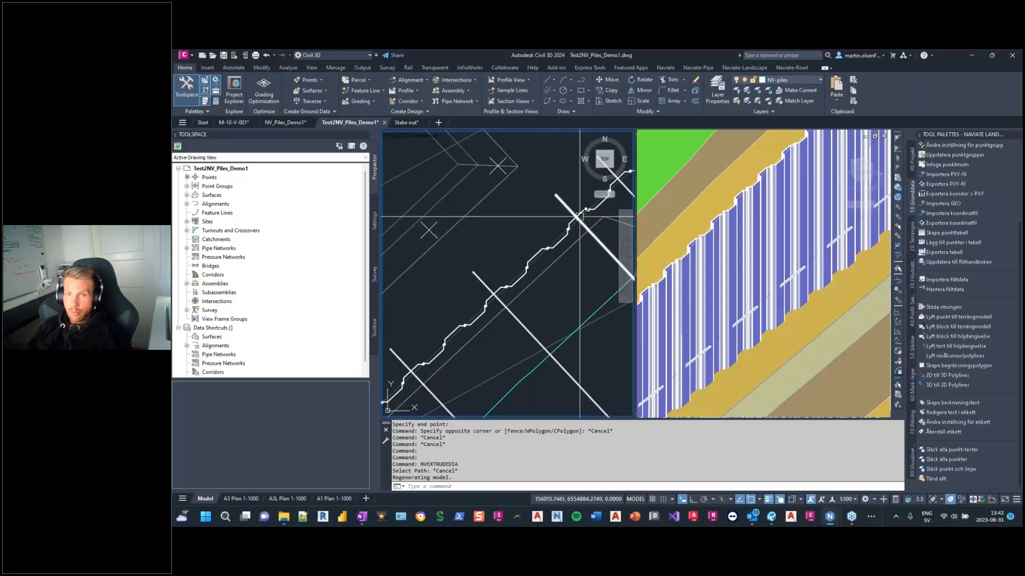
left_click(383, 90)
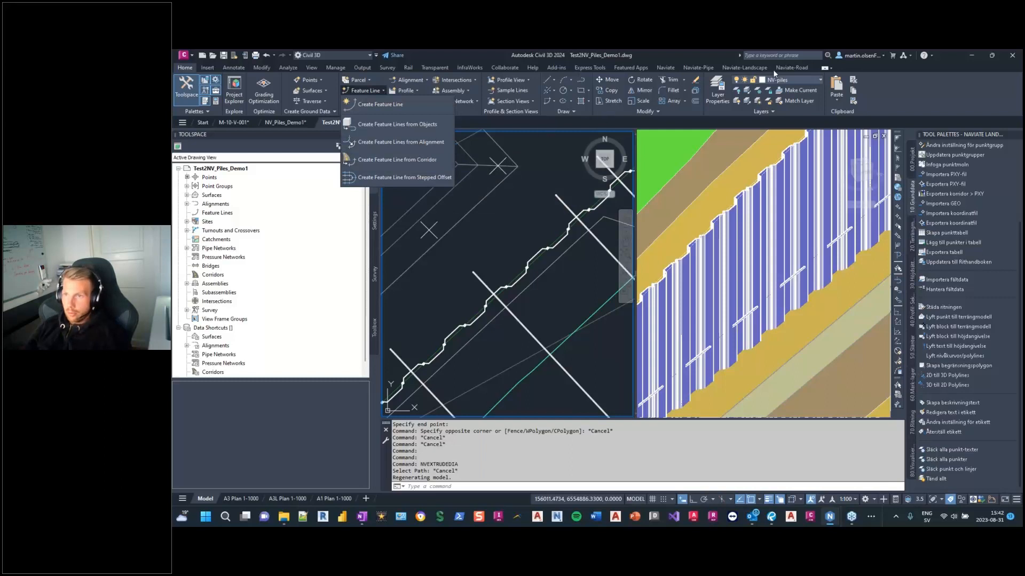
left_click(416, 143)
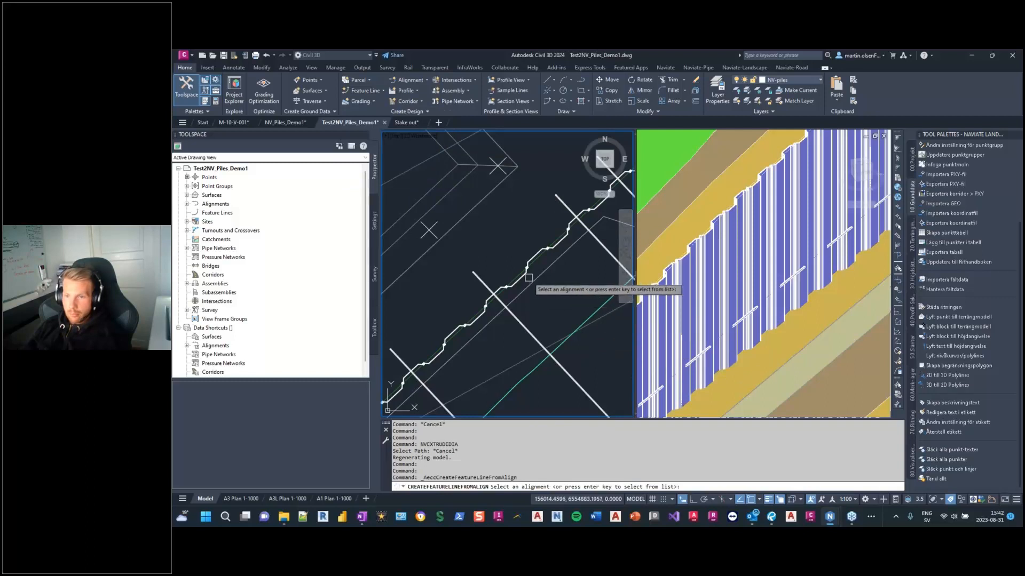
scroll(530, 277, "up", 2)
left_click(529, 279)
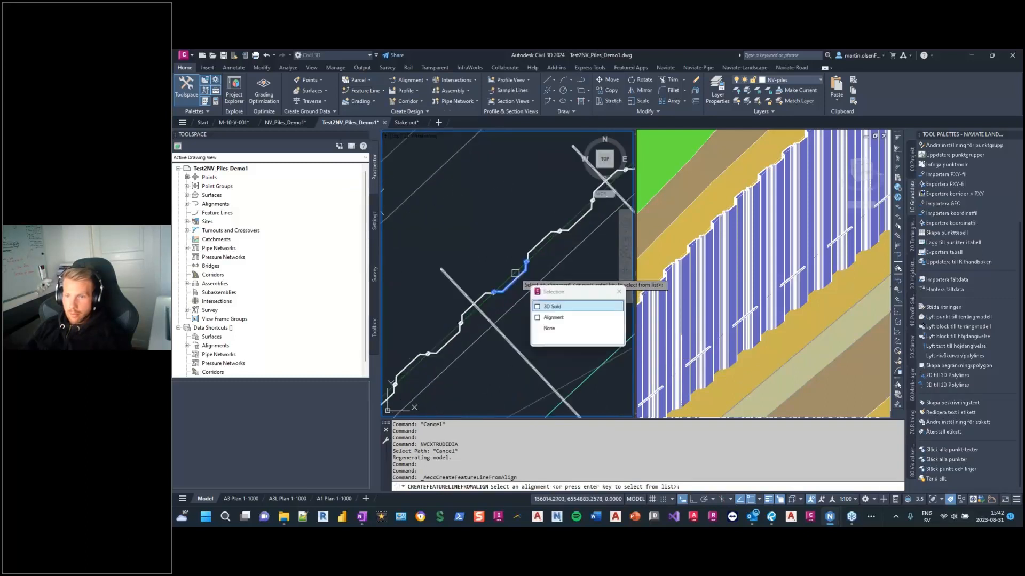
left_click(560, 319)
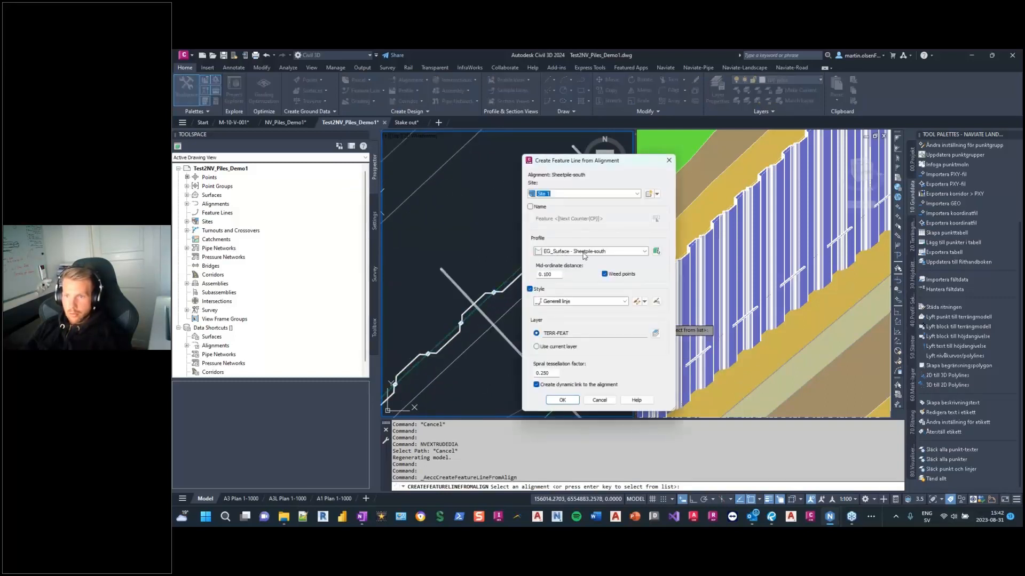
left_click(584, 252)
left_click(561, 273)
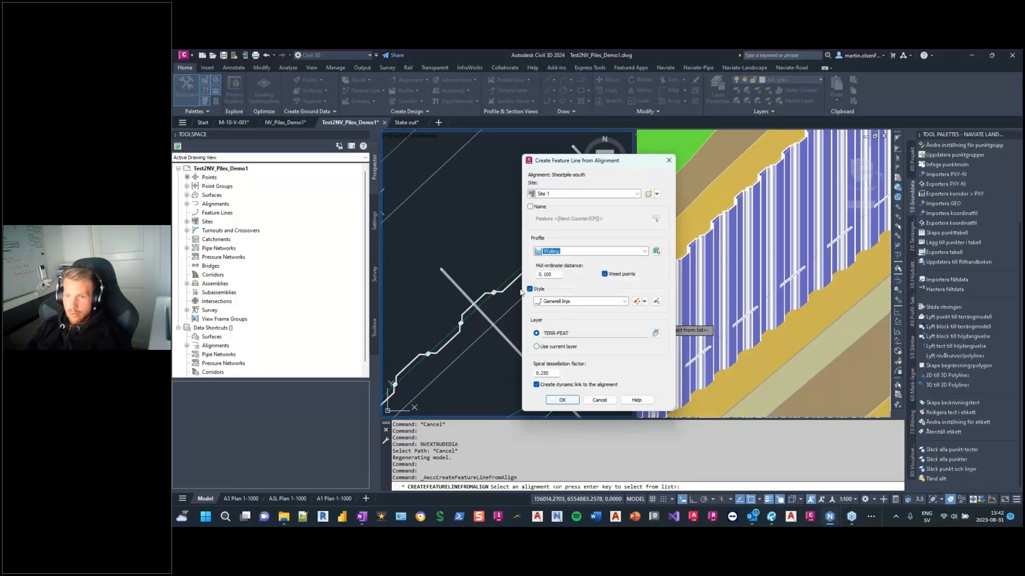
left_click(569, 402)
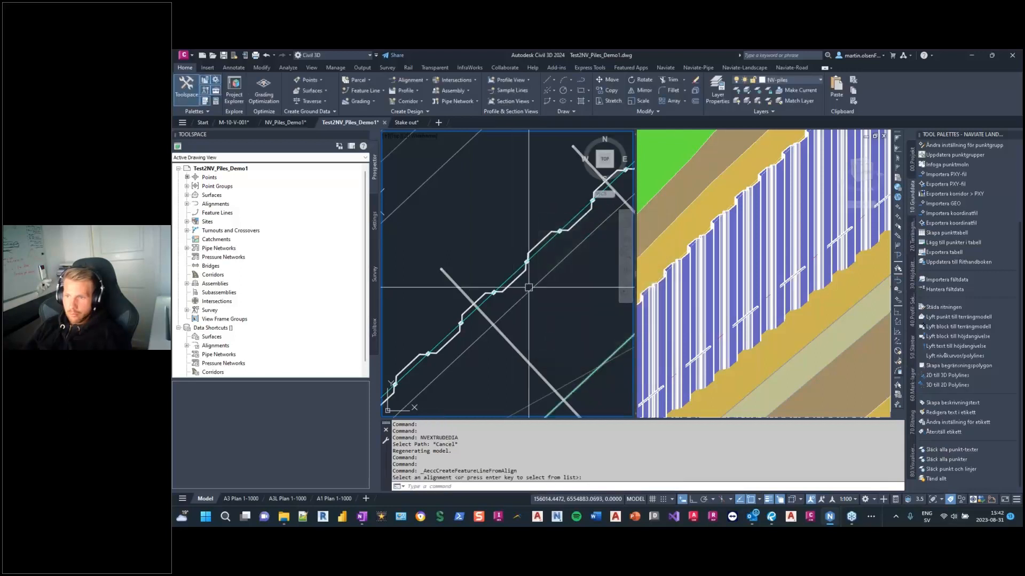
left_click(511, 272)
key("Delete")
scroll(545, 239, "down", 2)
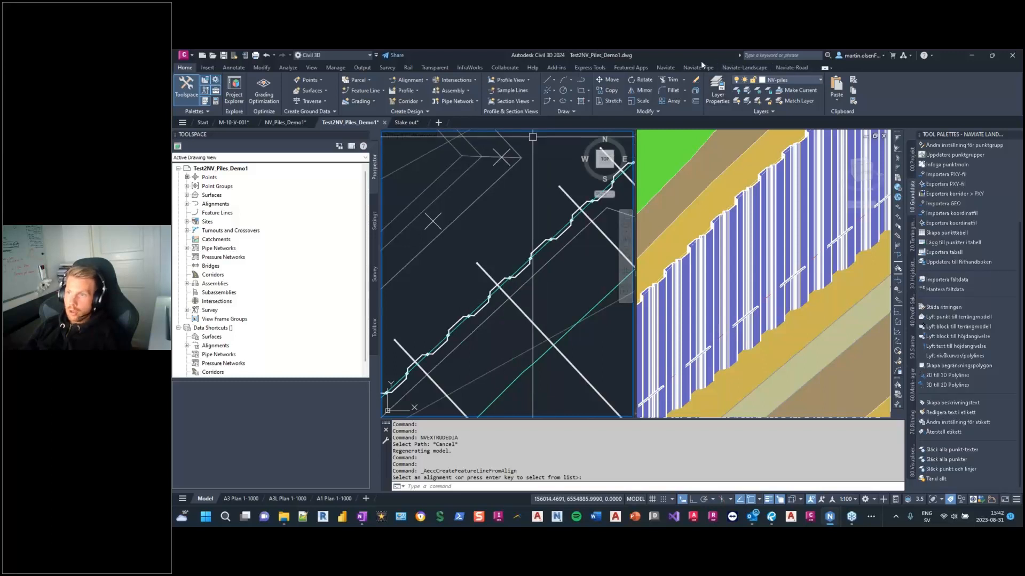
Step: Extrude the Walling-south-1 UPE360 section along the auto feature line of the wall and flip the beam
left_click(789, 67)
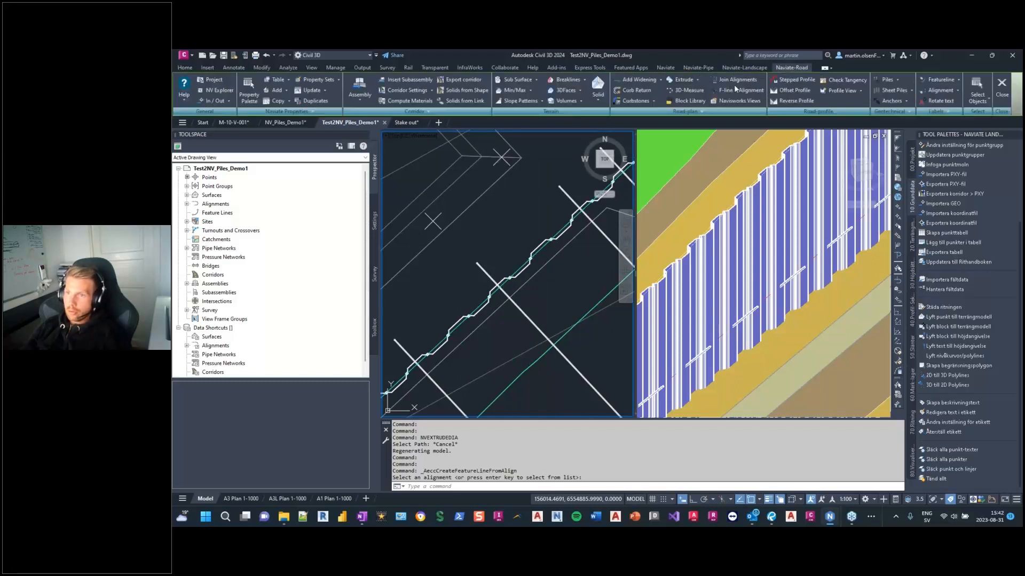
left_click(697, 80)
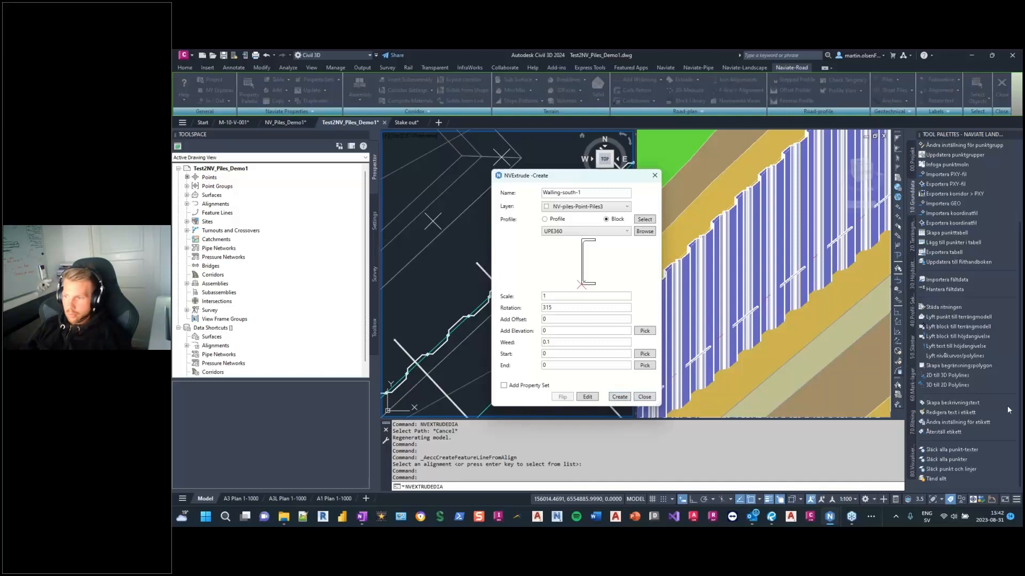
left_click(620, 397)
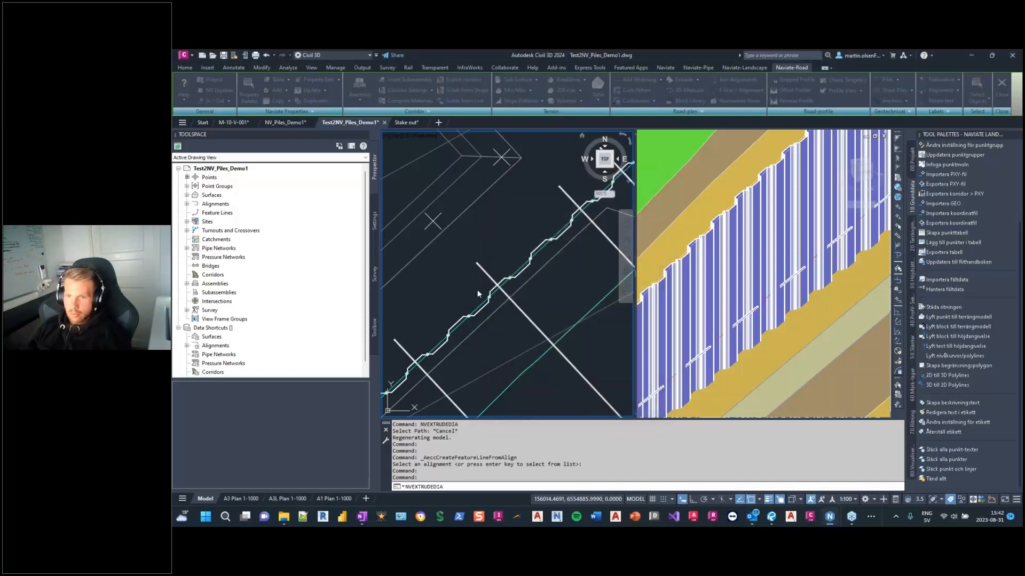
scroll(475, 296, "up", 2)
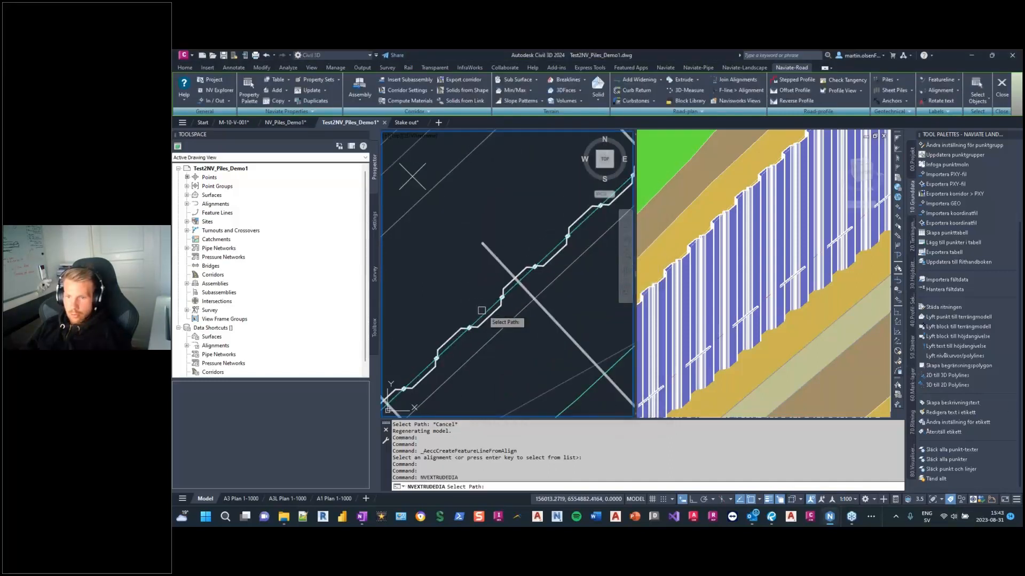
left_click(494, 309)
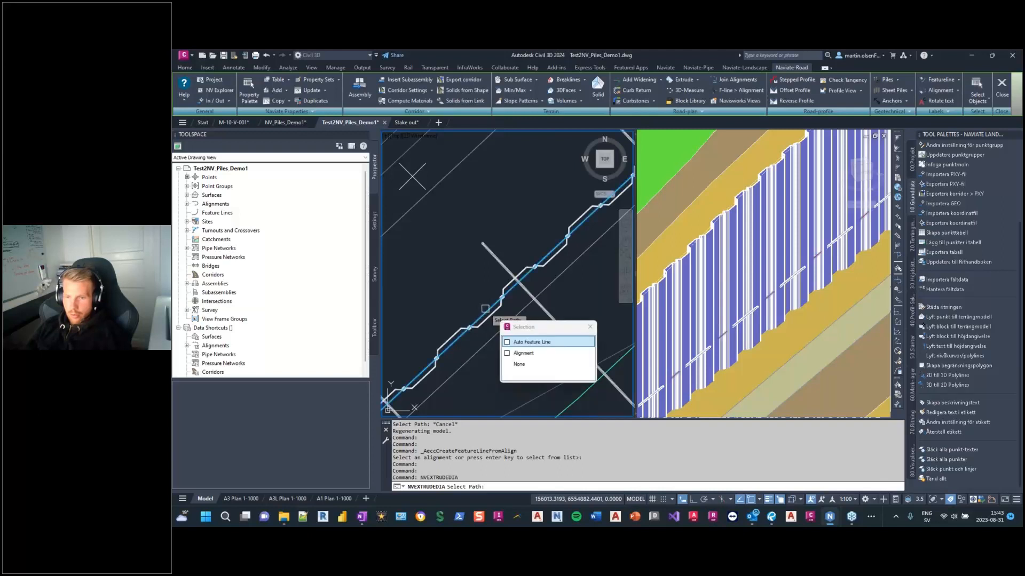
left_click(541, 344)
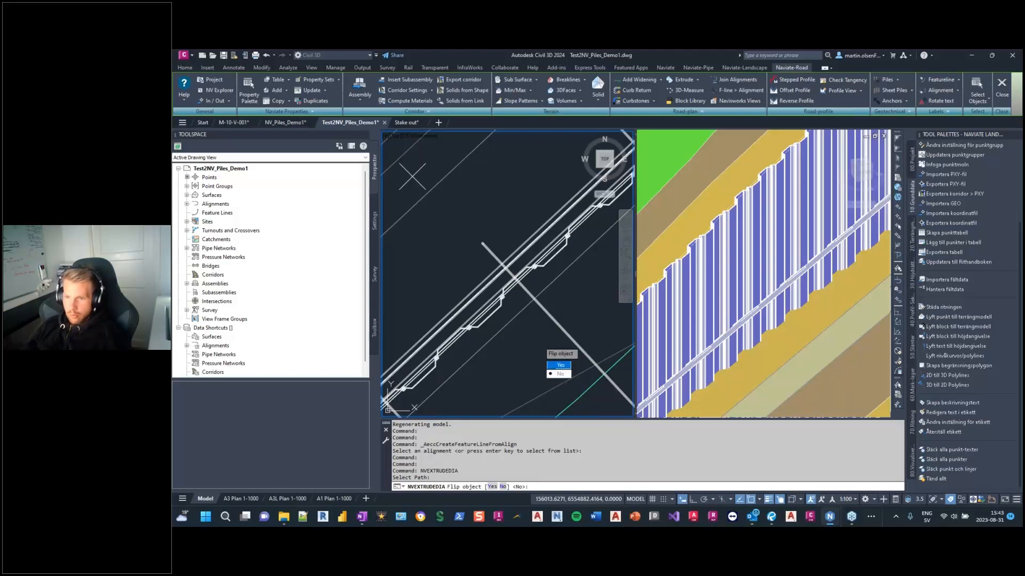
left_click(560, 366)
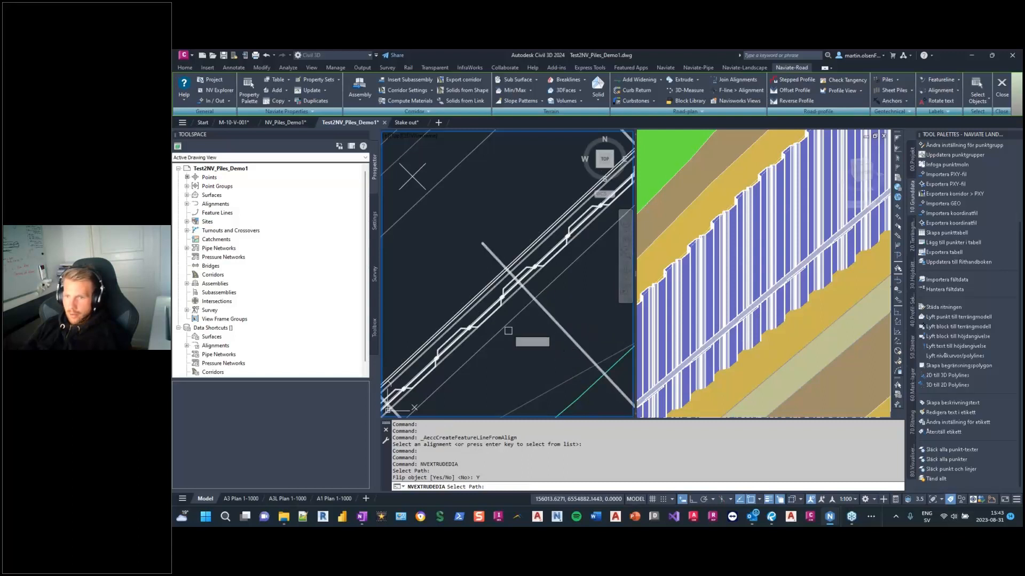
Step: Finish the extrusion command, select the Walling-south-1 beam on the sheet pile wall and open its extrusion settings in edit mode
middle_click_drag(507, 332, 576, 330)
scroll(502, 334, "up", 3)
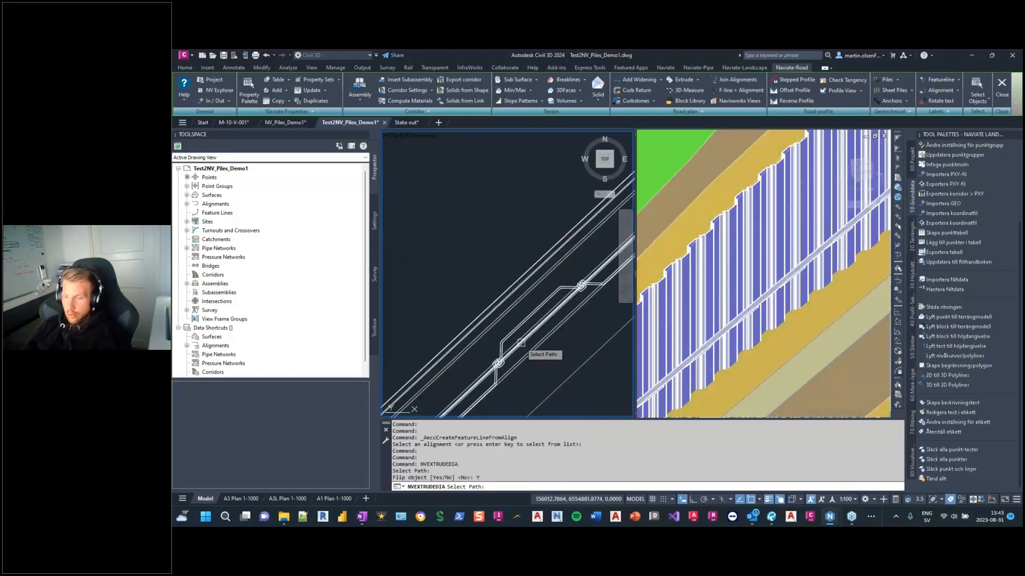
scroll(531, 344, "down", 4)
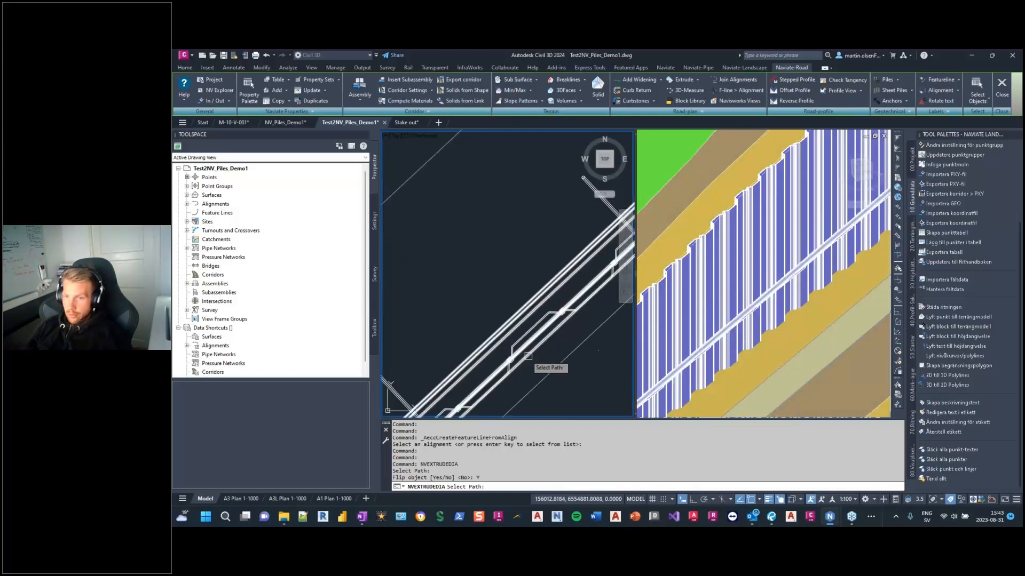
left_click(524, 316)
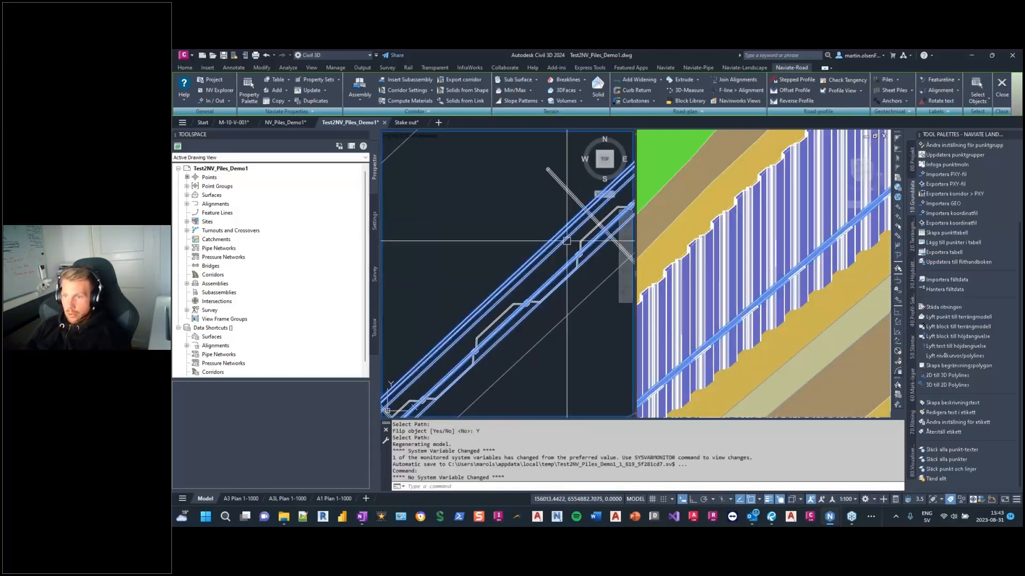
middle_click_drag(549, 240, 542, 232)
left_click_drag(542, 232, 531, 220)
scroll(522, 211, "down", 2)
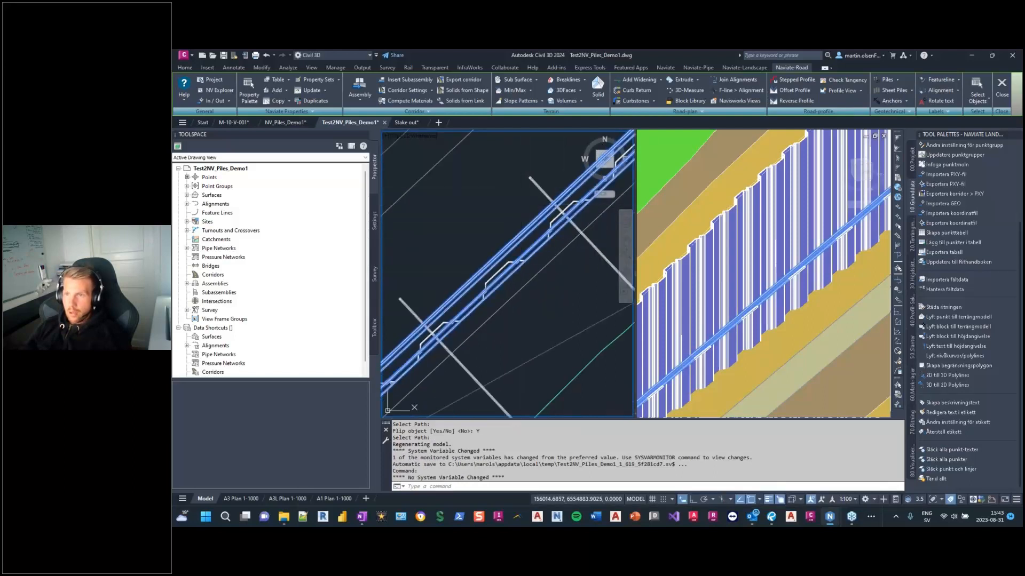
left_click(697, 79)
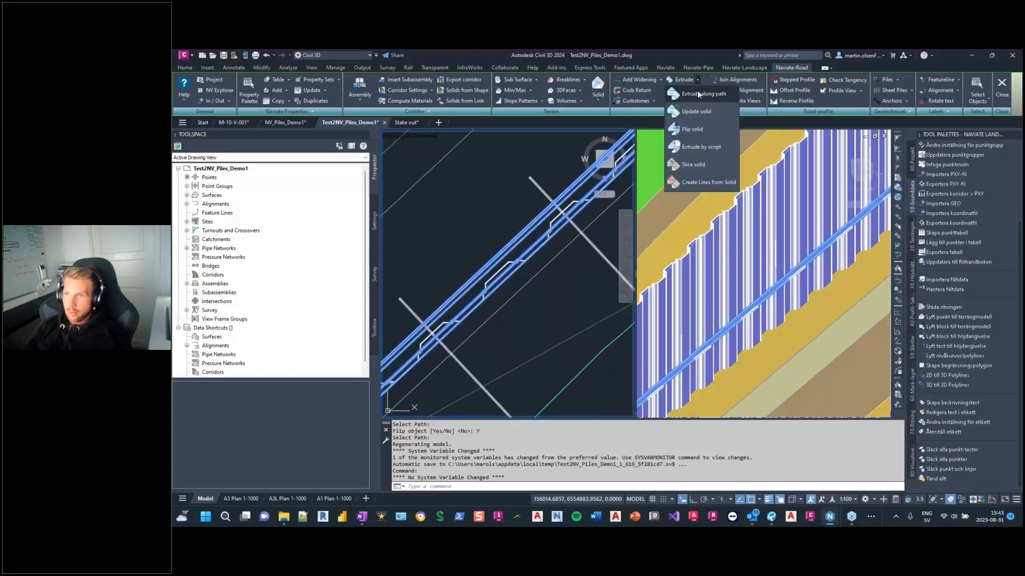
left_click(698, 93)
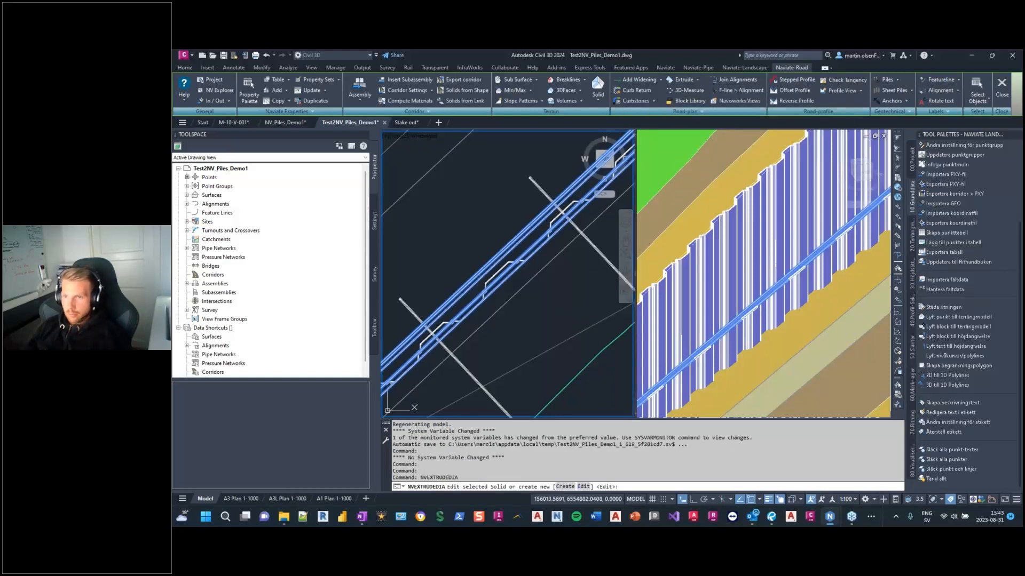
type("E")
key("Return")
left_click_drag(600, 181, 538, 147)
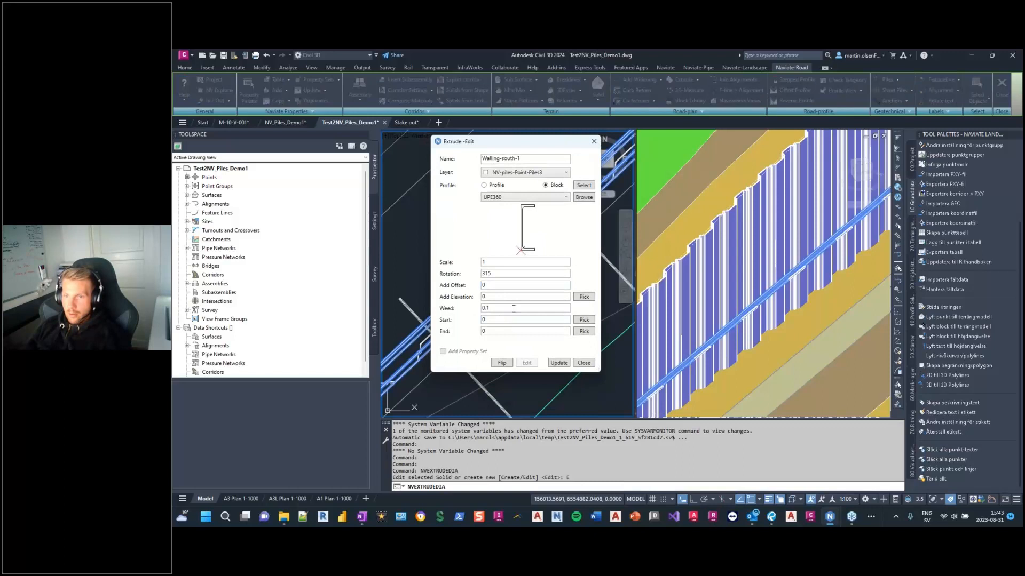
Step: Set the added offset of the Walling-south-1 extrusion to 0.0125
left_click(491, 286)
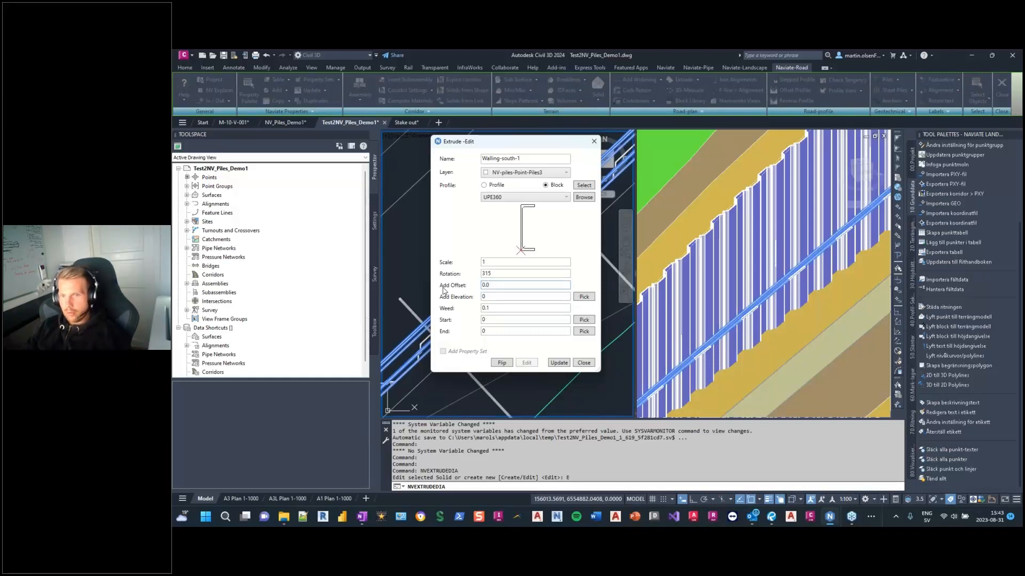
left_click(482, 297)
left_click_drag(534, 142, 718, 190)
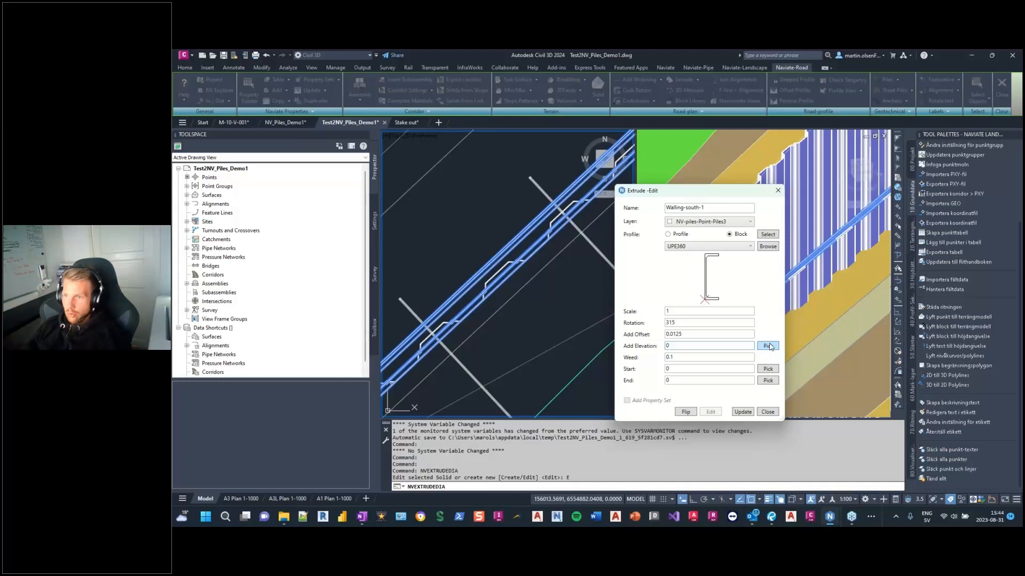
left_click(737, 413)
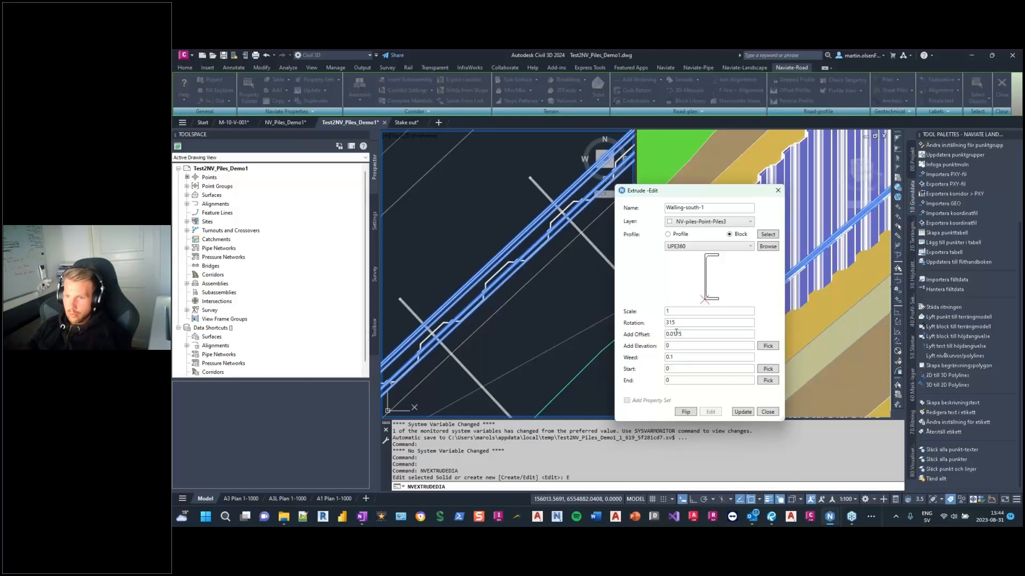
Step: Start picking the added elevation in plan, with the Endpoint object snap turned off and Nearest turned on
left_click(763, 348)
scroll(550, 319, "up", 2)
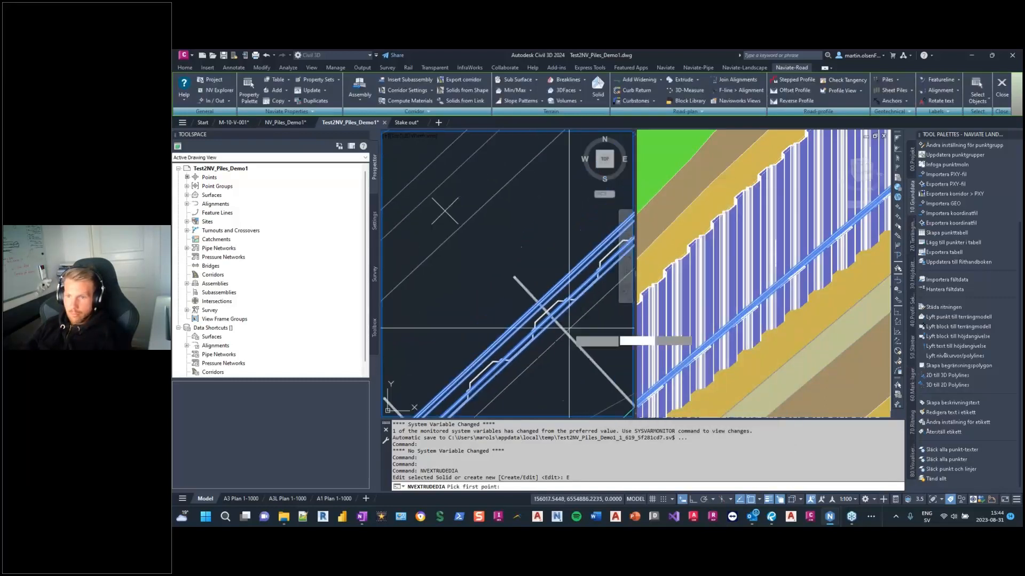
left_click(760, 498)
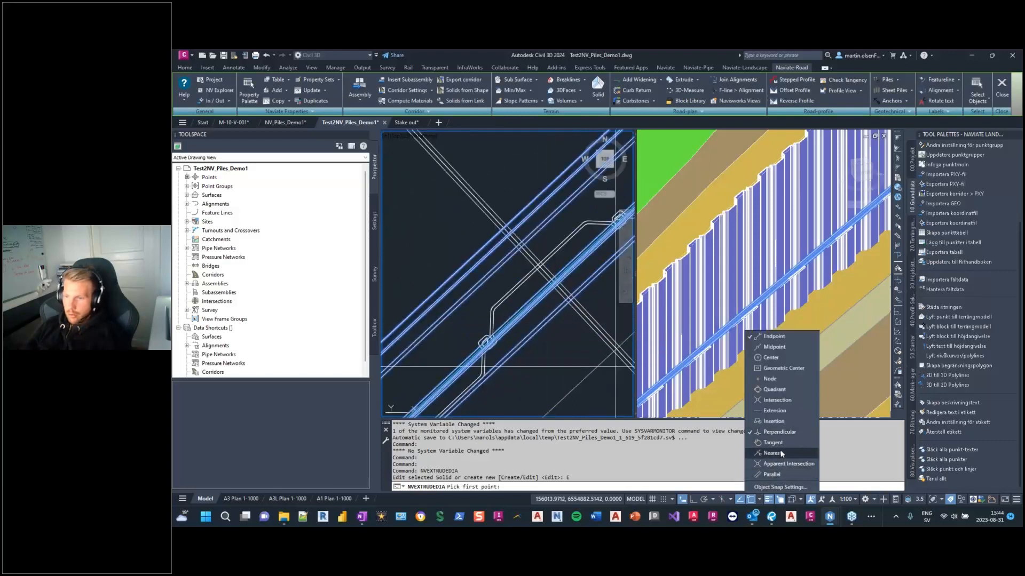
left_click(773, 336)
left_click(772, 453)
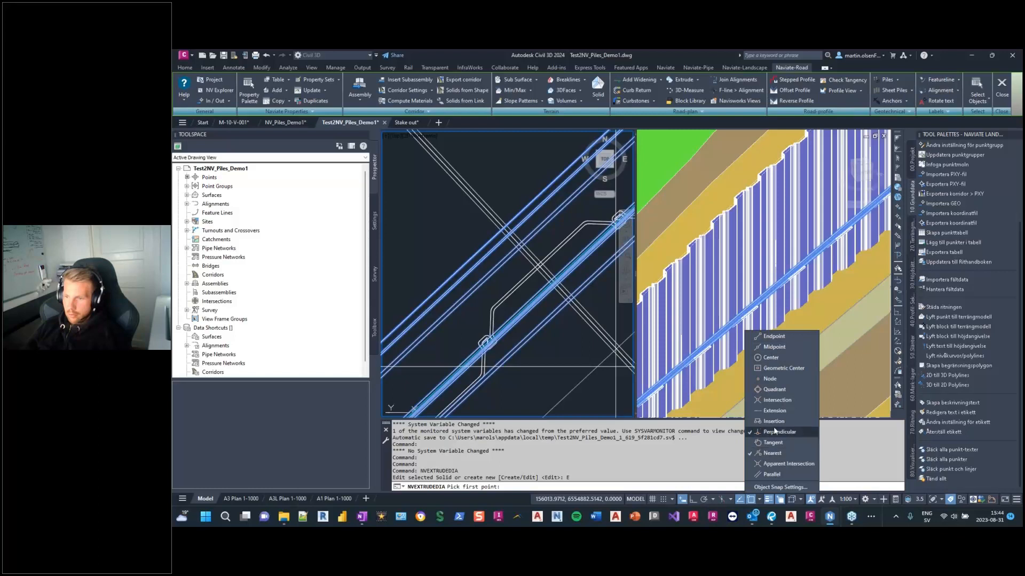
left_click(550, 367)
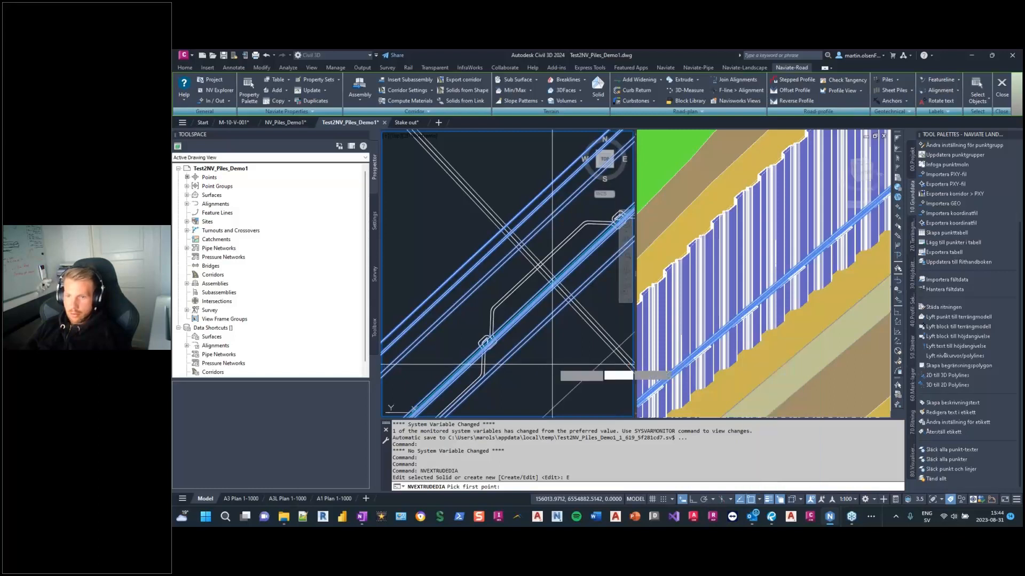
Step: Pick the distance across the beam in 2D, divided by sin(Rotation), as the added elevation of 0.2285, and update the Walling-south-1 extrusion
middle_click_drag(553, 329, 562, 346)
scroll(562, 346, "up", 3)
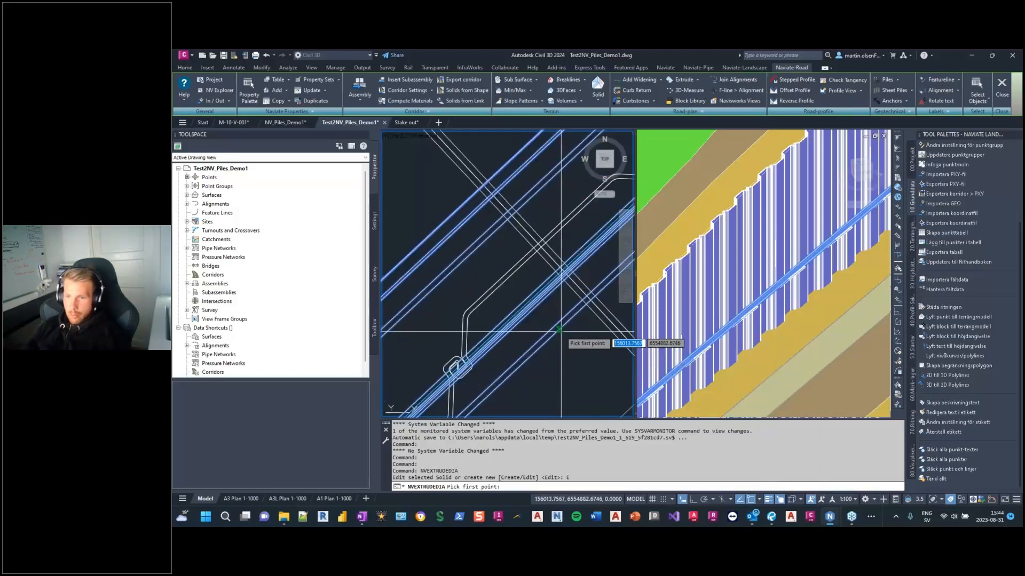
left_click(559, 329)
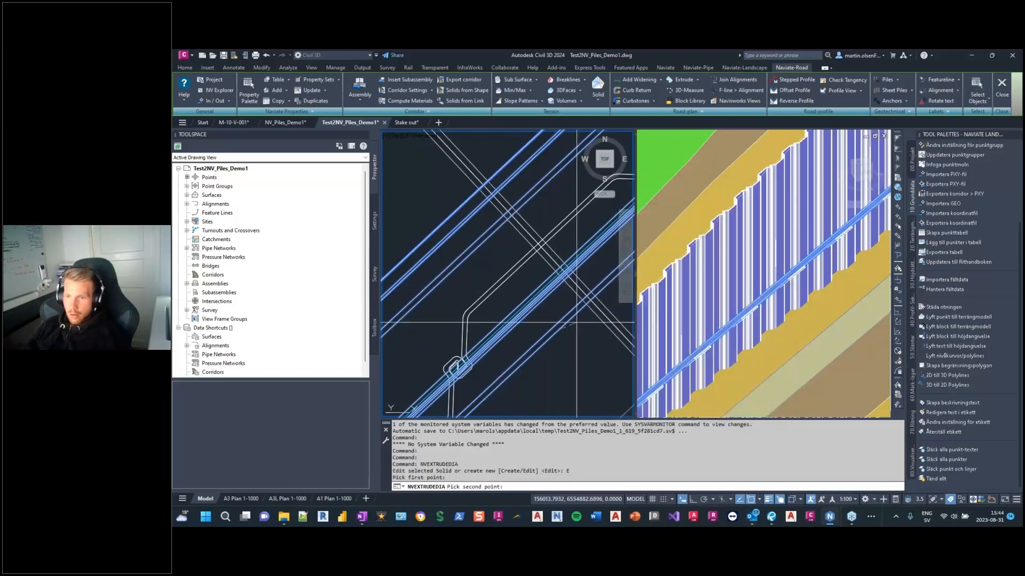
left_click(506, 273)
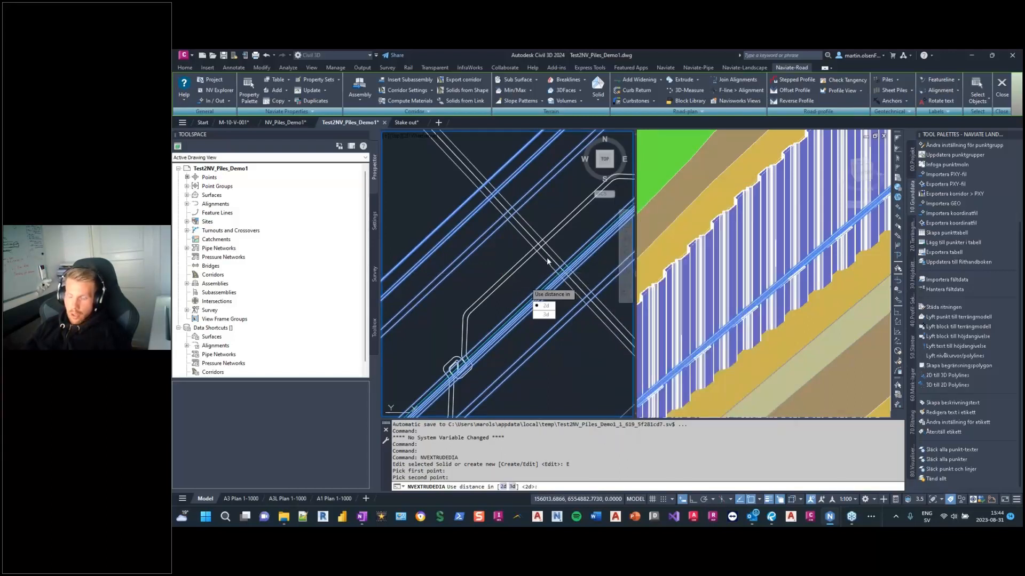
left_click(547, 305)
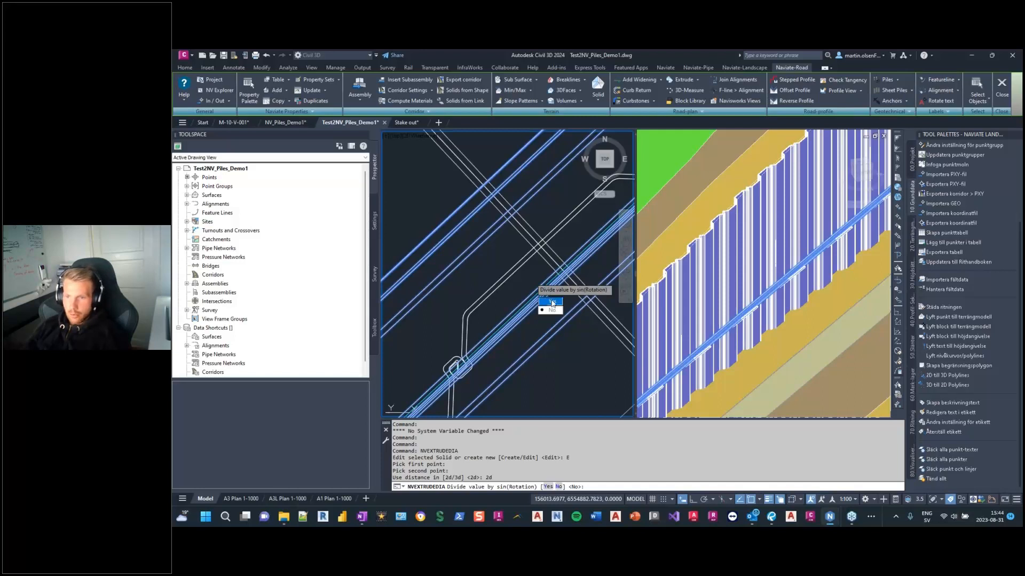
left_click(551, 301)
left_click_drag(698, 345, 662, 348)
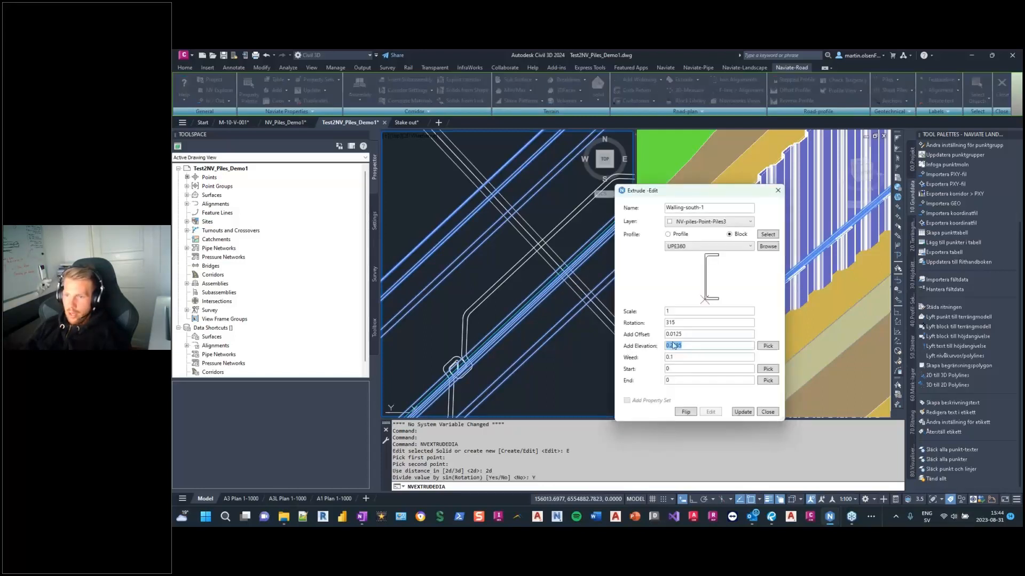
left_click_drag(699, 187, 616, 131)
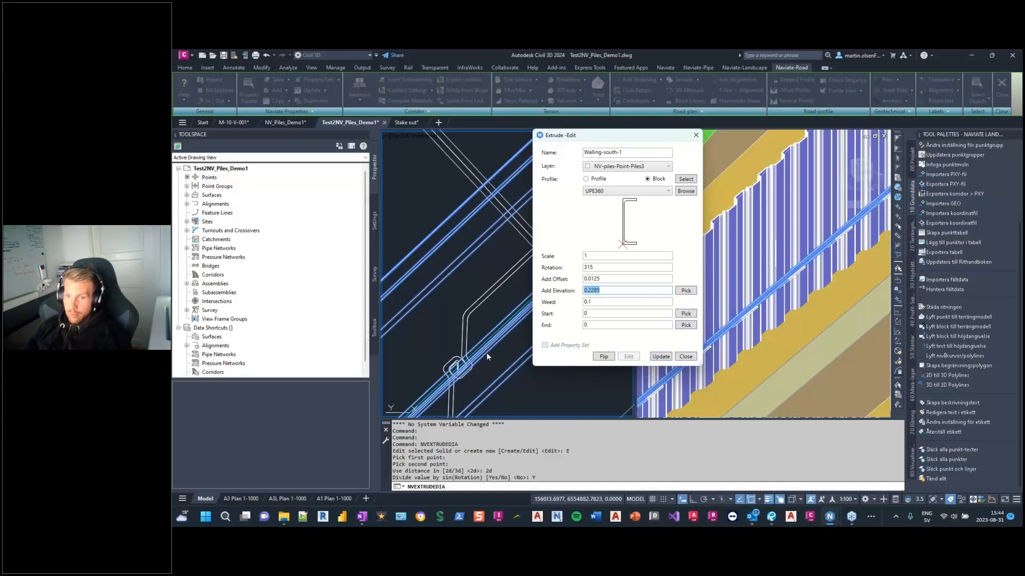
left_click(664, 360)
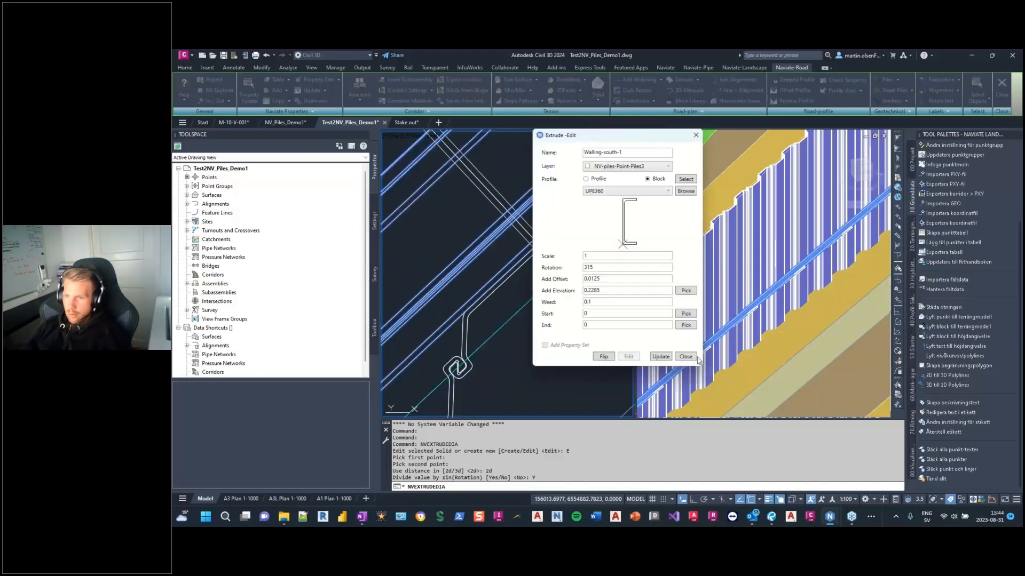
left_click(686, 357)
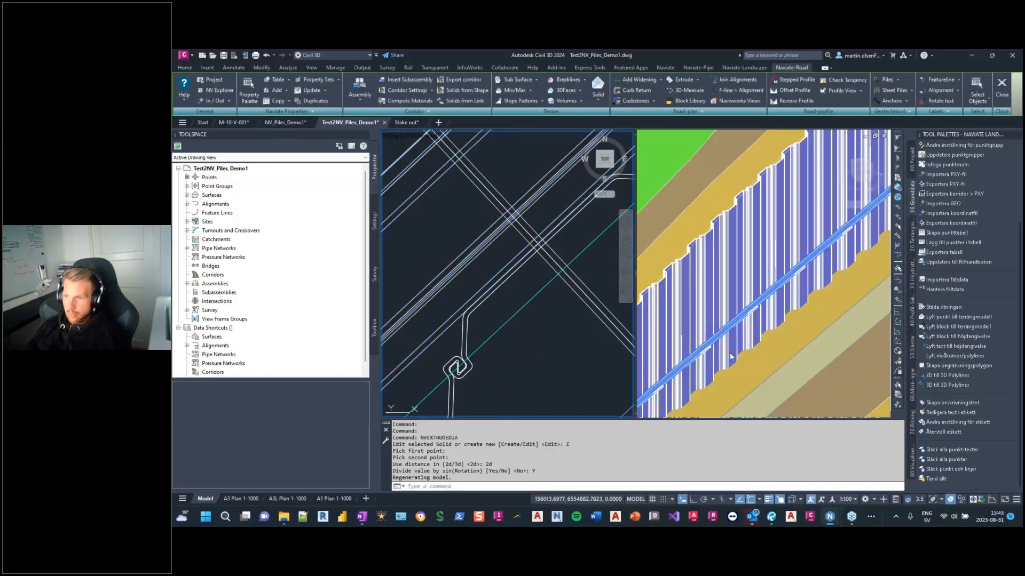
Step: Inspect the updated Walling-south-1 beam against the rock anchors and sheet piles in the 3D and plan views
left_click(731, 356)
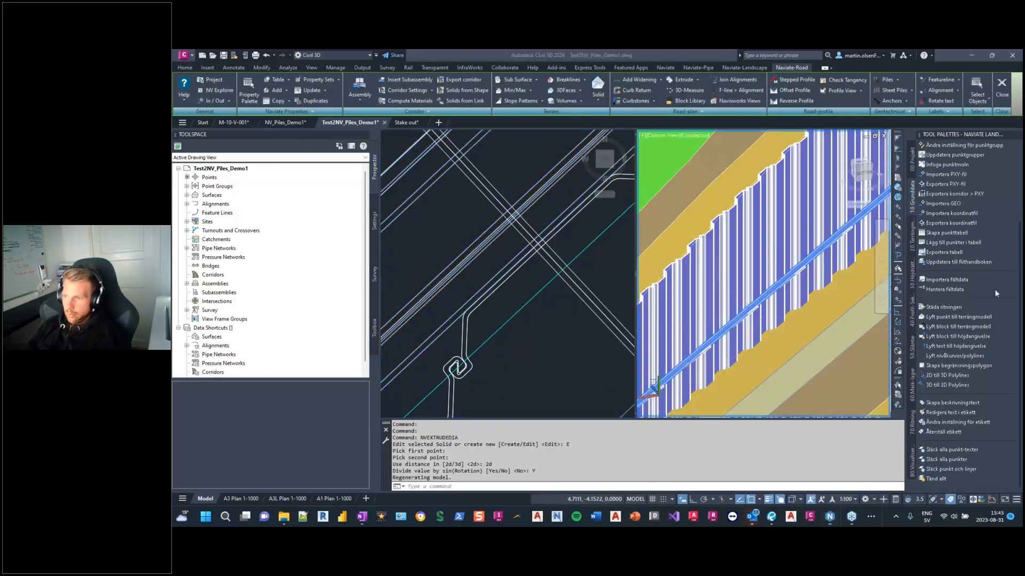
scroll(732, 335, "up", 8)
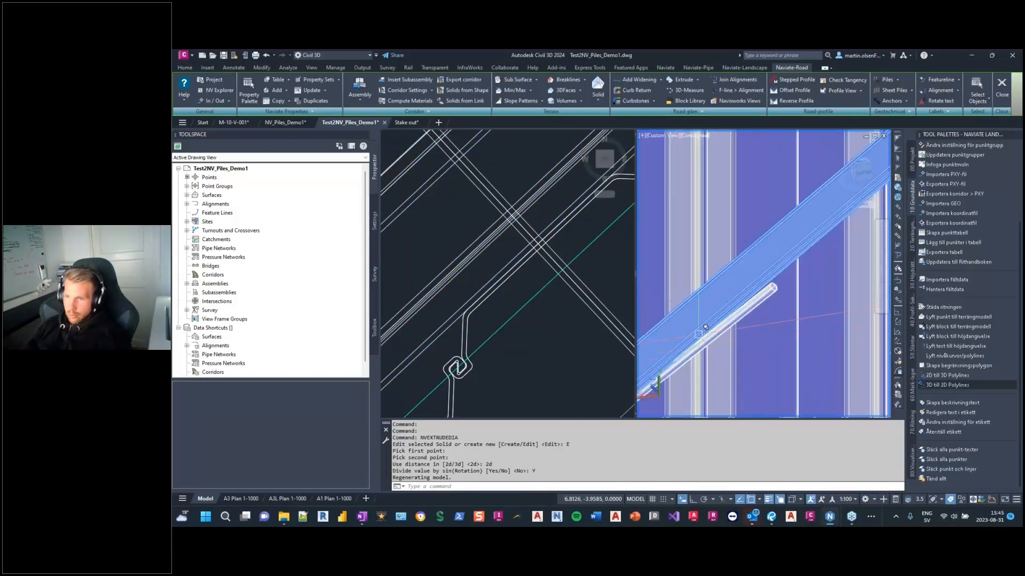
scroll(699, 335, "down", 2)
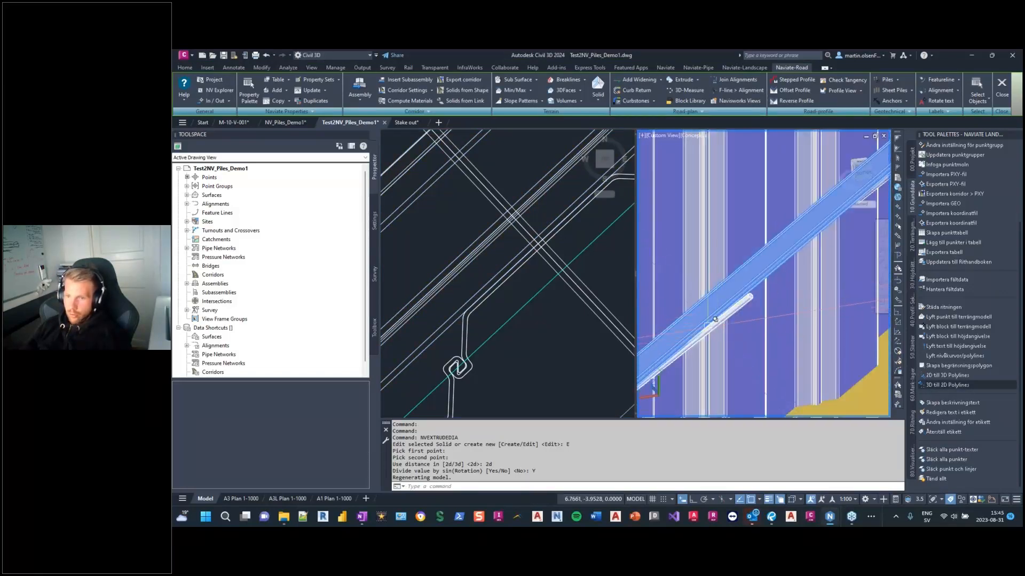
left_click(487, 299)
scroll(488, 304, "down", 4)
scroll(472, 313, "down", 5)
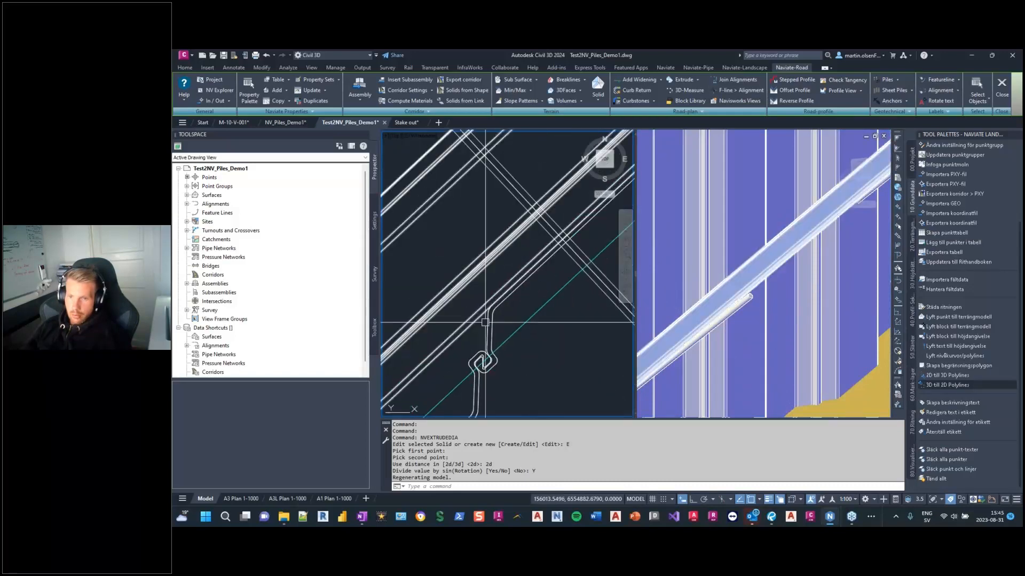
left_click(772, 318)
scroll(772, 318, "down", 2)
scroll(766, 299, "down", 2)
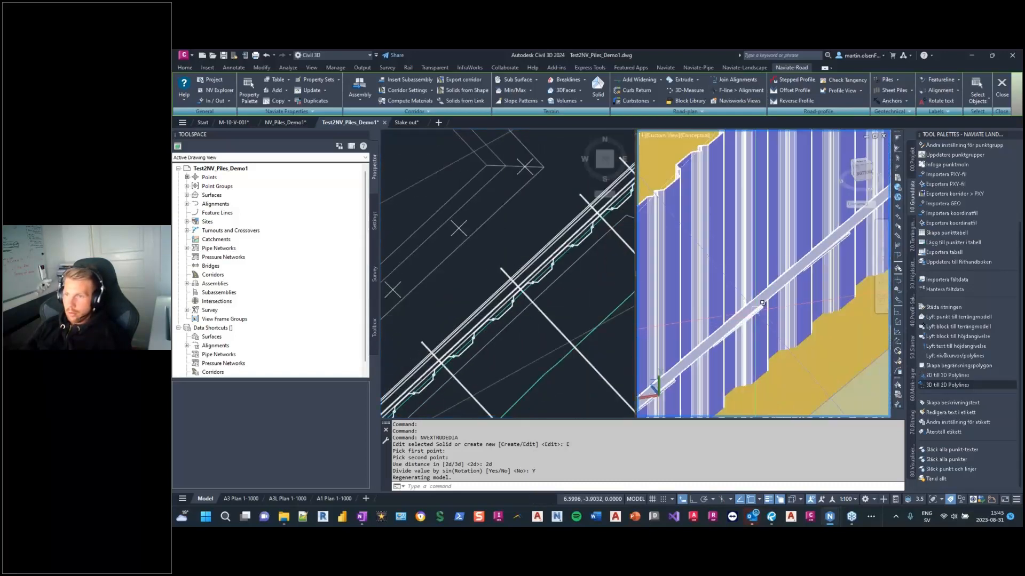
Step: Extrude a second UPE360 beam named Walling-south-2 along the same wall feature line, without flipping it, and end the command
left_click(697, 80)
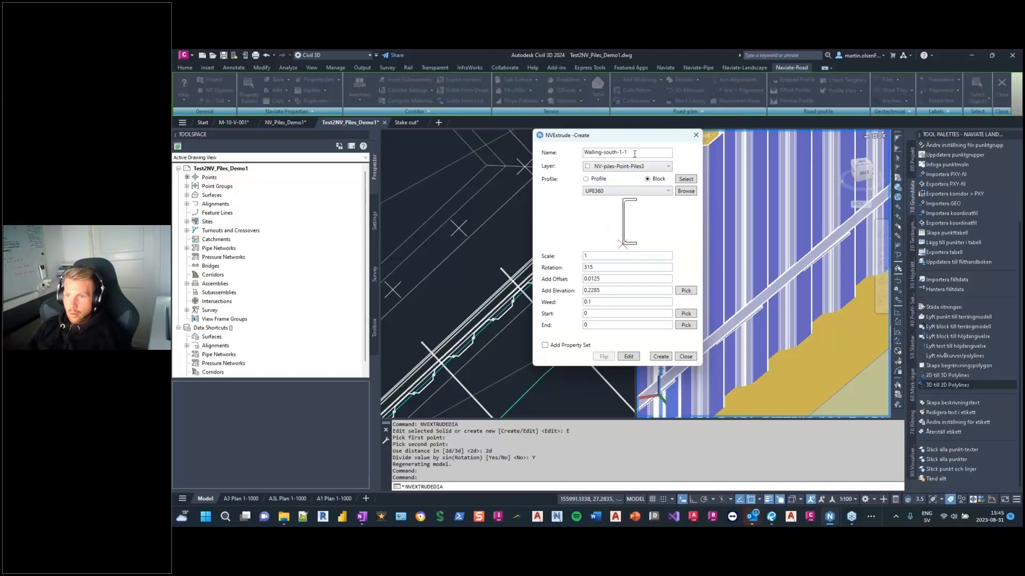
type("2")
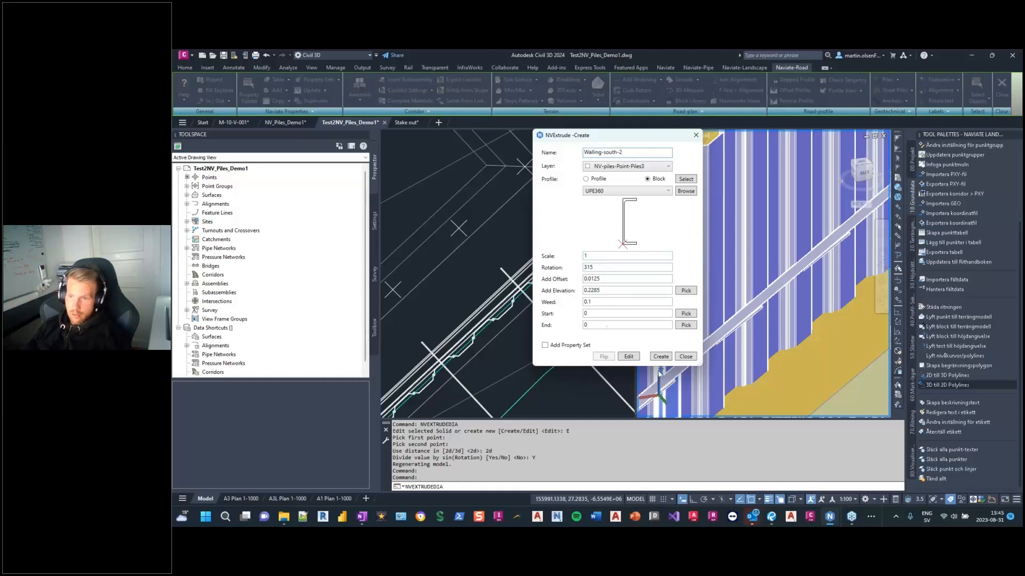
left_click(661, 356)
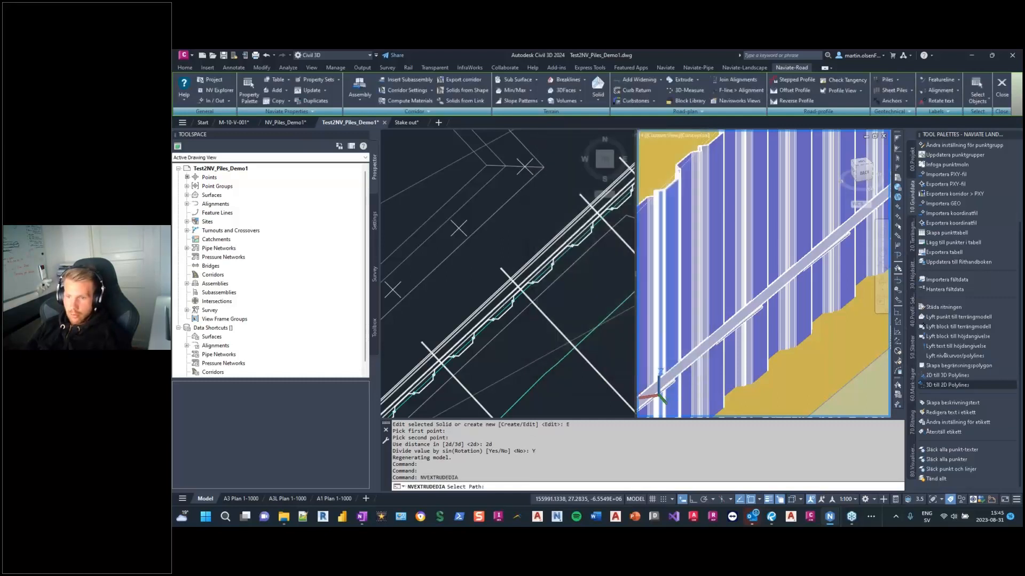
left_click(520, 302)
scroll(526, 296, "up", 6)
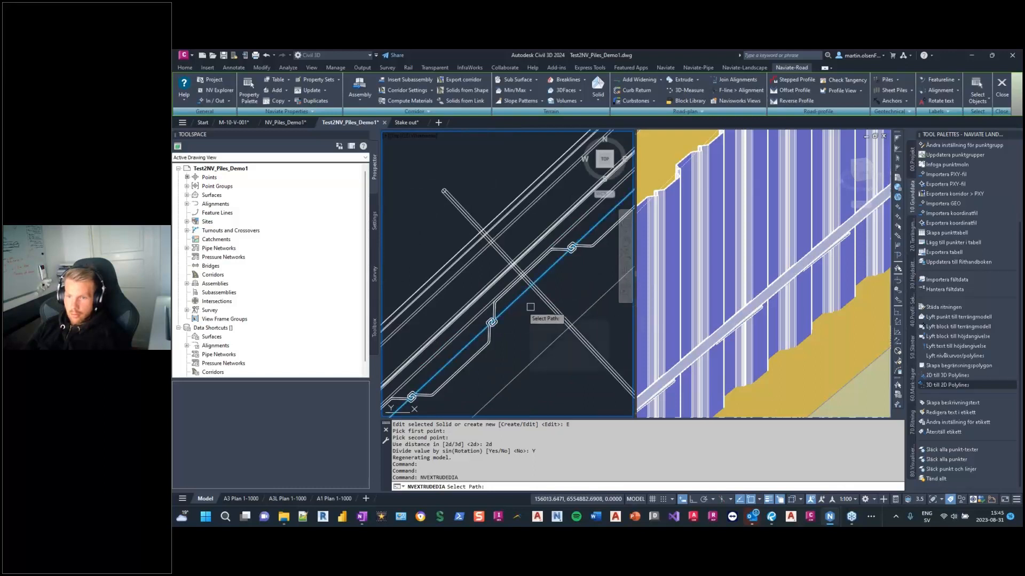
left_click(511, 302)
left_click(564, 348)
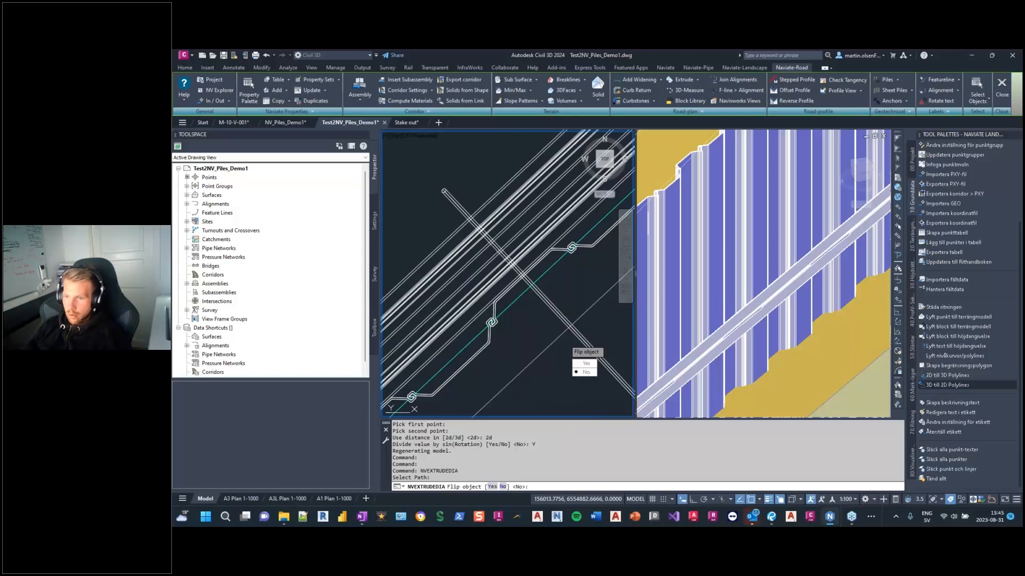
left_click(589, 372)
left_click(834, 268)
middle_click_drag(835, 268, 851, 295, "shift")
left_click(829, 297)
key("Escape")
Step: Inspect both walling beams along the sheet pile wall and their fit with the anchors in the 3D view
scroll(770, 299, "down", 2)
mouse_move(770, 299)
middle_mouse_down("shift")
mouse_move(824, 320)
mouse_move(769, 307)
middle_mouse_up("shift")
scroll(828, 275, "up", 5)
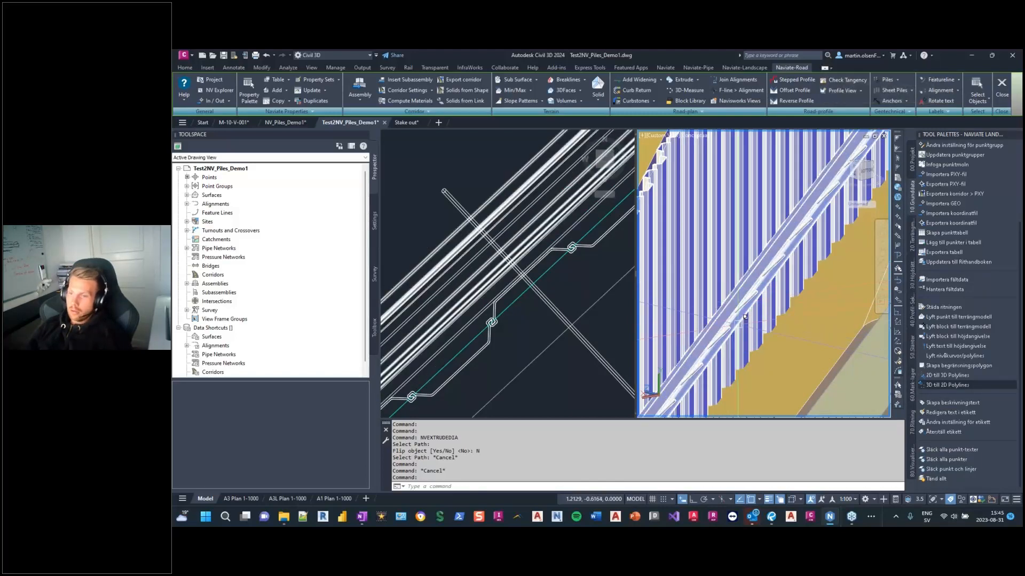
middle_click_drag(744, 307, 786, 288, "shift")
scroll(779, 293, "down", 2)
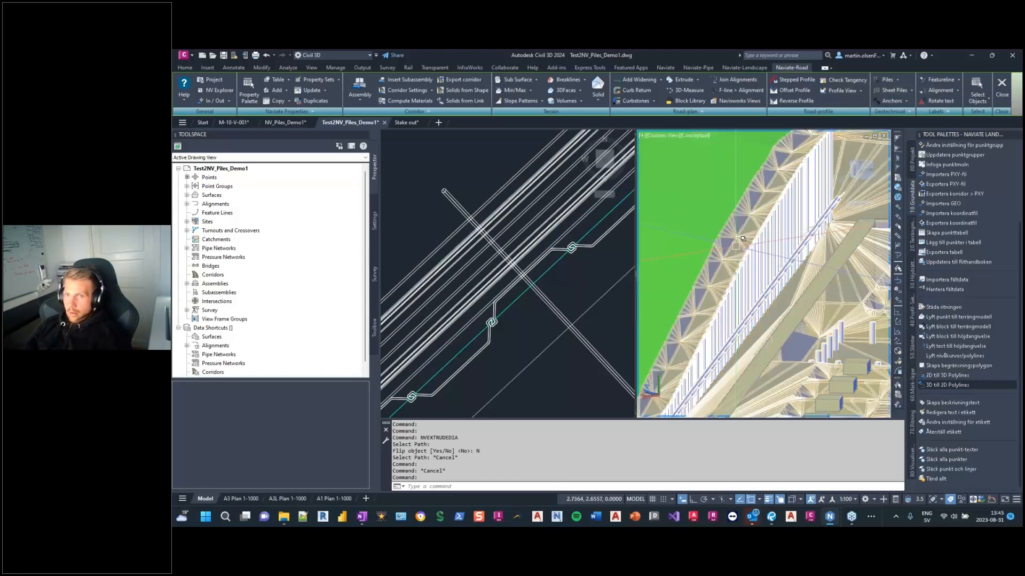
scroll(790, 294, "up", 3)
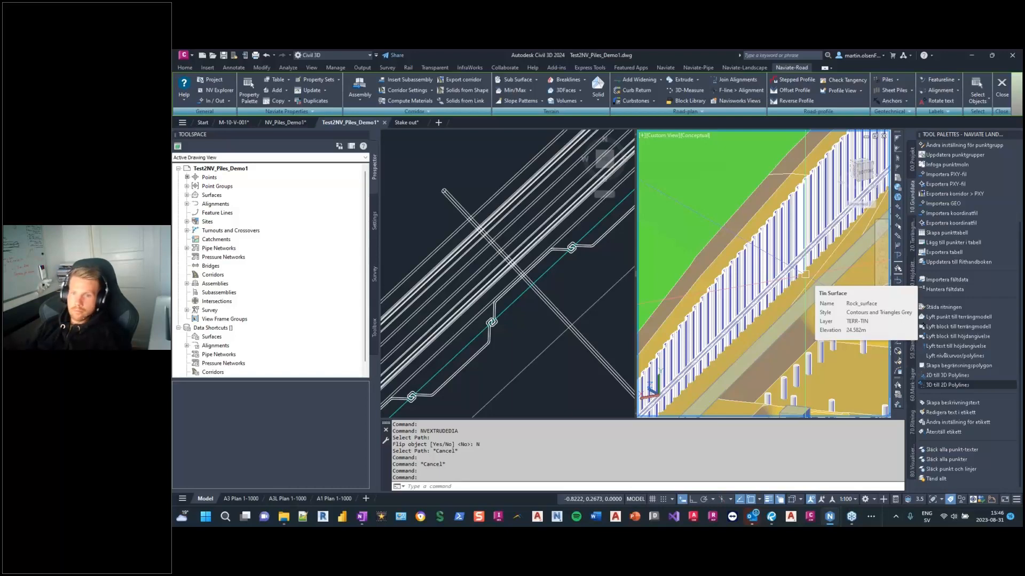
Step: Switch to the M-10-V-001 drawing and restore the K-Hide layer state
scroll(805, 273, "up", 3)
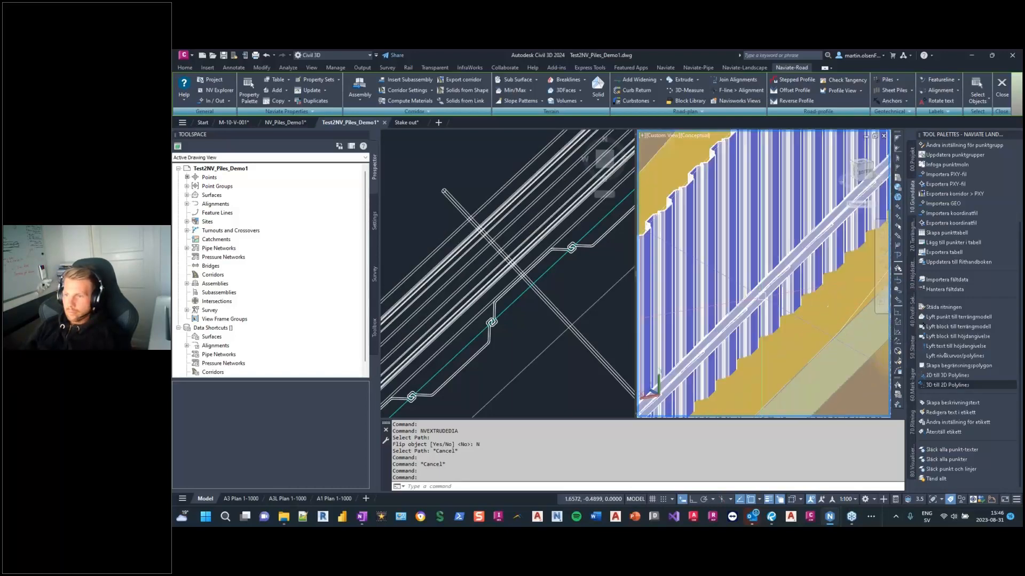
scroll(755, 299, "down", 3)
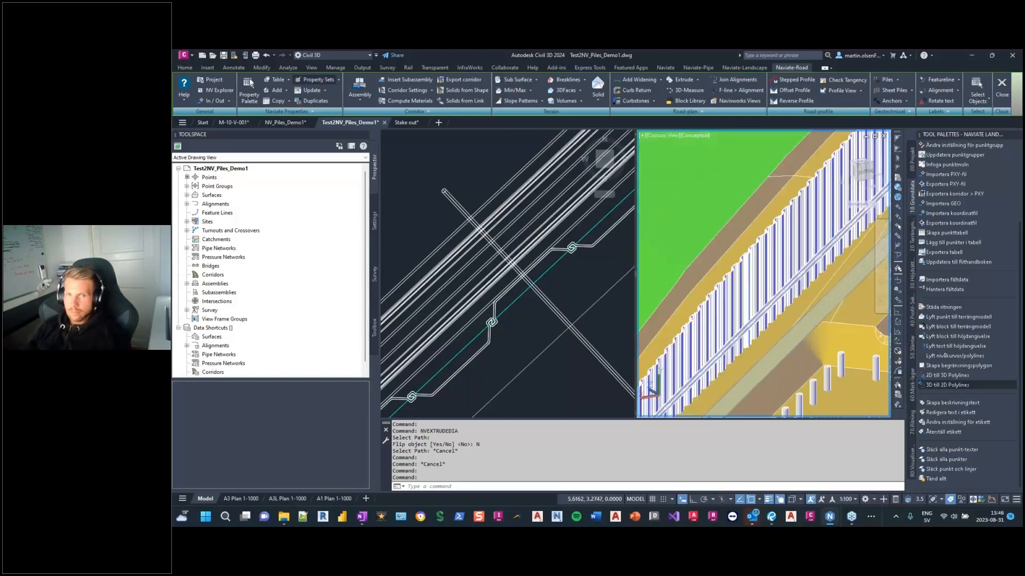
left_click(232, 123)
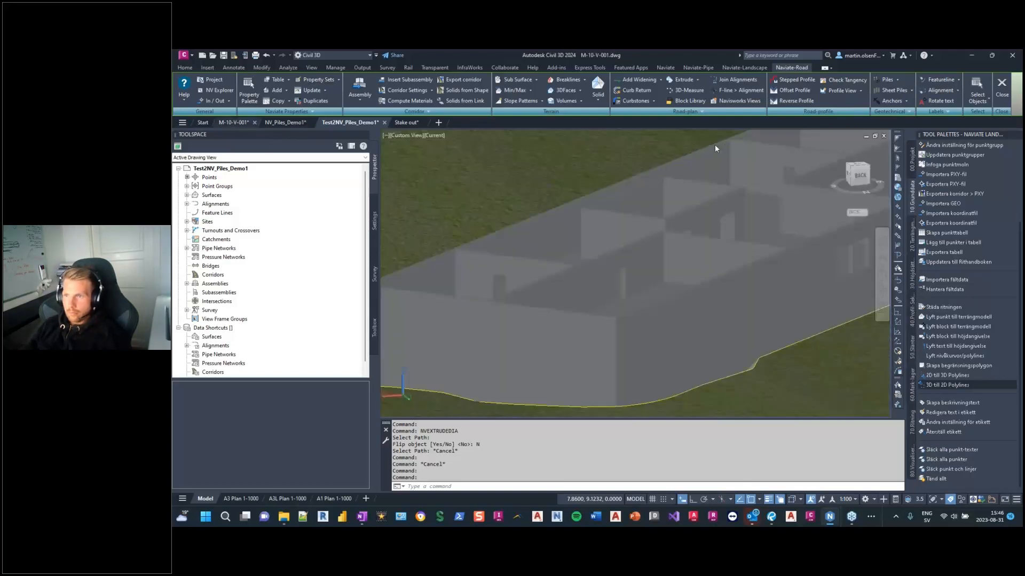
left_click(185, 68)
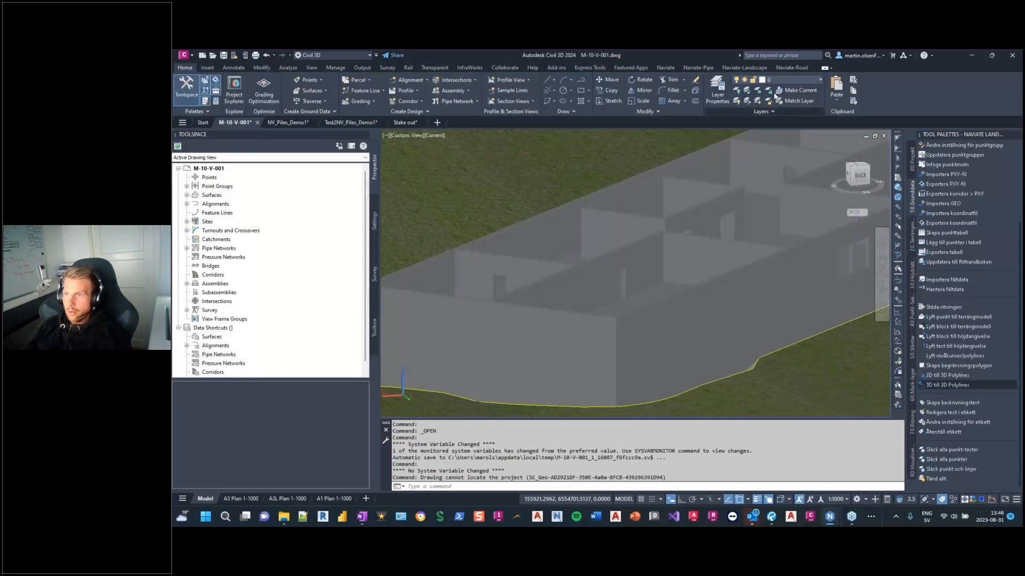
left_click(780, 111)
left_click(764, 123)
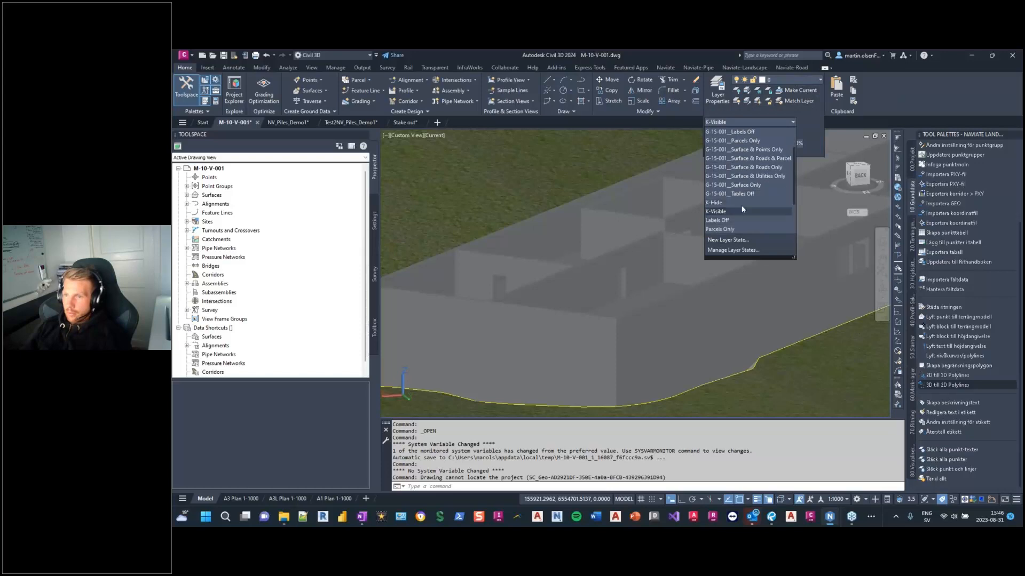
left_click(737, 204)
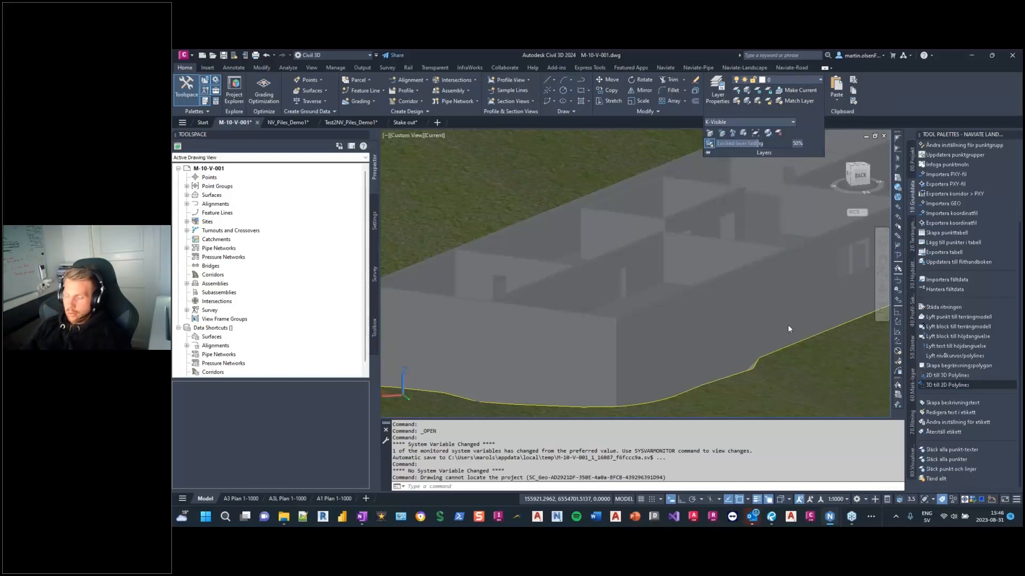
Step: Inspect the sheet pile wall and the excavation around it in the 3D view of M-10-V-001
middle_click_drag(782, 273, 793, 235, "shift")
scroll(646, 196, "up", 5)
middle_click_drag(694, 227, 565, 238, "shift")
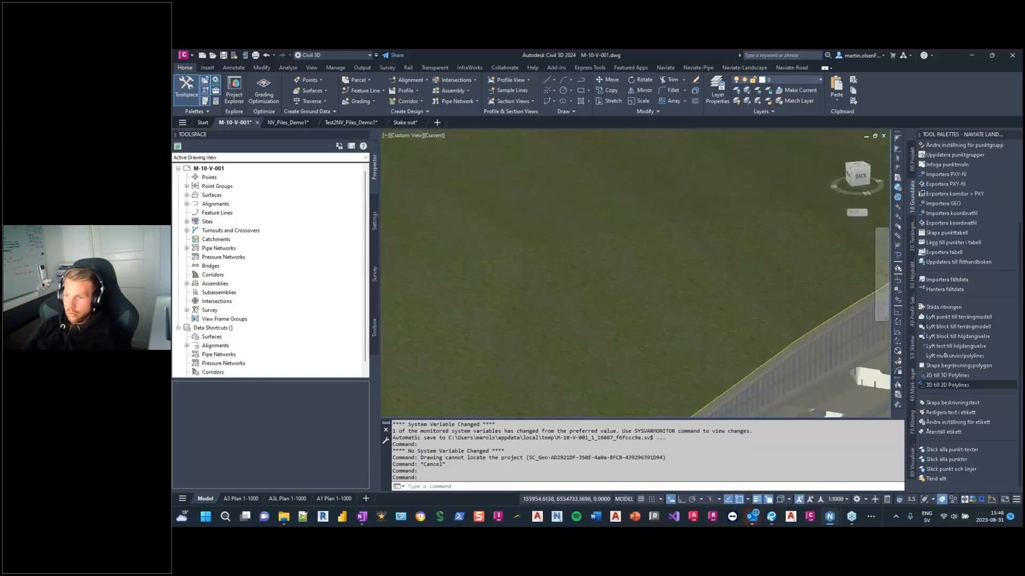
scroll(632, 185, "down", 5)
scroll(773, 243, "up", 5)
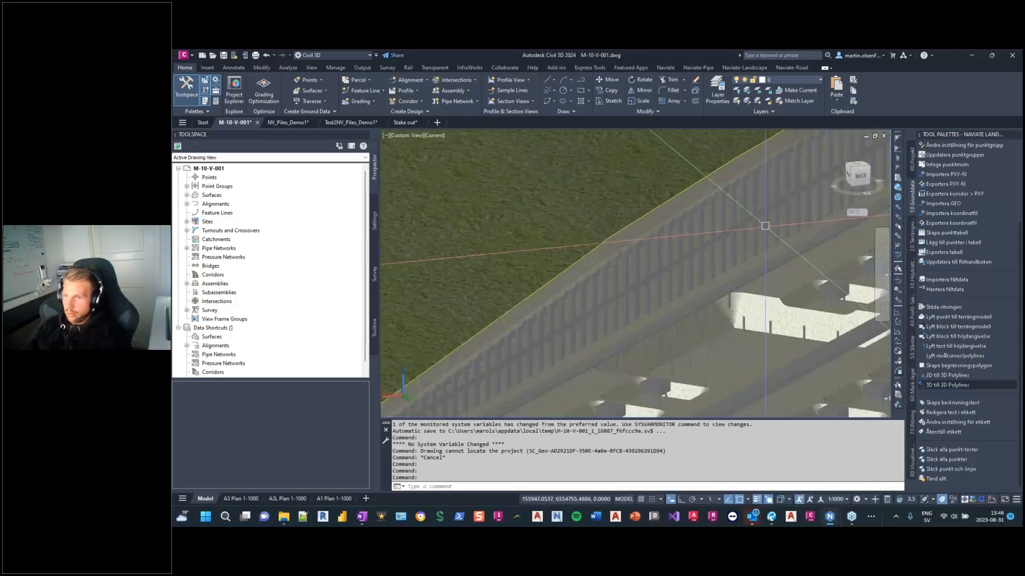
scroll(709, 314, "down", 4)
middle_click_drag(709, 314, 754, 299, "shift")
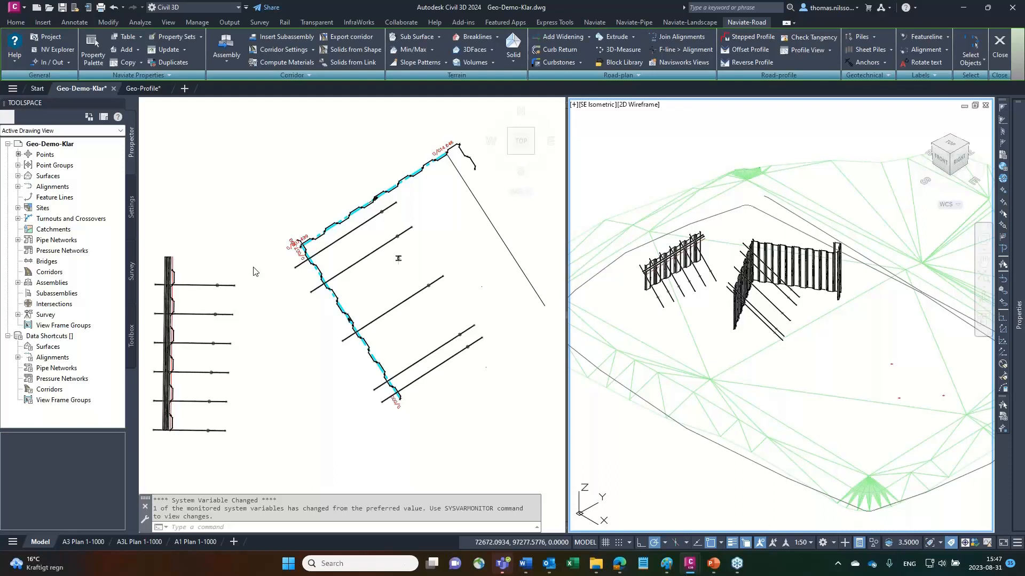
Step: Examine the sheet piles and rock anchors of the Geo-Demo-Klar drawing in the plan view beside the 3D view
left_click(359, 256)
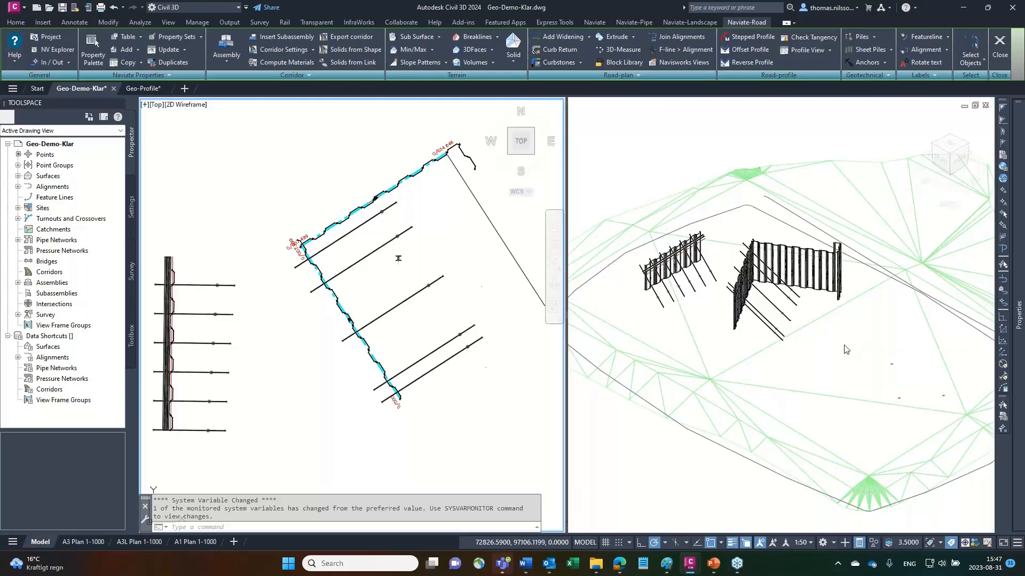
left_click(857, 344)
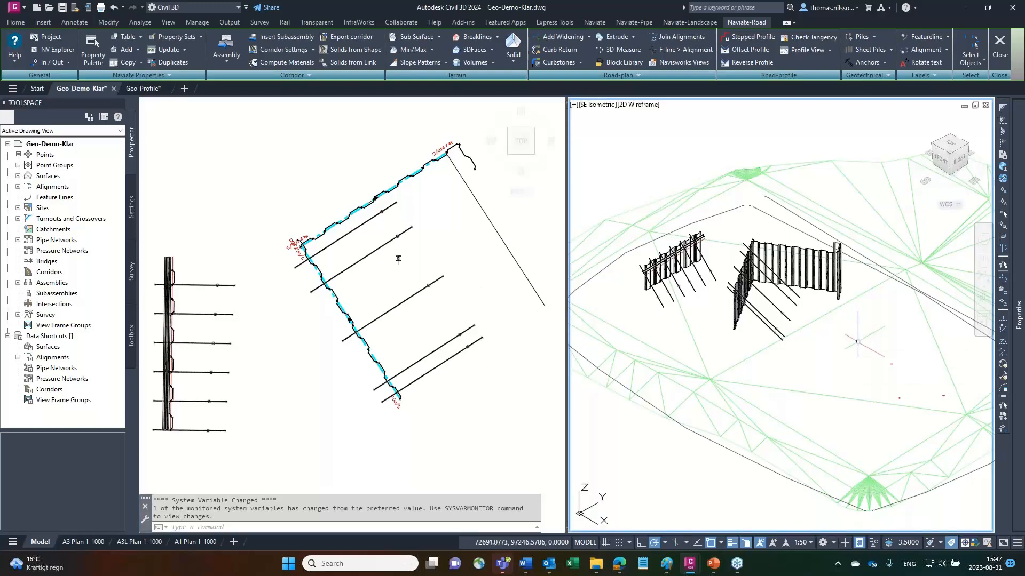
left_click(376, 297)
scroll(353, 320, "up", 4)
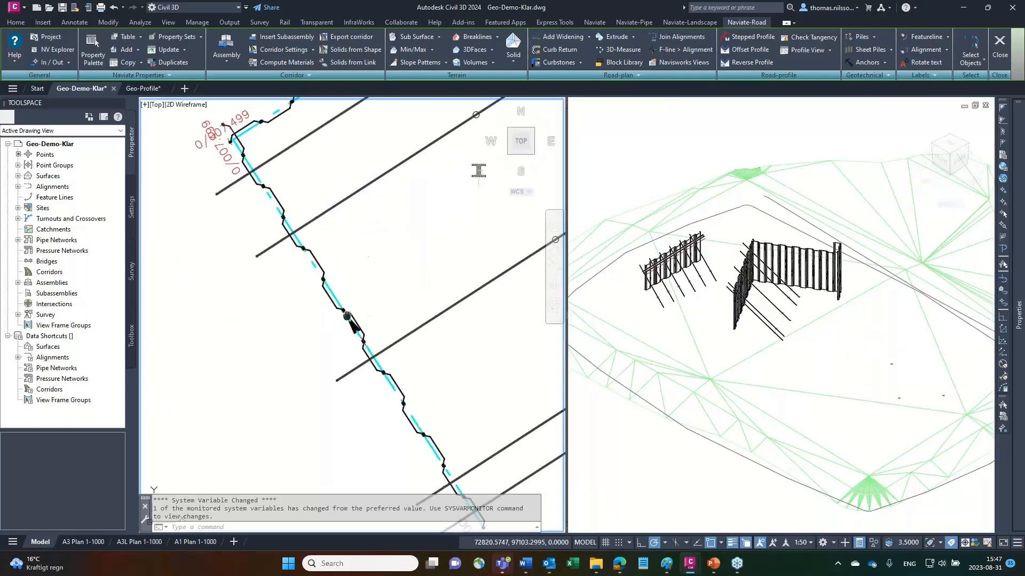
scroll(345, 316, "down", 2)
scroll(346, 270, "down", 3)
mouse_move(346, 269)
scroll(346, 269, "down", 4)
middle_click_drag(346, 269, 285, 310)
scroll(285, 310, "up", 6)
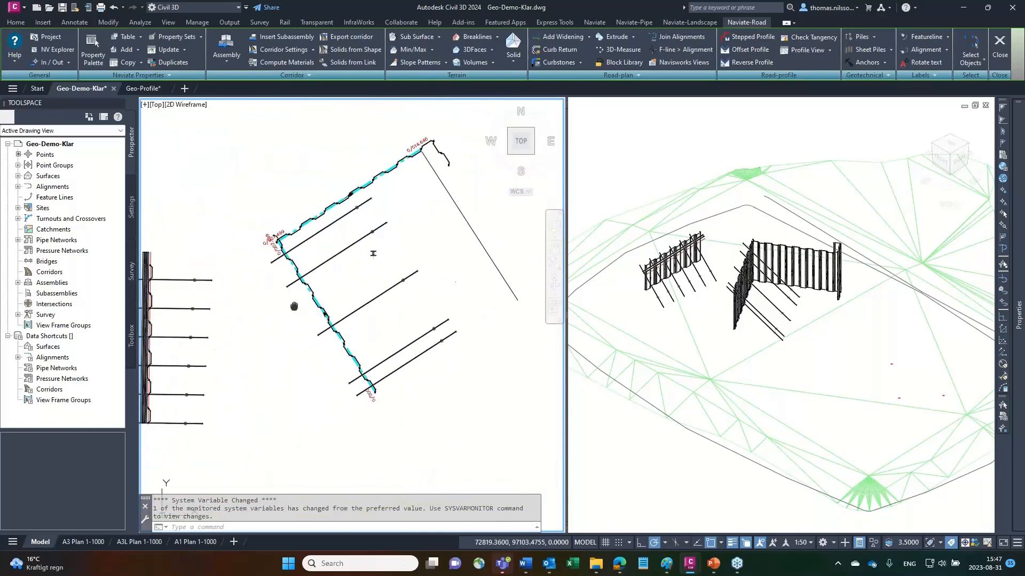
middle_click_drag(409, 278, 421, 276)
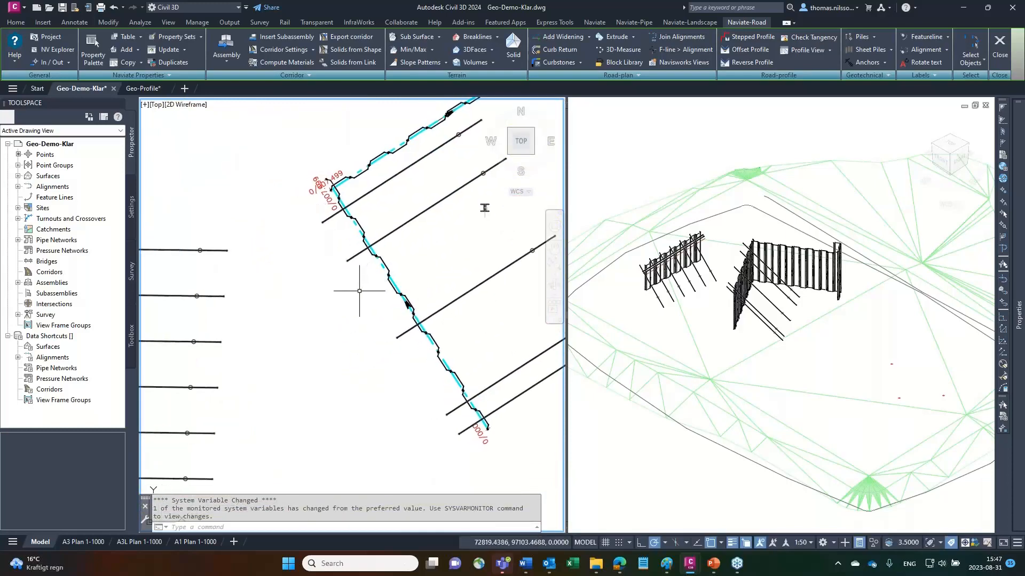
Step: Select one rock anchor in the 3D view, read its NV-piles property set in the extended data, and deselect it
left_click(765, 315)
left_click(763, 295)
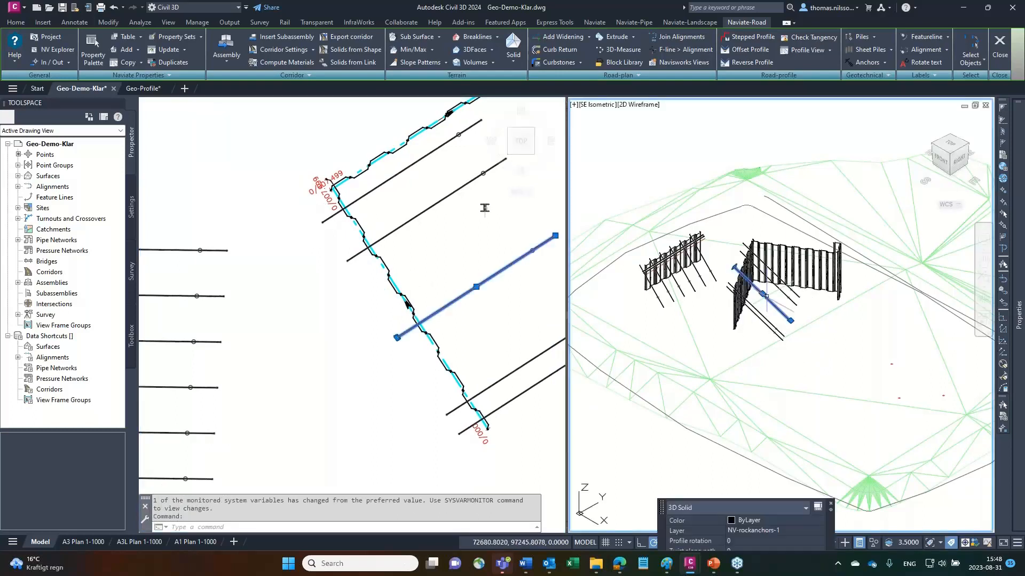
mouse_move(1018, 293)
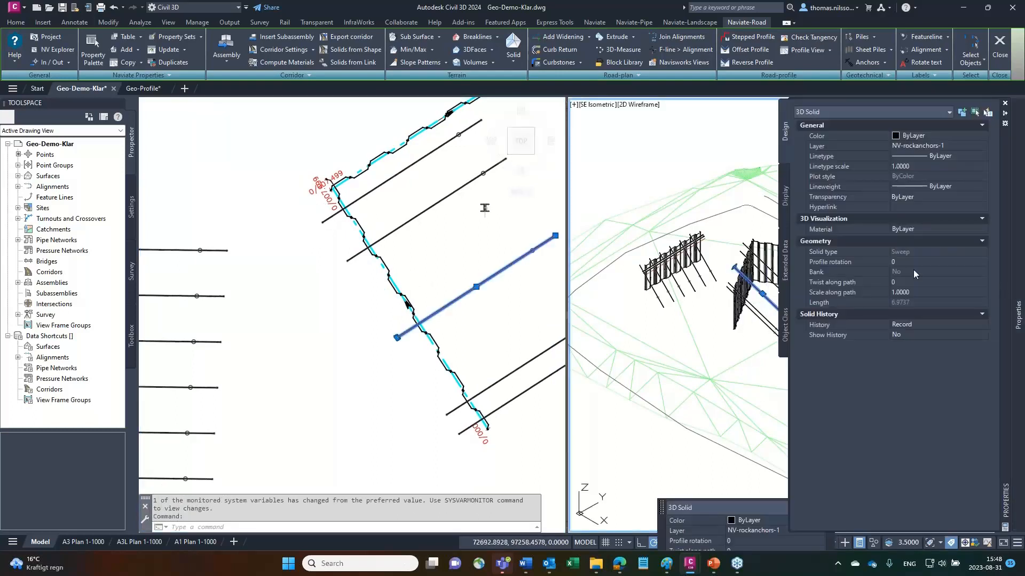
left_click(785, 265)
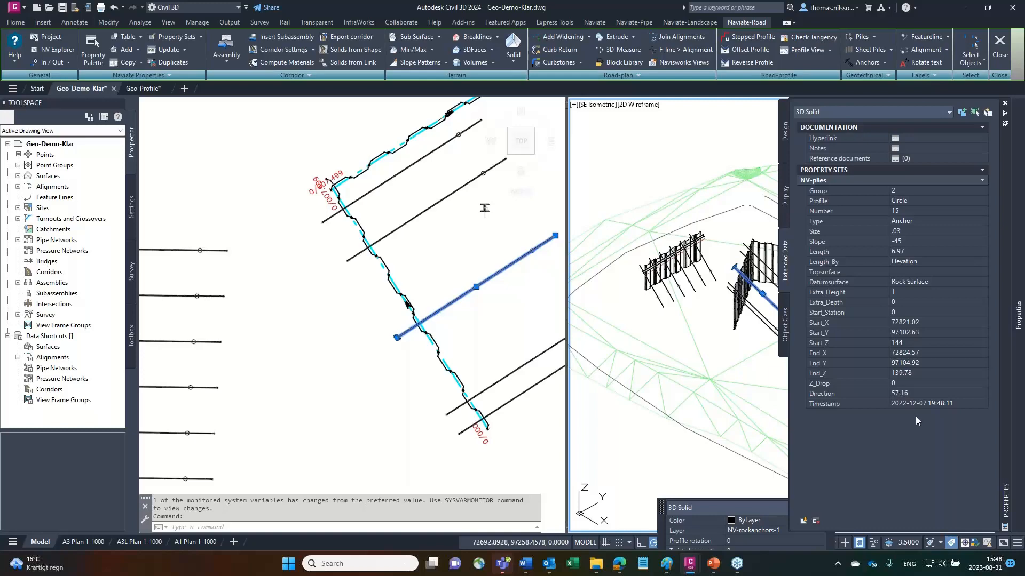
key("Escape")
Step: Open the property data search, choose the NV-piles property set, and select every object carrying it
left_click(344, 323)
scroll(326, 259, "down", 2)
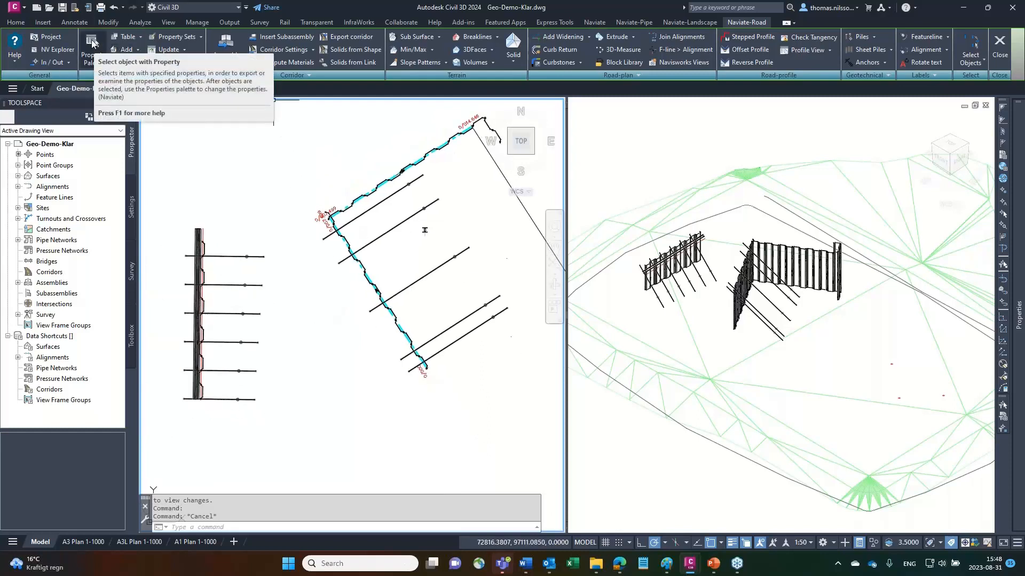
left_click(92, 42)
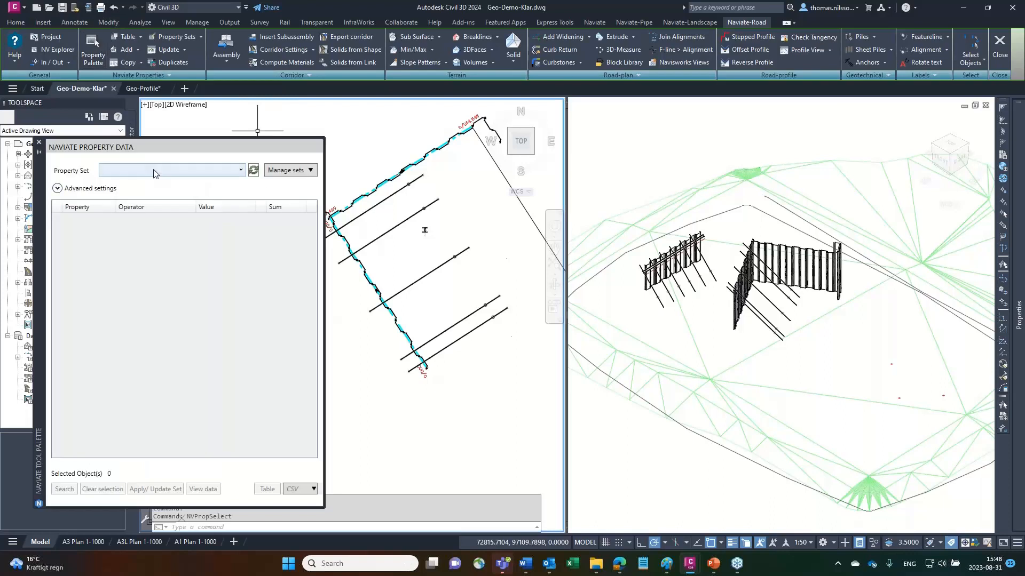
left_click(155, 172)
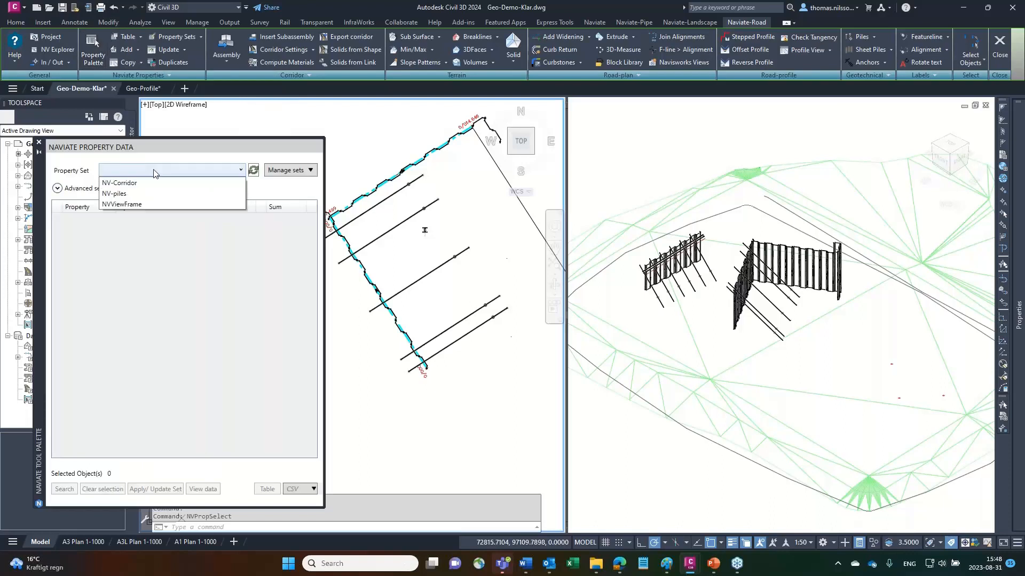
left_click(127, 194)
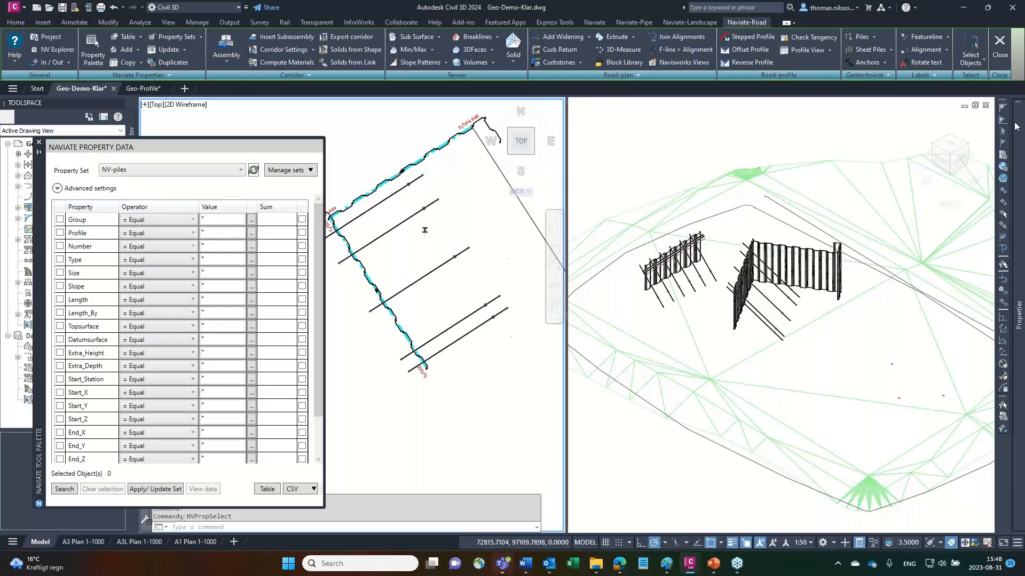
mouse_move(1016, 126)
left_click(64, 489)
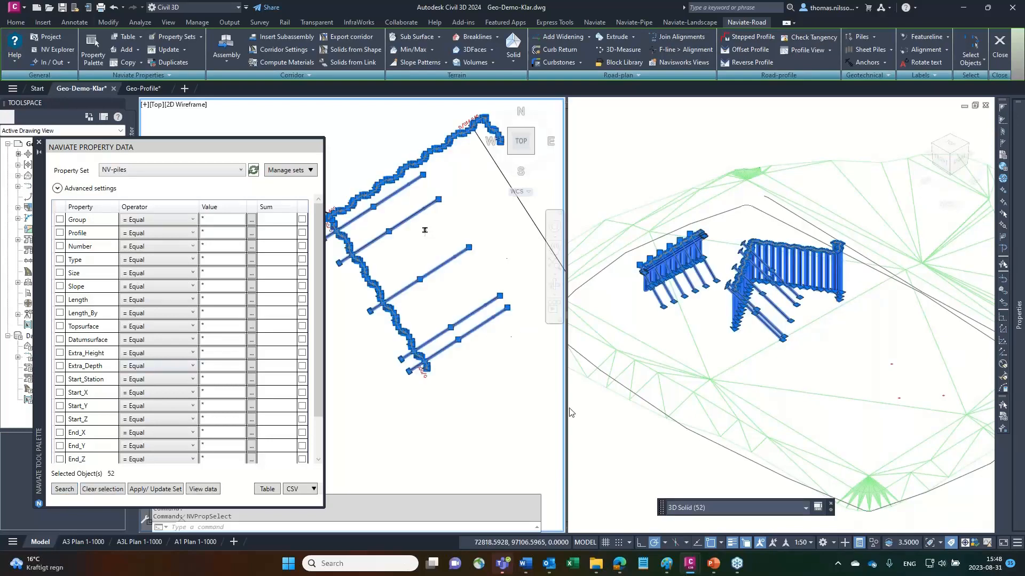
Step: Filter the NV-piles search to Group 2 and Type Sheet pile, and examine the selected sheet piles in the 3D view
left_click(252, 221)
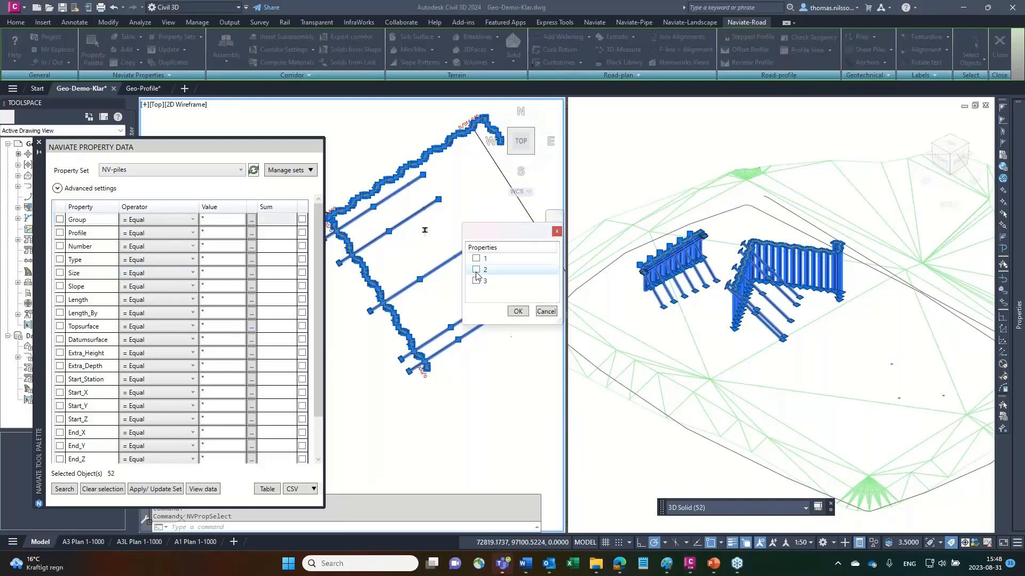
left_click(518, 311)
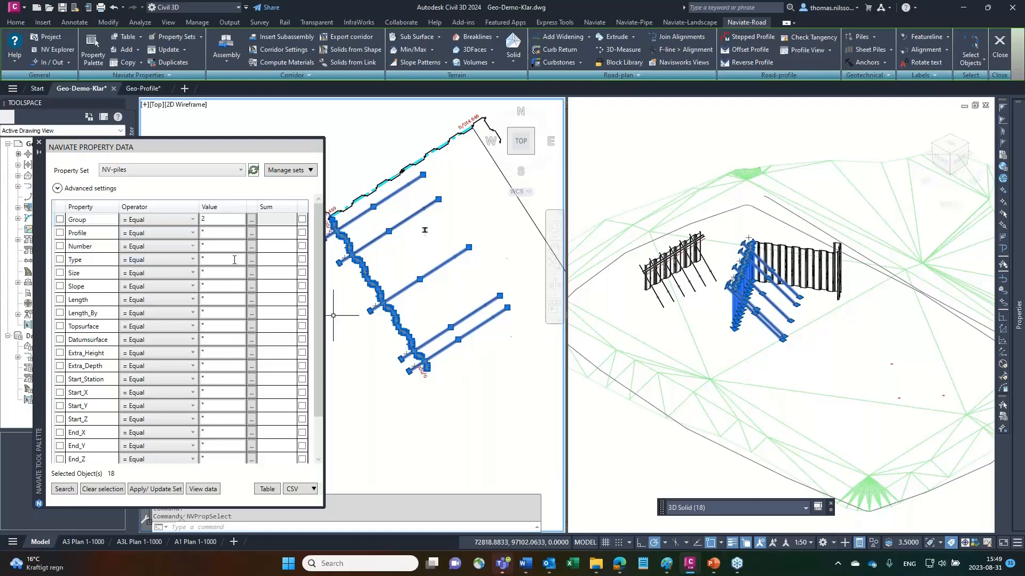
left_click(251, 262)
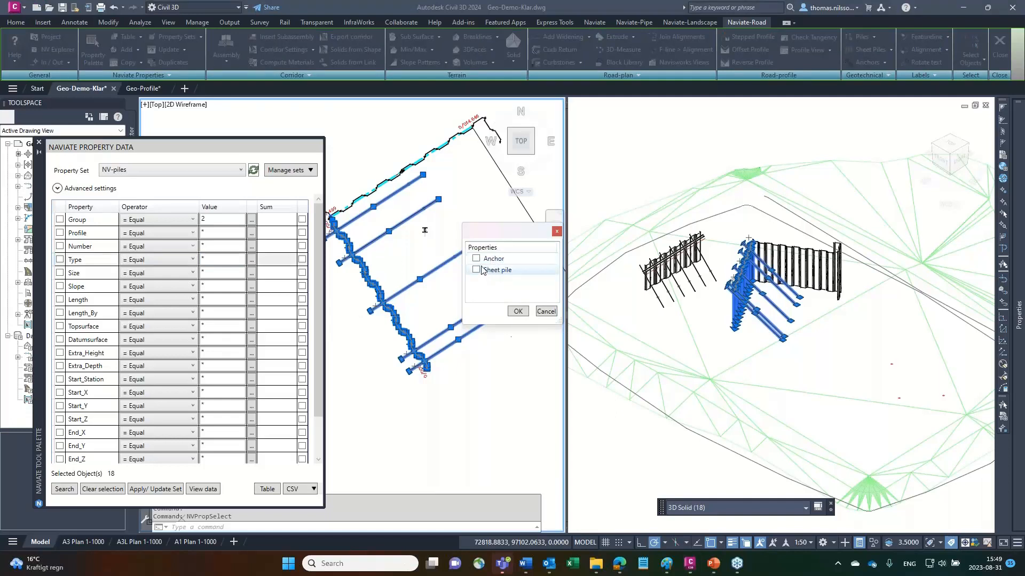
left_click(479, 270)
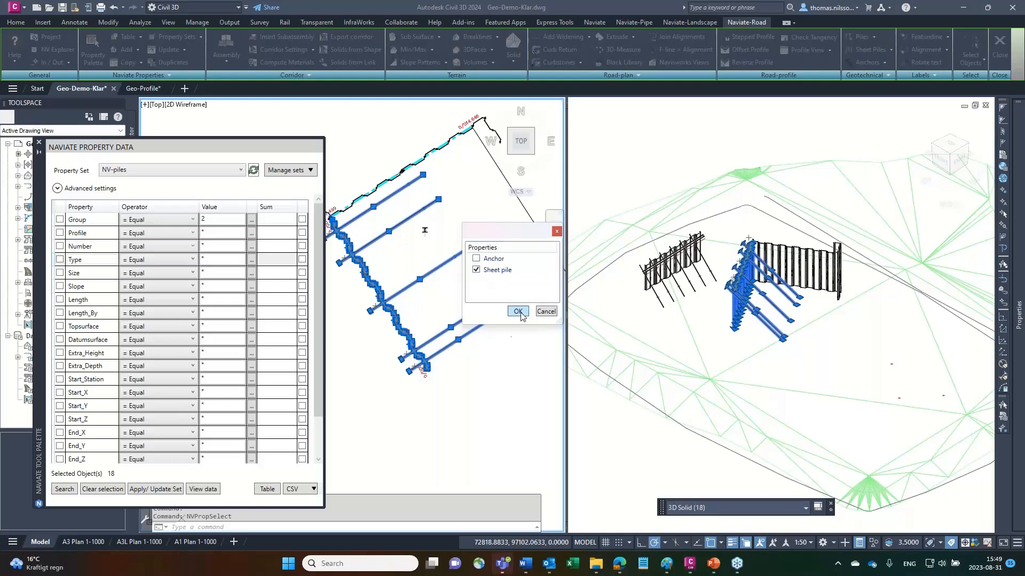
left_click(517, 312)
left_click(65, 490)
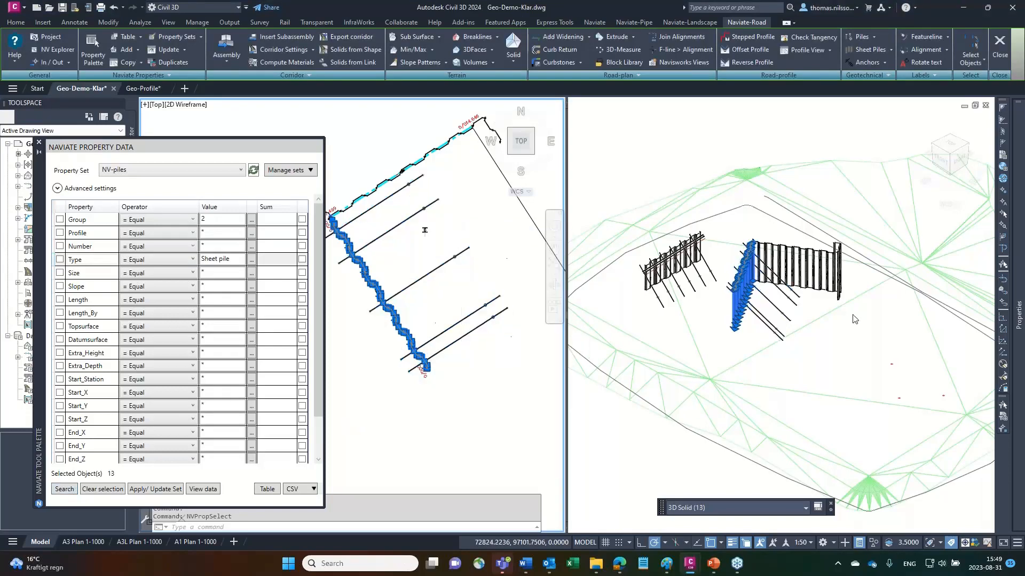
left_click(808, 320)
scroll(747, 309, "up", 2)
scroll(747, 309, "up", 3)
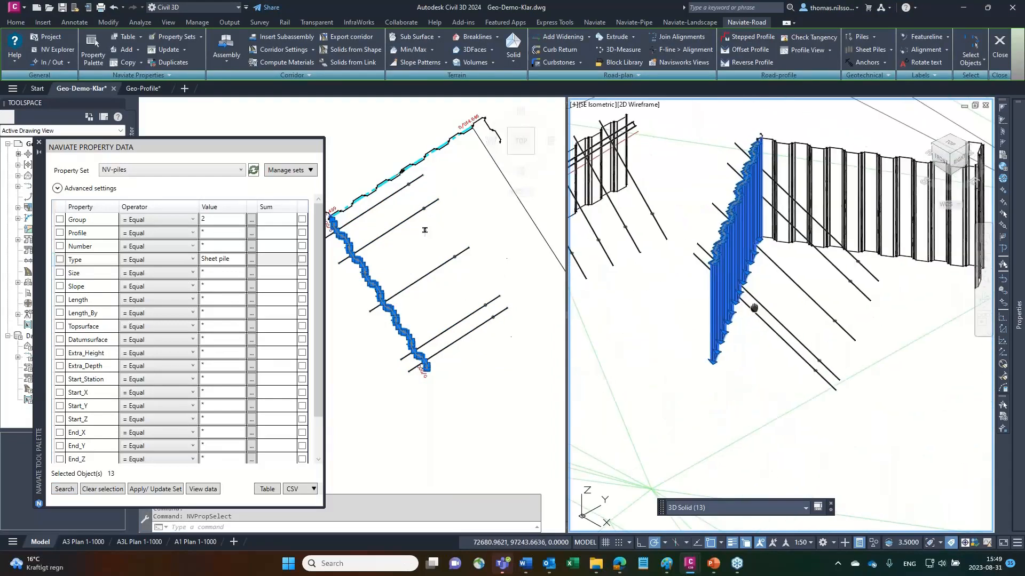
Step: Clear the Group and Type filters, reselect every NV-piles object, and set up a schedule using the NV-Piles schedule table
left_click(110, 491)
left_click(67, 492)
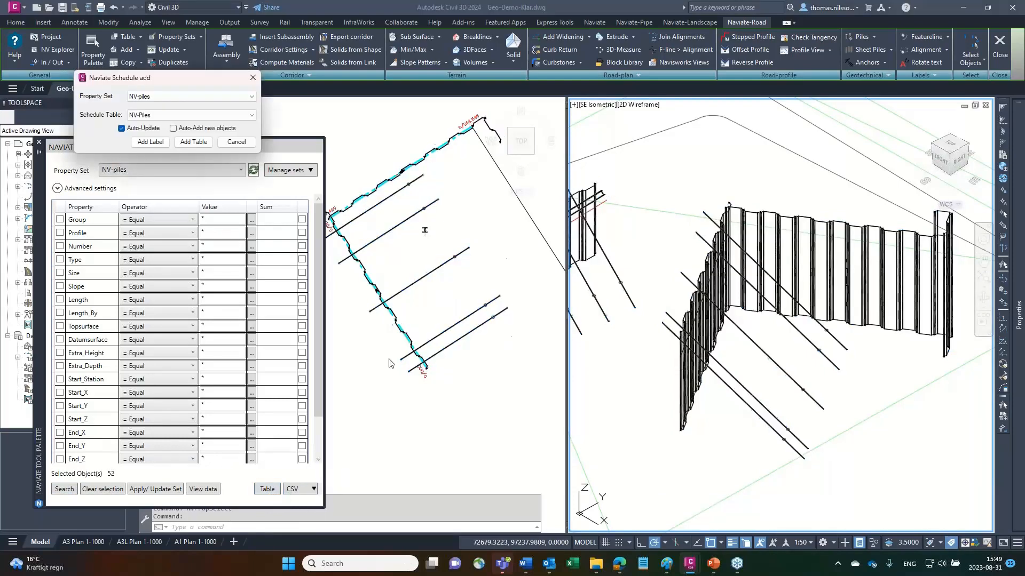
left_click_drag(194, 81, 240, 59)
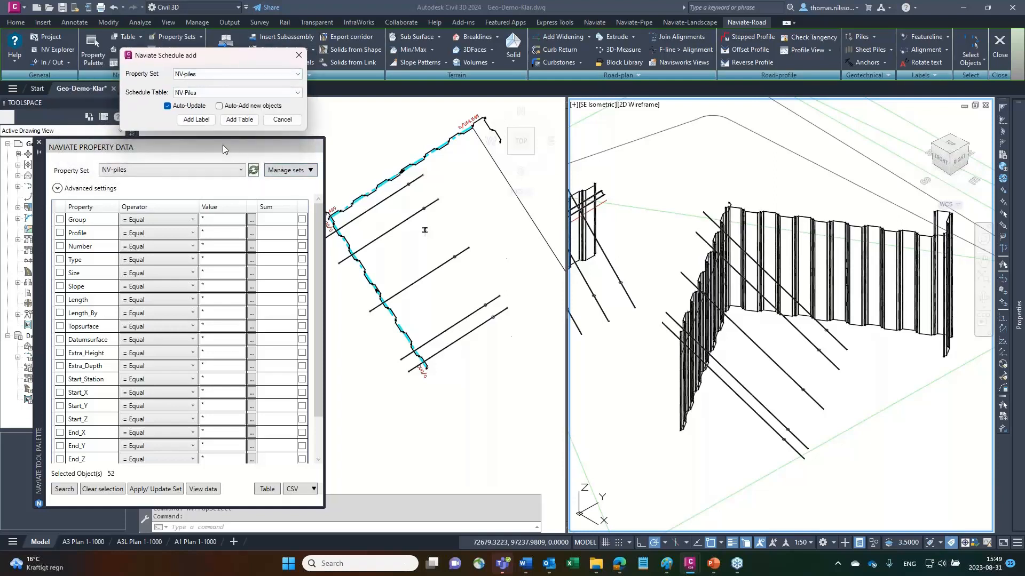
left_click_drag(214, 60, 198, 62)
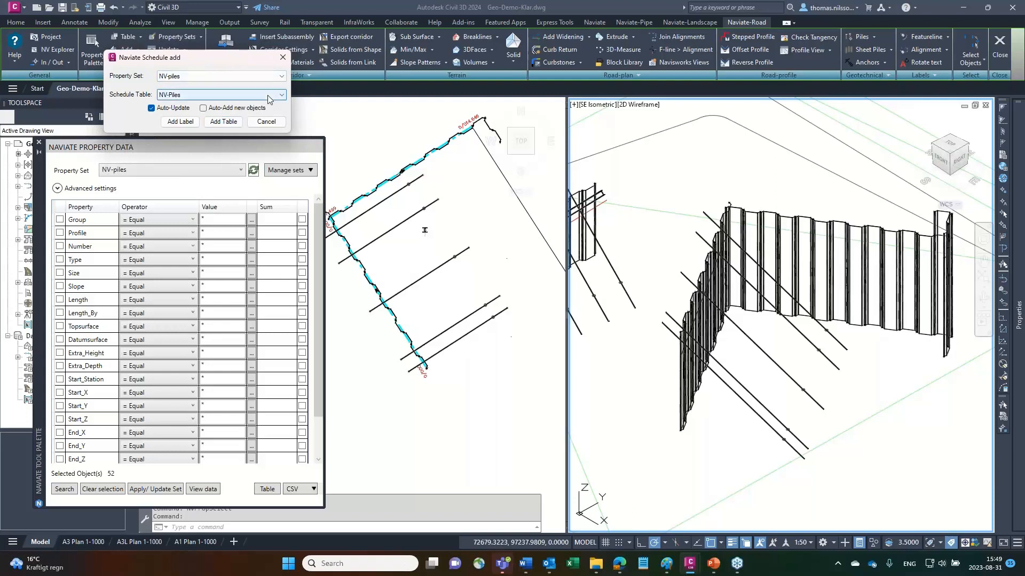
left_click(180, 77)
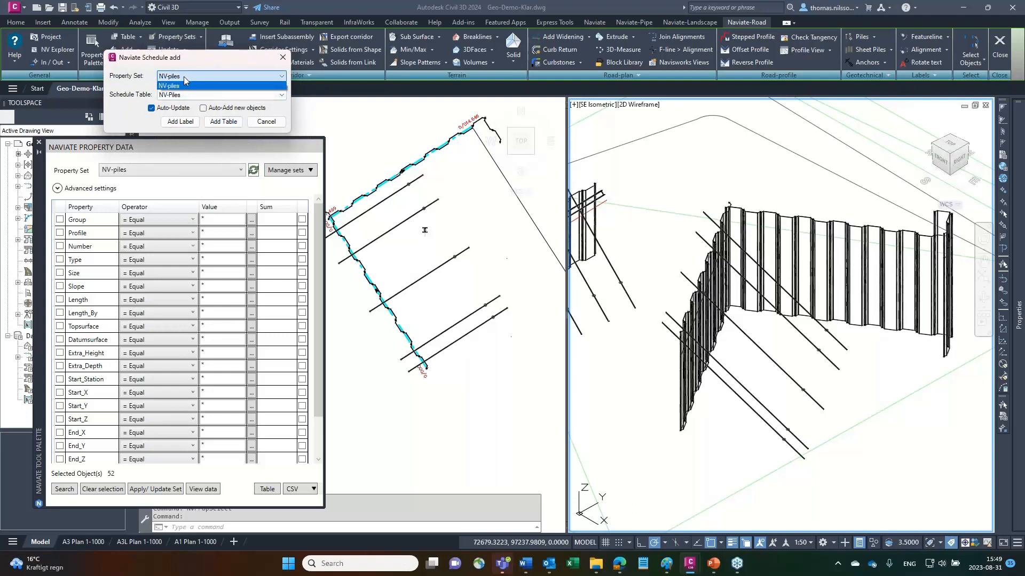
left_click(195, 66)
left_click(202, 96)
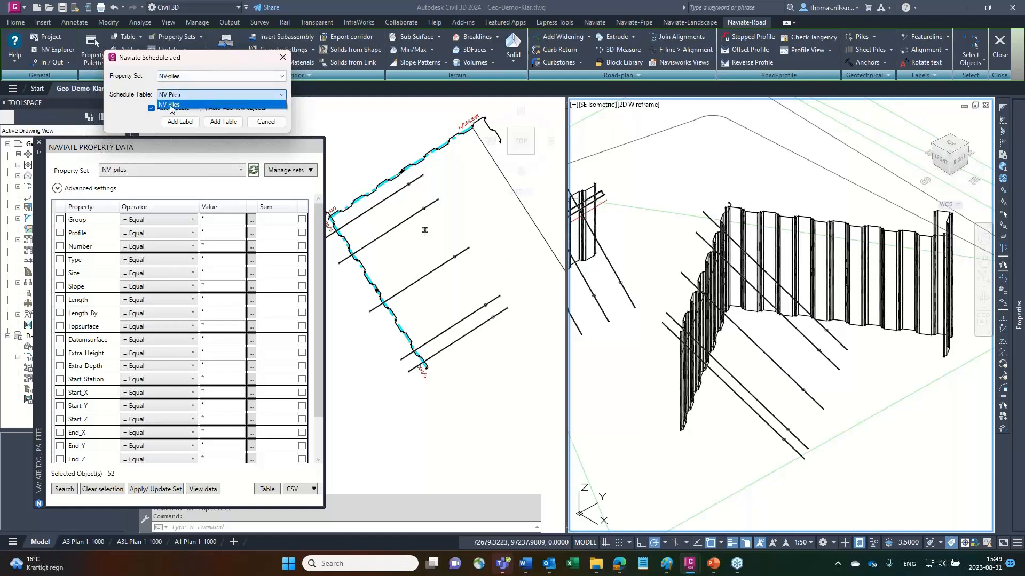
left_click(207, 57)
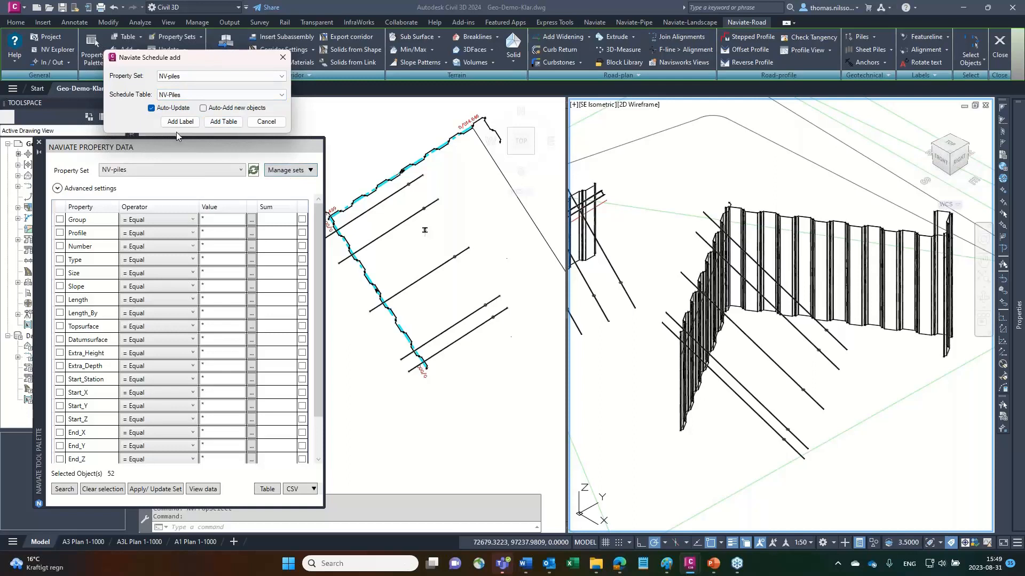
Step: Insert the auto-updating NV-Piles schedule table below the sheet piles in the plan view and examine its rows
left_click(224, 123)
left_click(407, 407)
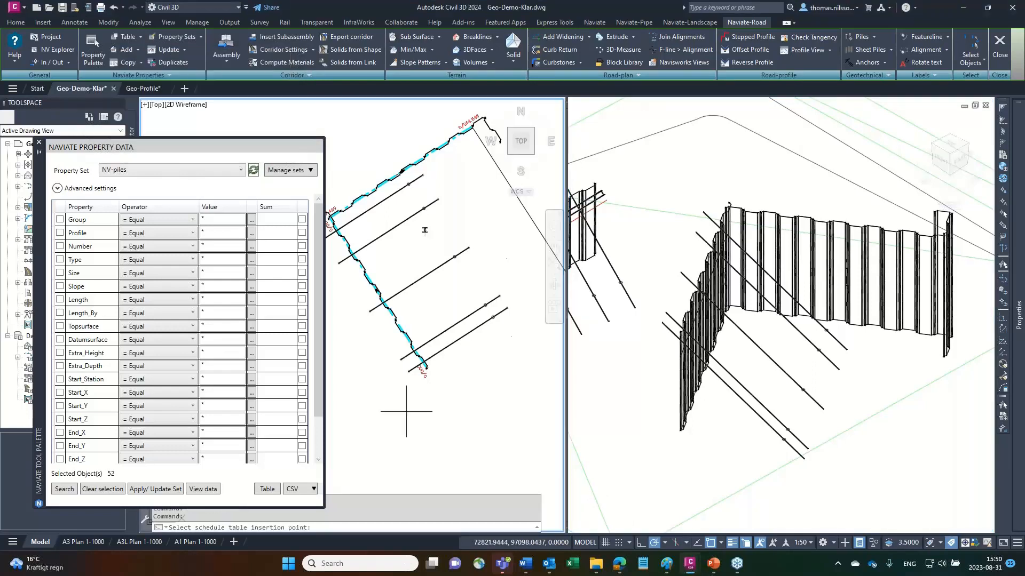
left_click(383, 416)
middle_click_drag(456, 414, 456, 172)
scroll(441, 219, "up", 2)
middle_click_drag(440, 238, 445, 205)
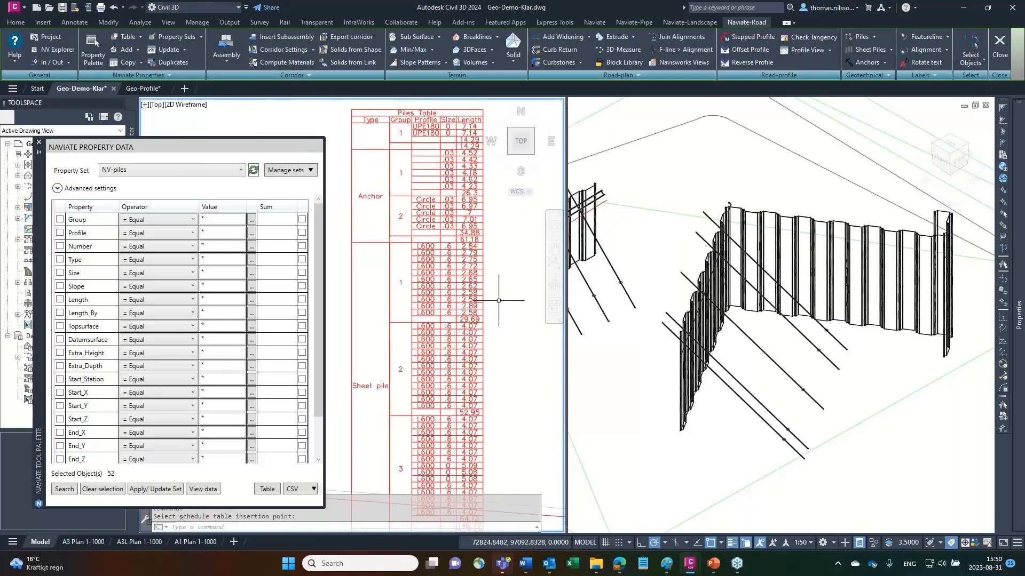
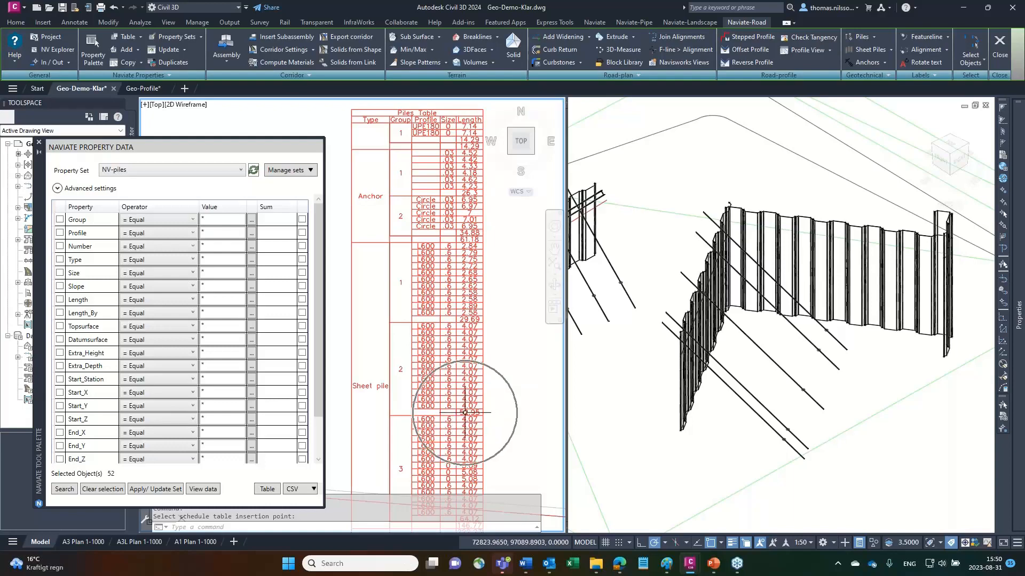
mouse_move(510, 424)
middle_mouse_down()
mouse_move(513, 369)
mouse_move(515, 440)
middle_mouse_up()
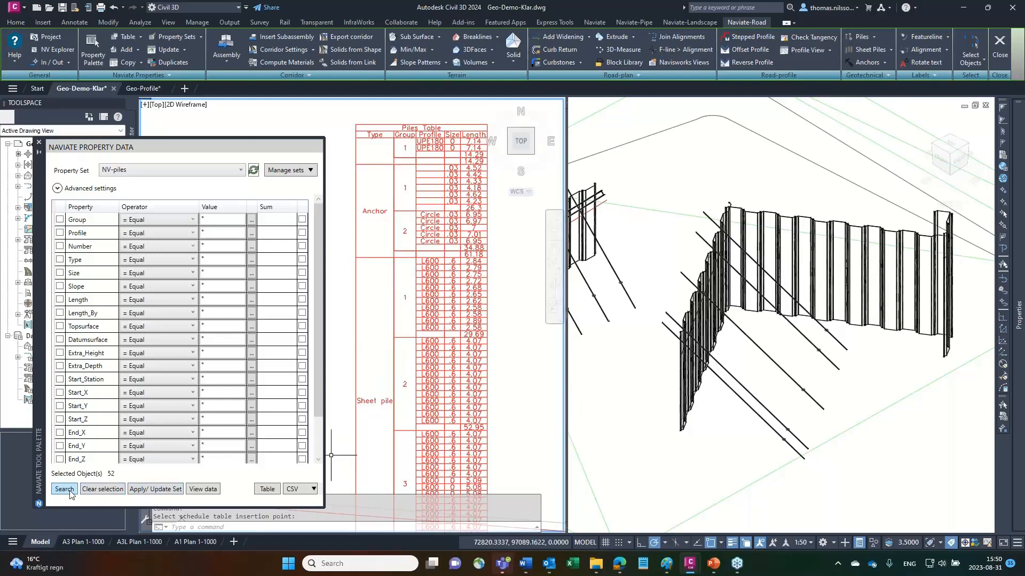
Step: Export the properties of all NV-piles objects to NV-Piles.csv in the CSV-Out folder, overwriting the existing file
left_click(313, 489)
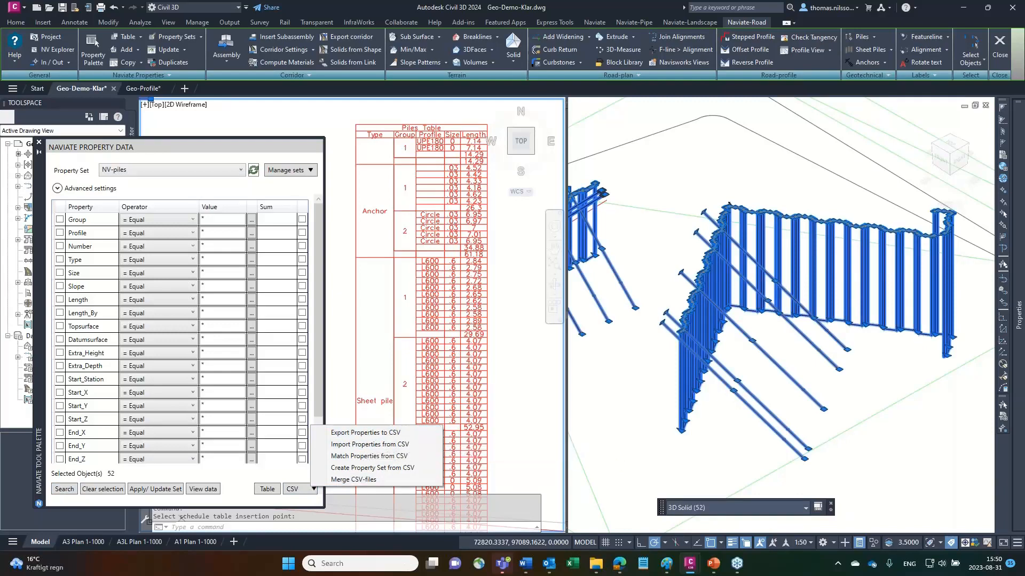
left_click(366, 433)
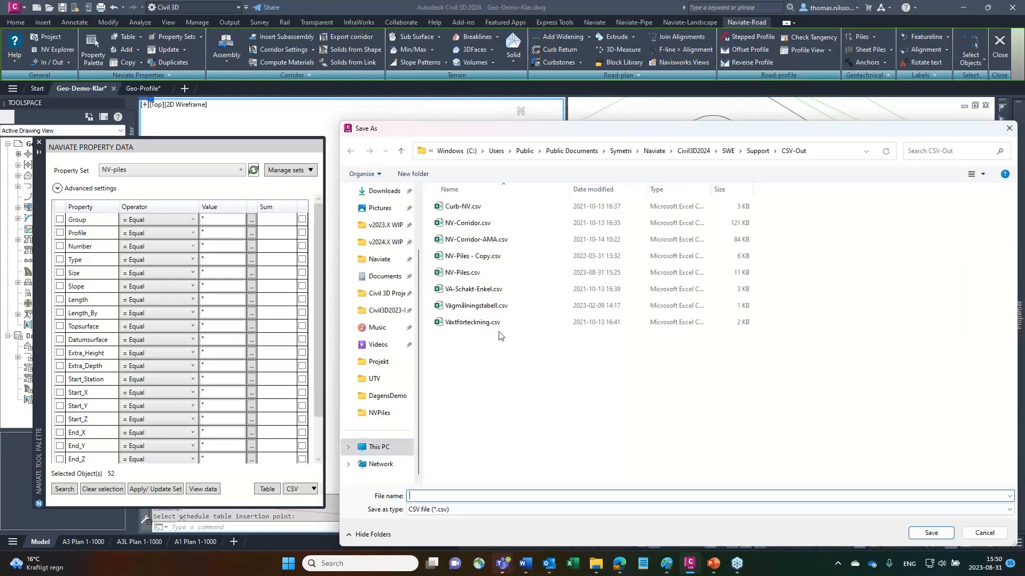
left_click(463, 275)
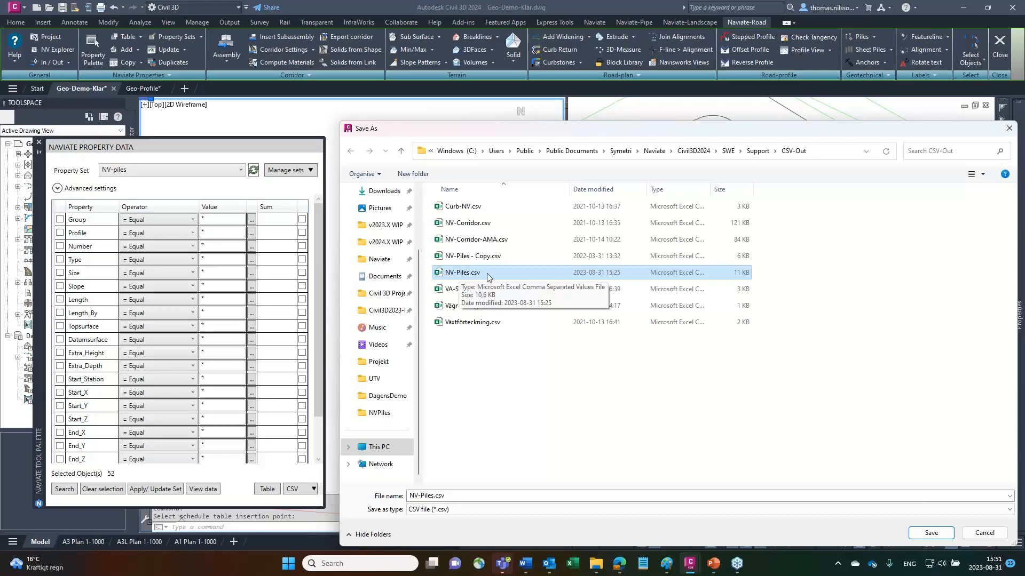
left_click(931, 533)
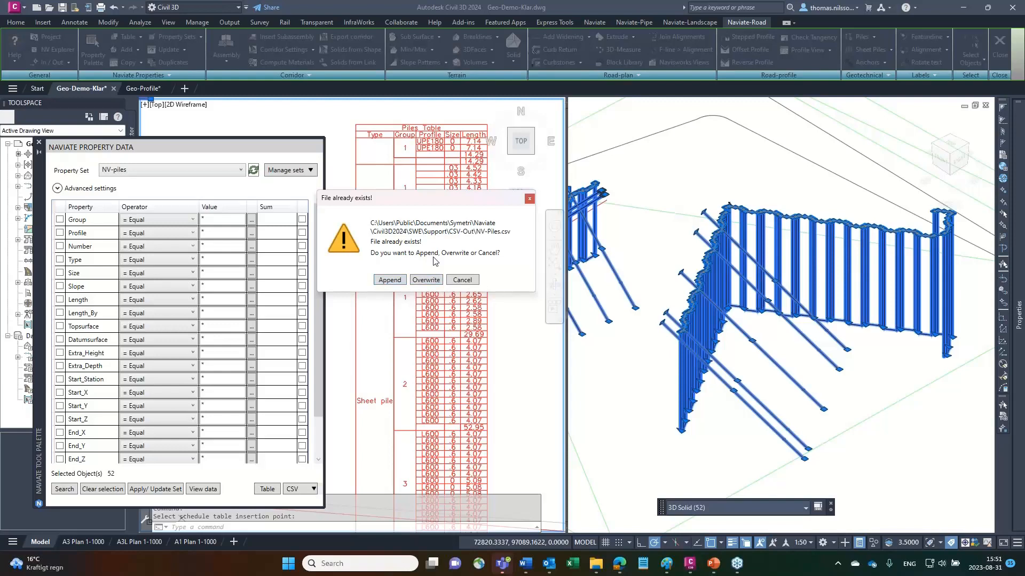
left_click(422, 283)
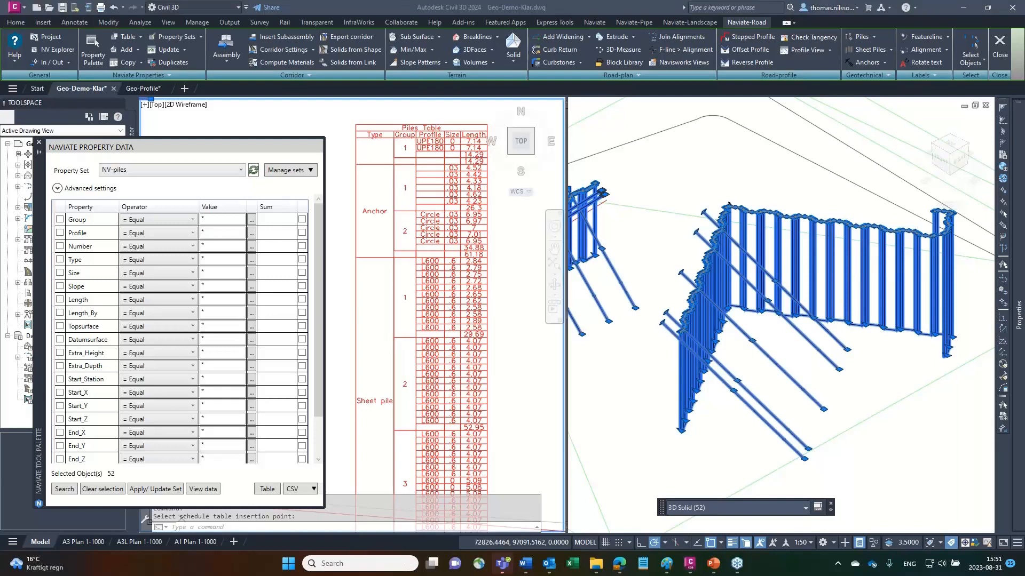
Step: Open the exported NV-Piles.csv from the CSV-Out folder in Excel and examine its property columns and the first object's row
left_click_drag(1024, 214, 523, 89)
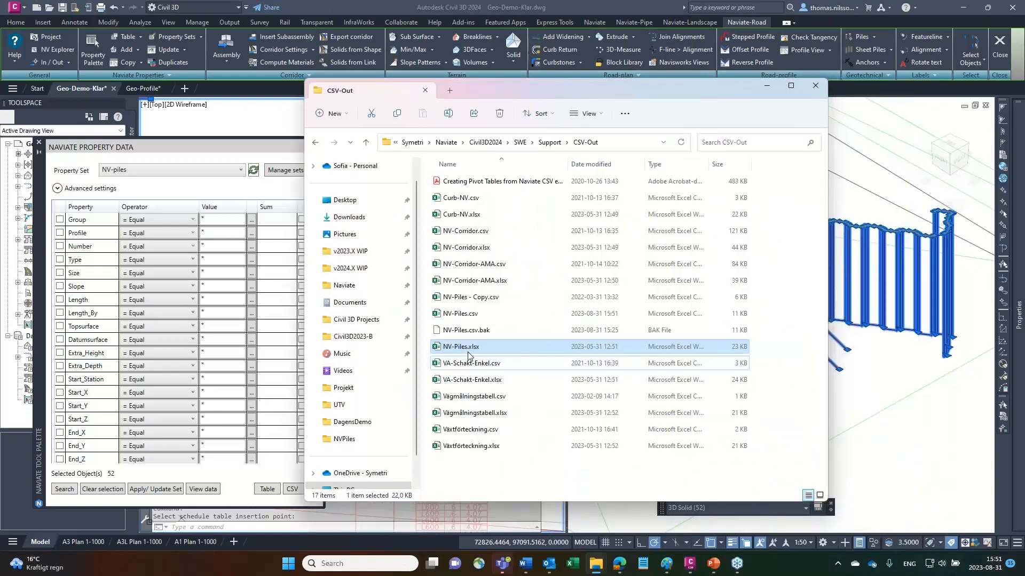
left_click(547, 318)
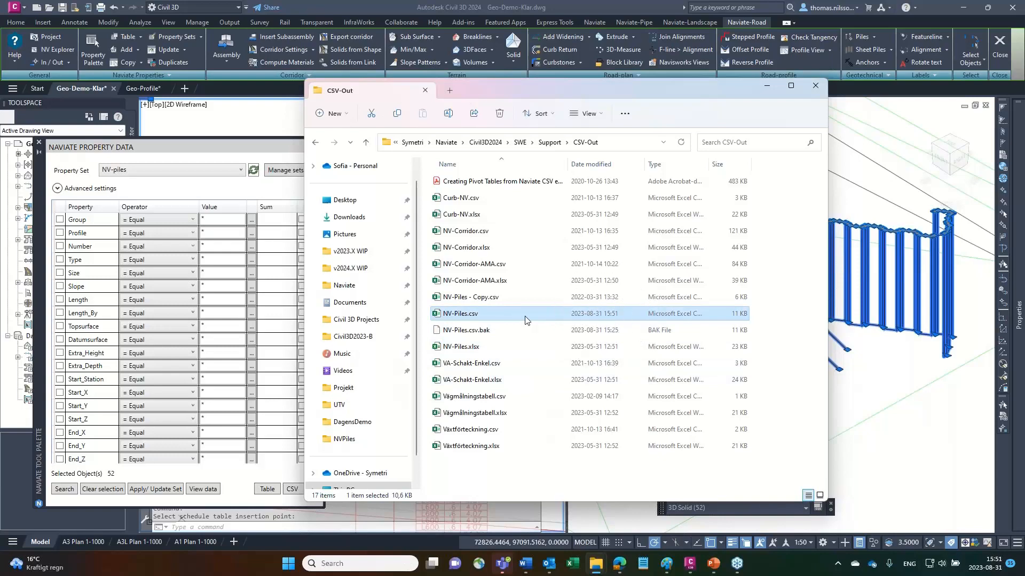
double_click(462, 320)
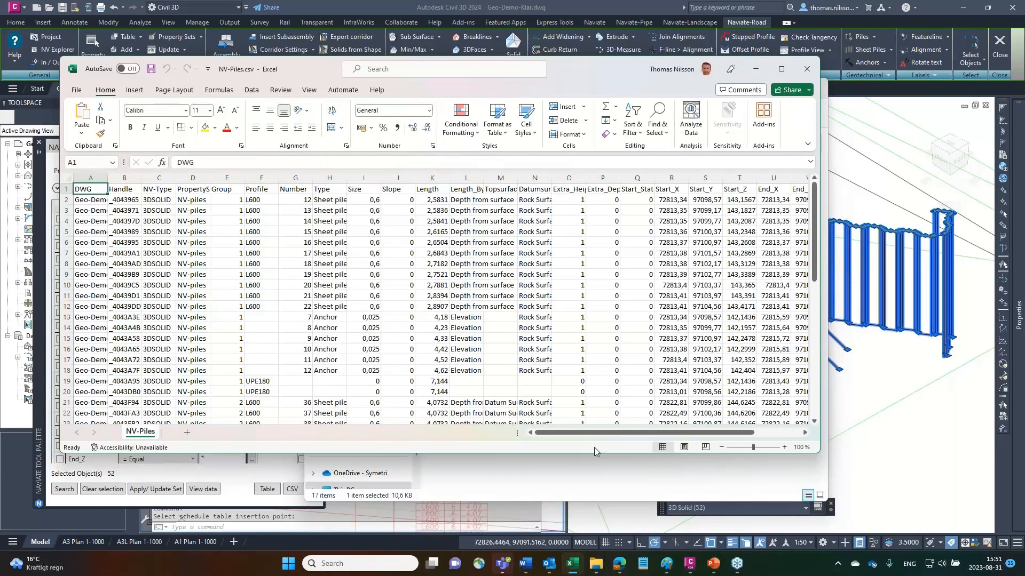
left_click_drag(595, 433, 558, 437)
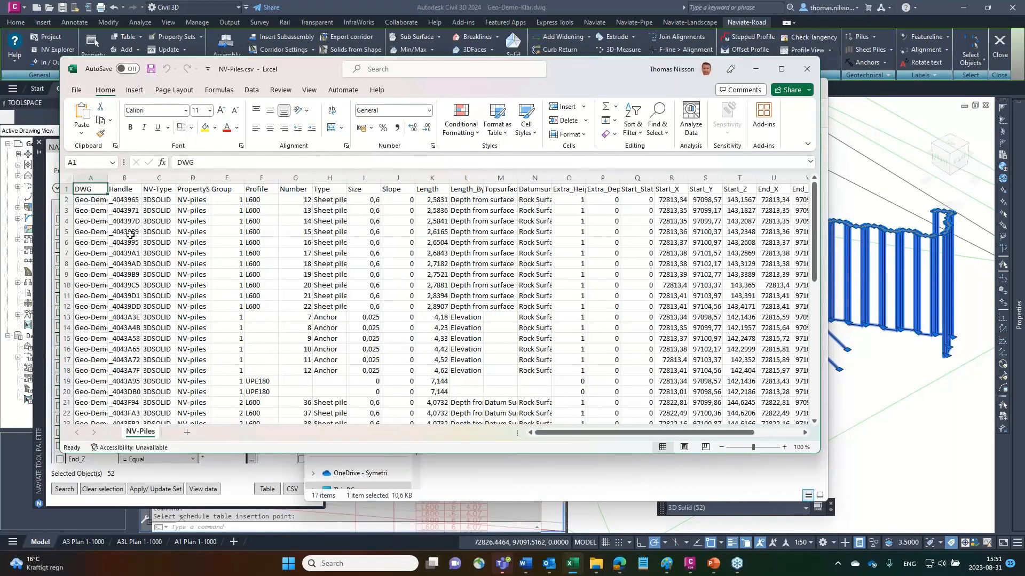
left_click(67, 200)
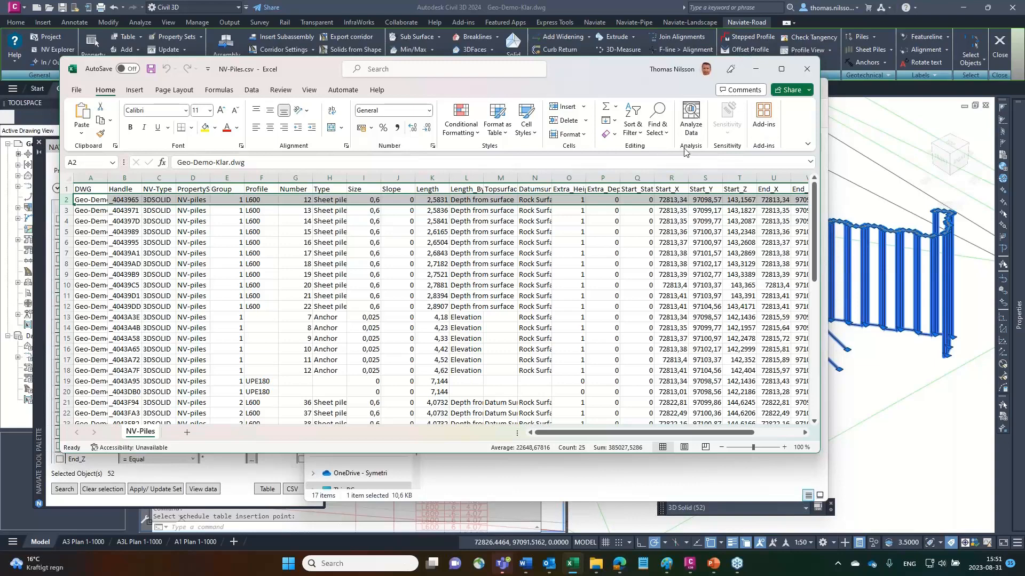
Step: Look up the option for importing properties from CSV in the property data palette, and close the NV-Piles.csv workbook
left_click_drag(601, 70, 905, 239)
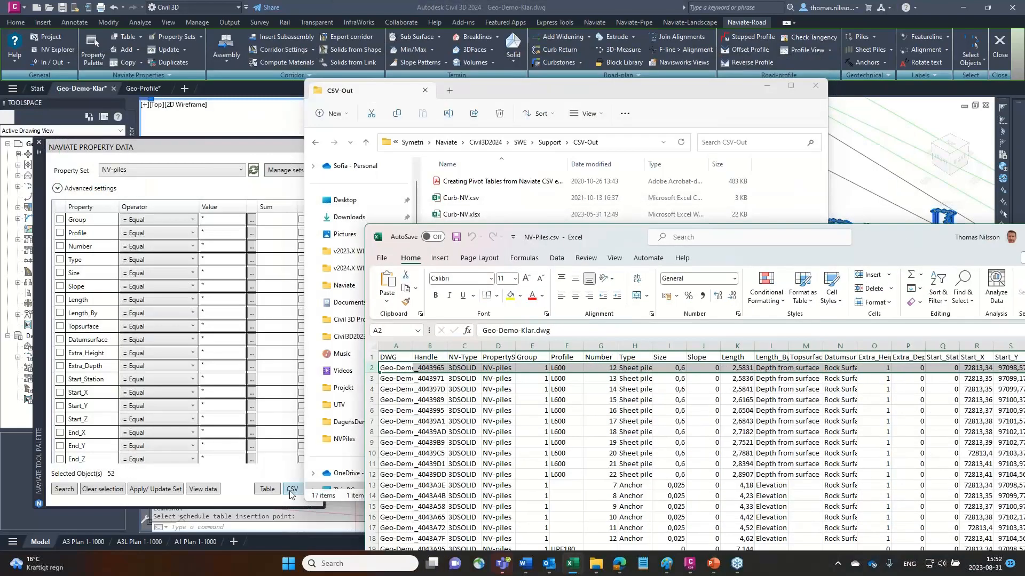
left_click(290, 490)
left_click(291, 489)
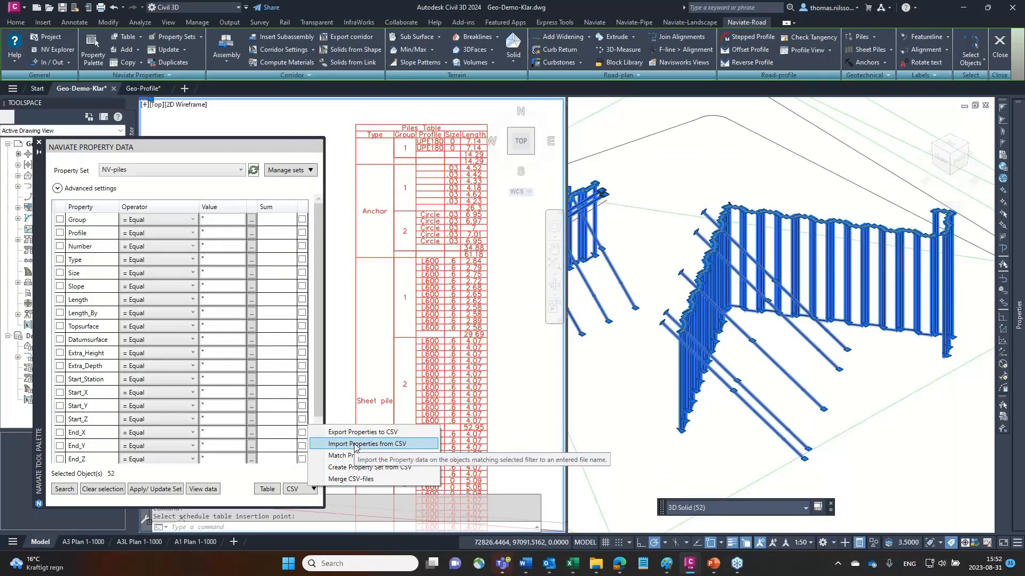
left_click(239, 497)
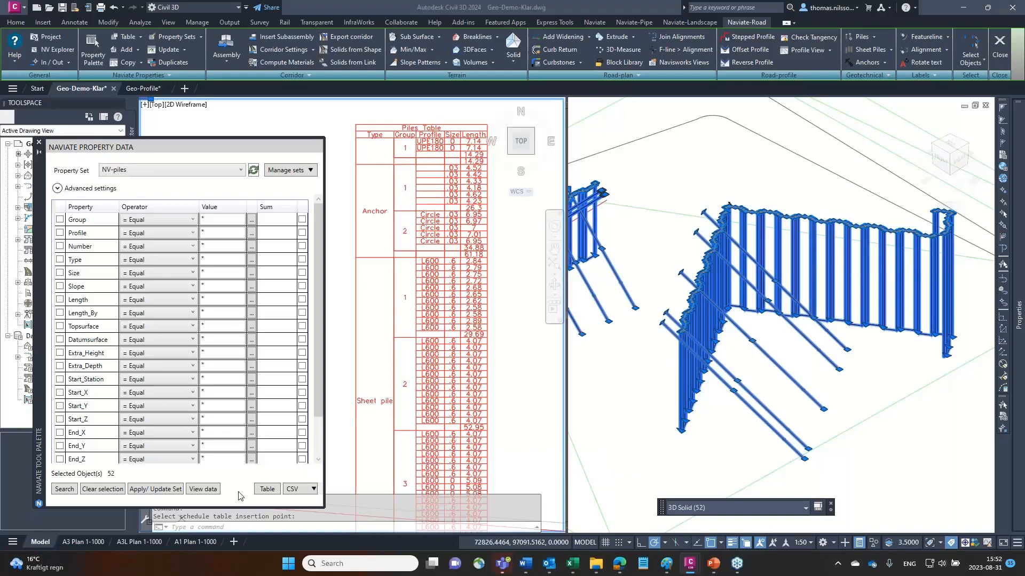
key("alt+Tab")
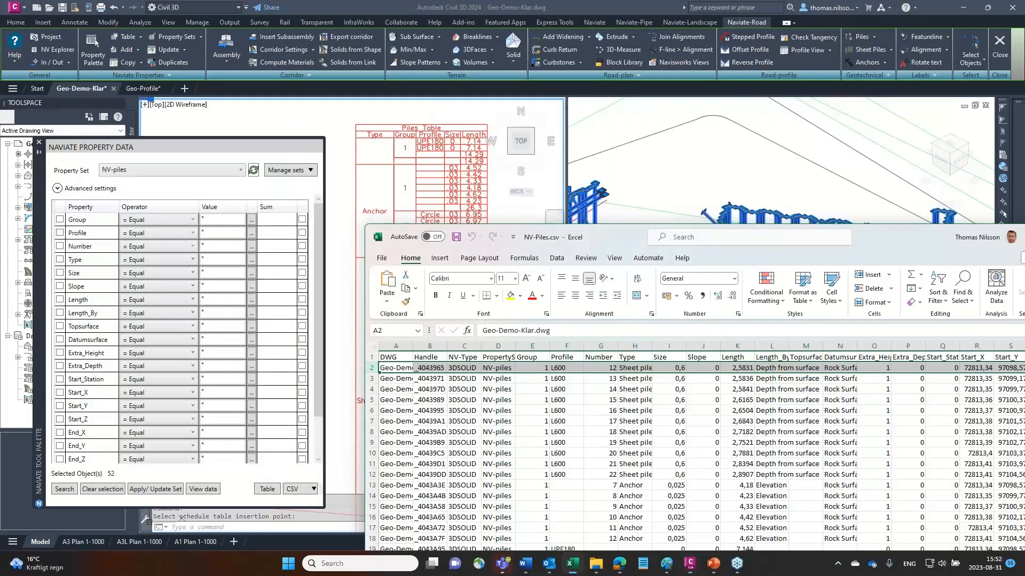
left_click_drag(876, 233, 809, 228)
left_click(989, 224)
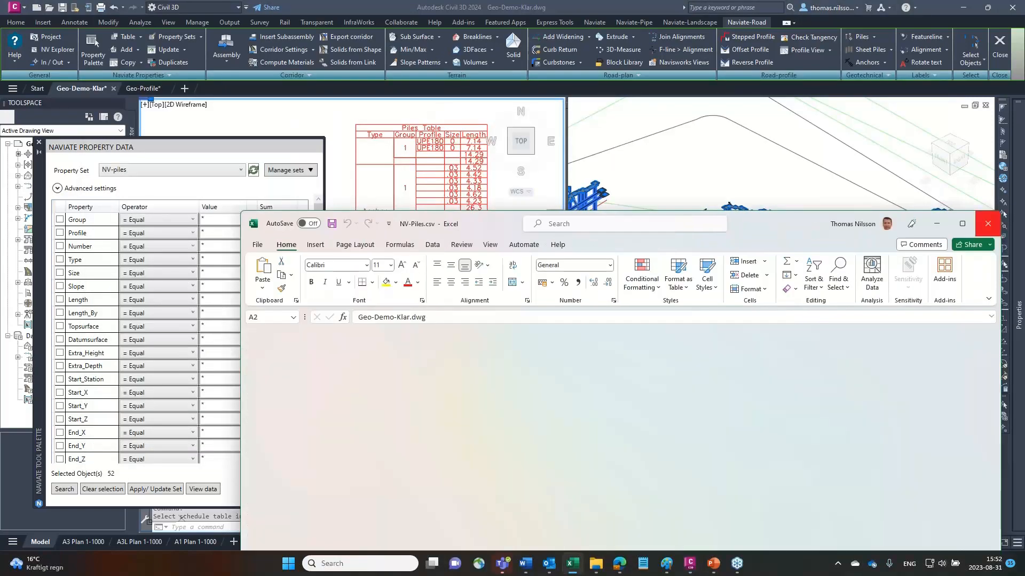
Step: Return to the CSV-Out folder and open the NV-Piles.xlsx pivot table workbook
key("alt+Tab")
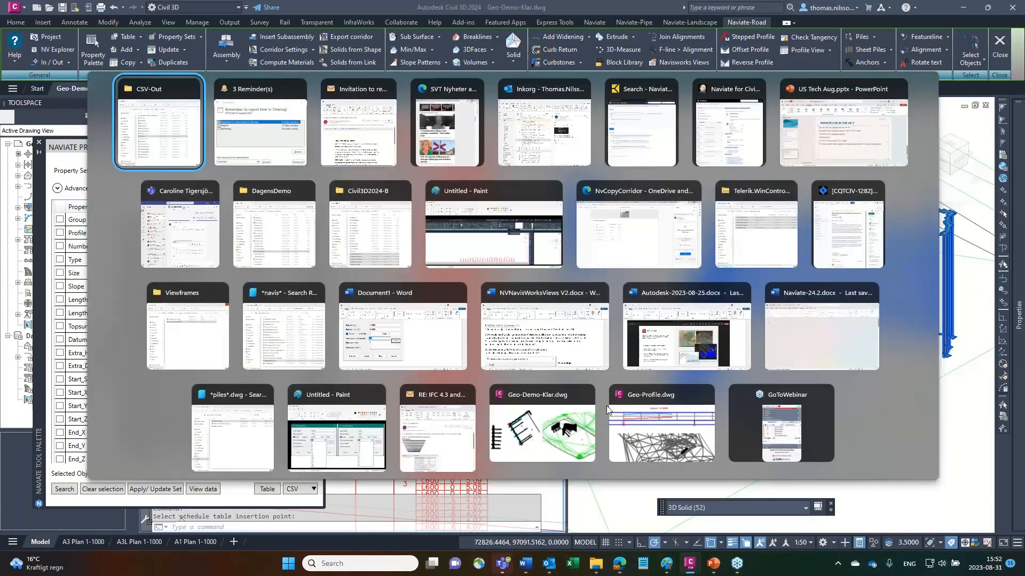
left_click(159, 144)
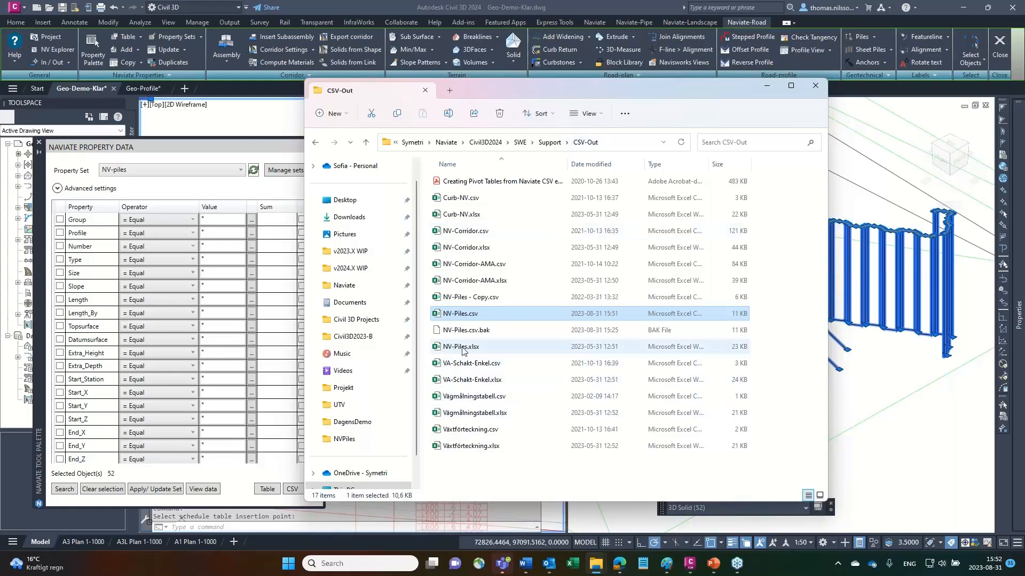
left_click(460, 348)
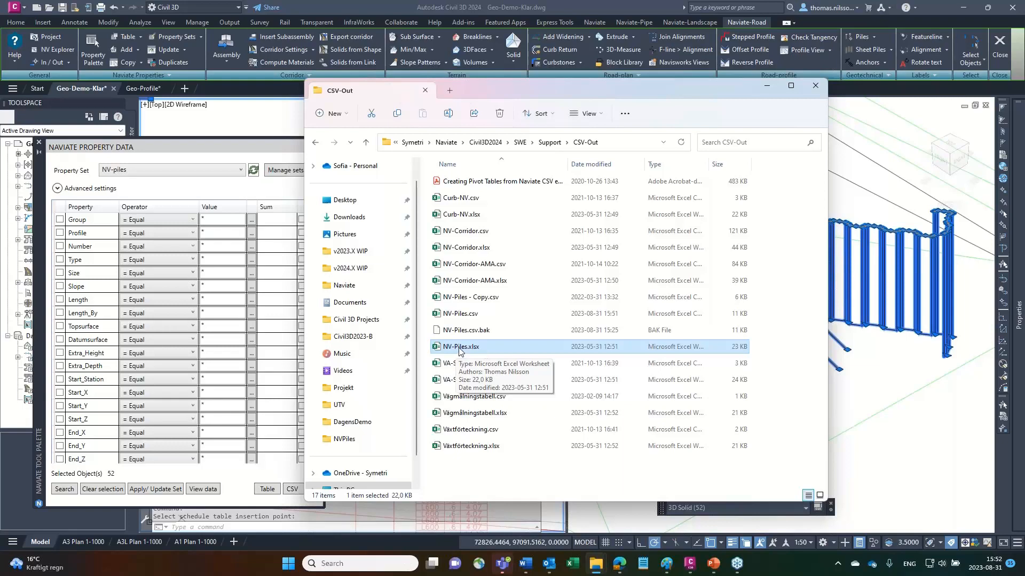
left_click(465, 314)
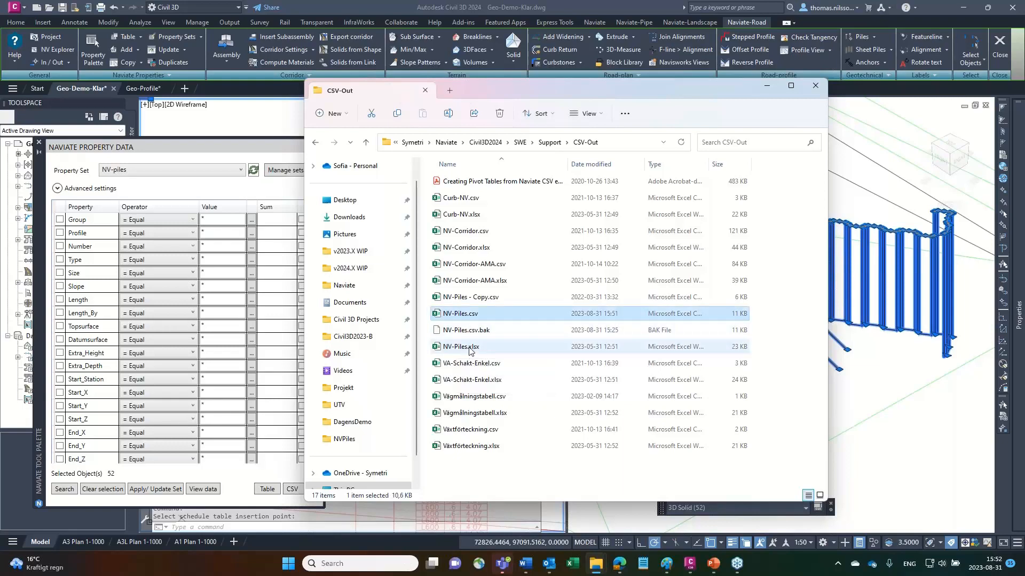
left_click(469, 348)
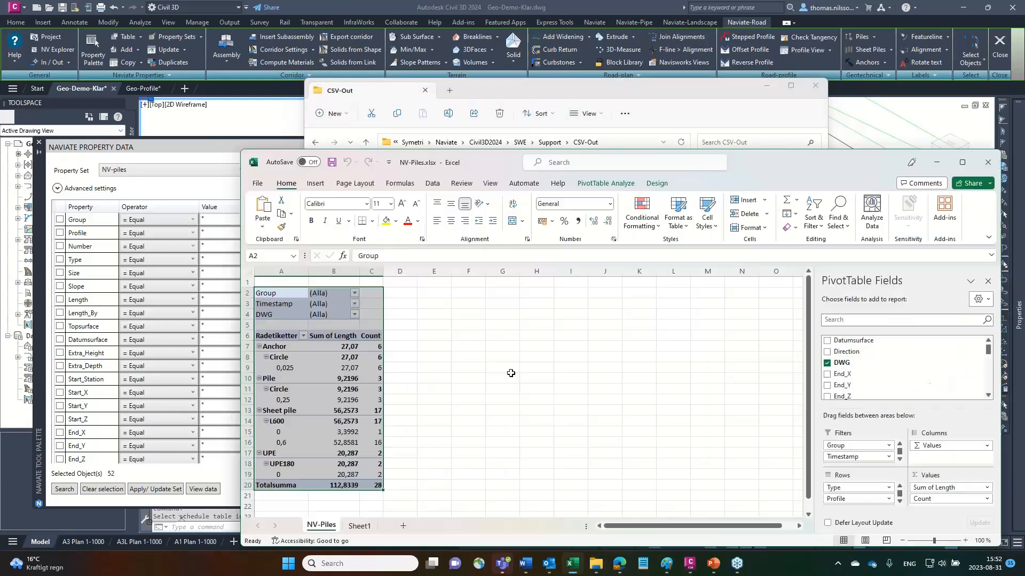
Step: Refresh all data in the NV-Piles pivot table, accepting the connection to the external data source
left_click_drag(753, 166, 665, 75)
left_click(243, 312)
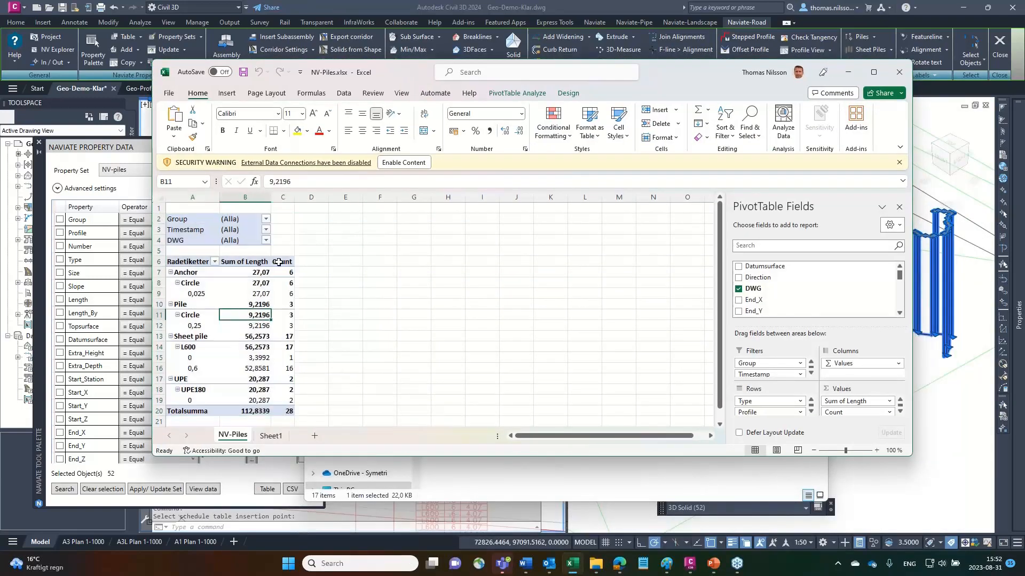
left_click(345, 95)
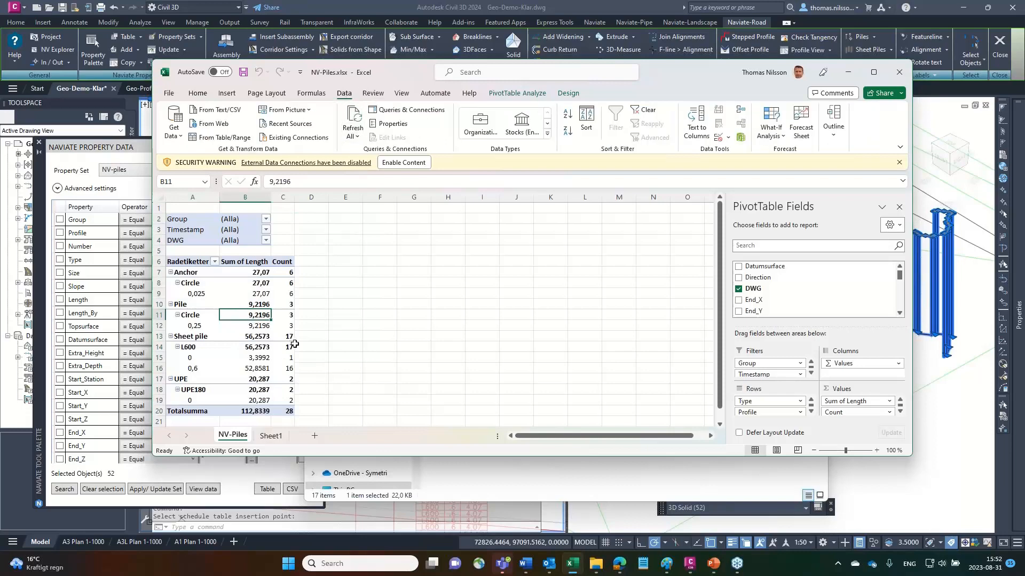
left_click(355, 125)
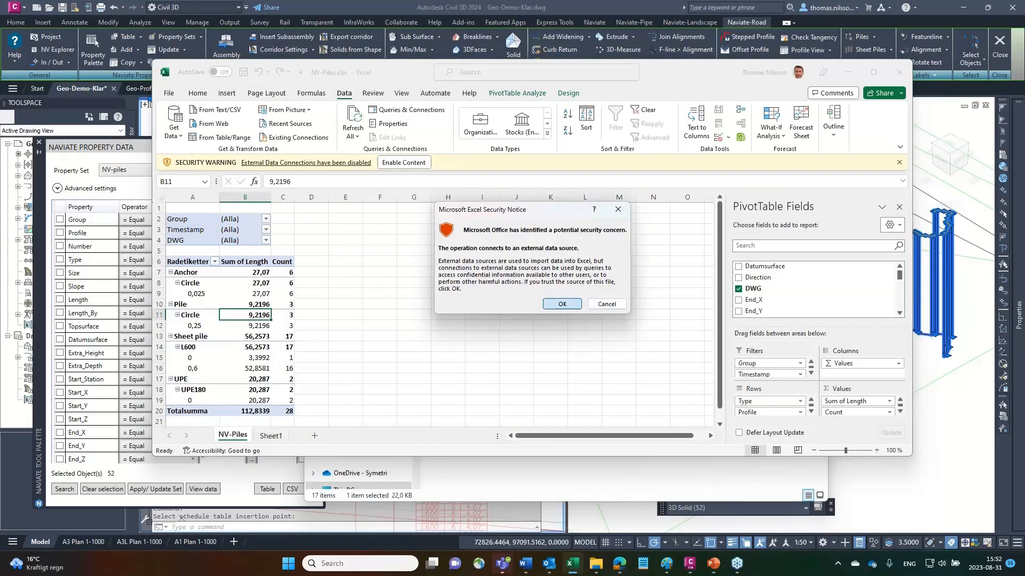
key("Return")
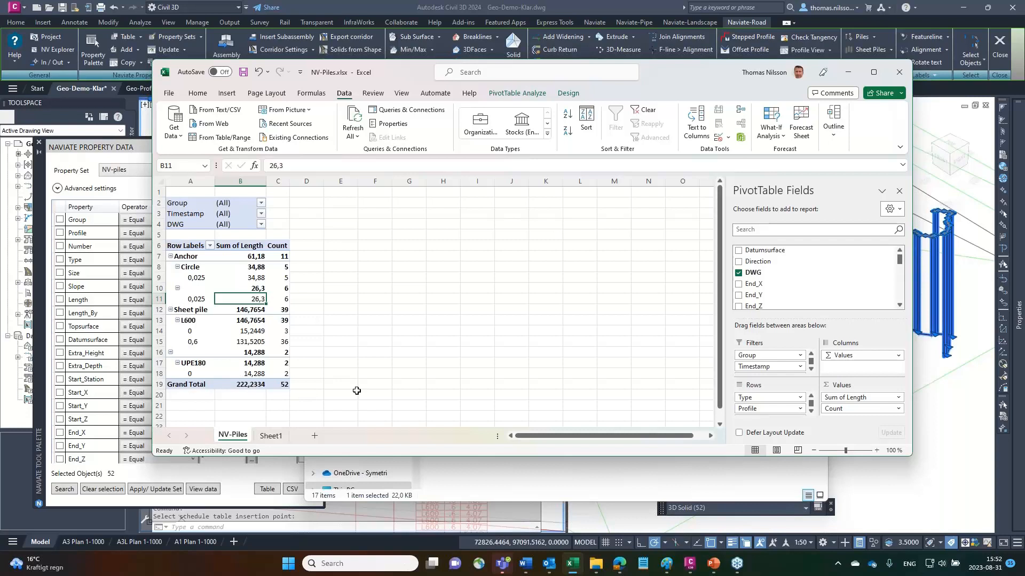
left_click(261, 225)
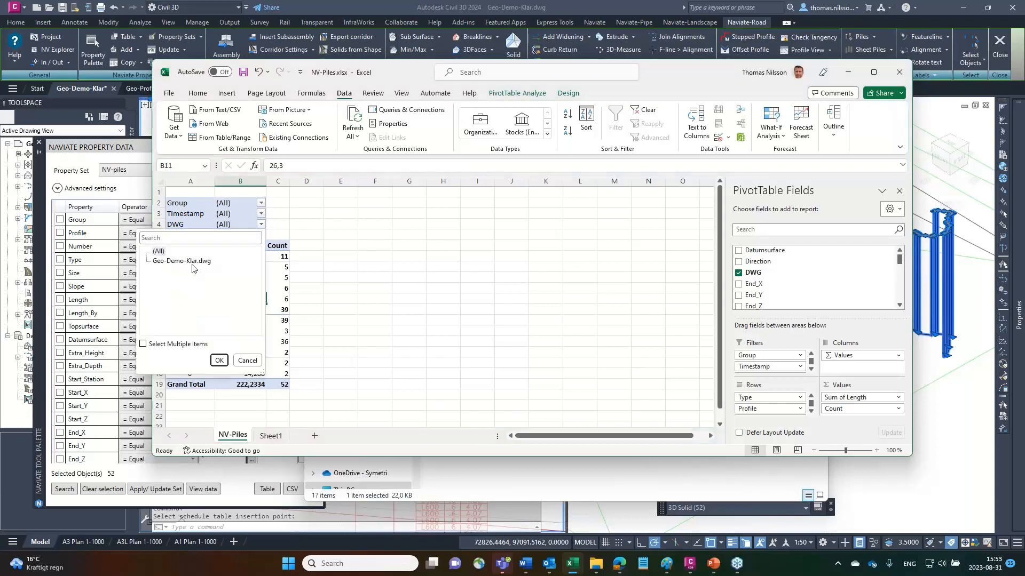
left_click(277, 214)
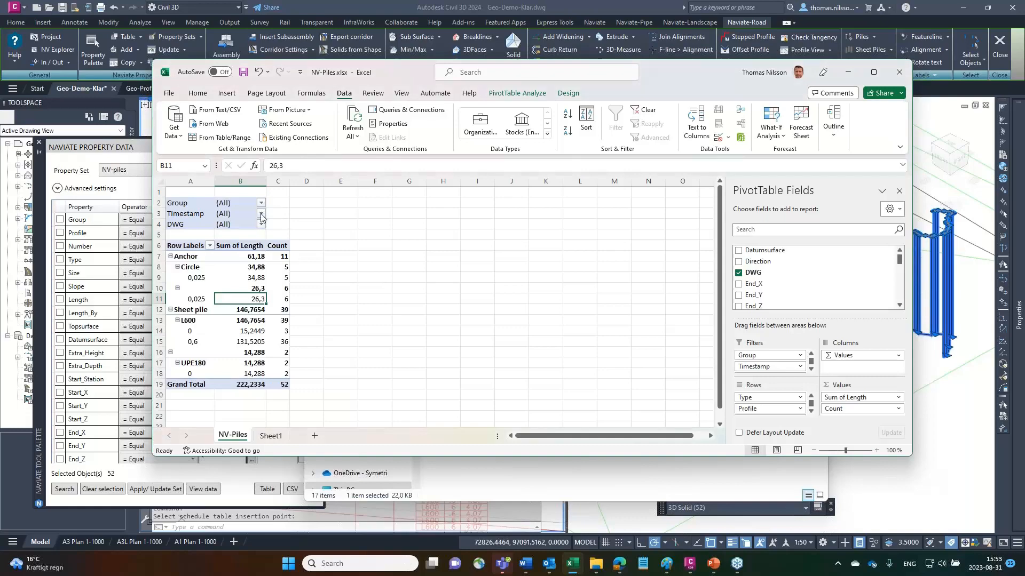
left_click(261, 214)
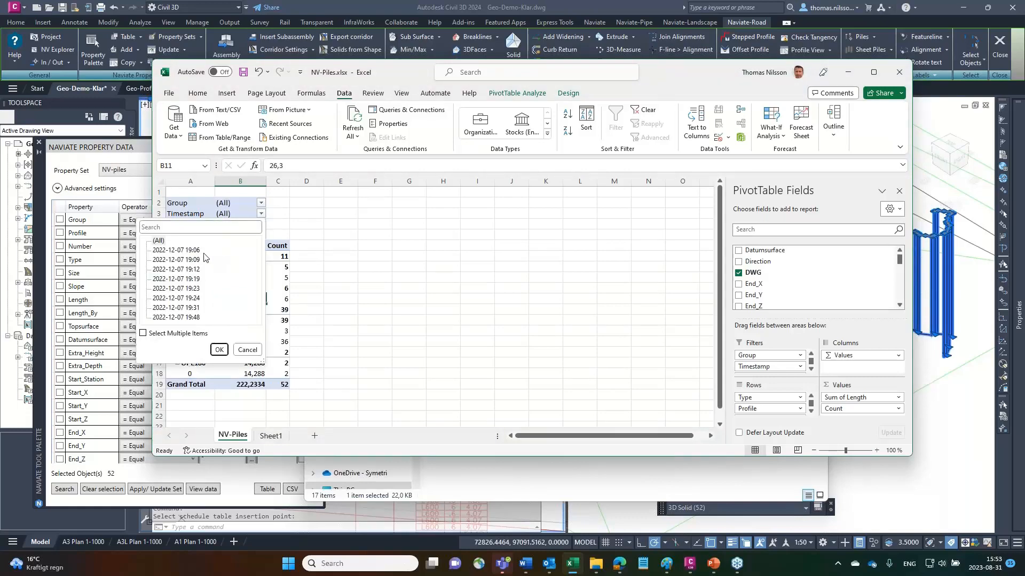
left_click(172, 289)
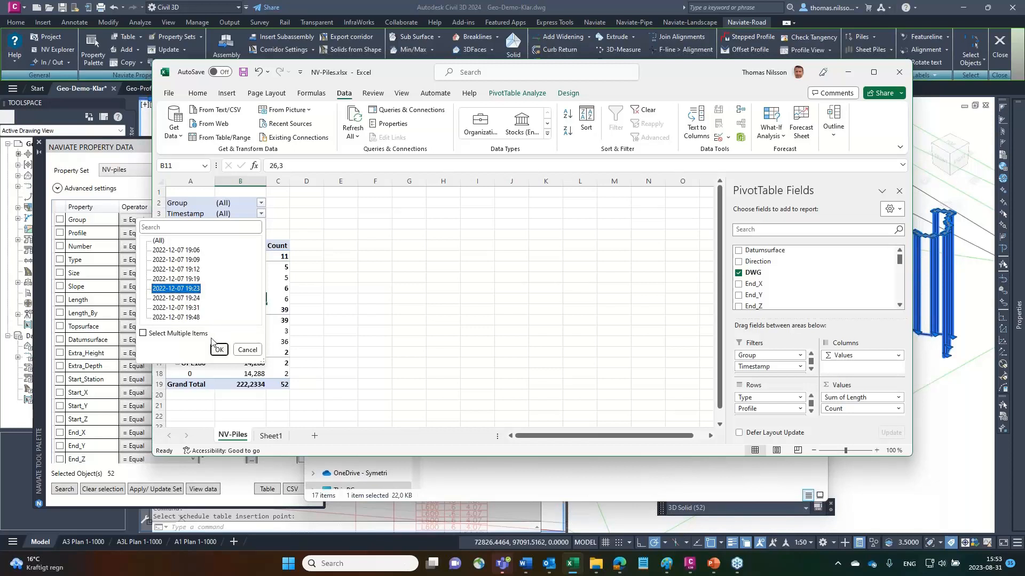
left_click(195, 279)
left_click(218, 349)
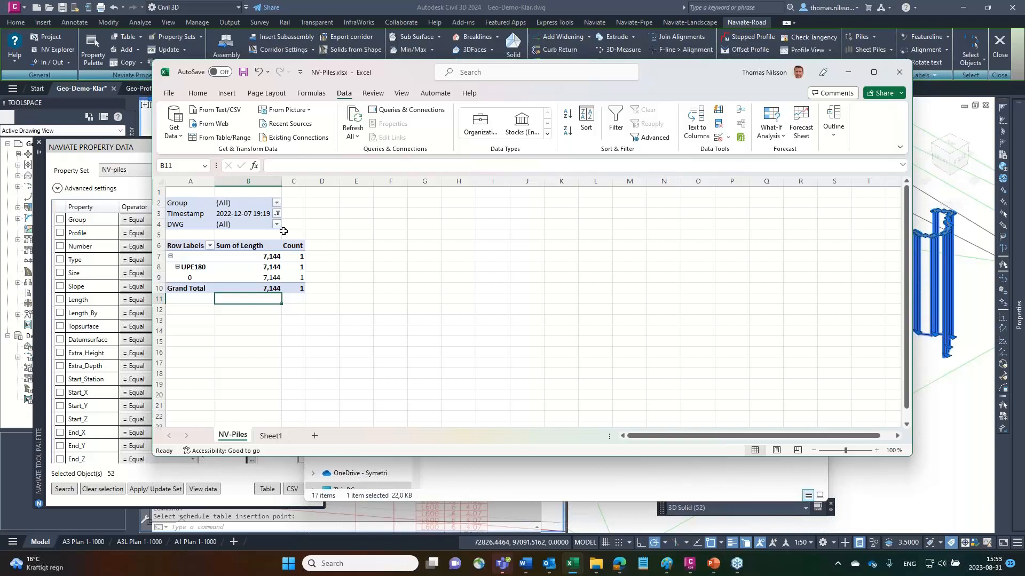
left_click(277, 213)
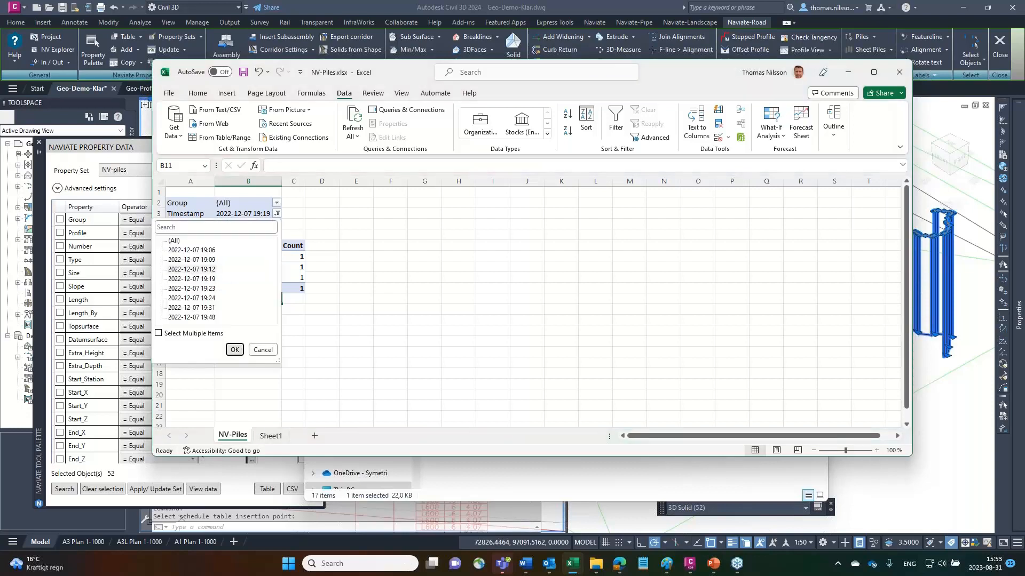
left_click(235, 350)
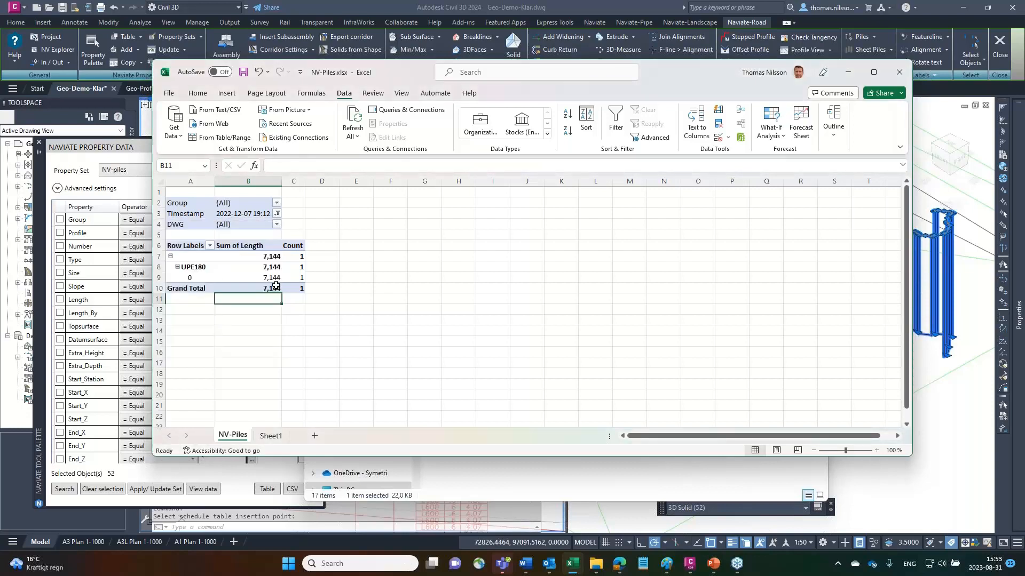
left_click(277, 214)
left_click(208, 260)
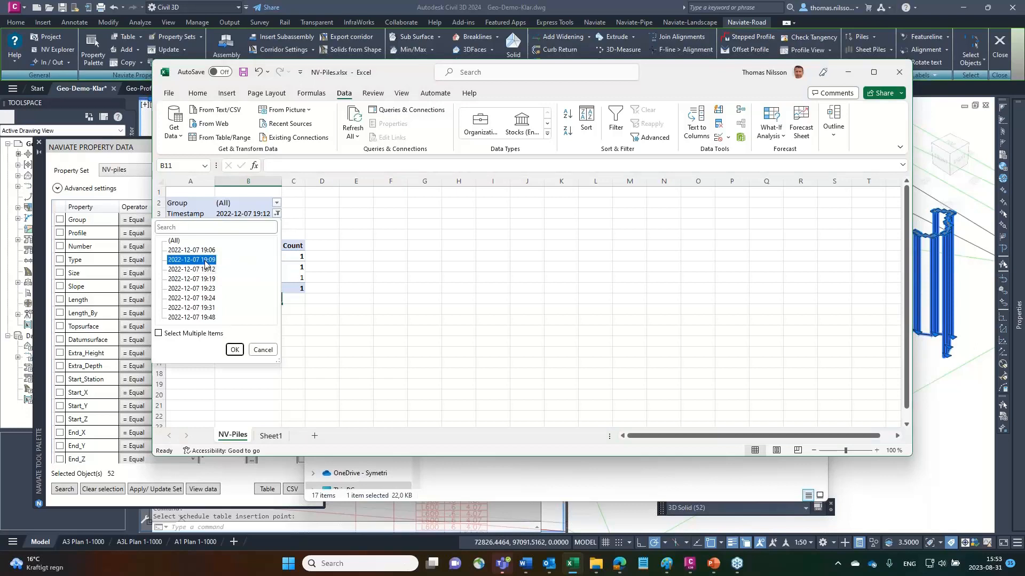
left_click(235, 350)
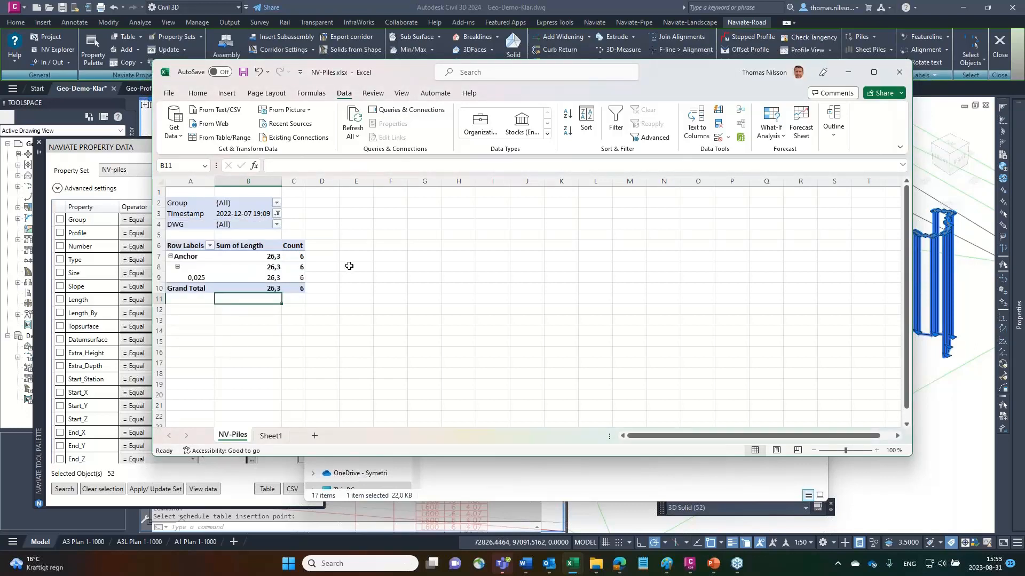
Step: Filter the pivot table by group 1 and reset its timestamp filter to all
left_click(277, 204)
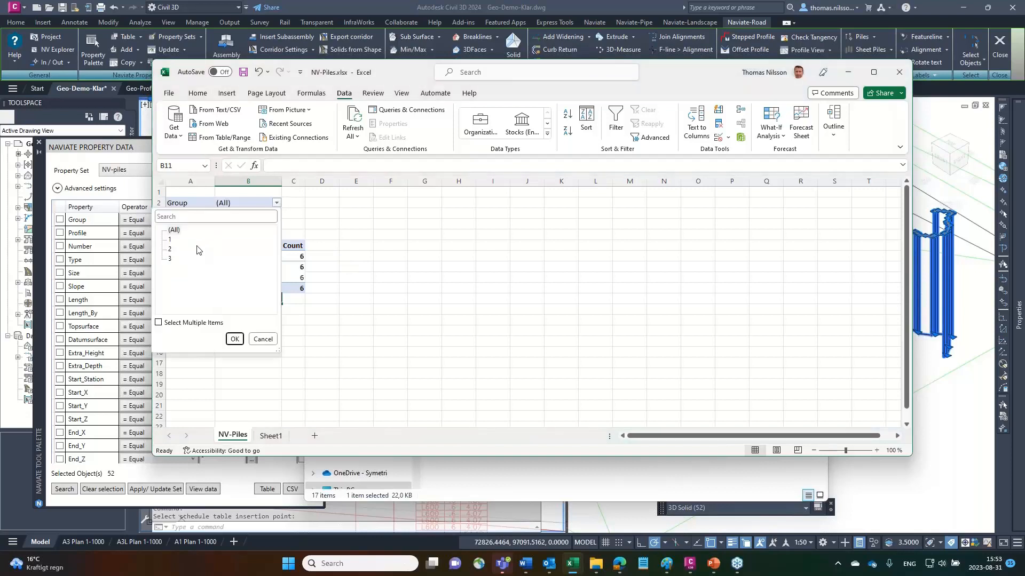
left_click(235, 339)
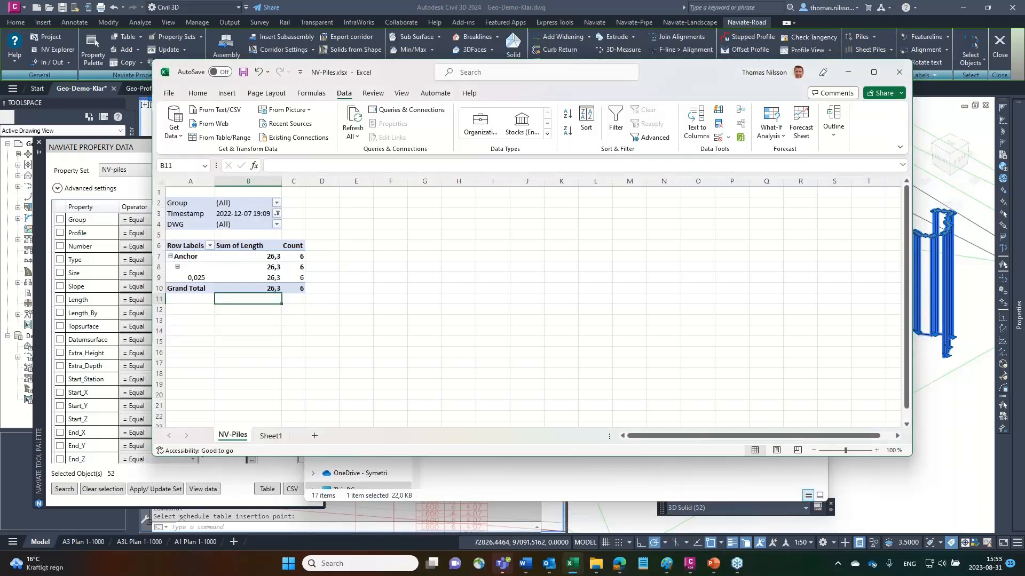
left_click(278, 215)
left_click(235, 350)
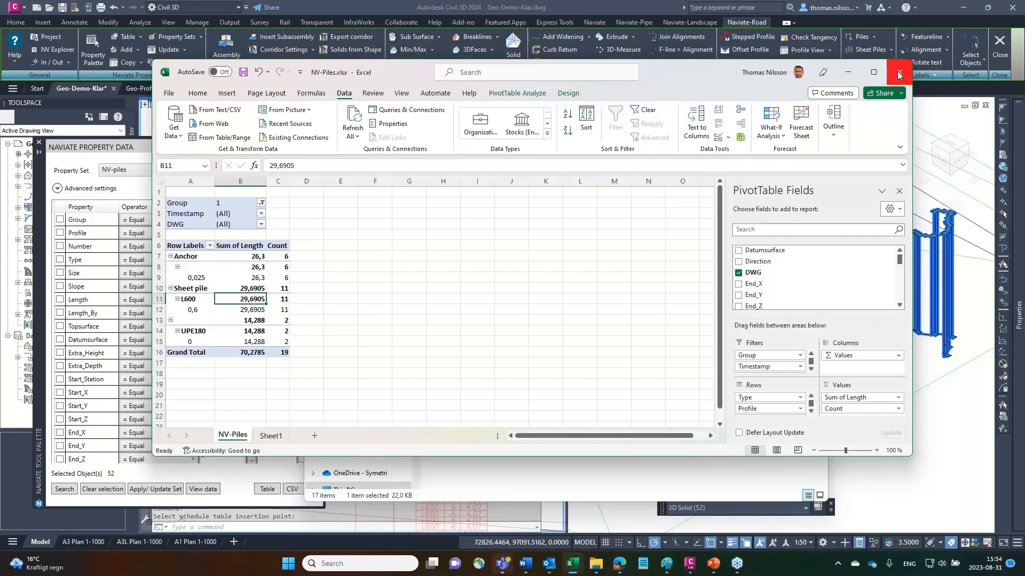
Step: Close the NV-Piles.xlsx workbook without saving, close the file browser window, and switch to the Geo-Profile drawing in Civil 3D
left_click(899, 73)
left_click(526, 295)
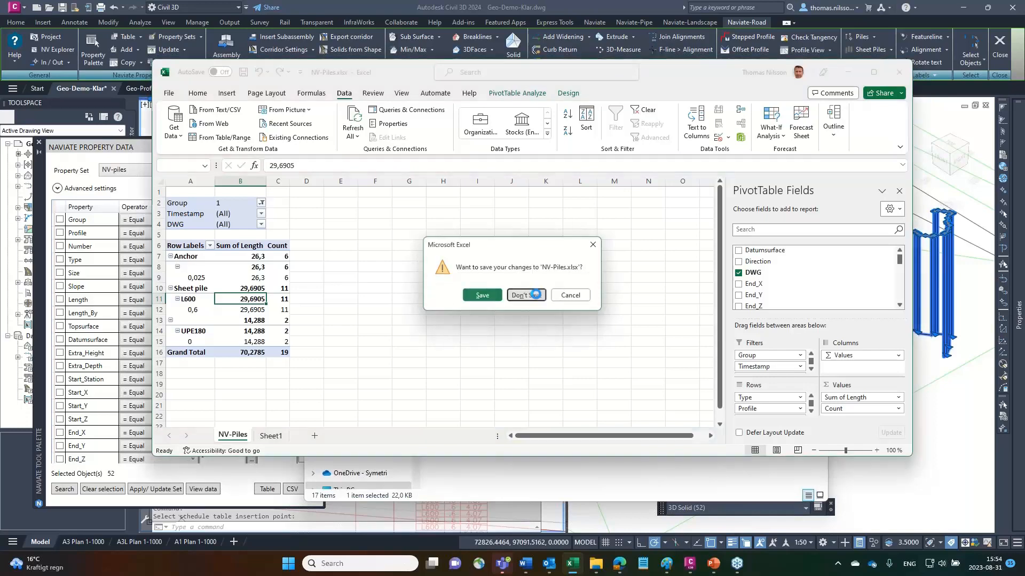
left_click(815, 86)
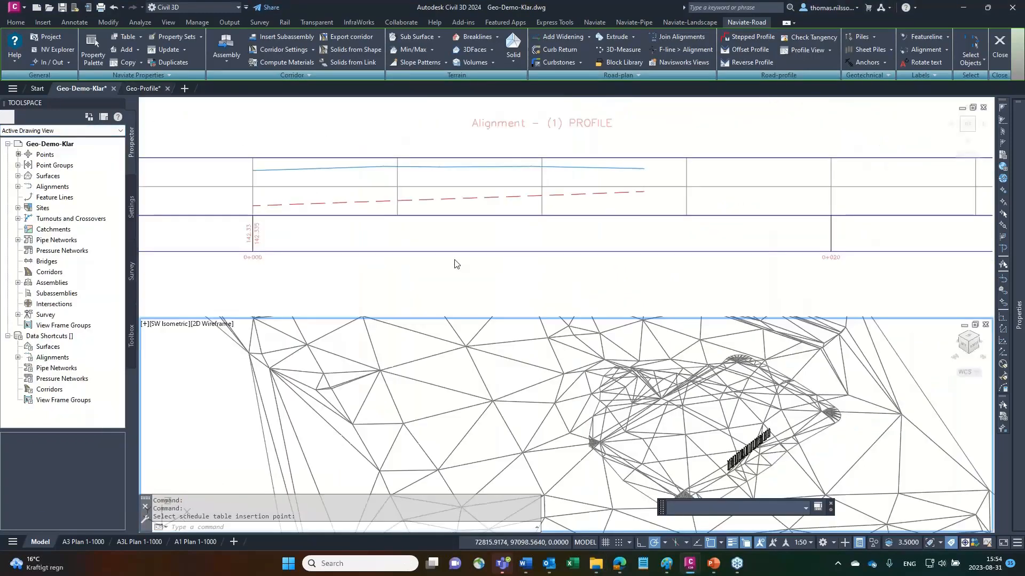
key("ctrl+Tab")
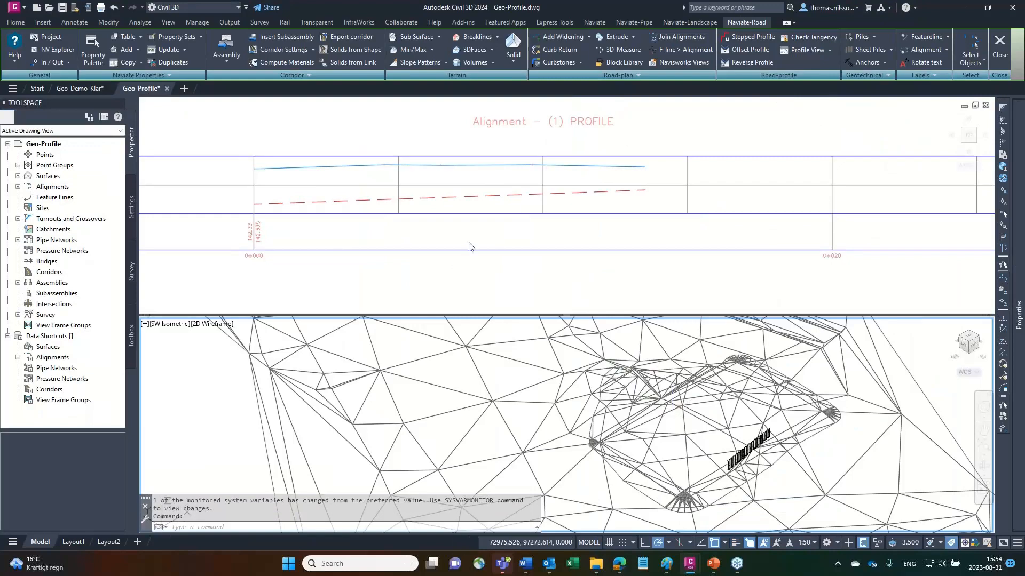
Step: Examine the alignment's profile view and the row of sheet piles in the isometric view
left_click(469, 244)
middle_click_drag(500, 222, 578, 247)
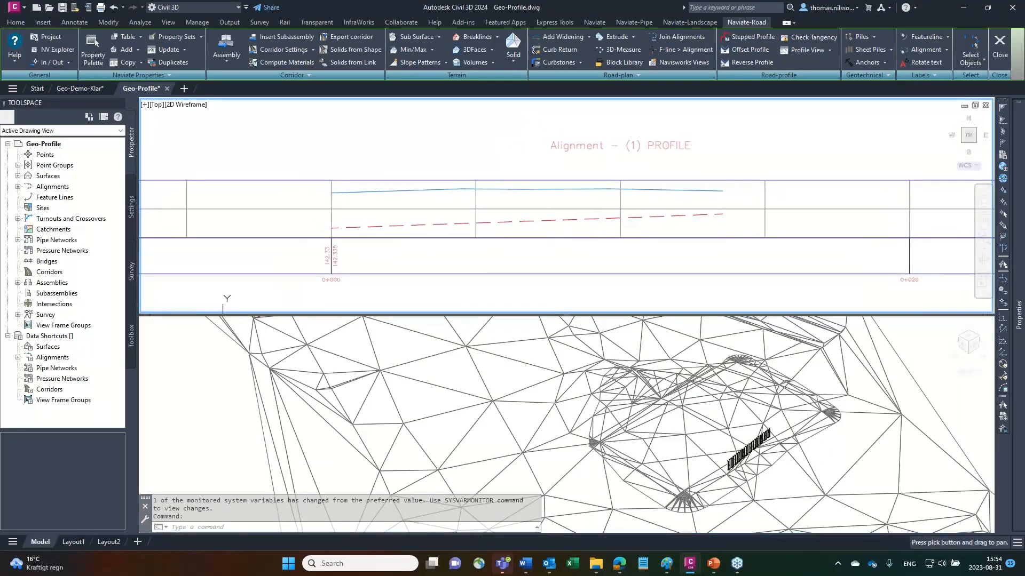
left_click(767, 453)
scroll(758, 455, "up", 5)
middle_click_drag(750, 455, 717, 448)
scroll(747, 466, "down", 7)
middle_click_drag(768, 467, 675, 428)
scroll(659, 427, "up", 5)
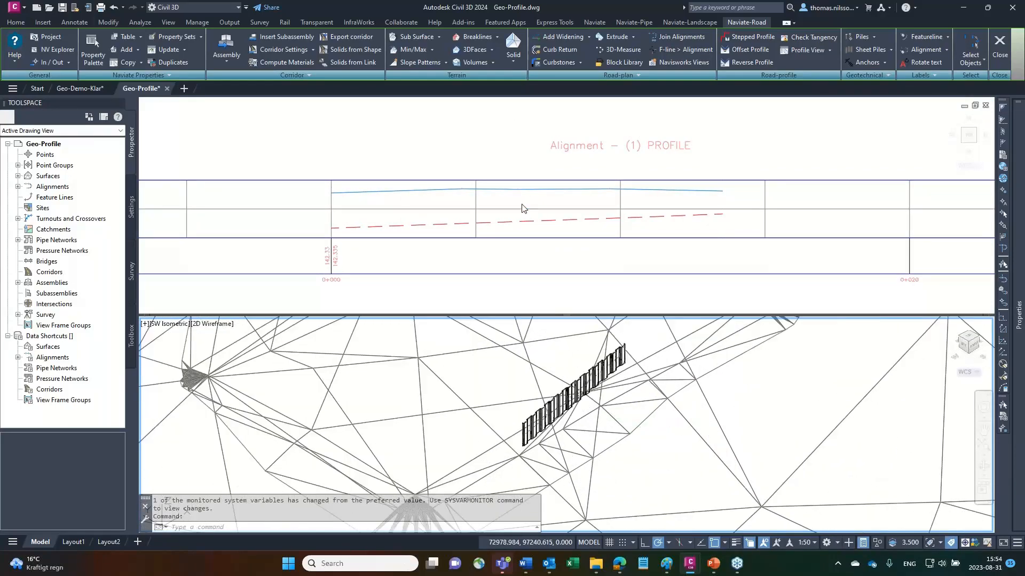
left_click(480, 233)
middle_click_drag(487, 222, 491, 206)
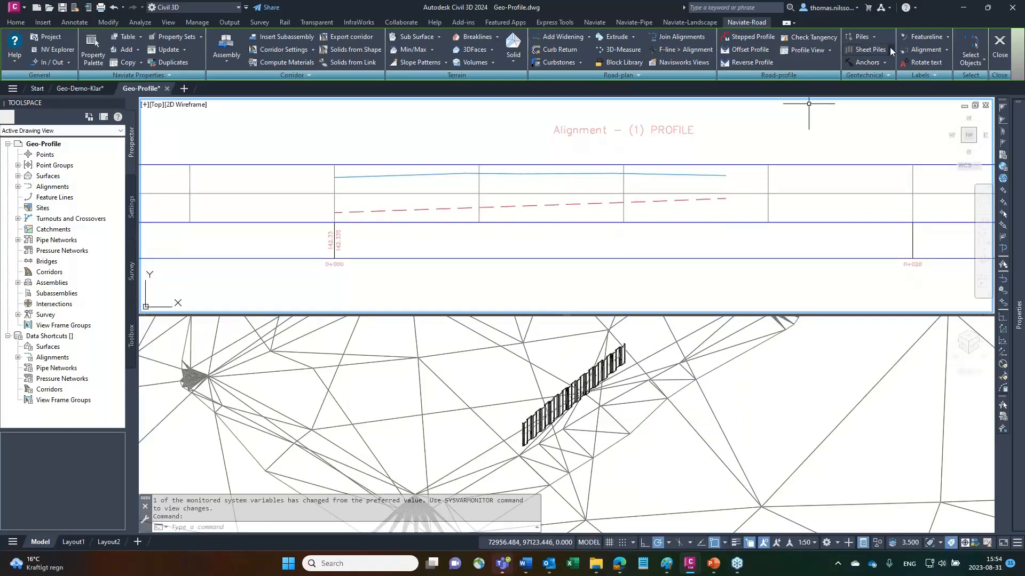
Step: Start Project Objects To Profile View for the whole row of sheet pile solids, targeting the Alignment - (1) profile view
left_click(830, 49)
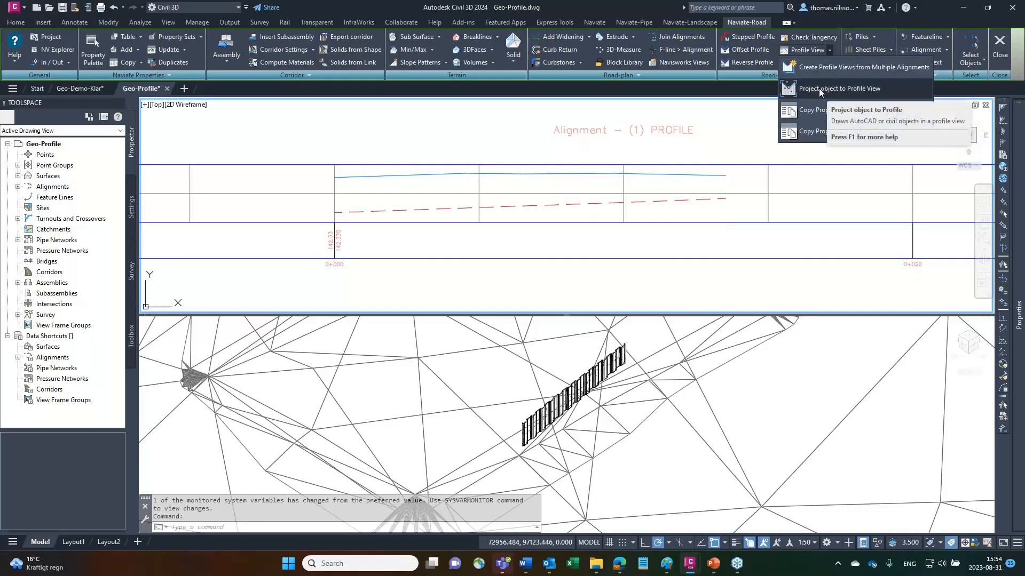
left_click(827, 88)
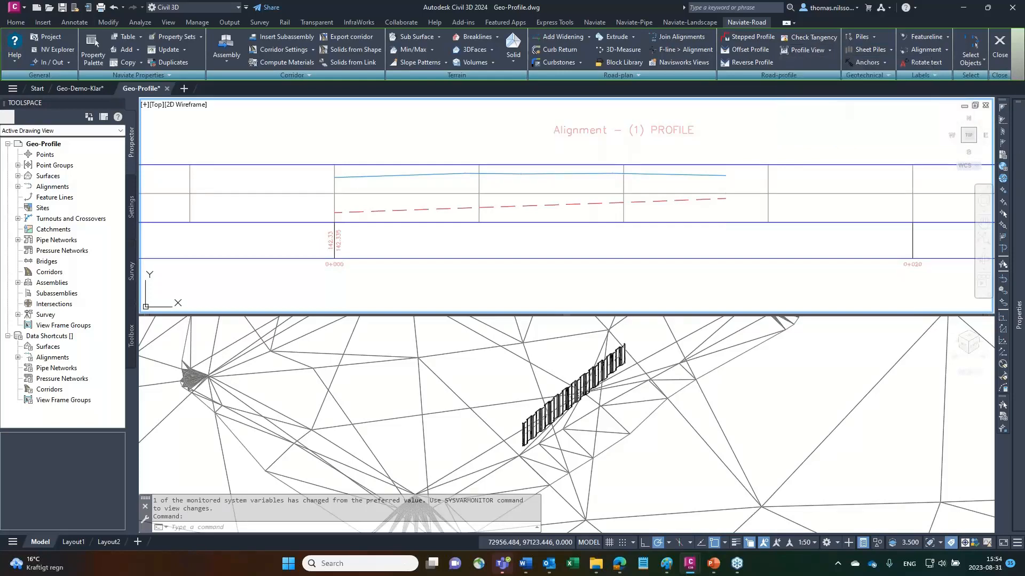
left_click(496, 456)
left_click(492, 458)
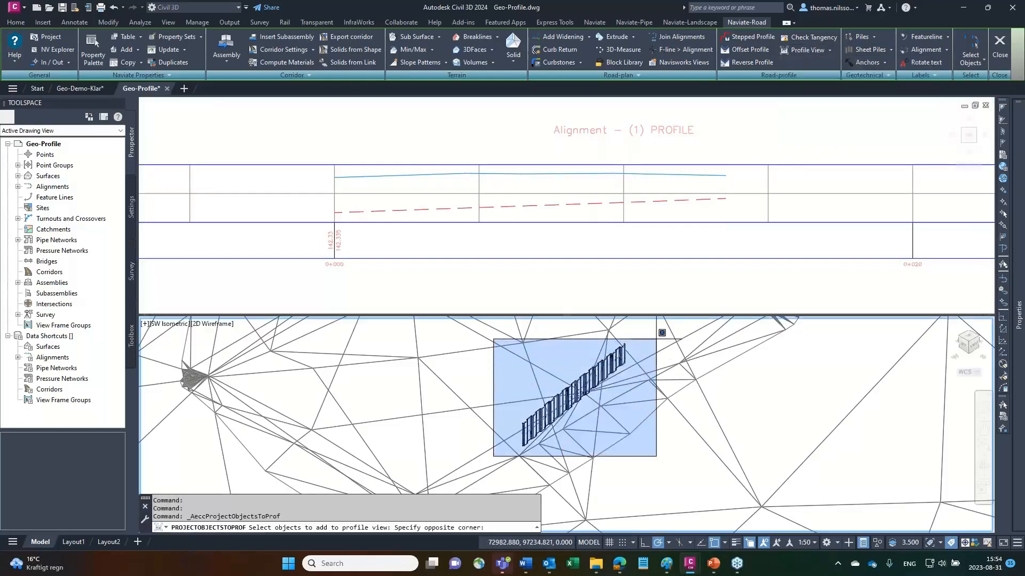
left_click(657, 337)
key("Return")
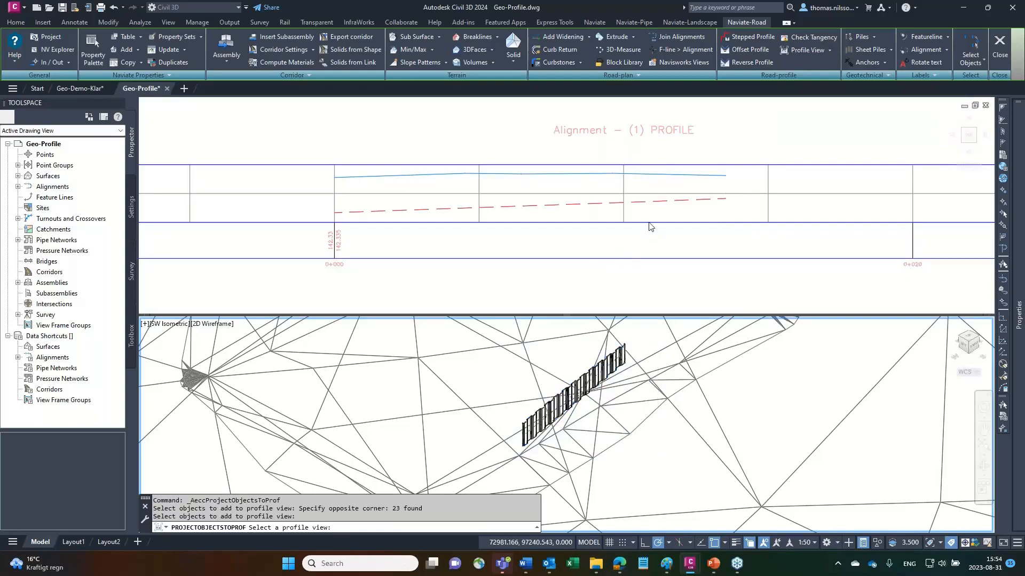
left_click(759, 207)
left_click(769, 206)
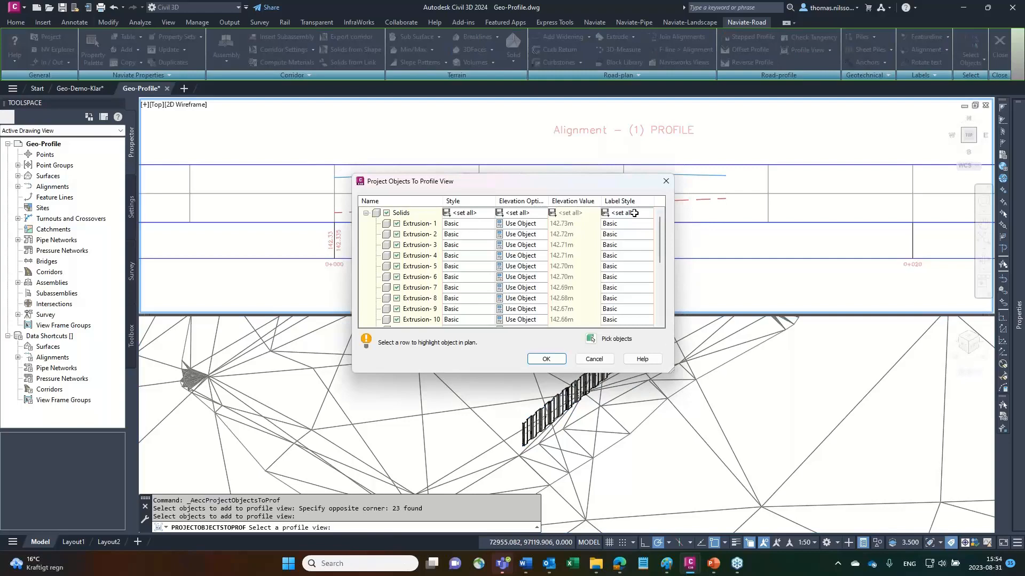
Step: Choose the label style NV-Piles (Copy Text Contents from Description!) for all projected solids
left_click_drag(559, 187, 833, 280)
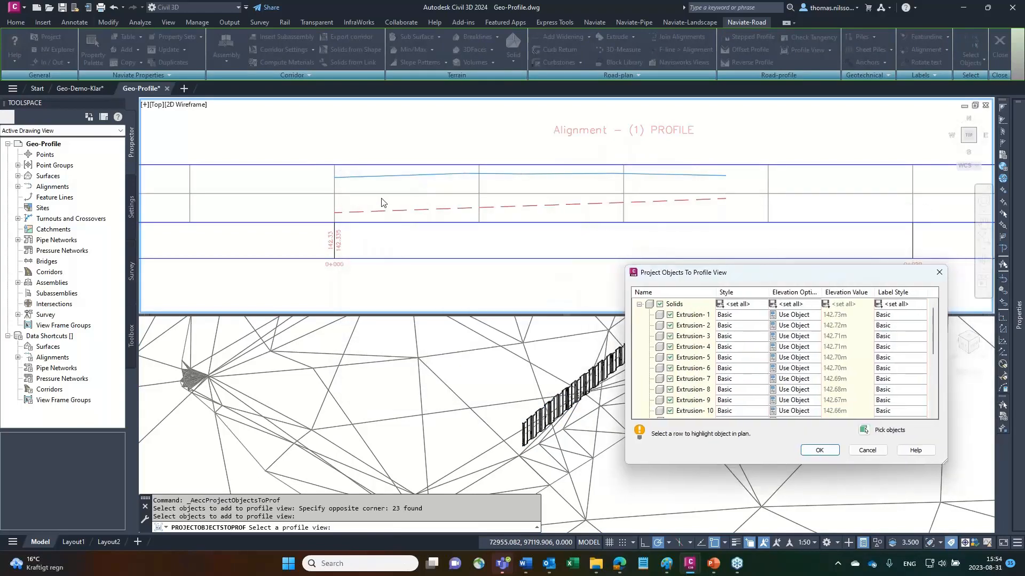
left_click_drag(784, 278, 738, 261)
left_click(862, 288)
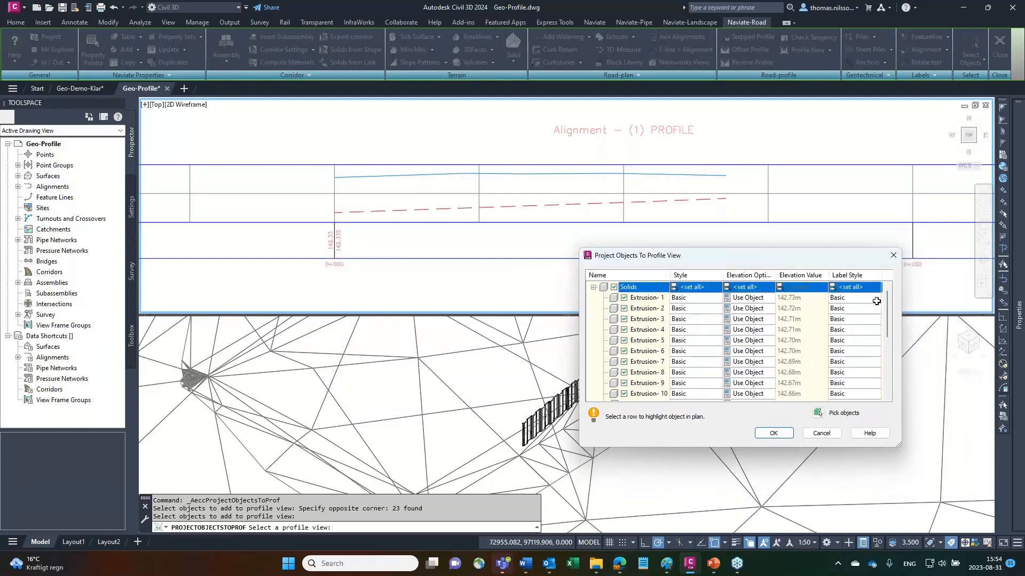
left_click(864, 289)
left_click(474, 303)
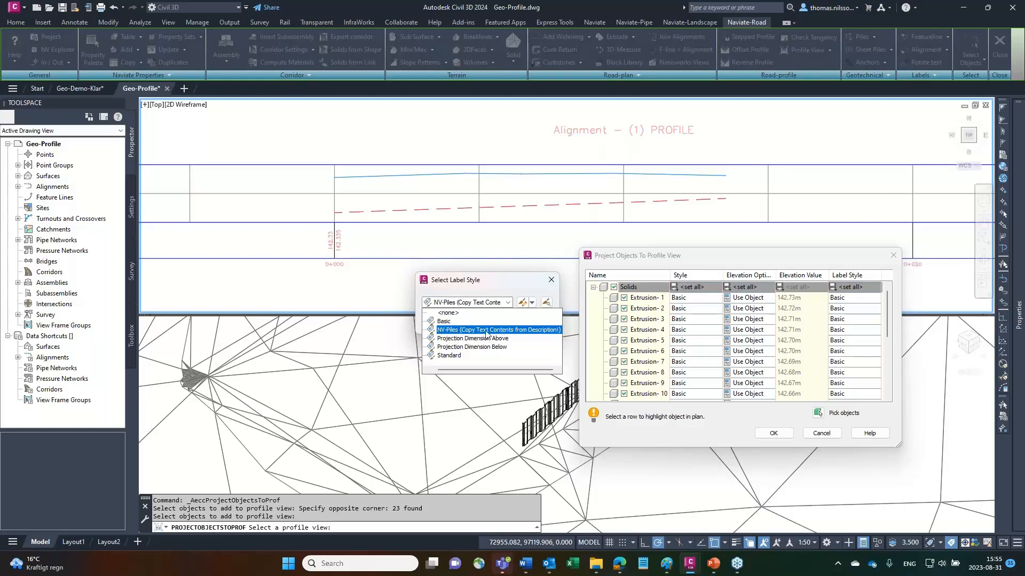
left_click(513, 331)
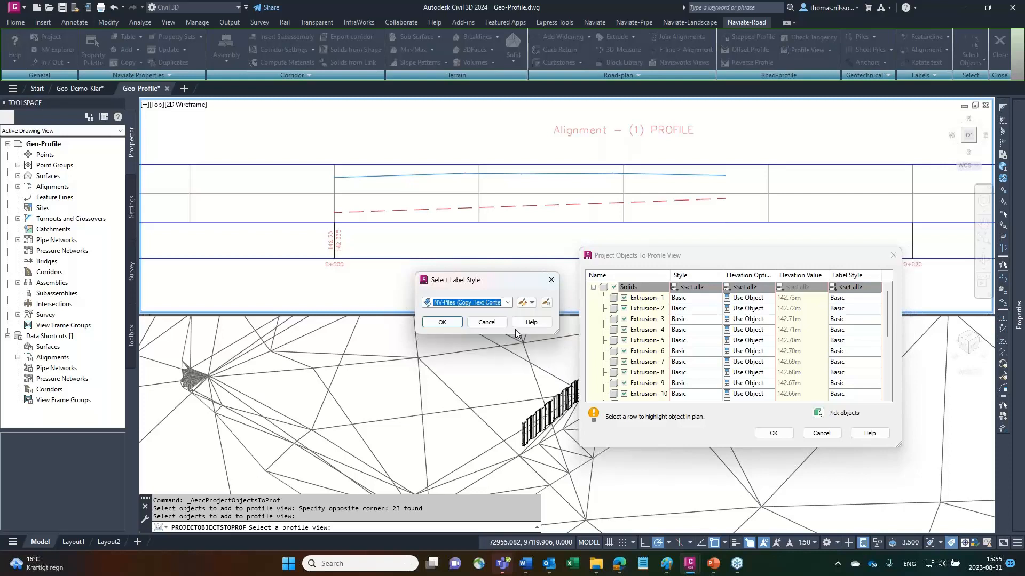
Step: Open the chosen label style for editing, and examine its layout contents and the expressions in its description
left_click(534, 306)
left_click(552, 347)
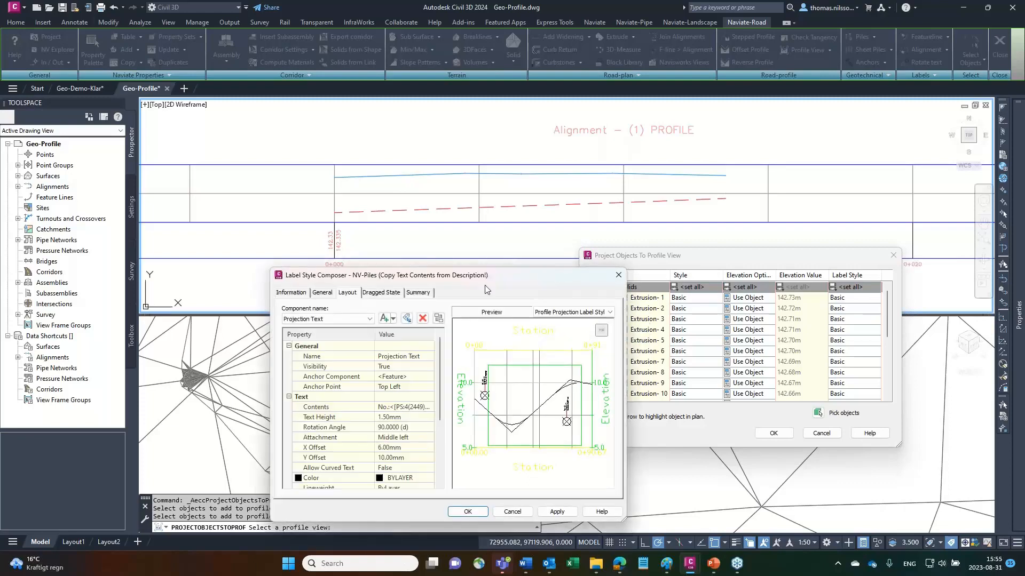
left_click_drag(515, 278, 646, 238)
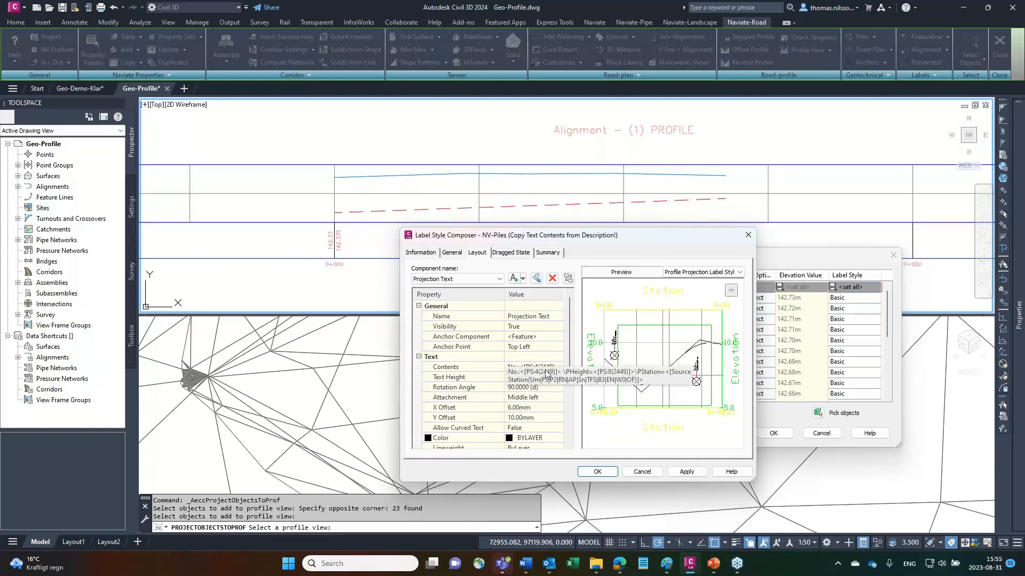
left_click(425, 256)
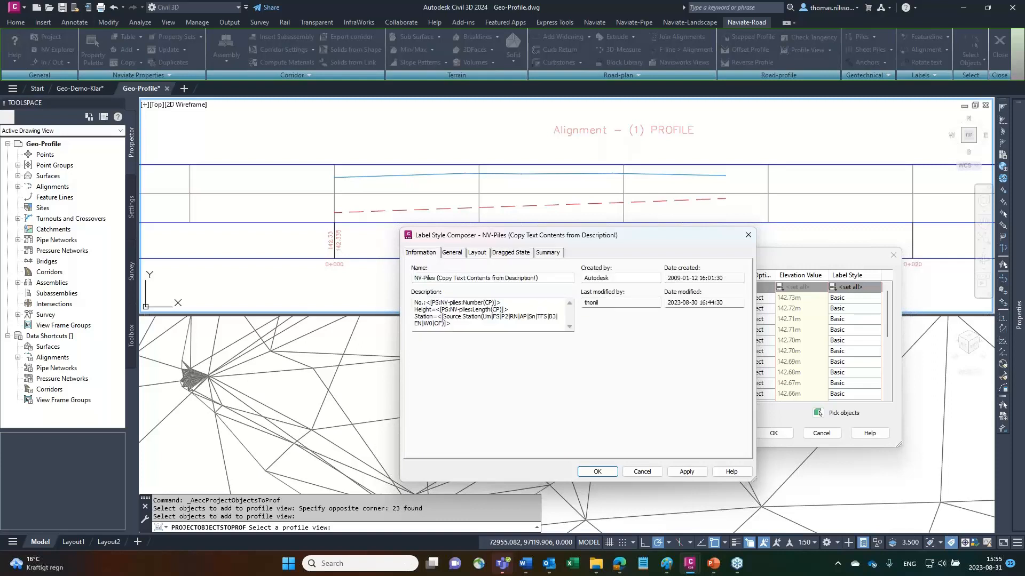
left_click_drag(453, 324, 403, 299)
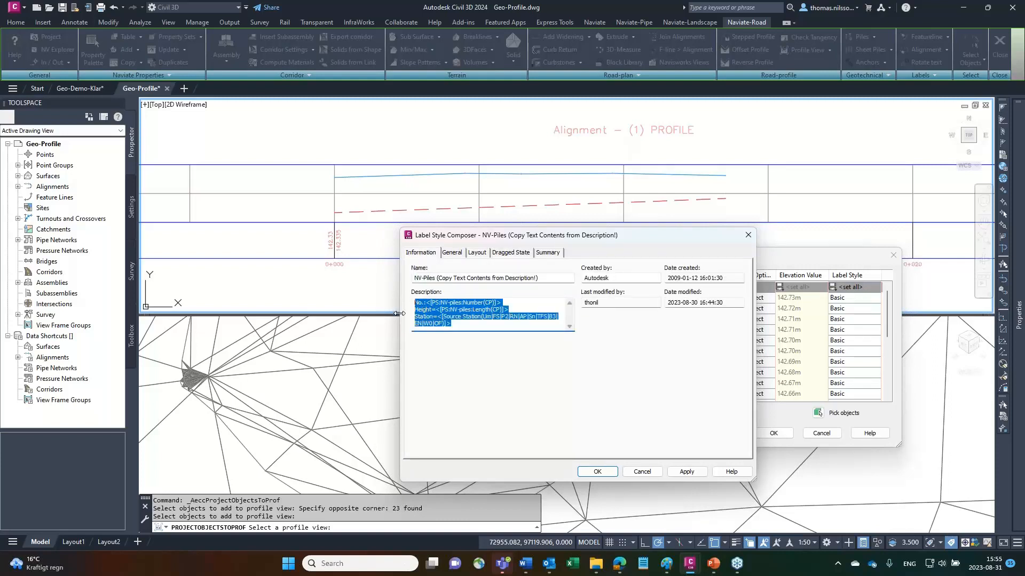
Step: Examine the contents expression of the Projection Text component in the text editor, and leave it without changes
left_click(476, 253)
left_click(544, 366)
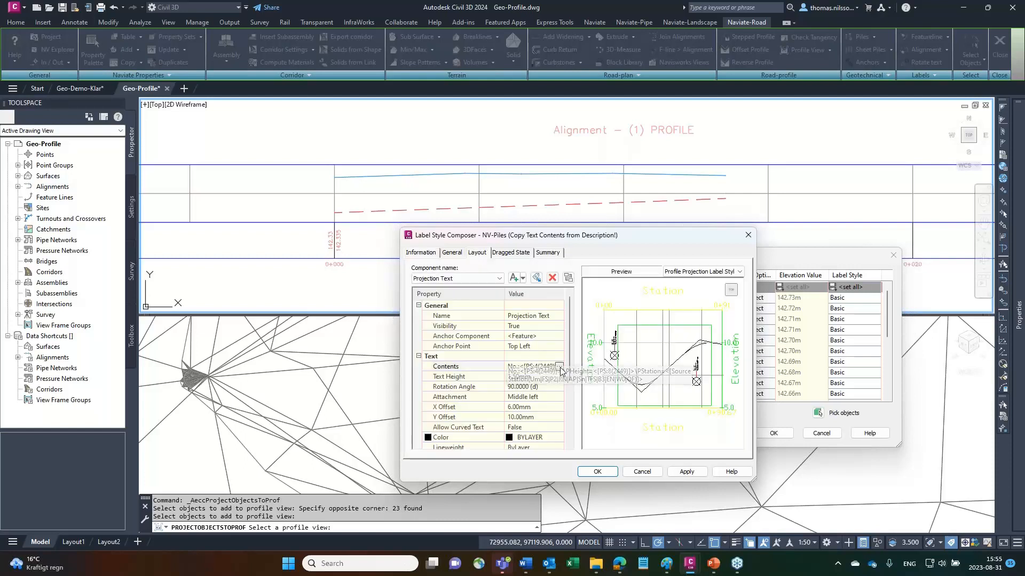
left_click(559, 366)
left_click(501, 321)
left_click(541, 303)
left_click_drag(543, 298, 401, 252)
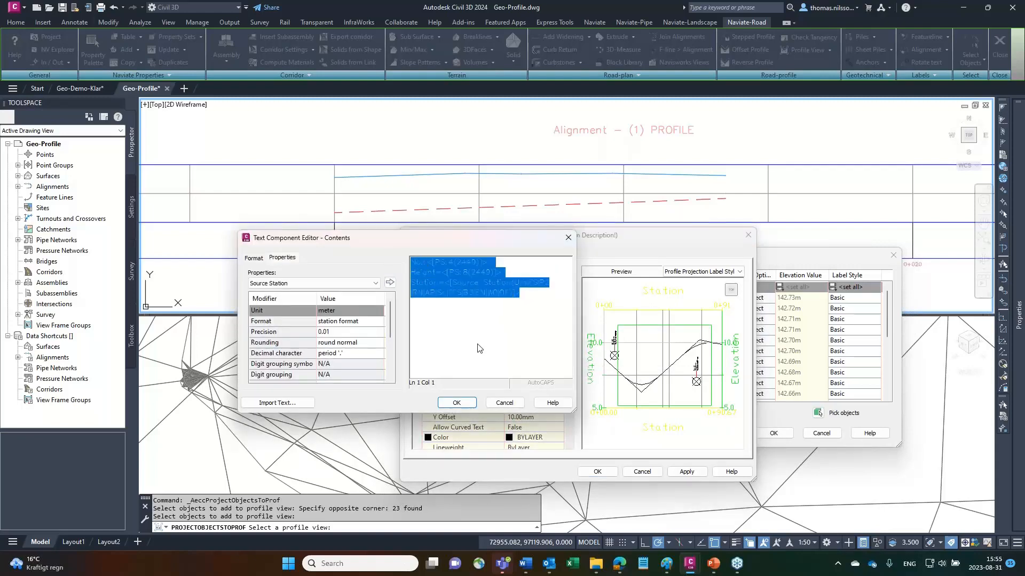
left_click(503, 403)
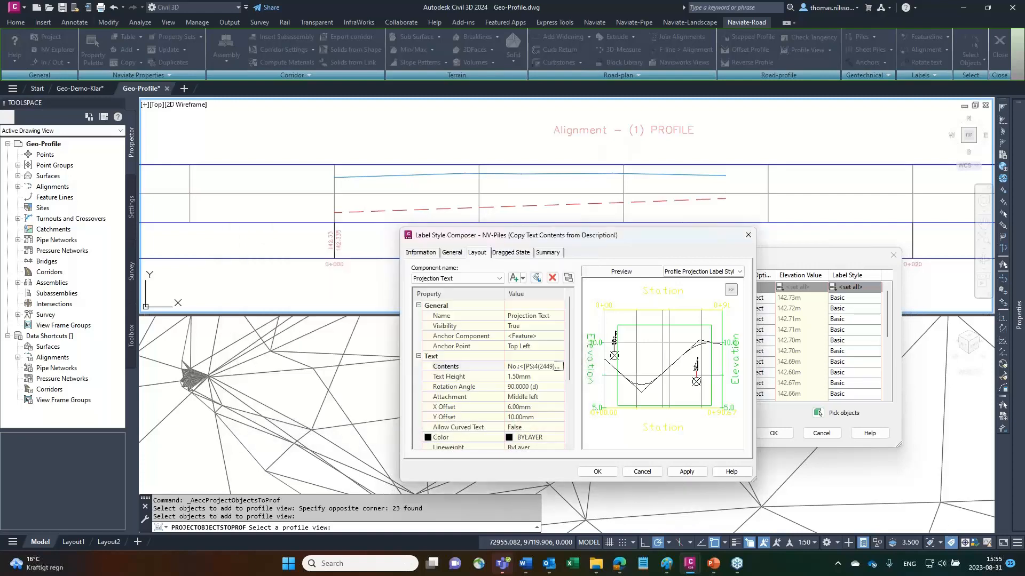
Step: Replace the Projection Text contents with the No., Height and Station expressions copied from the label style's description
left_click(420, 252)
left_click_drag(476, 325, 383, 282)
key("ctrl+c")
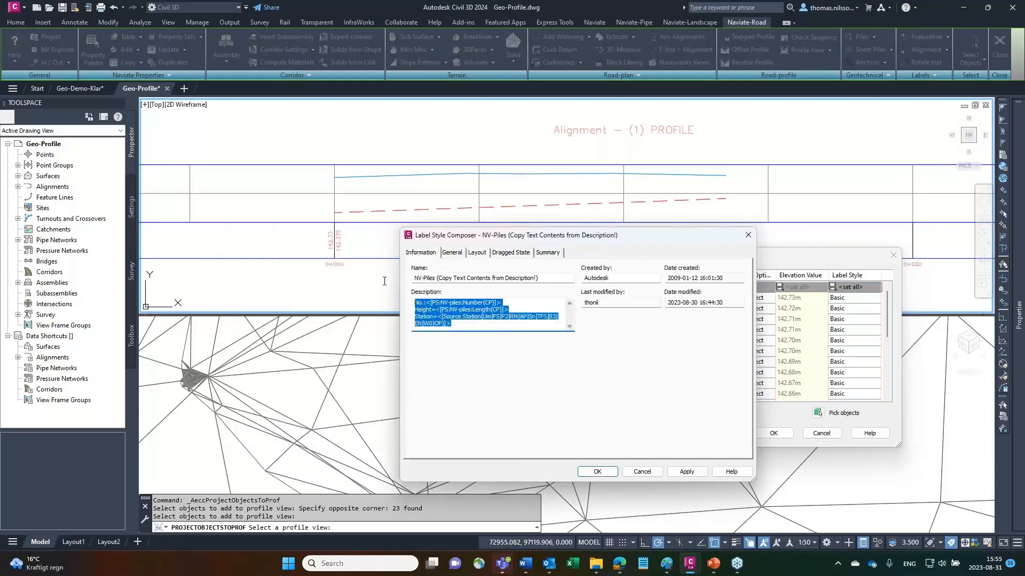
left_click(476, 252)
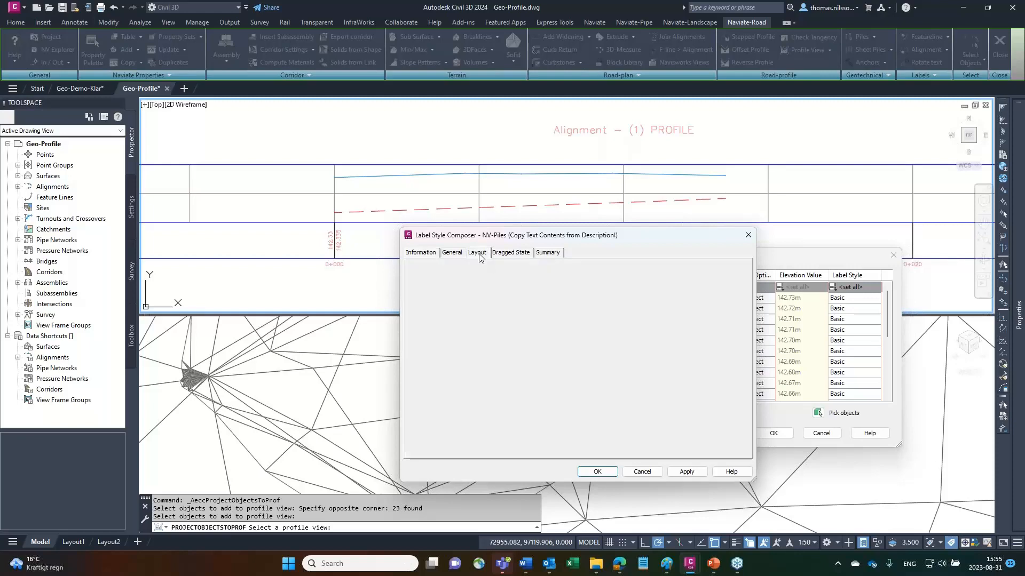
left_click(558, 368)
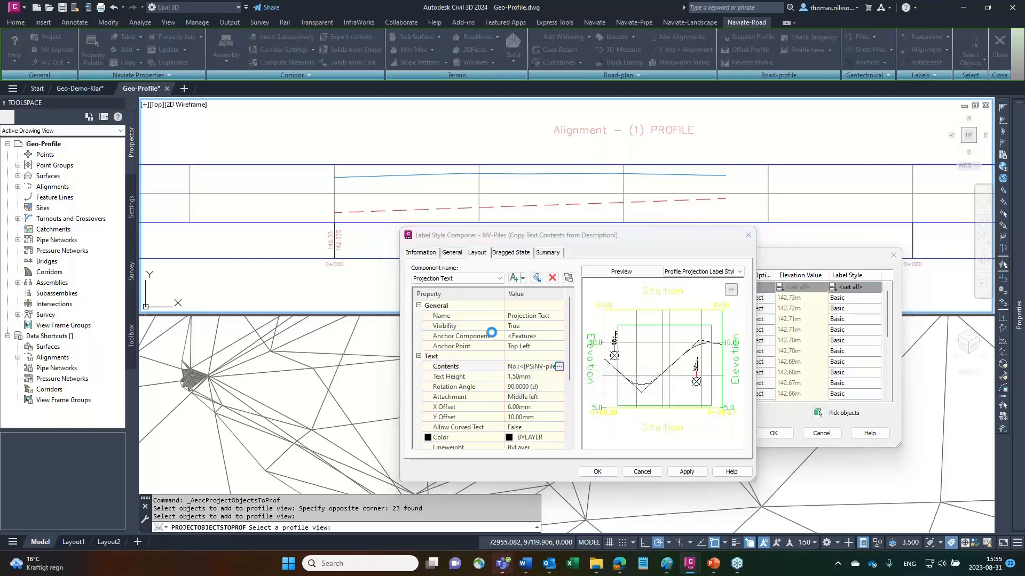
left_click_drag(526, 301, 345, 233)
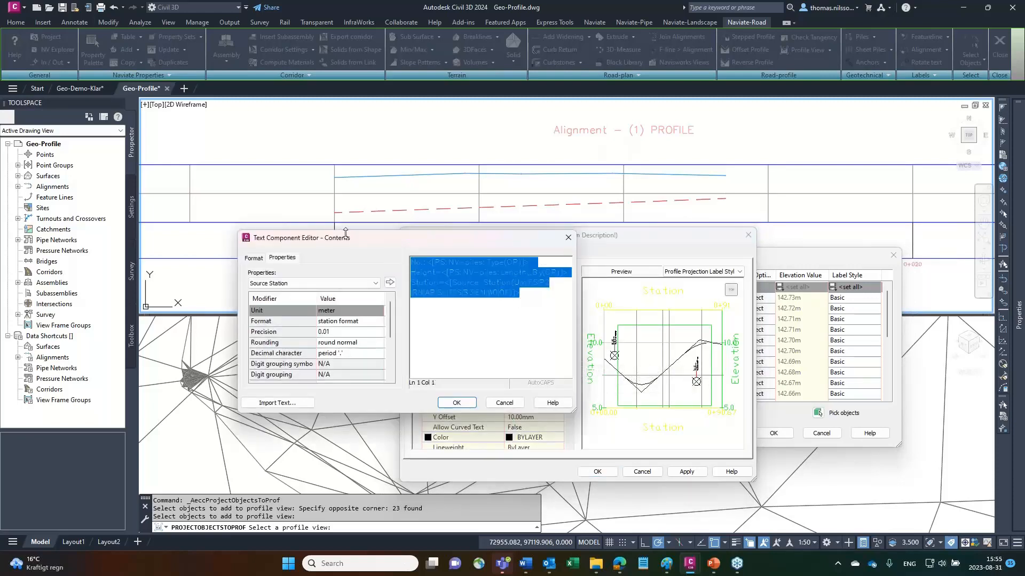
key("ctrl+v")
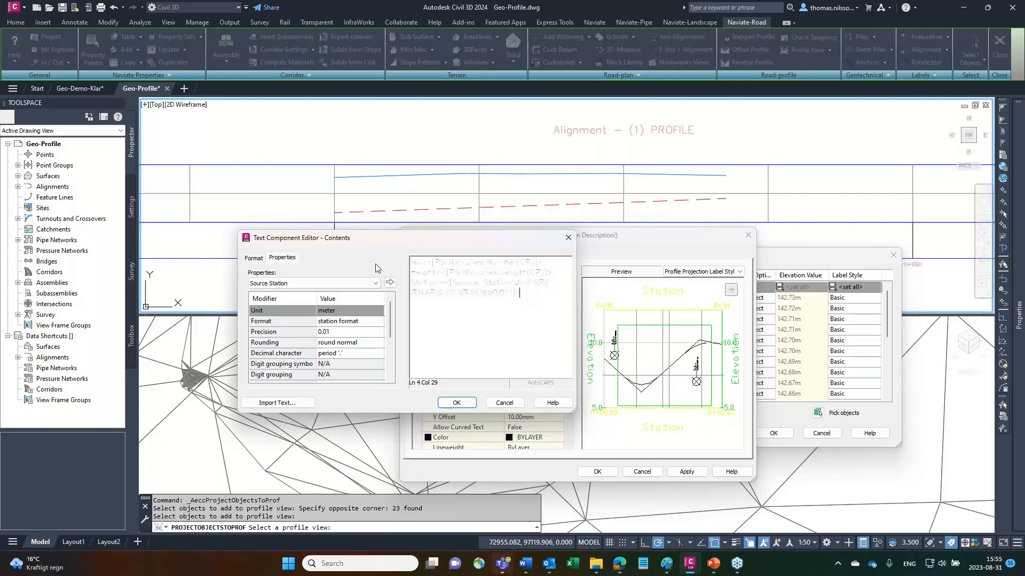
left_click(456, 402)
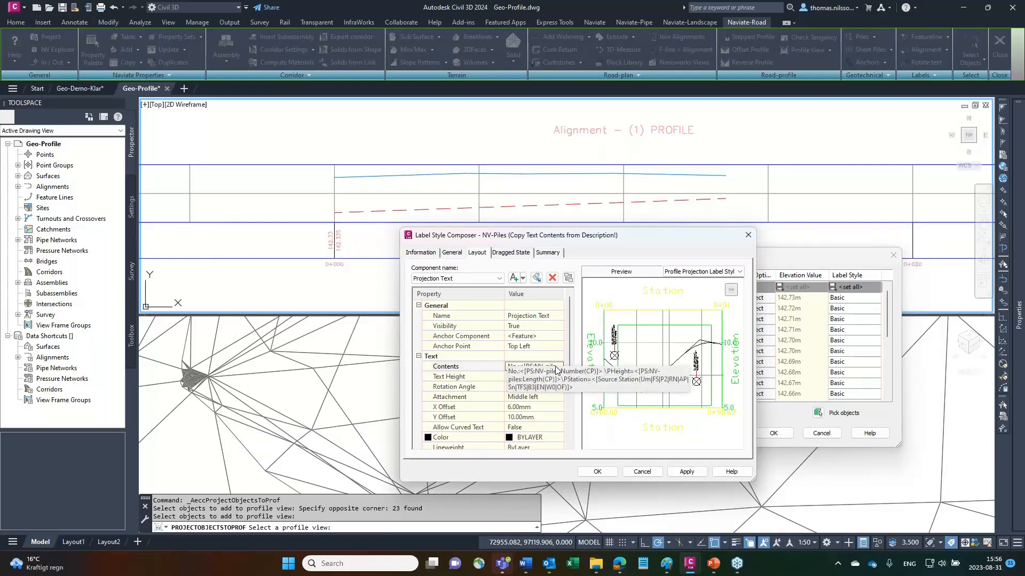
Step: Accept the edited label style for all solids and project the sheet piles onto the profile view
left_click_drag(657, 244, 677, 230)
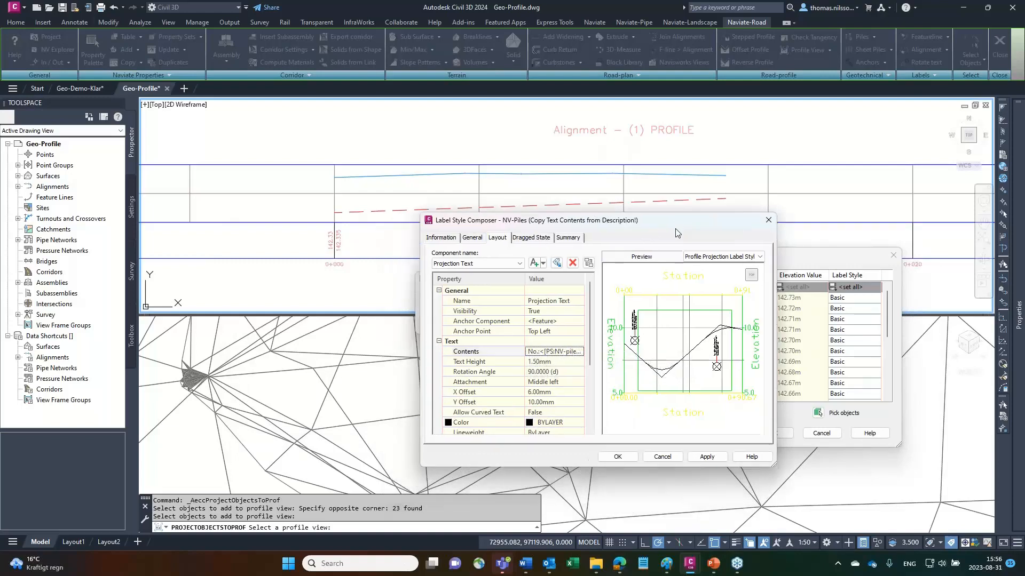
left_click(630, 460)
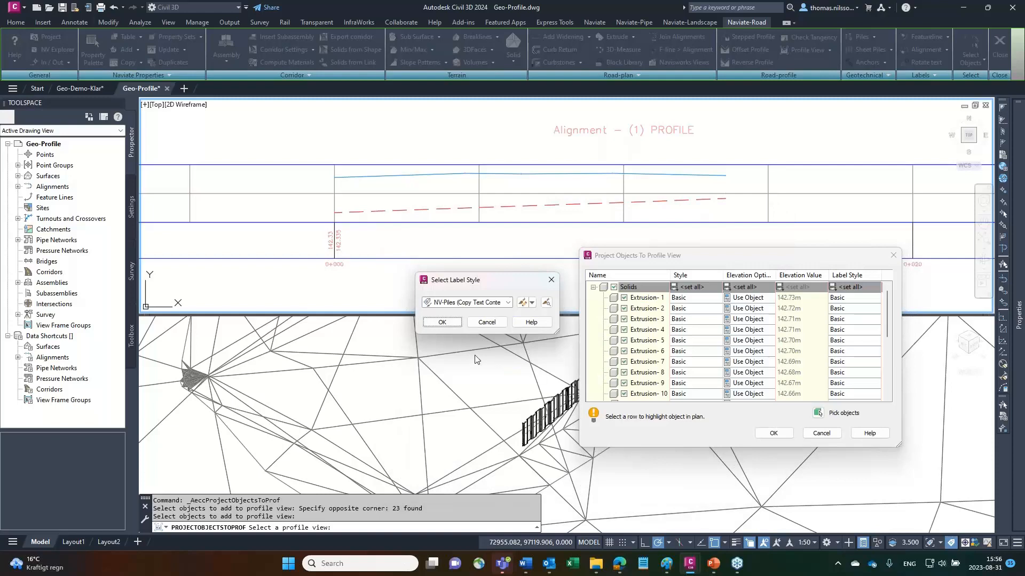
left_click(440, 322)
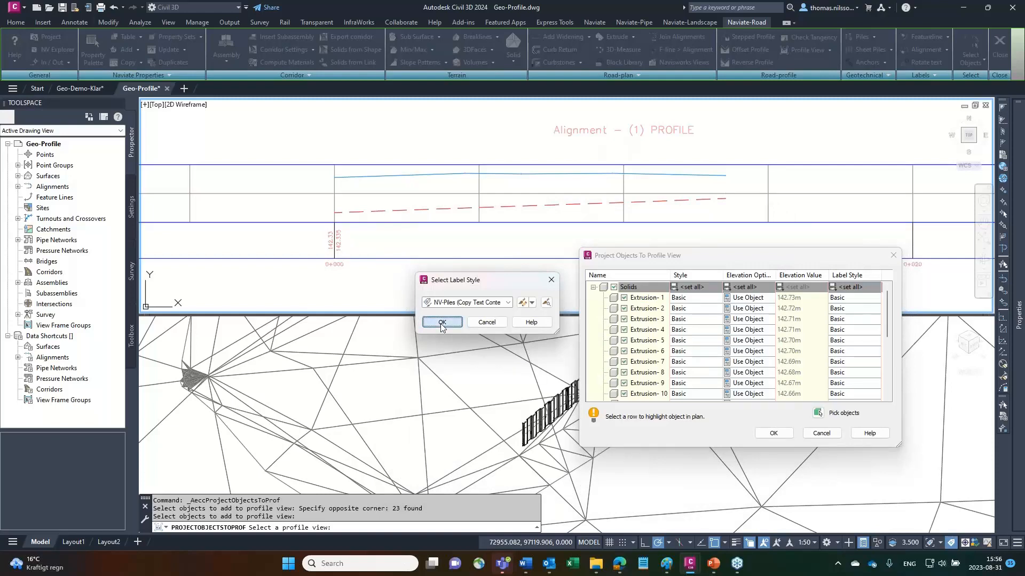
left_click(778, 436)
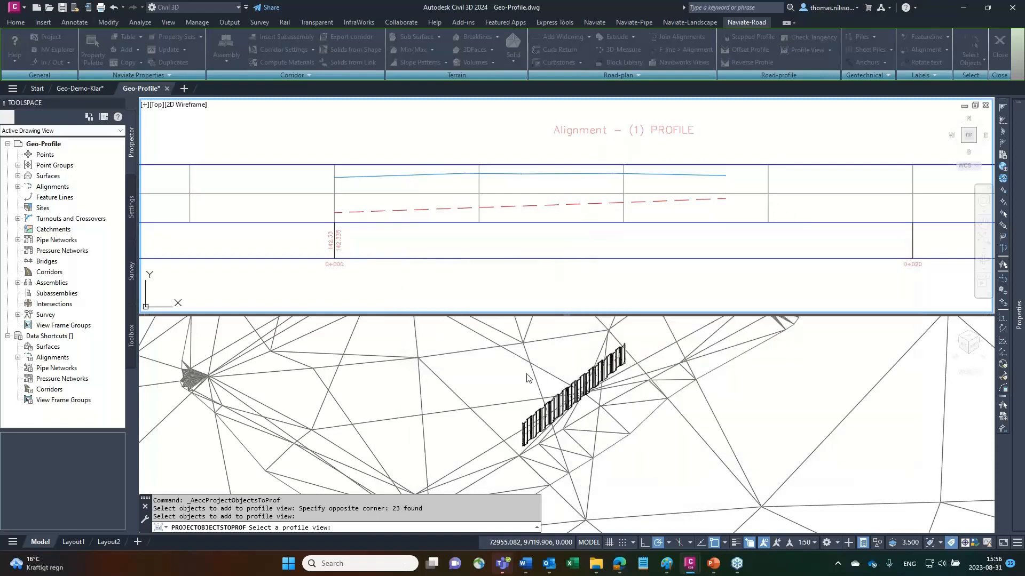
Step: Examine the No., Height and Station labels above the projected sheet piles in the profile view
left_click(469, 243)
middle_click_drag(393, 152, 448, 263)
scroll(447, 264, "up", 3)
middle_click_drag(406, 224, 483, 264)
scroll(453, 236, "up", 2)
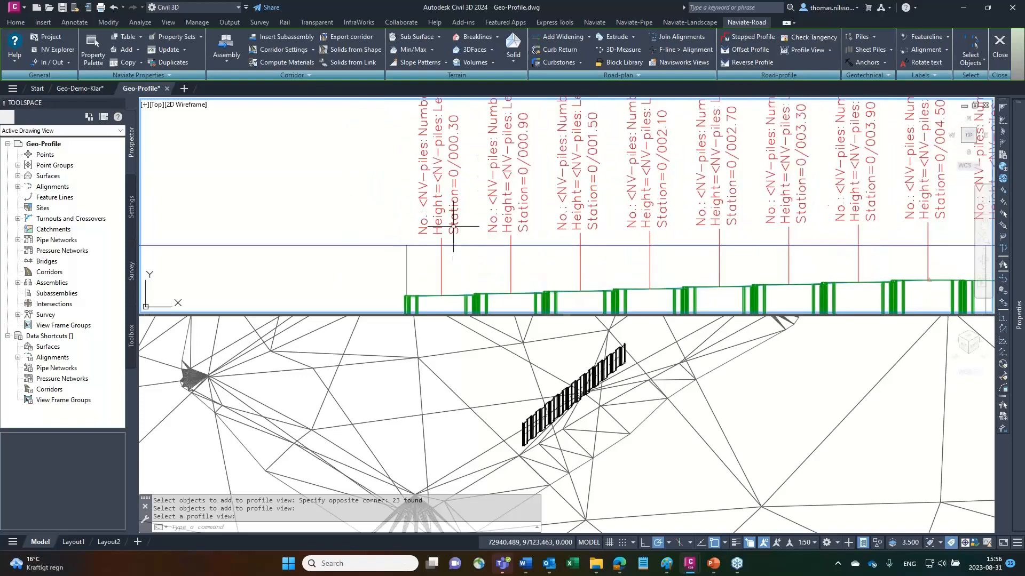
middle_click_drag(443, 191, 445, 199)
scroll(445, 199, "down", 2)
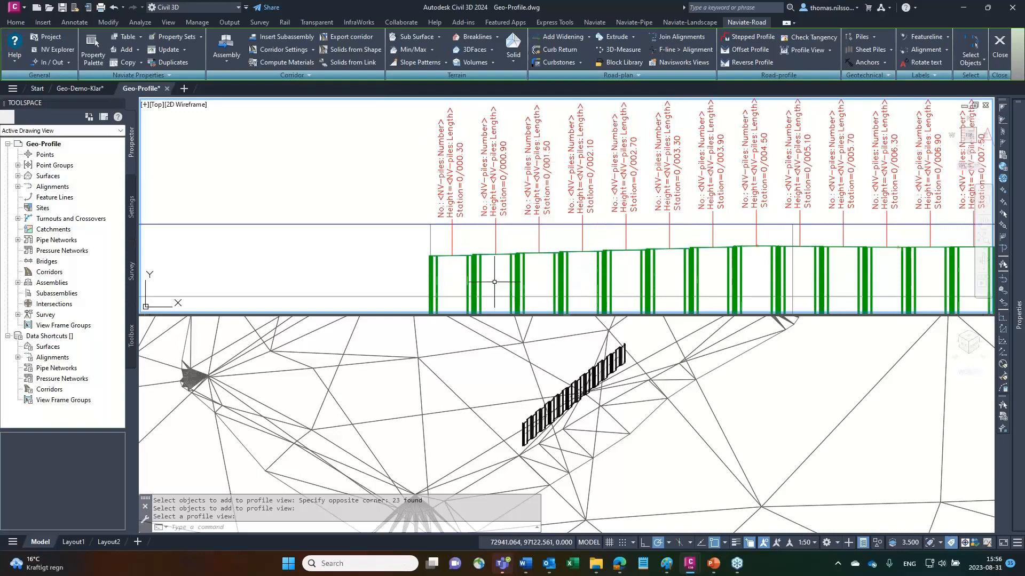
Step: Run Copy Properties to Projected Objects on the whole row of projected sheet piles in the profile view
left_click(831, 49)
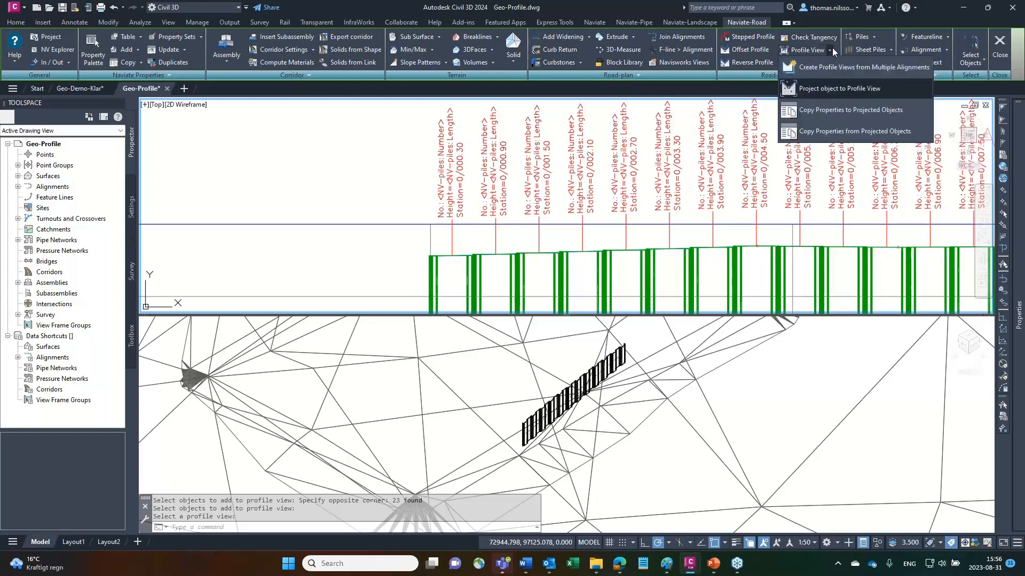
left_click(867, 110)
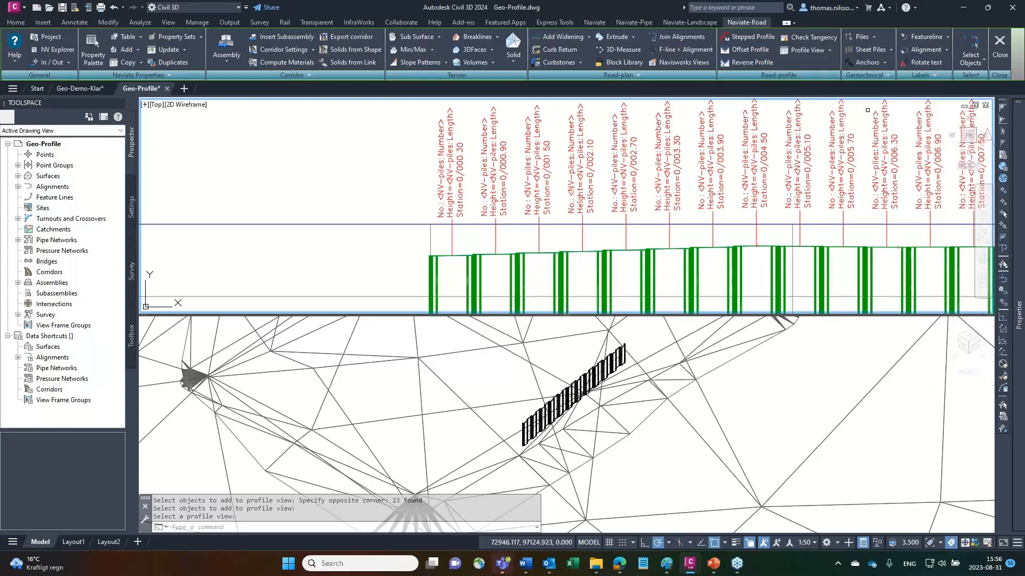
scroll(738, 184, "down", 4)
middle_click_drag(739, 184, 589, 177)
left_click(866, 220)
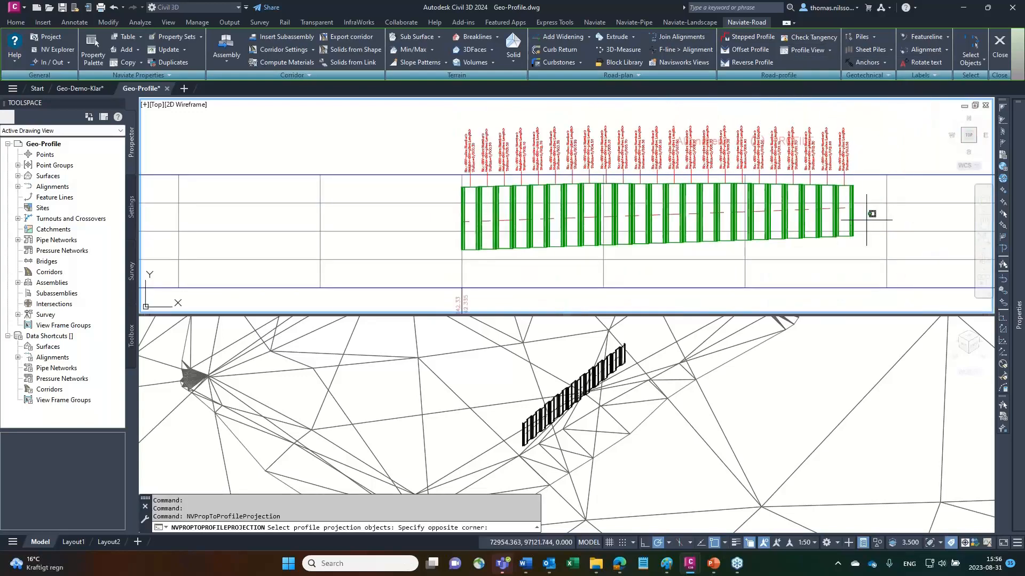
left_click(459, 229)
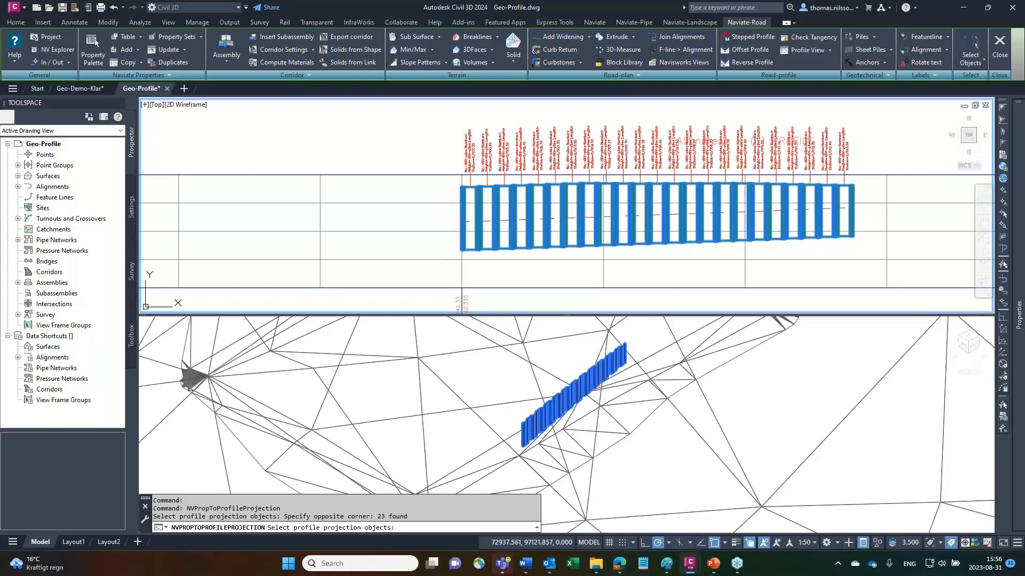
key("Return")
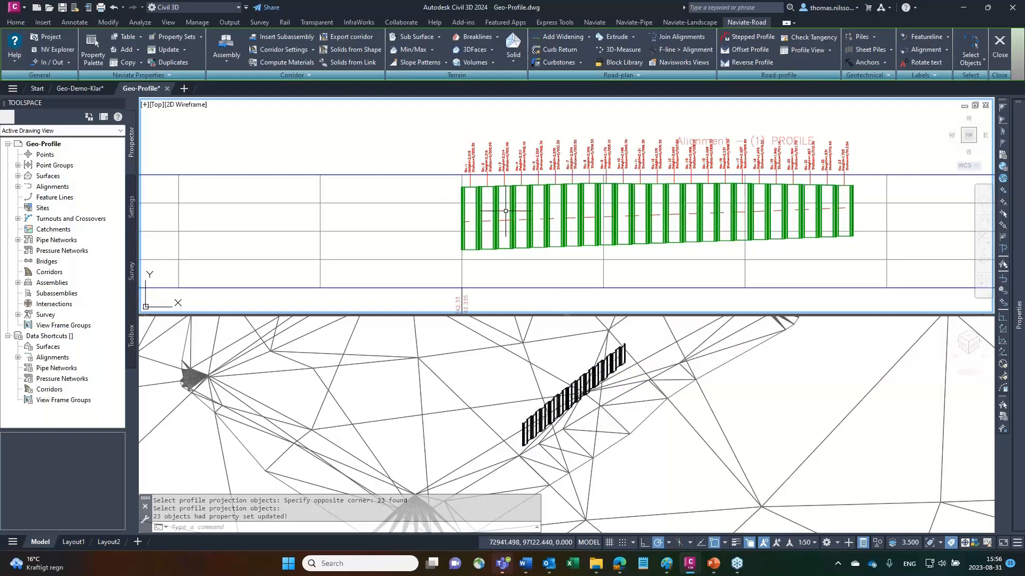
Step: Set the Length property in the NV-piles property set of the first projected sheet pile (No. 1) to 2
scroll(472, 153, "up", 2)
scroll(471, 154, "up", 3)
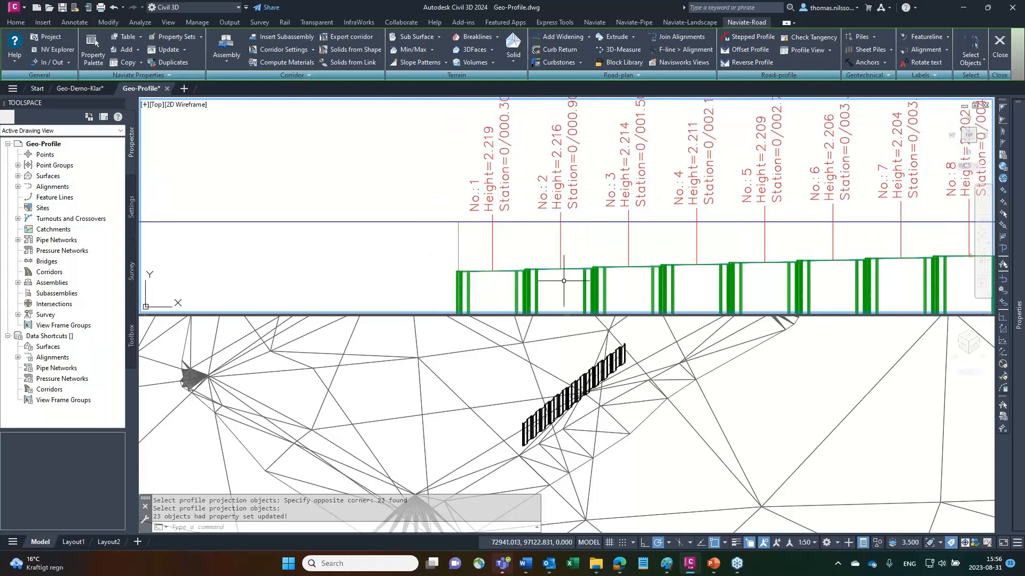
scroll(659, 217, "down", 4)
middle_click_drag(703, 250, 525, 212)
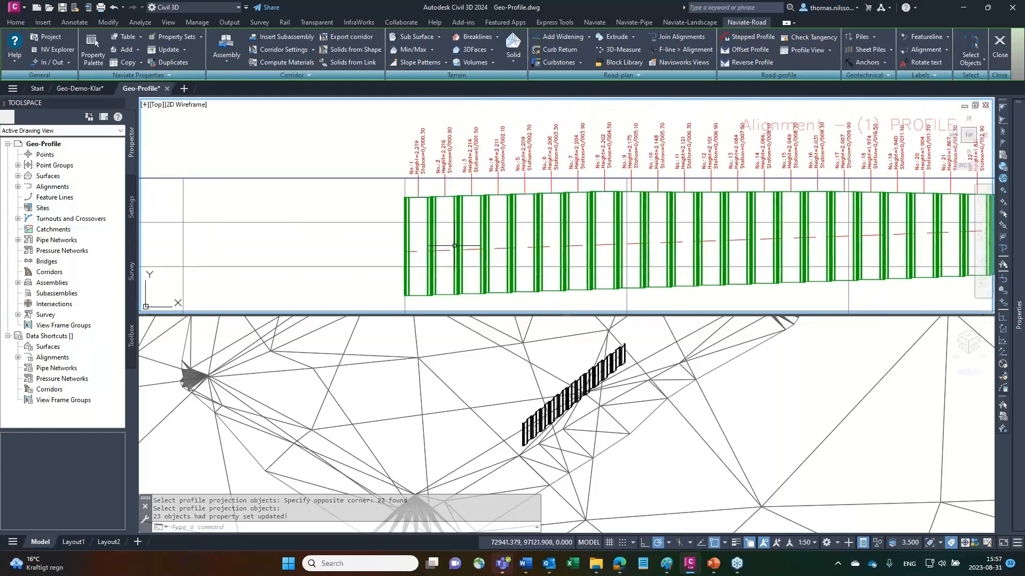
left_click(406, 273)
mouse_move(1017, 277)
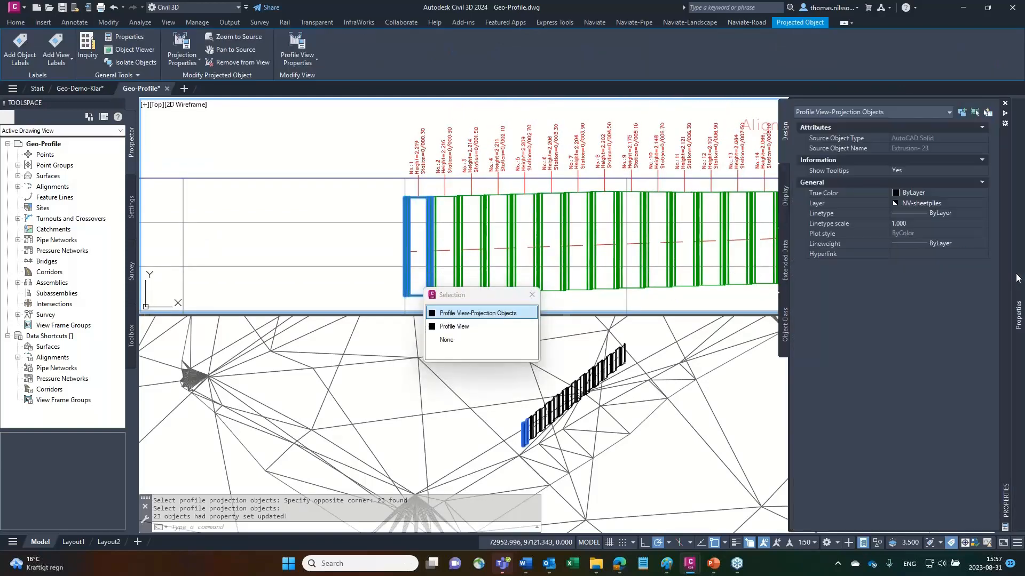
left_click(785, 267)
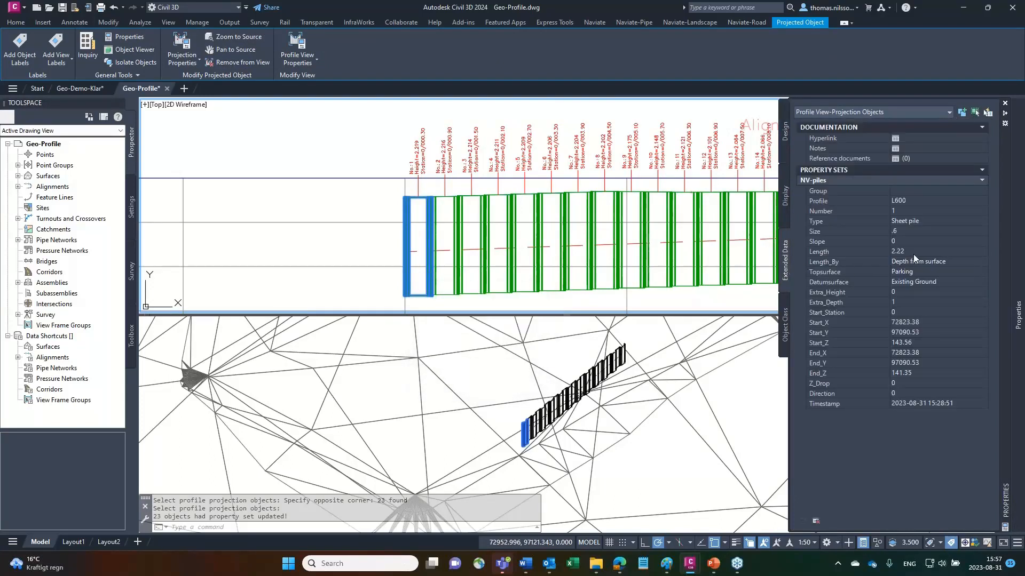
left_click(913, 254)
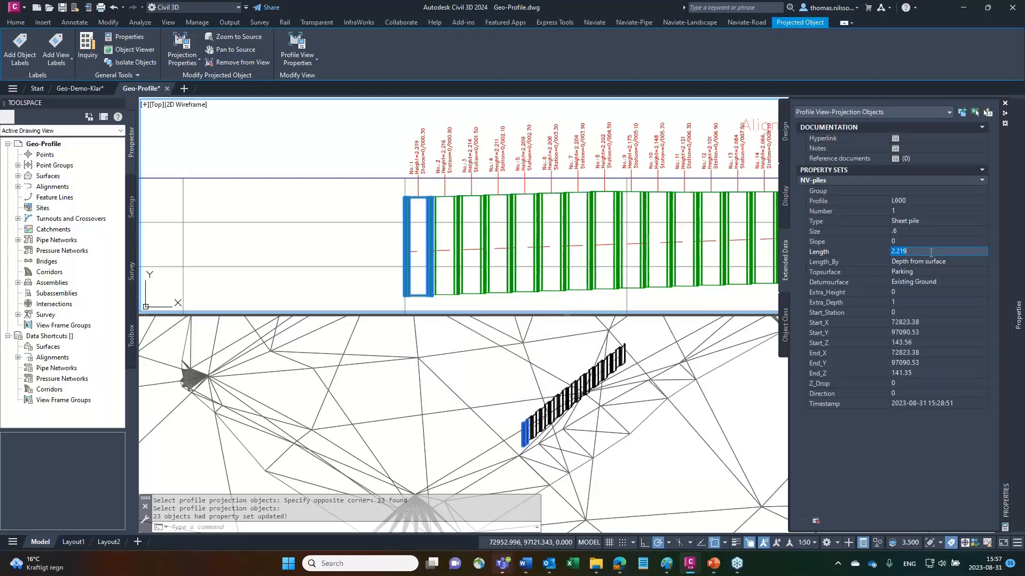
type("2")
key("Tab")
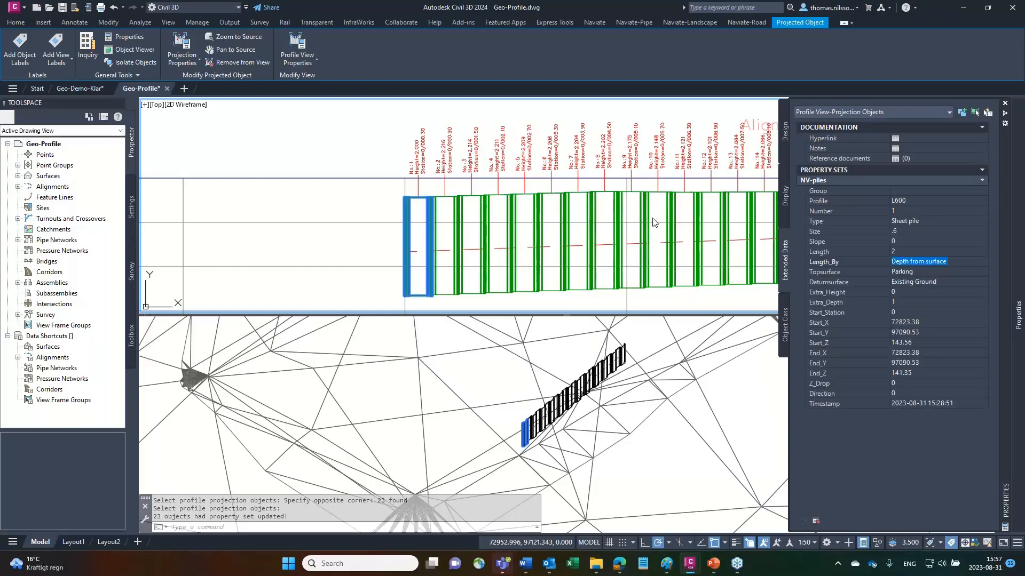
key("ctrl+1")
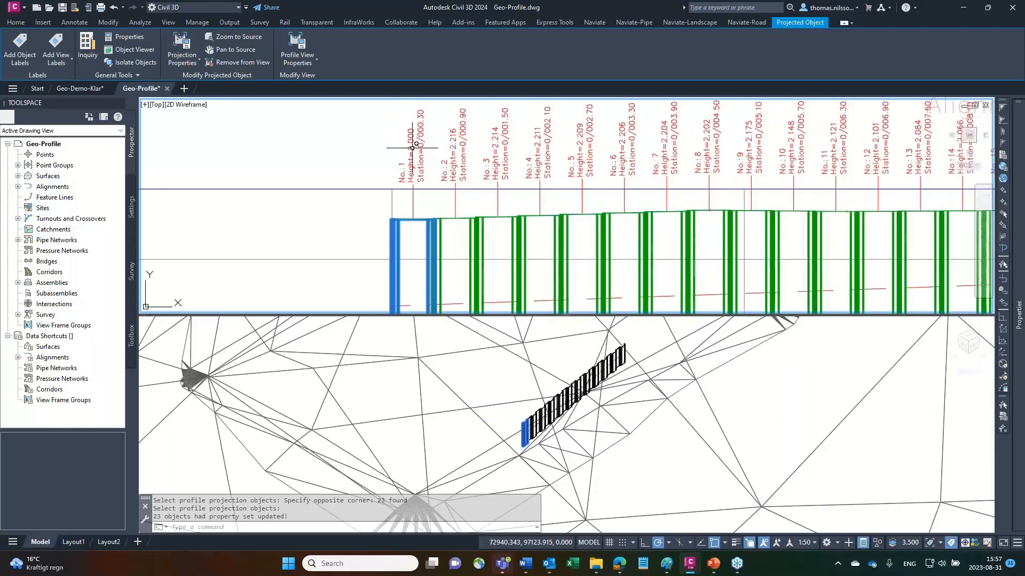
Step: Run Copy Properties from Projected Objects on the first projected sheet pile to pass its edited properties to the source solid
middle_click_drag(497, 210, 469, 188)
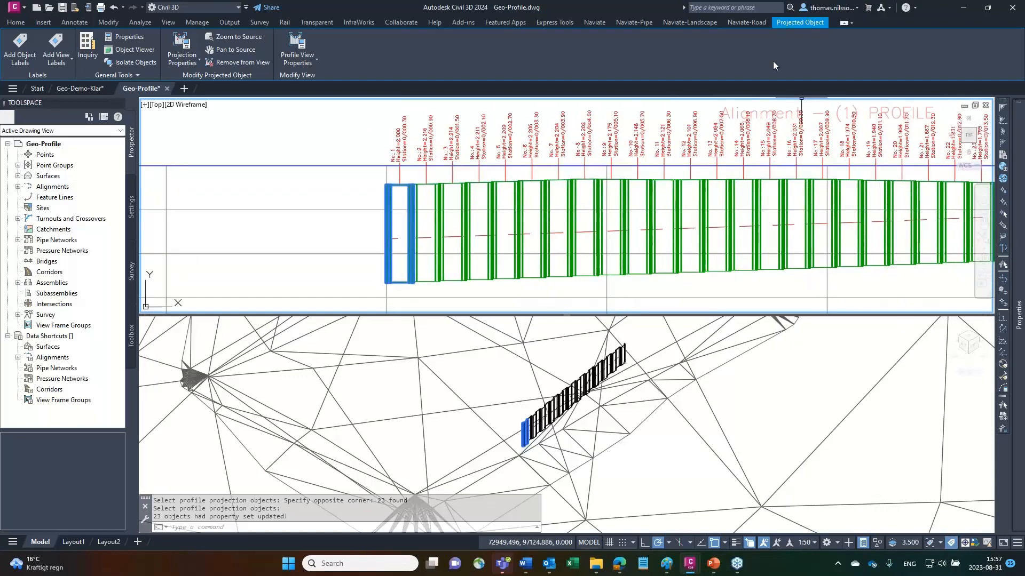
left_click(753, 20)
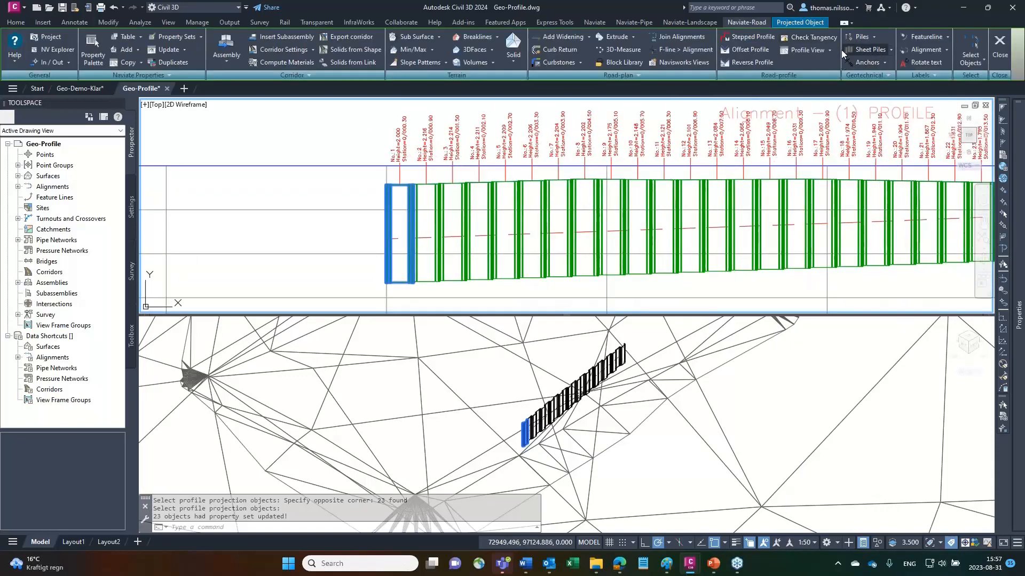
left_click(891, 50)
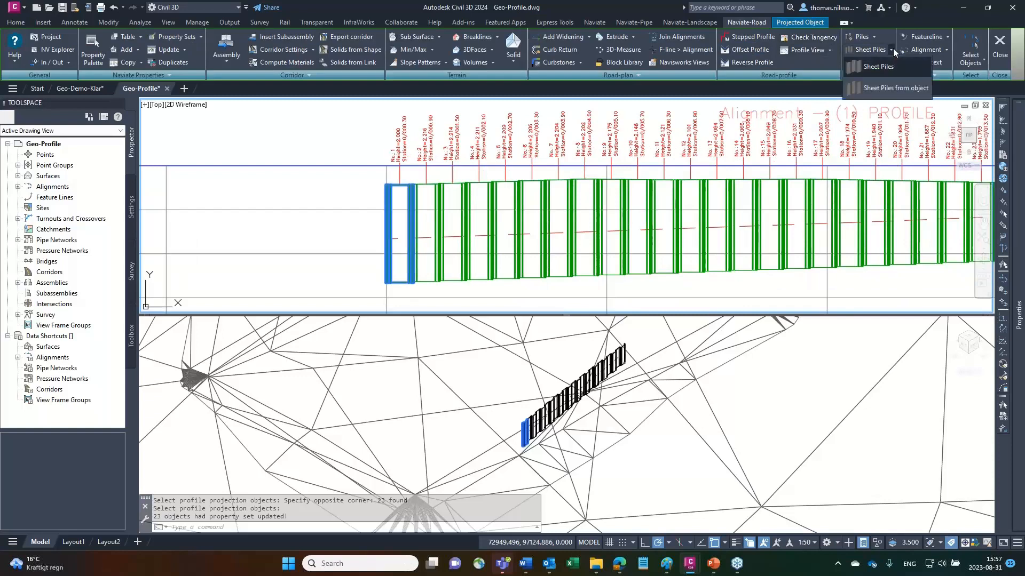
left_click(836, 51)
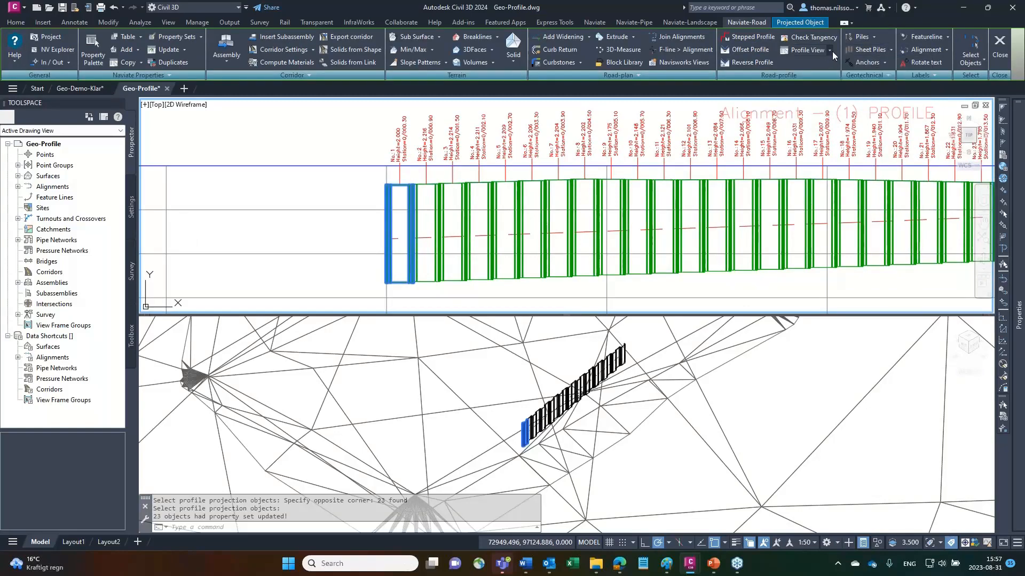
left_click(830, 50)
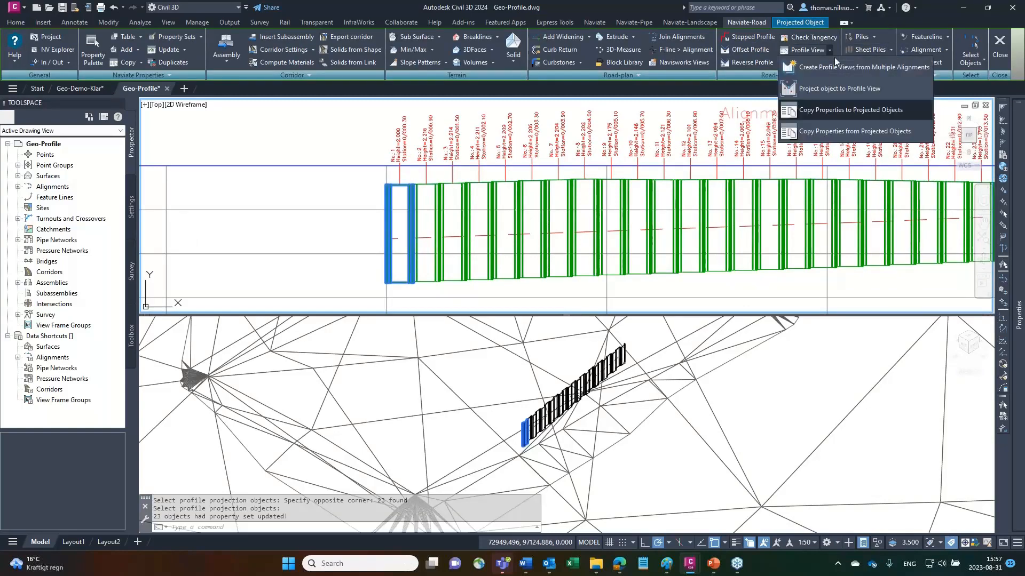
left_click(842, 132)
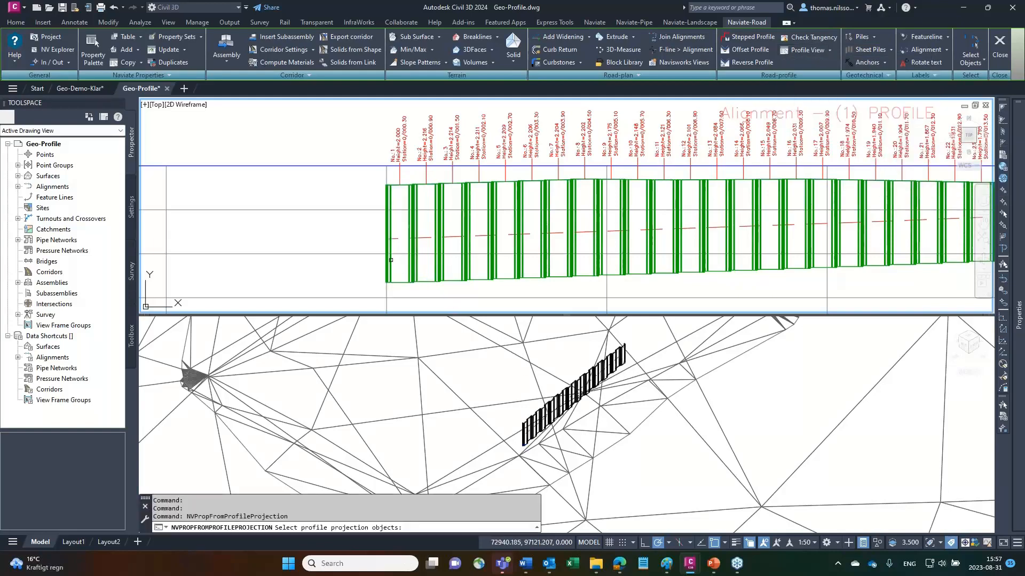
left_click(389, 259)
key("Return")
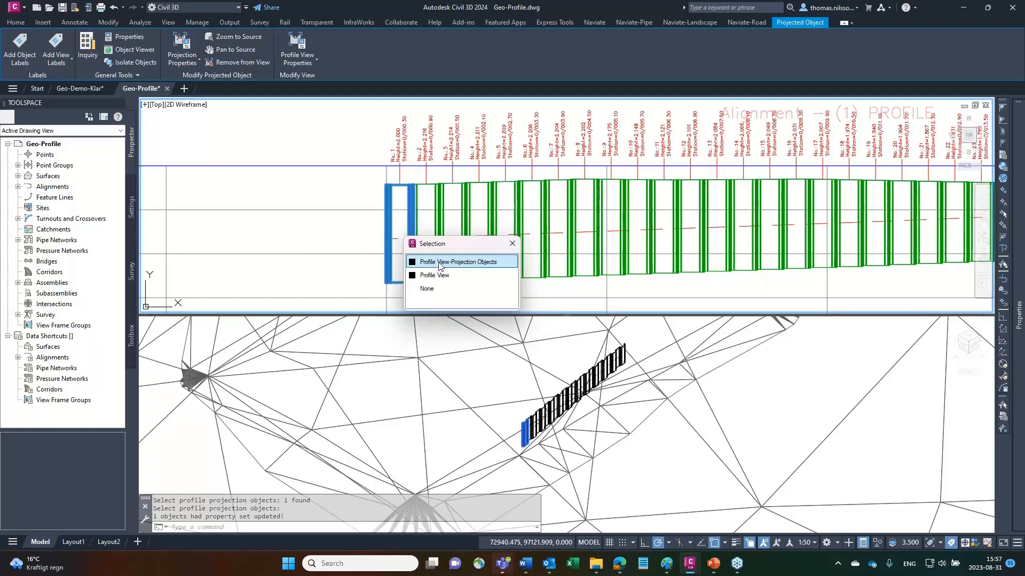
Step: Zoom to the source solid of the first projected sheet pile in the plan viewport
left_click(440, 264)
right_click(320, 233)
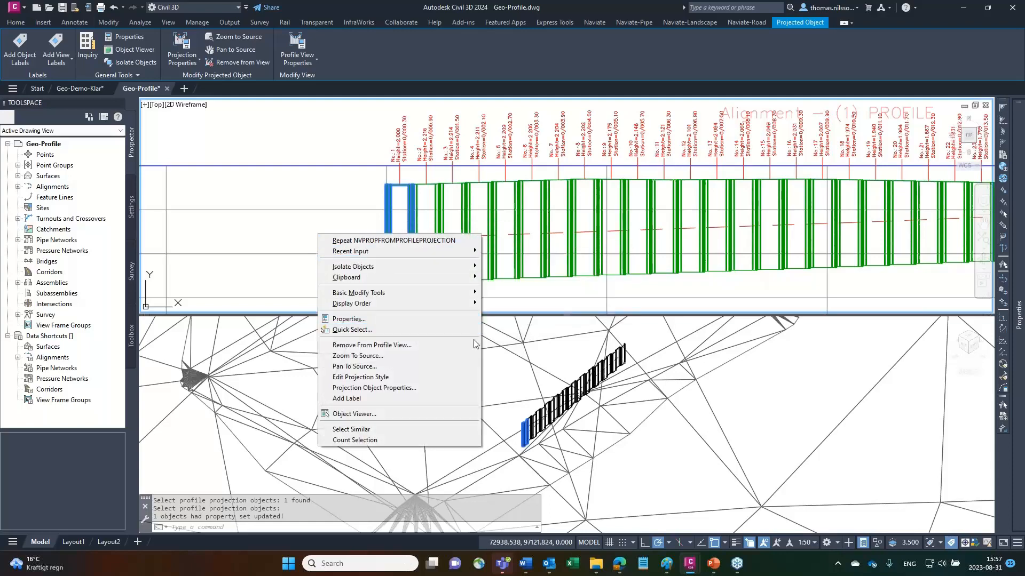
left_click(502, 379)
right_click(490, 163)
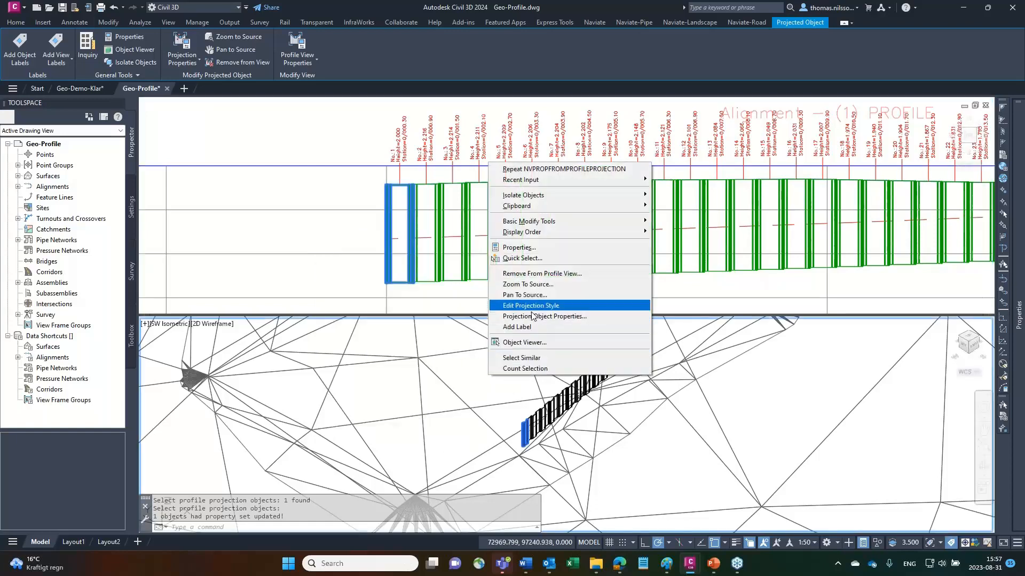
left_click(529, 284)
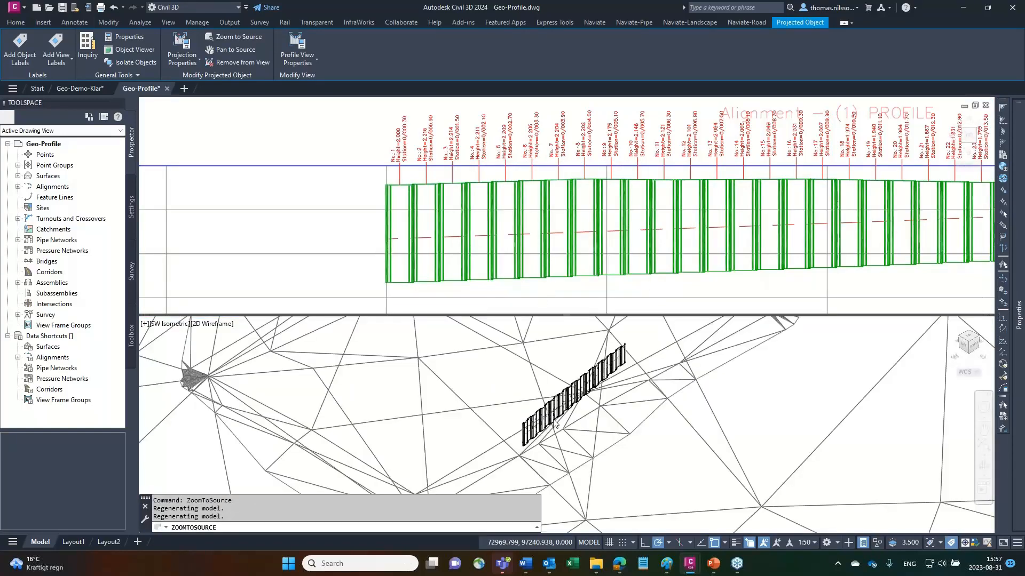
scroll(558, 411, "up", 6)
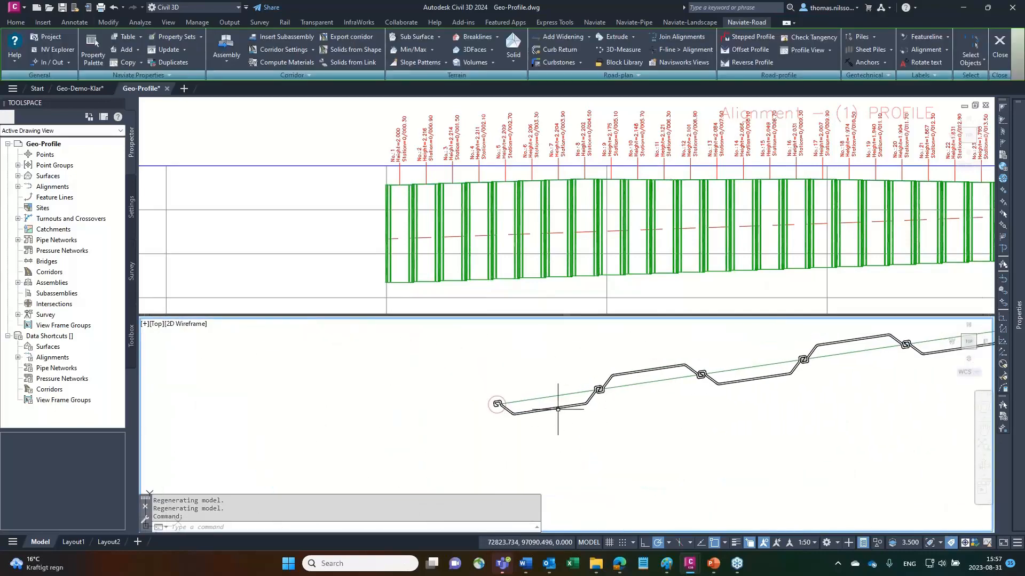
Step: Set the extrusion height of the first sheet pile's source solid in the plan viewport to 2.000, matching its NV-piles Length property
left_click(557, 410)
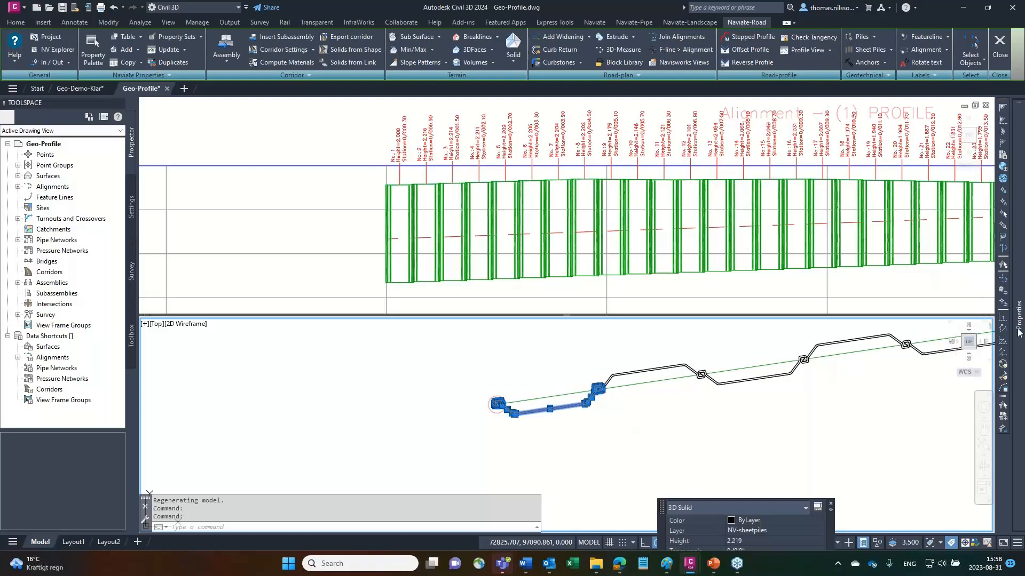
mouse_move(1020, 333)
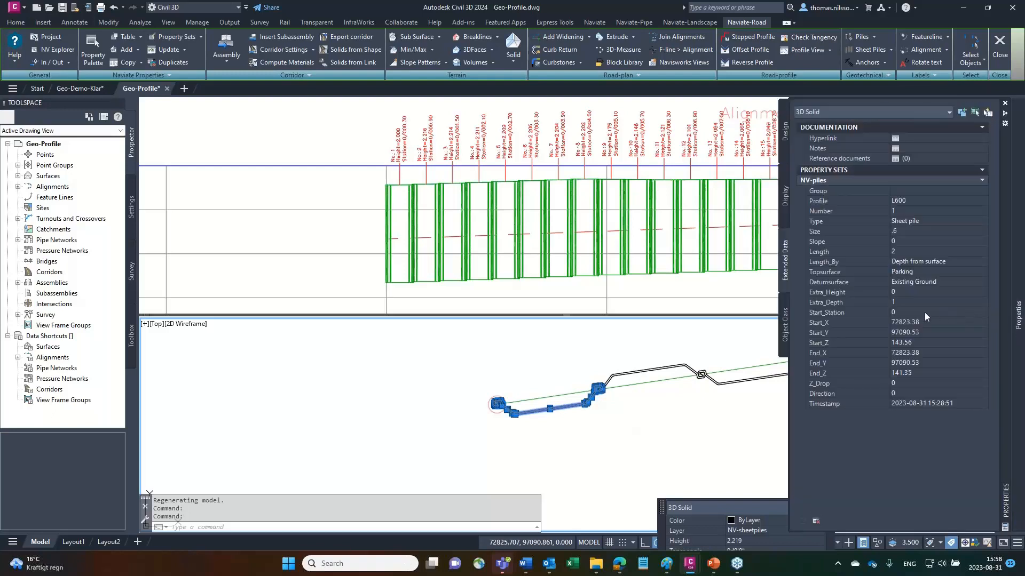
left_click(909, 251)
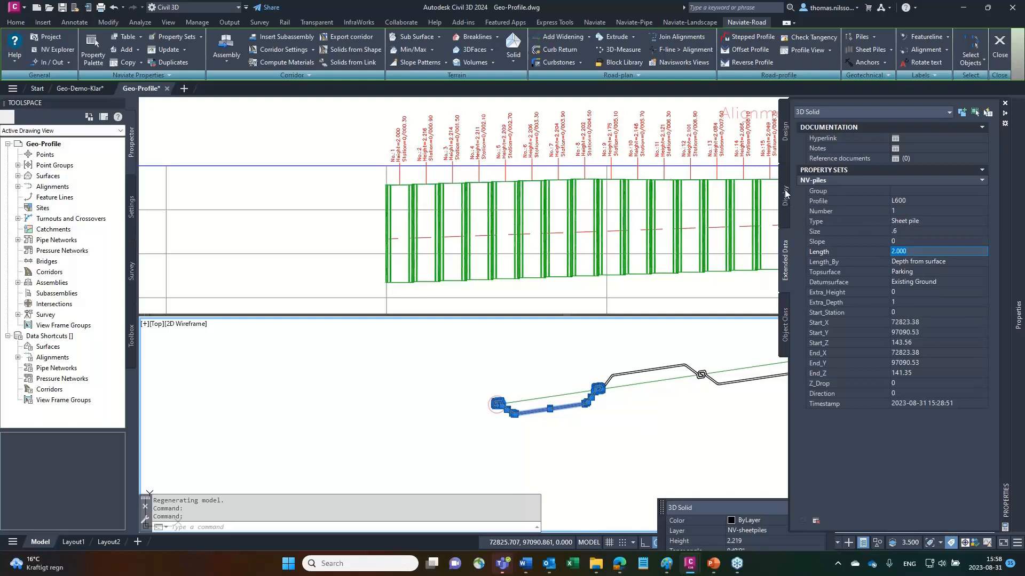
left_click(786, 134)
left_click(924, 263)
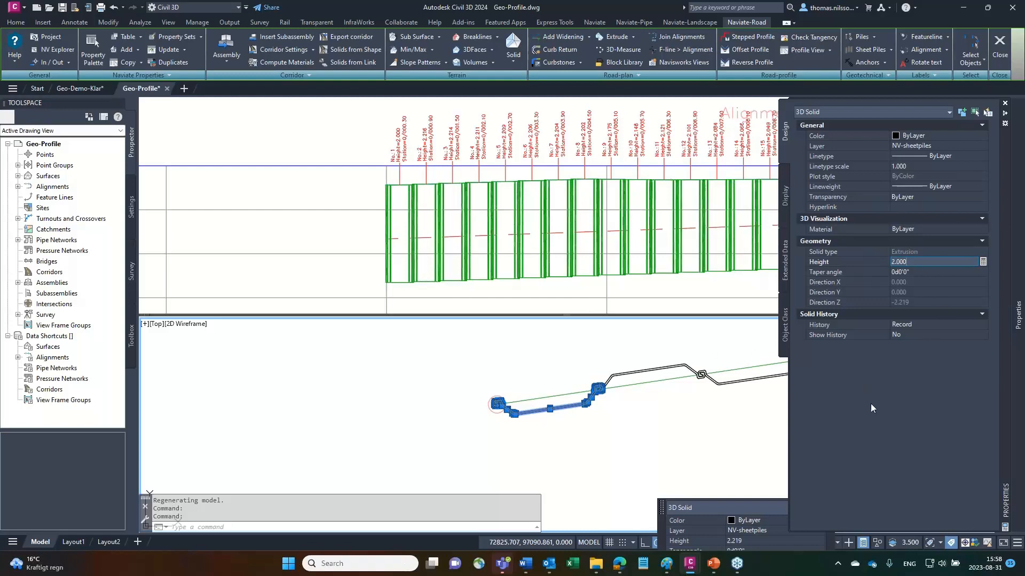
left_click(931, 273)
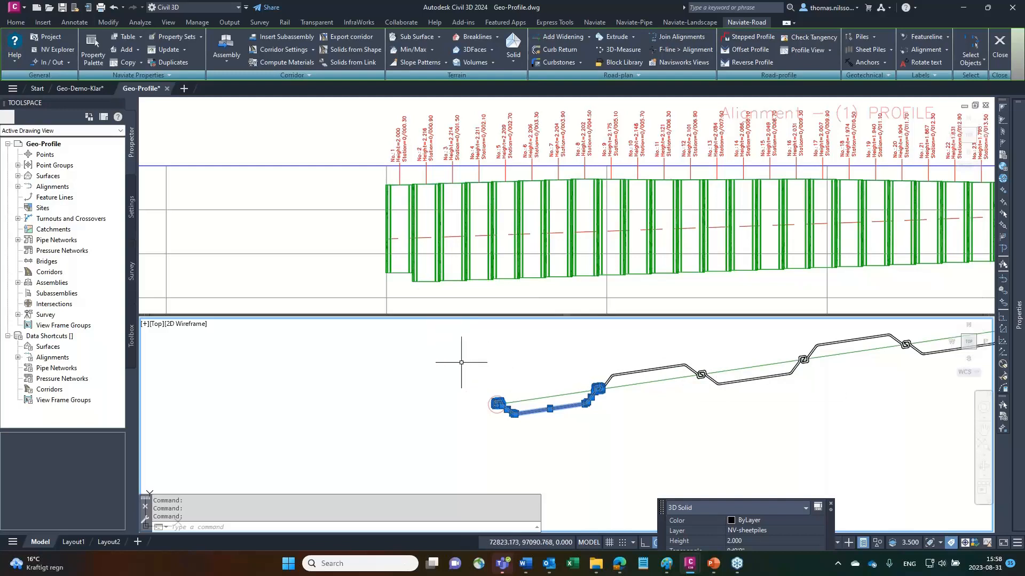
mouse_move(461, 362)
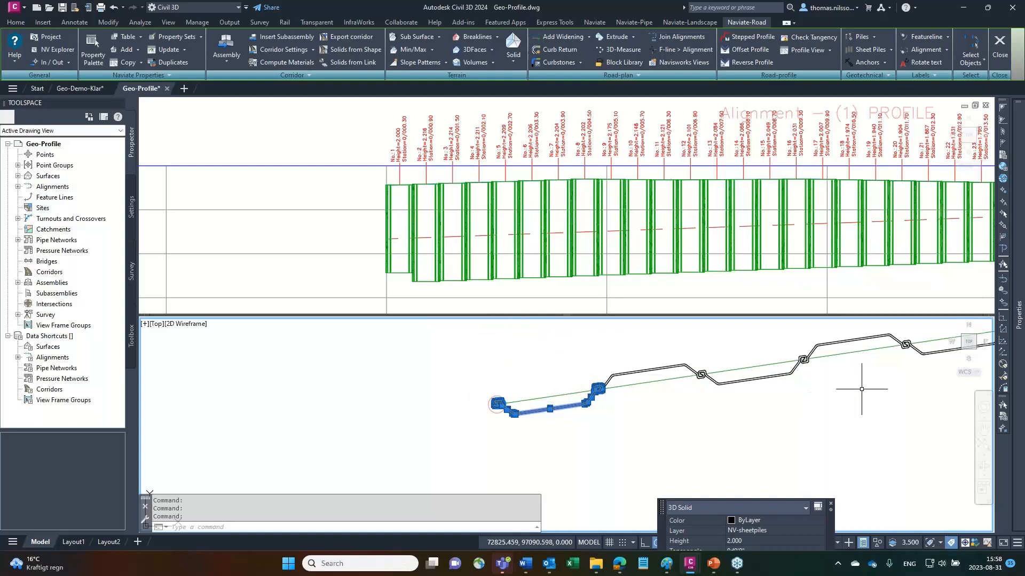
middle_click_drag(612, 361, 299, 394)
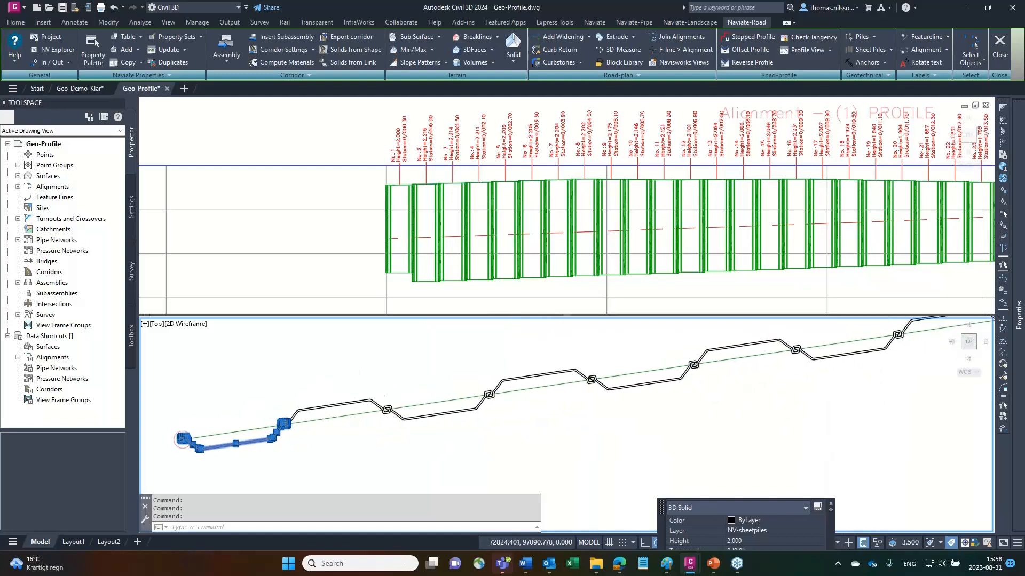
scroll(356, 397, "down", 2)
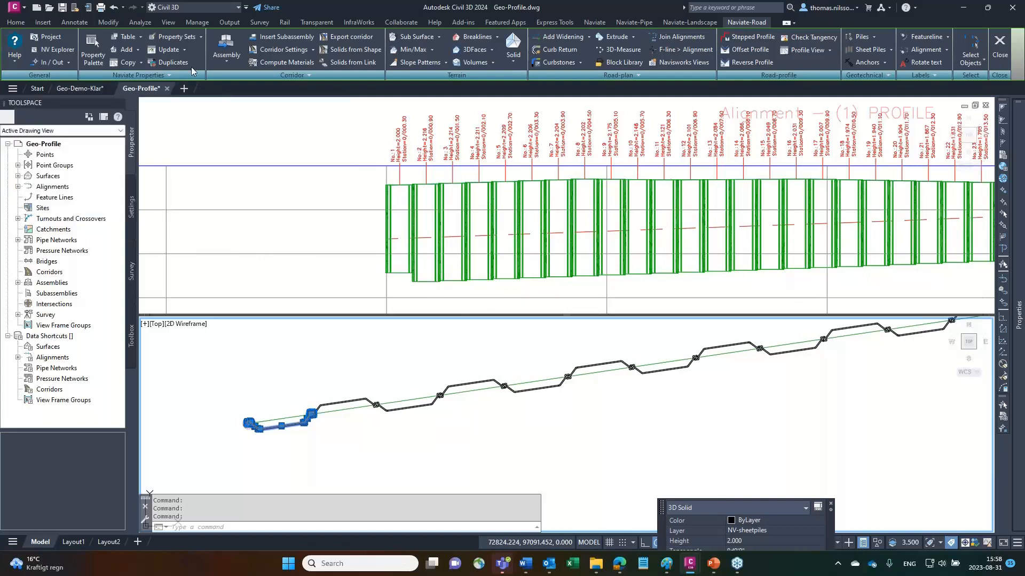
Step: Create a new drawing and import the Naviate Cogo Point Settings for piles into it
left_click(37, 8)
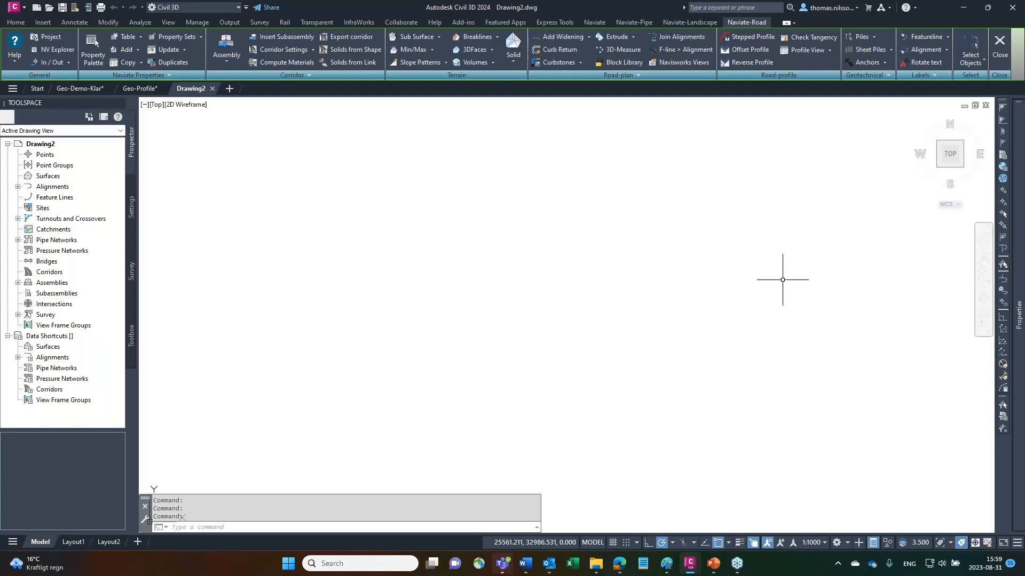
left_click(874, 37)
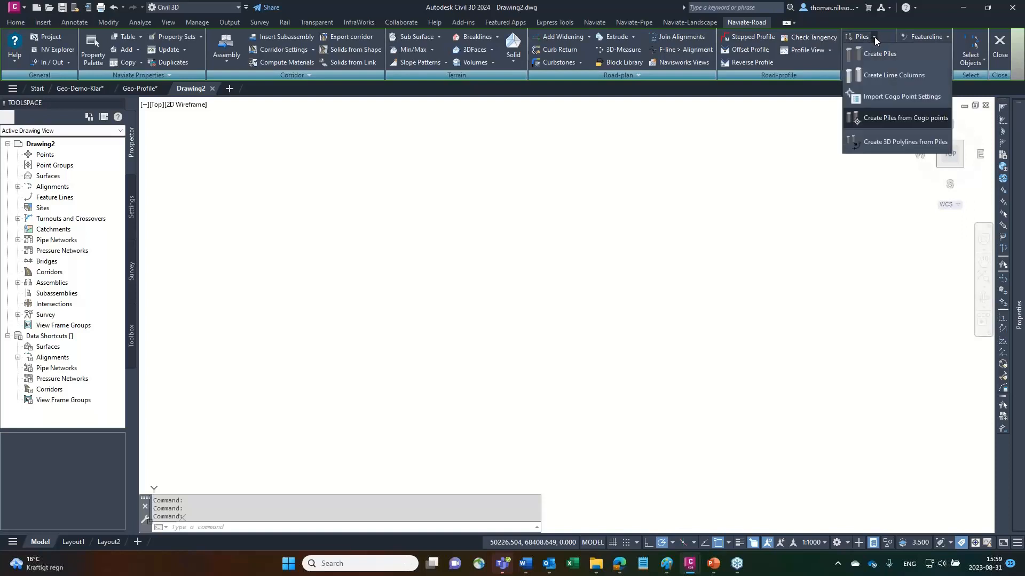
left_click(872, 99)
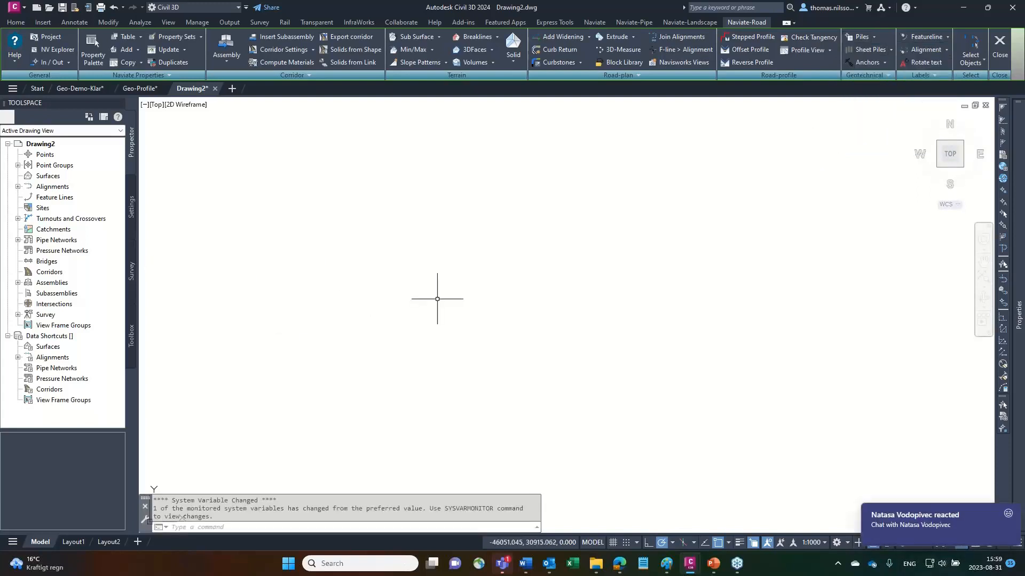
Step: Examine the NV-Piles point group and the Naviate user-defined property classification for points
left_click(17, 166)
left_click(59, 176)
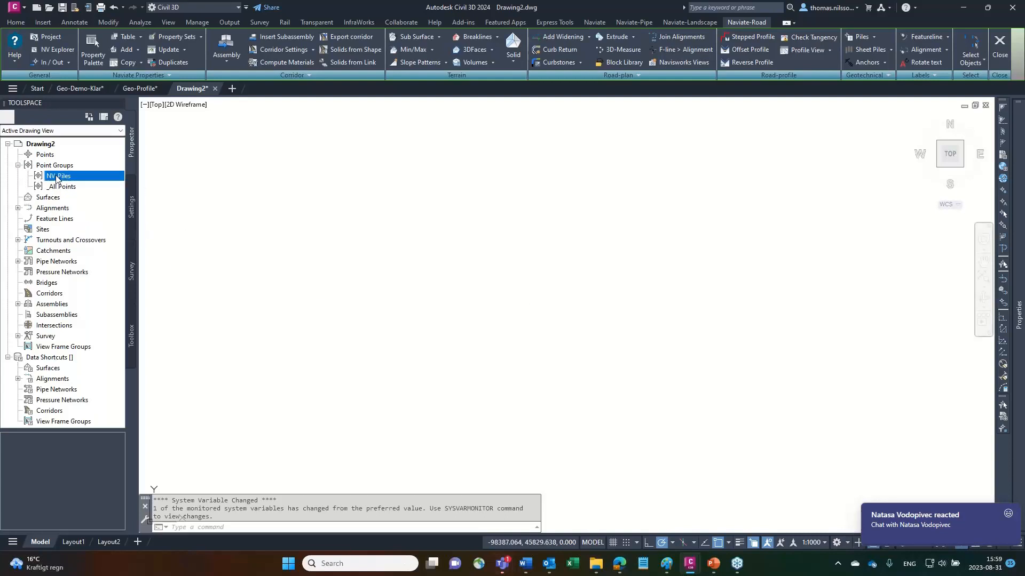
left_click(132, 195)
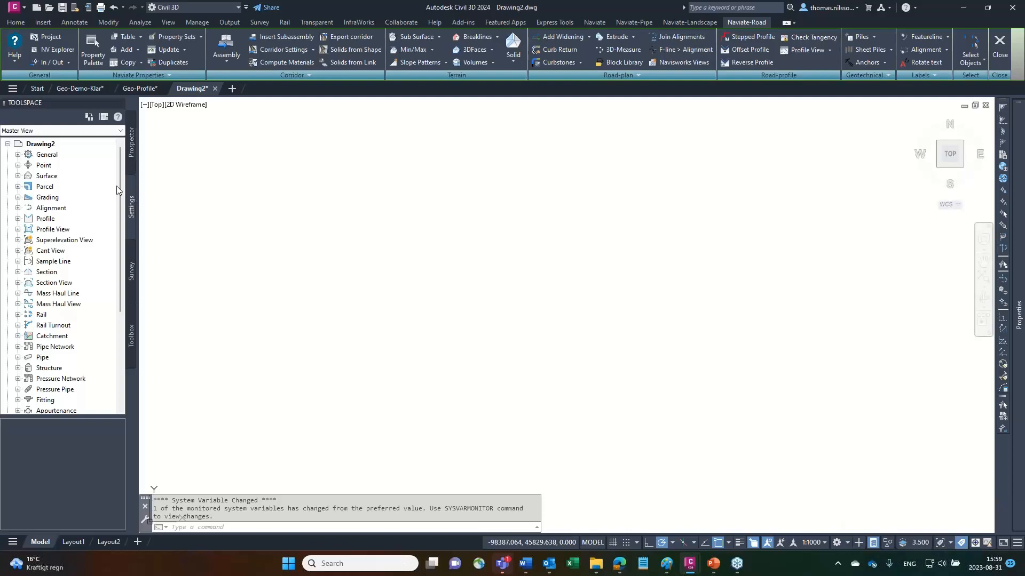
left_click(17, 165)
left_click(28, 176)
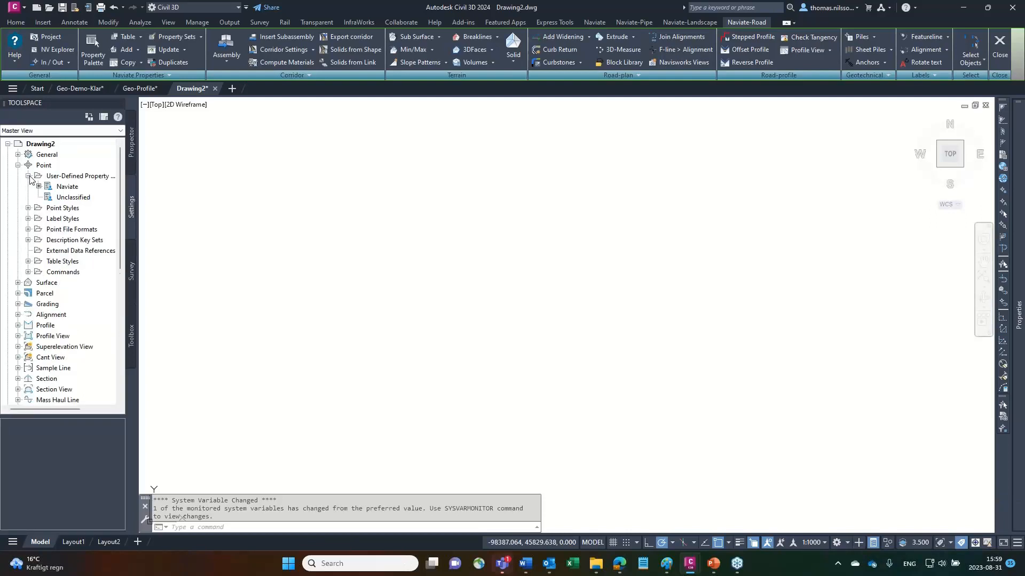
left_click(66, 187)
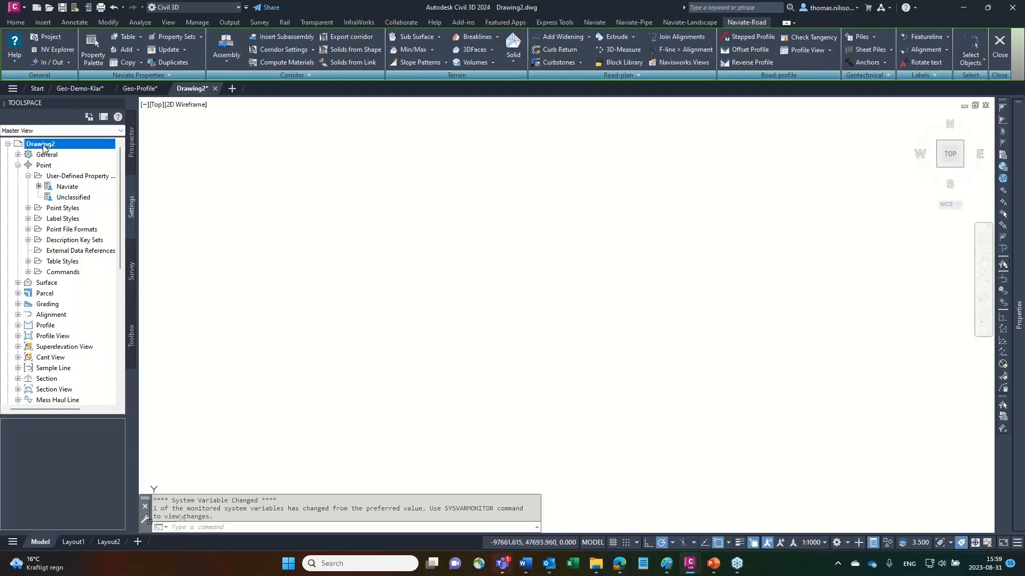
left_click(134, 142)
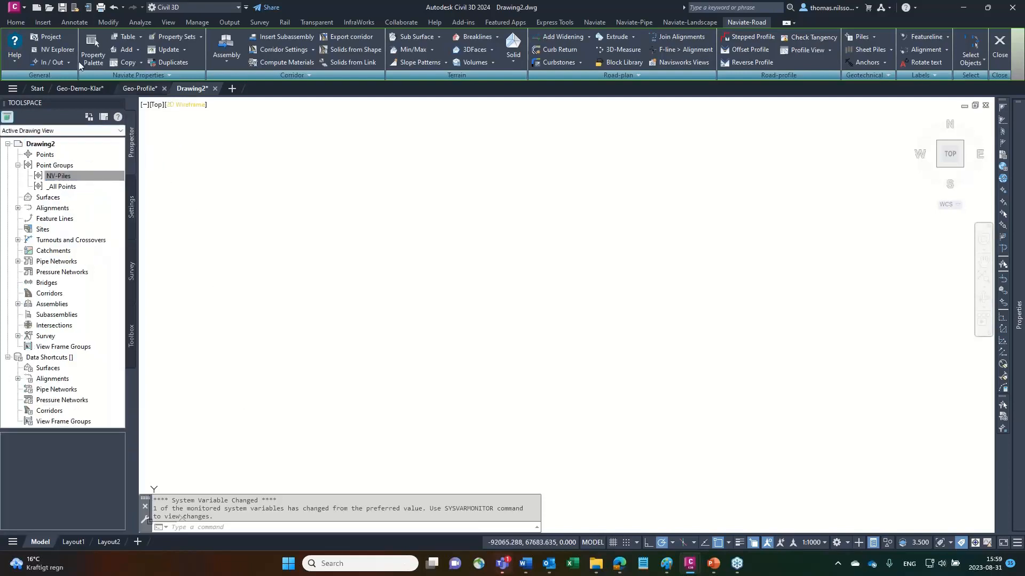
Step: Start importing points from a file and choose NV-Piles.csv in the DagensDemo folder as the source file
left_click(42, 22)
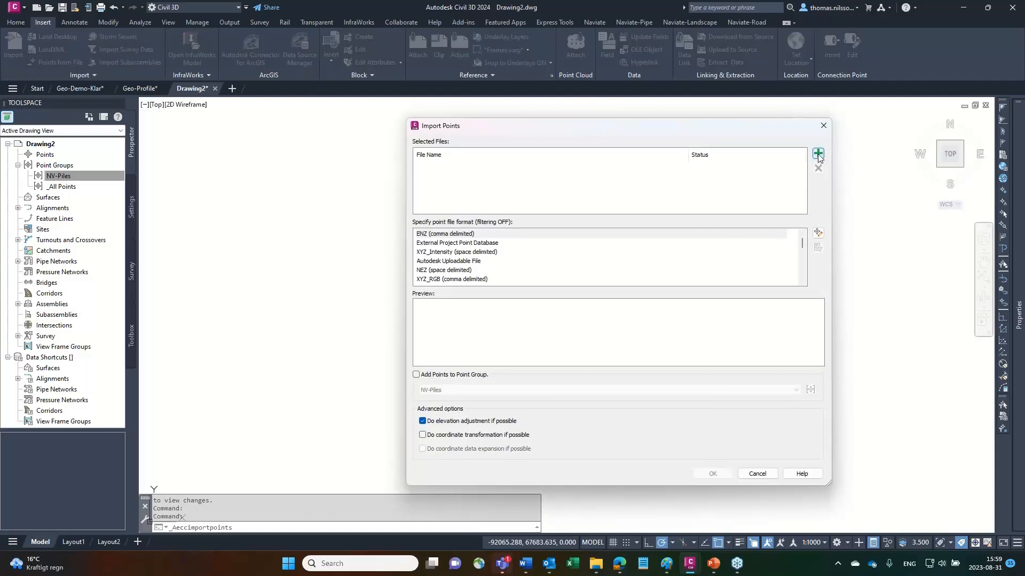
left_click(818, 154)
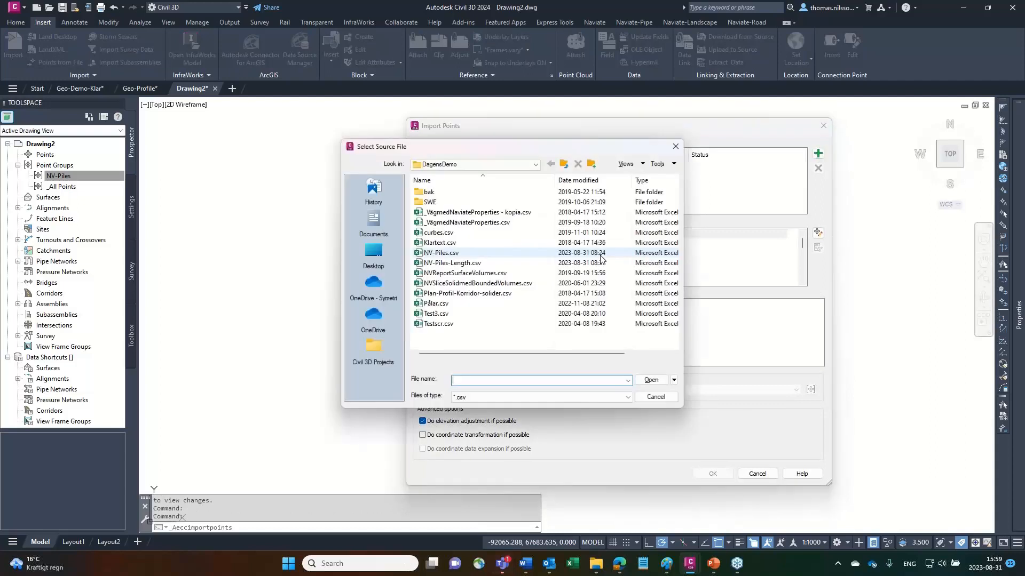
left_click(442, 254)
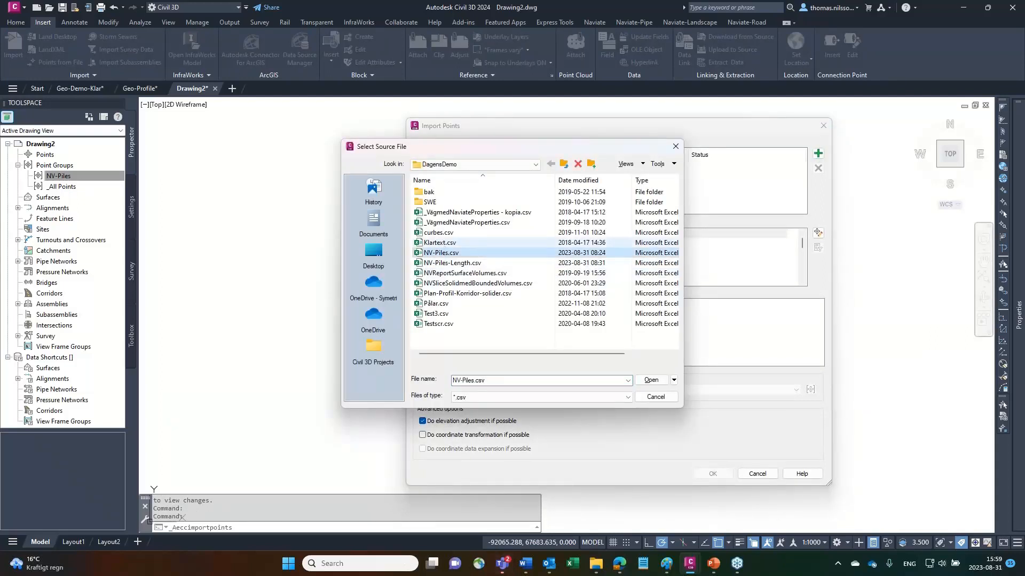
Step: Open NV-Piles.csv in a text editor, examine its pile number, coordinate, slope and bearing columns, and close it
right_click(442, 254)
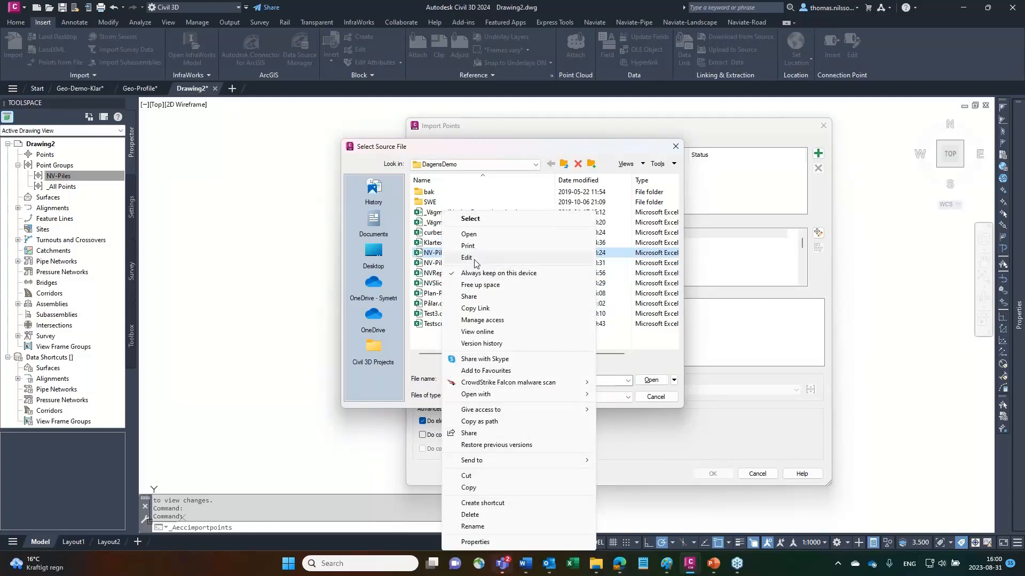
left_click(474, 261)
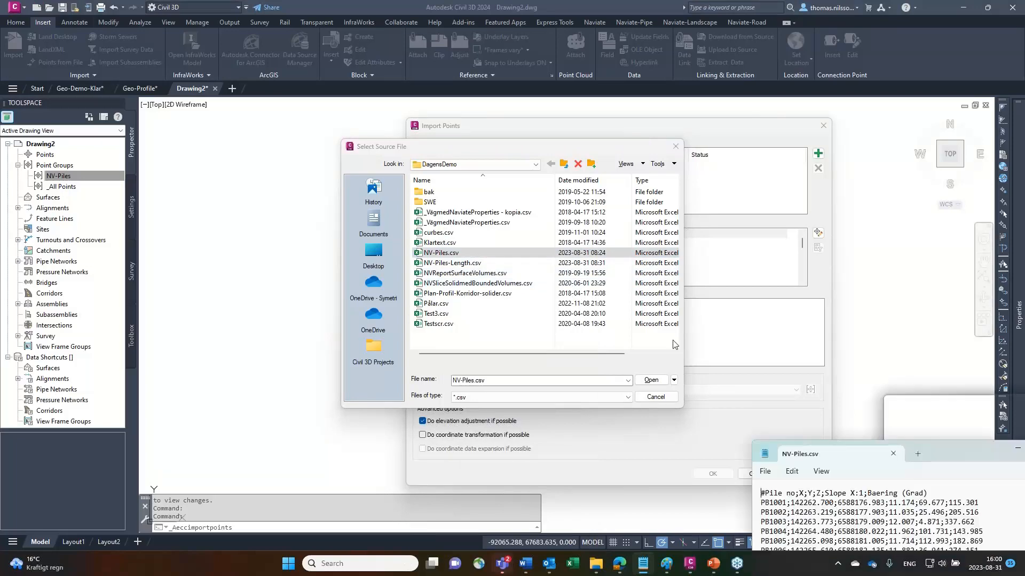
left_click_drag(945, 453, 378, 188)
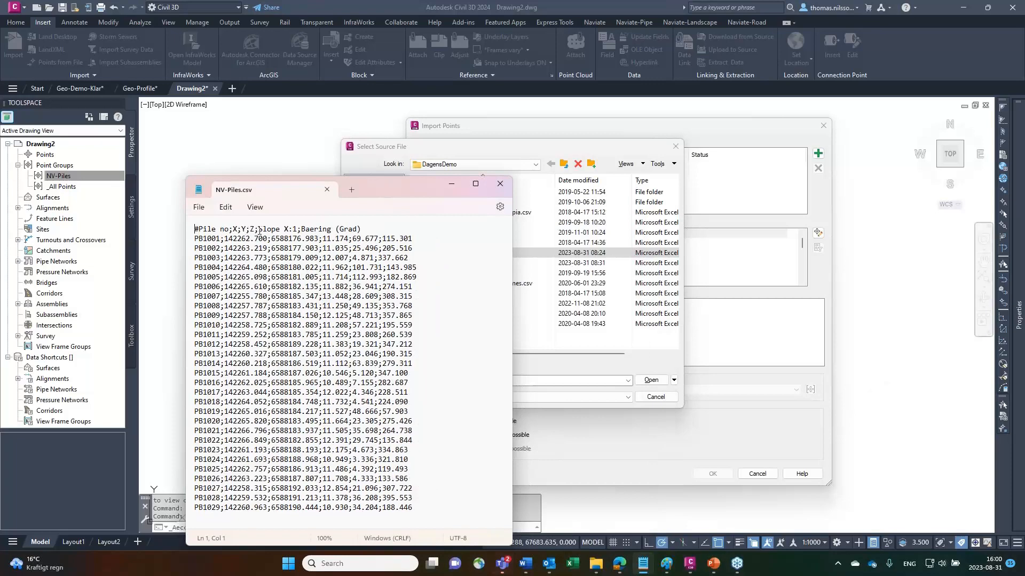
left_click(292, 229, "shift")
left_click(307, 229)
left_click(347, 229, "shift")
left_click_drag(433, 482, 194, 229)
left_click(500, 185)
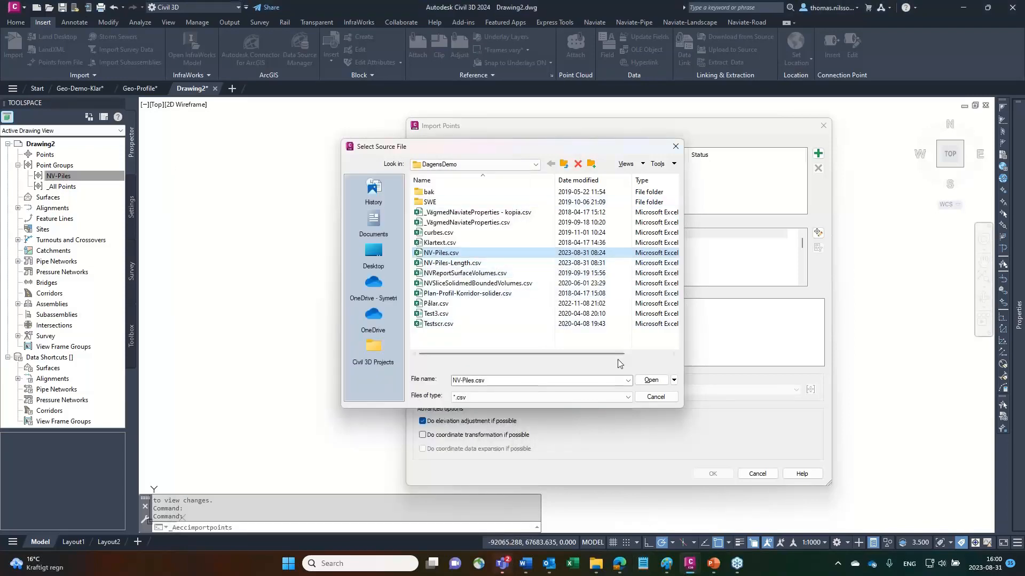
Step: Import the points from NV-Piles.csv with the _Piles from CSV format, adding them to the NV-Piles point group
left_click(650, 381)
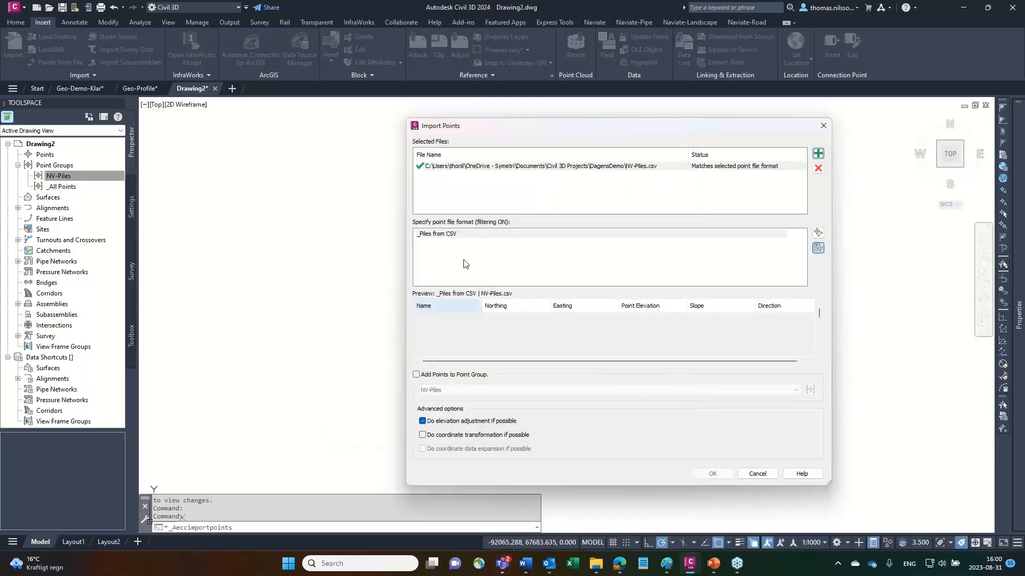
left_click(442, 236)
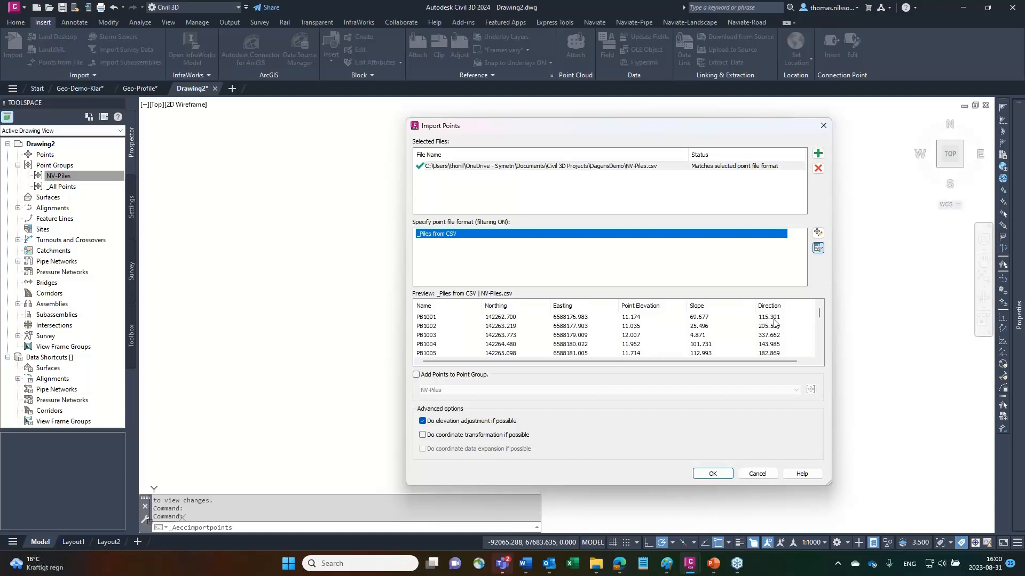
left_click(417, 375)
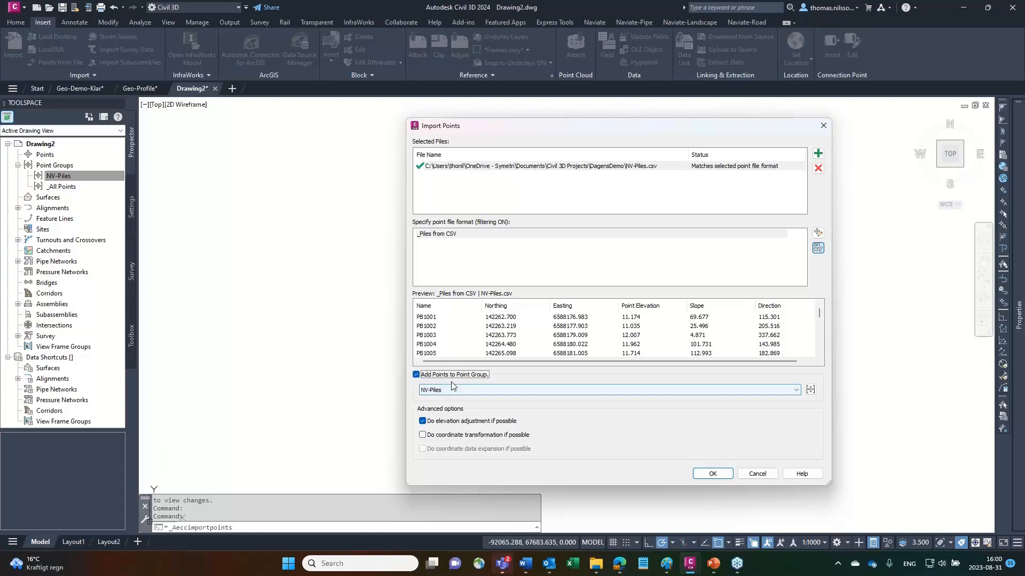
left_click(713, 474)
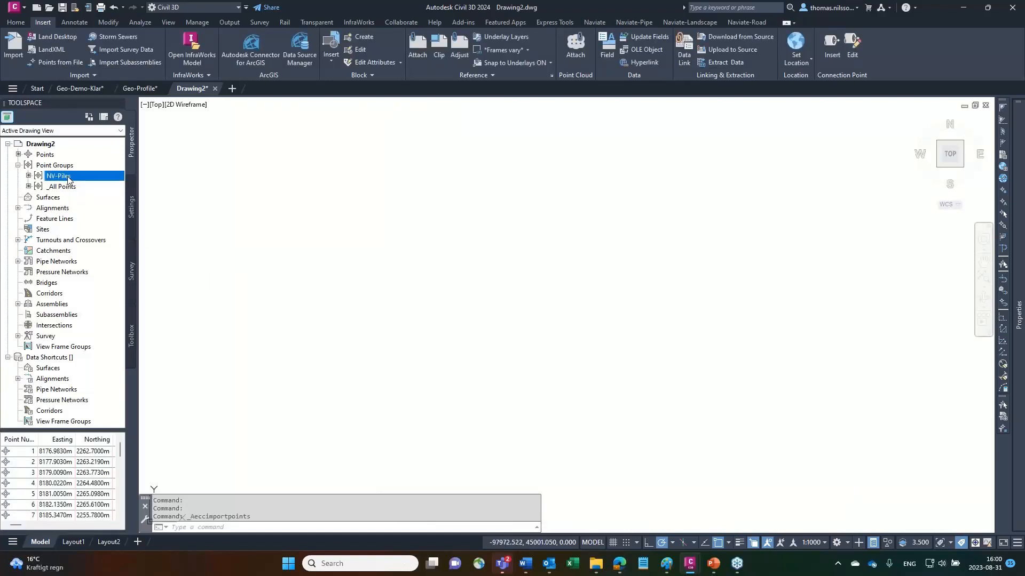
Step: Widen the Toolspace and check the classification assigned to each point group
left_click(54, 166)
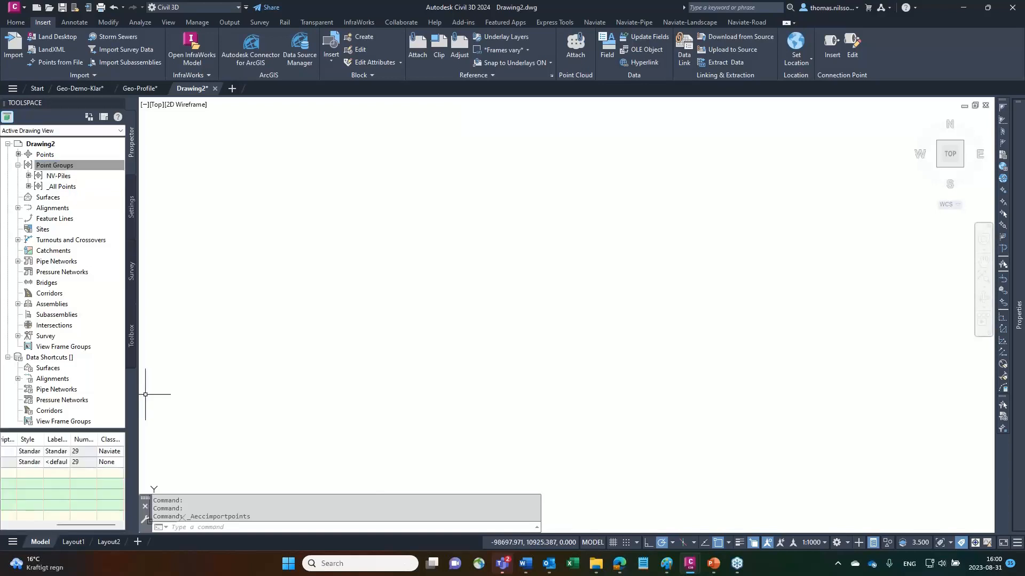
left_click_drag(298, 396, 298, 396)
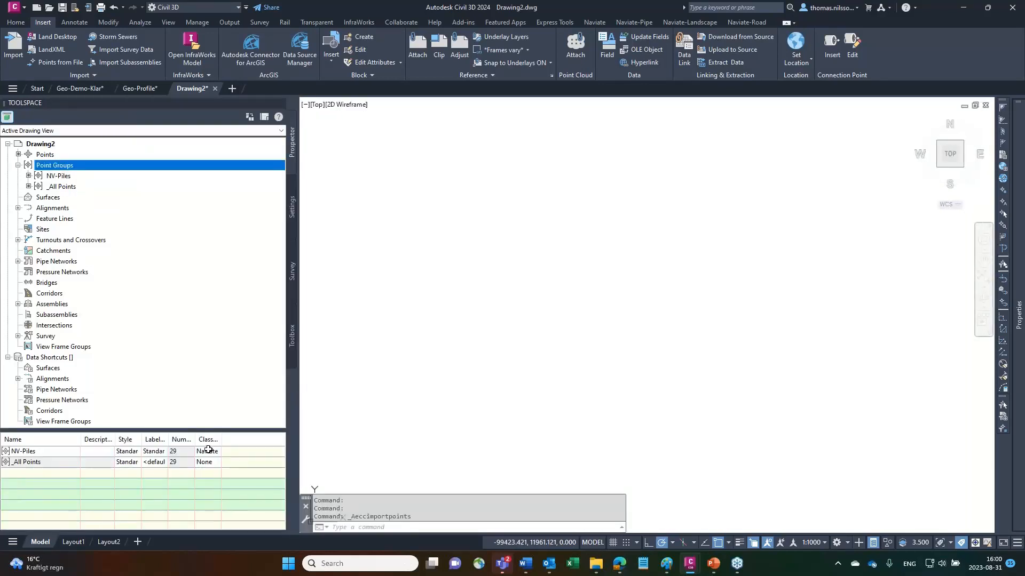
left_click(206, 462)
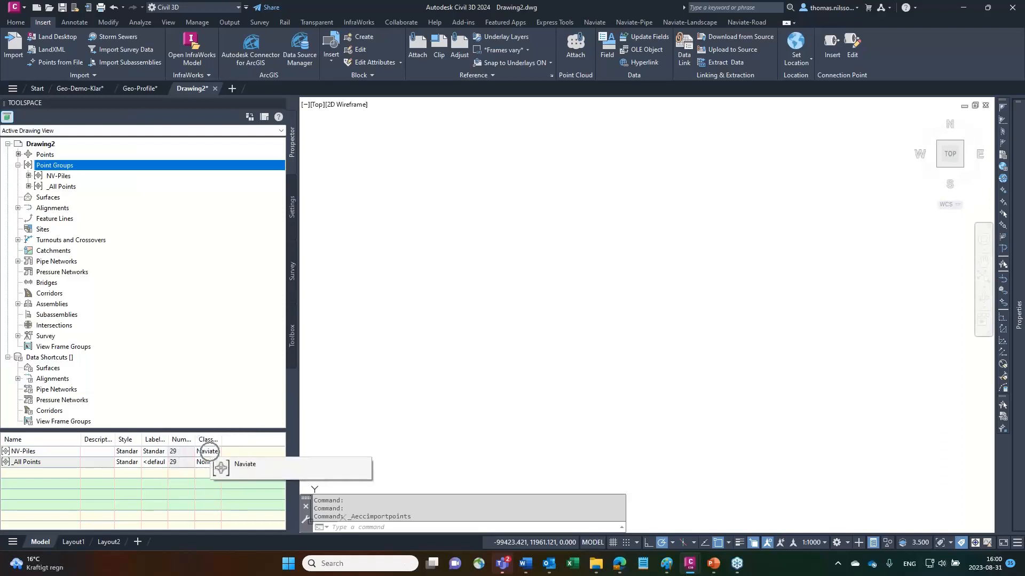
Step: Review the direction, length, profile and slope properties of the NV-Piles points and zoom to the extents of the imported points
left_click(60, 176)
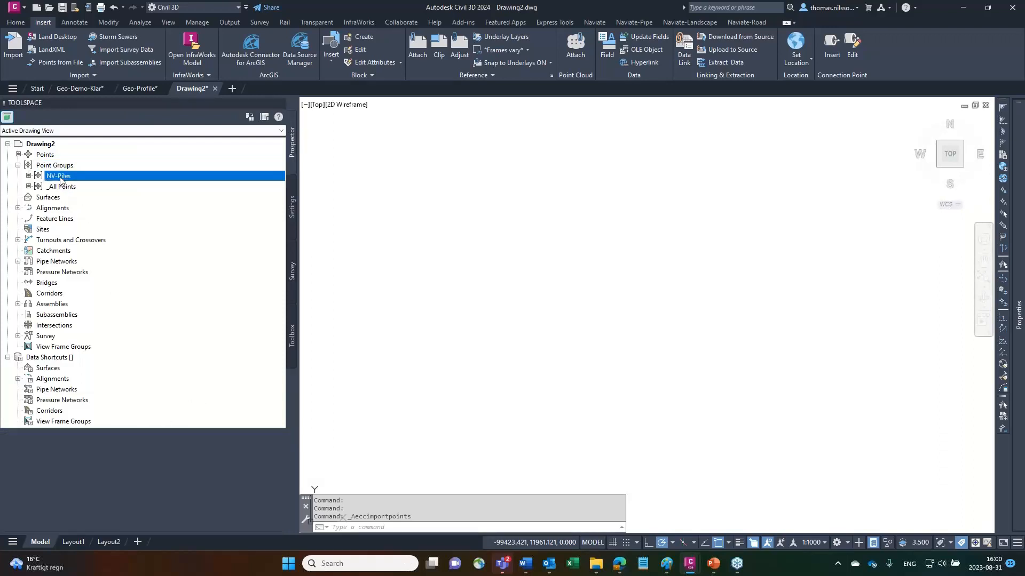
left_click_drag(61, 523, 255, 521)
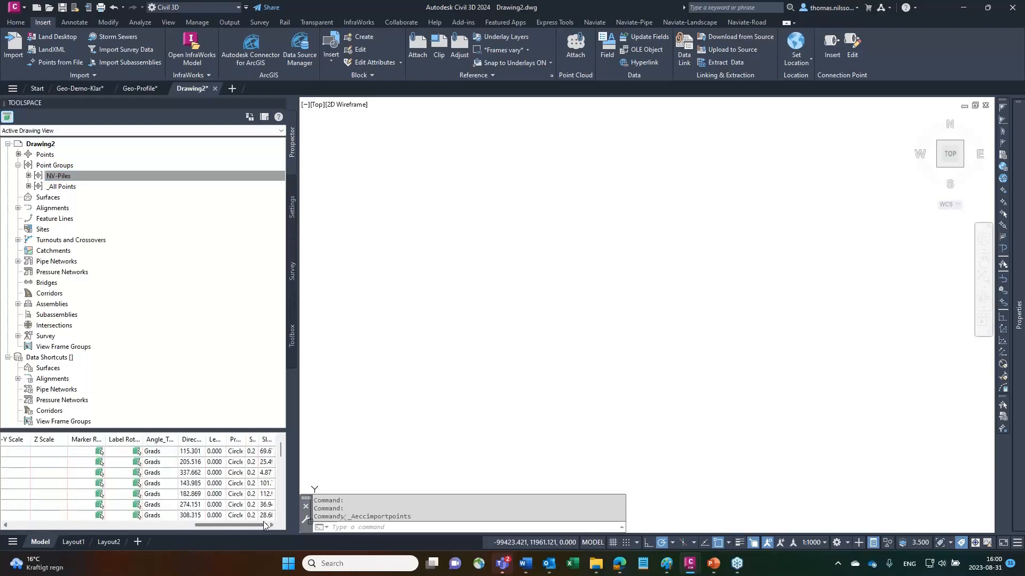
left_click_drag(207, 438, 271, 439)
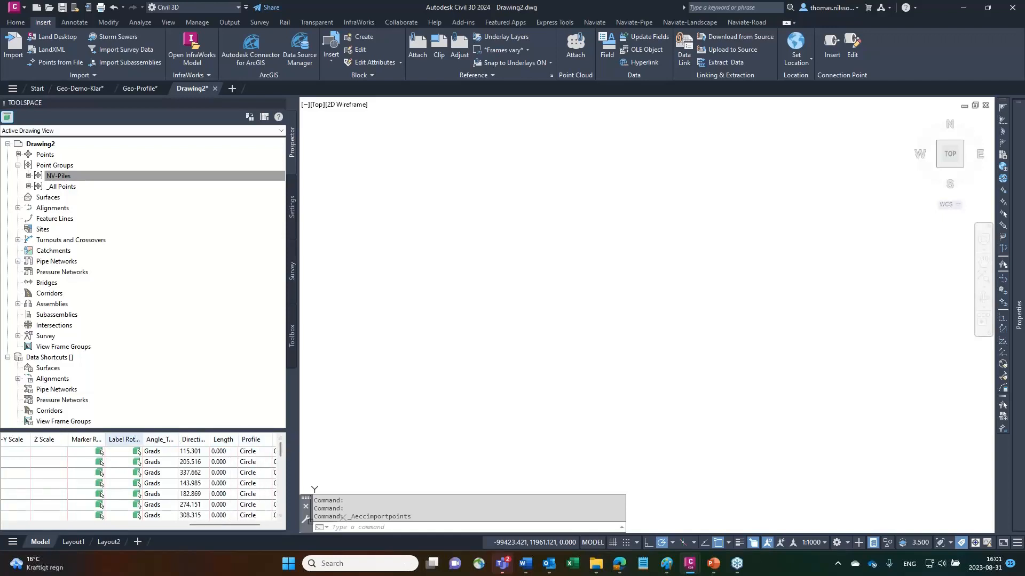
left_click_drag(223, 523, 235, 523)
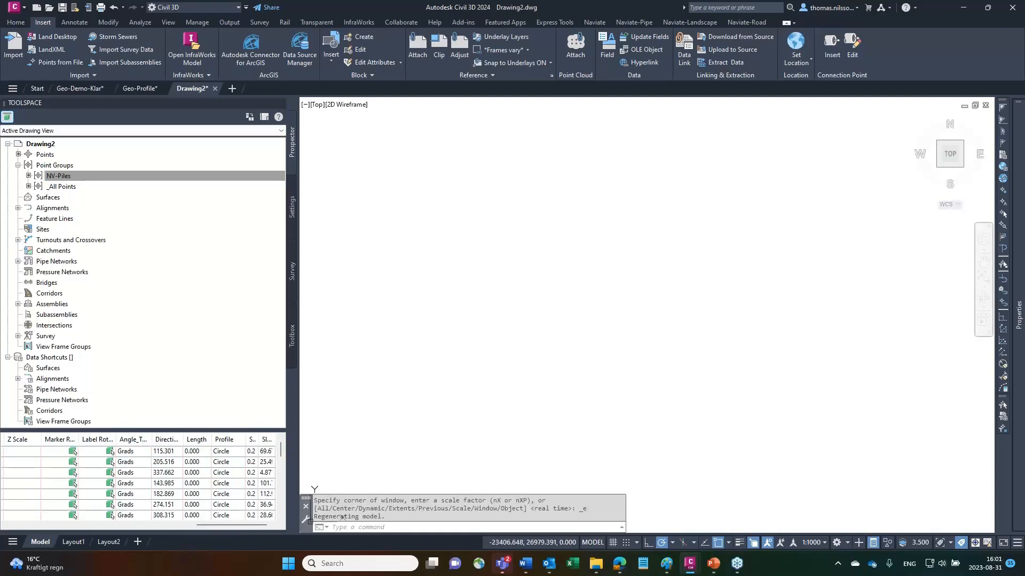
middle_click(584, 306)
middle_click(584, 307)
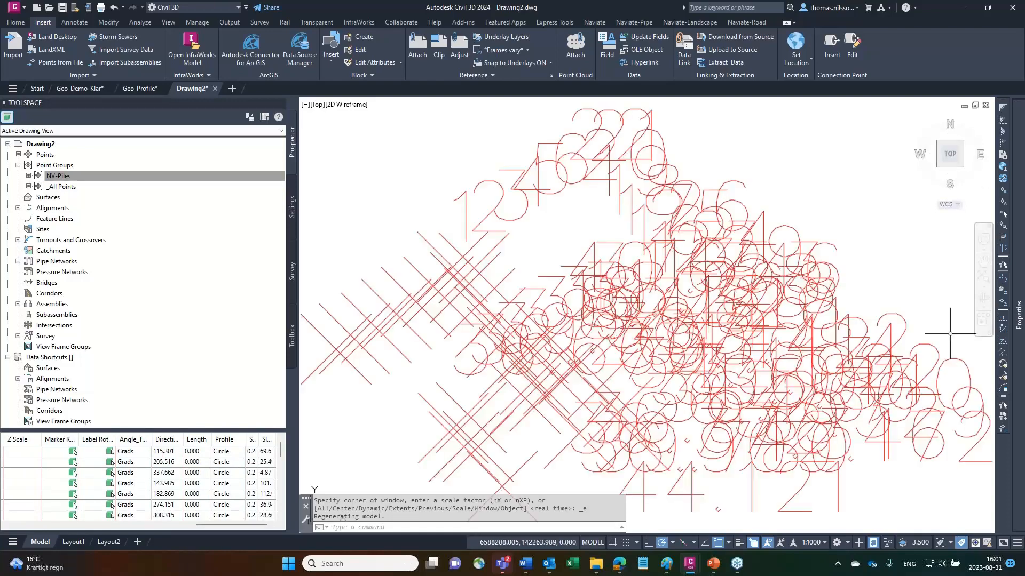
Step: View the points obliquely from the front and turn on the Marker for the Model view direction in the NV-Piles group's Standard point style
left_click(952, 165)
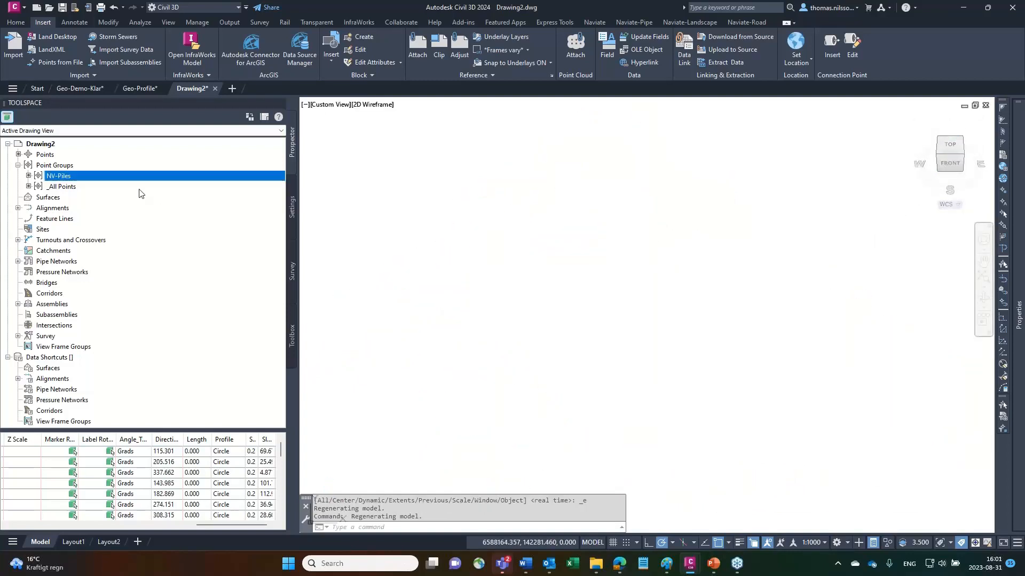
right_click(67, 176)
left_click(94, 182)
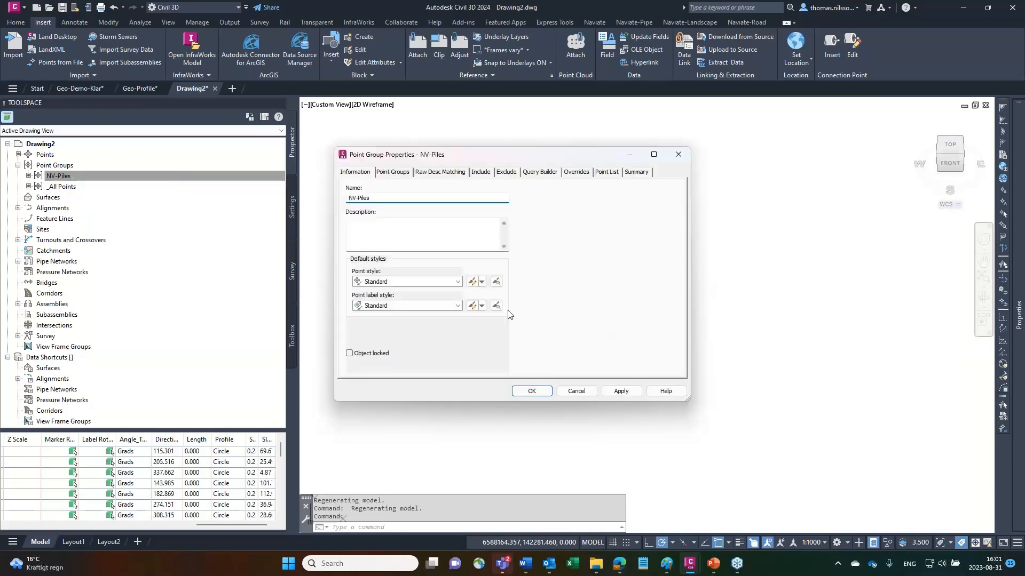
left_click(481, 283)
left_click(506, 318)
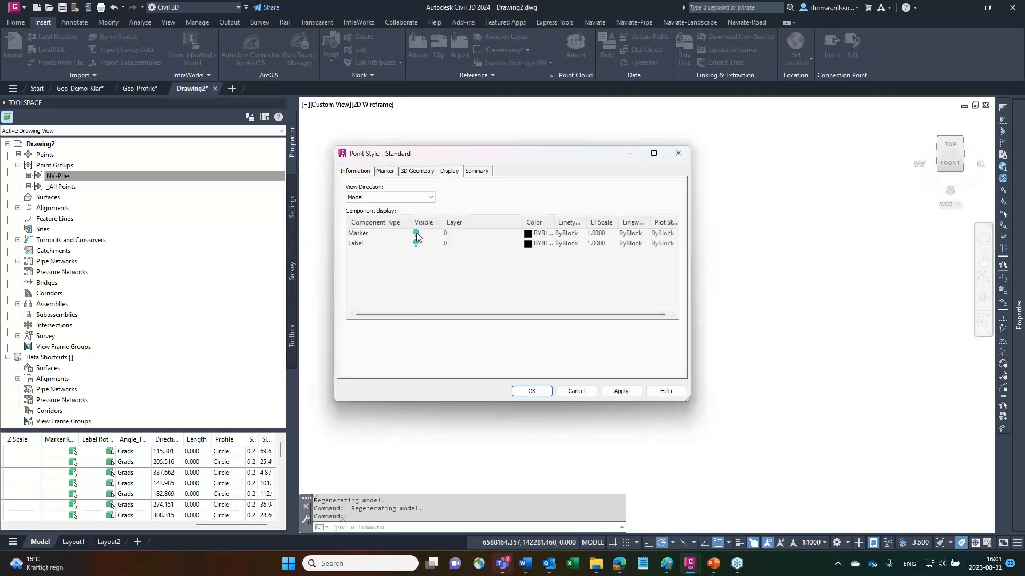
left_click(416, 234)
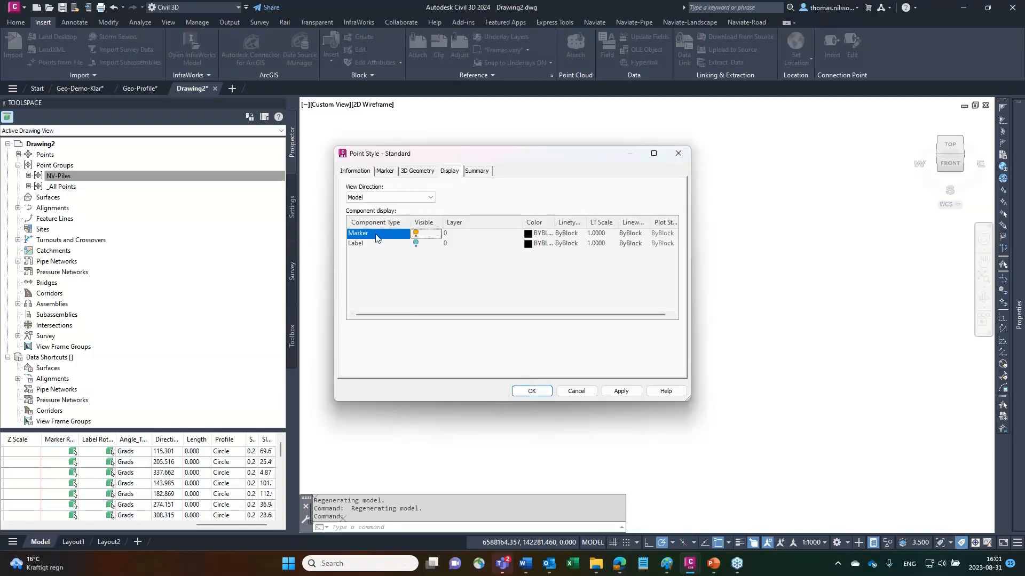
left_click(531, 392)
left_click(532, 392)
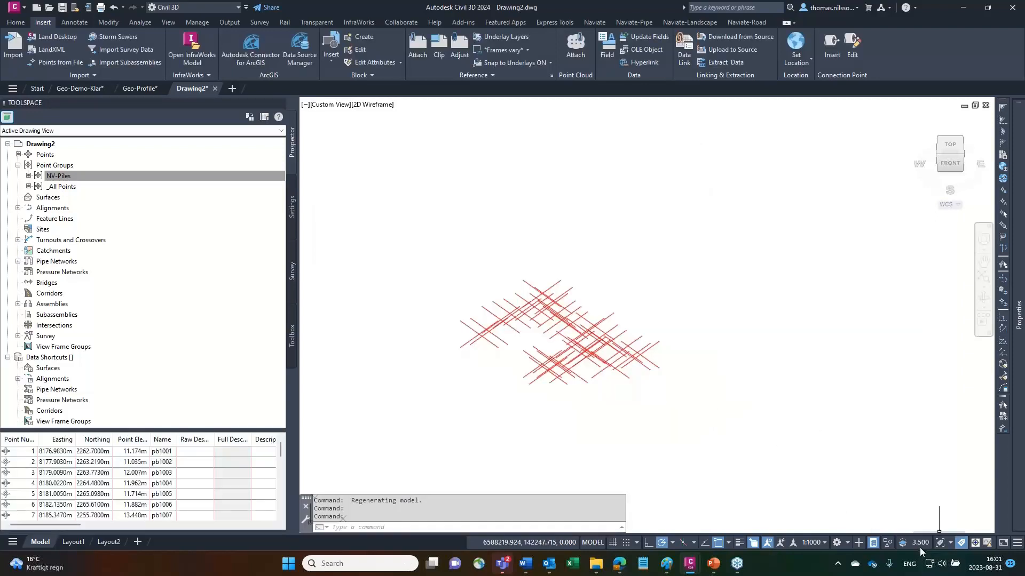
Step: Set the annotation scale to 1:100 and zoom to the extents of the point markers
left_click(825, 545)
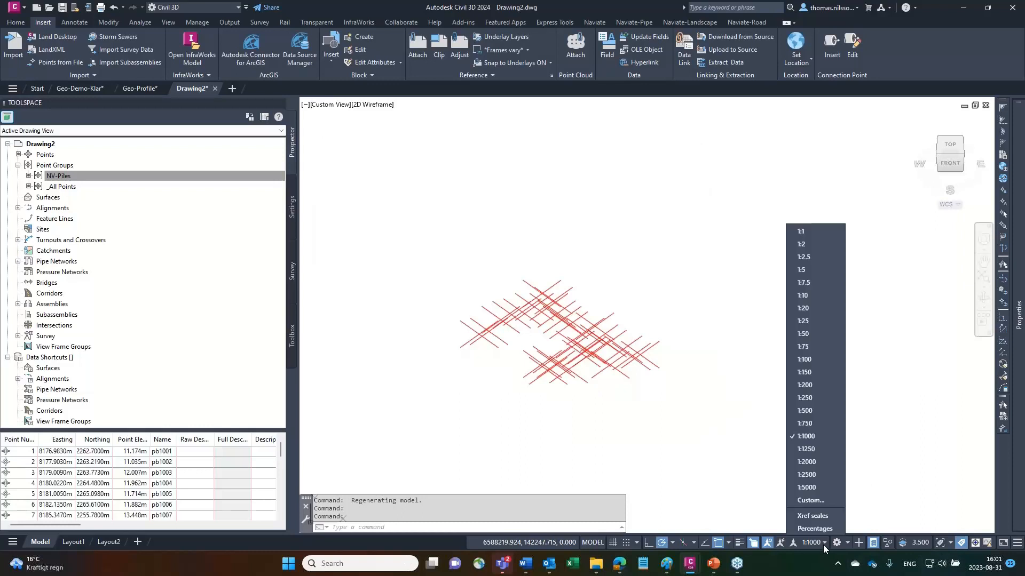
left_click(805, 362)
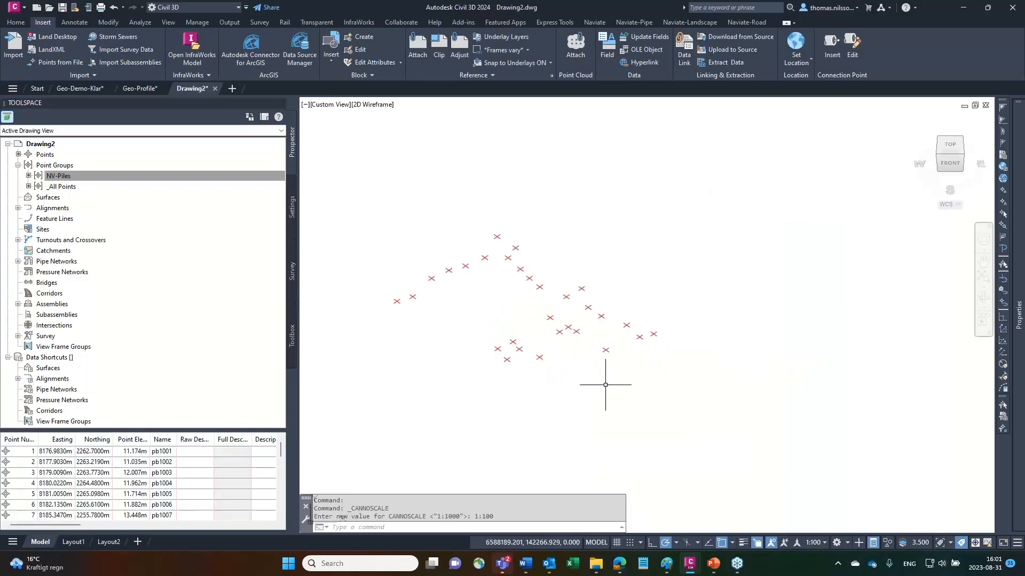
middle_click(663, 383)
middle_click(663, 383)
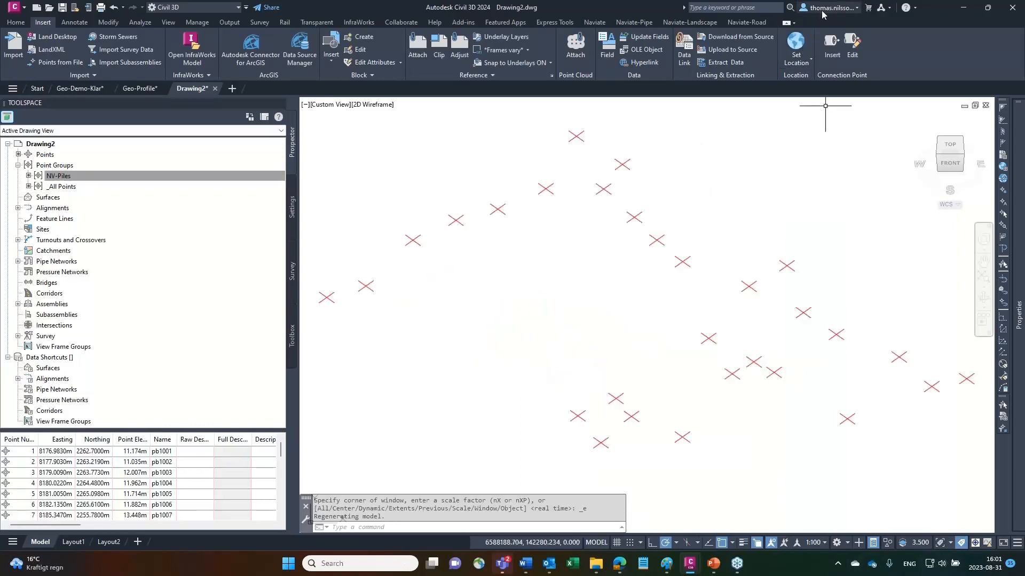
Step: Create 3D piles from the NV-Piles COGO points on layer NV-piles, with top Height above point 0.00 and datum Fixed elevation 0.00
left_click(740, 26)
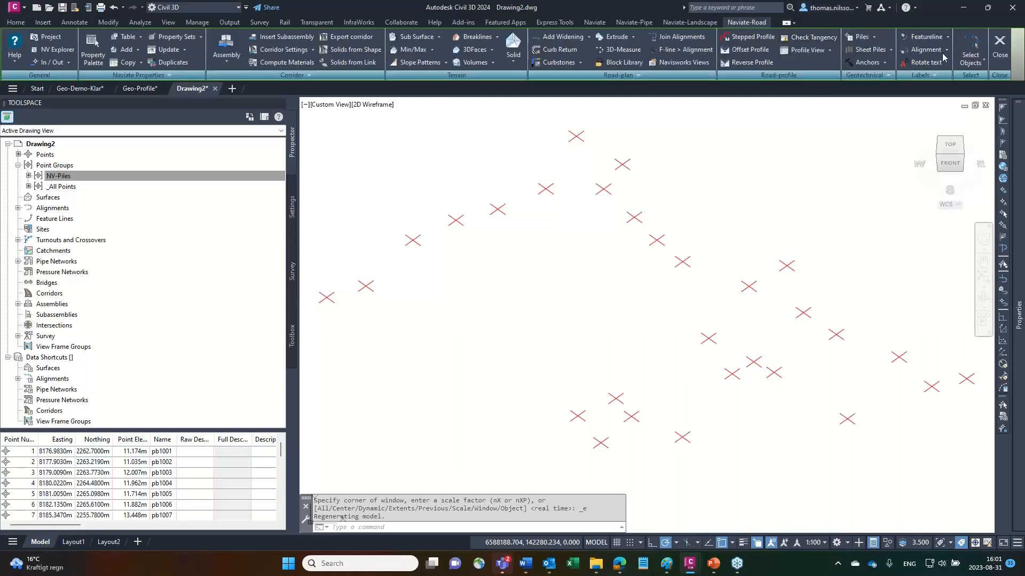
left_click(875, 37)
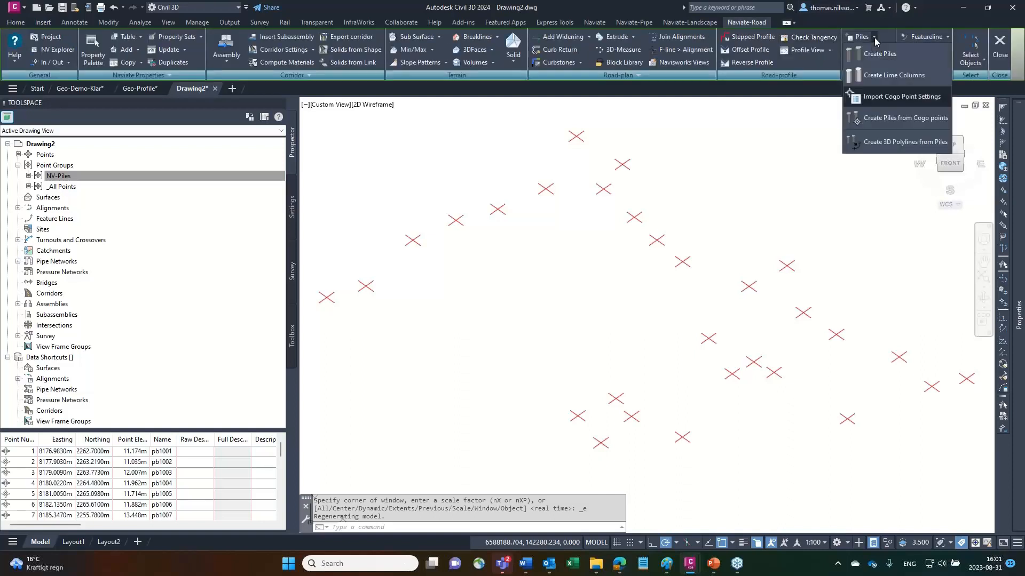
left_click(880, 118)
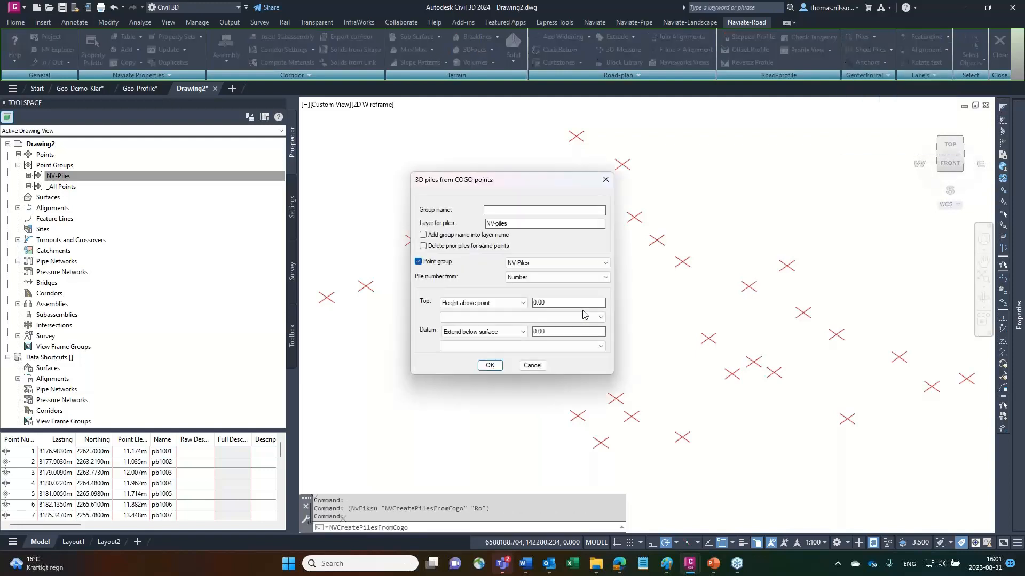
left_click(490, 305)
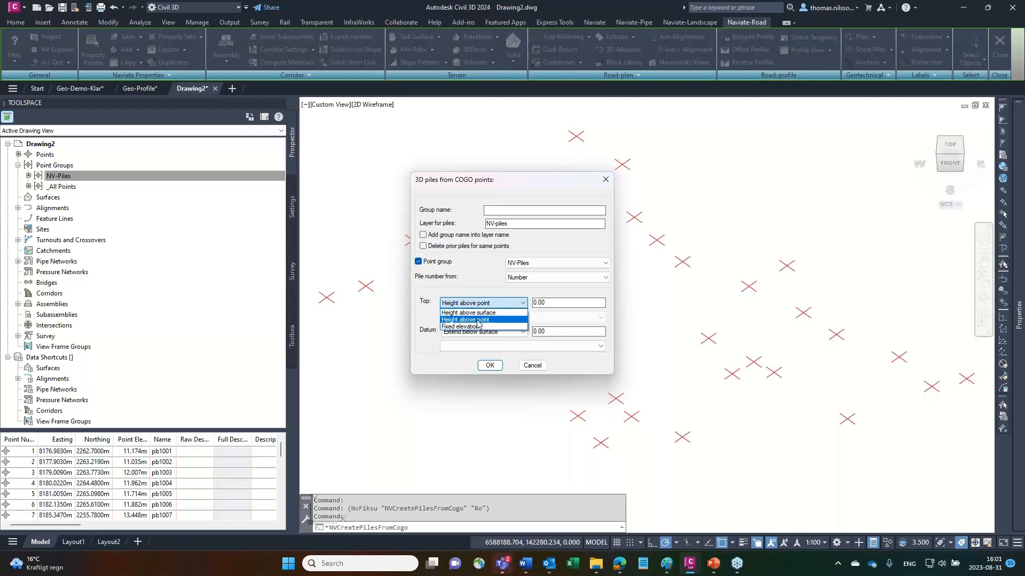
left_click(482, 320)
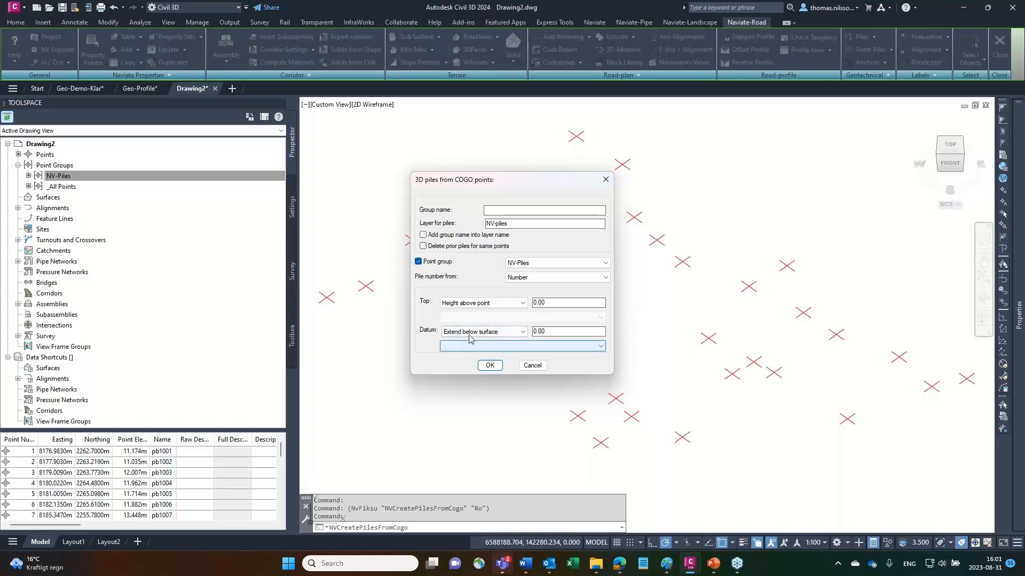
left_click(487, 332)
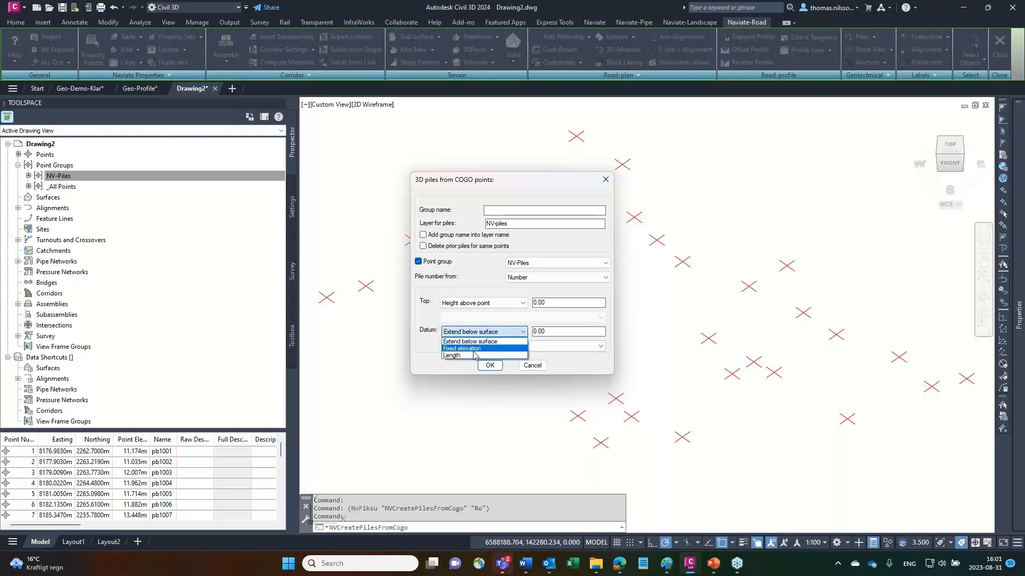
left_click(473, 349)
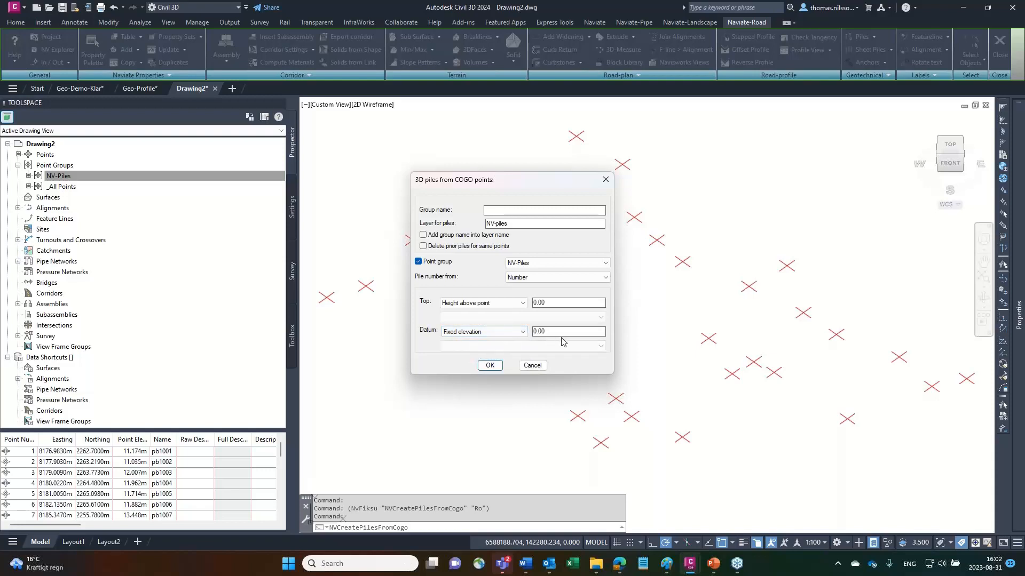
left_click(491, 366)
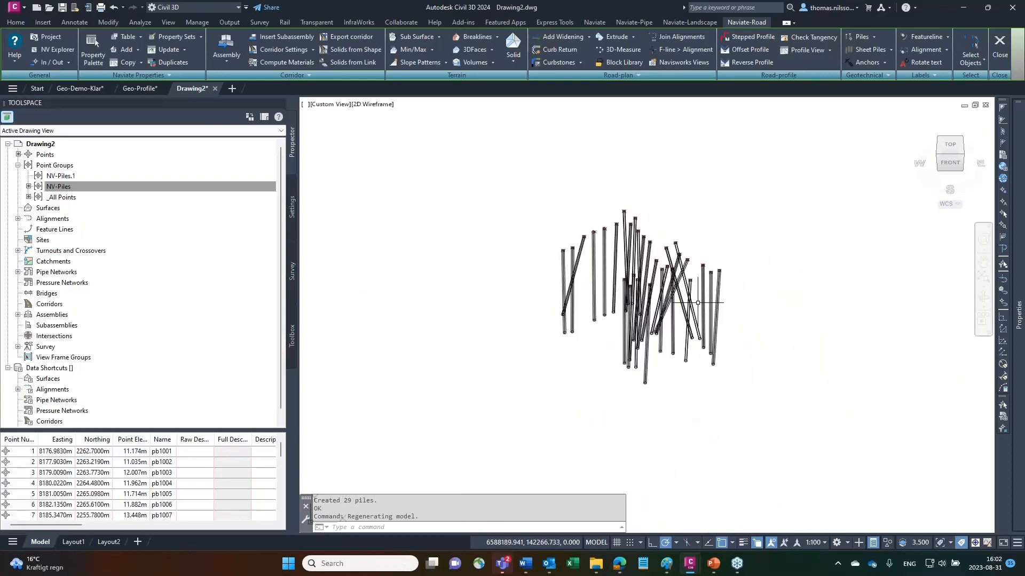
Step: Select the created piles with a crossing window, inspect them from another angle in the Object Viewer and close it
scroll(710, 307, "up", 4)
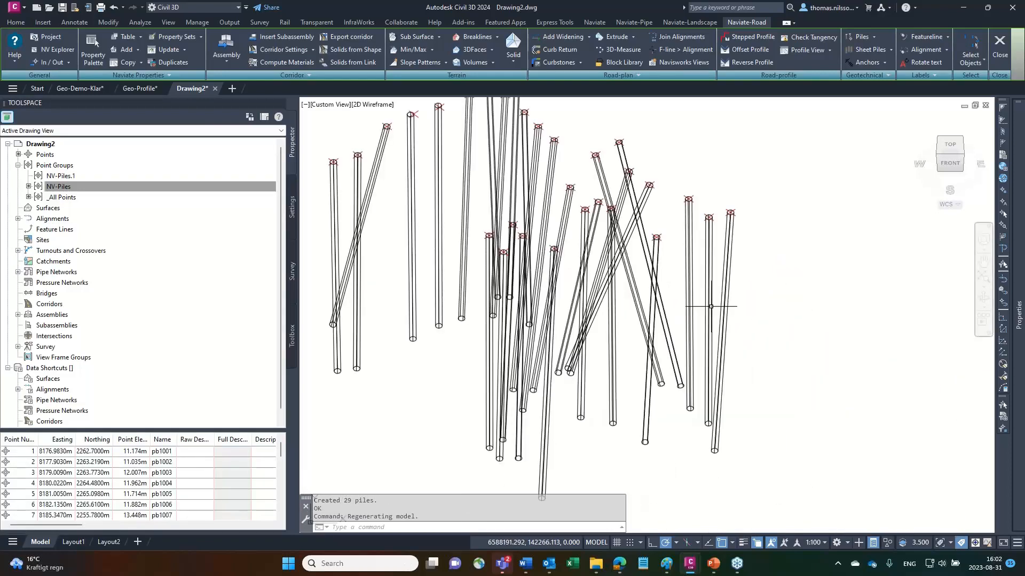
left_click(776, 364)
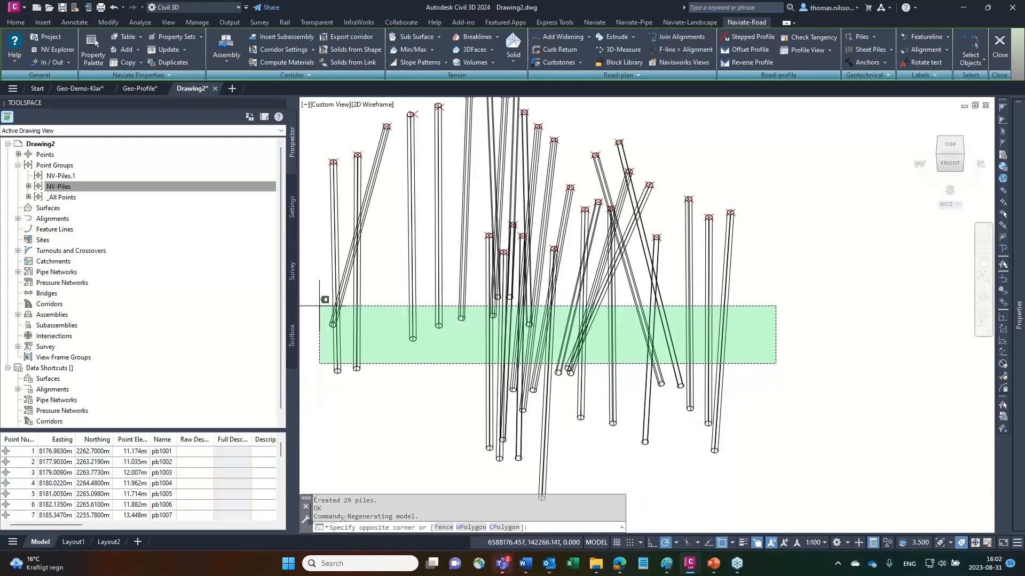
left_click(319, 325)
right_click(383, 331)
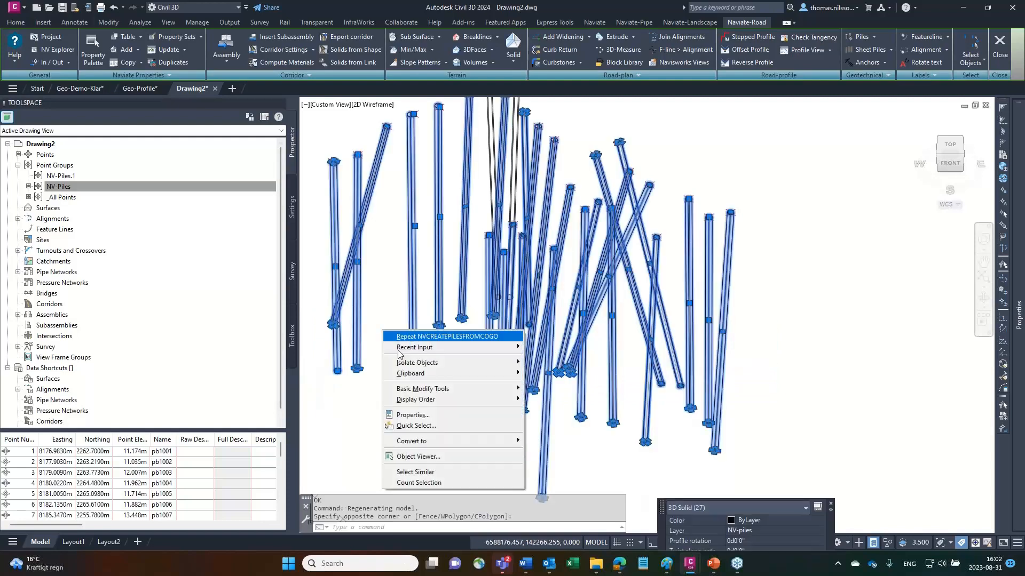
left_click(418, 456)
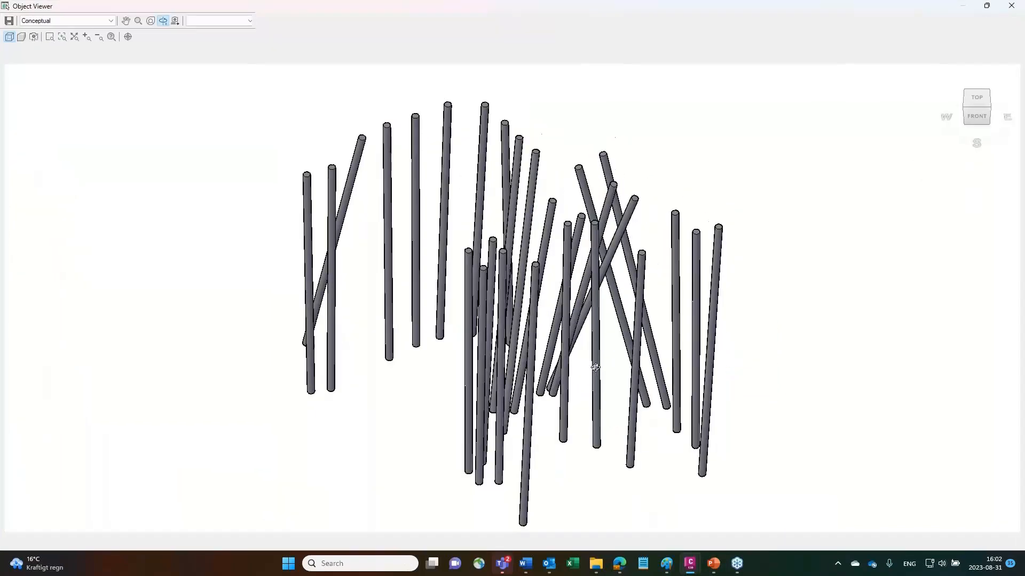
left_click_drag(598, 369, 681, 341)
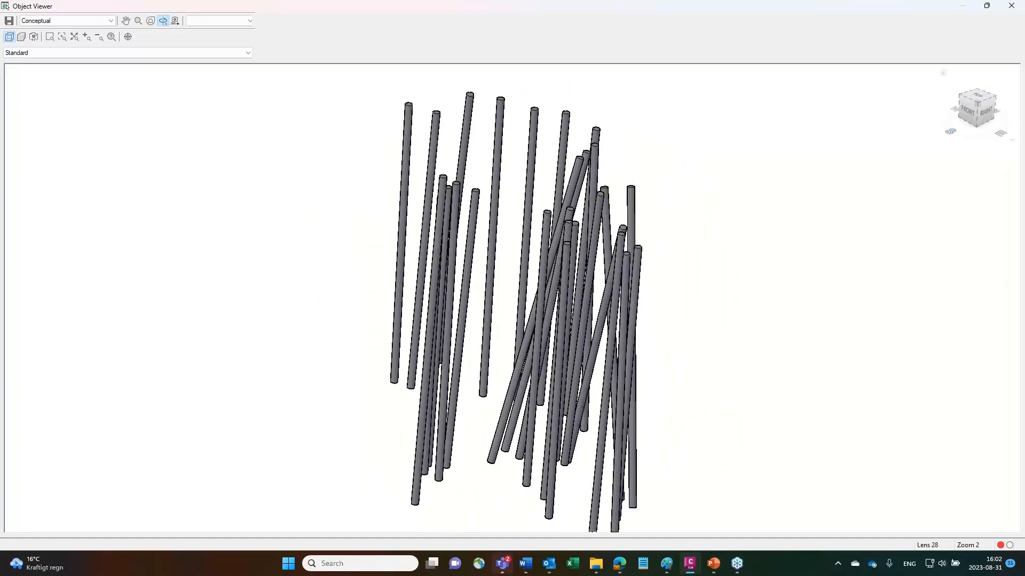
left_click(1017, 12)
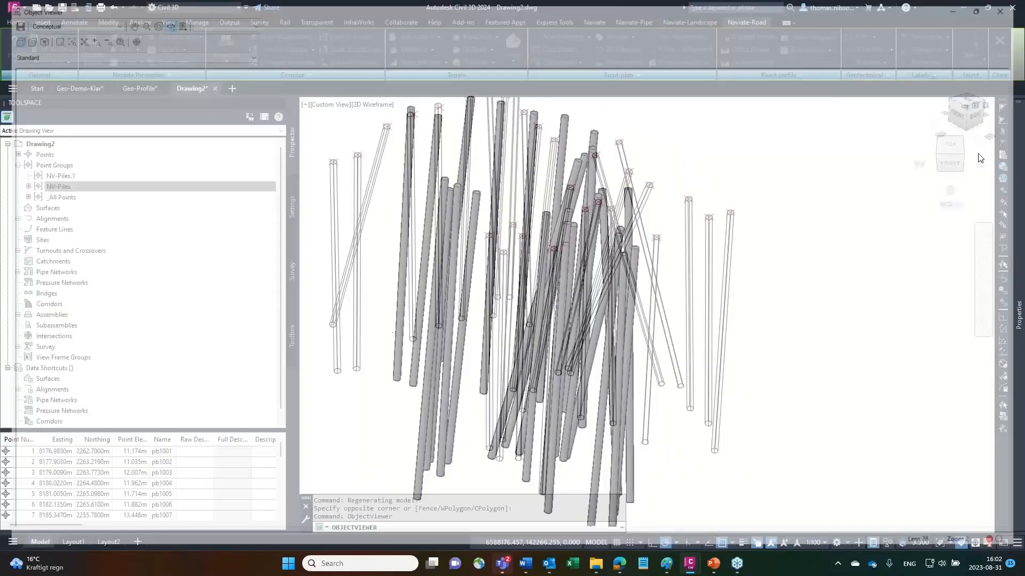